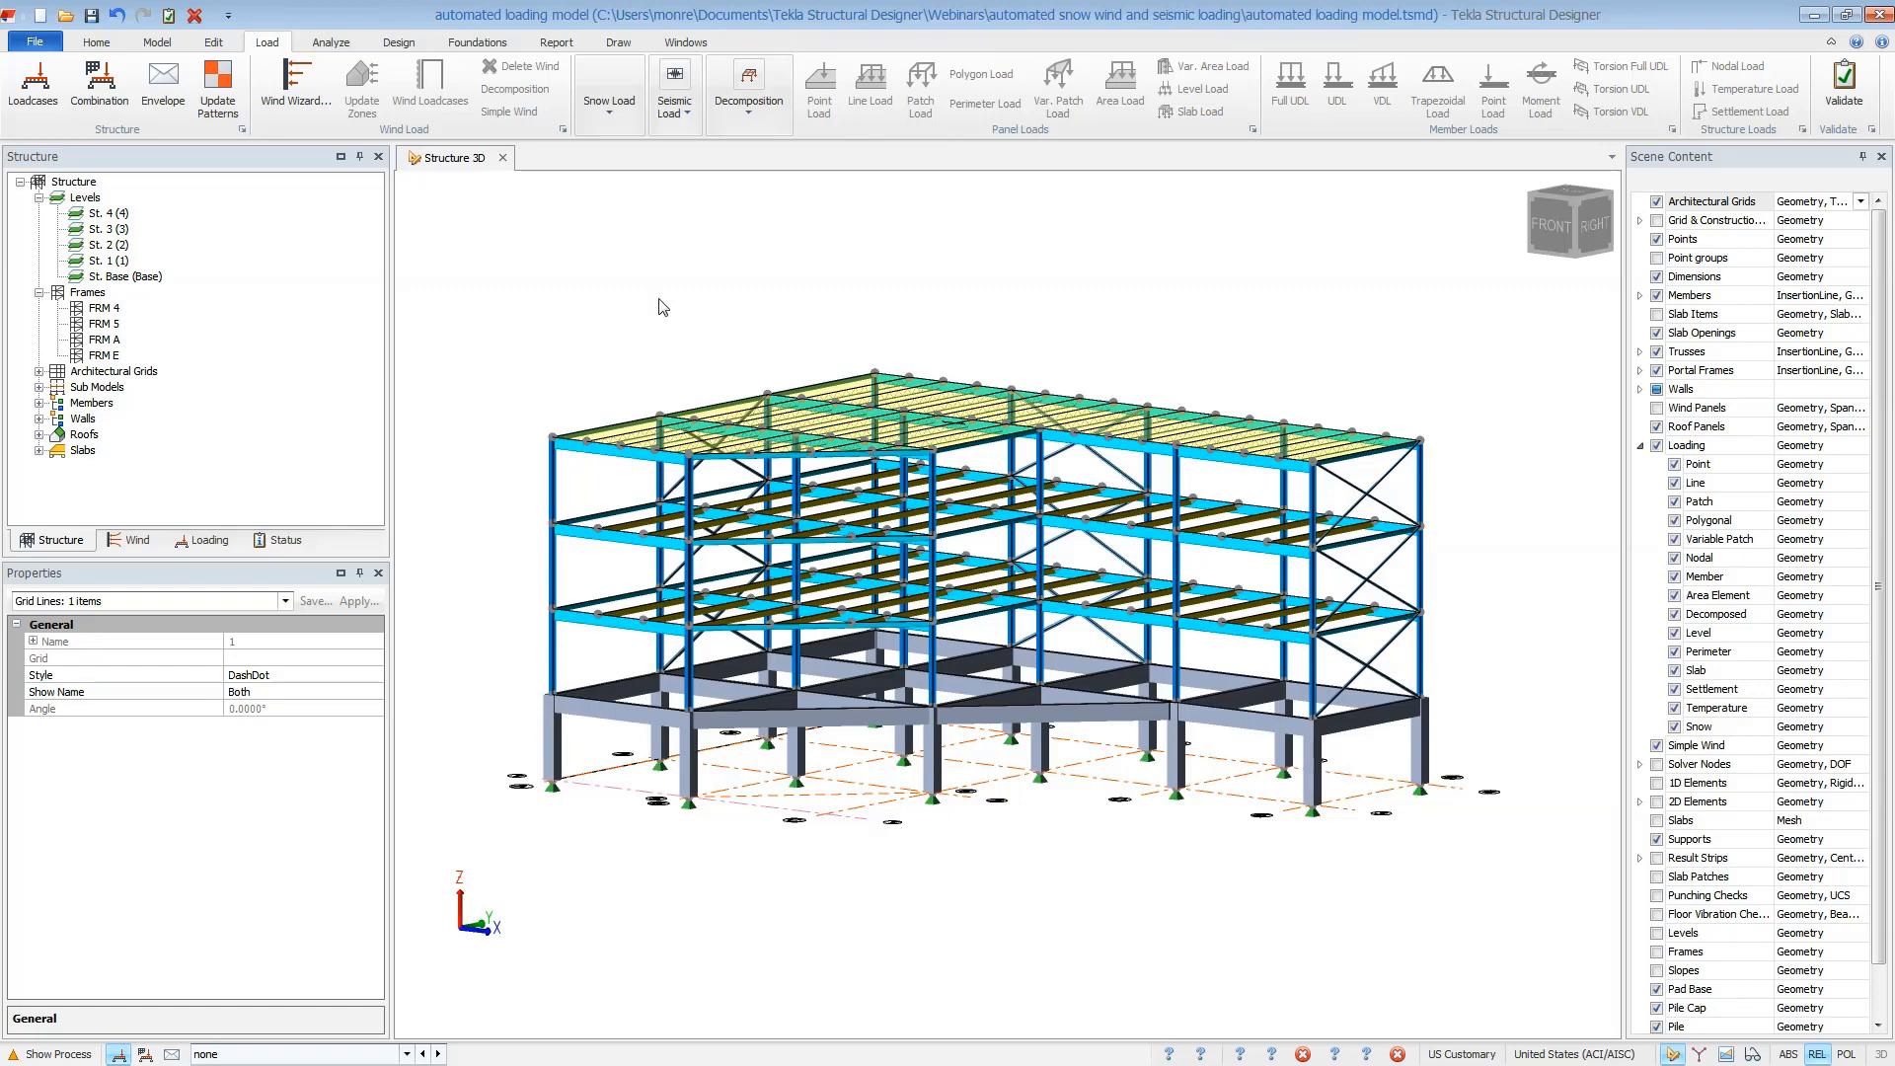
Review the self weight, dead and live loadcases on the 3D structure, then set the displayed loadcase back to none
mouse_move(655, 305)
middle_down()
mouse_move(596, 344)
mouse_move(665, 329)
middle_up()
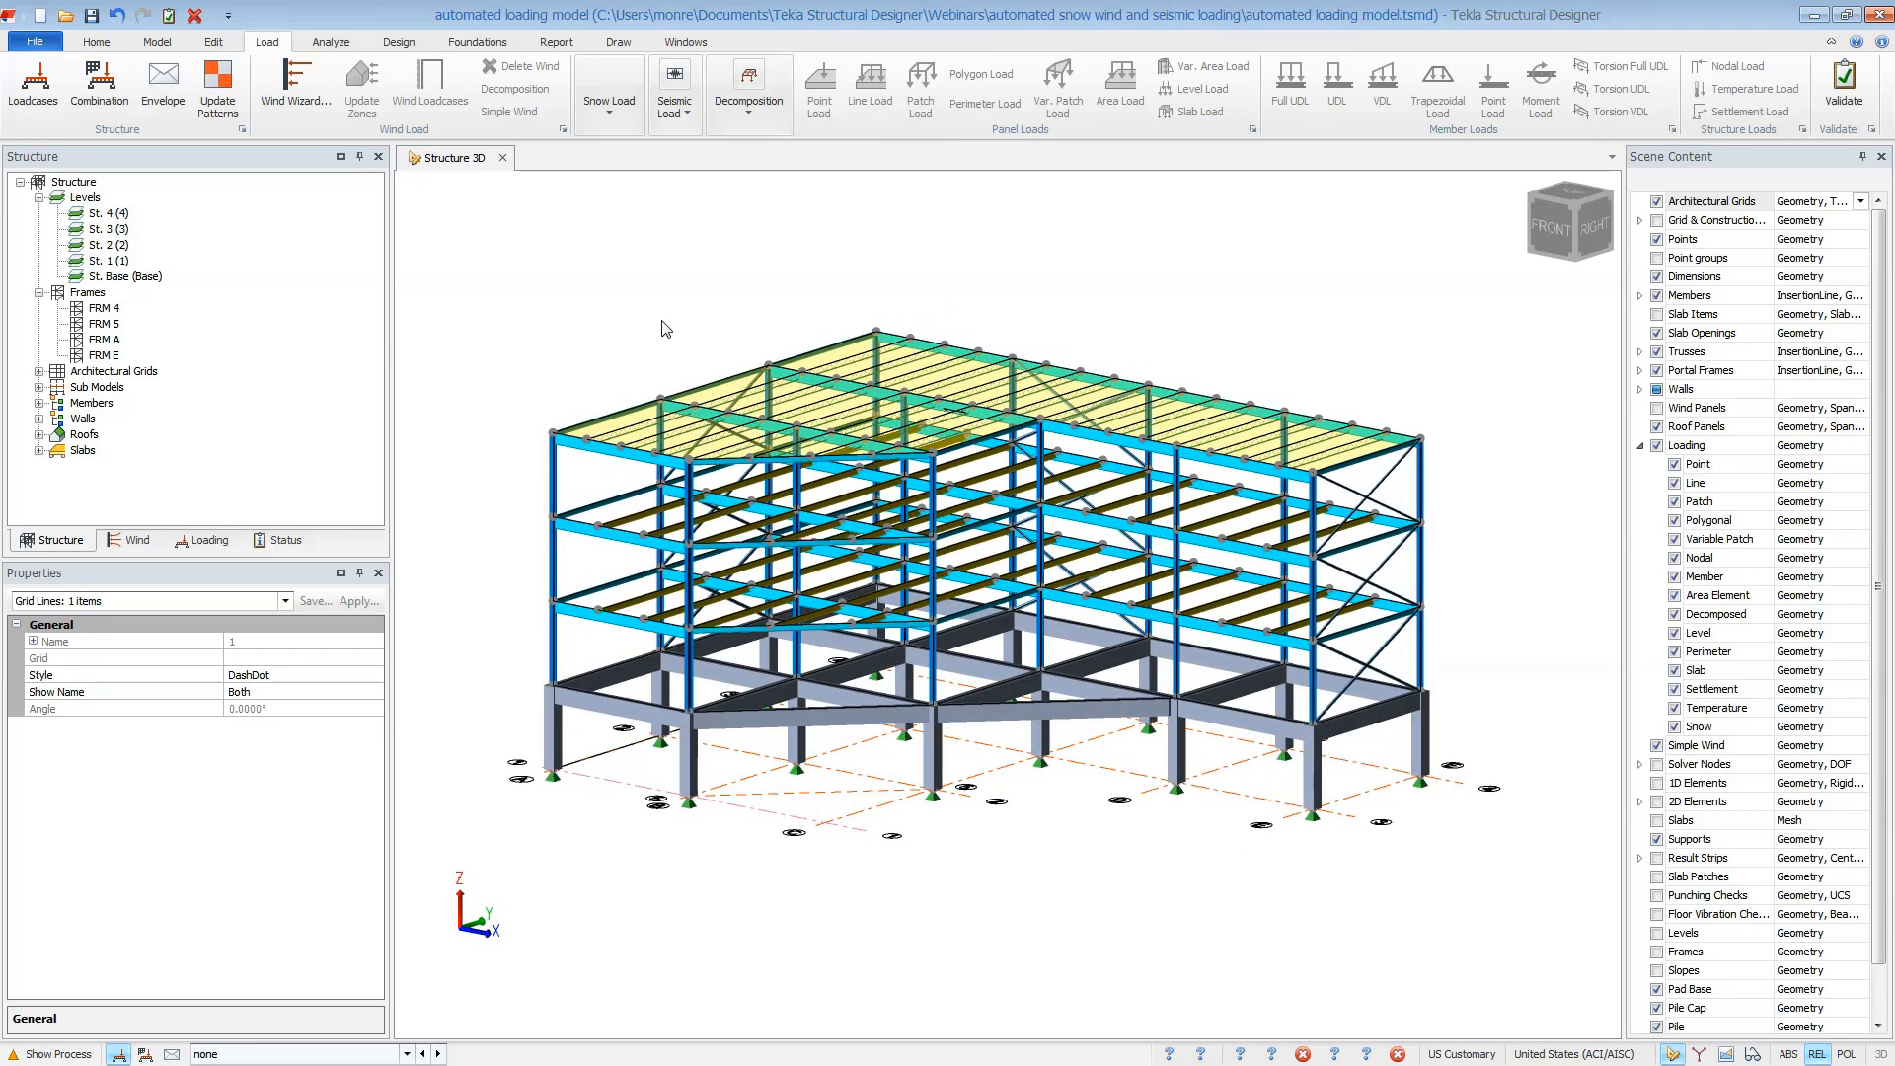
click(439, 1054)
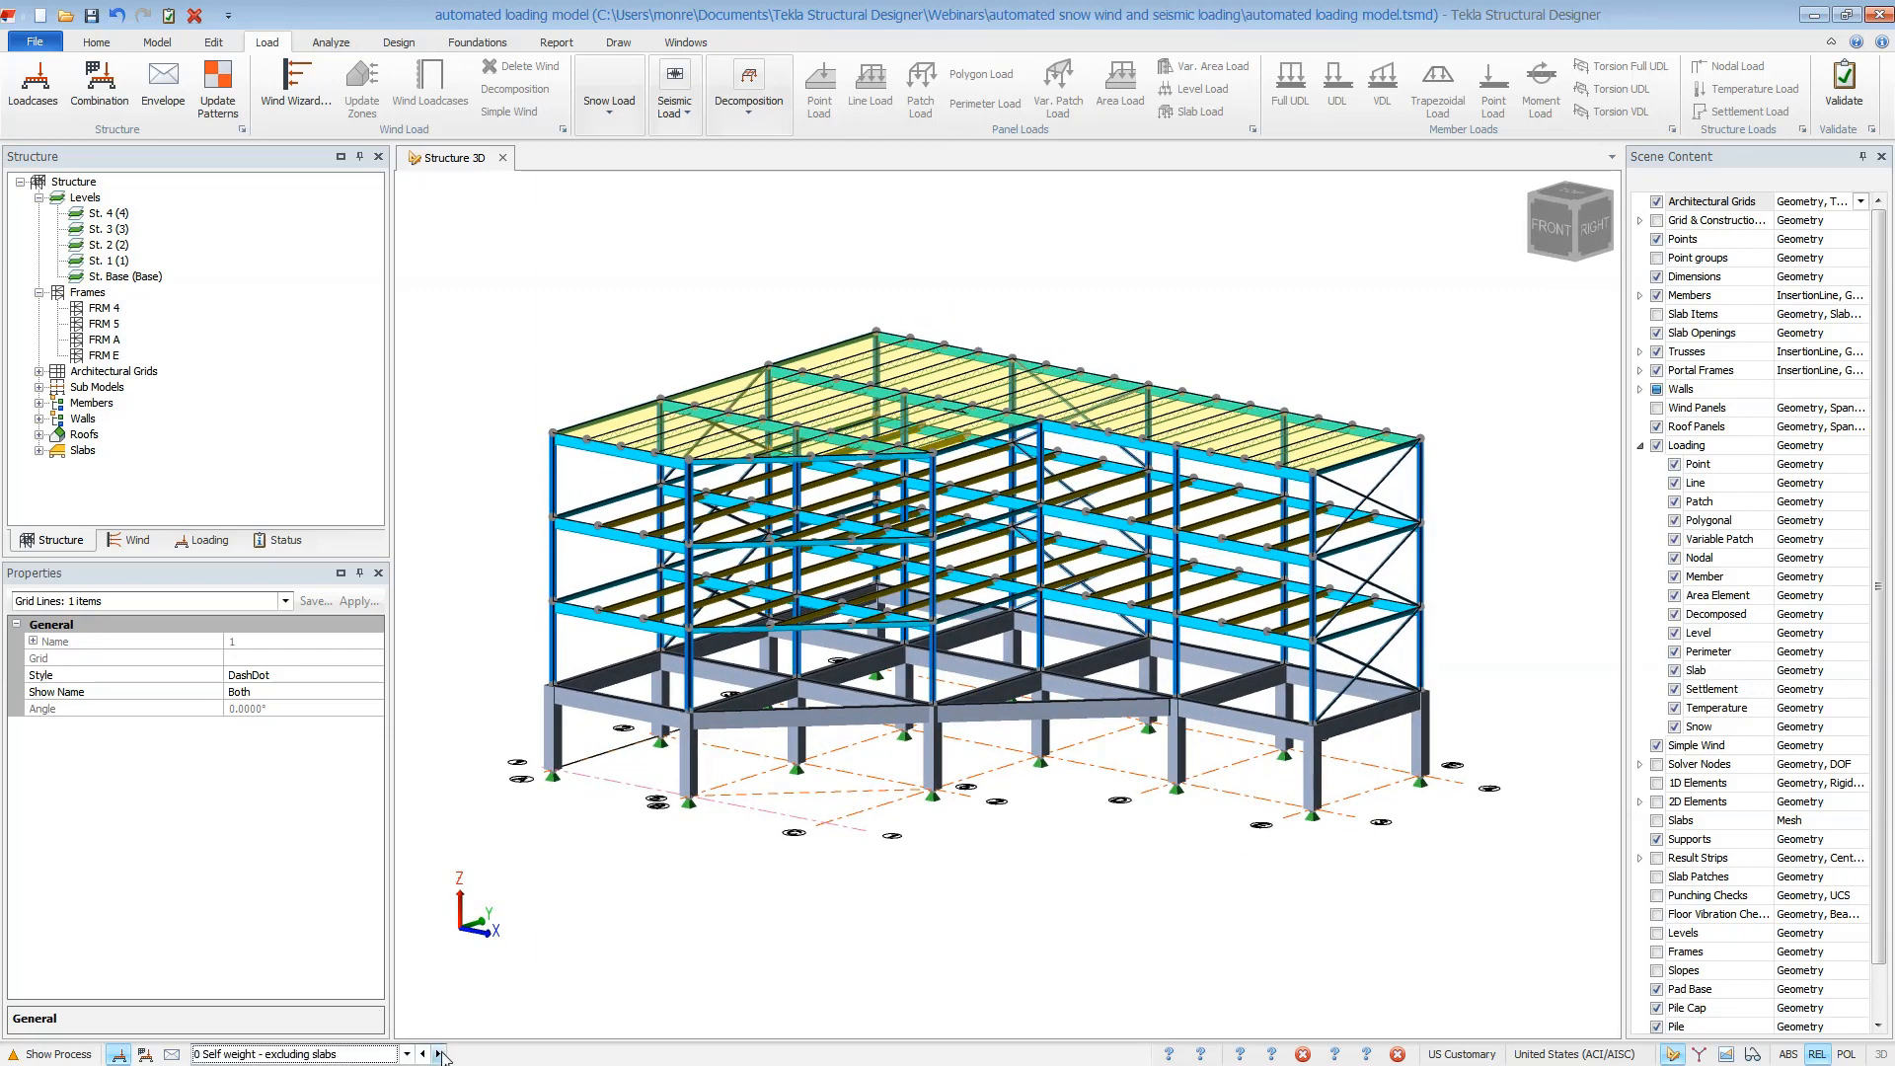
click(440, 1054)
click(439, 1053)
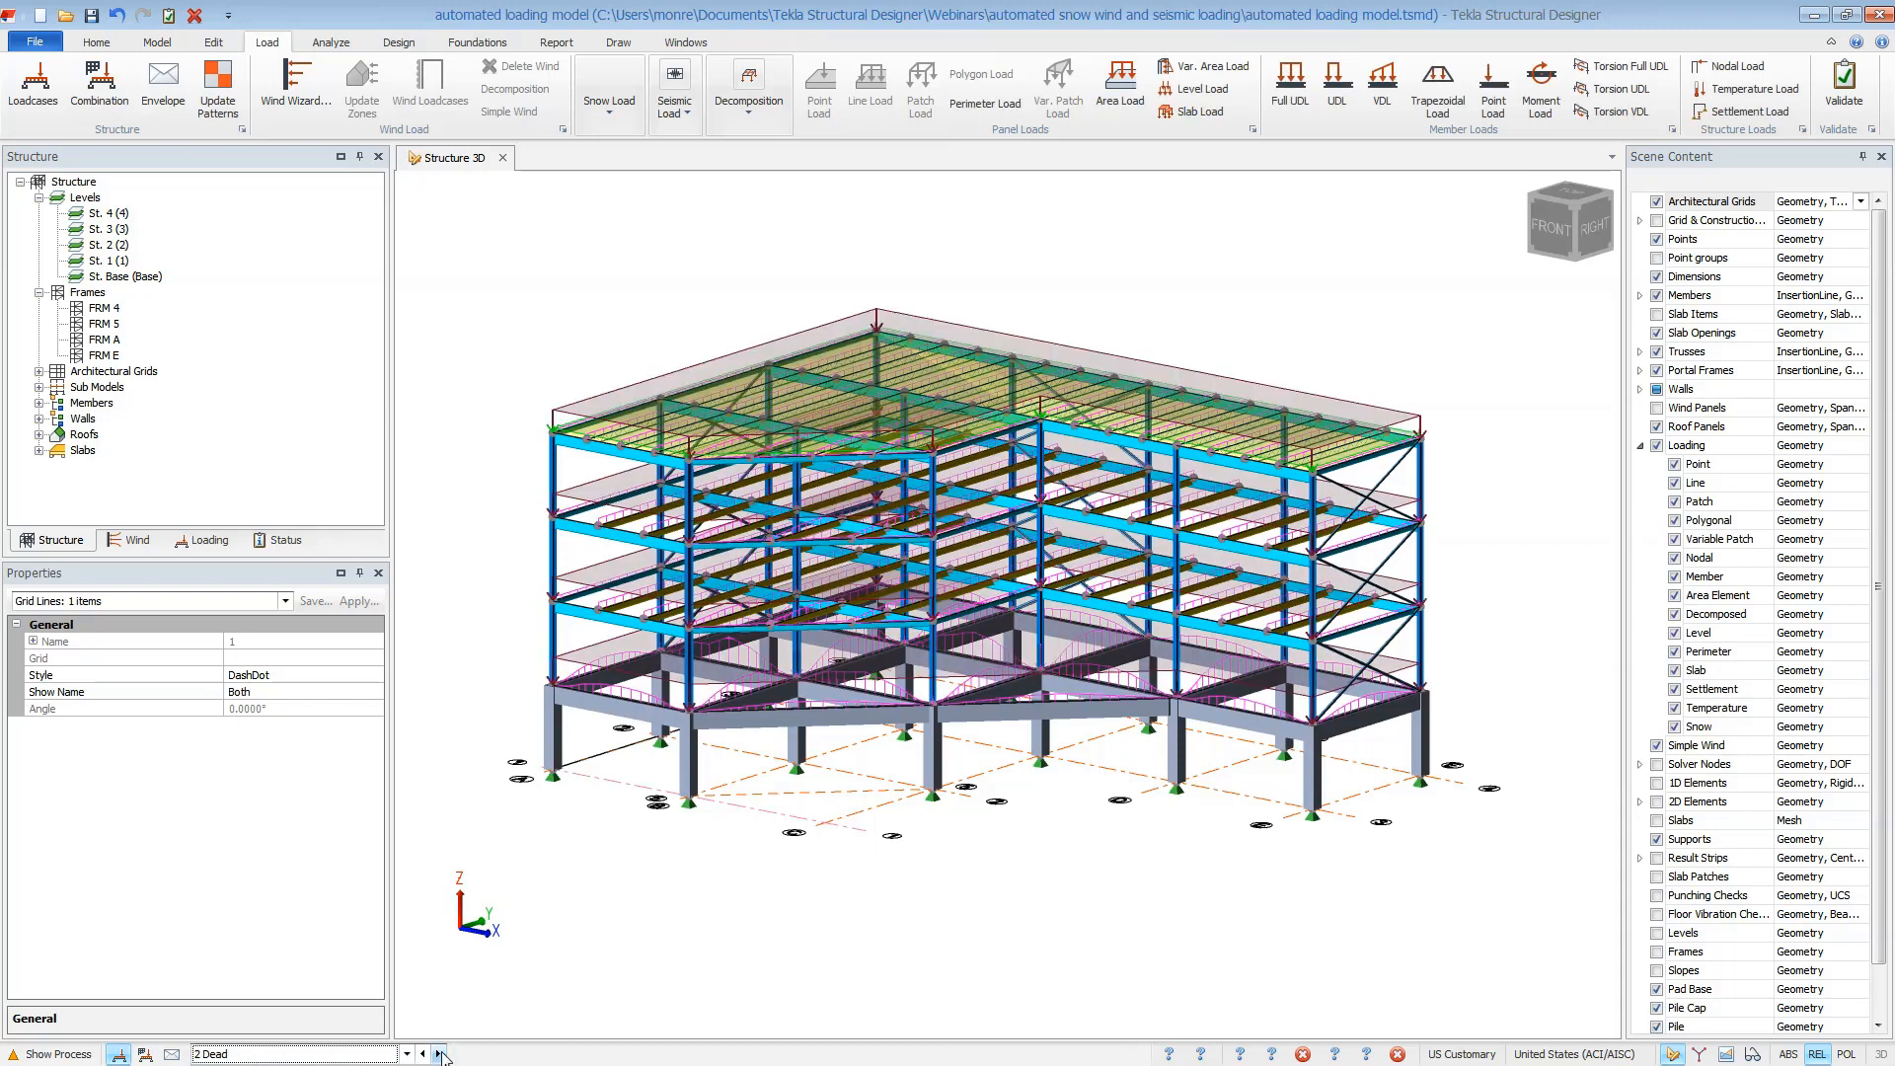
mouse_move(584, 916)
middle_down()
mouse_move(570, 869)
mouse_move(554, 894)
middle_up()
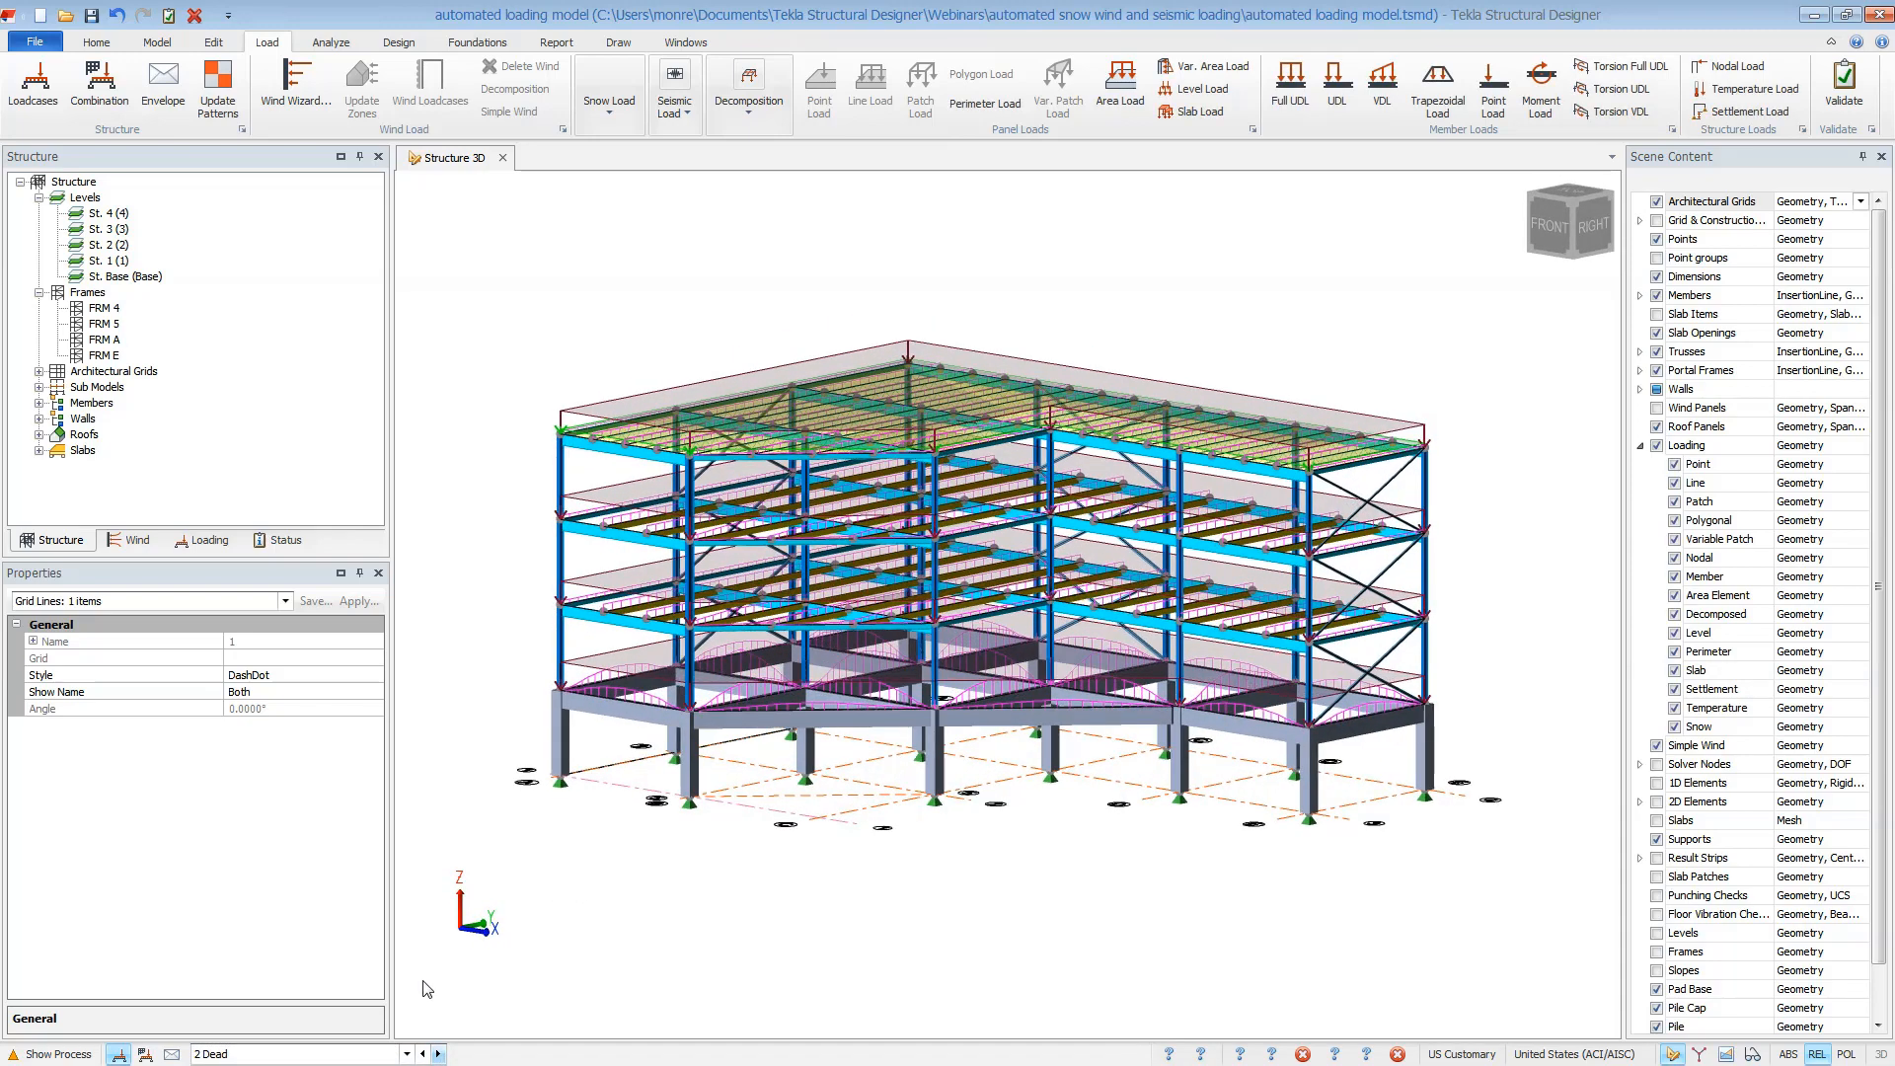
click(439, 1054)
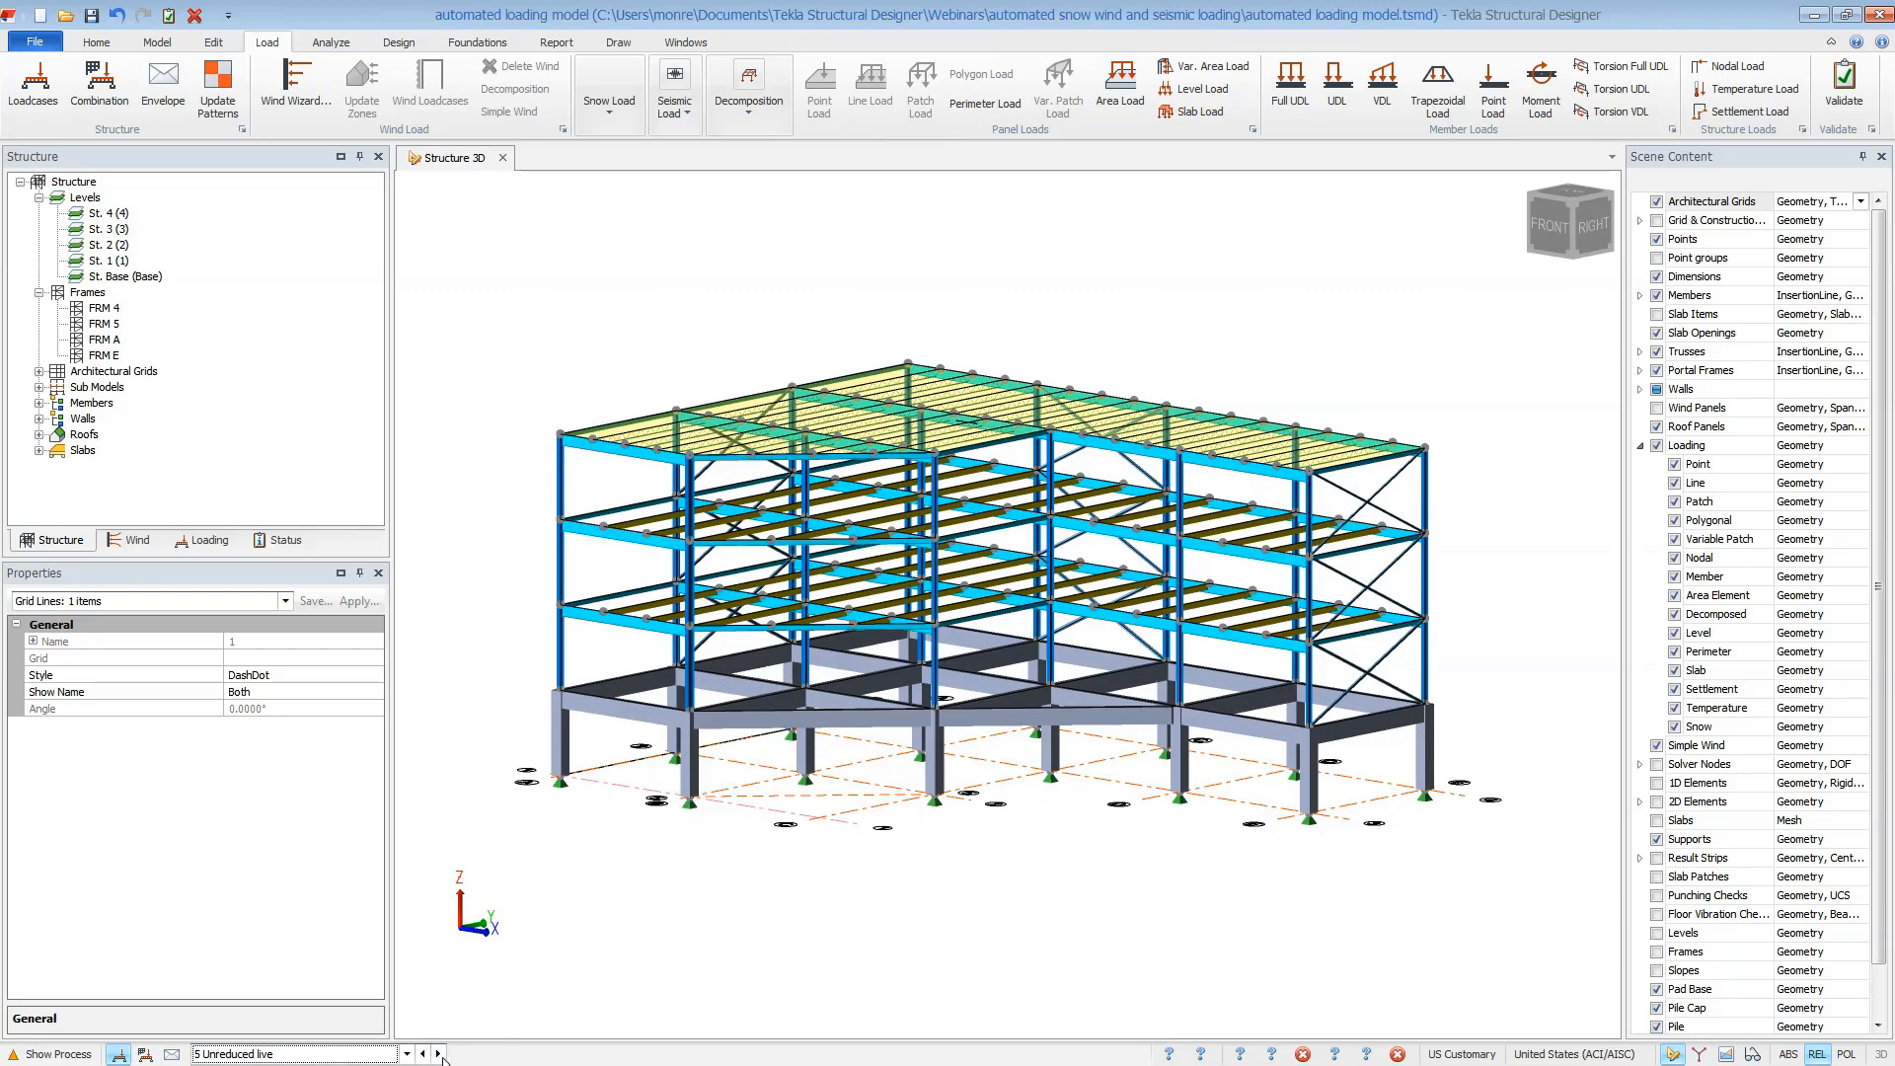
click(439, 1054)
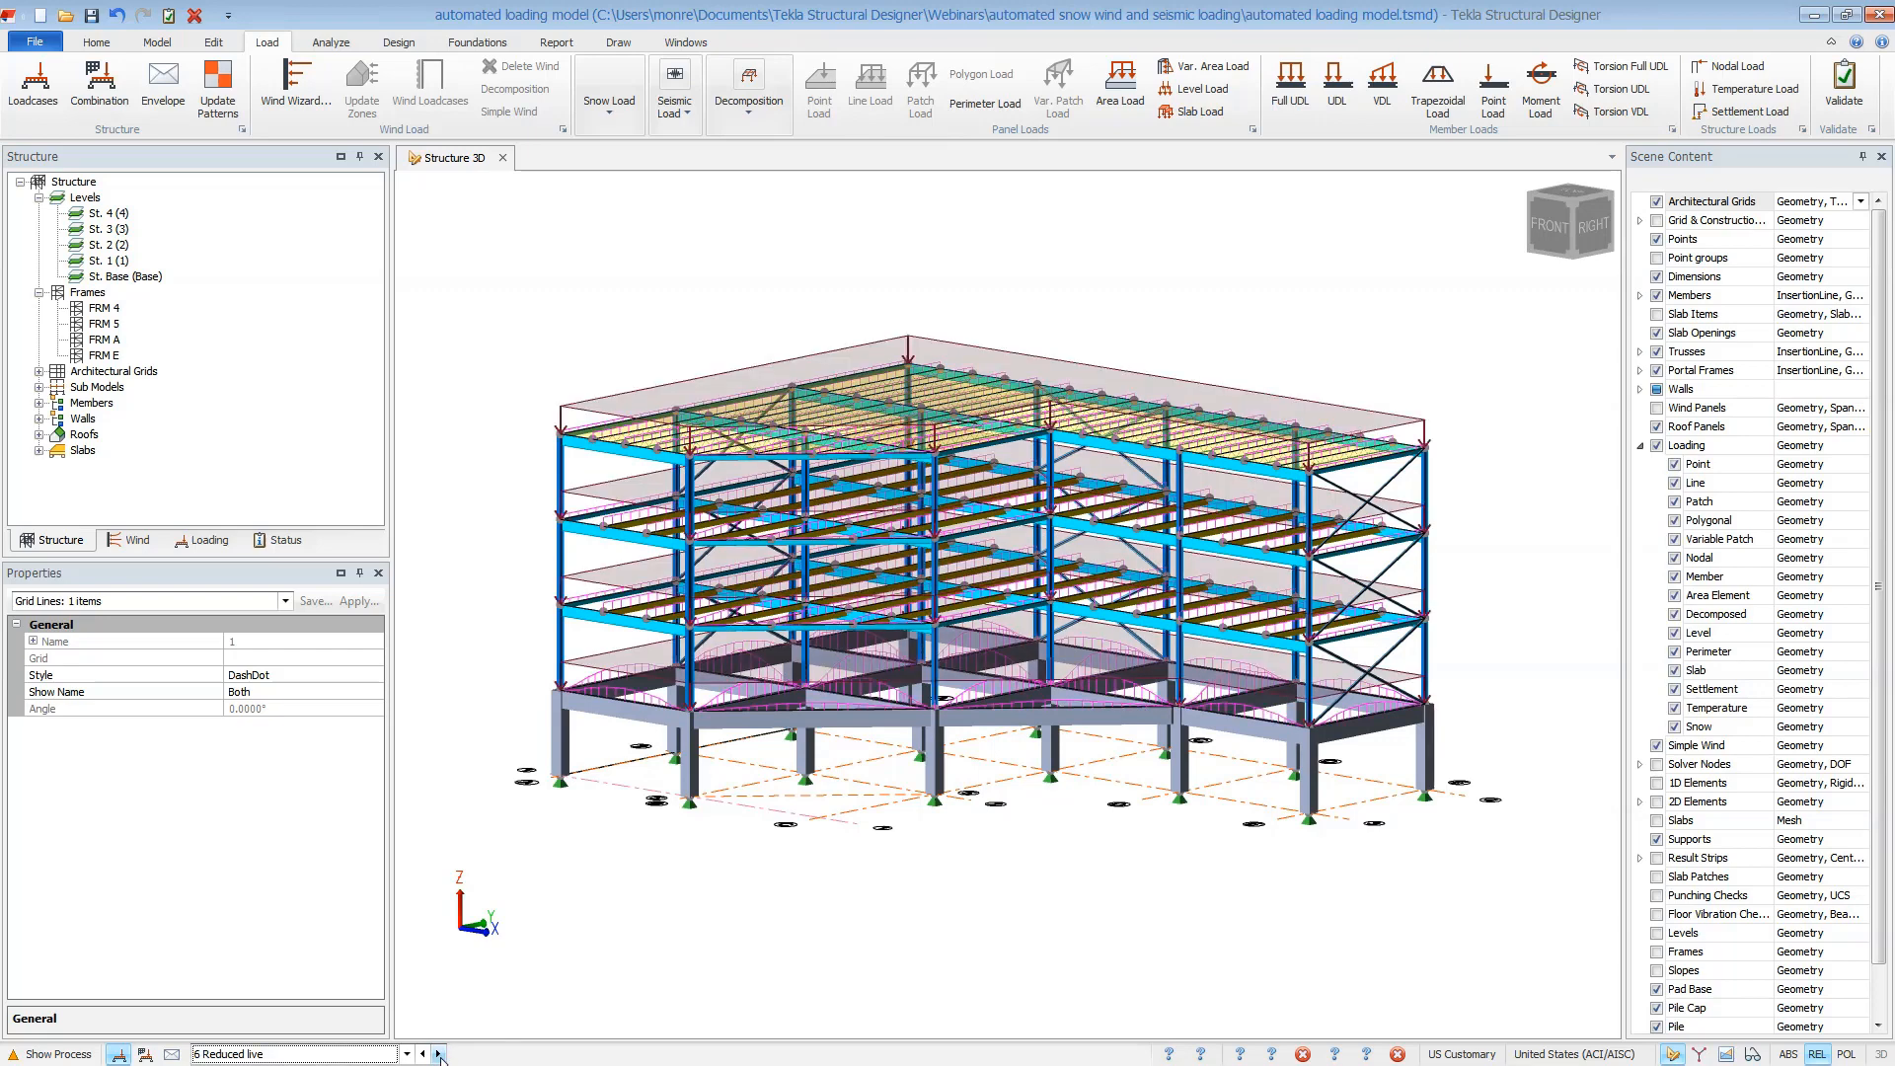
click(363, 1054)
click(363, 1035)
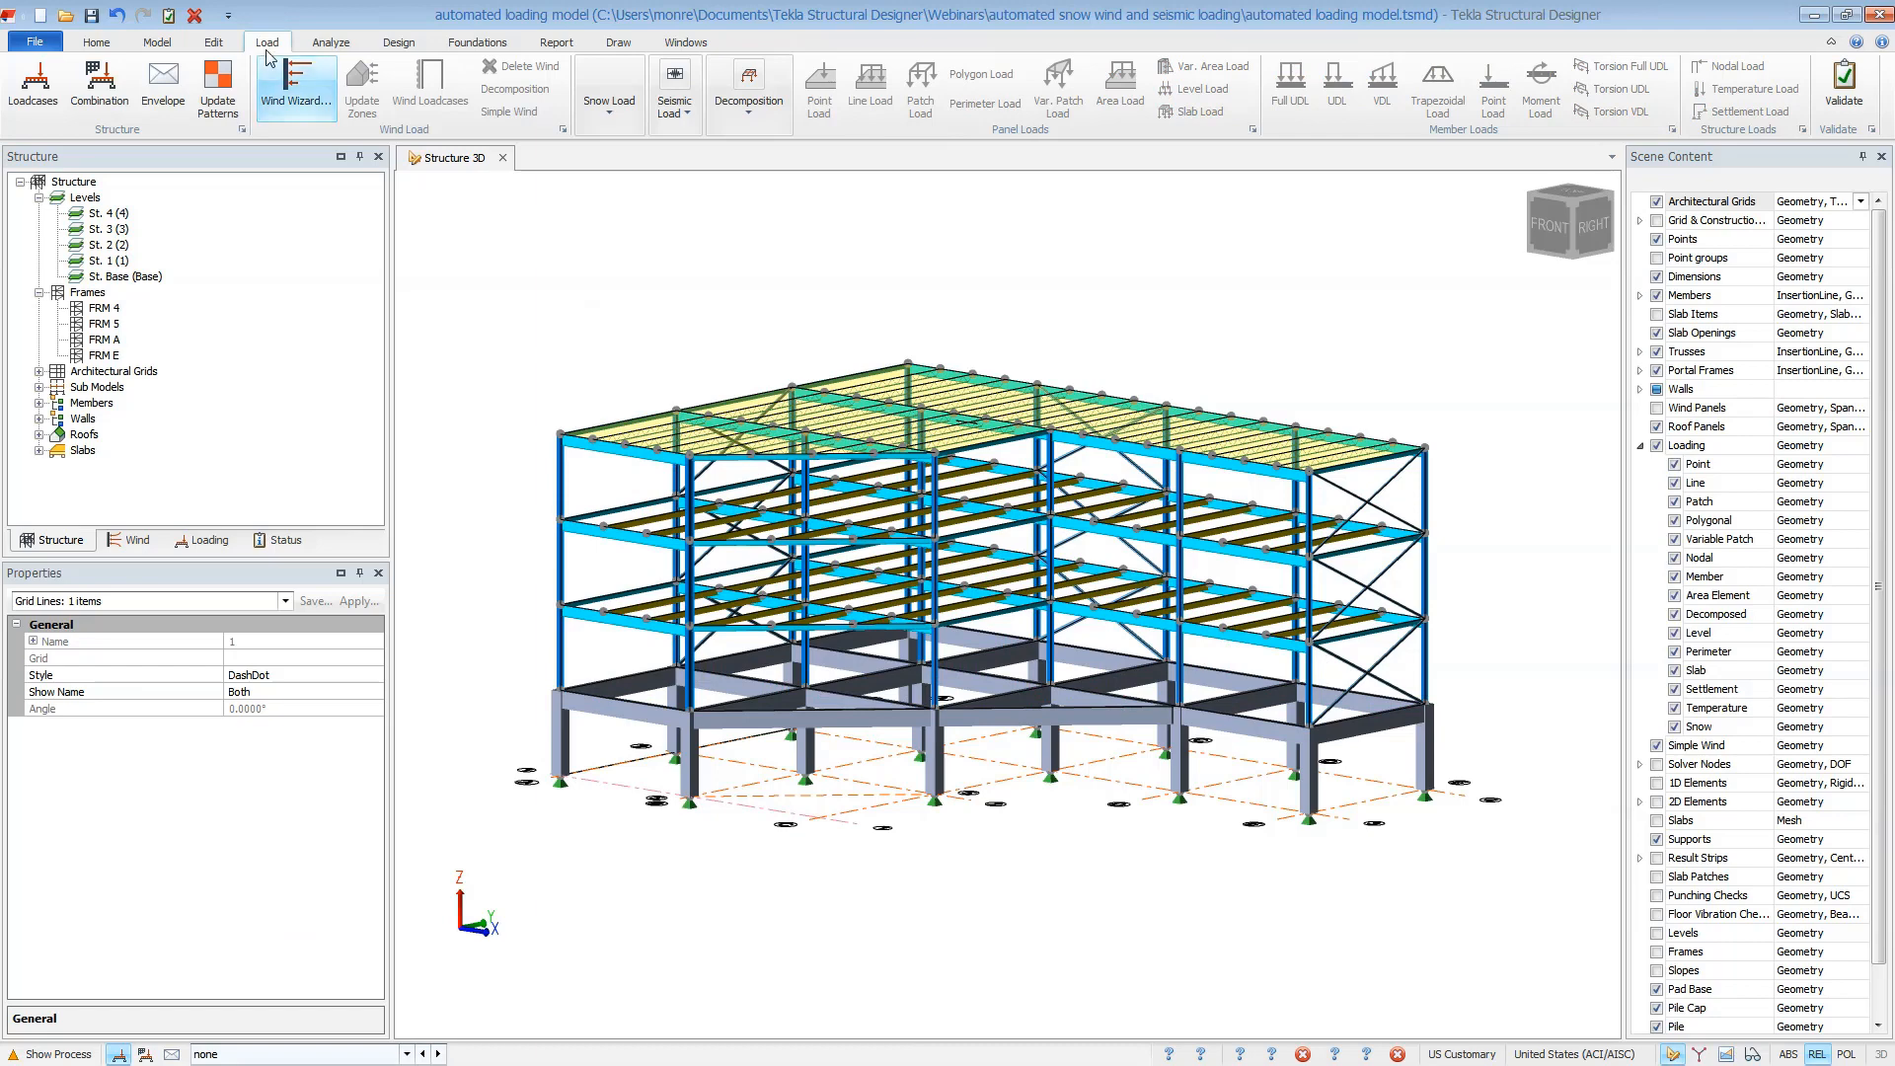
Start the Snow Wizard, set the ground snow load to 25 psf and proceed to the Loadcases page
click(622, 120)
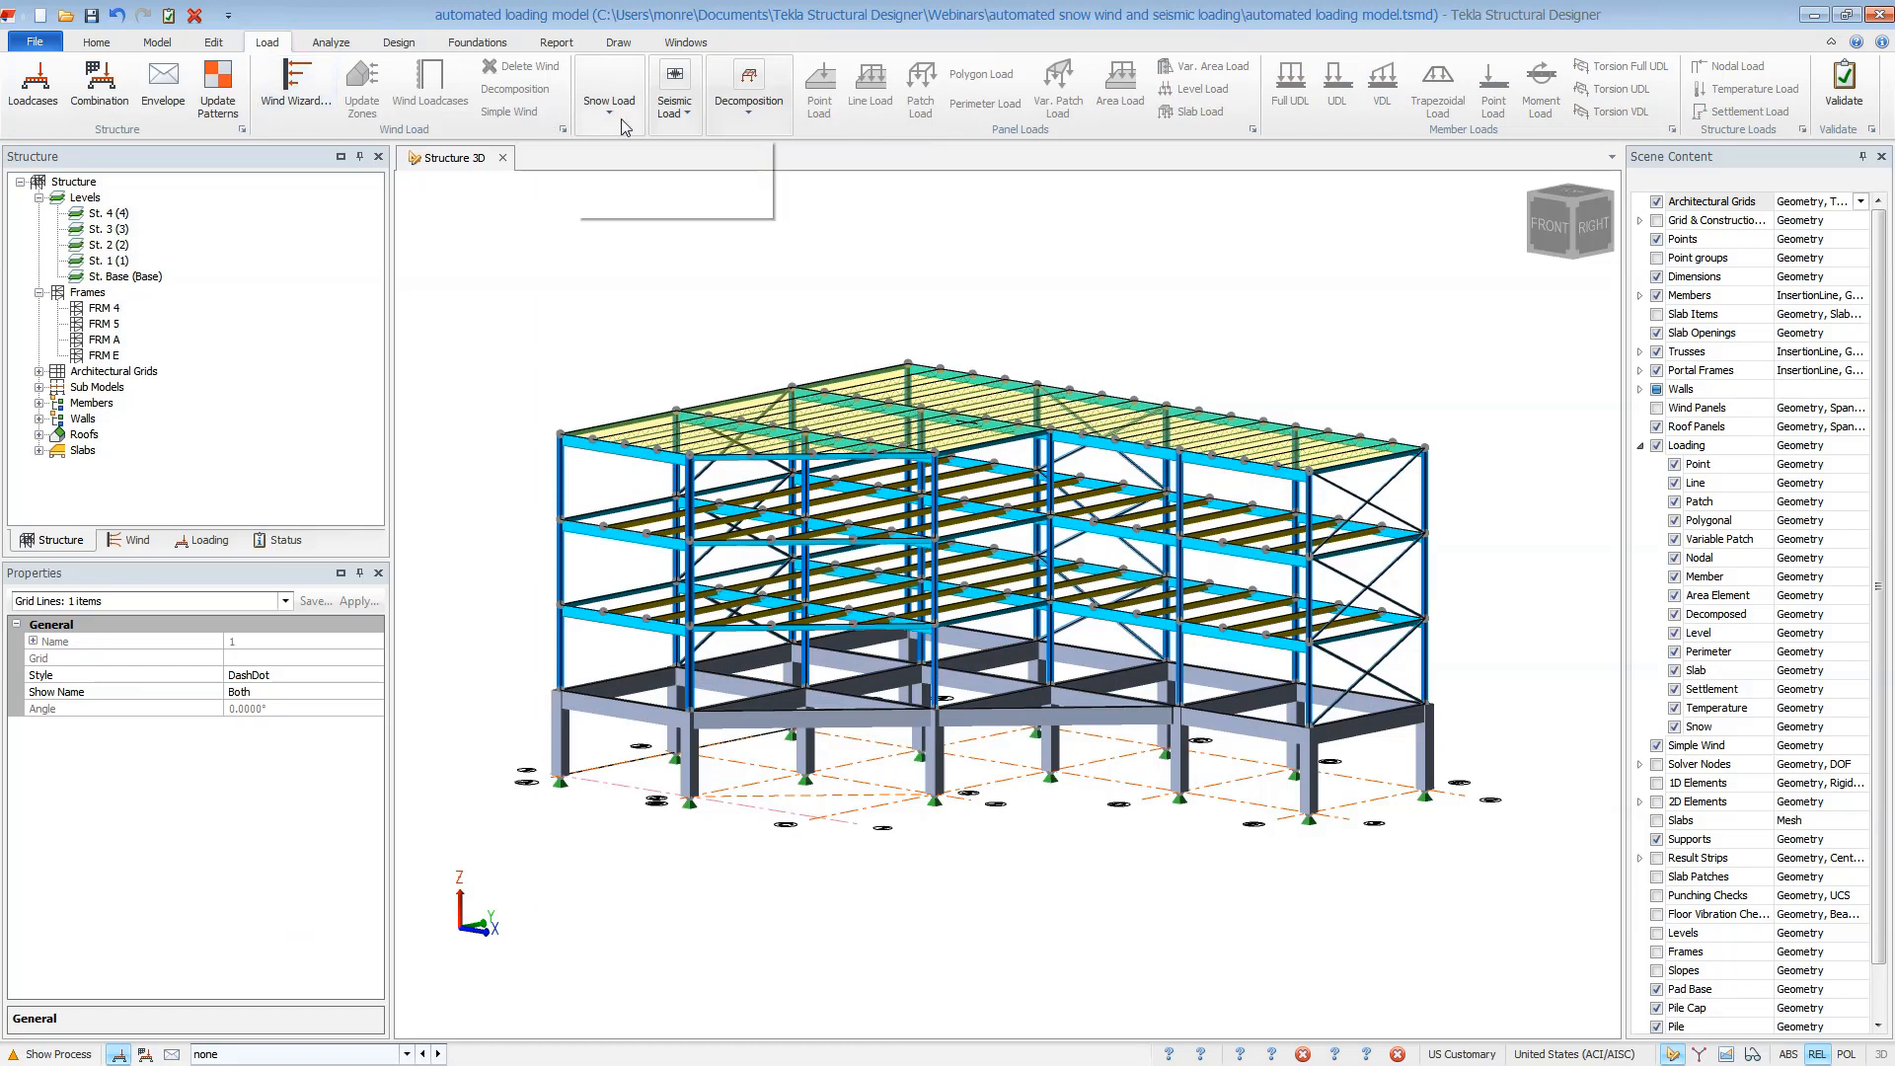
click(618, 149)
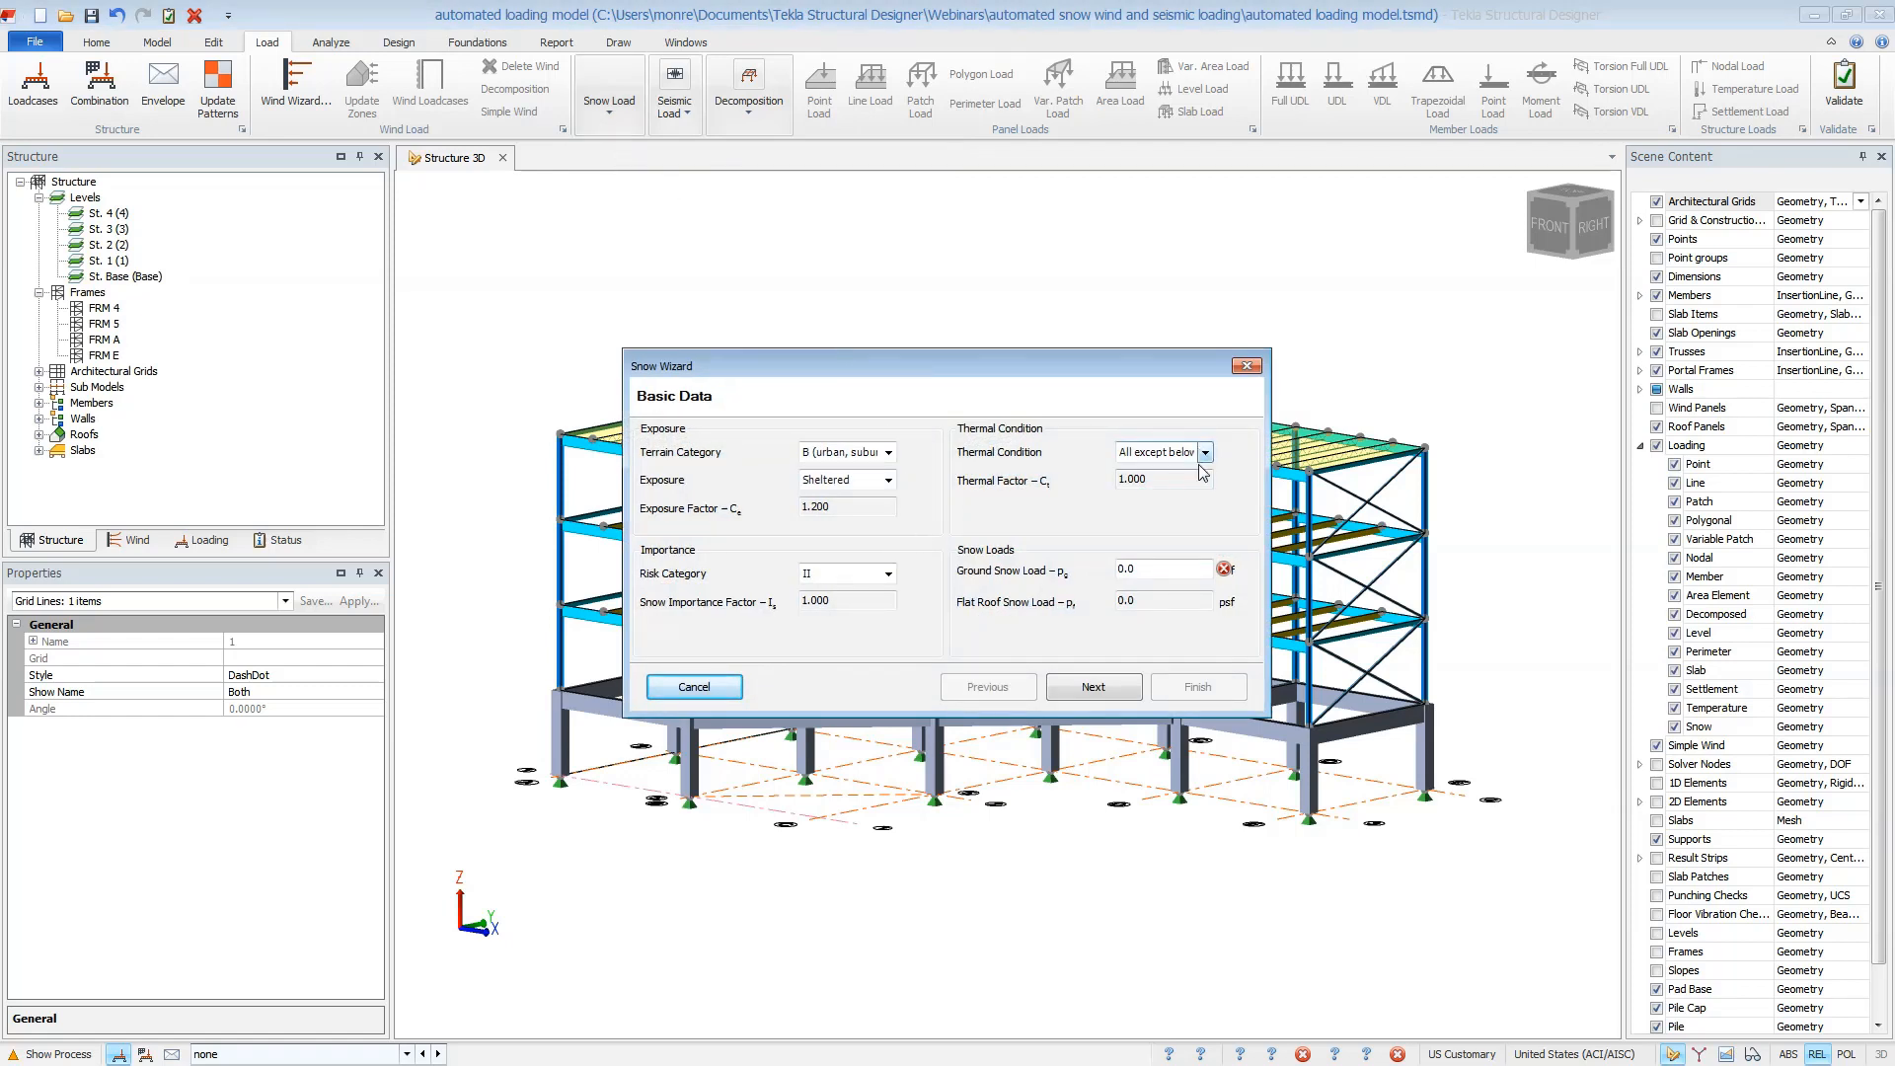
click(1173, 574)
double_click(1173, 576)
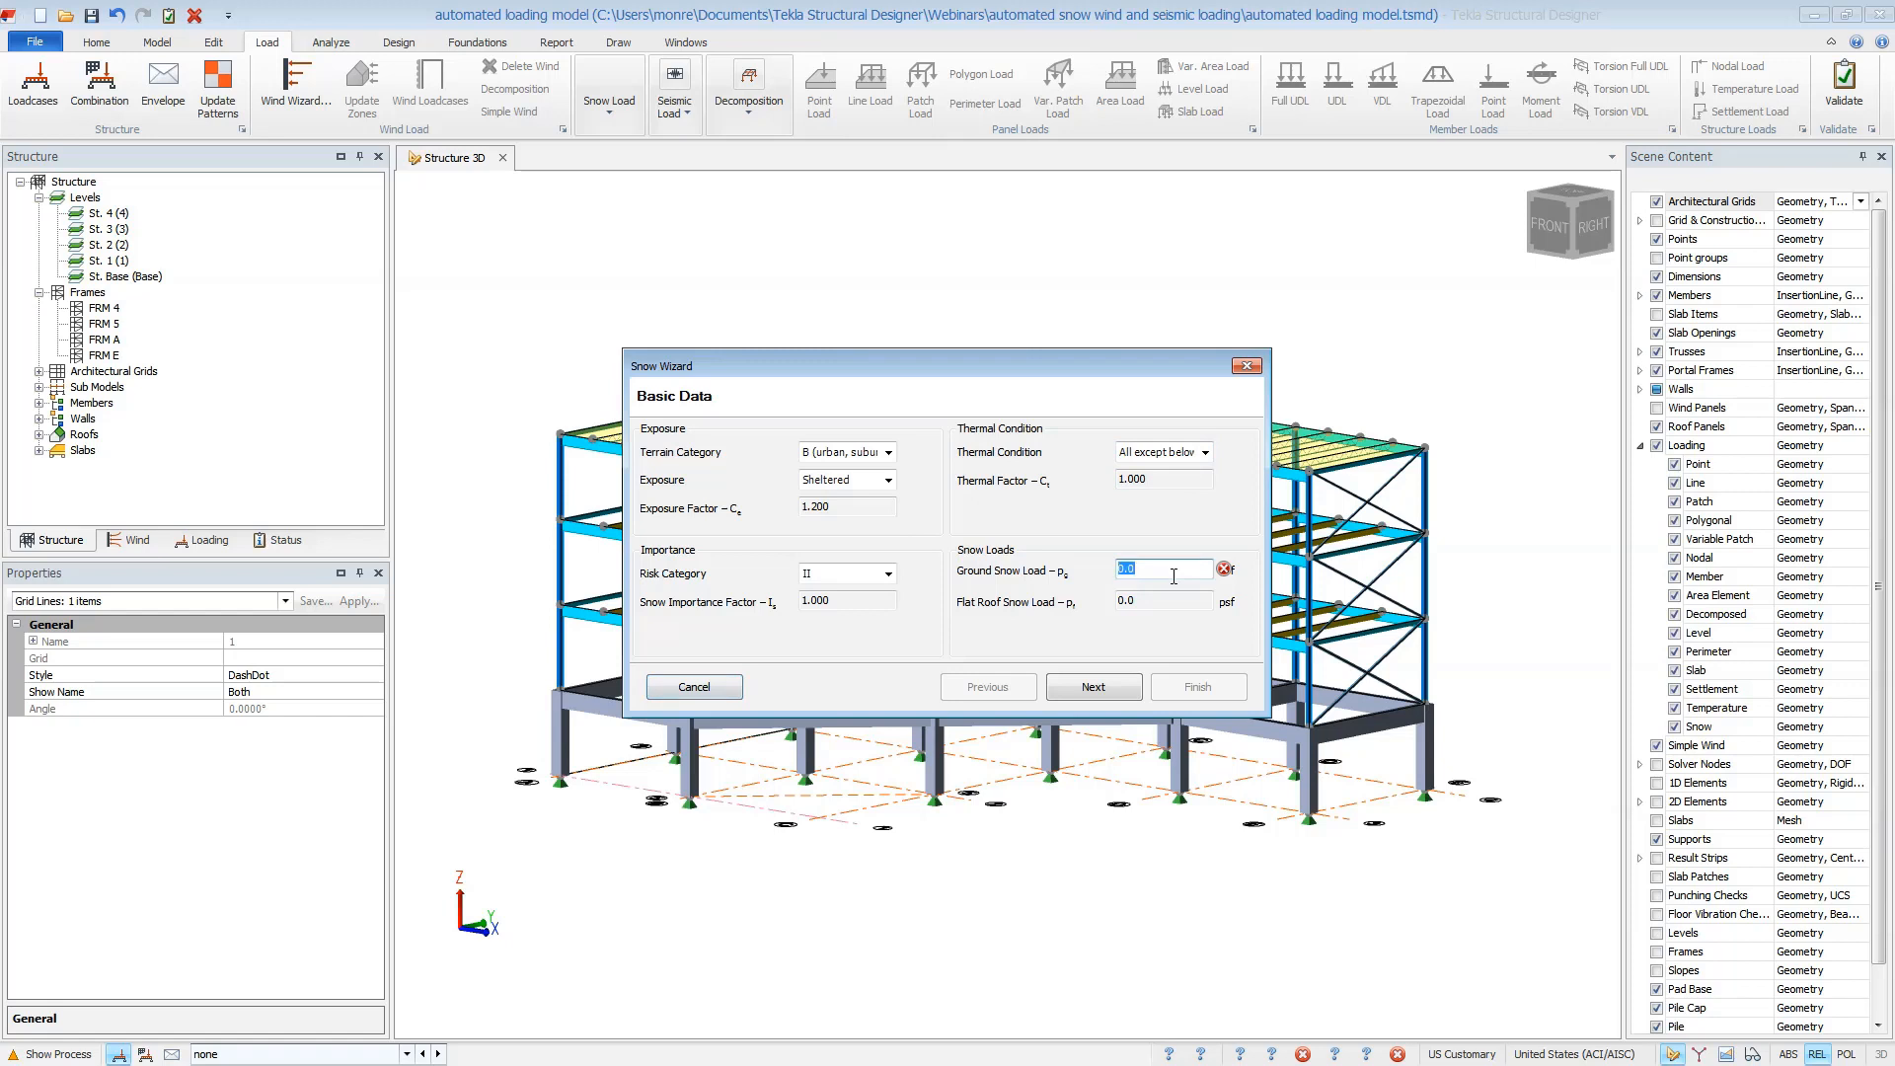
text(25)
click(1171, 597)
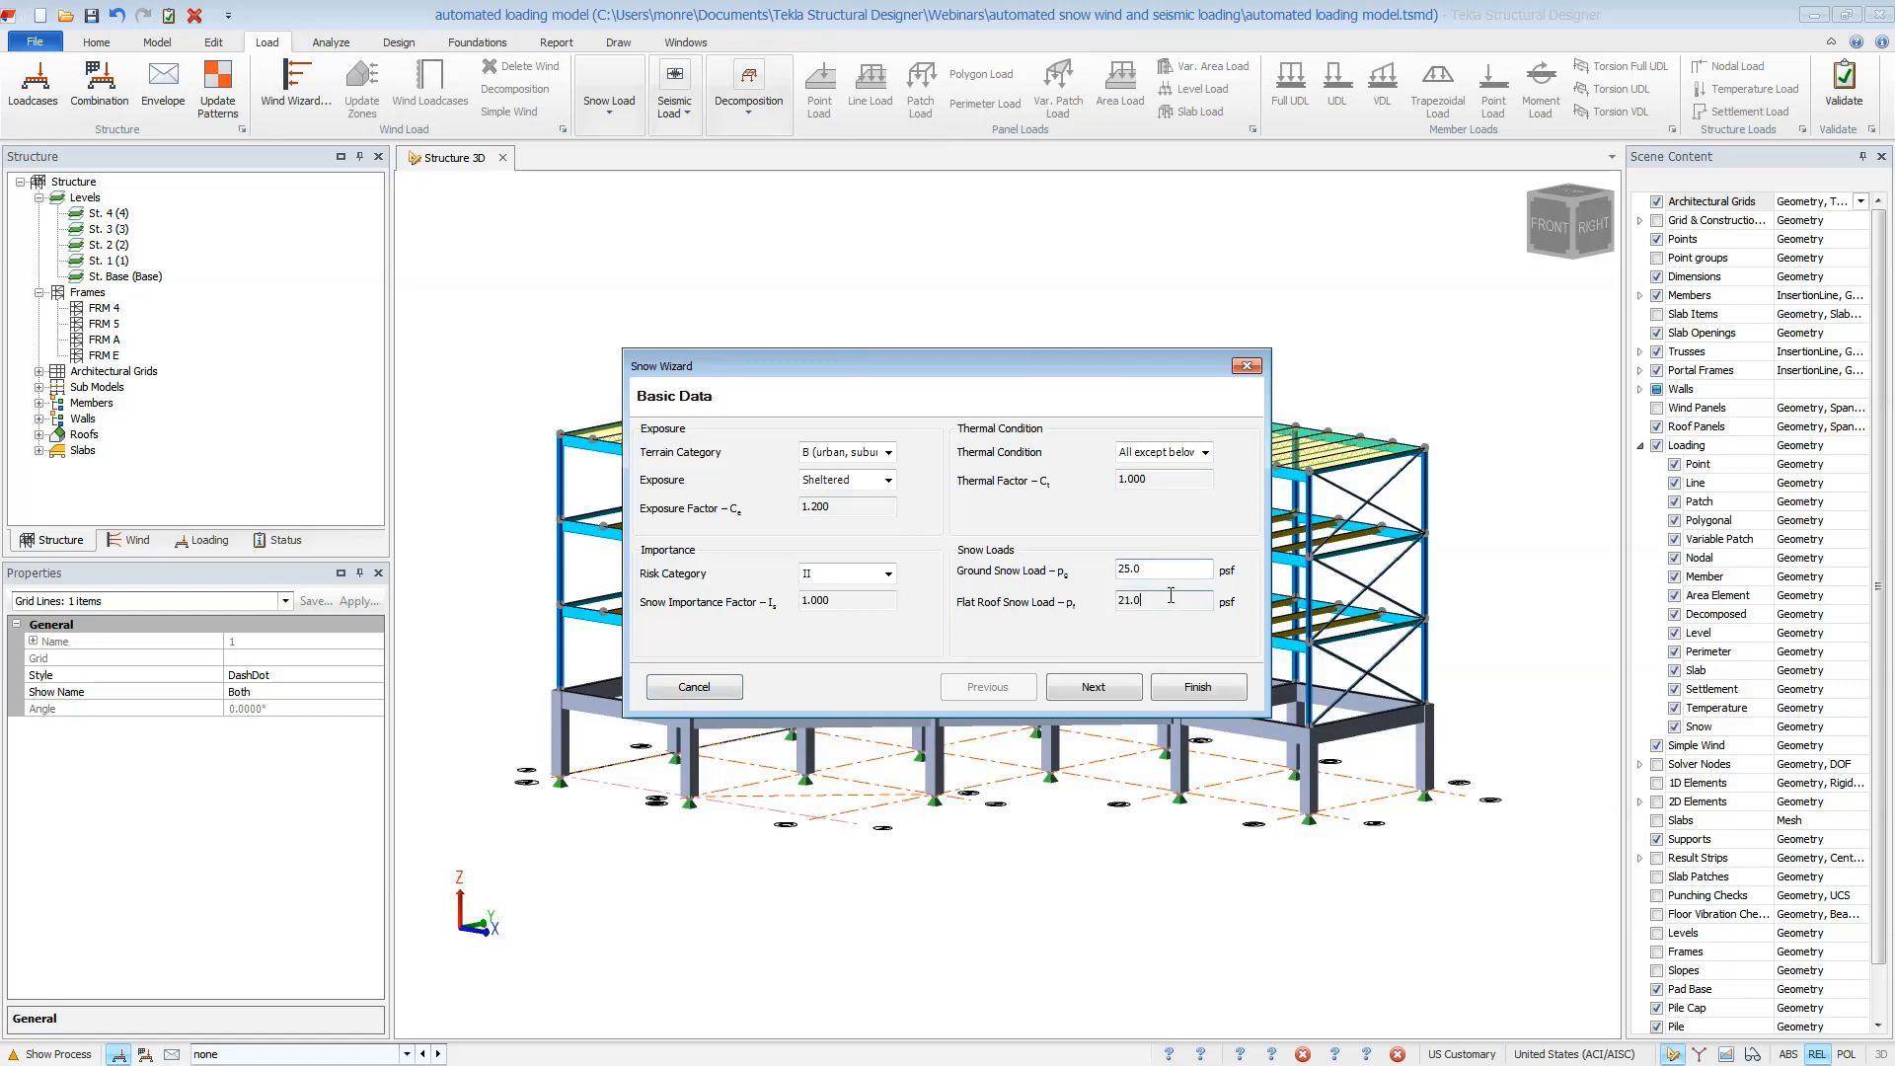
click(1120, 689)
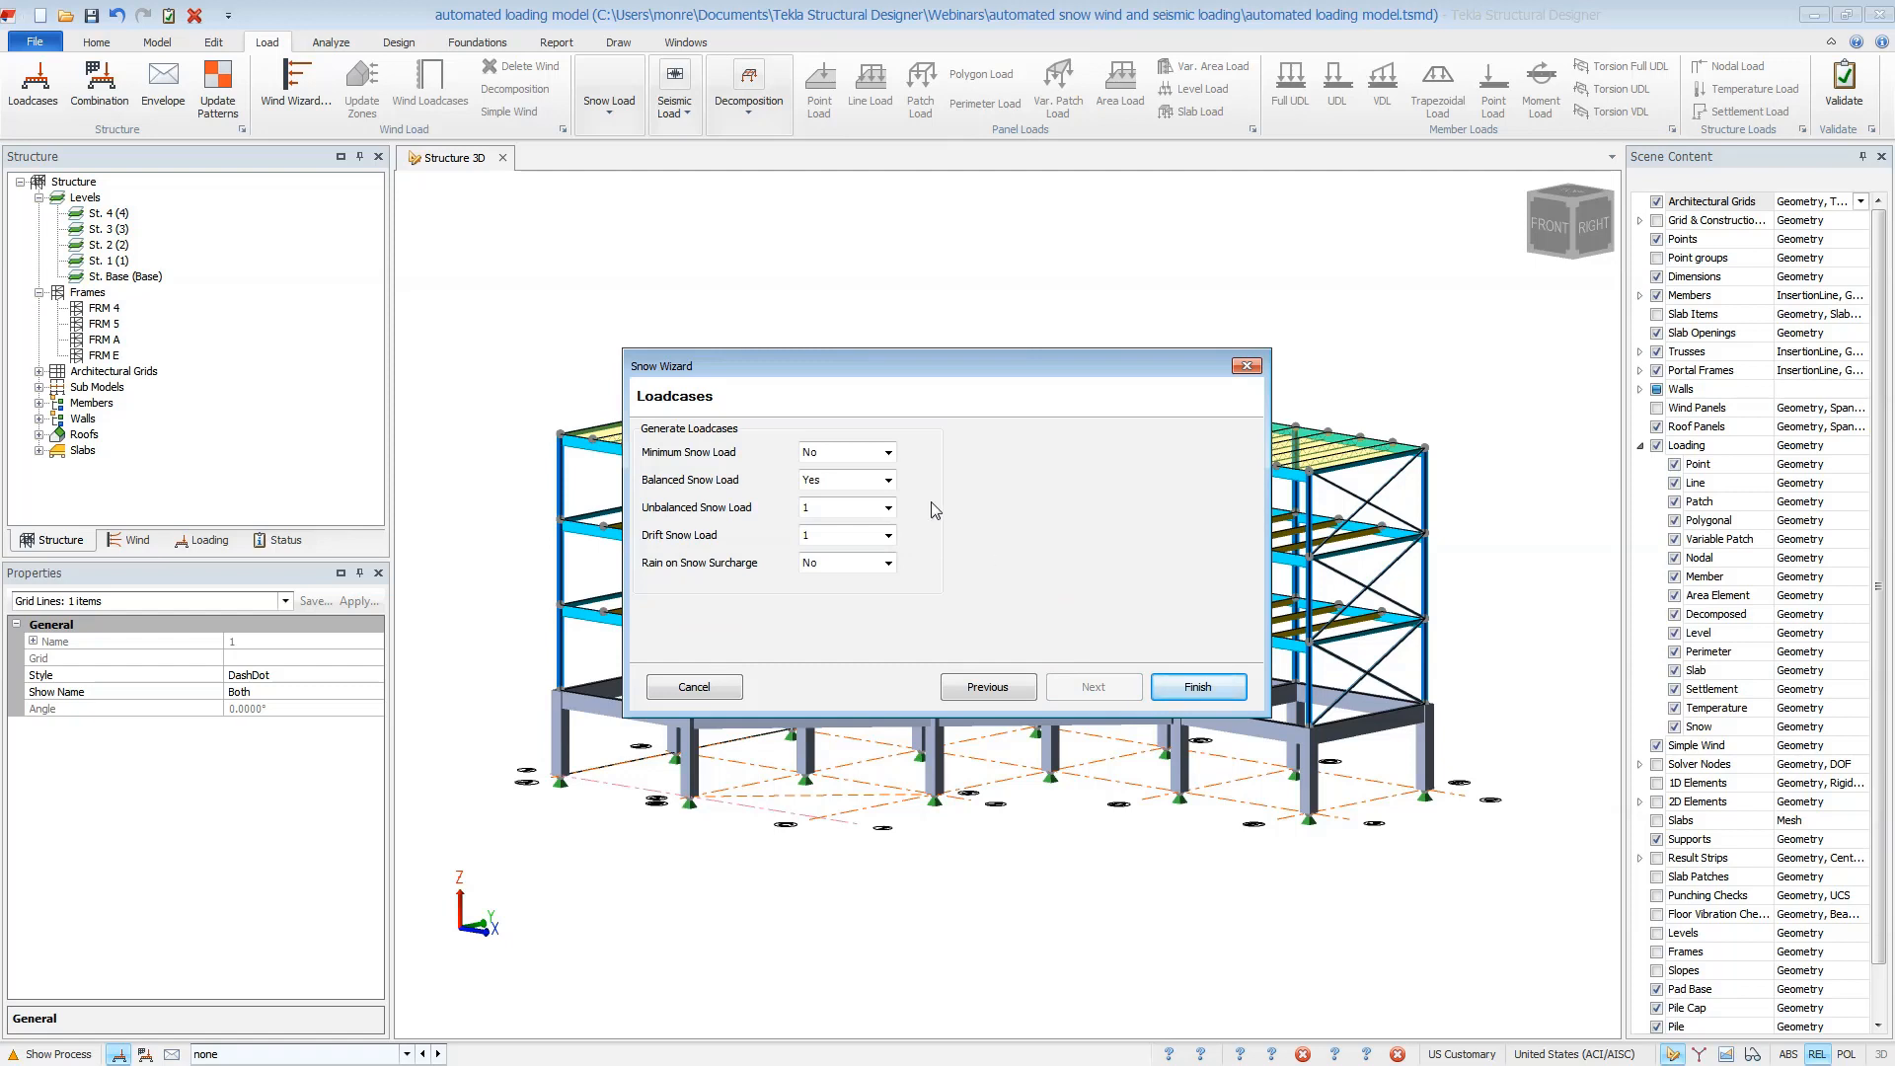
Generate balanced snow, one unbalanced and one drift snow loadcase, keeping minimum snow and rain-on-snow surcharge set to No
click(887, 454)
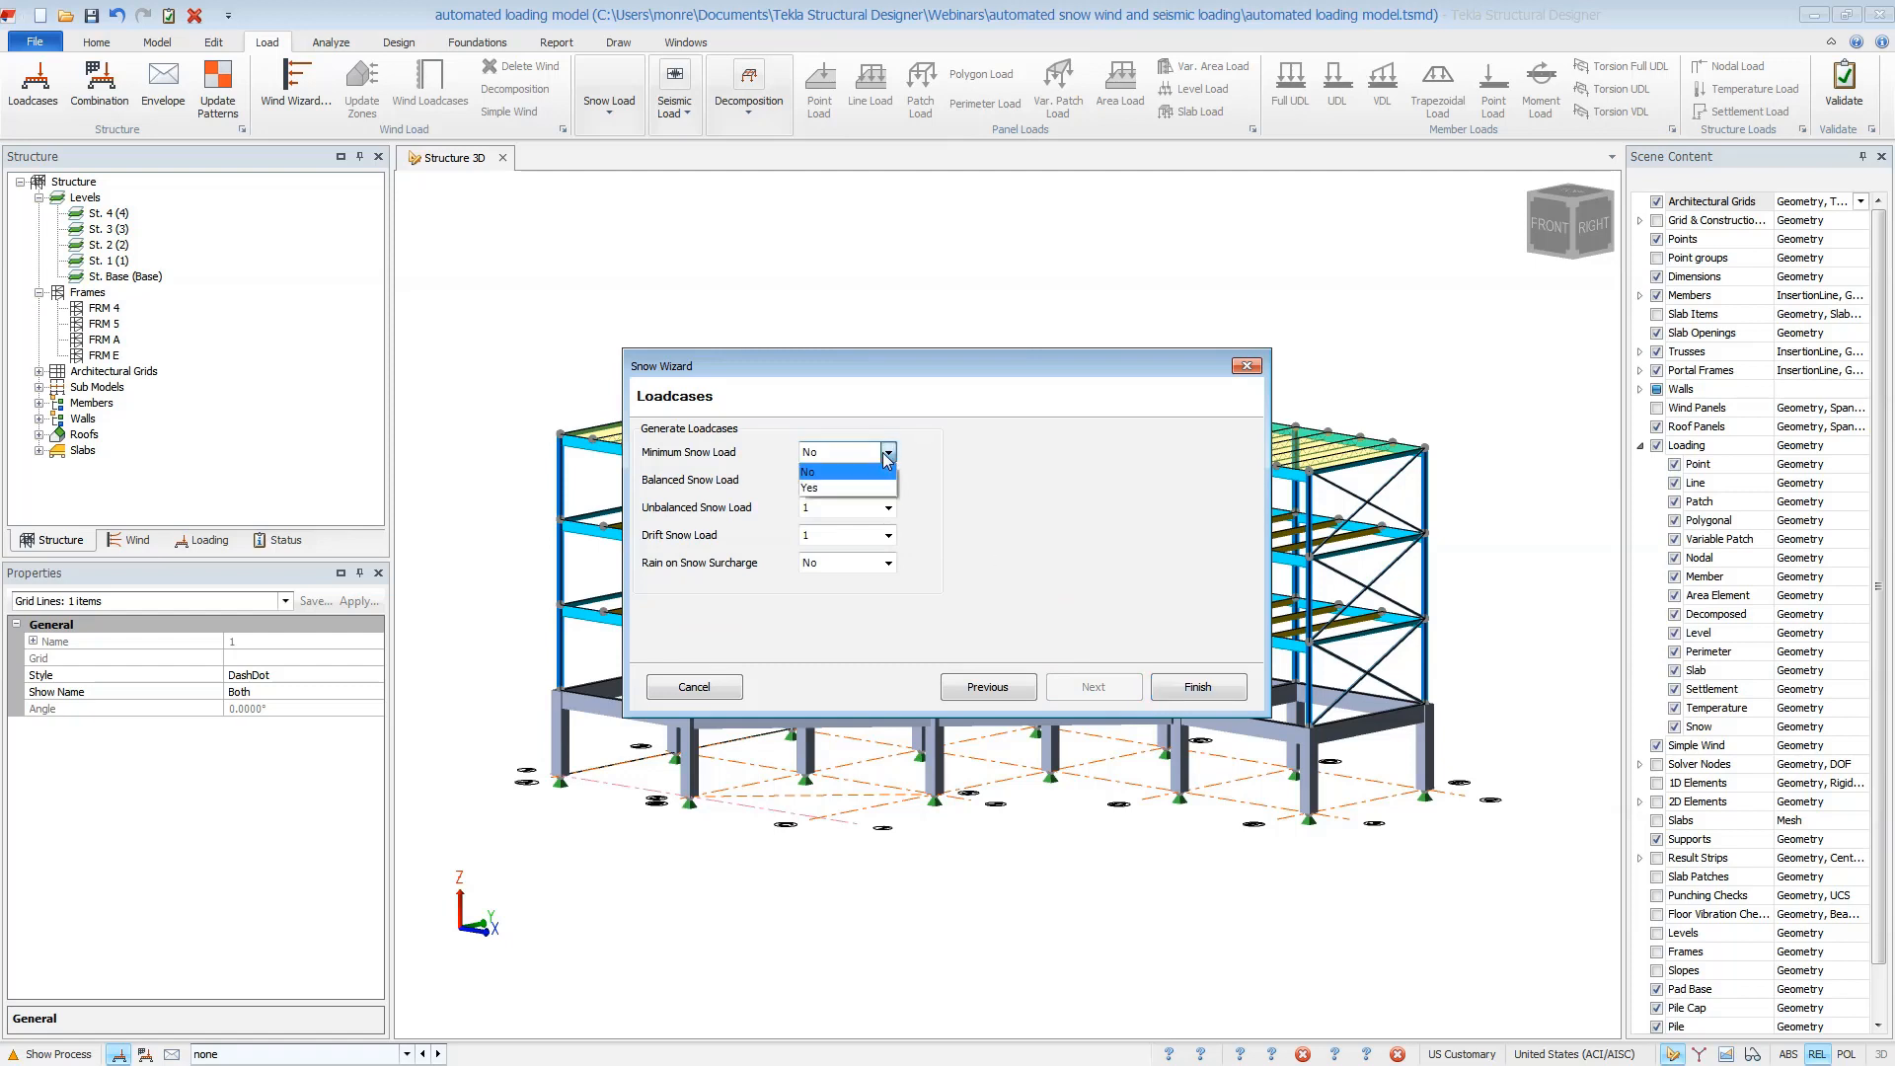
click(887, 454)
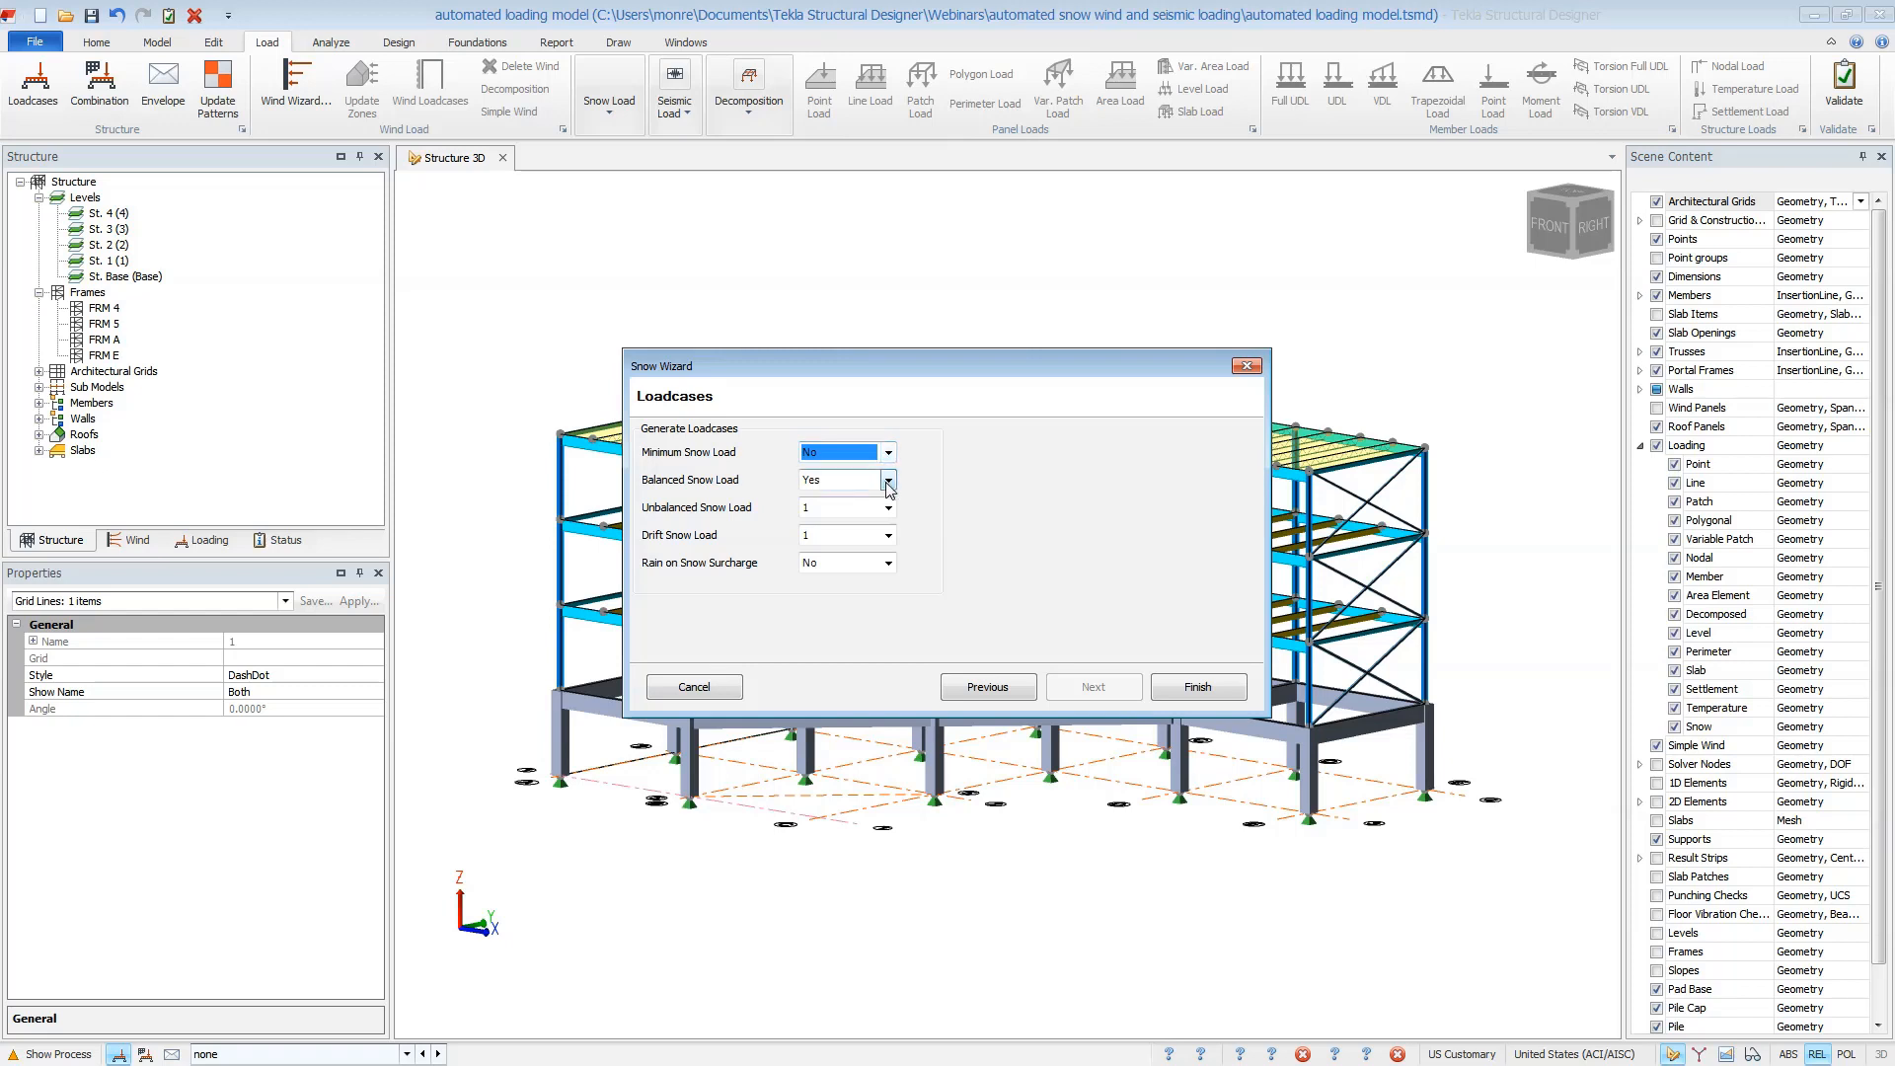
click(888, 481)
click(888, 481)
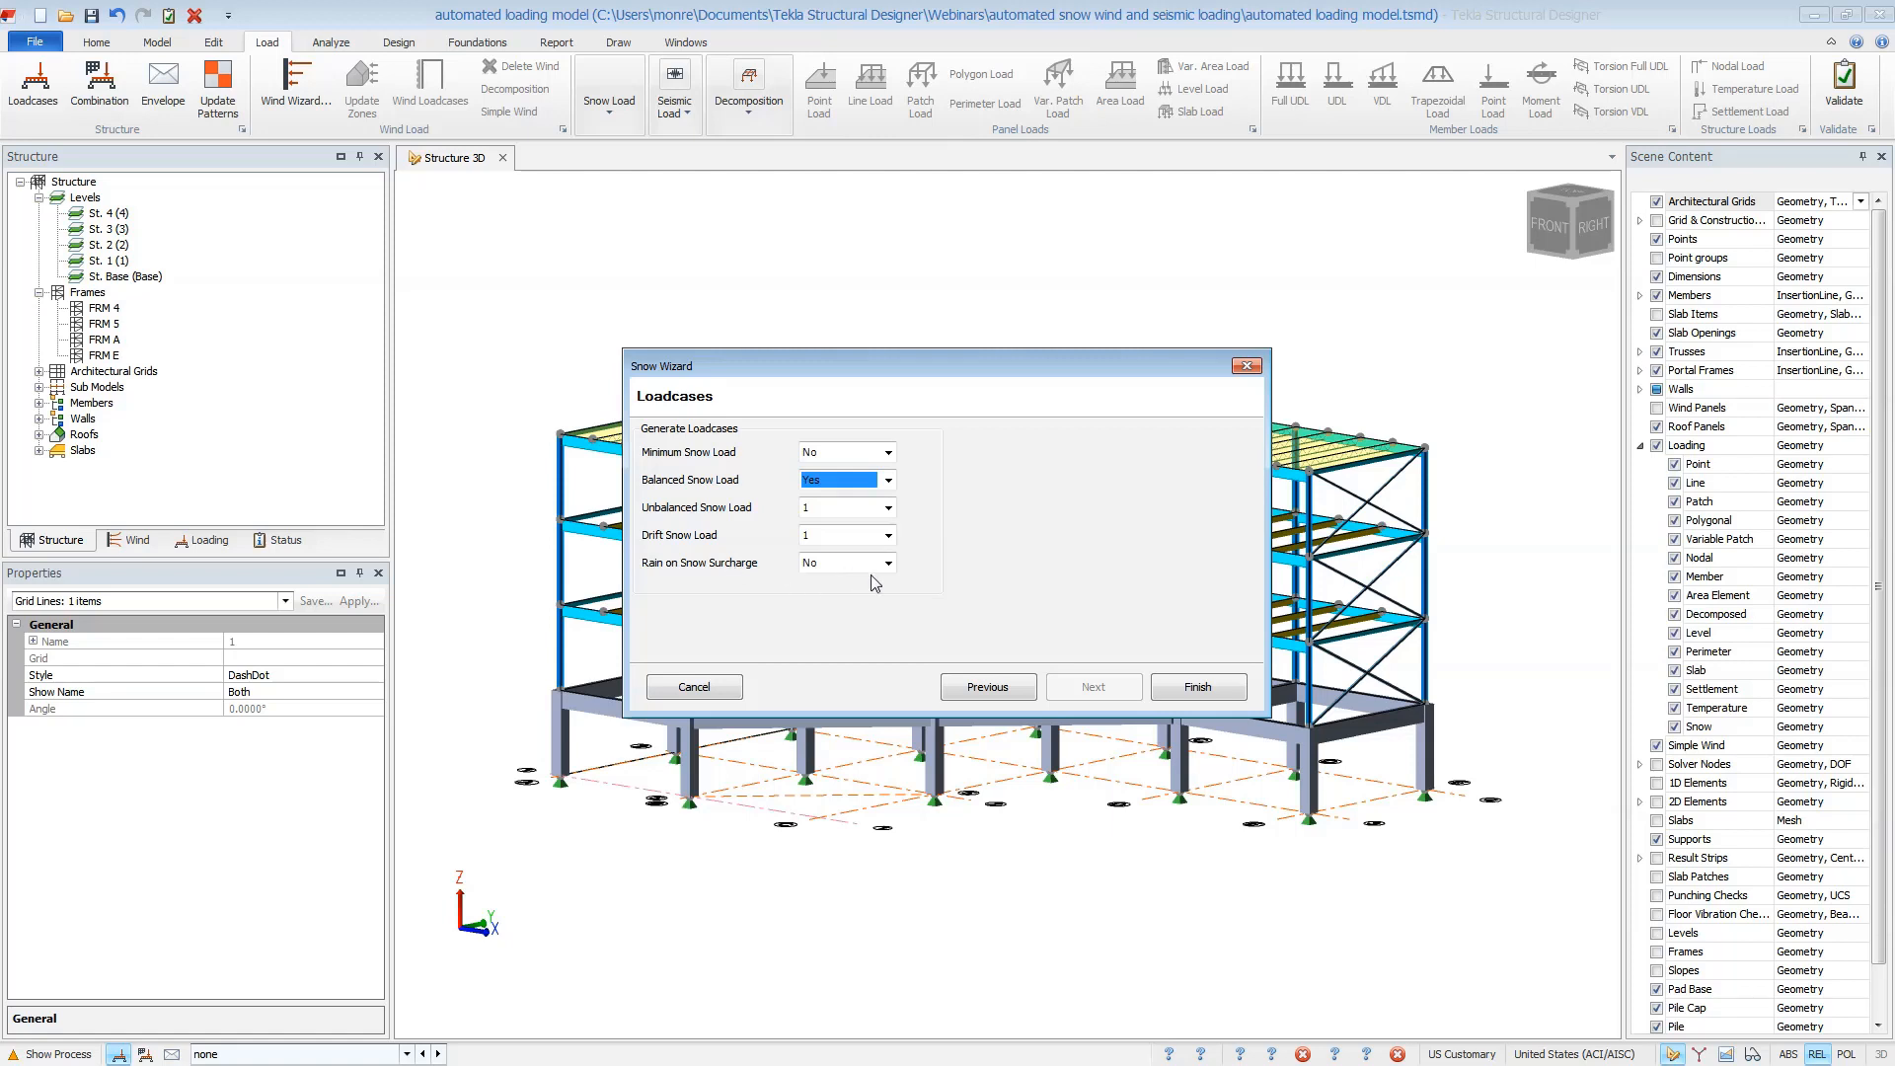
click(1213, 695)
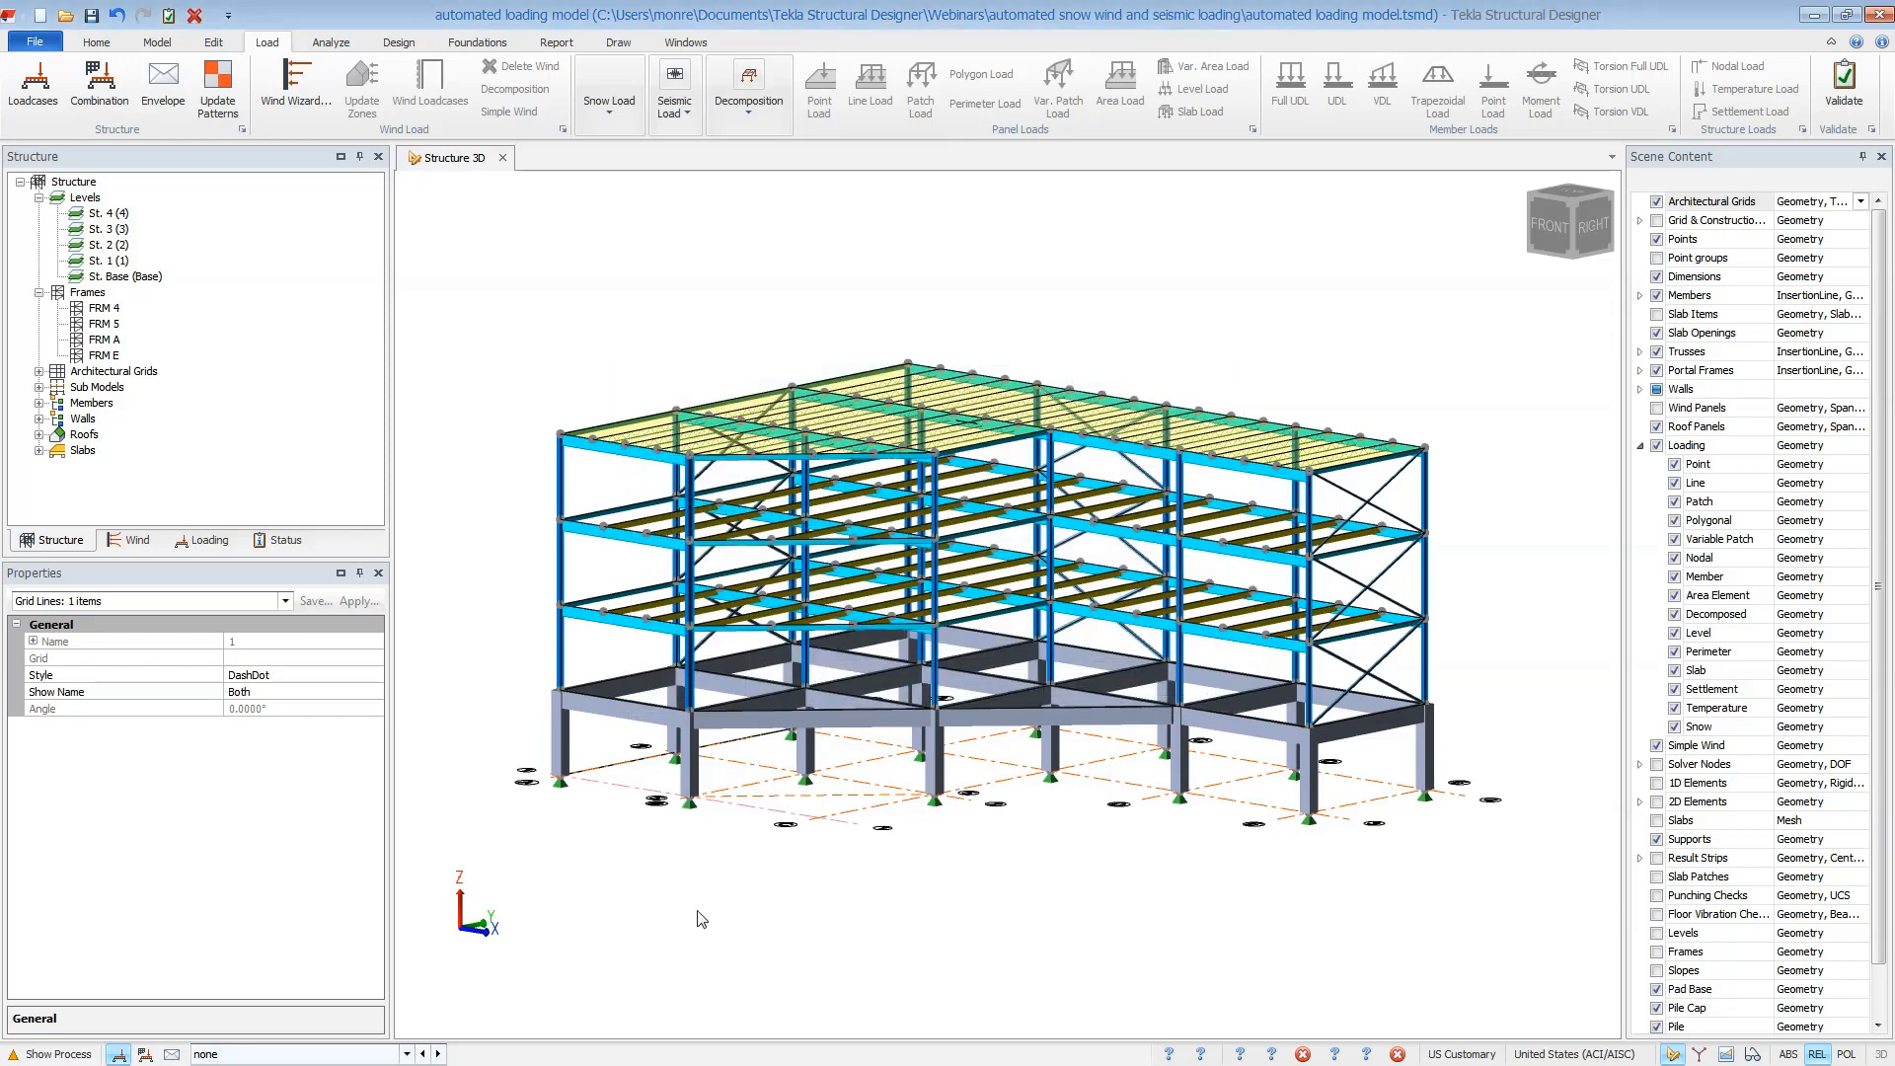
In the 26 Balanced Snow Load loadcase, override the roof's balanced snow load with 25 psf
click(405, 1053)
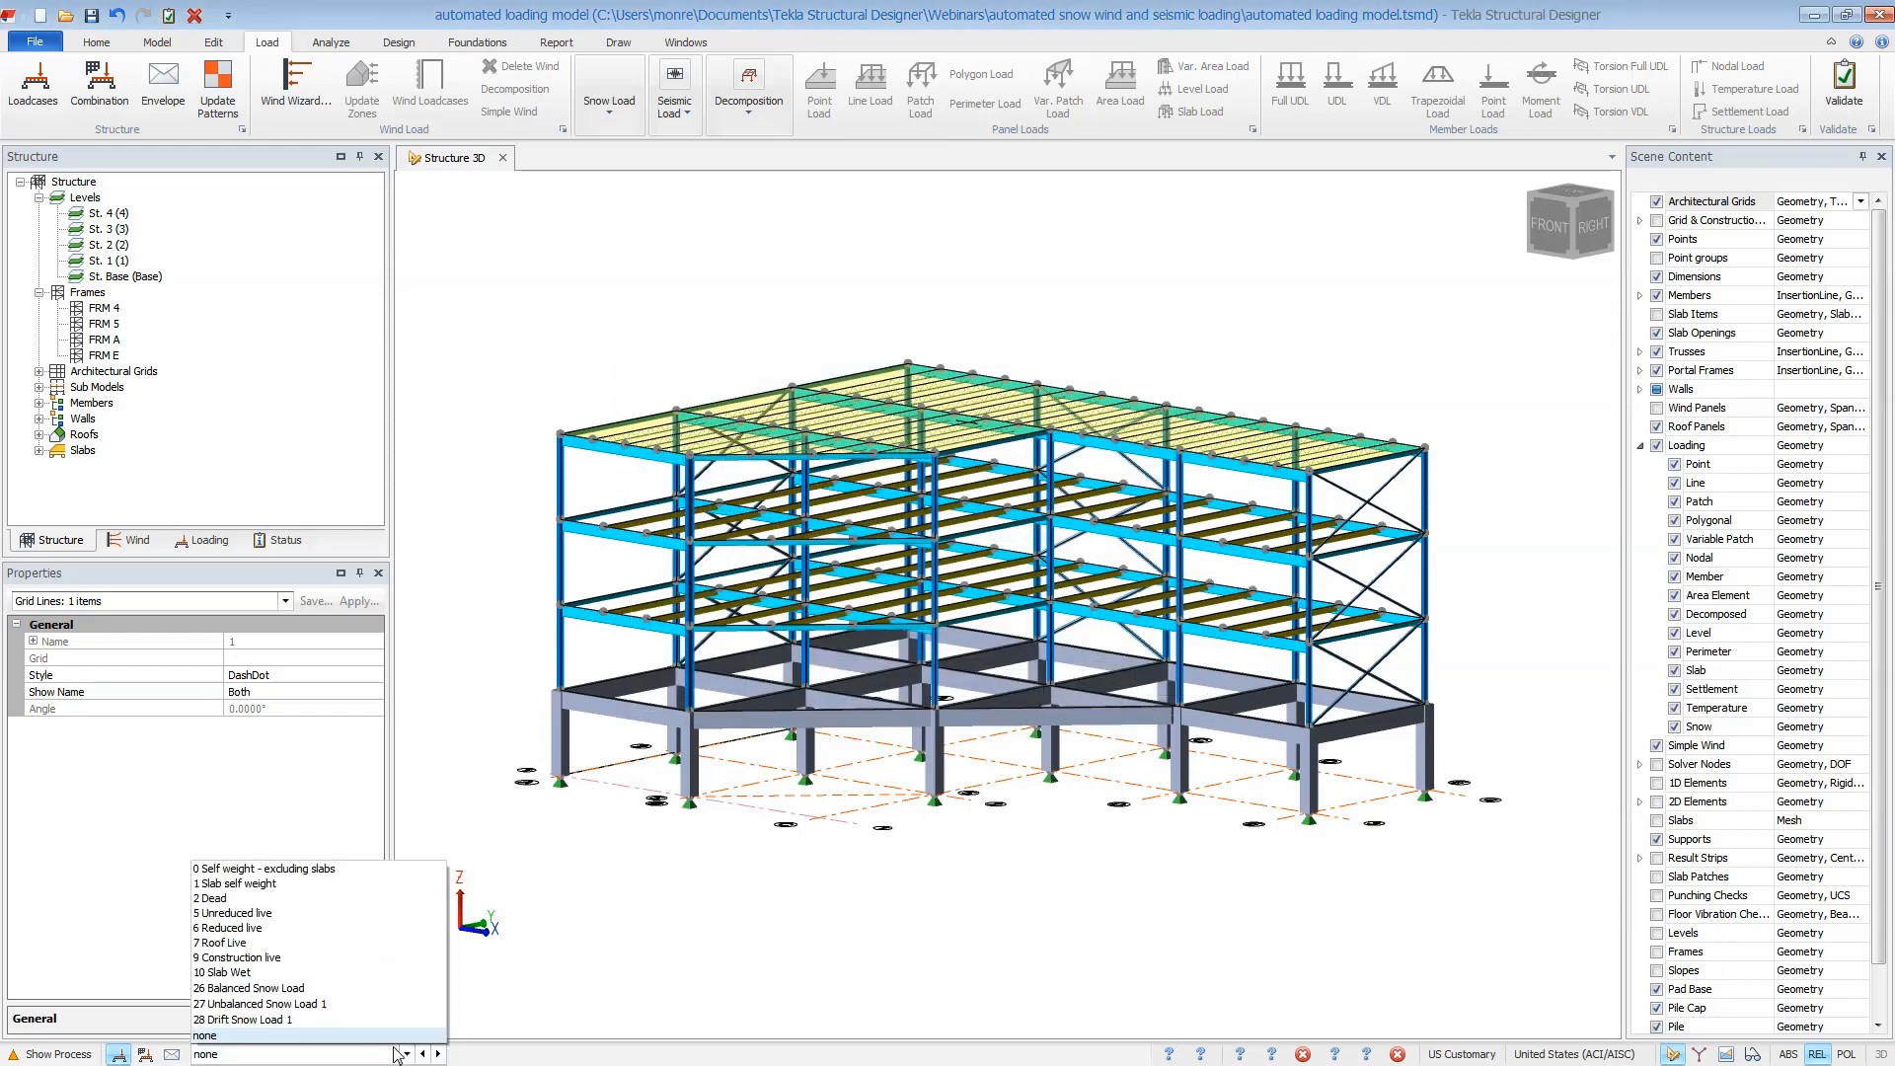
click(322, 989)
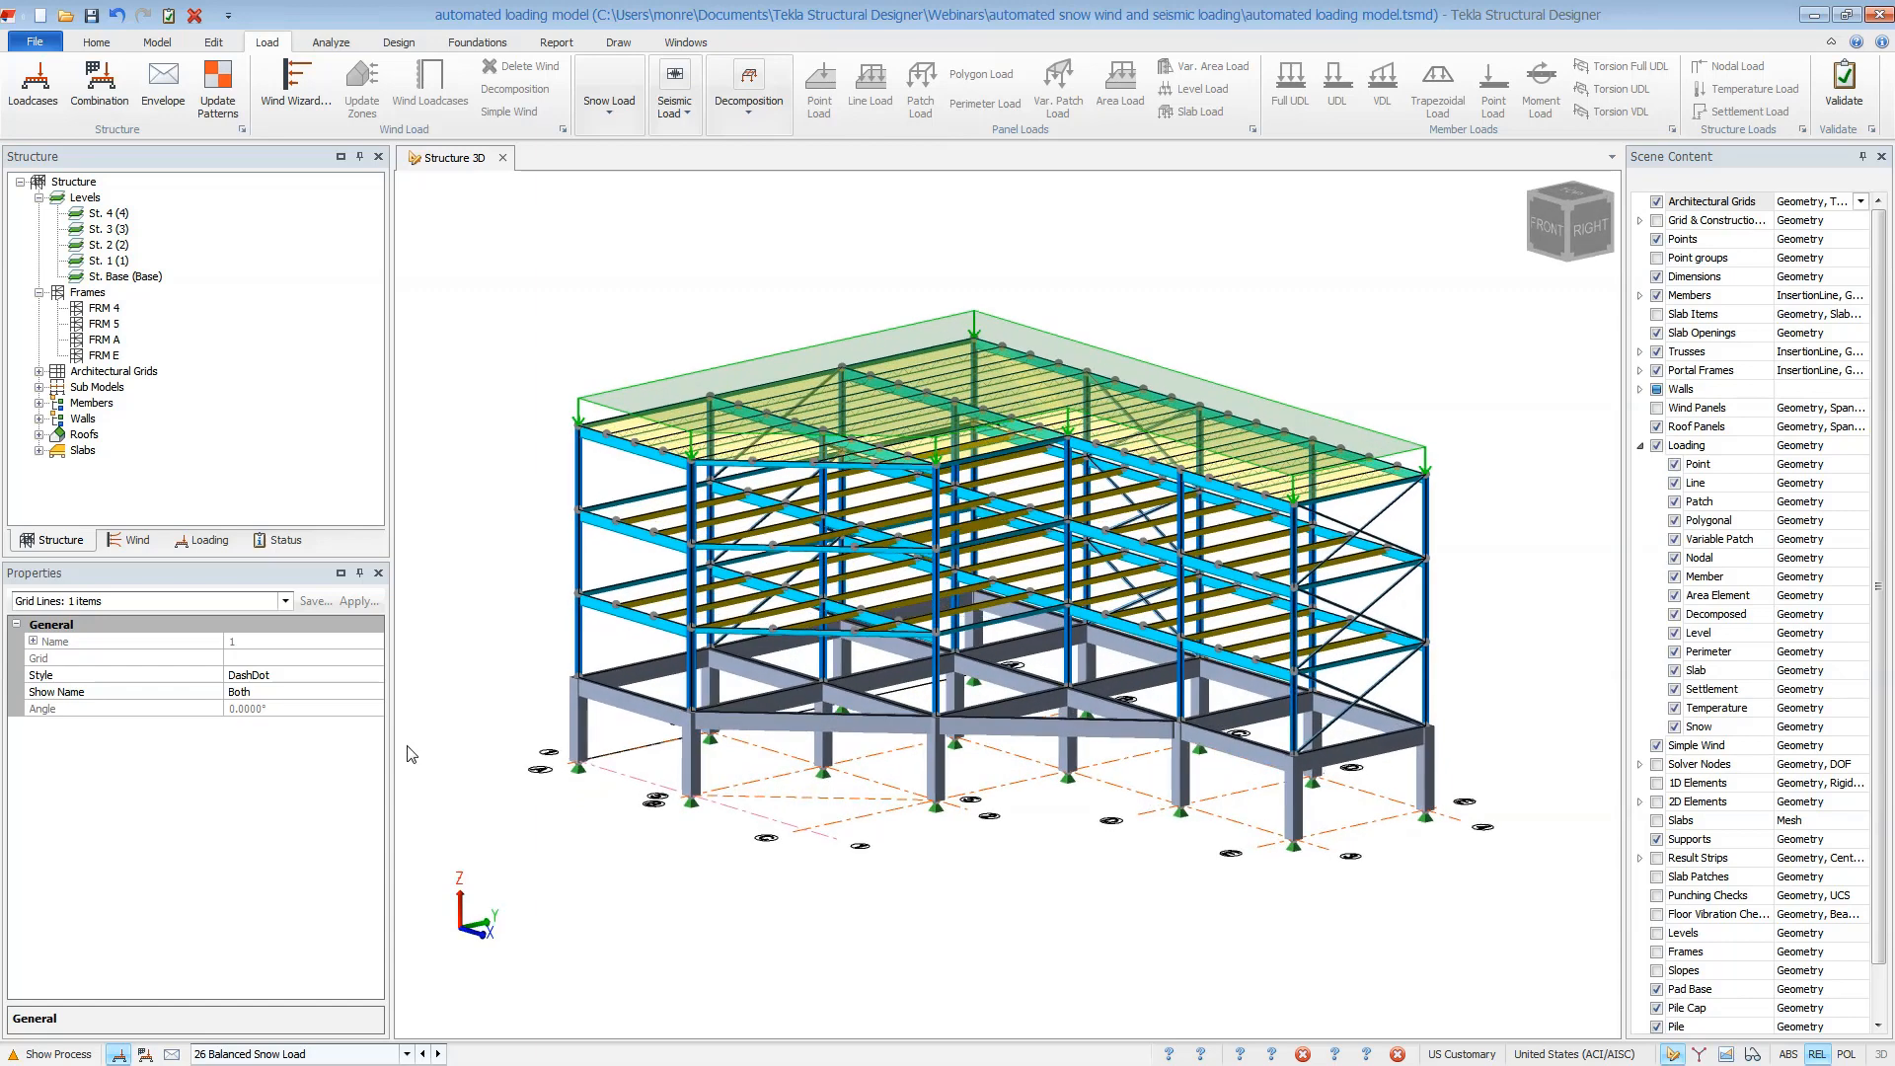
click(609, 404)
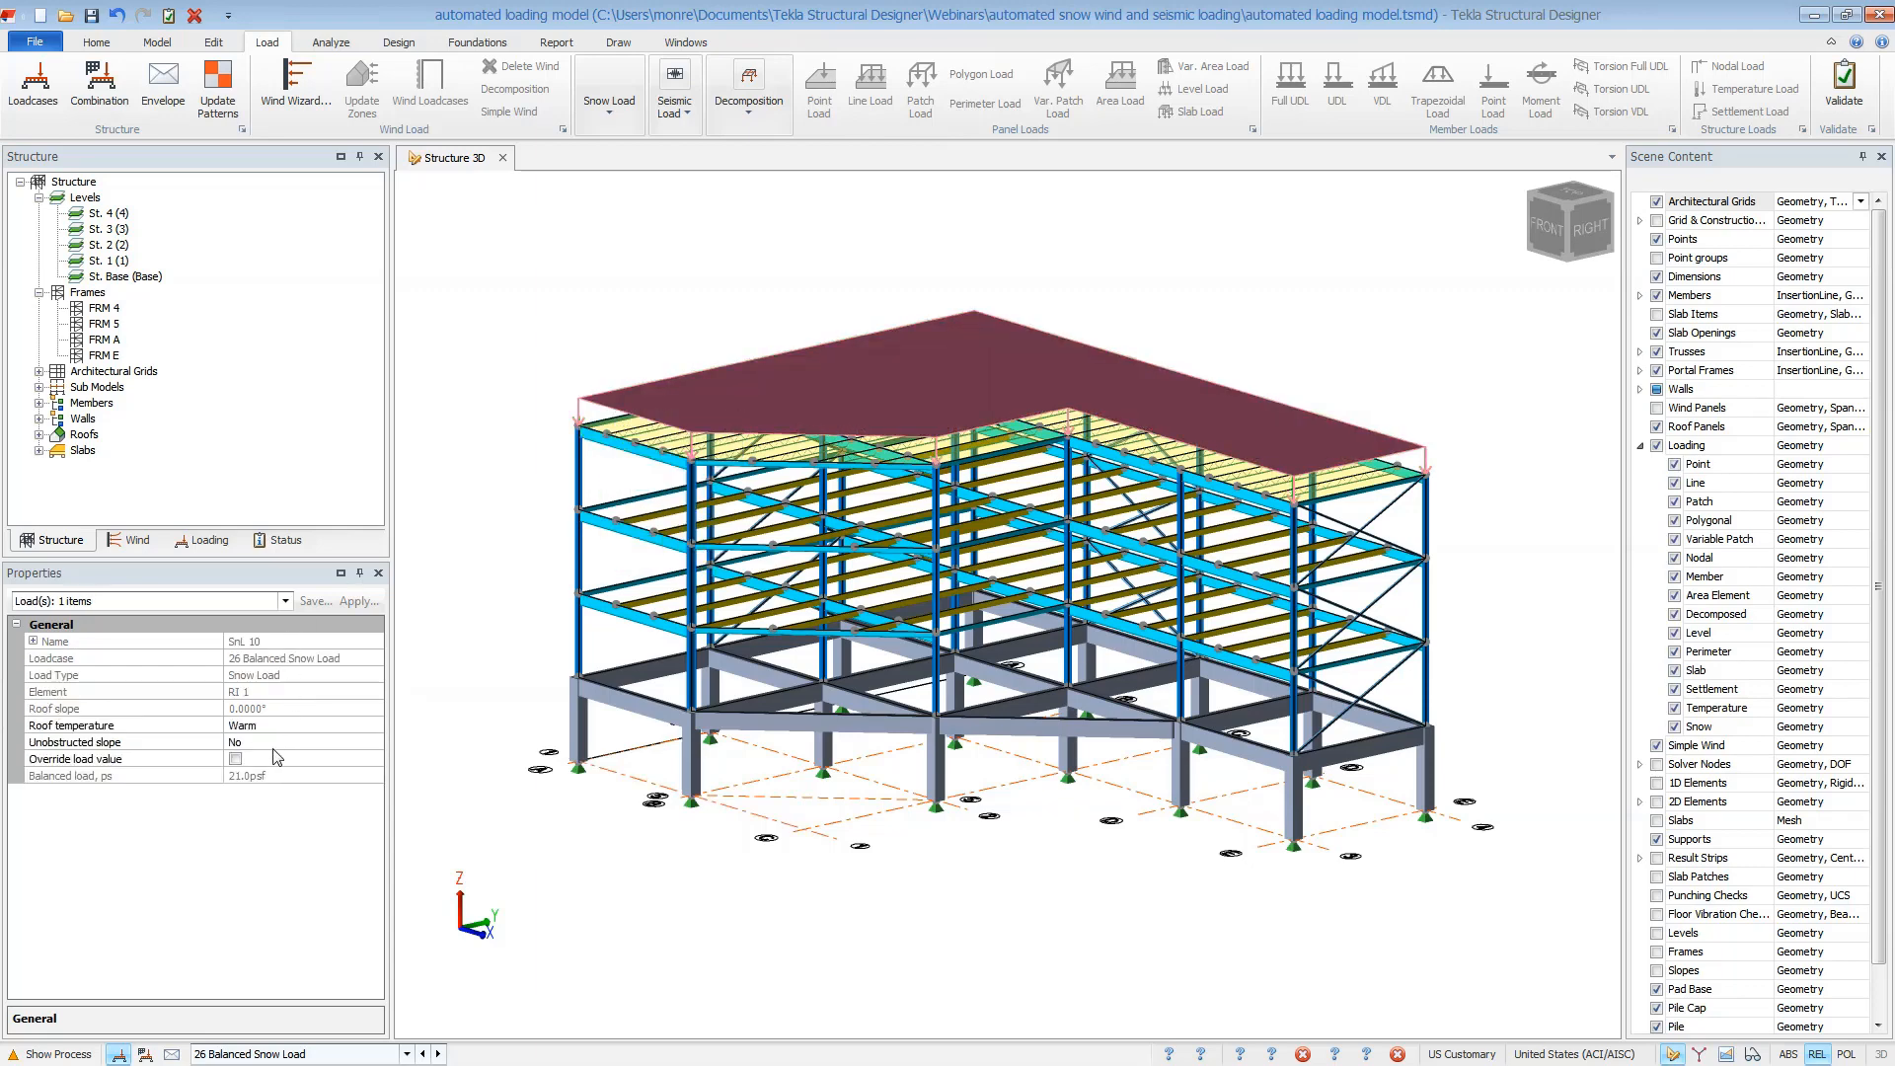
click(234, 758)
click(285, 776)
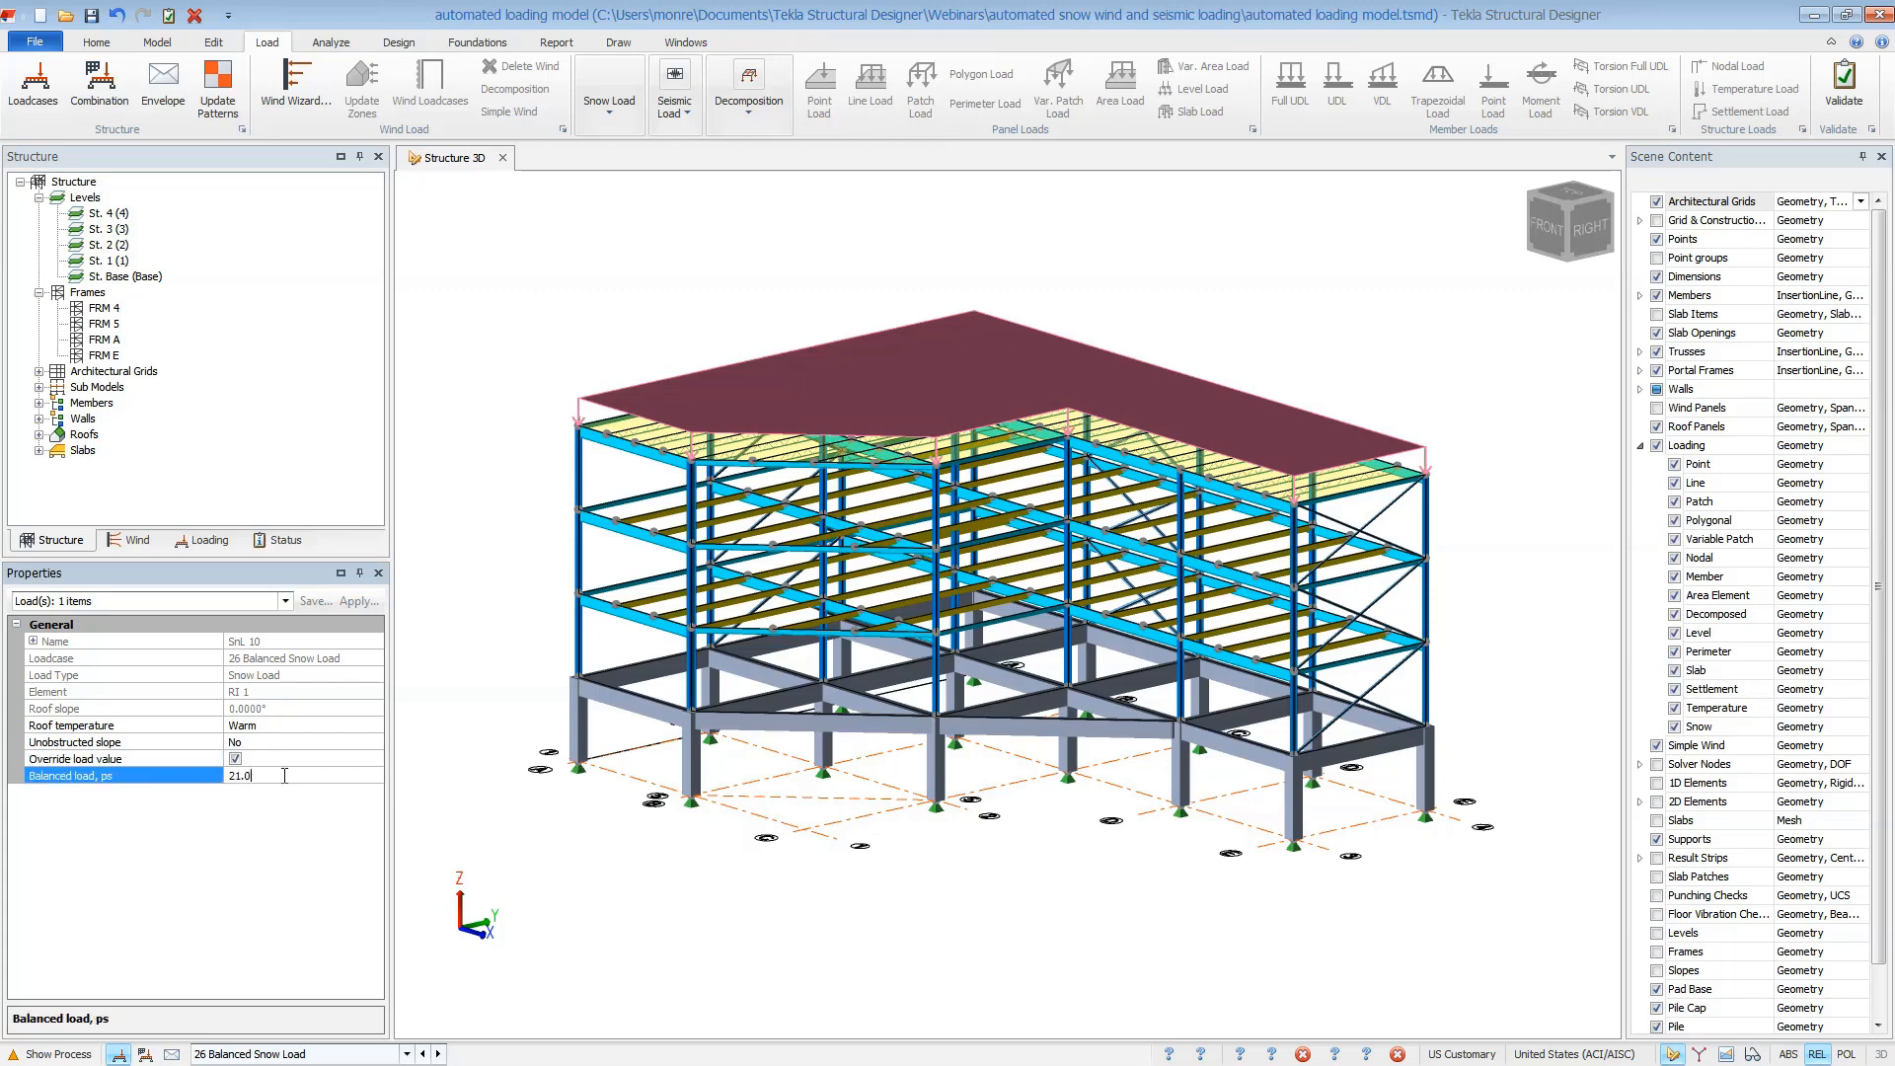
double_click(284, 775)
text(25)
key(Return)
Examine the valley snow load settings for the 27 Unbalanced Snow Load 1 loadcase
click(408, 1053)
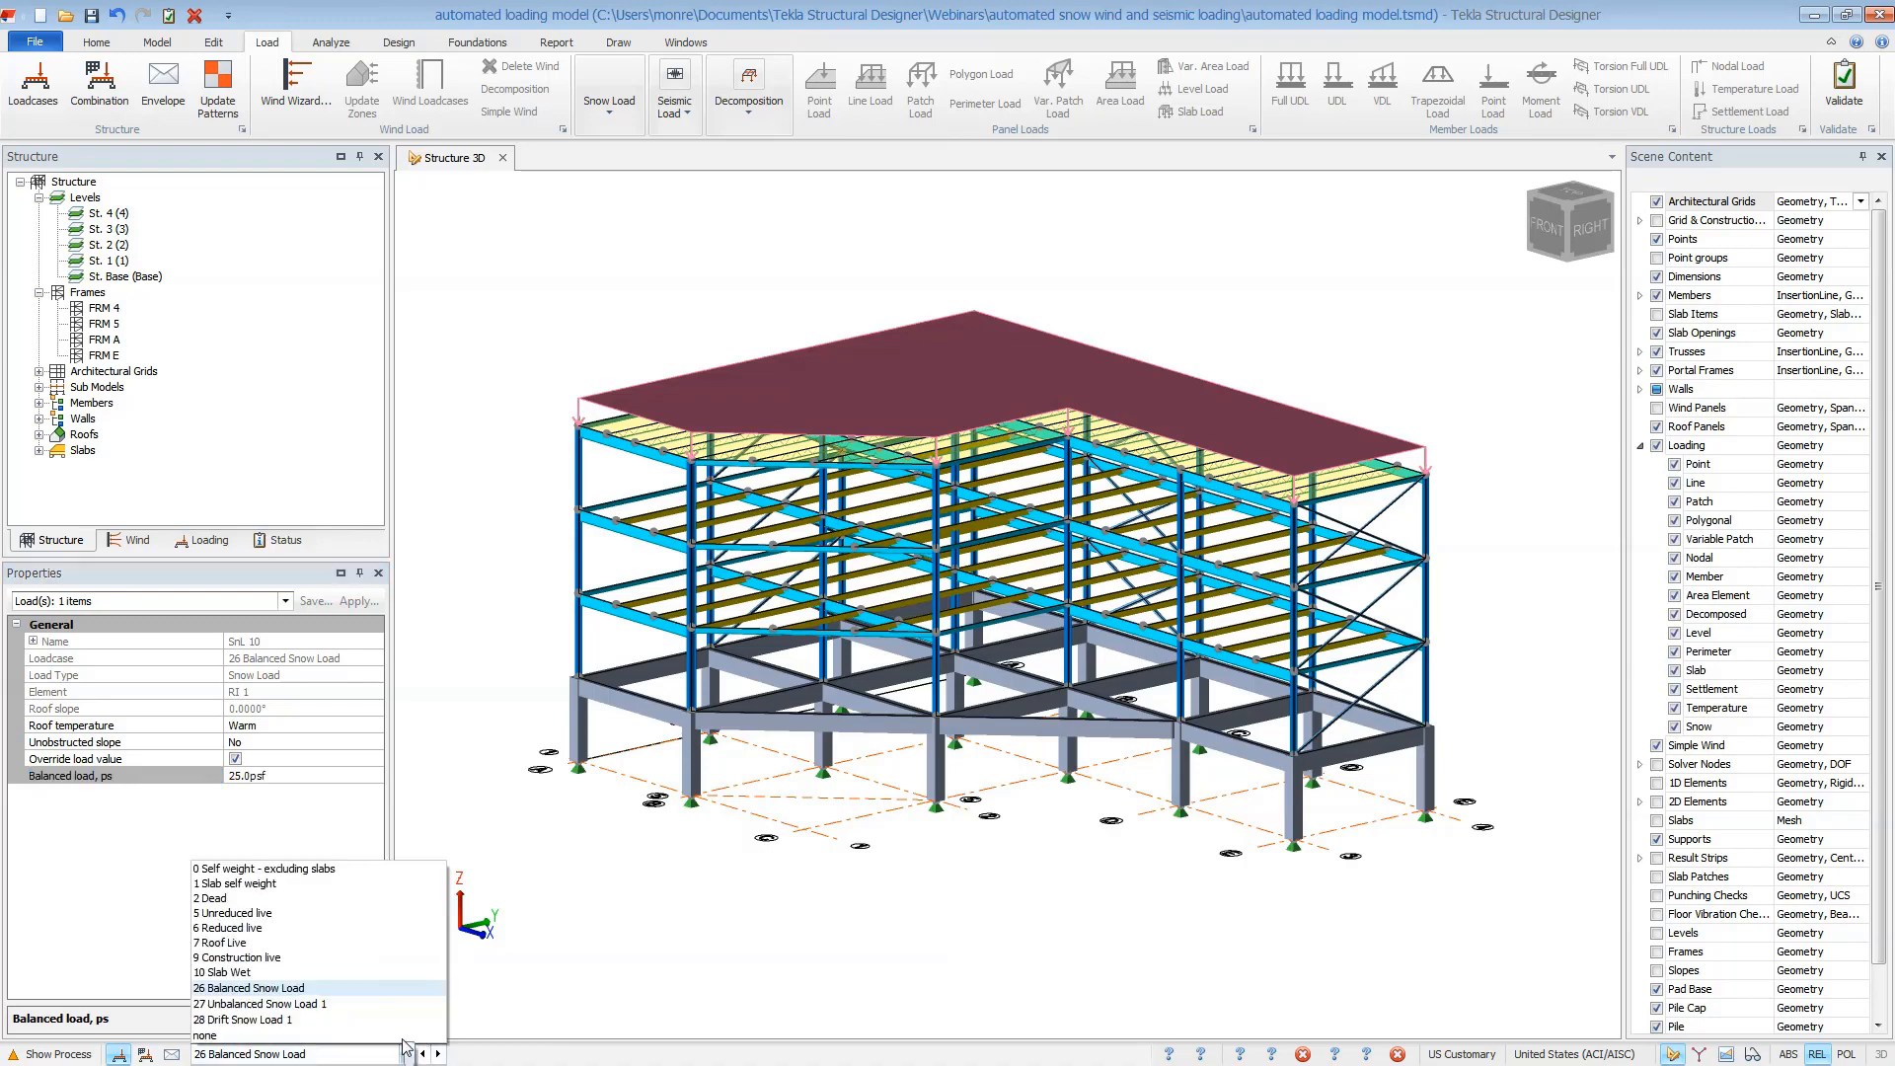
click(404, 1014)
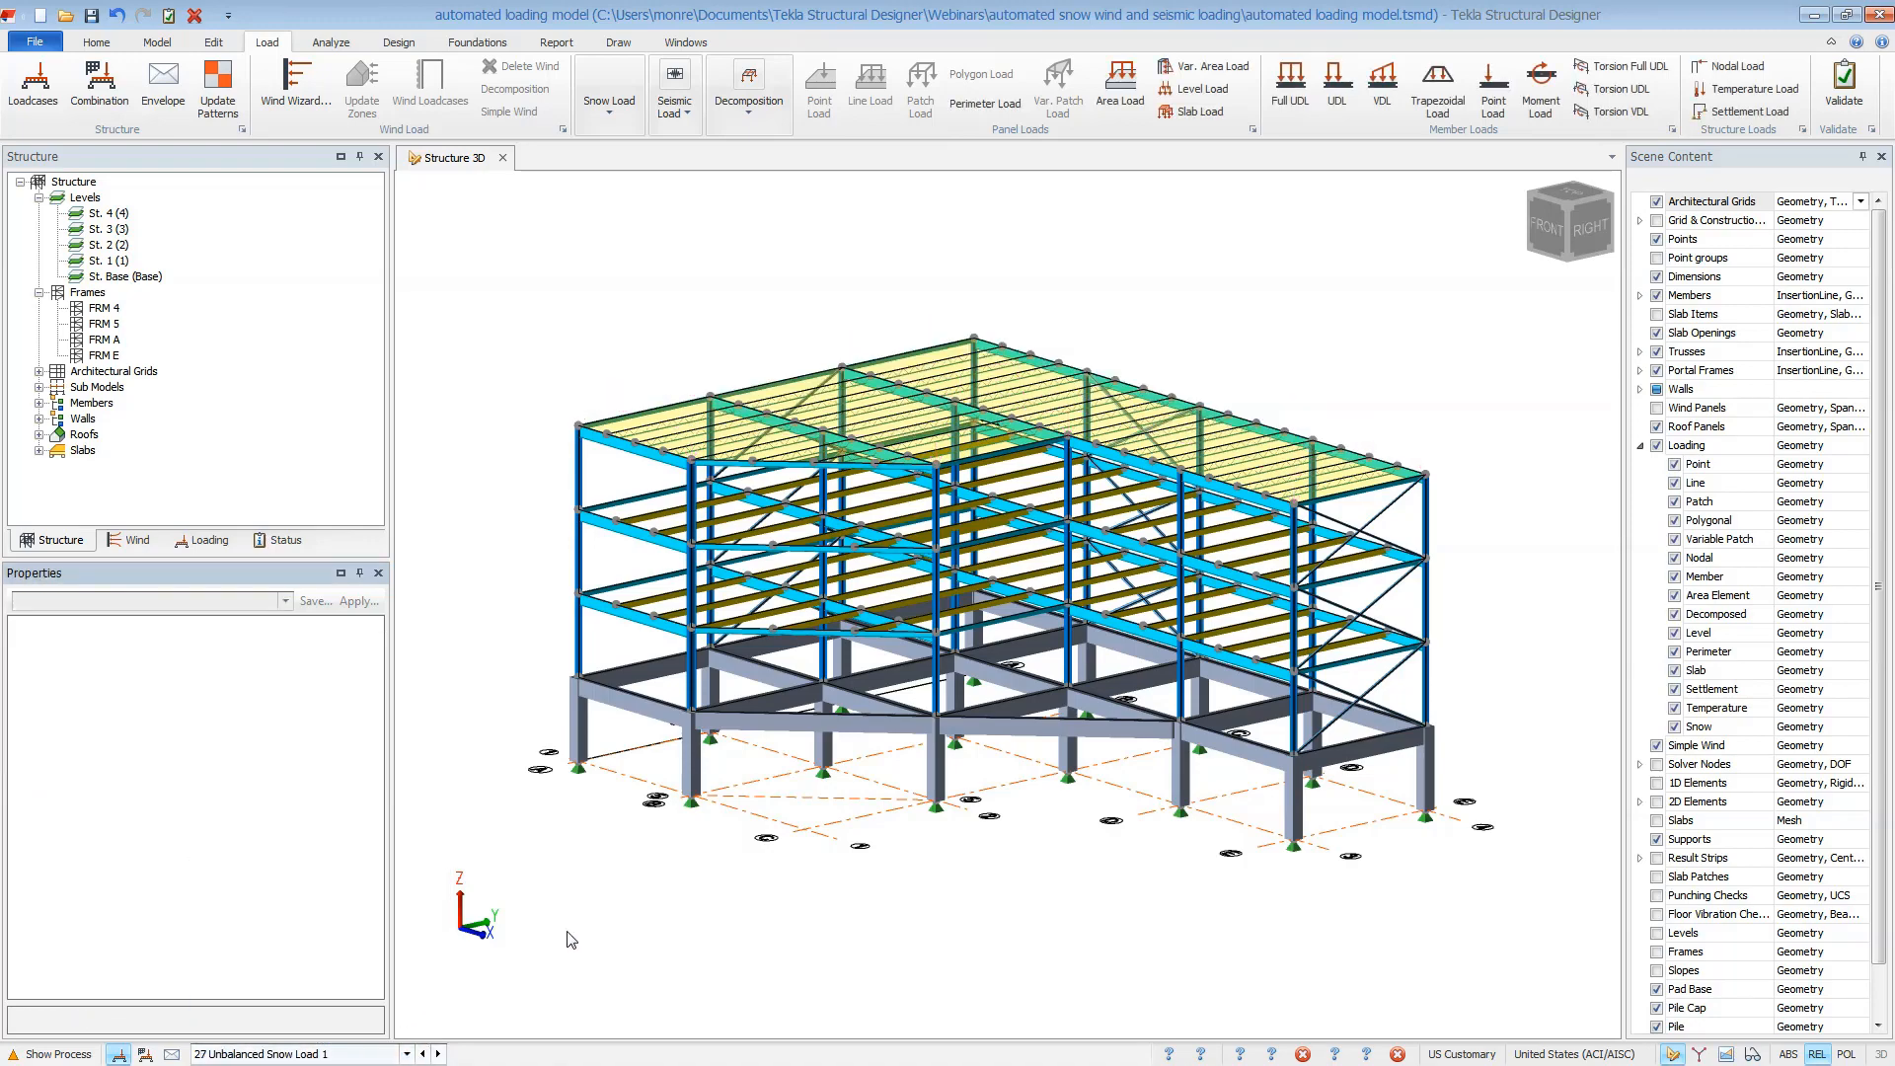
shift+middle_drag(733, 868, 819, 885)
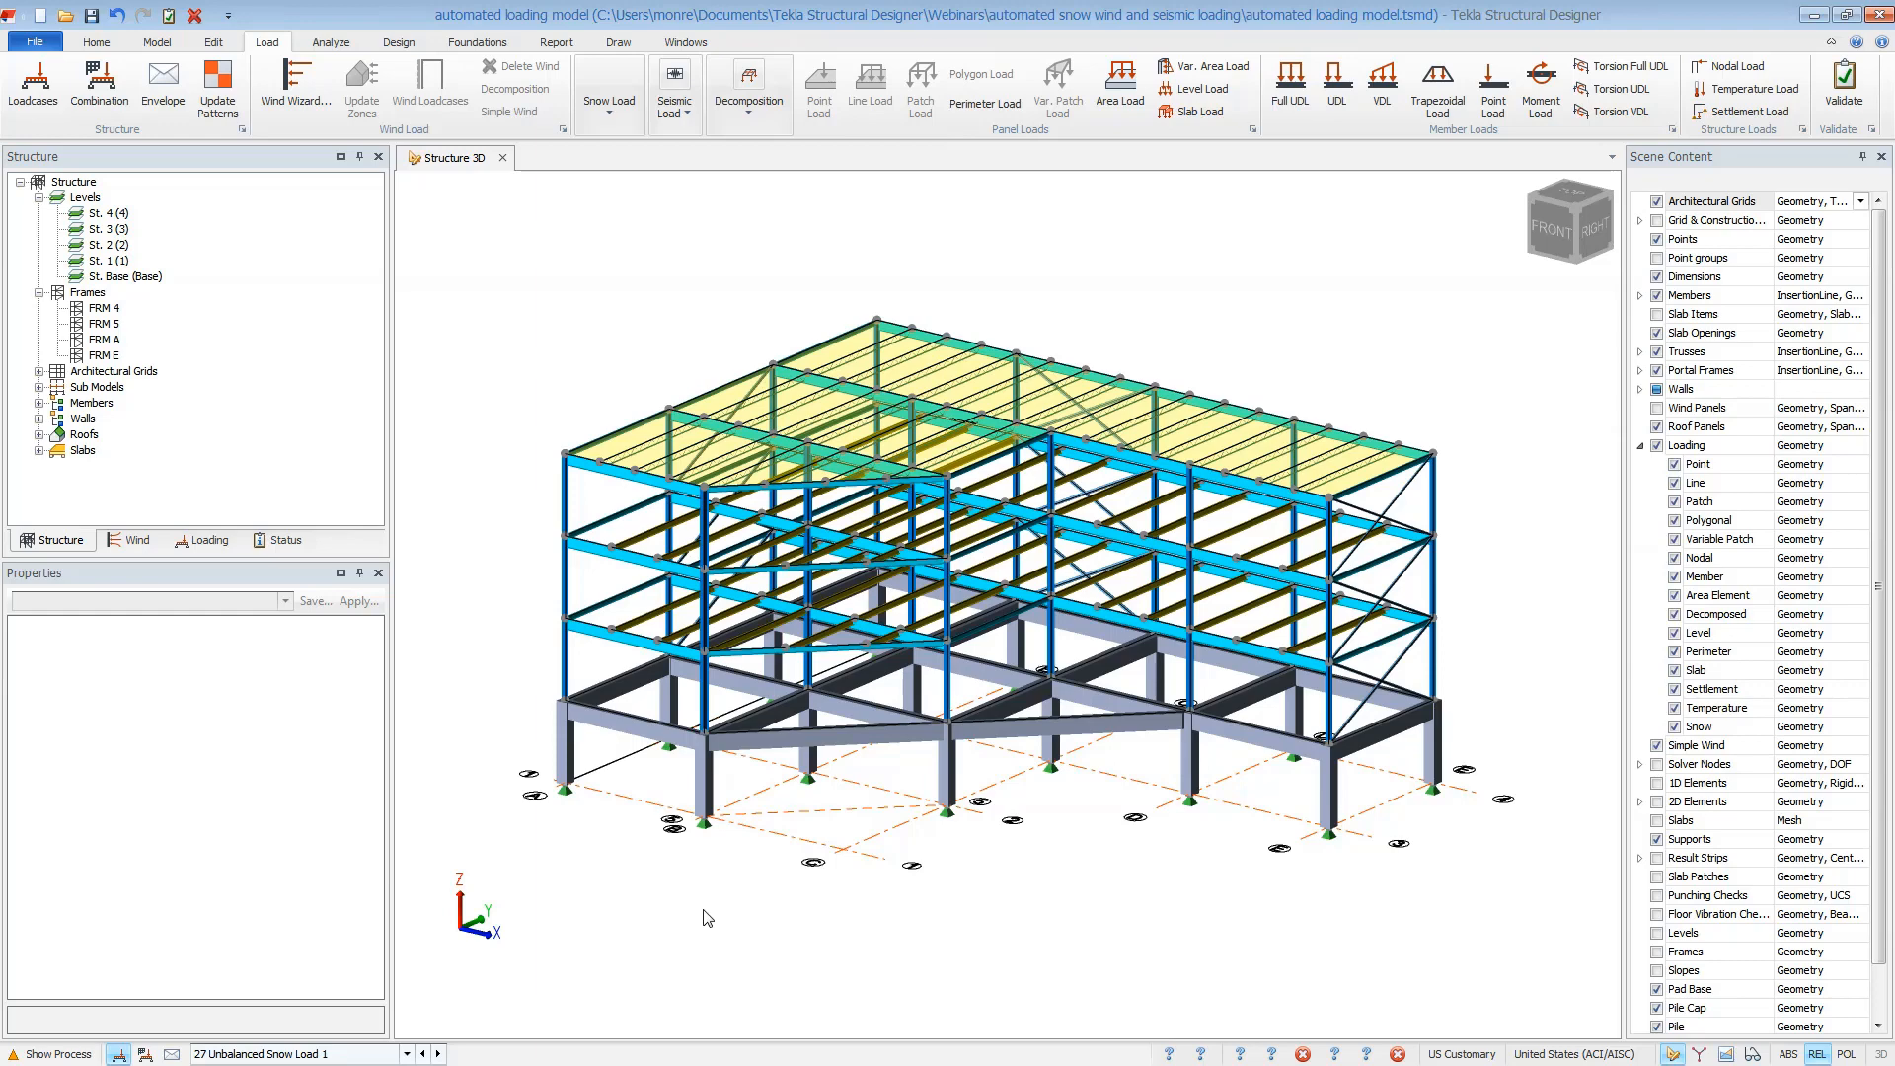
click(600, 111)
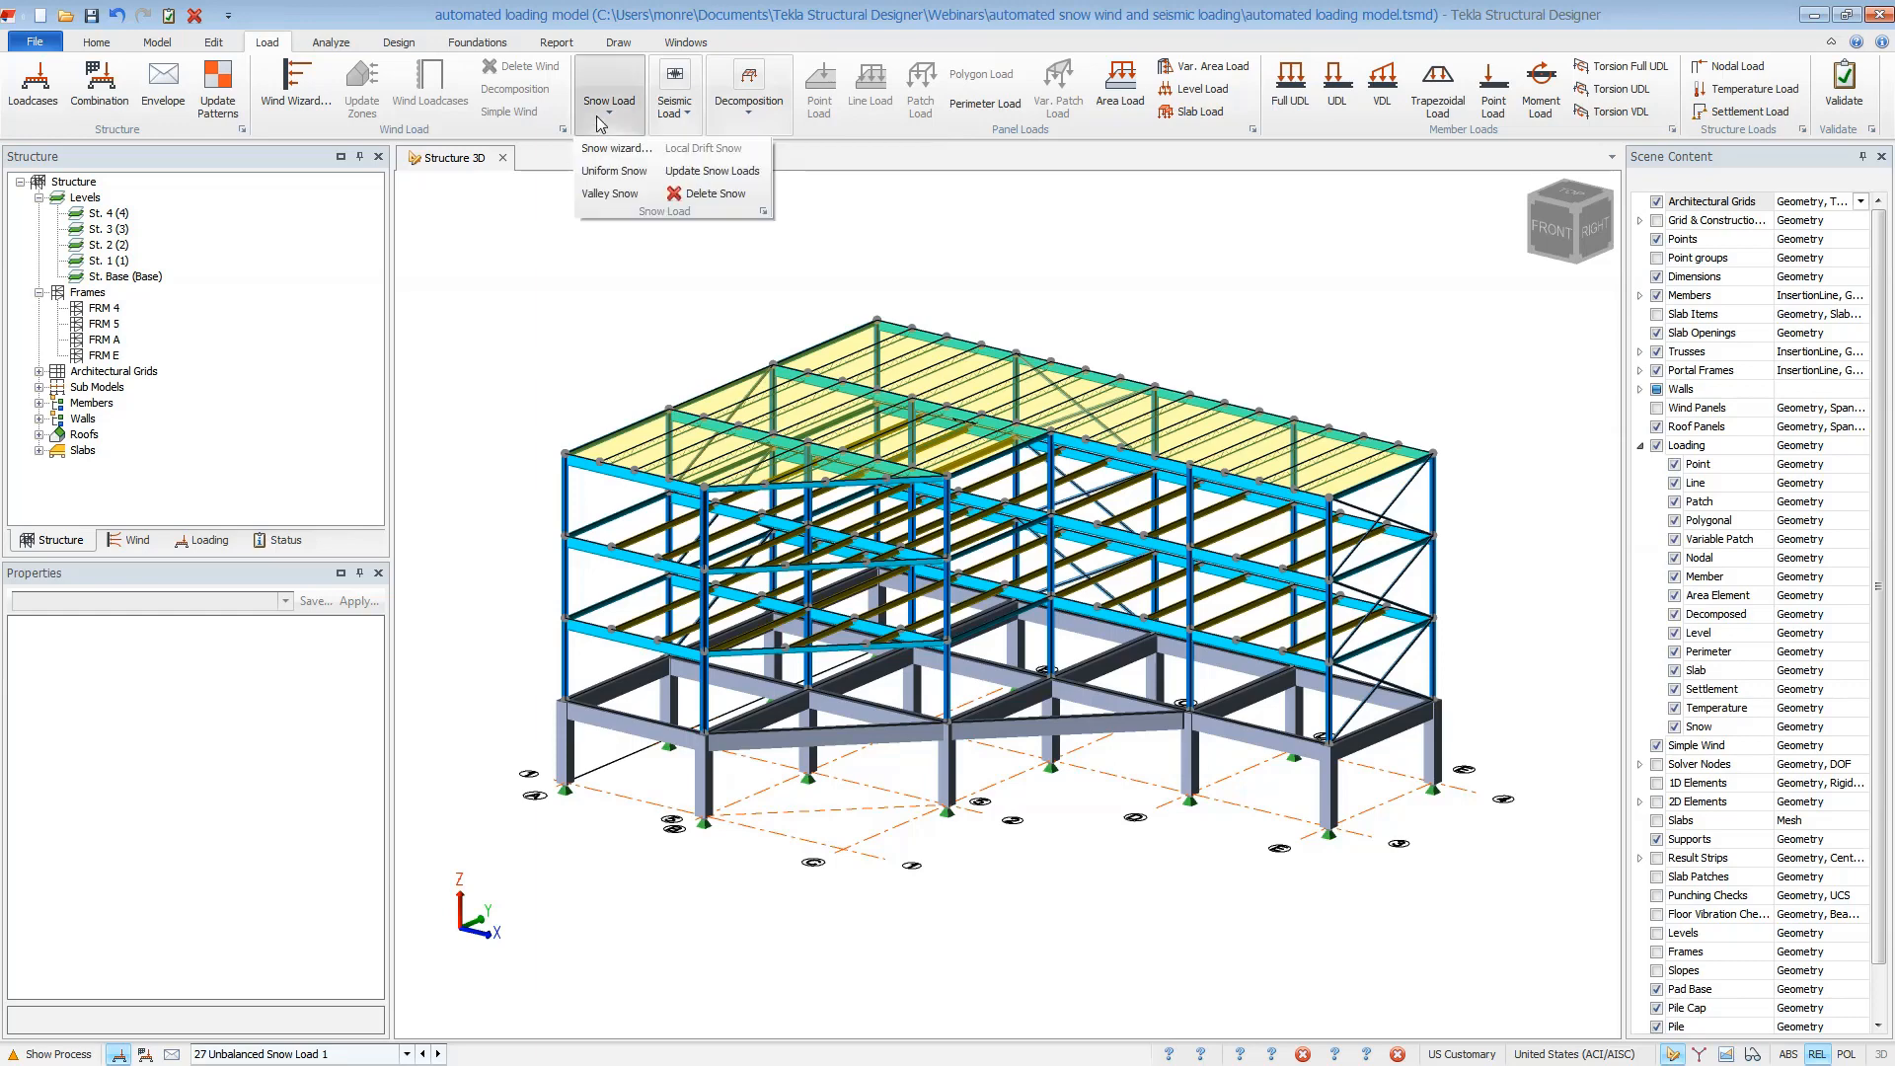
click(596, 195)
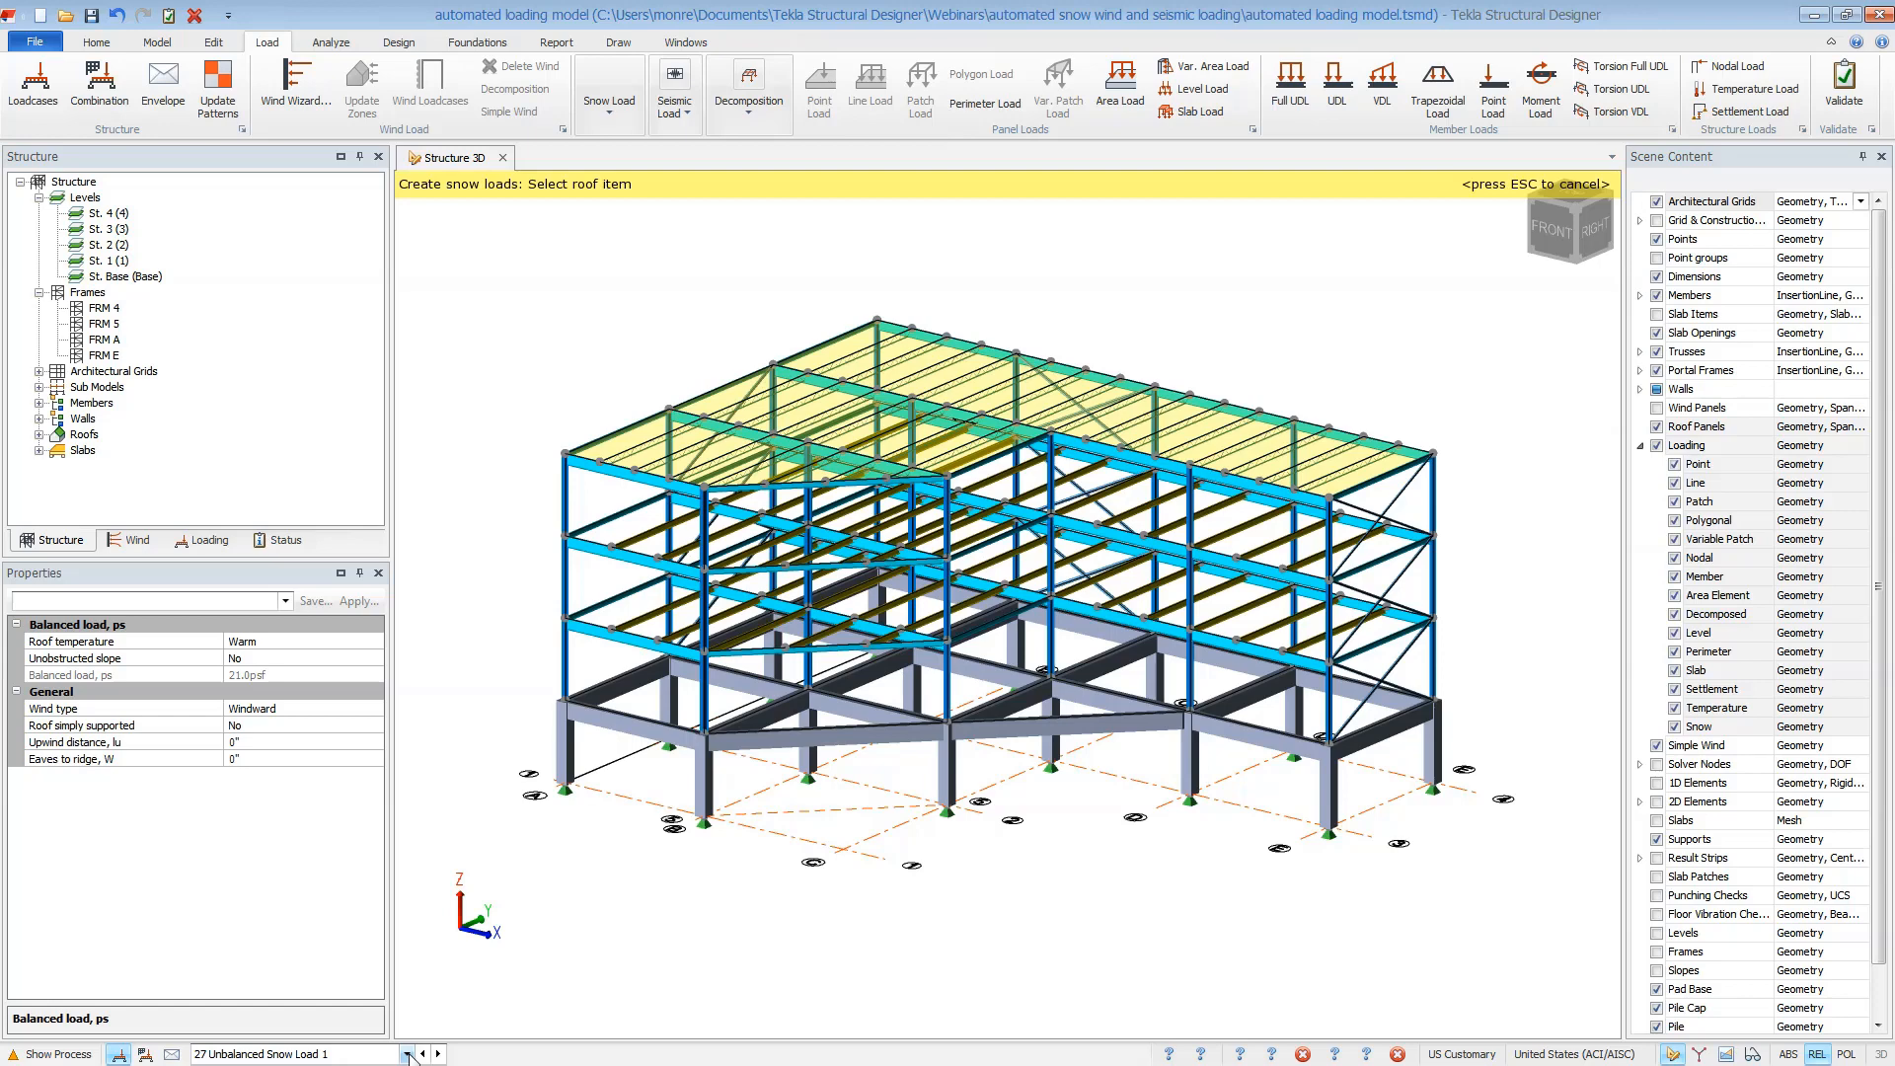
Start a local drift snow load in the 28 Drift Snow Load 1 loadcase with drift type Parapet or projection
click(408, 1053)
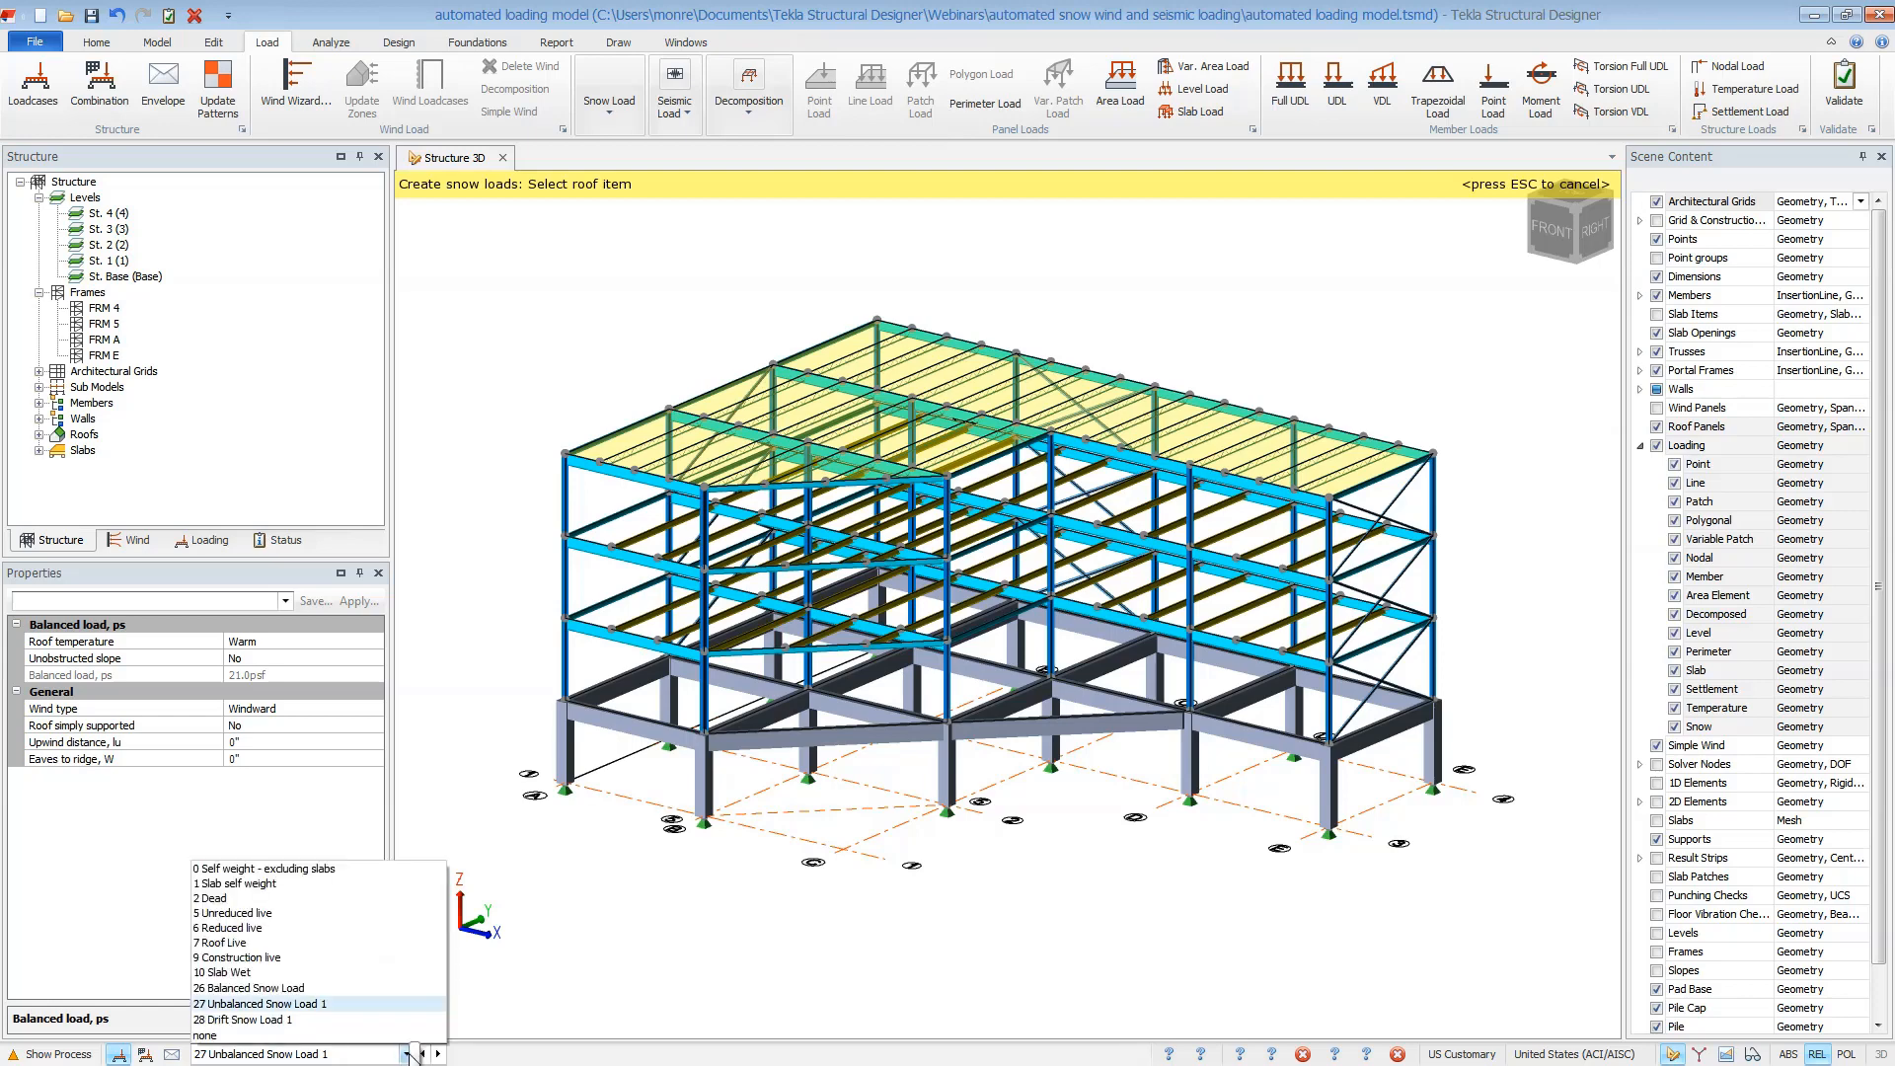
click(414, 1020)
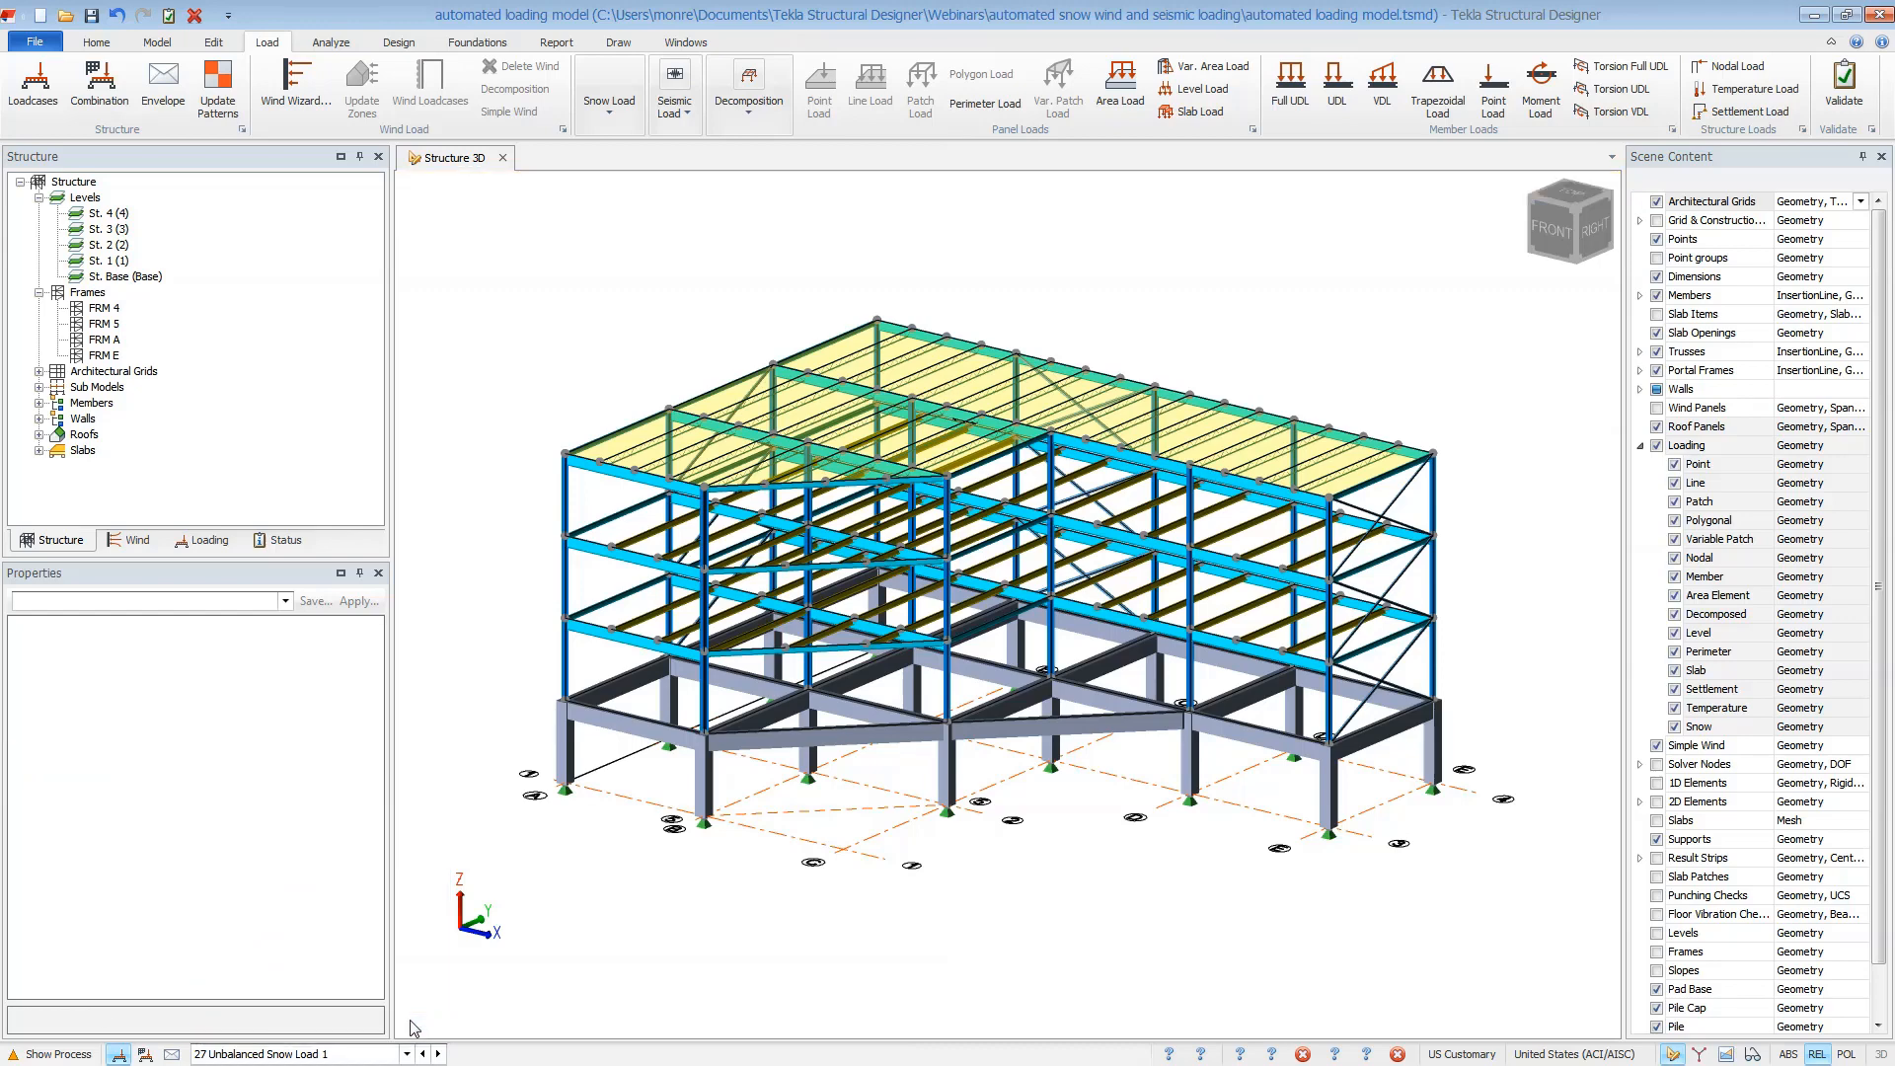
click(609, 100)
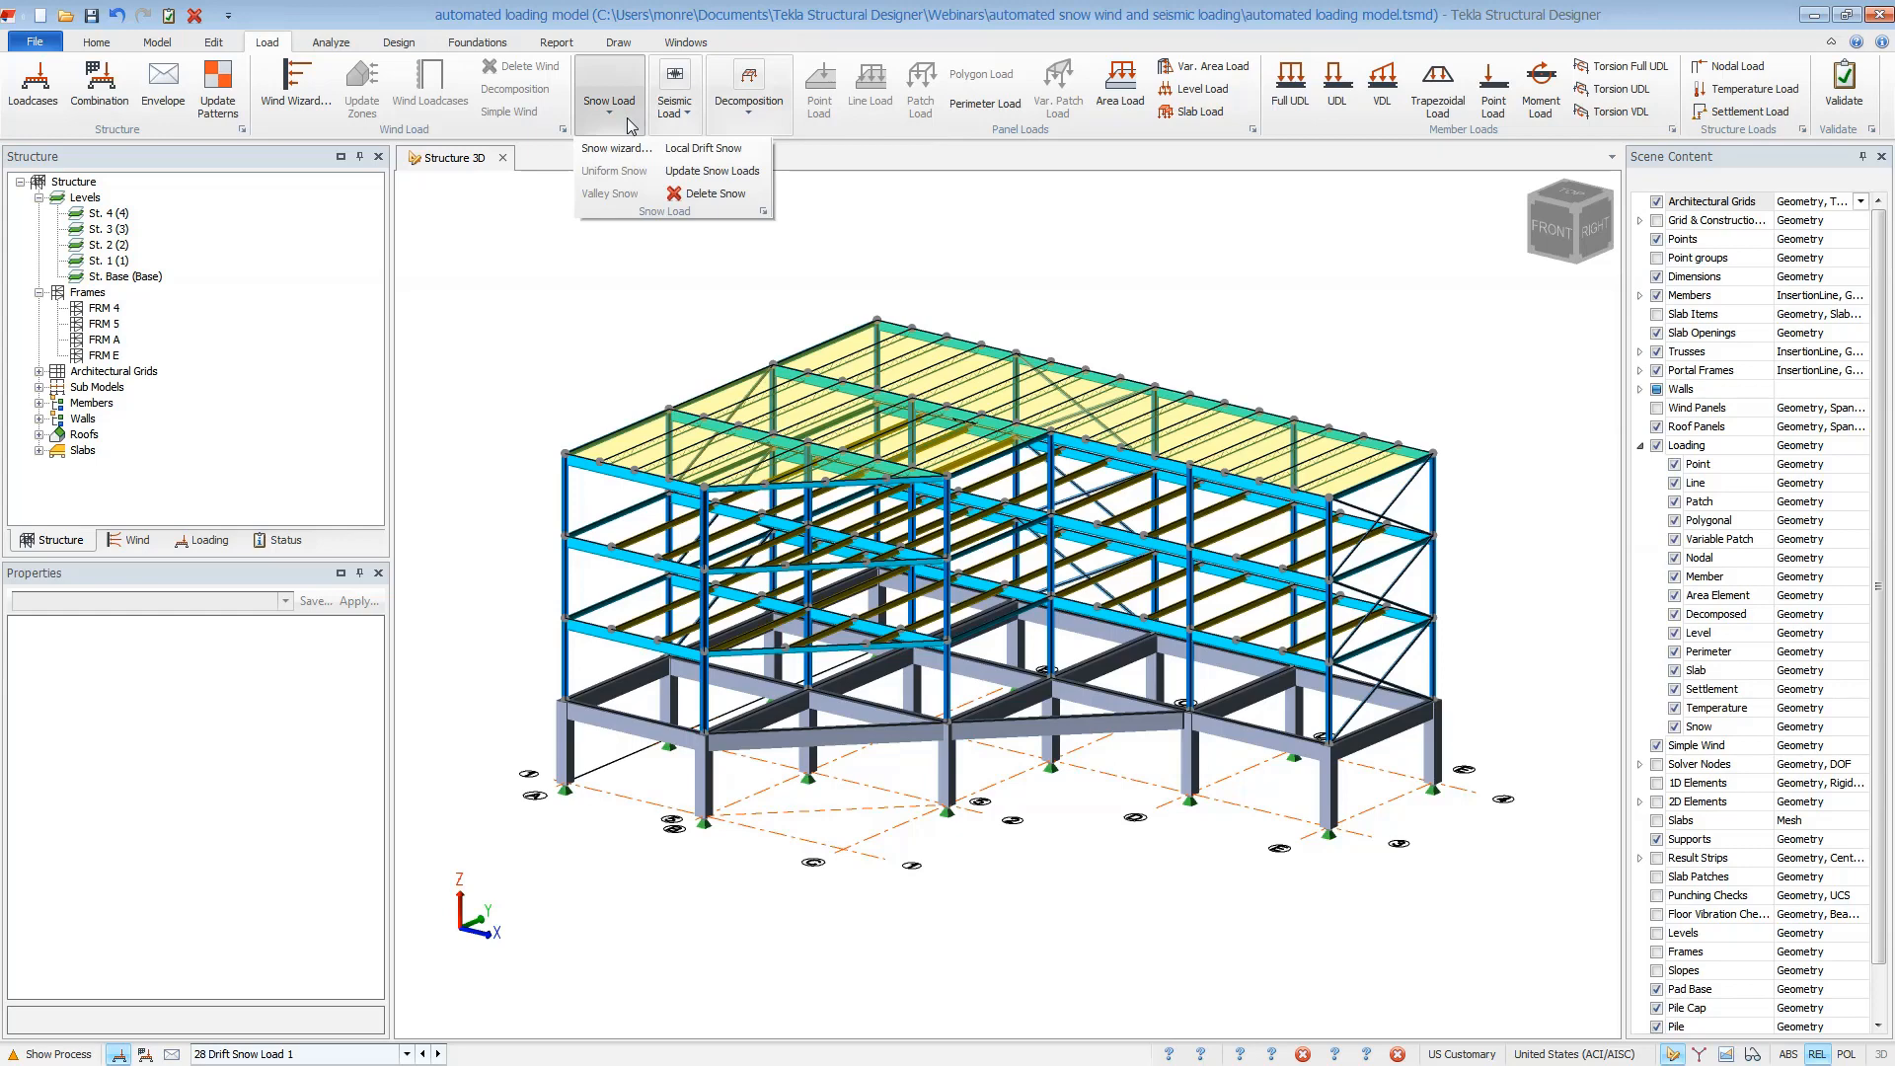
click(727, 150)
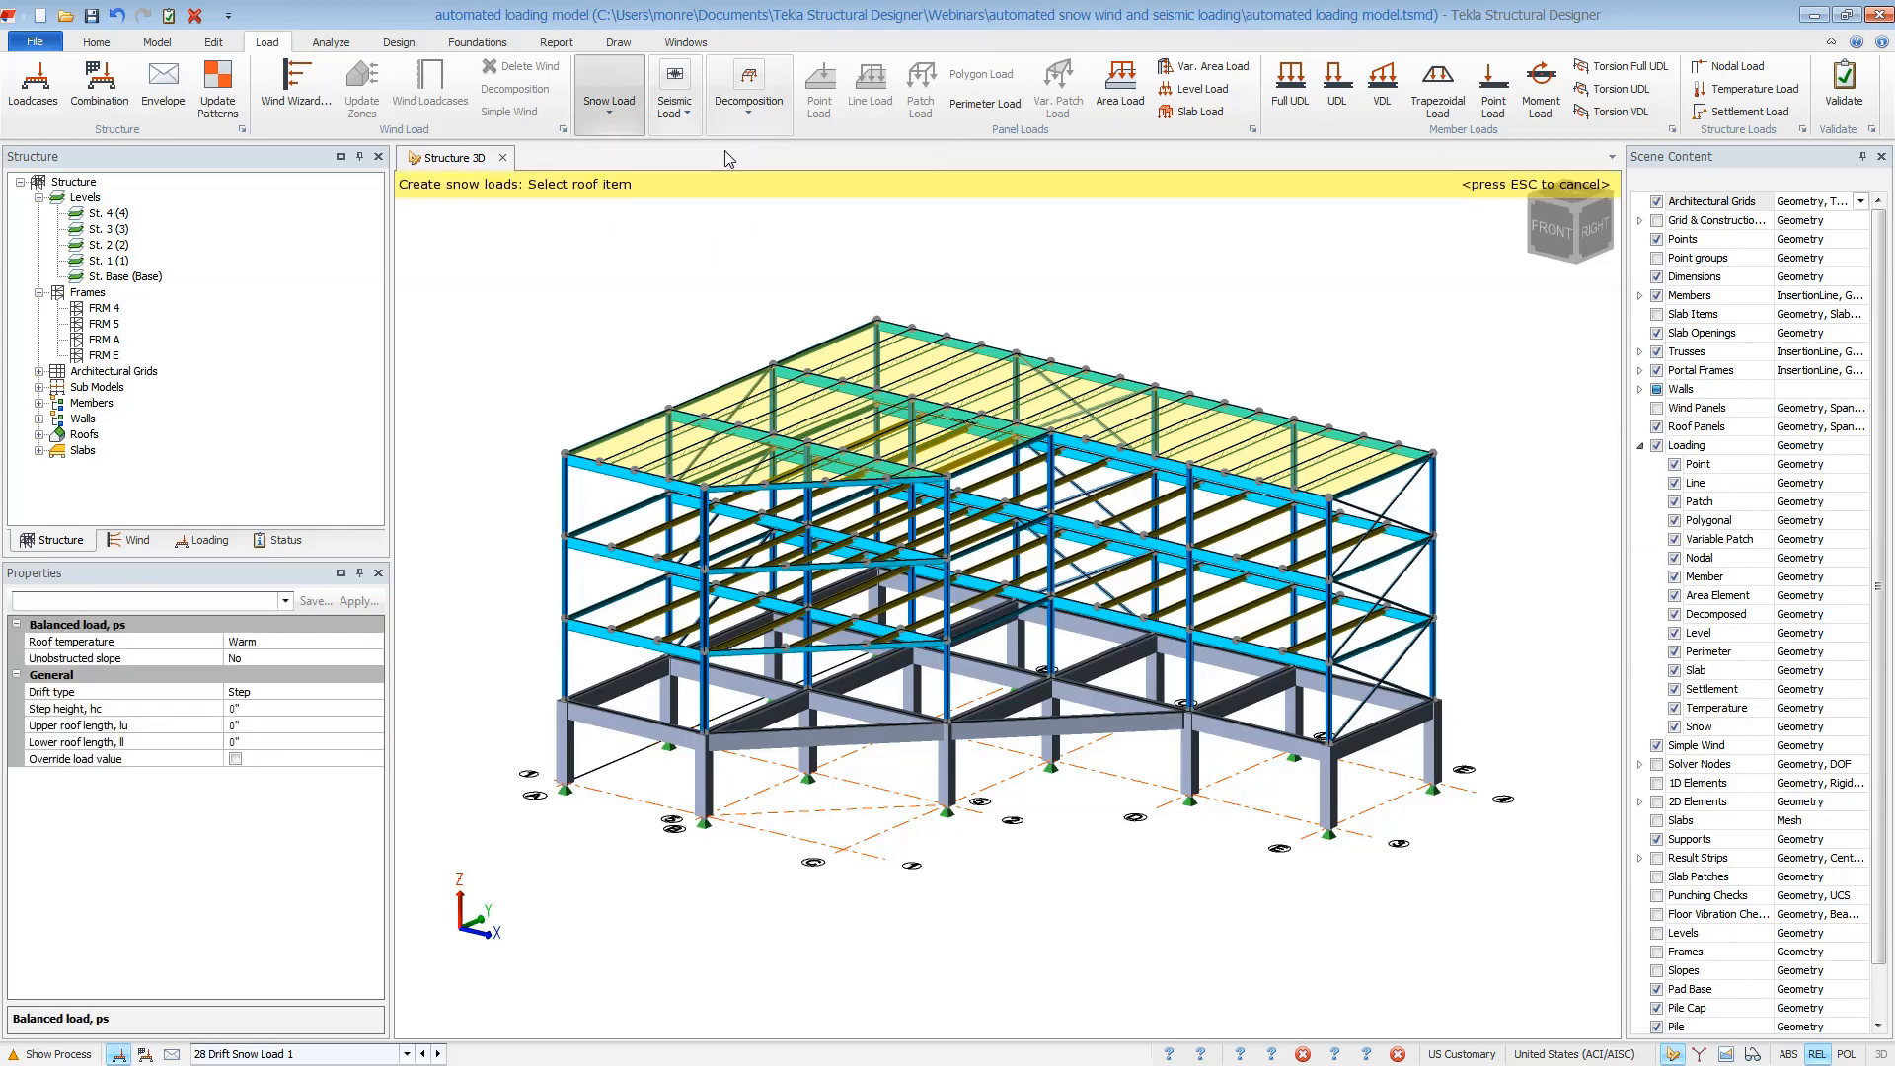
click(365, 695)
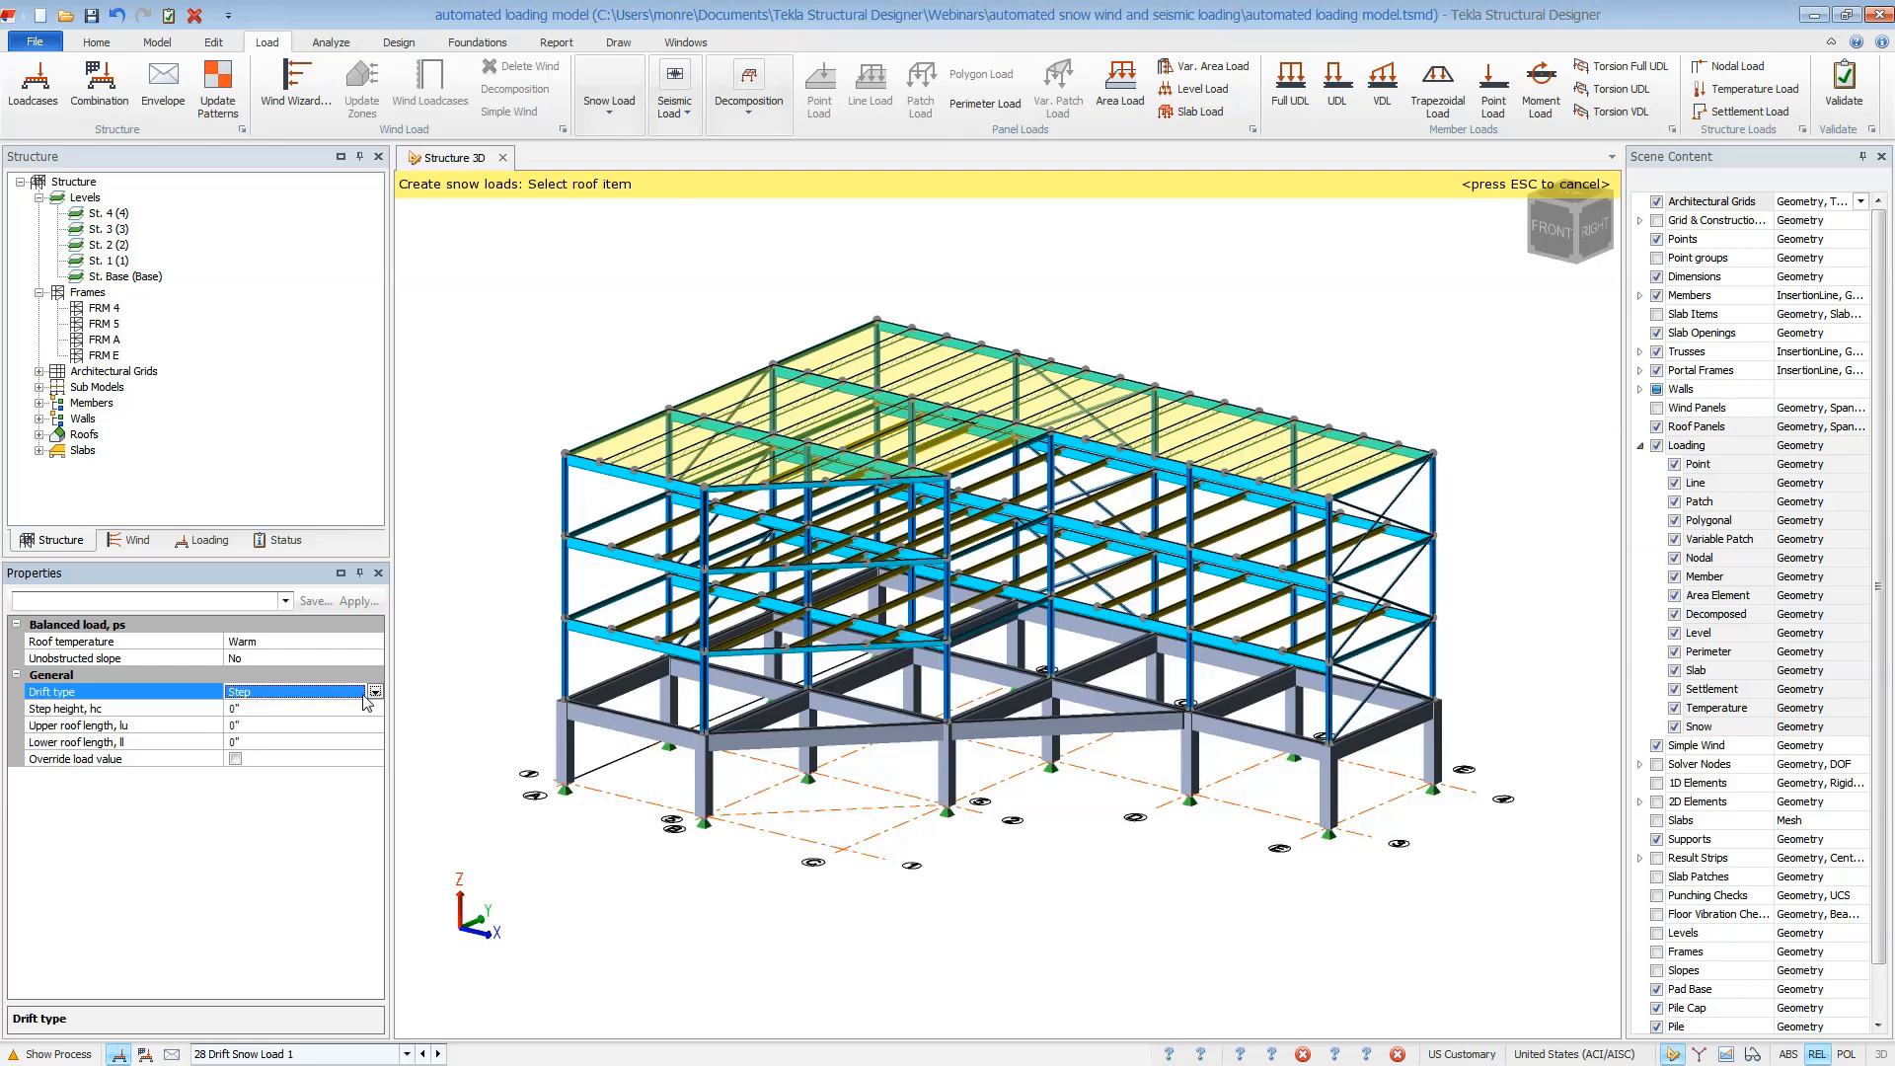
click(375, 692)
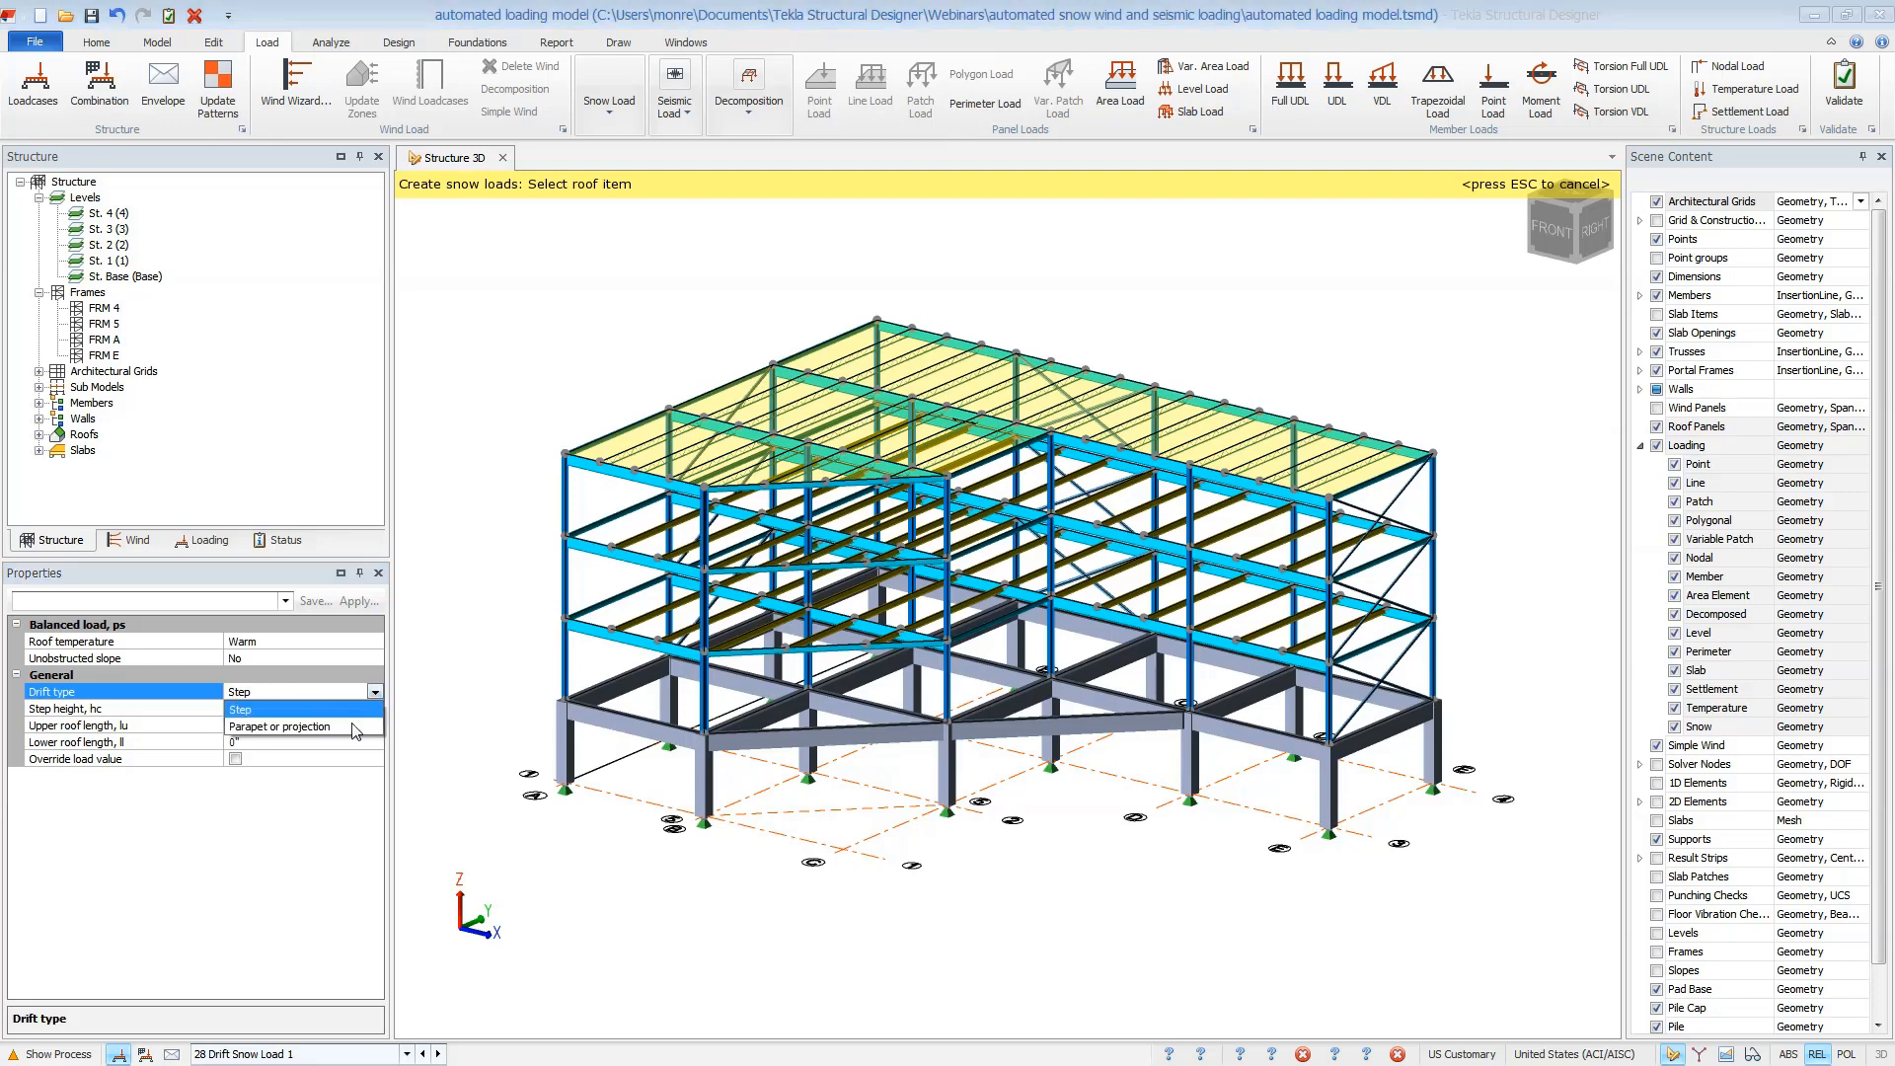
click(296, 727)
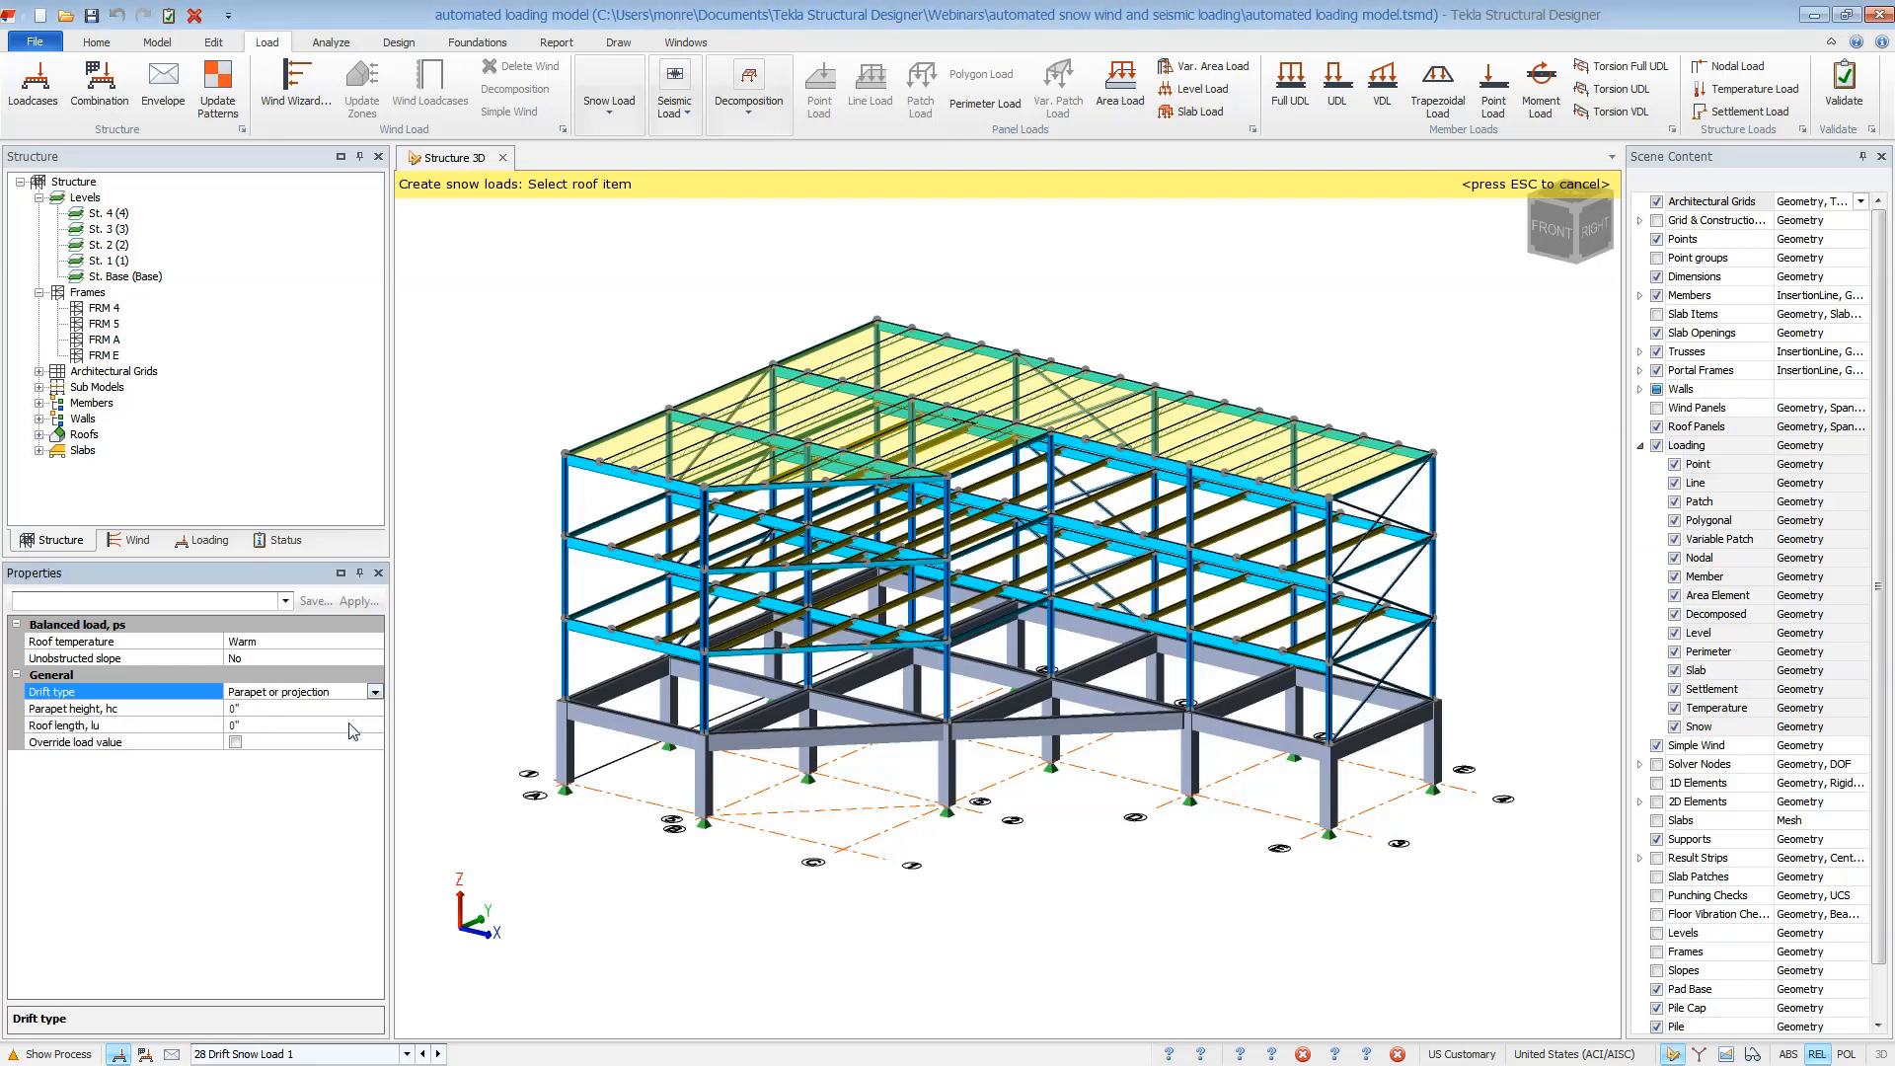
Set the drift load's parapet height to 6' and its roof length to 60'
click(312, 710)
text(6)
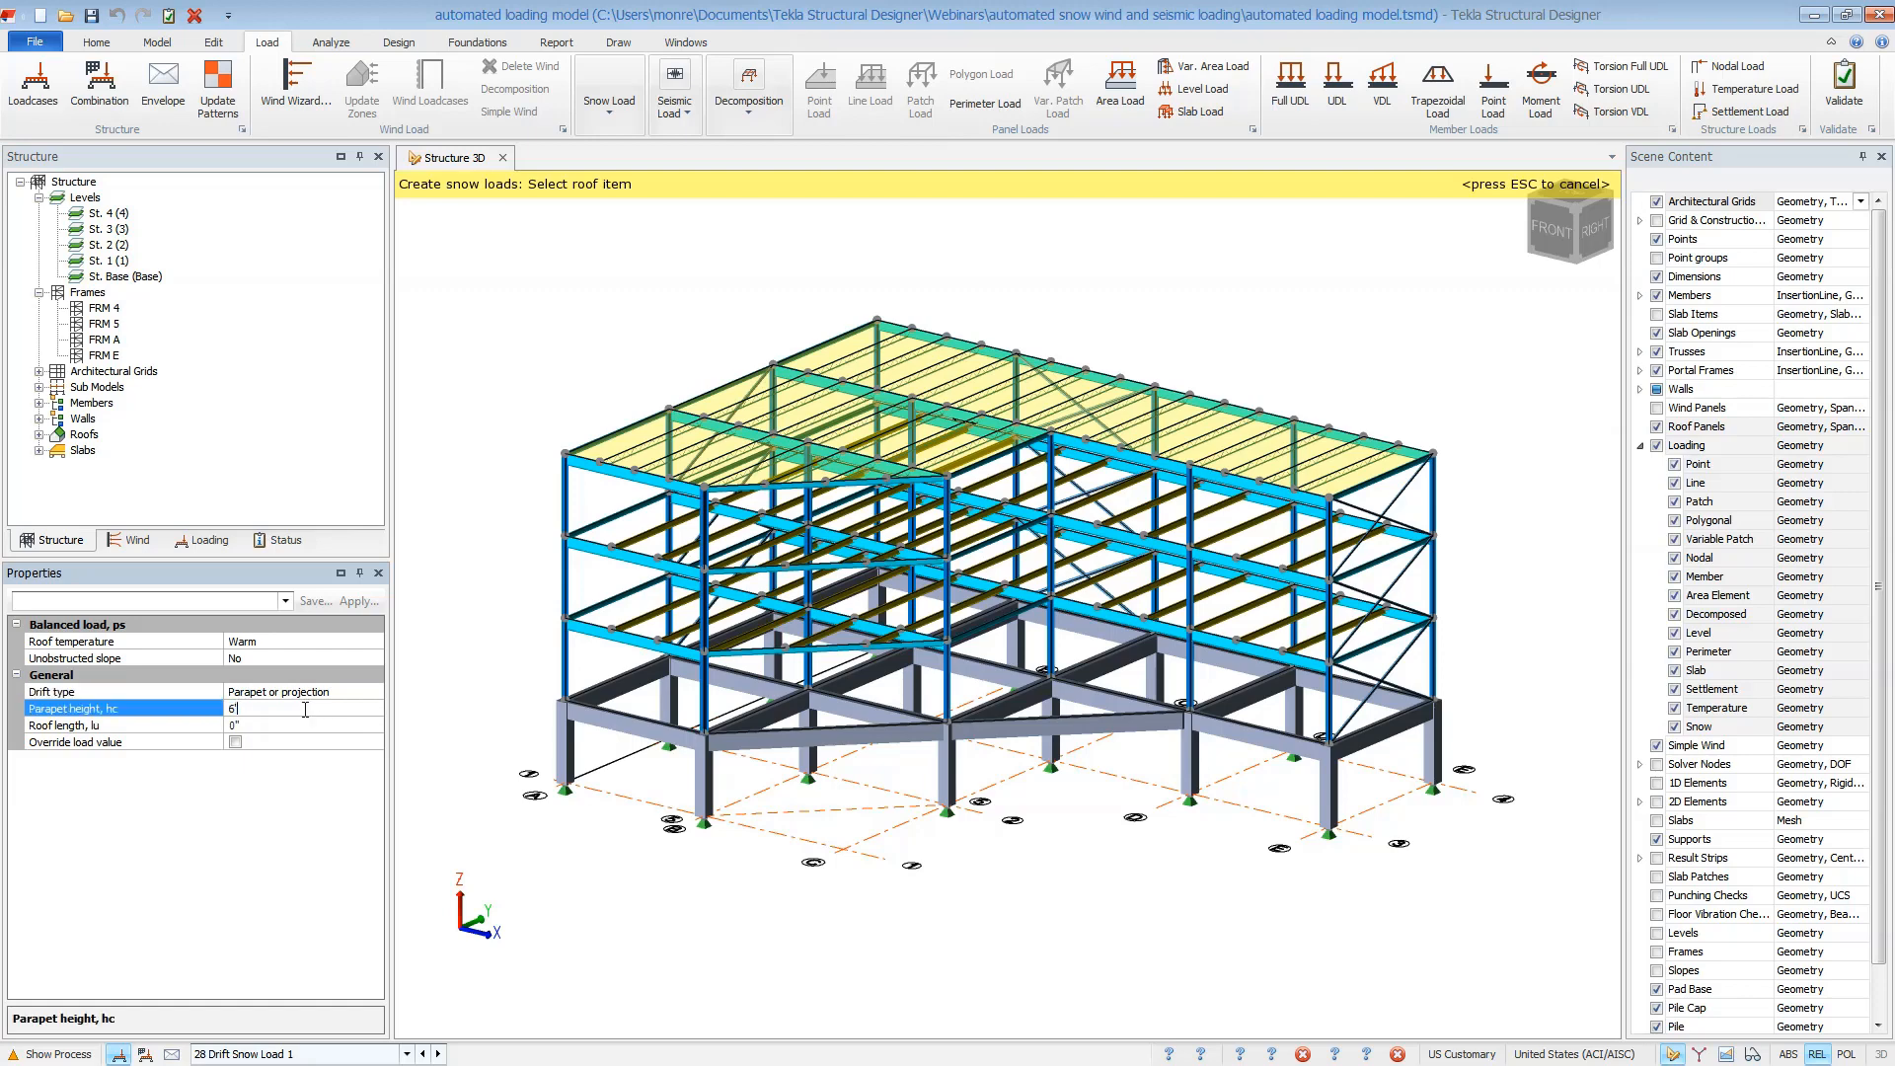
click(293, 724)
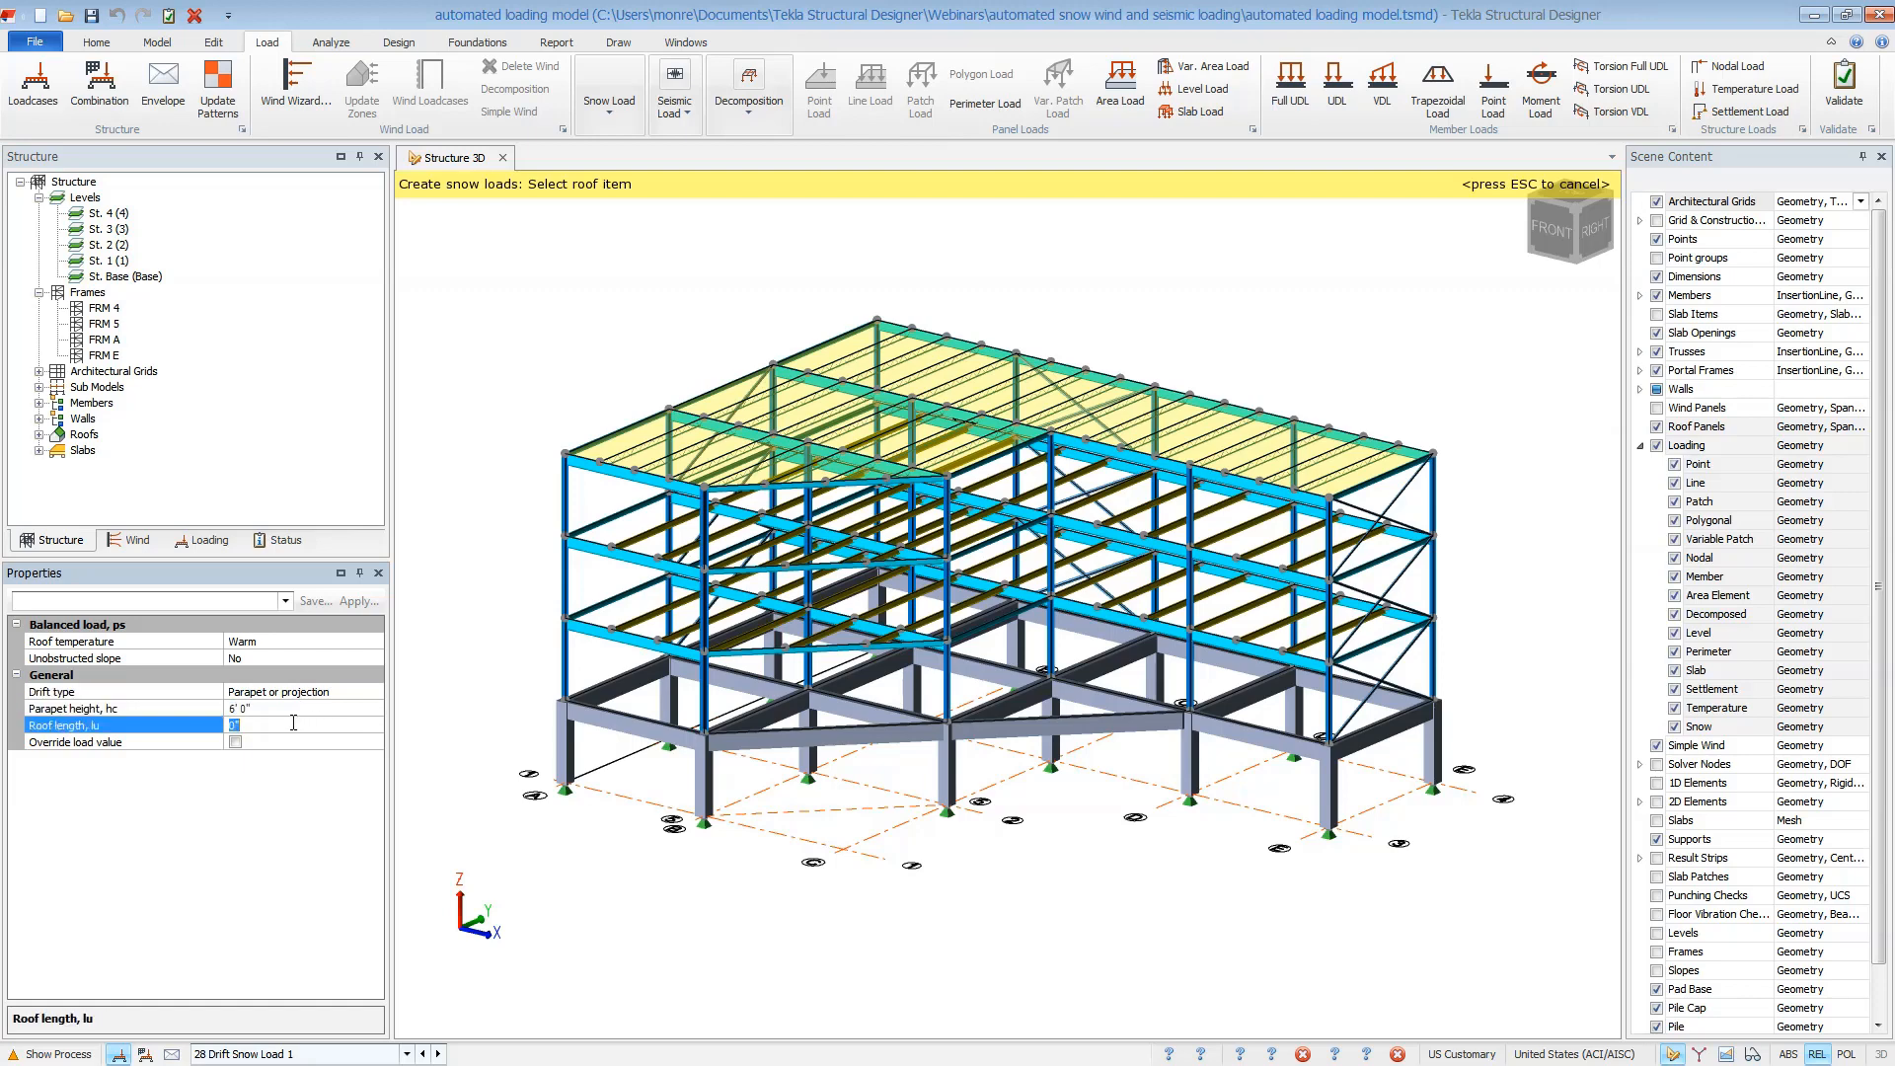
text(6)
click(254, 786)
right_drag(763, 613, 695, 620)
scroll(695, 619, up, 5)
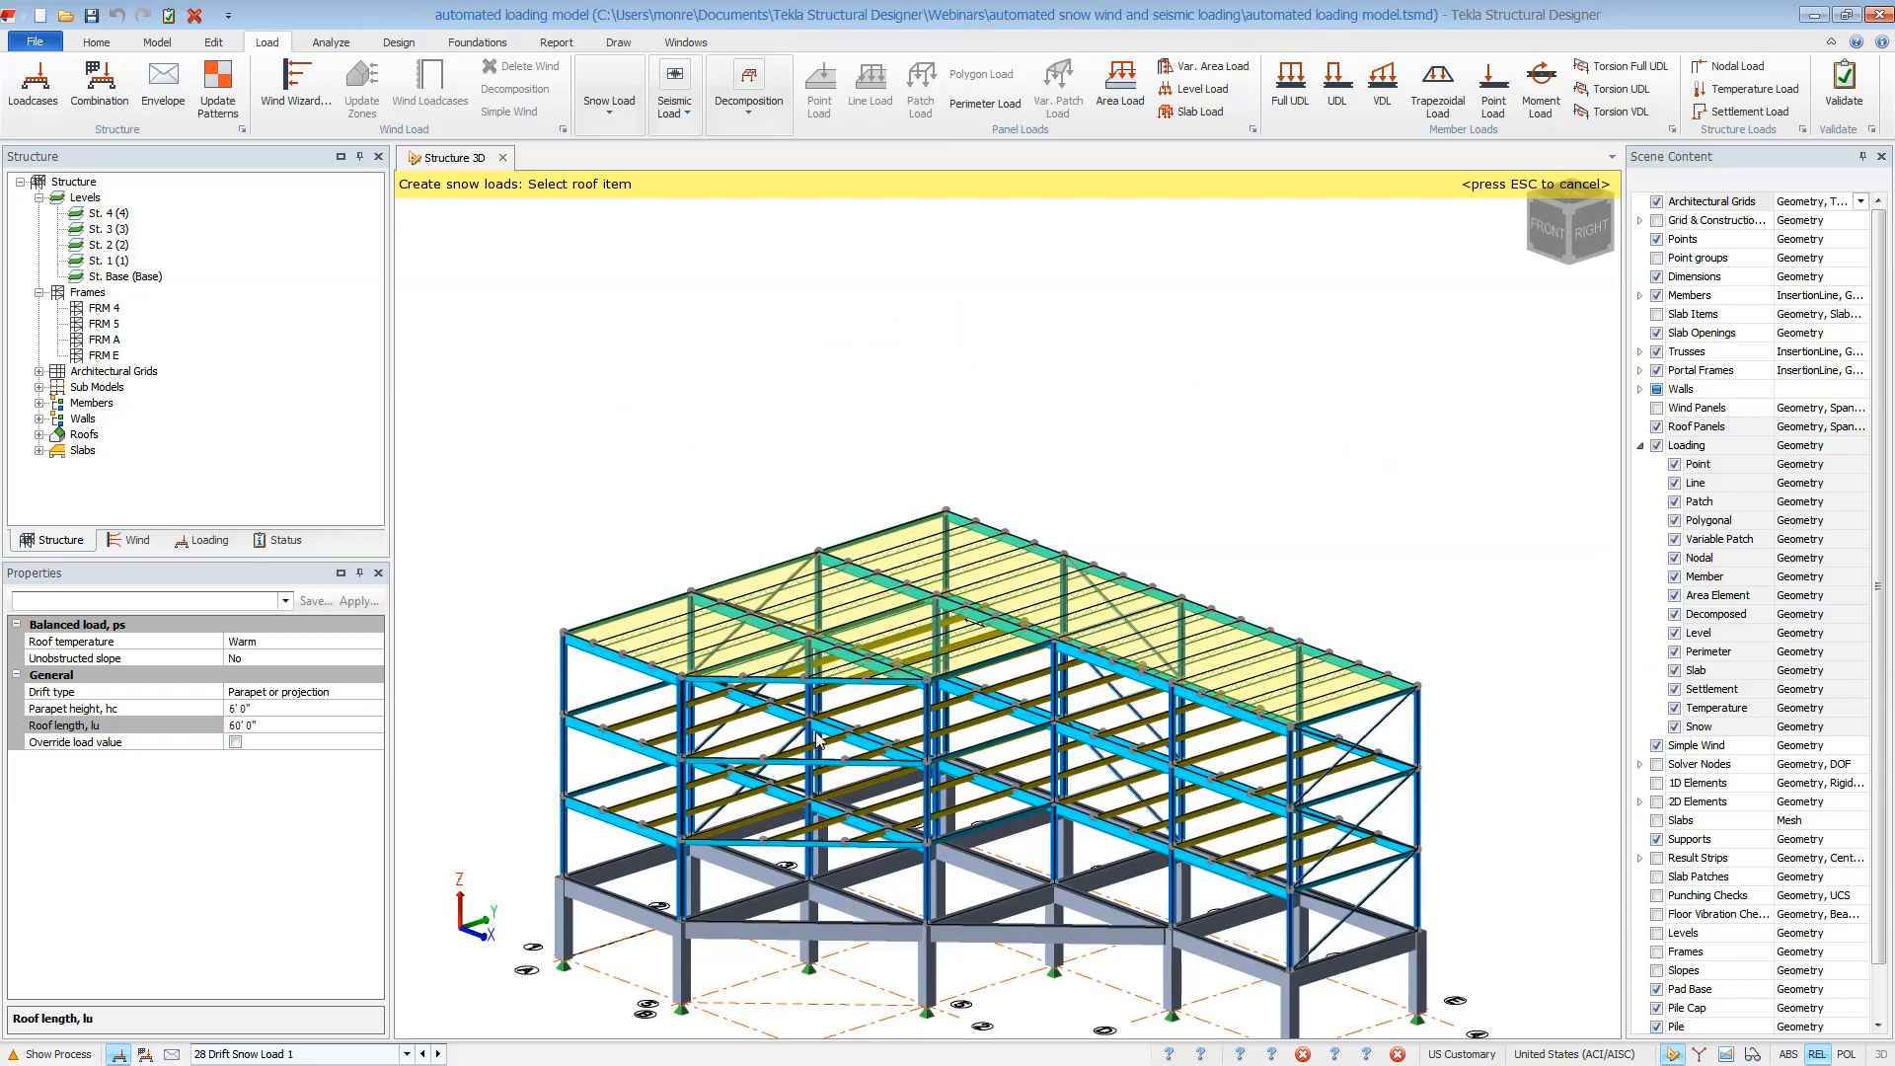
Place the parapet drift load on the roof edge along grid A, from partway along the first bay to the far corner
mouse_move(750, 528)
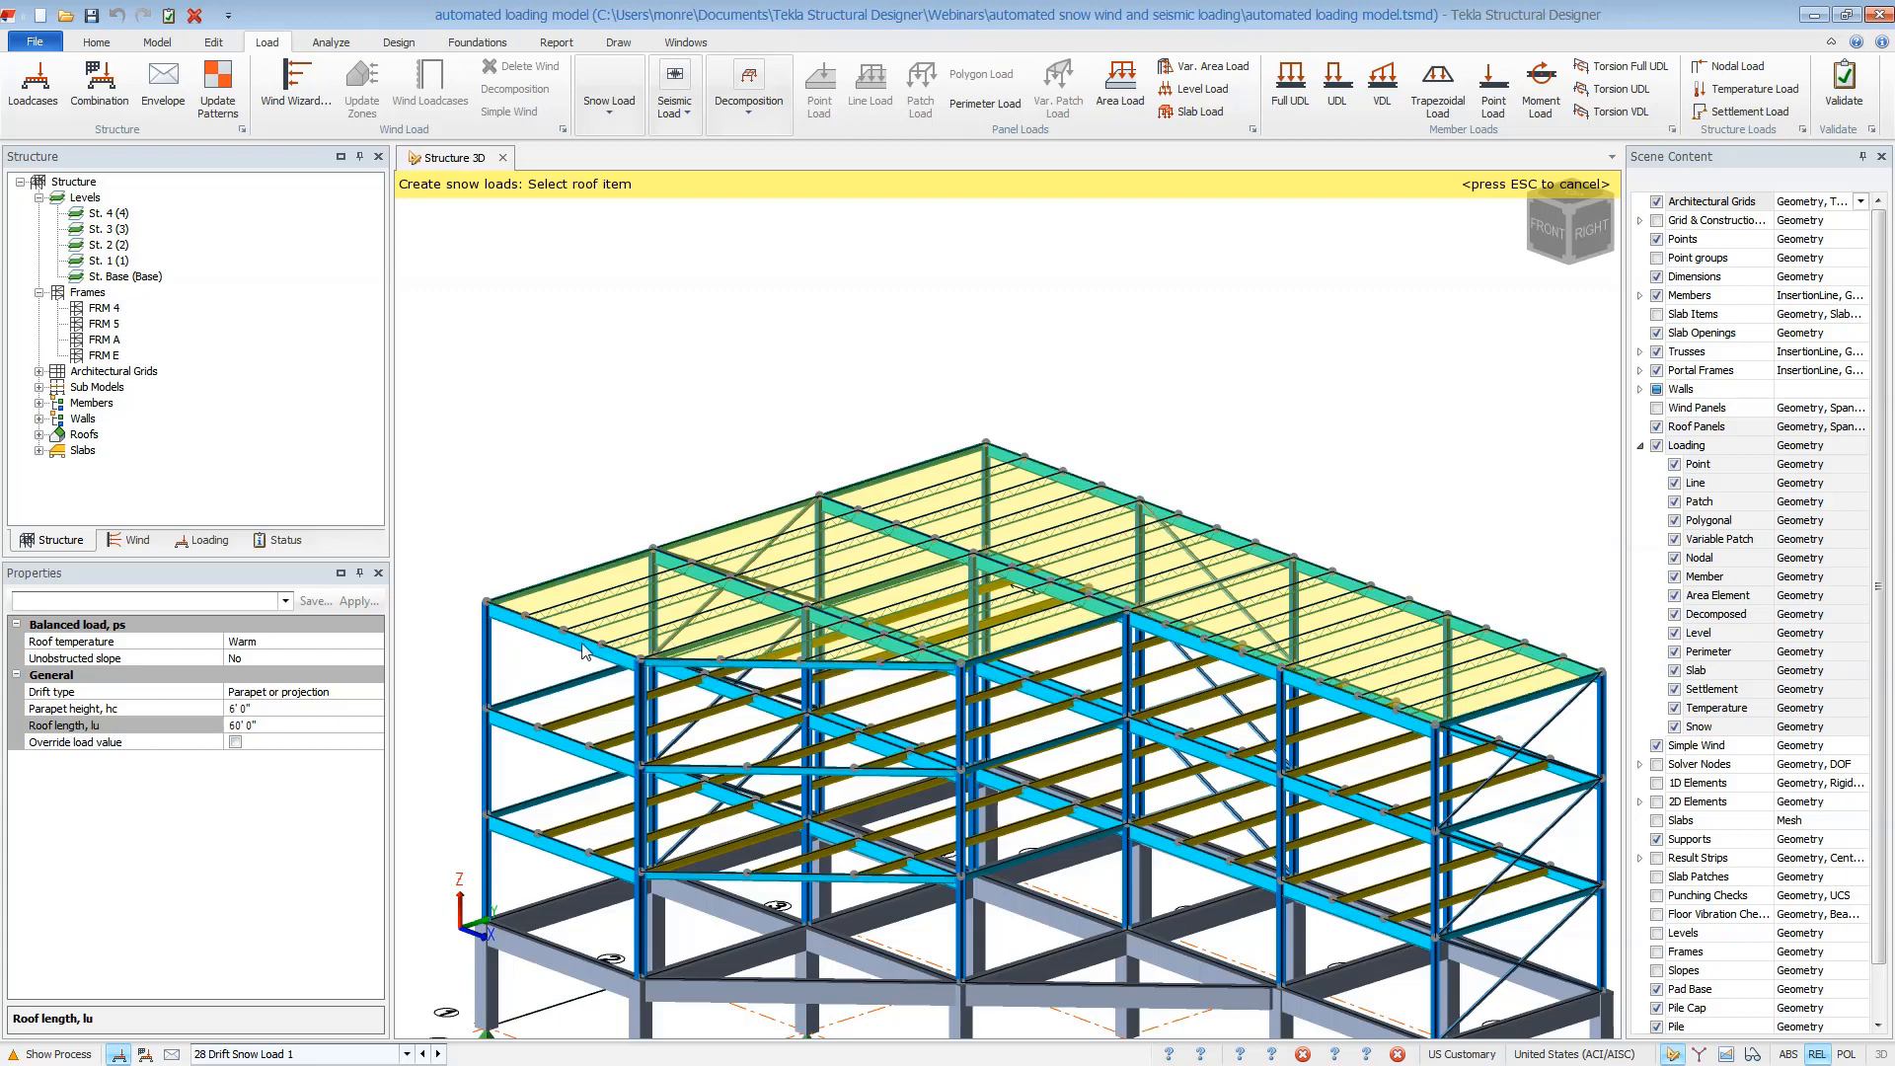
click(622, 569)
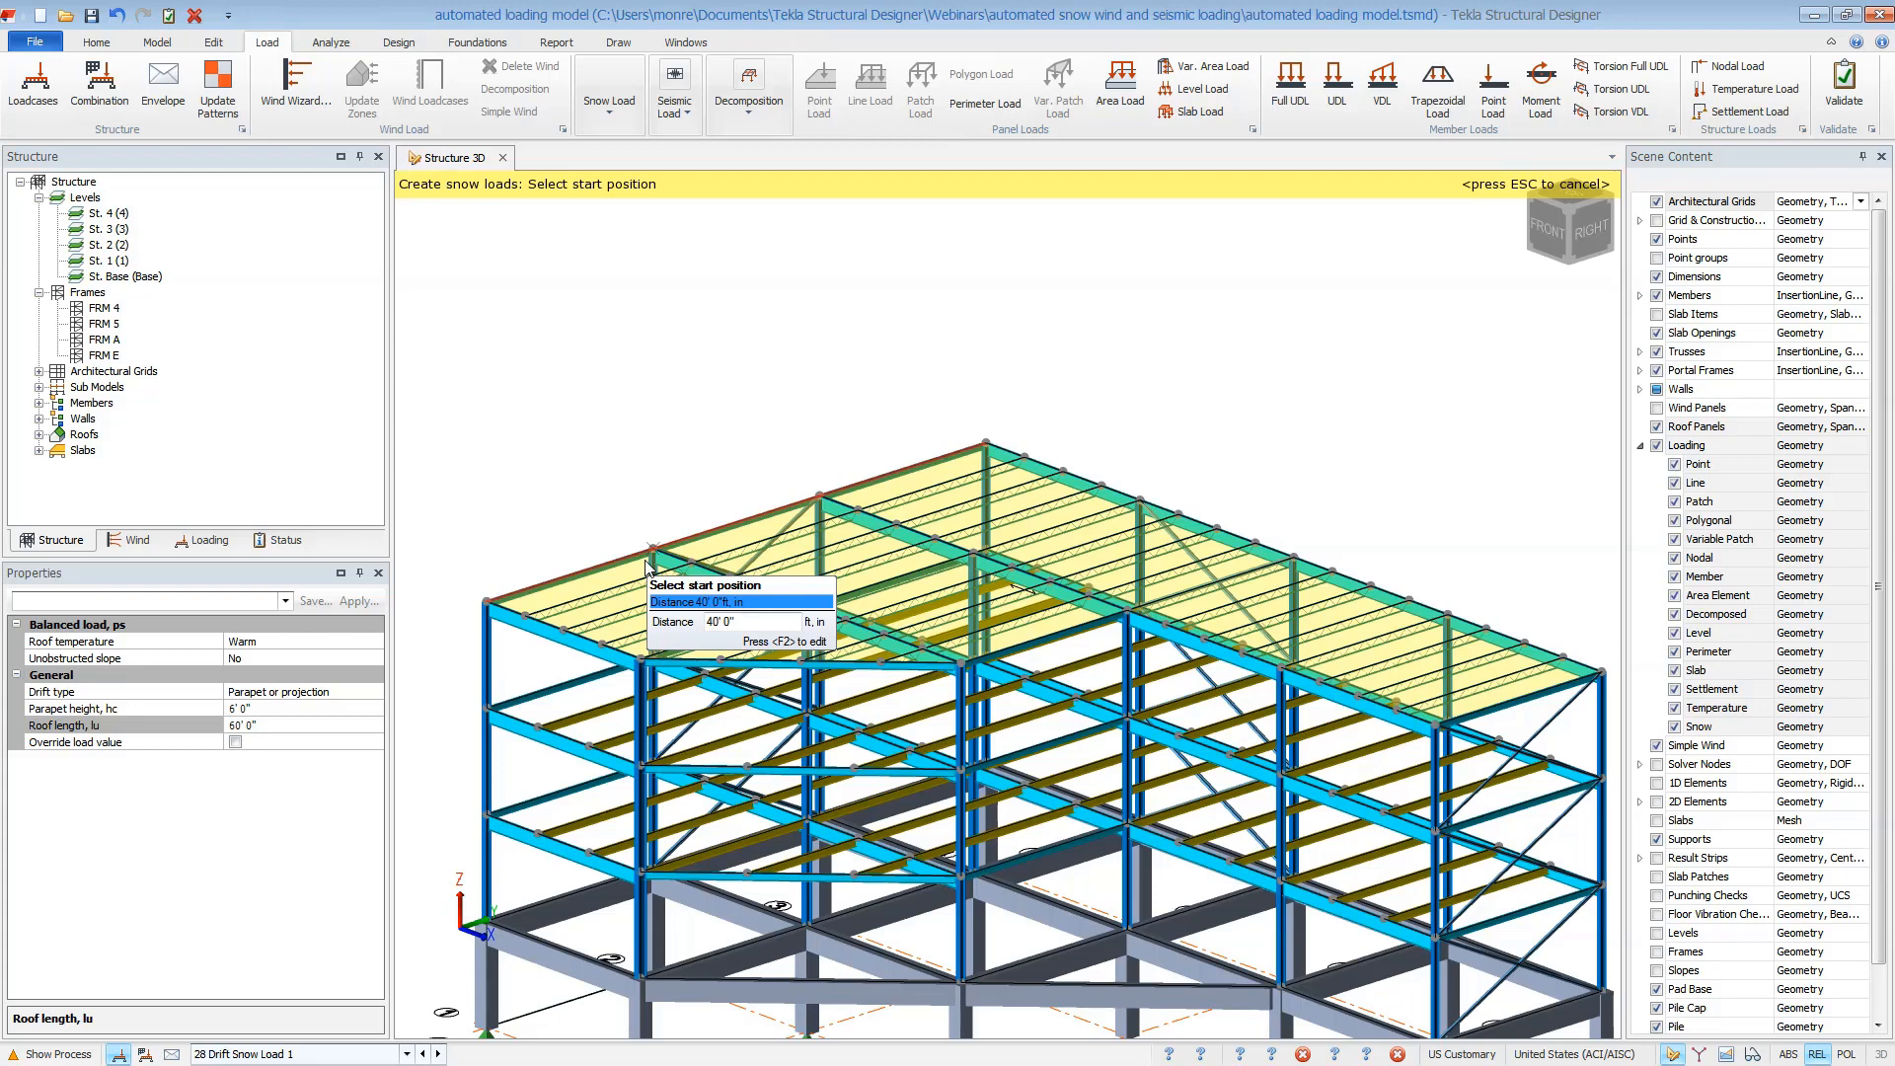
click(571, 577)
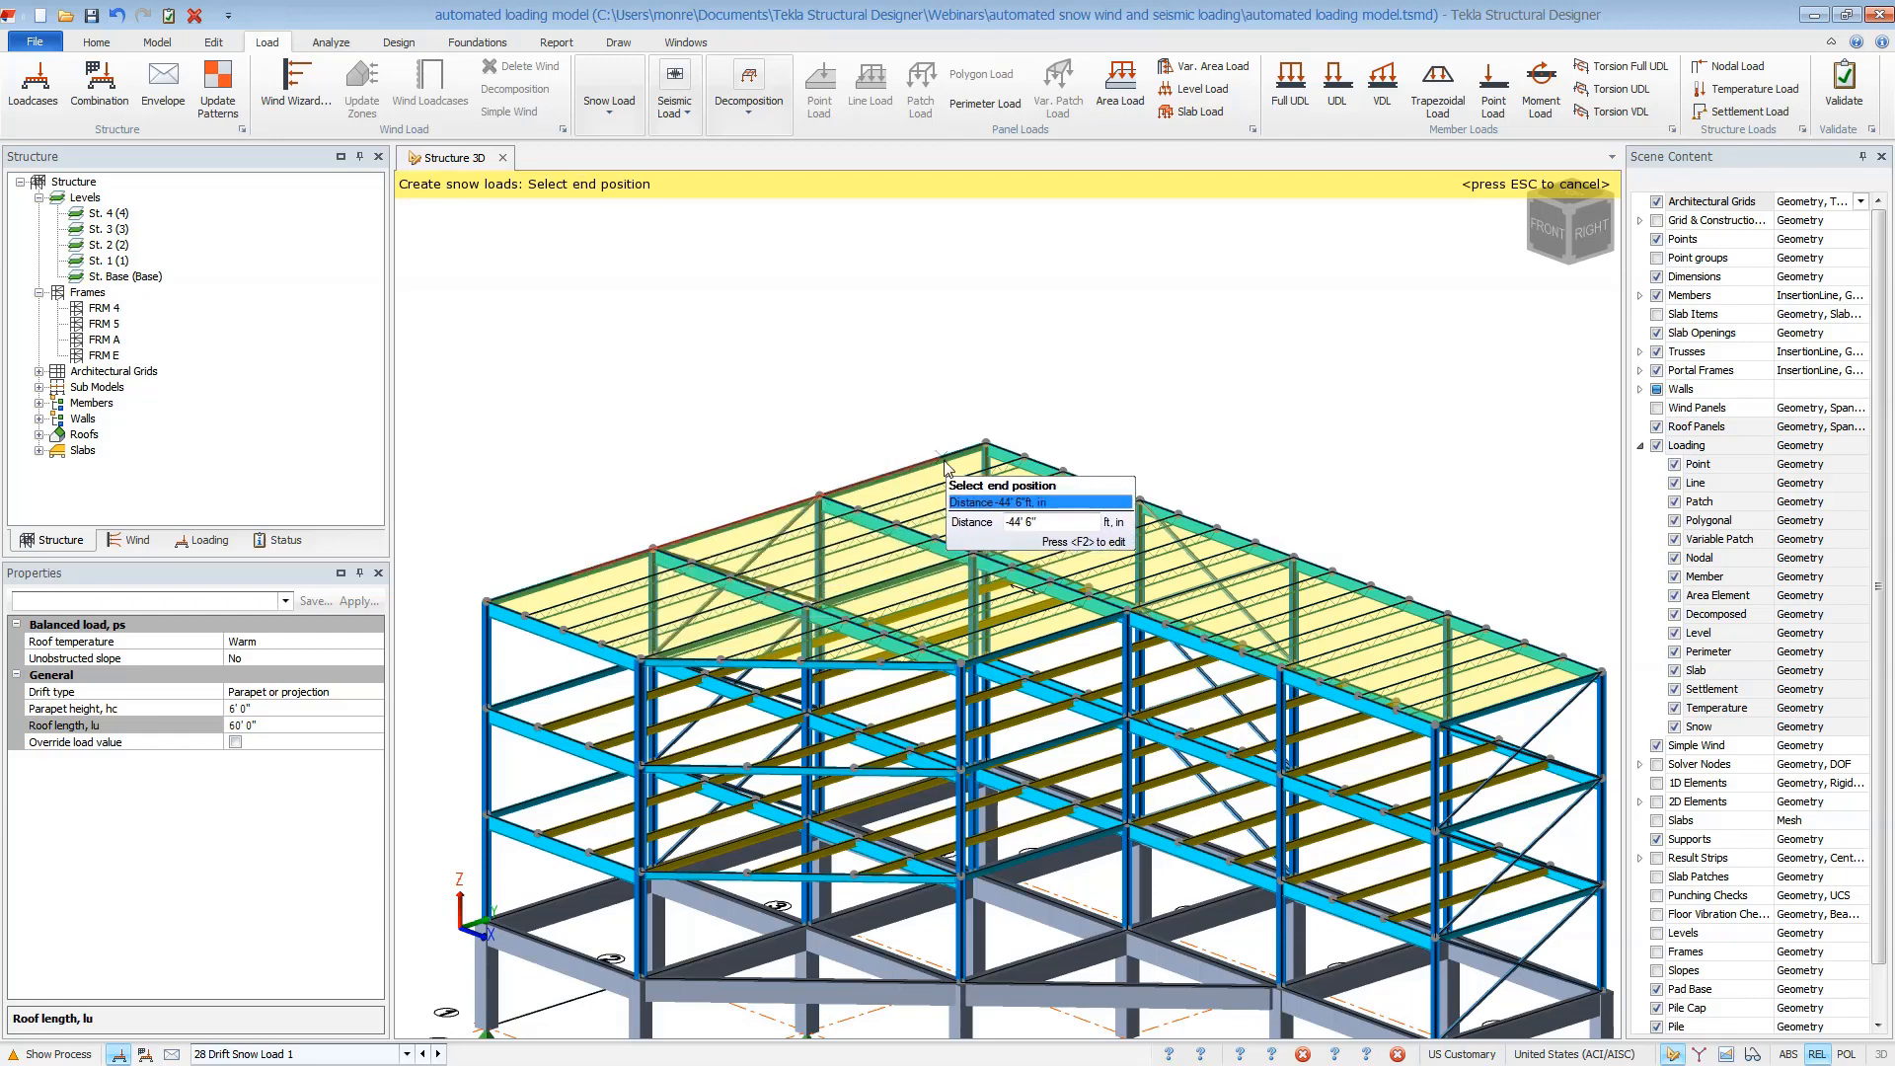
click(984, 450)
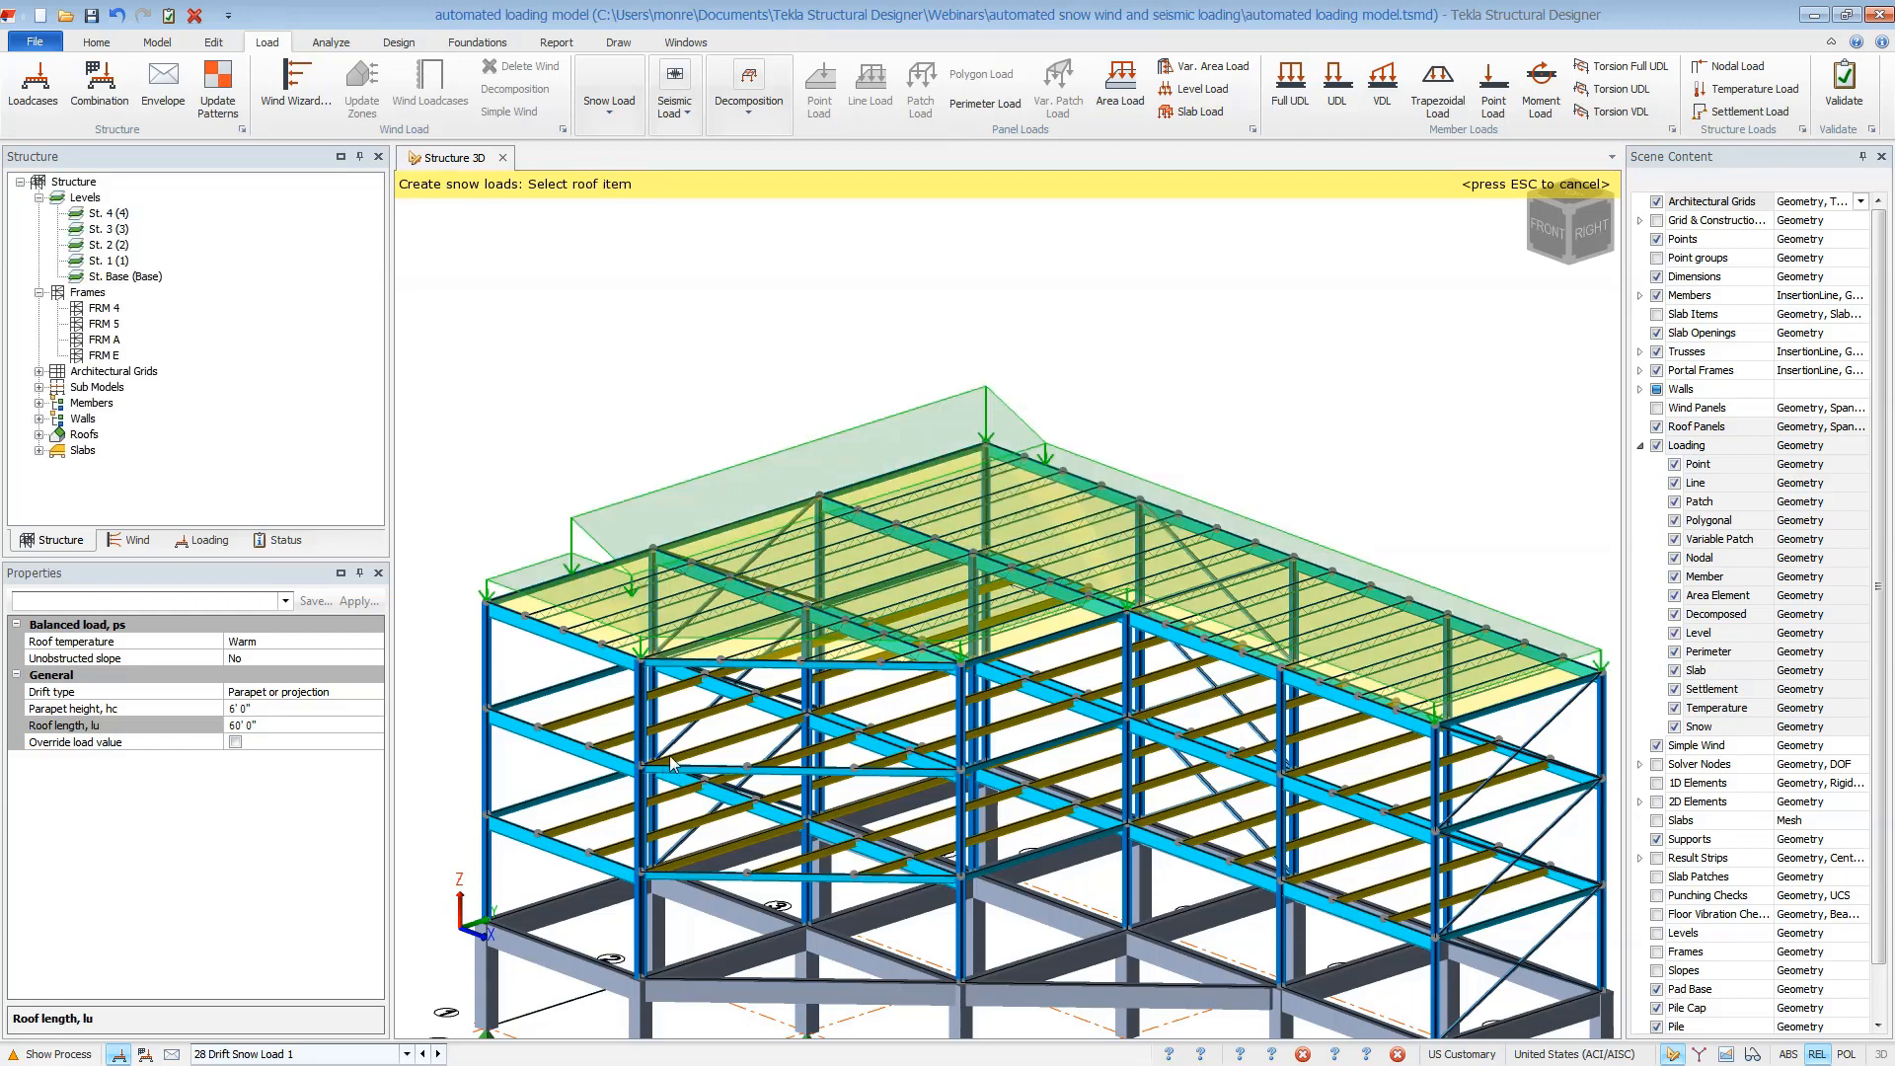
middle_drag(670, 763, 801, 760)
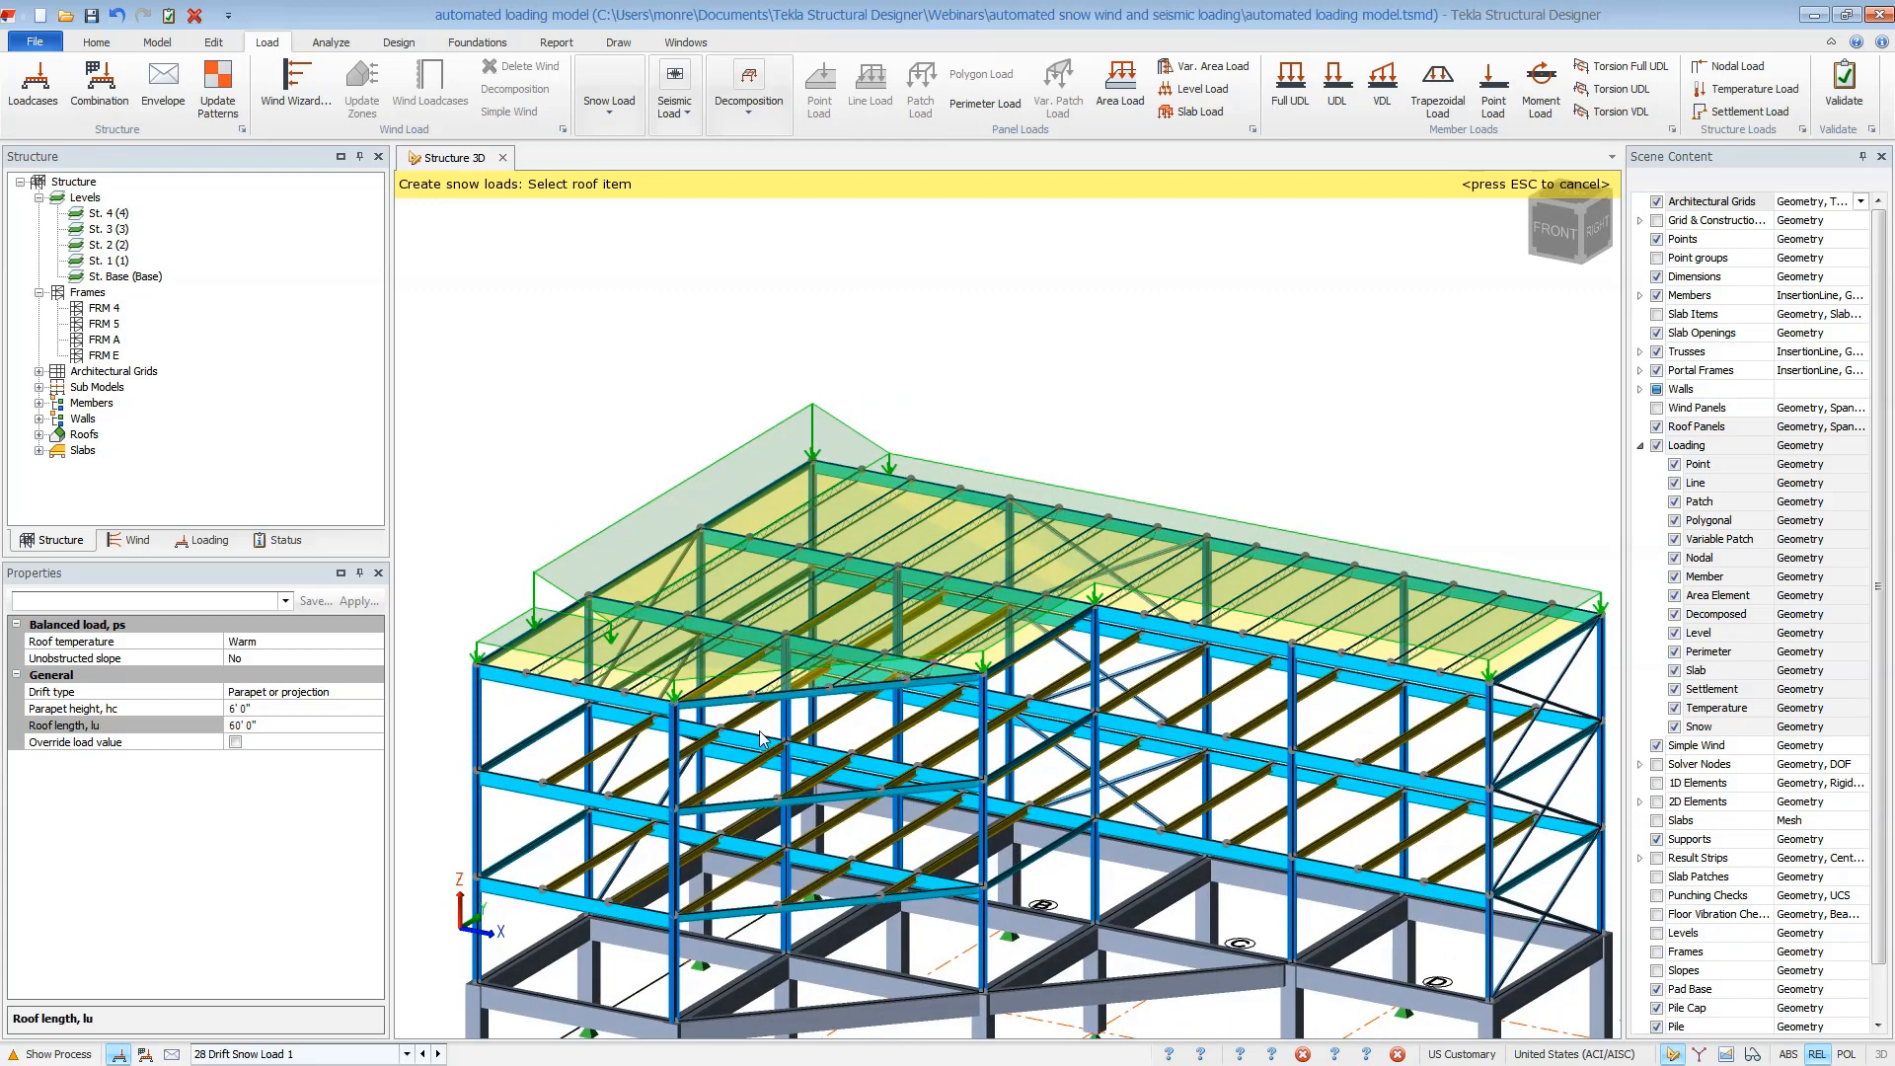
middle_drag(687, 701, 753, 659)
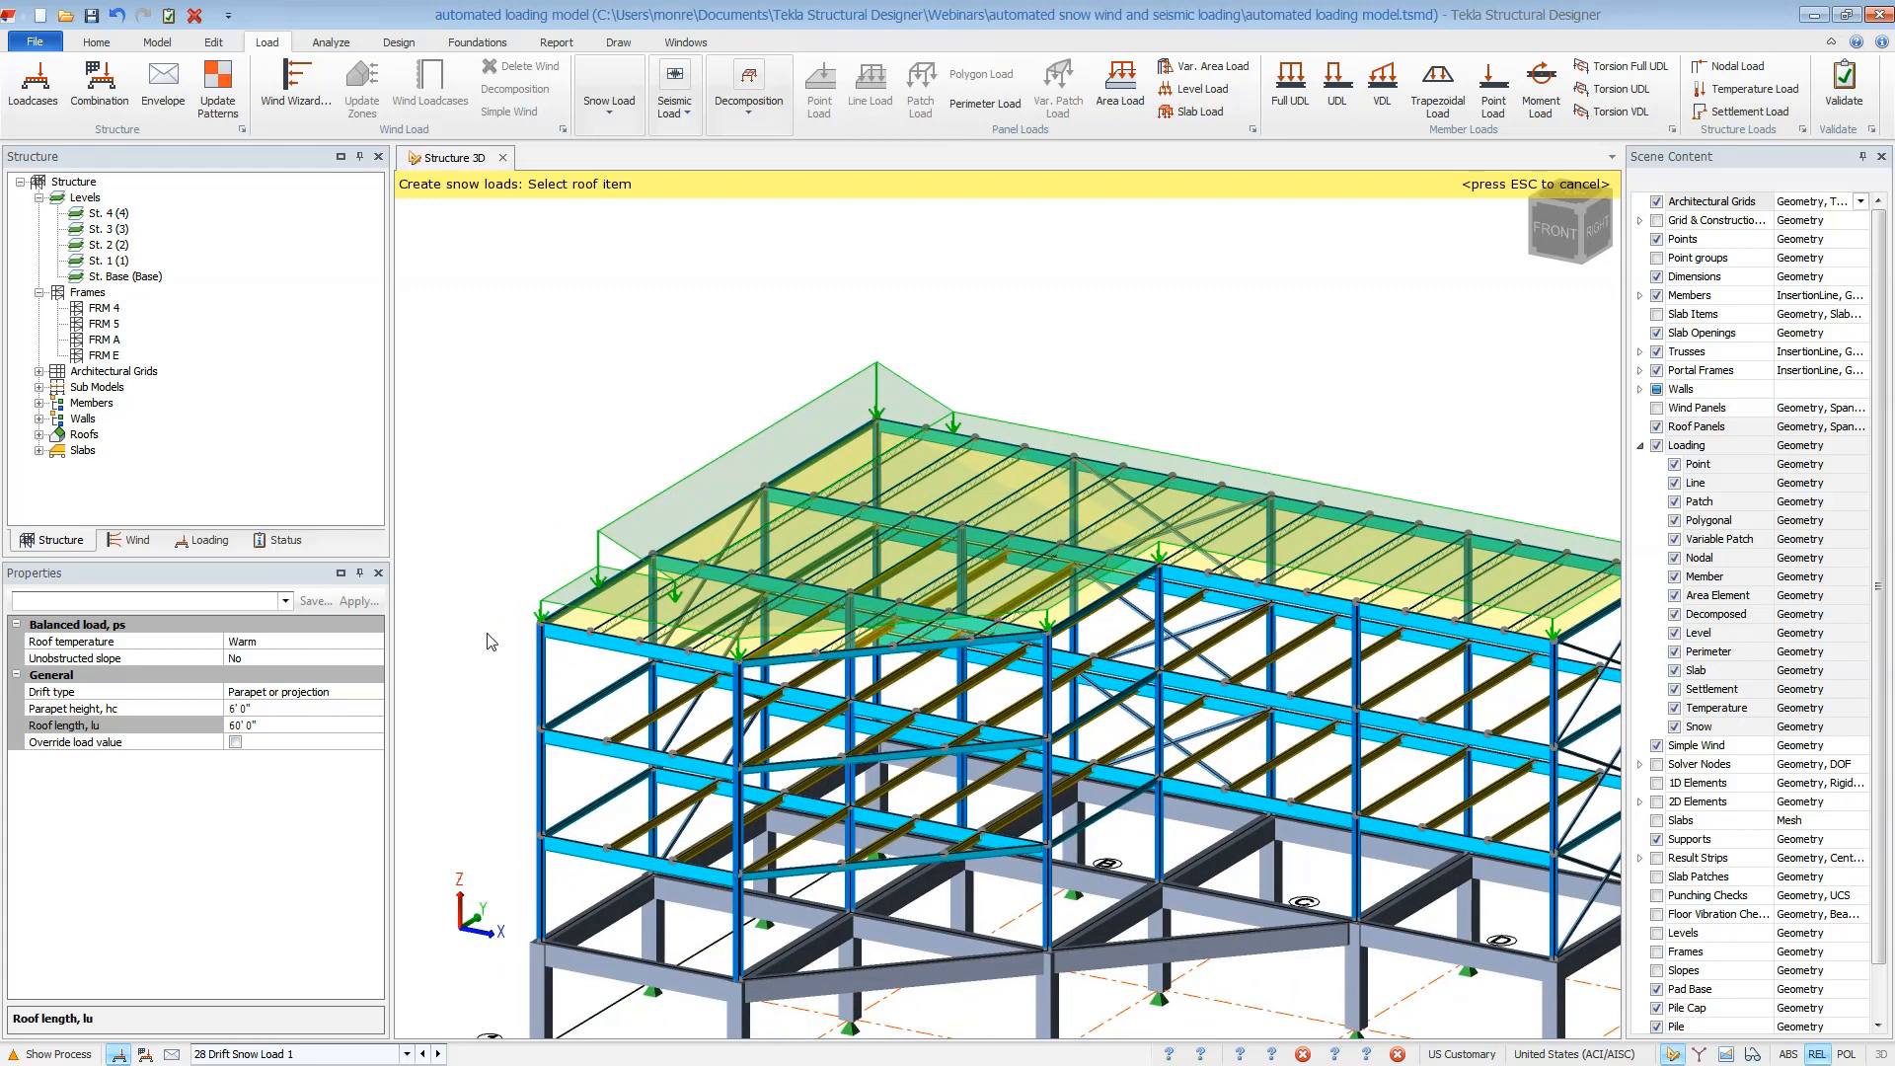
key(Escape)
Select the placed drift snow load and examine the override options for its drift load and balanced load values
mouse_move(624, 555)
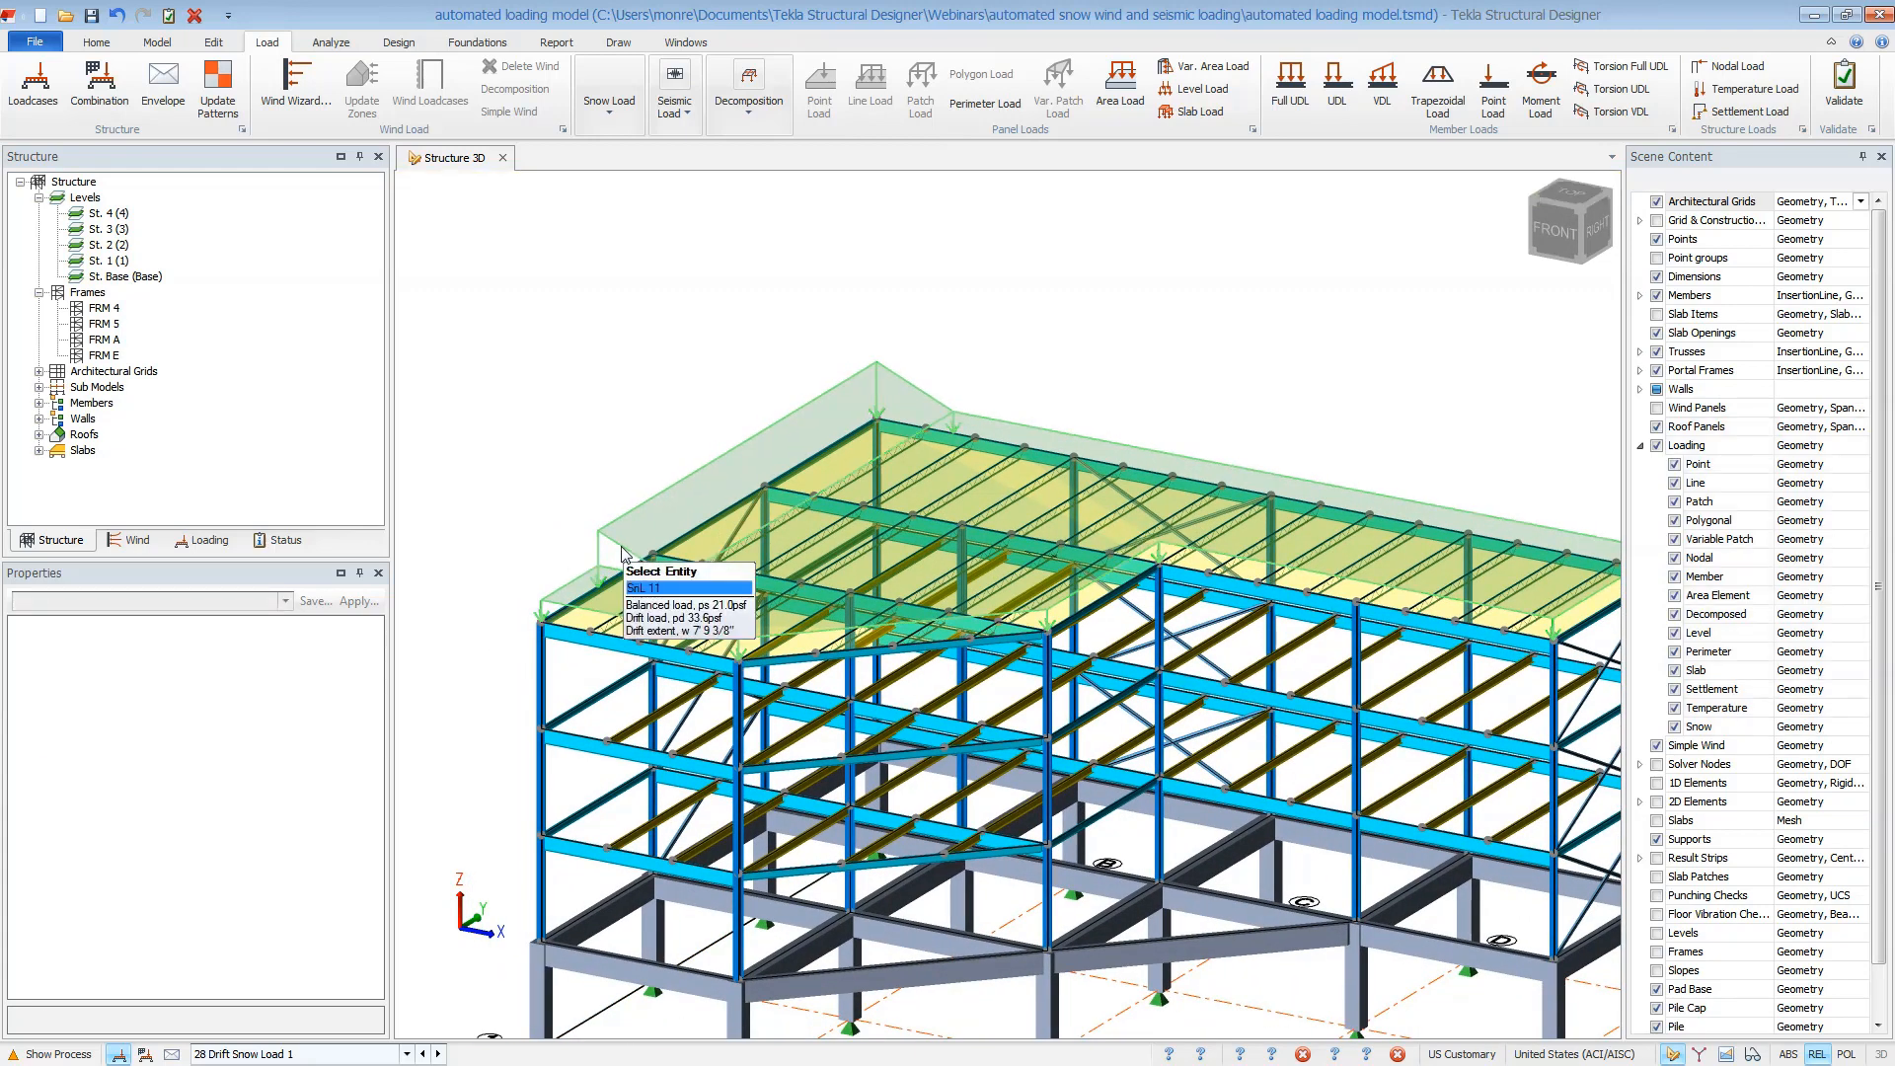
click(624, 554)
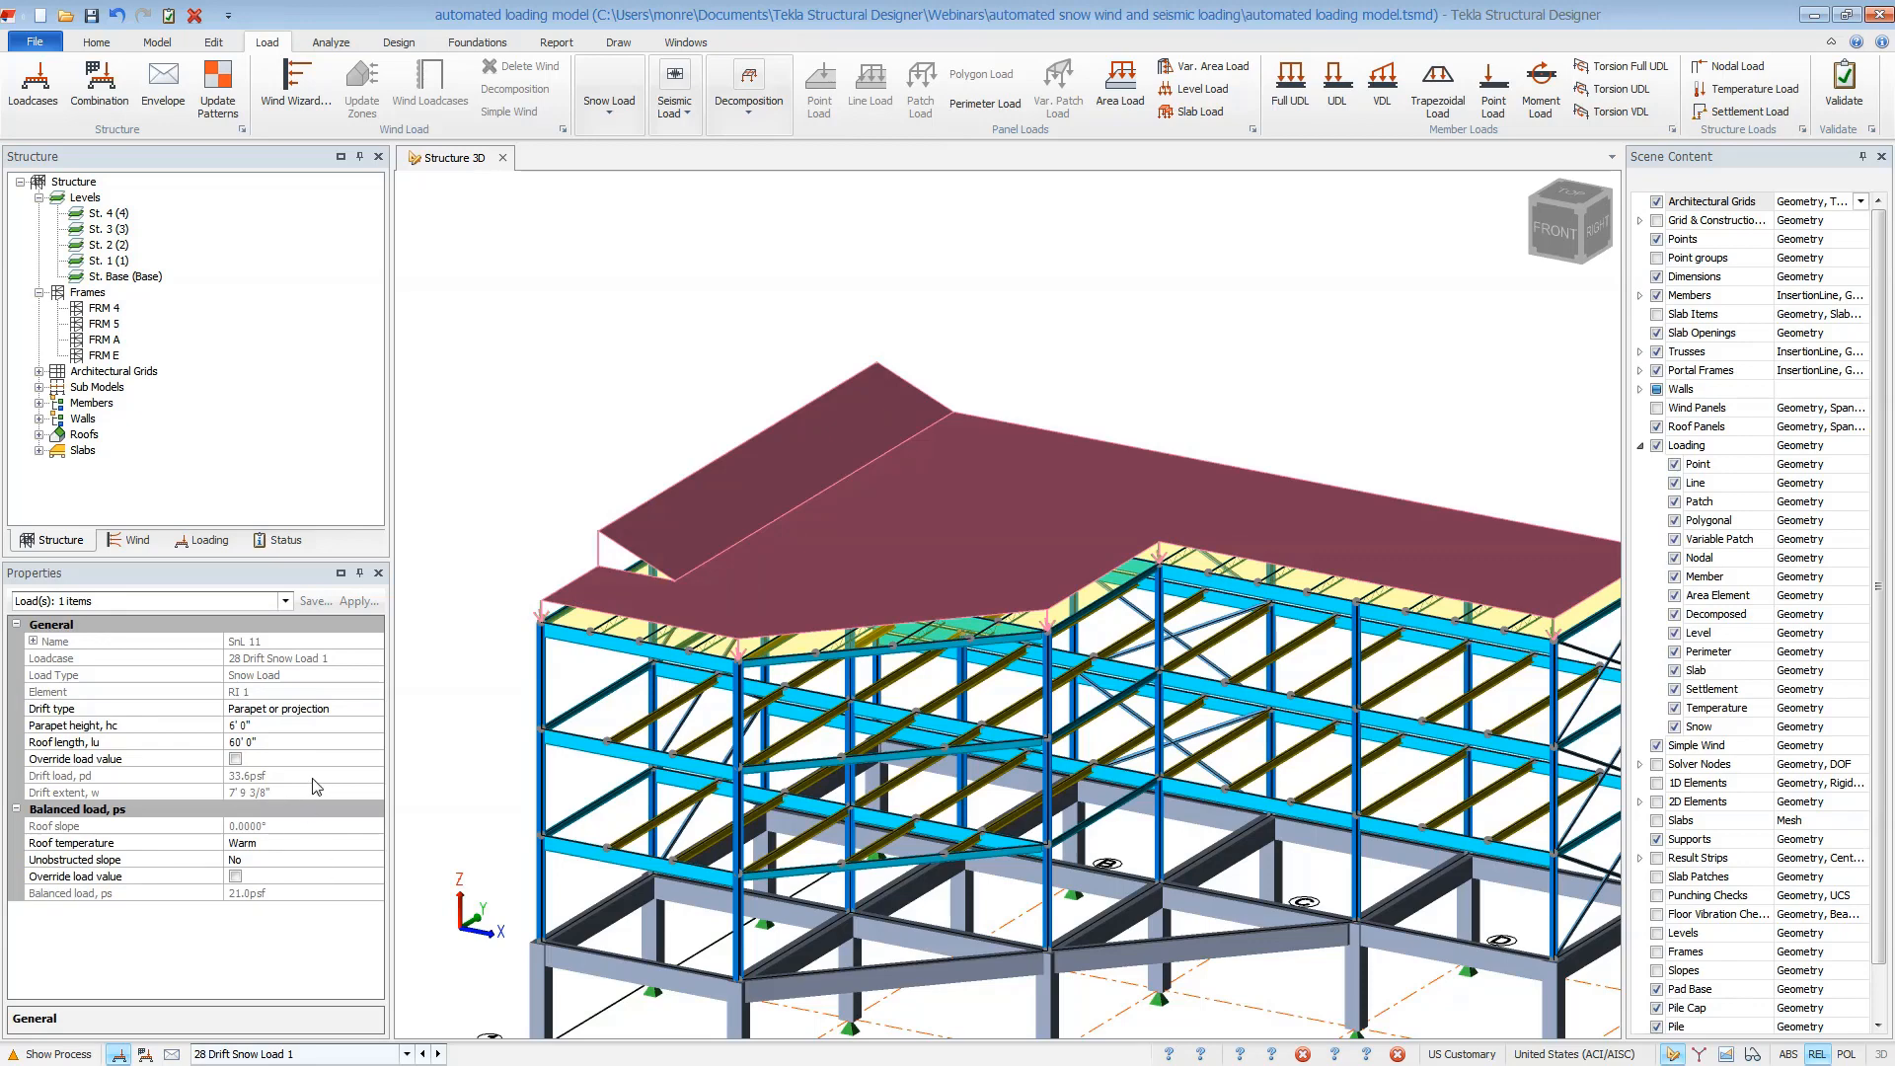
click(235, 759)
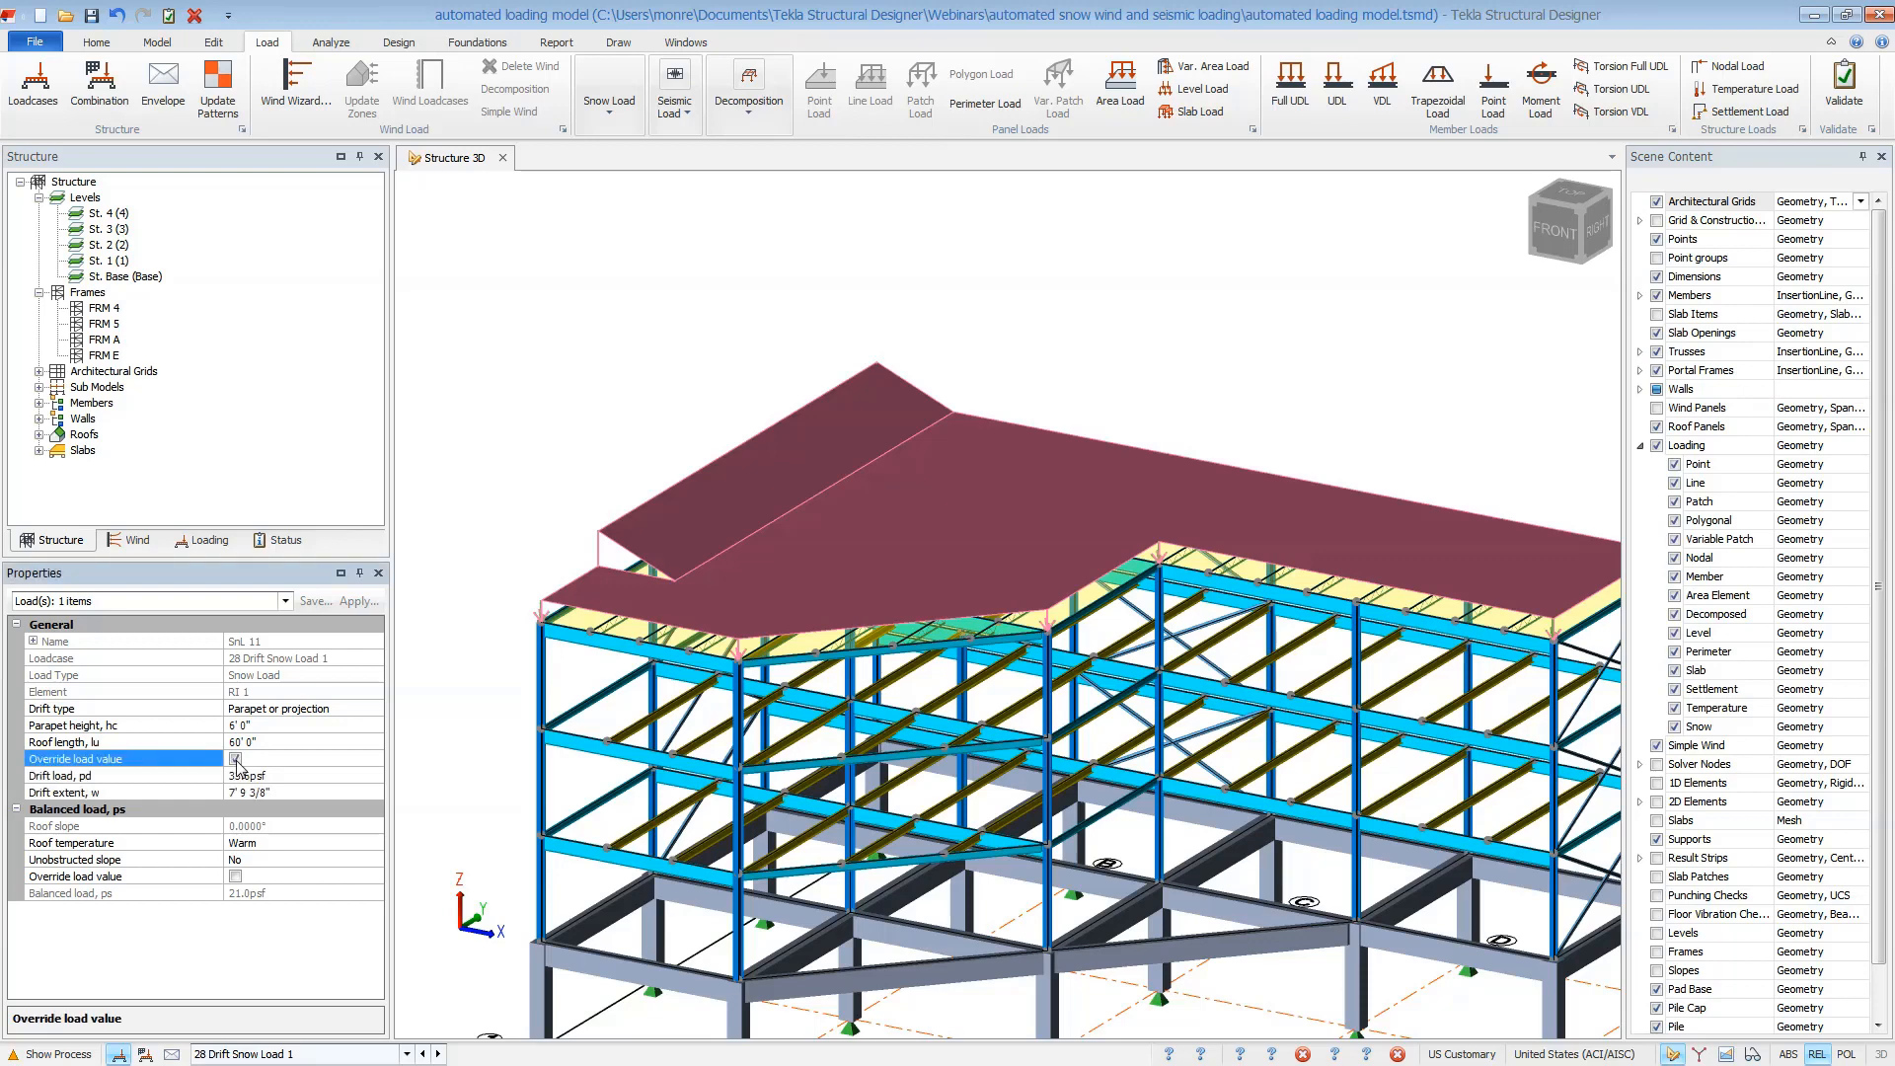
click(235, 759)
click(235, 876)
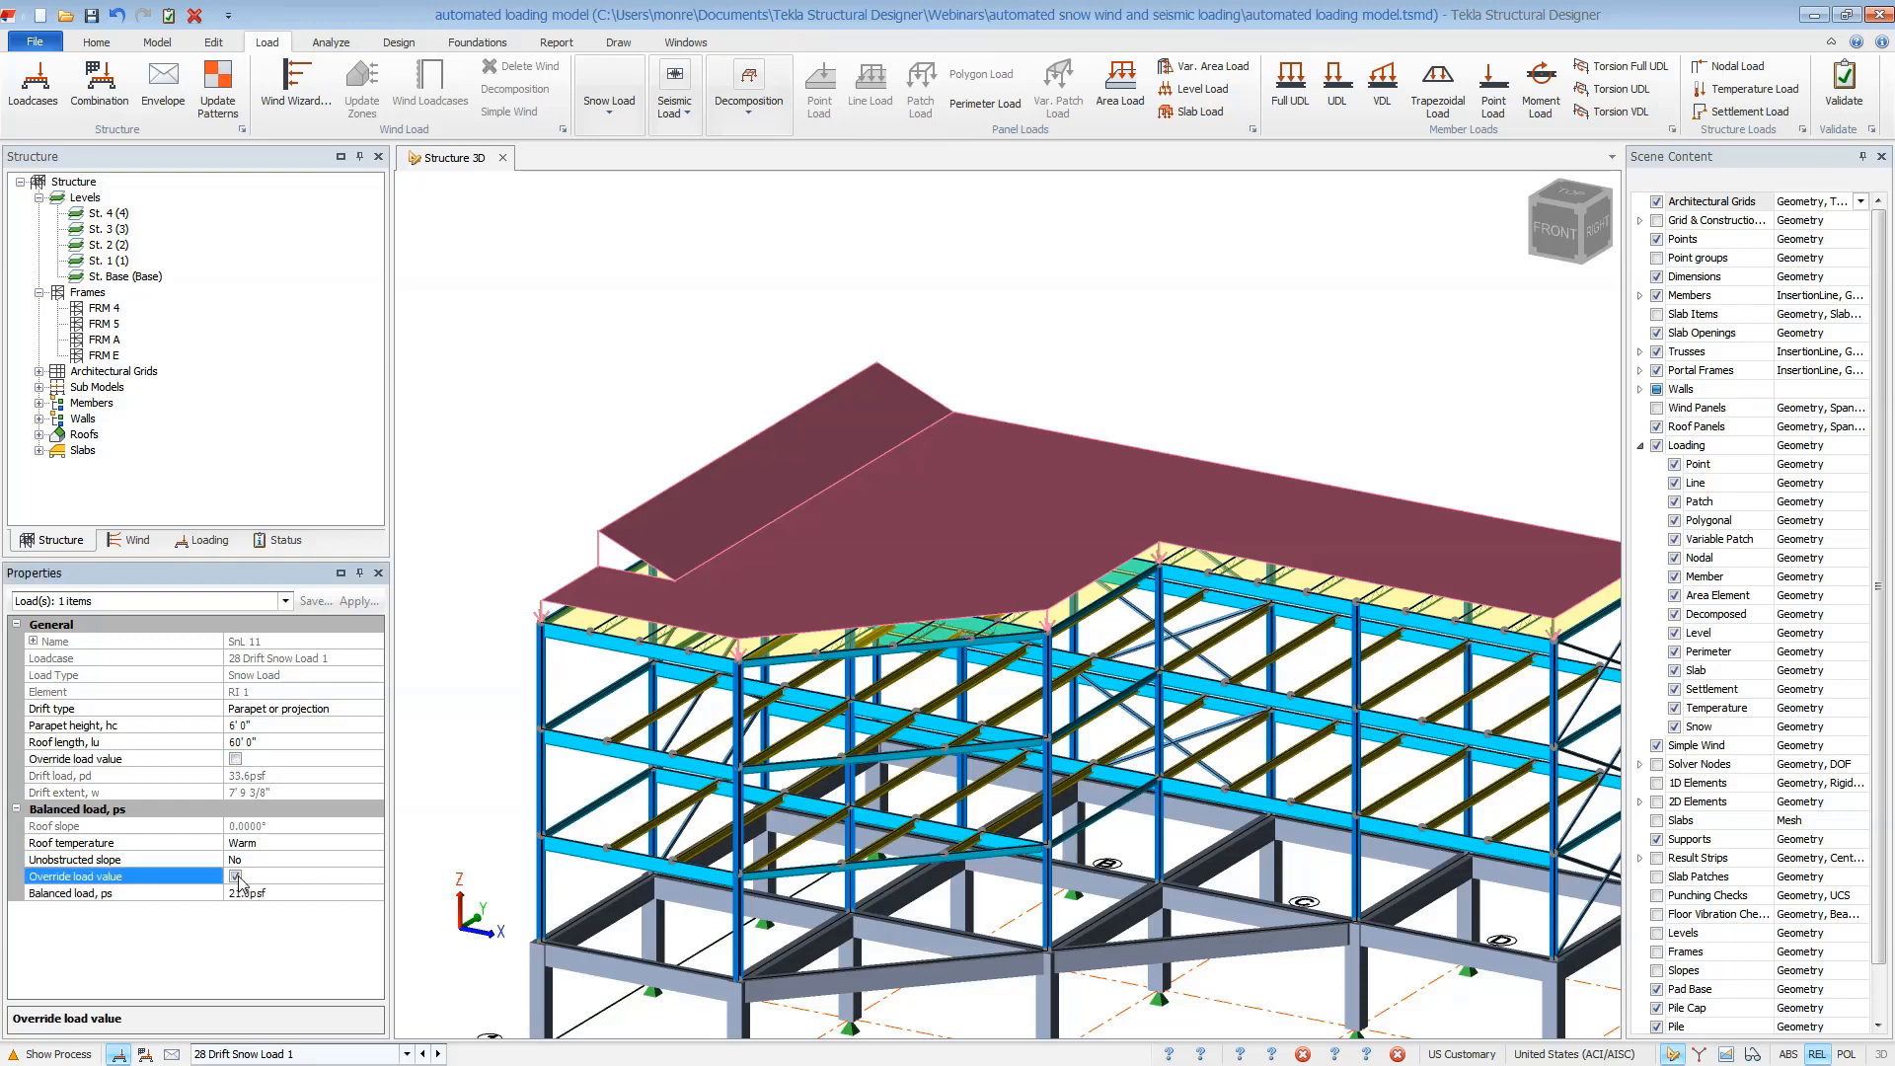
click(236, 877)
Set the active loadcase to none and display the slab items in the 3D view
click(394, 1055)
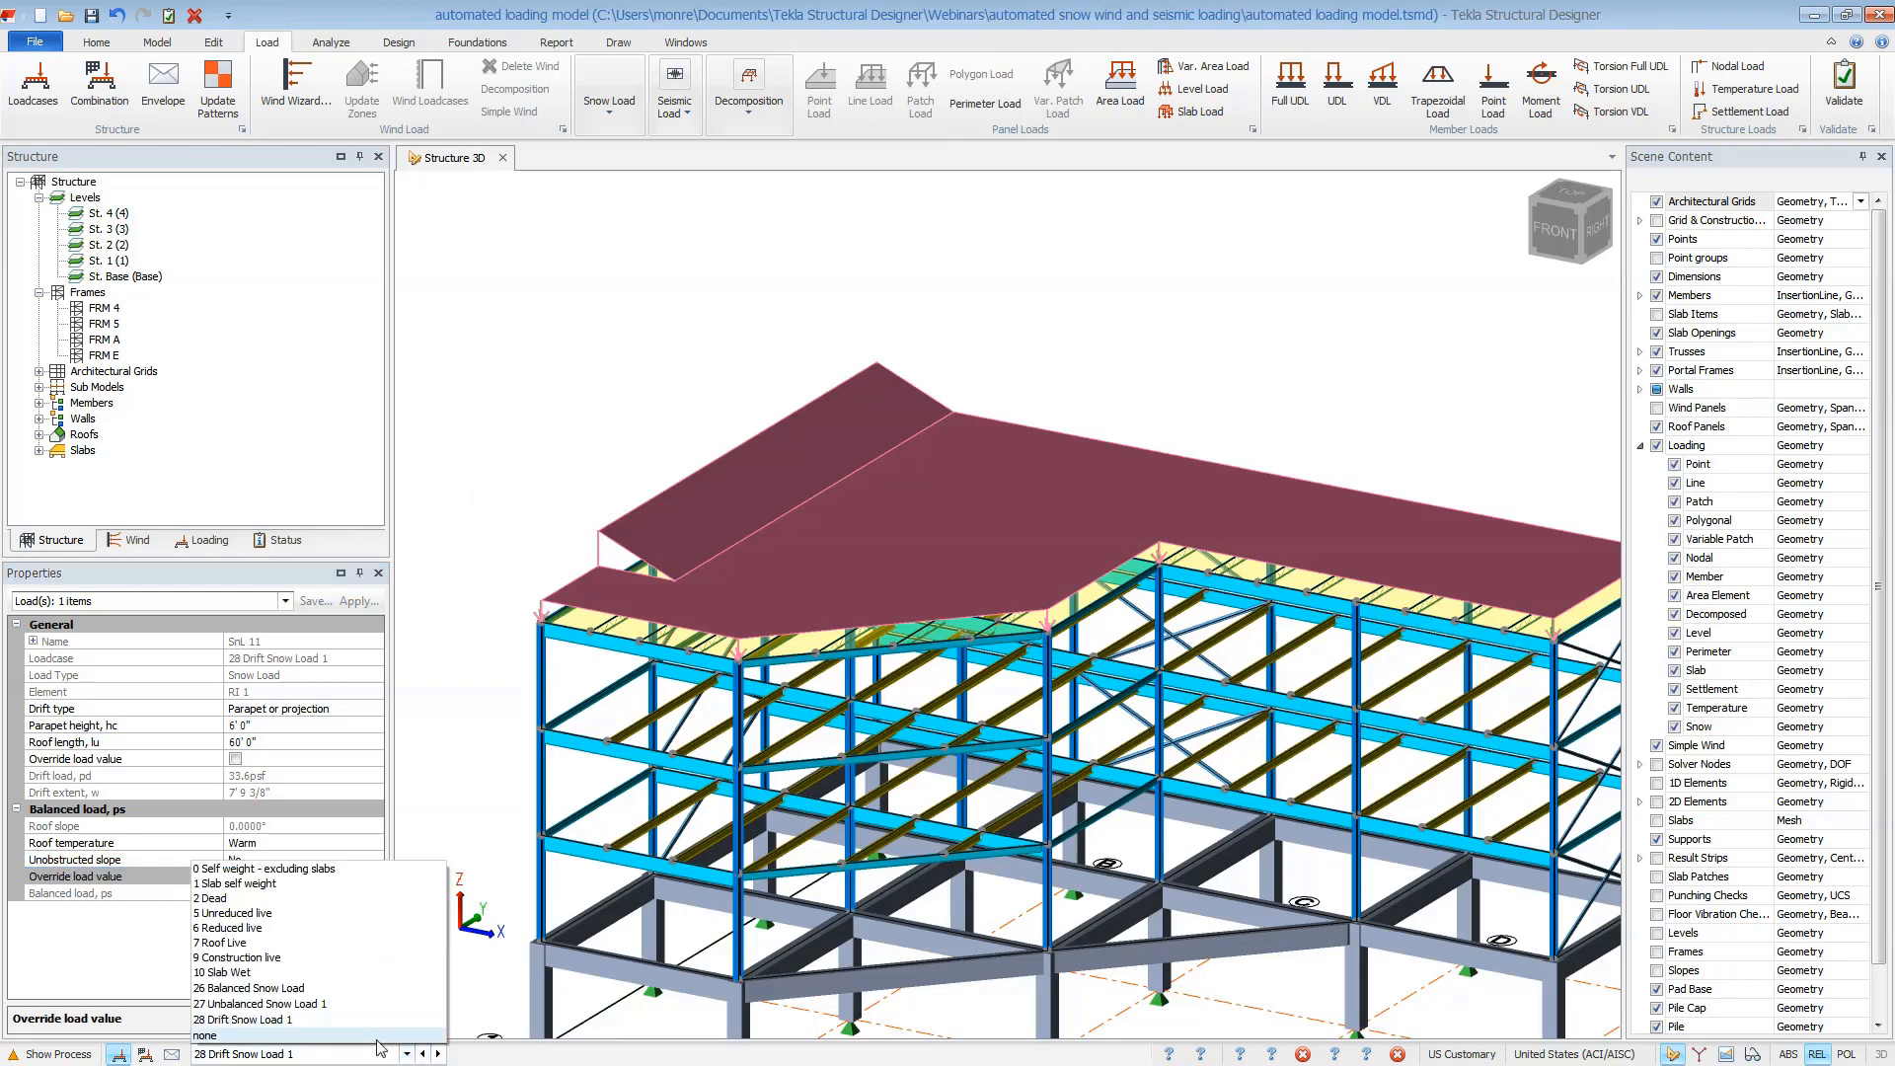
click(380, 1035)
scroll(992, 661, down, 2)
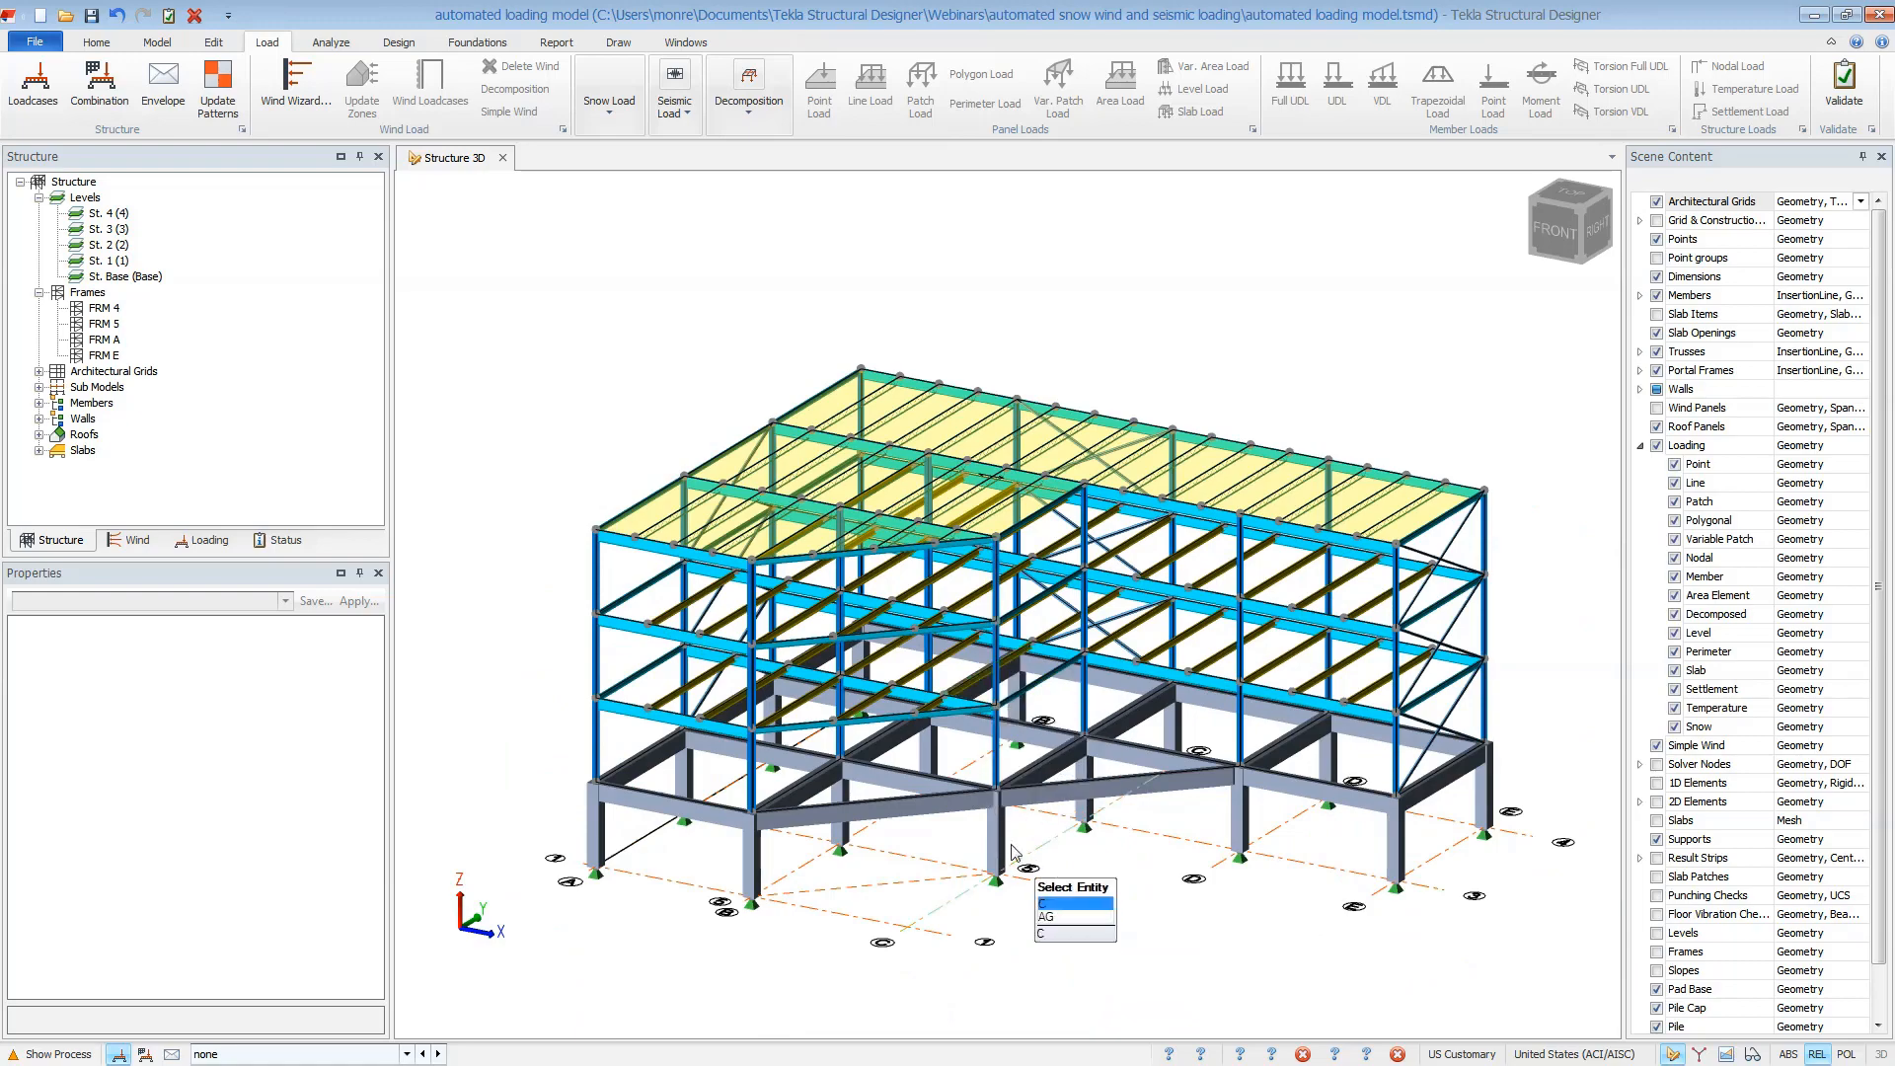
right_drag(1025, 862, 935, 808)
middle_drag(1060, 890, 1022, 784)
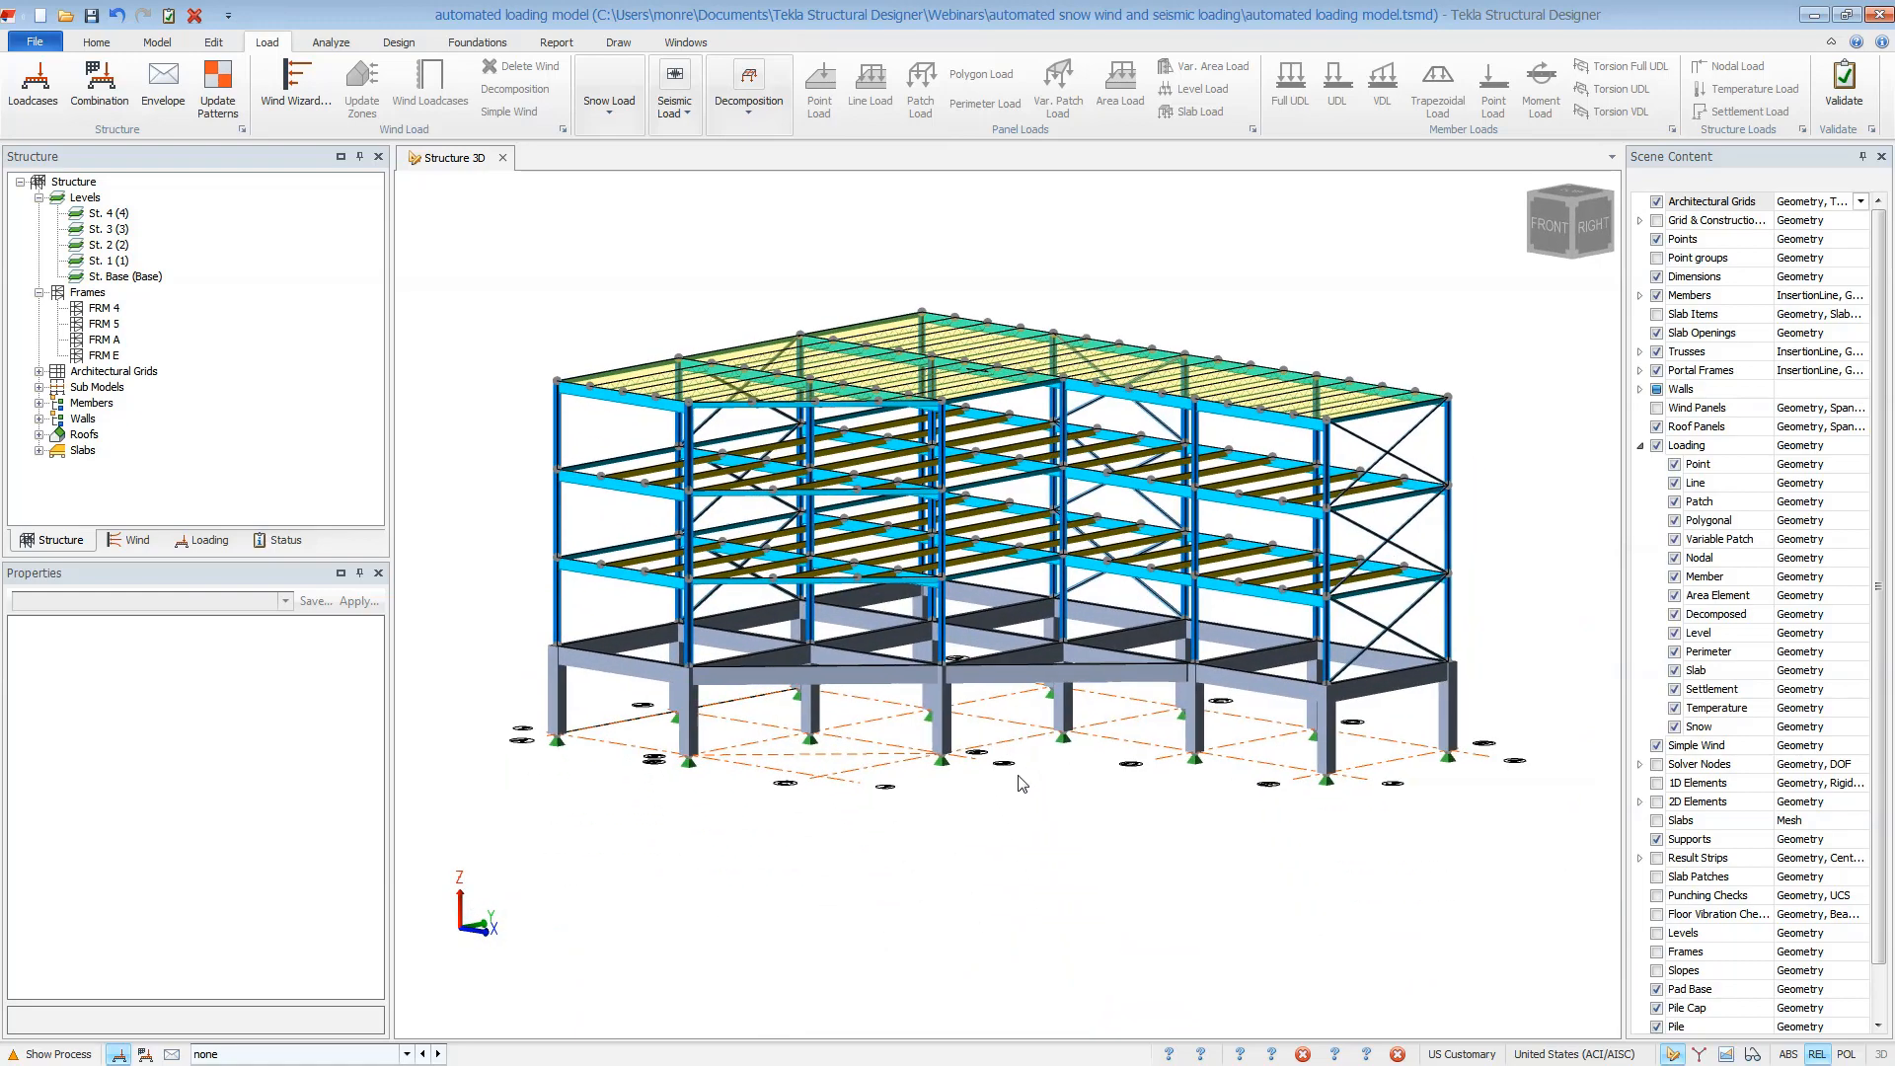
mouse_move(1293, 397)
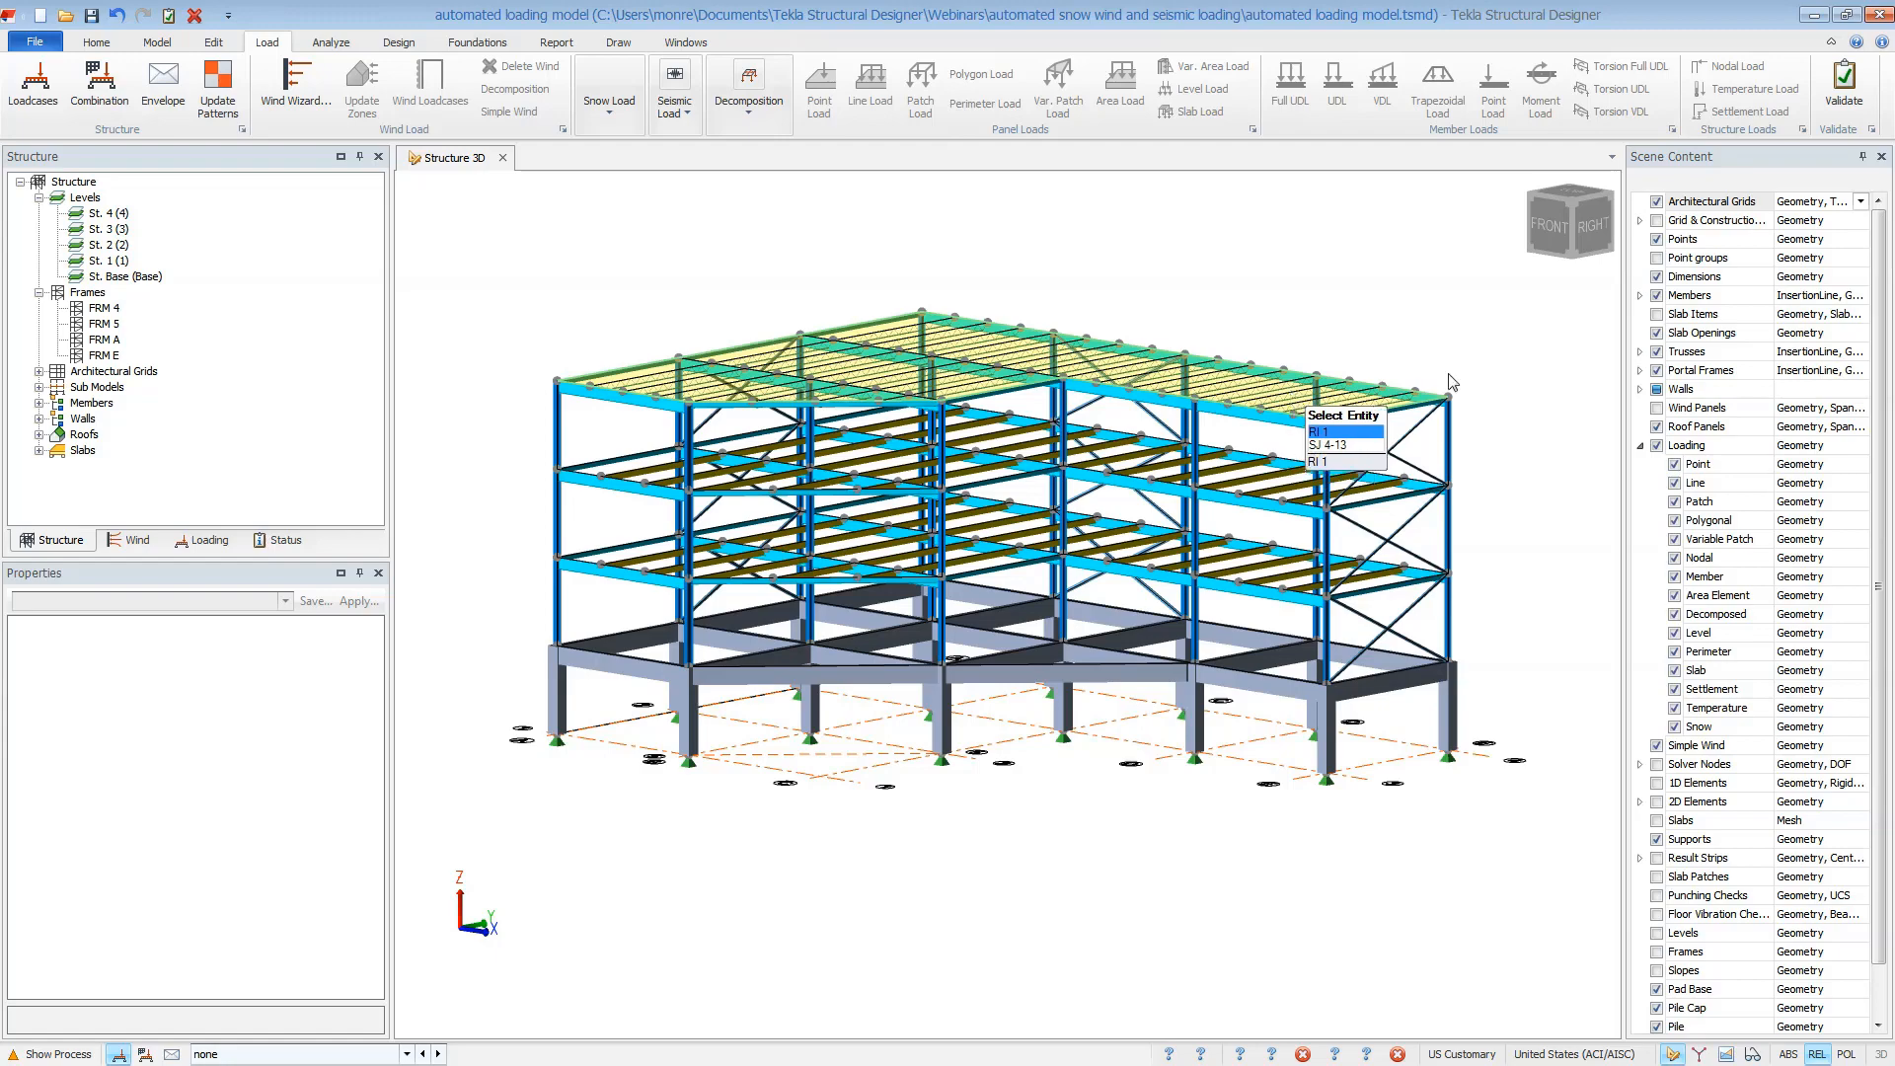
click(1657, 315)
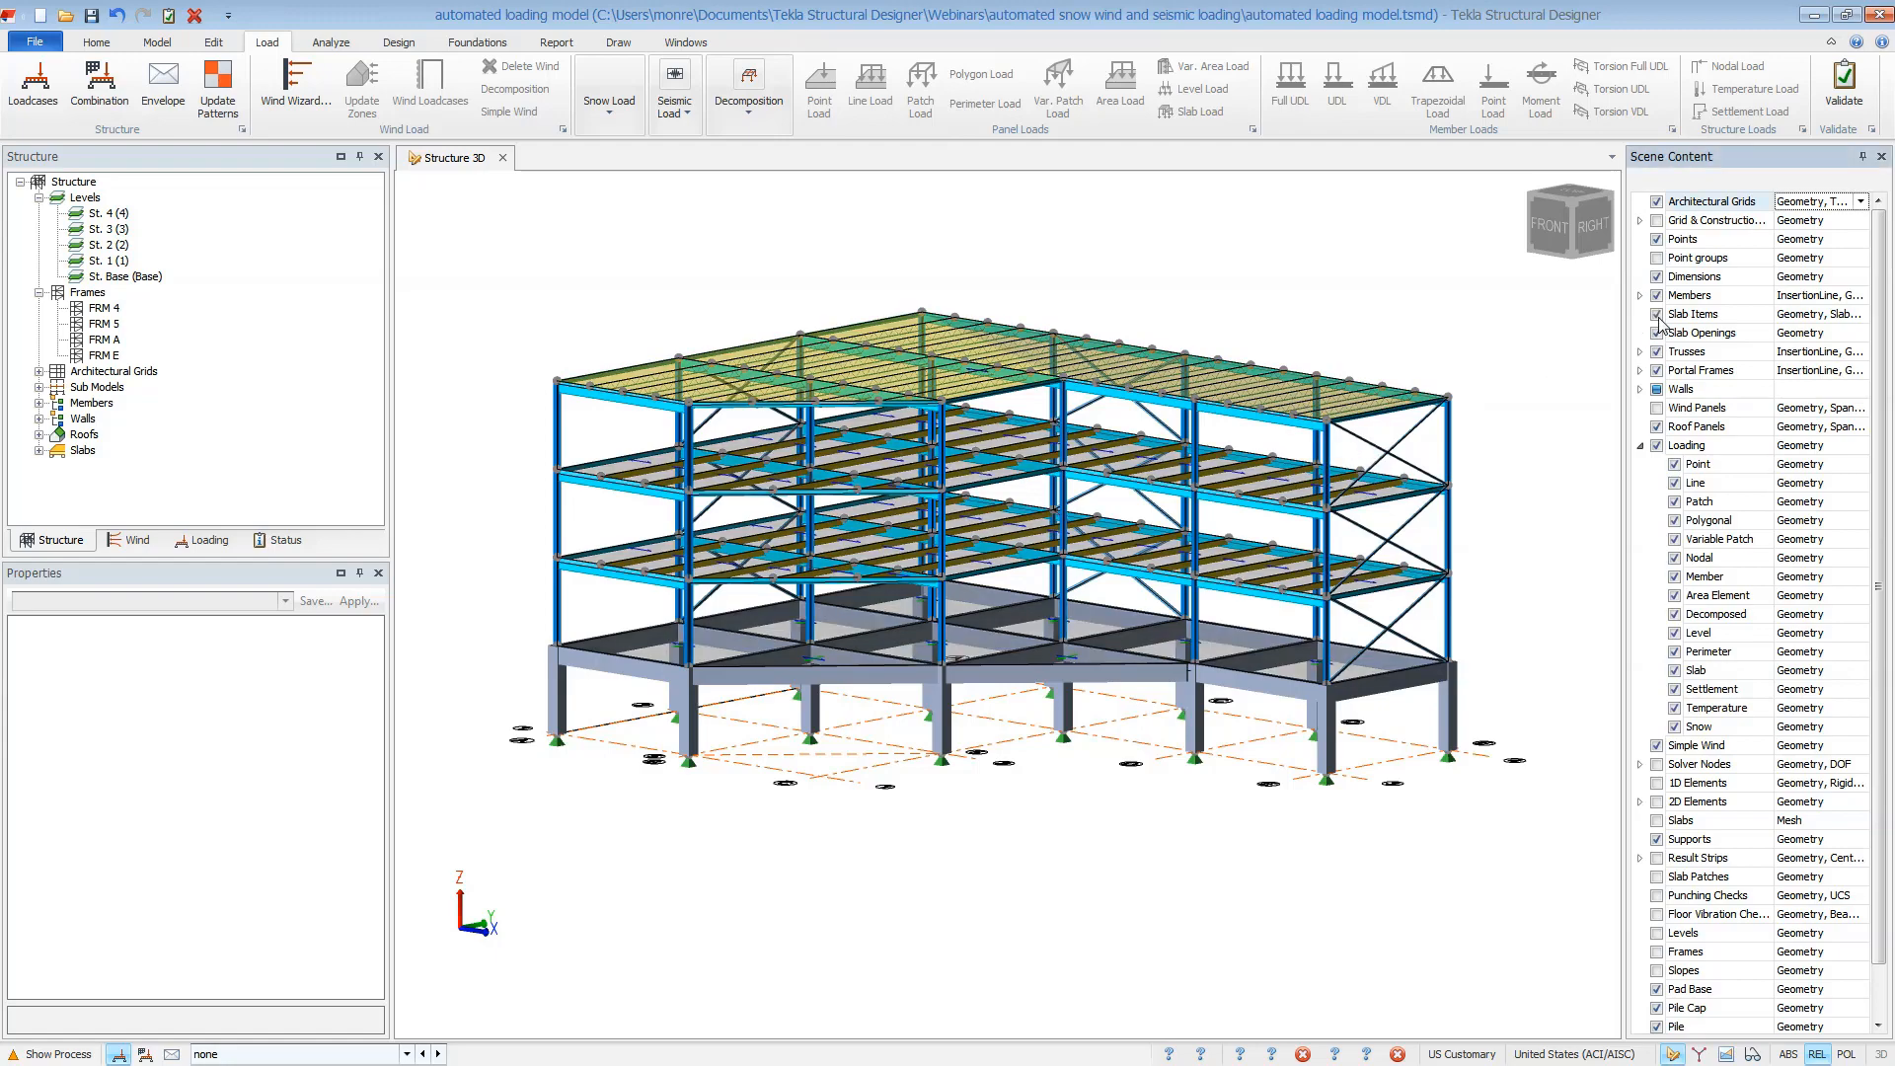
mouse_move(1422, 330)
right_down()
mouse_move(1421, 301)
mouse_move(1431, 347)
right_up()
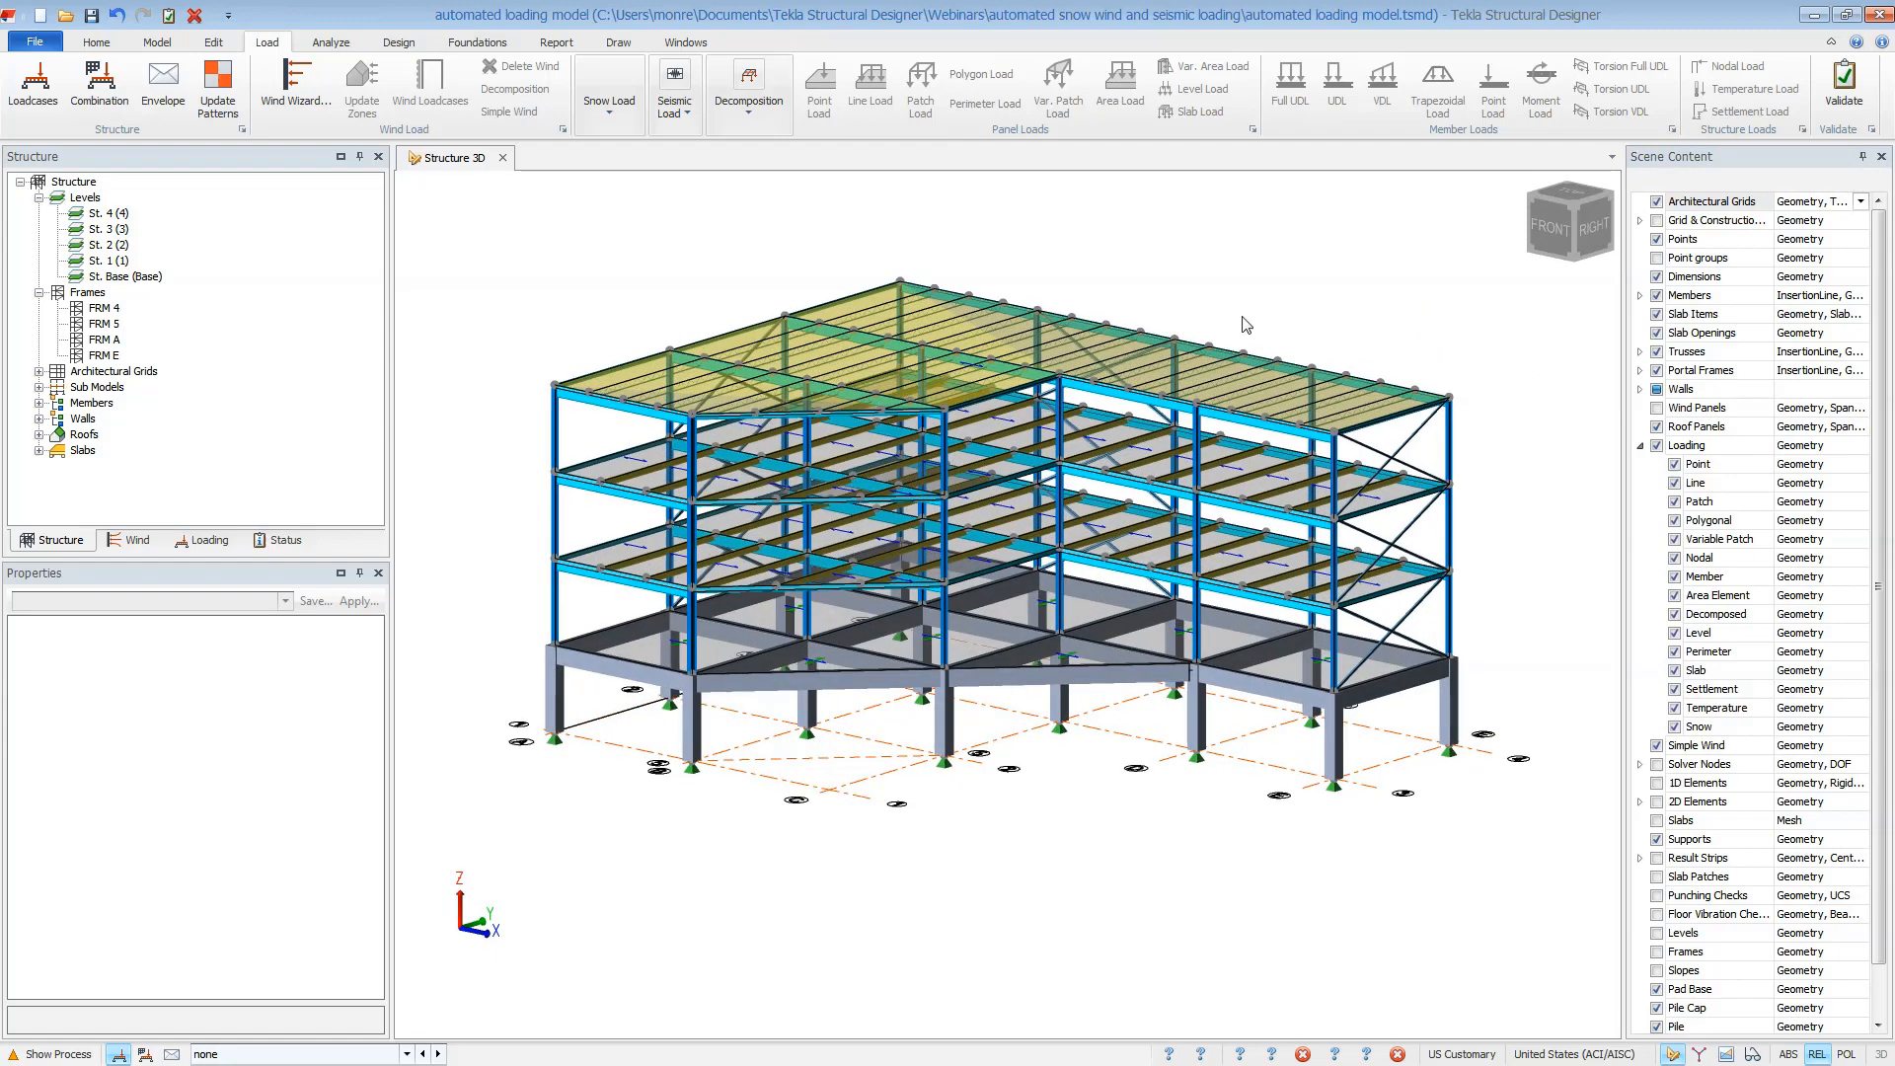
Examine the properties of the top-level slab item and of the overlapping roof panel, including its Decompose only wind setting
click(1106, 354)
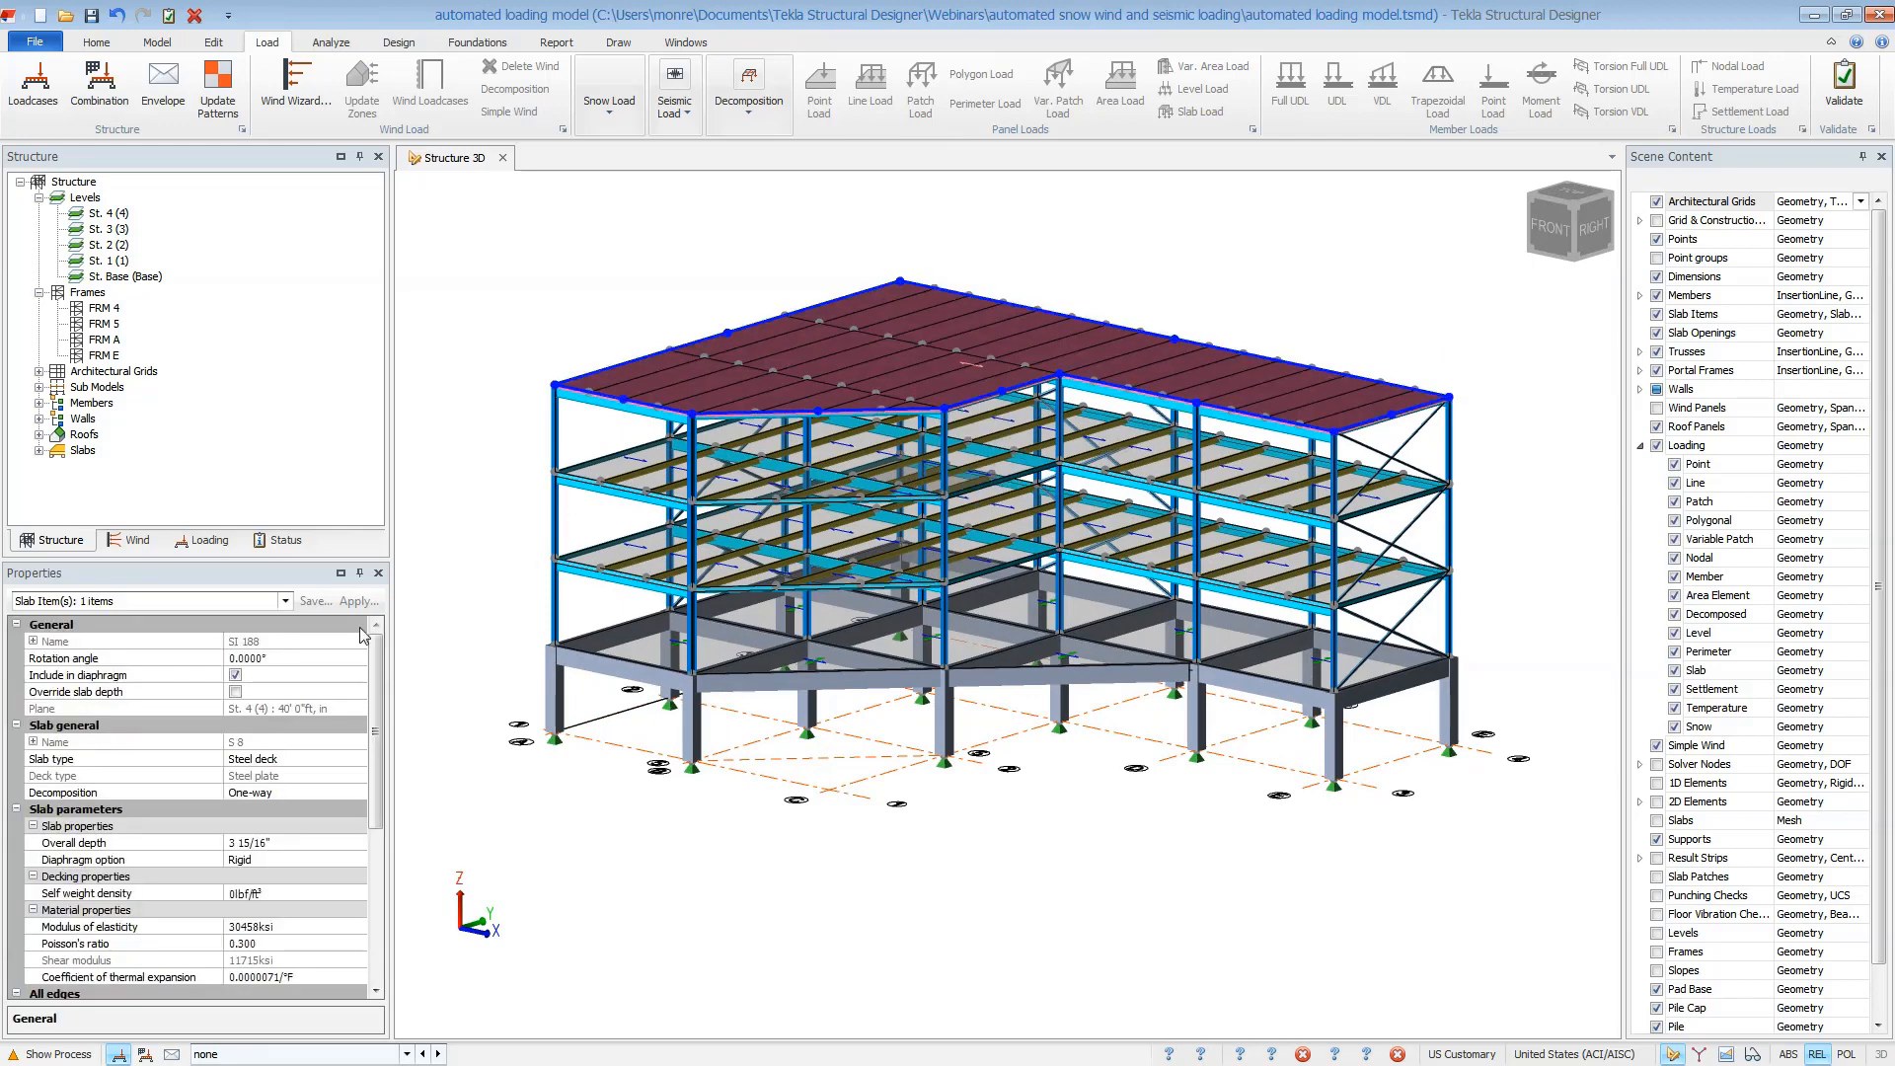
key(Tab)
key(Tab)
click(747, 387)
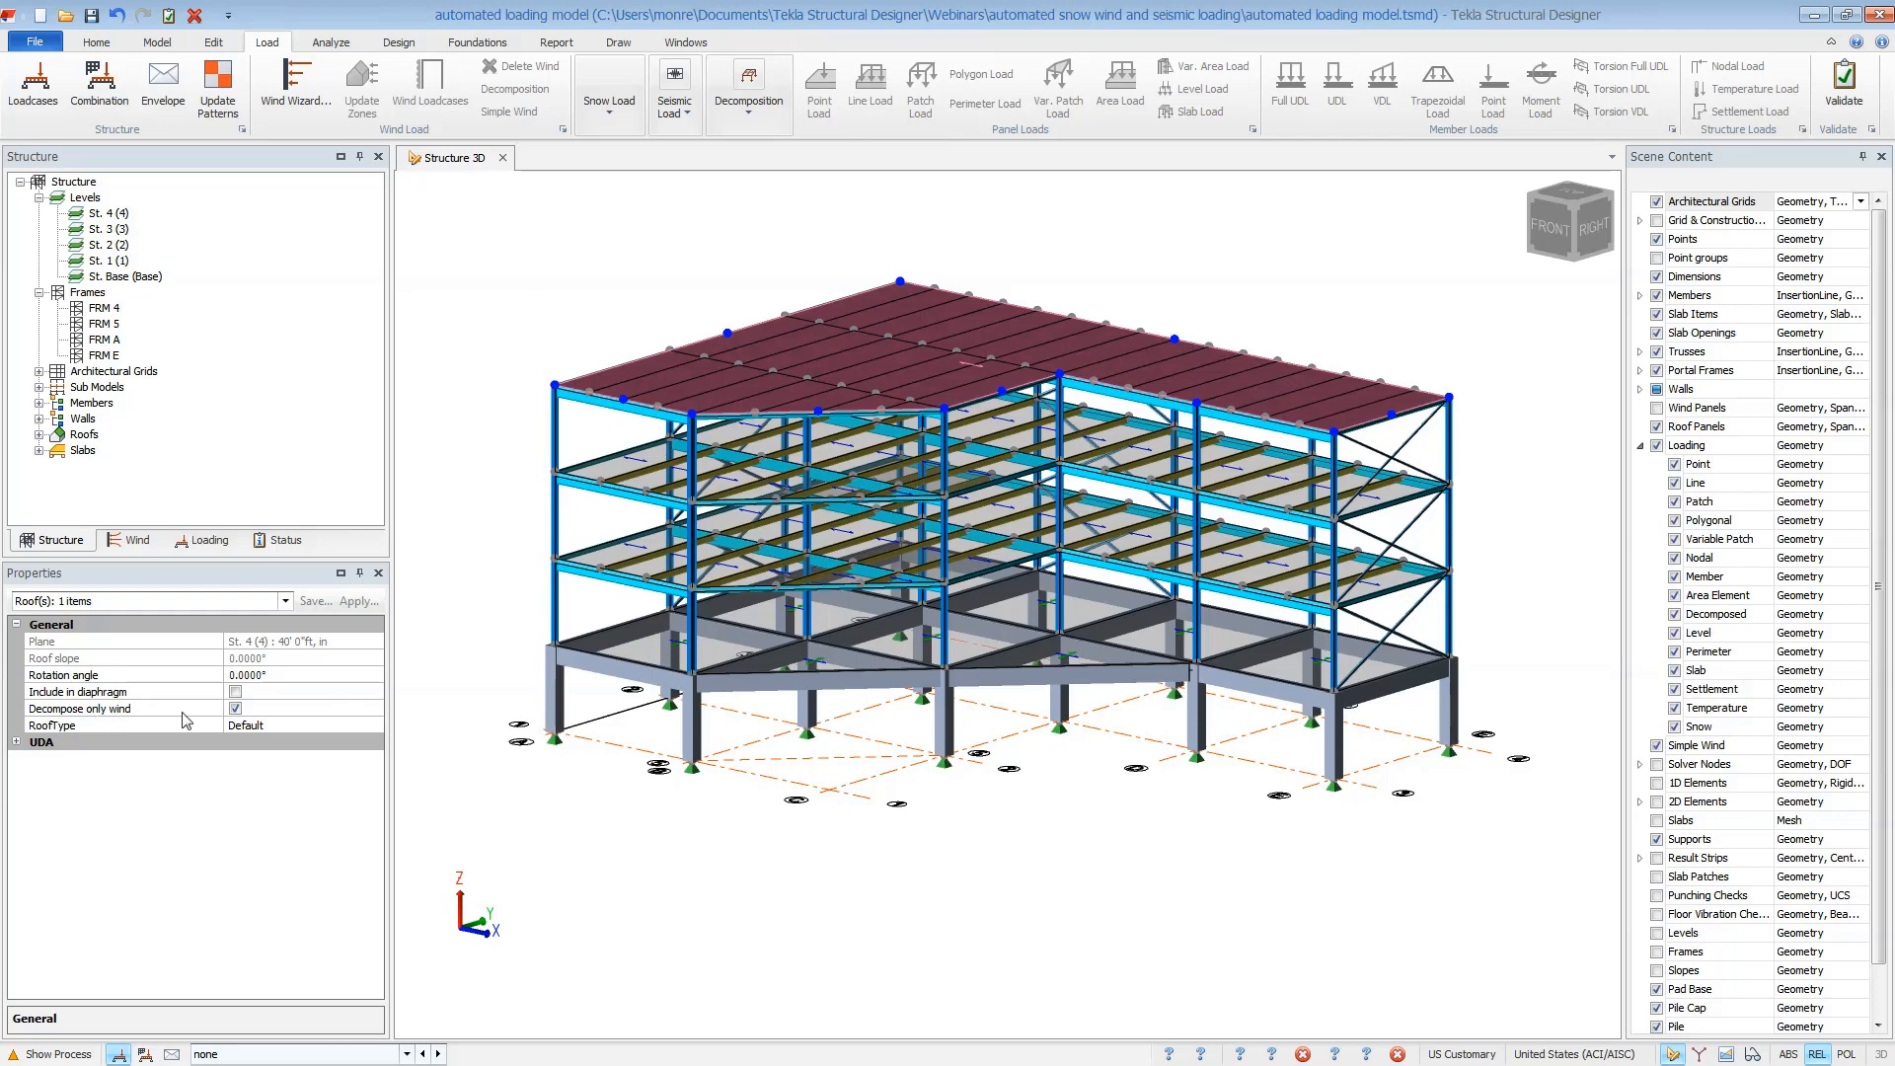
click(497, 455)
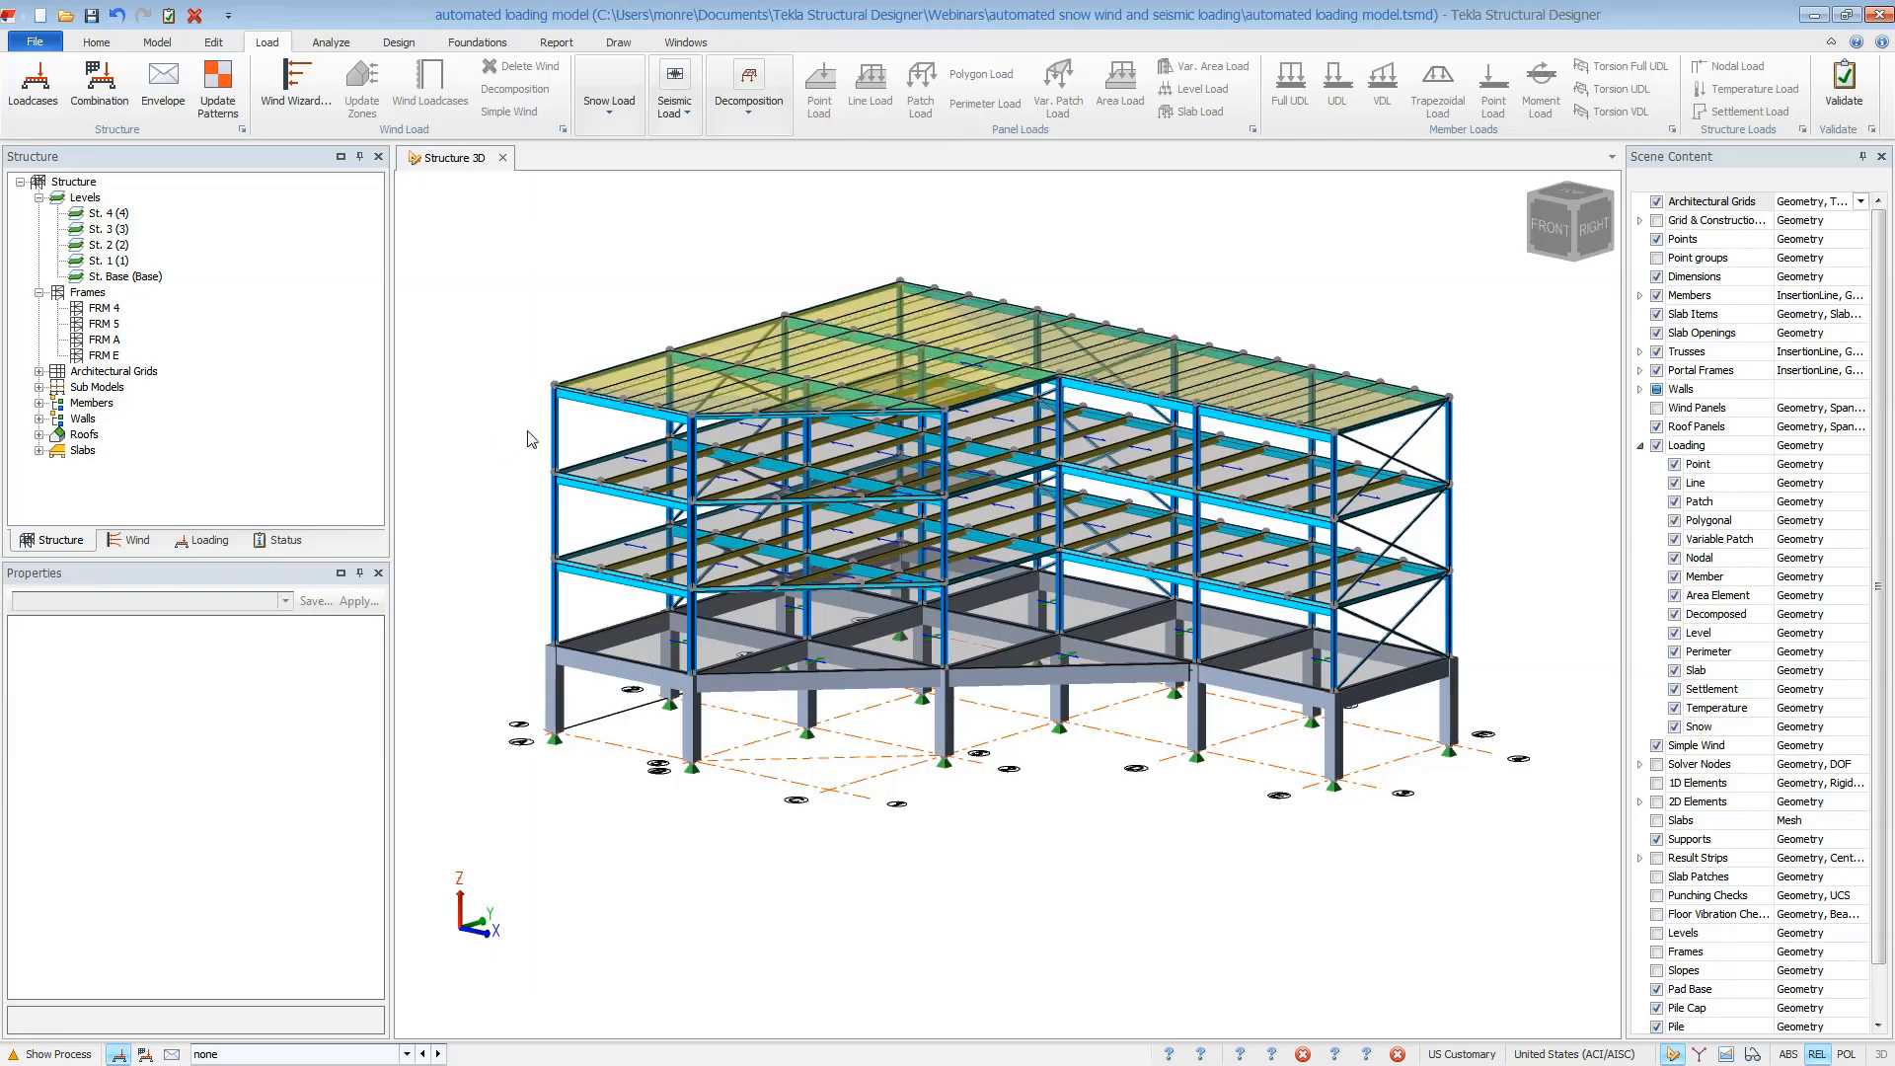
Display the wind panels in the 3D view and look over the building's wall faces
click(1657, 408)
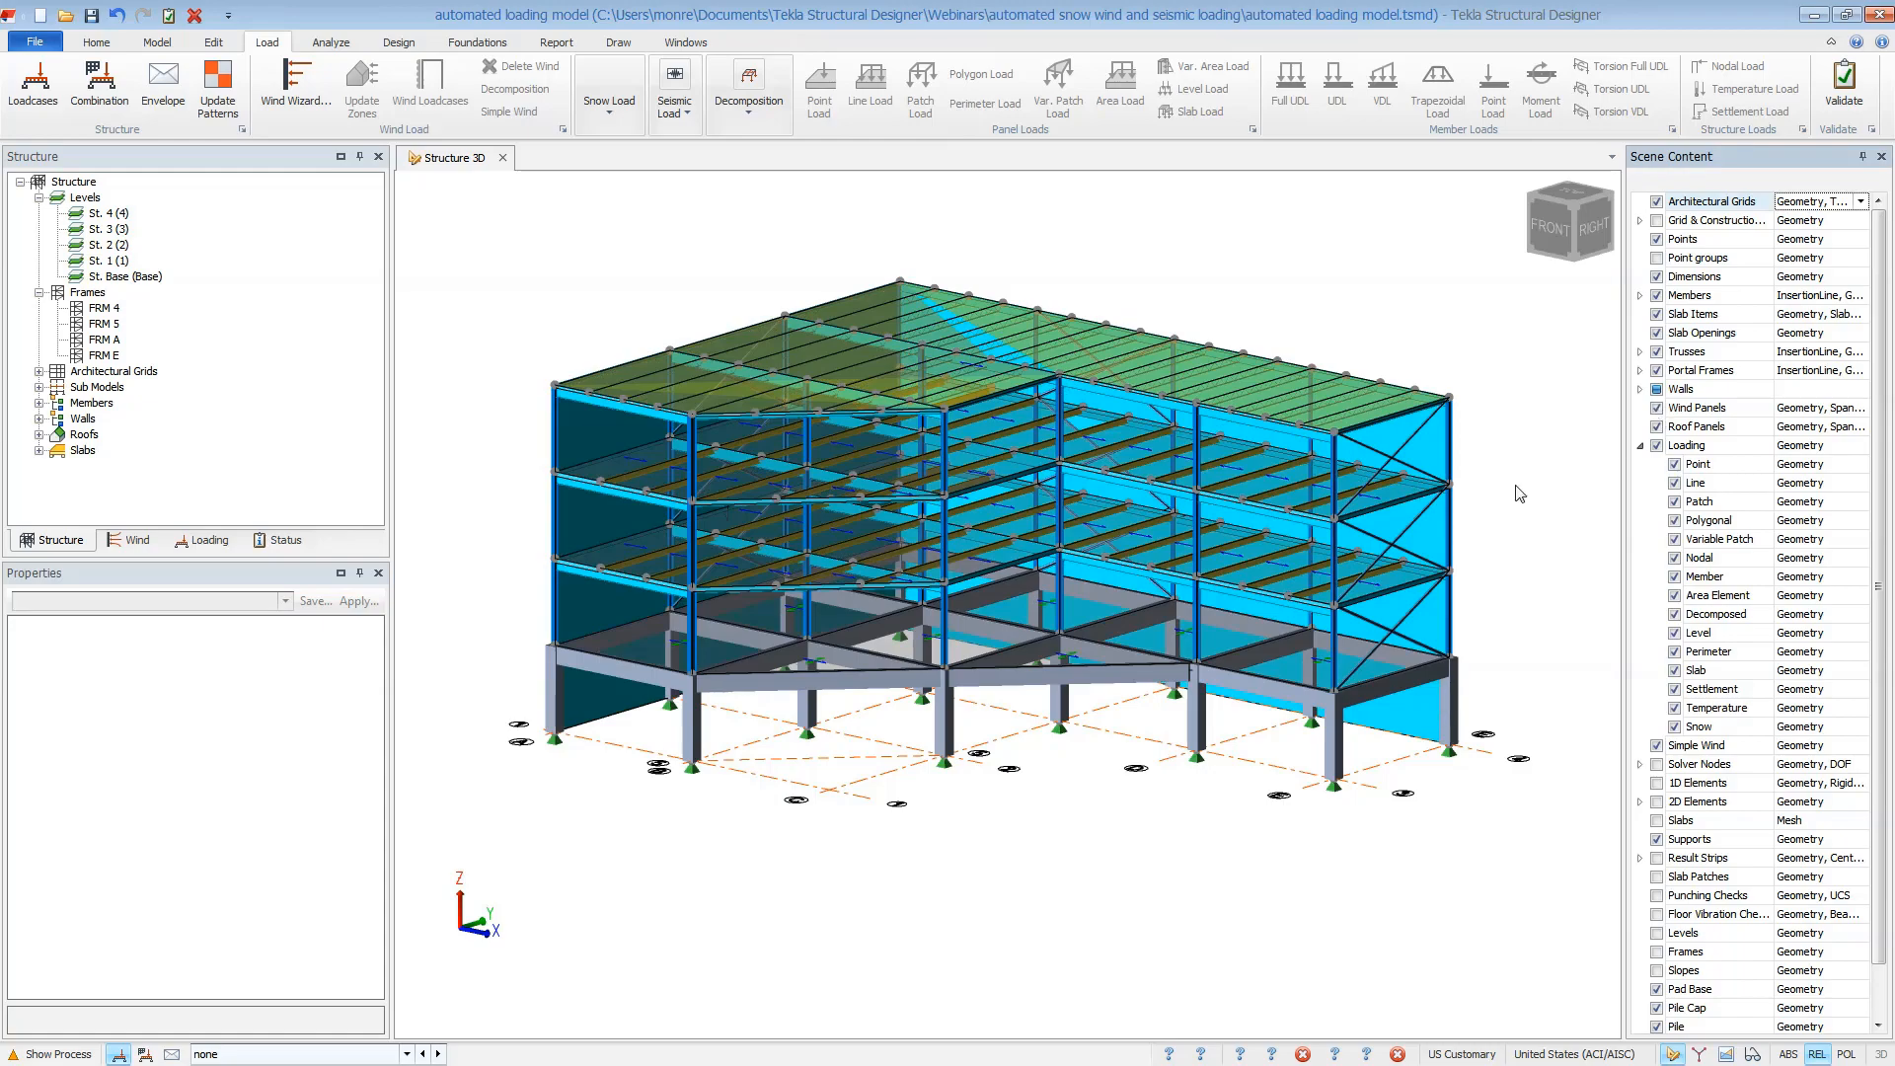
right_drag(1514, 484, 1516, 416)
right_drag(604, 643, 688, 723)
middle_drag(1107, 751, 1051, 660)
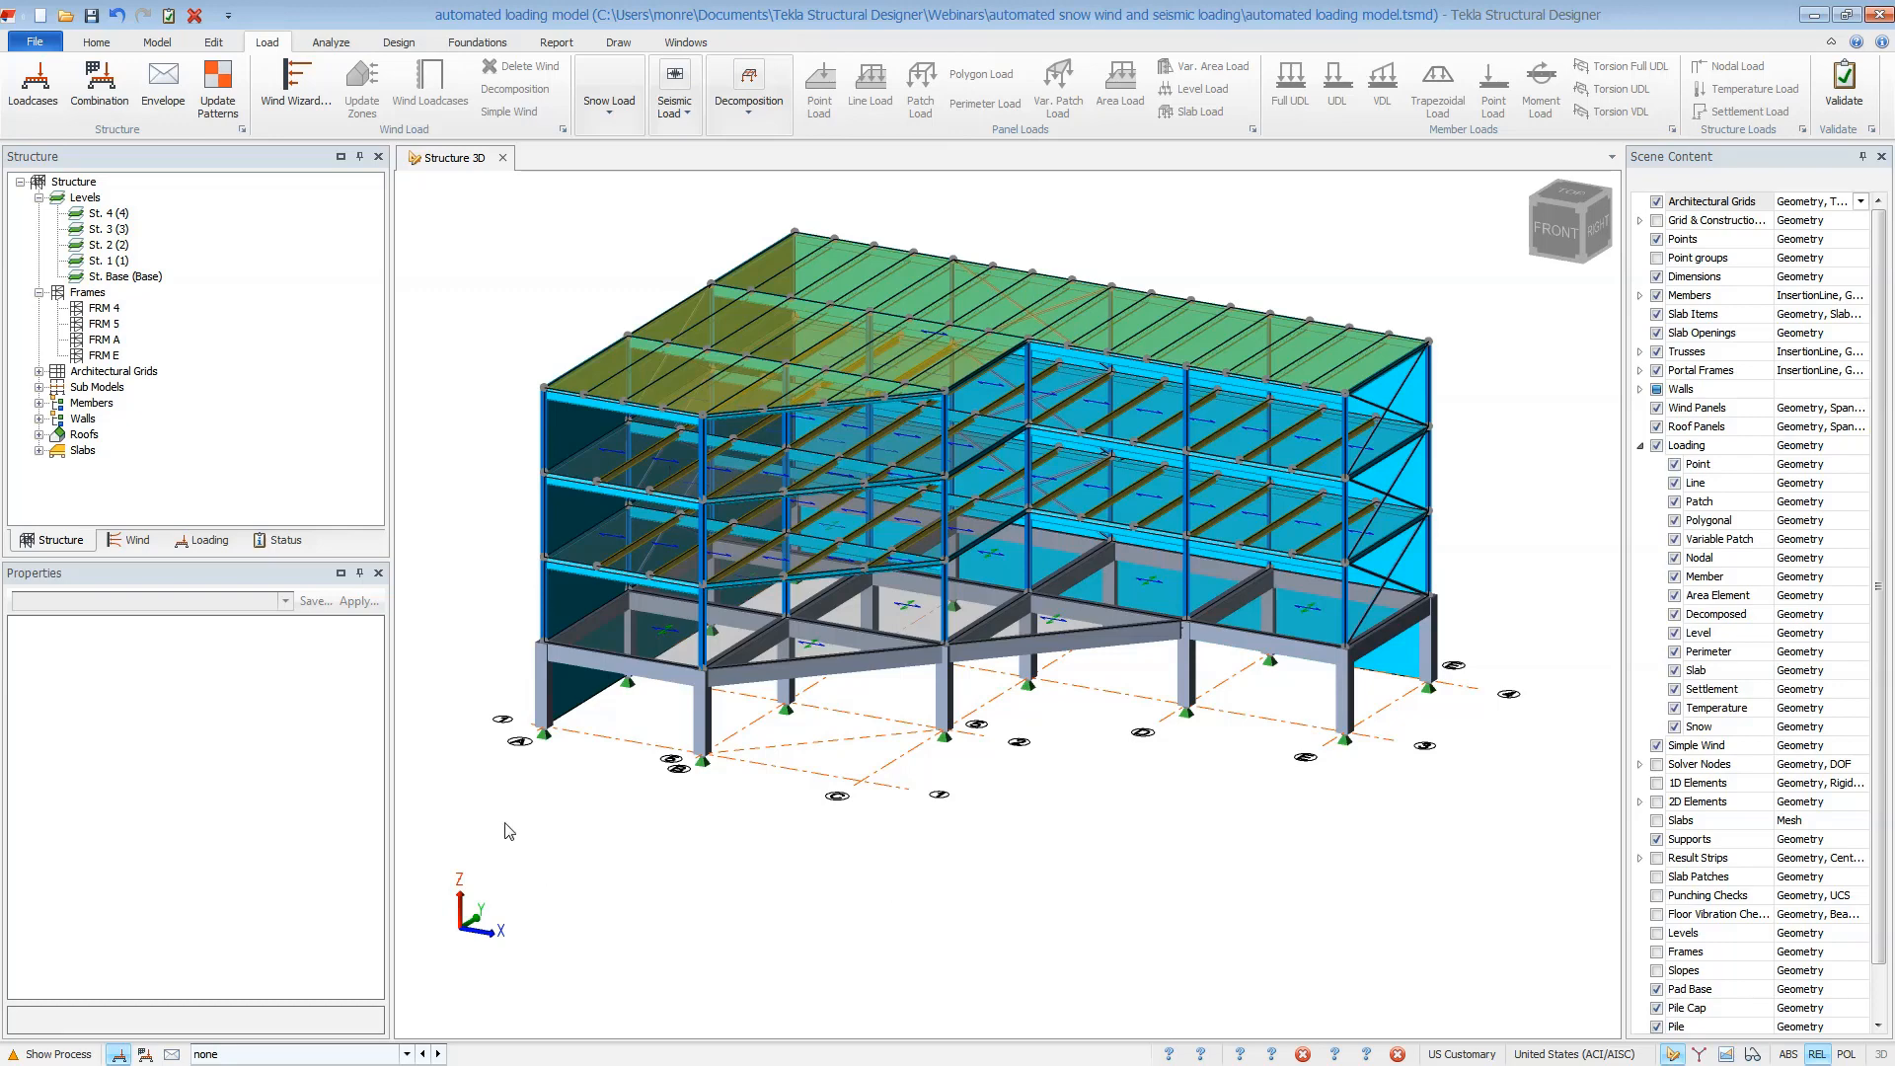
Open the St. Base (Base) 2D view and extend grid line 1 past the position of grid line E
double_click(158, 280)
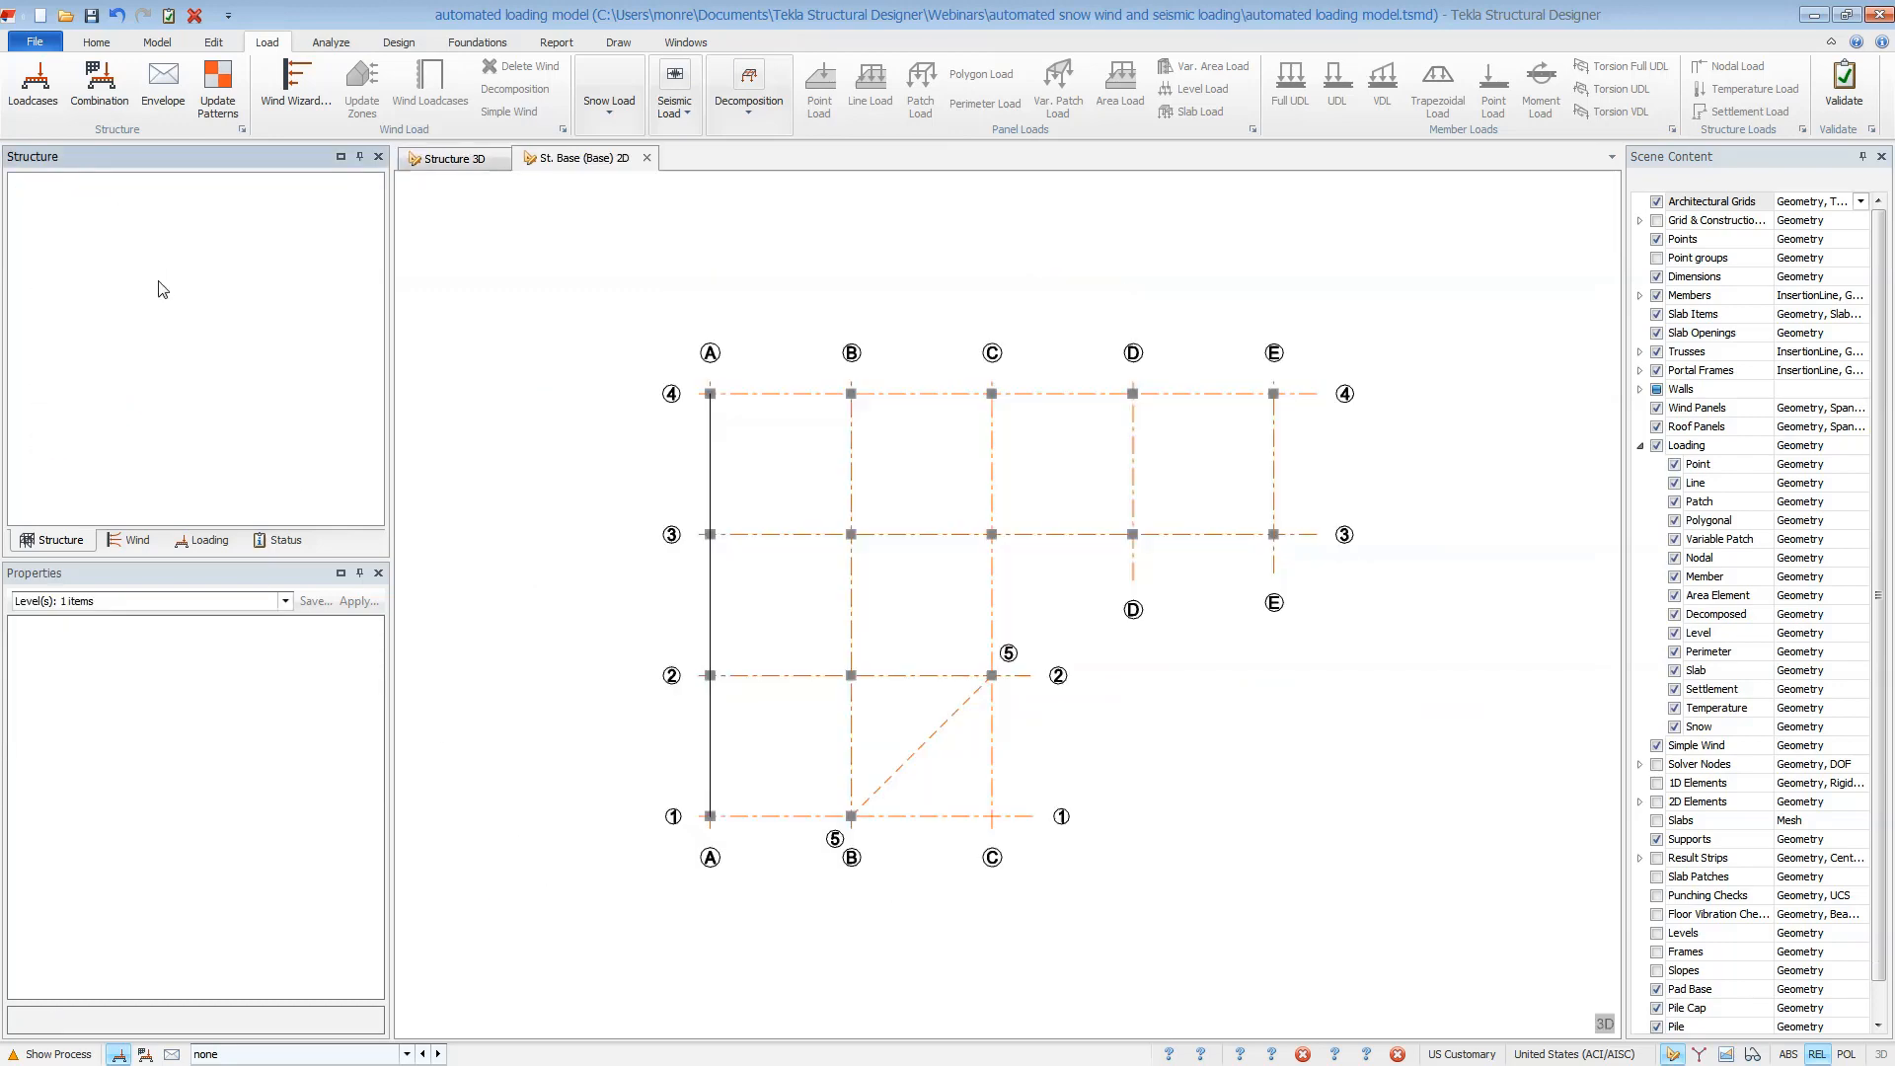
click(1016, 815)
click(1034, 819)
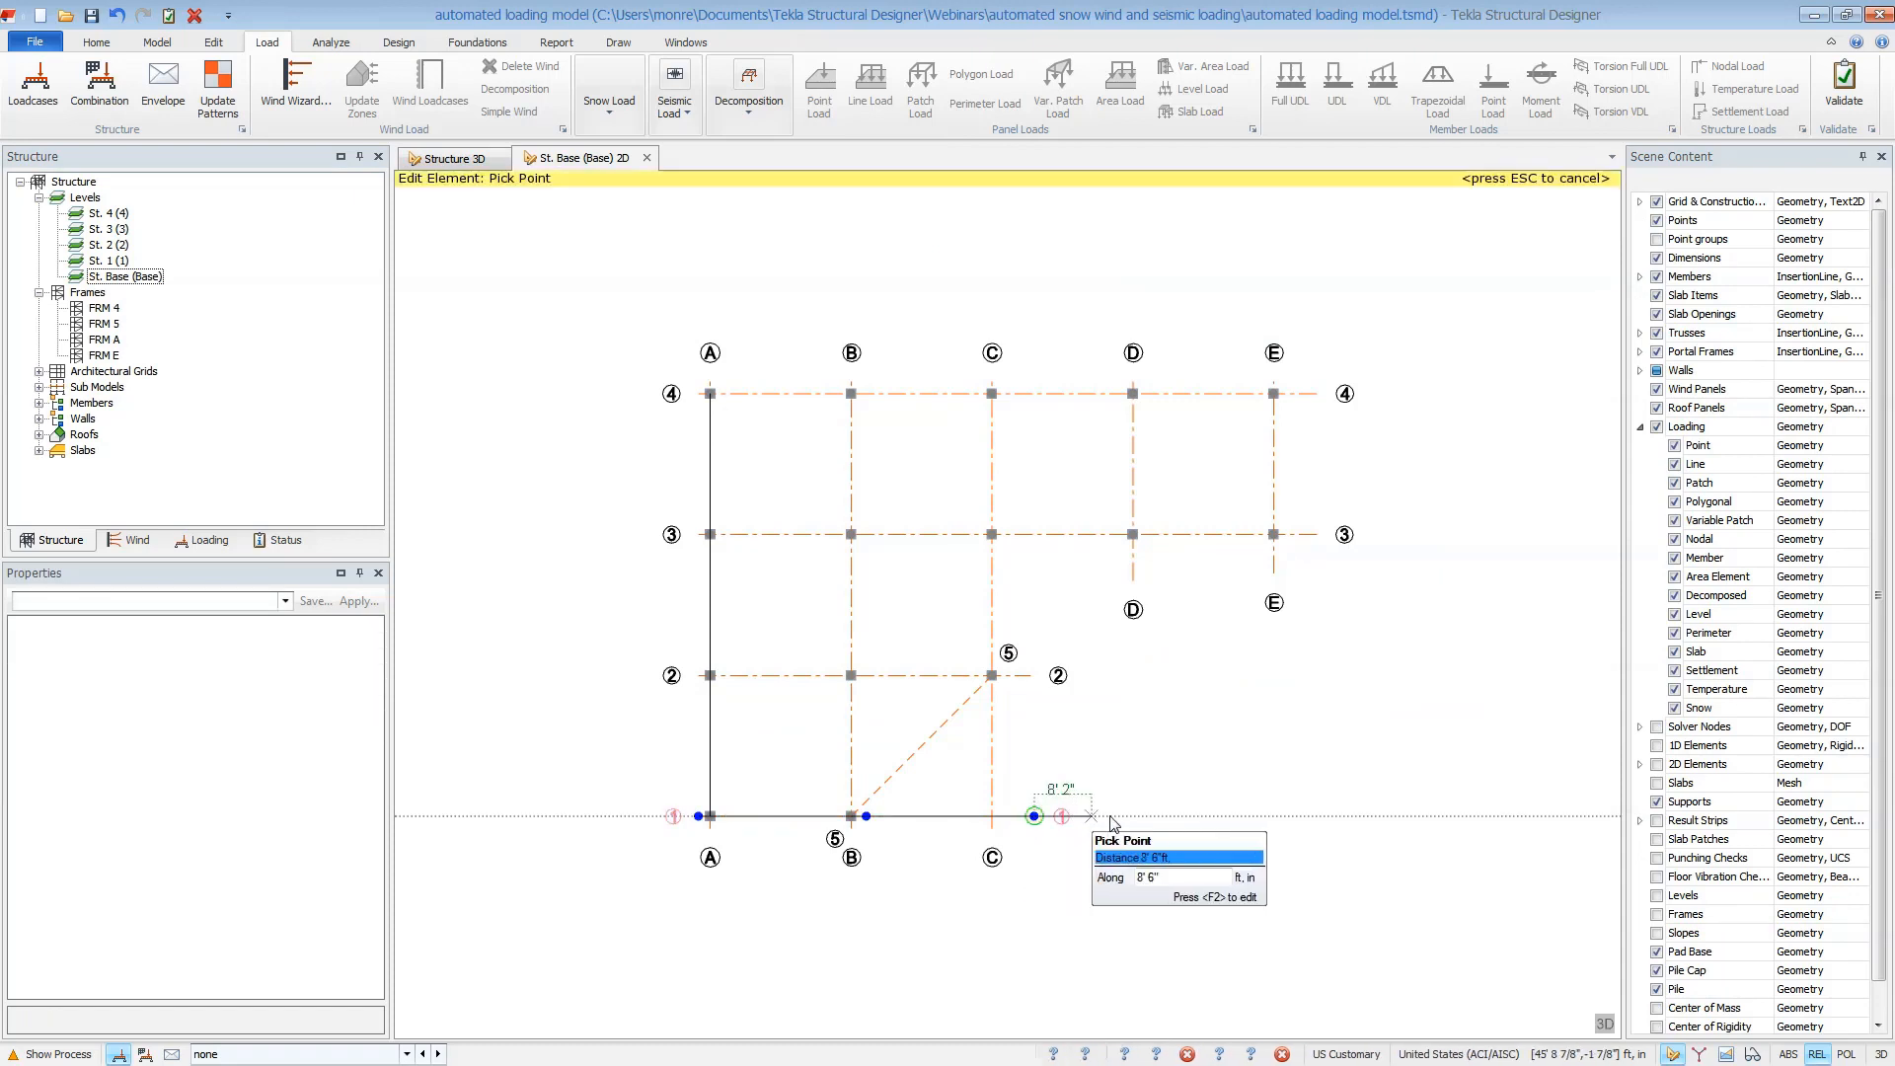
click(1350, 817)
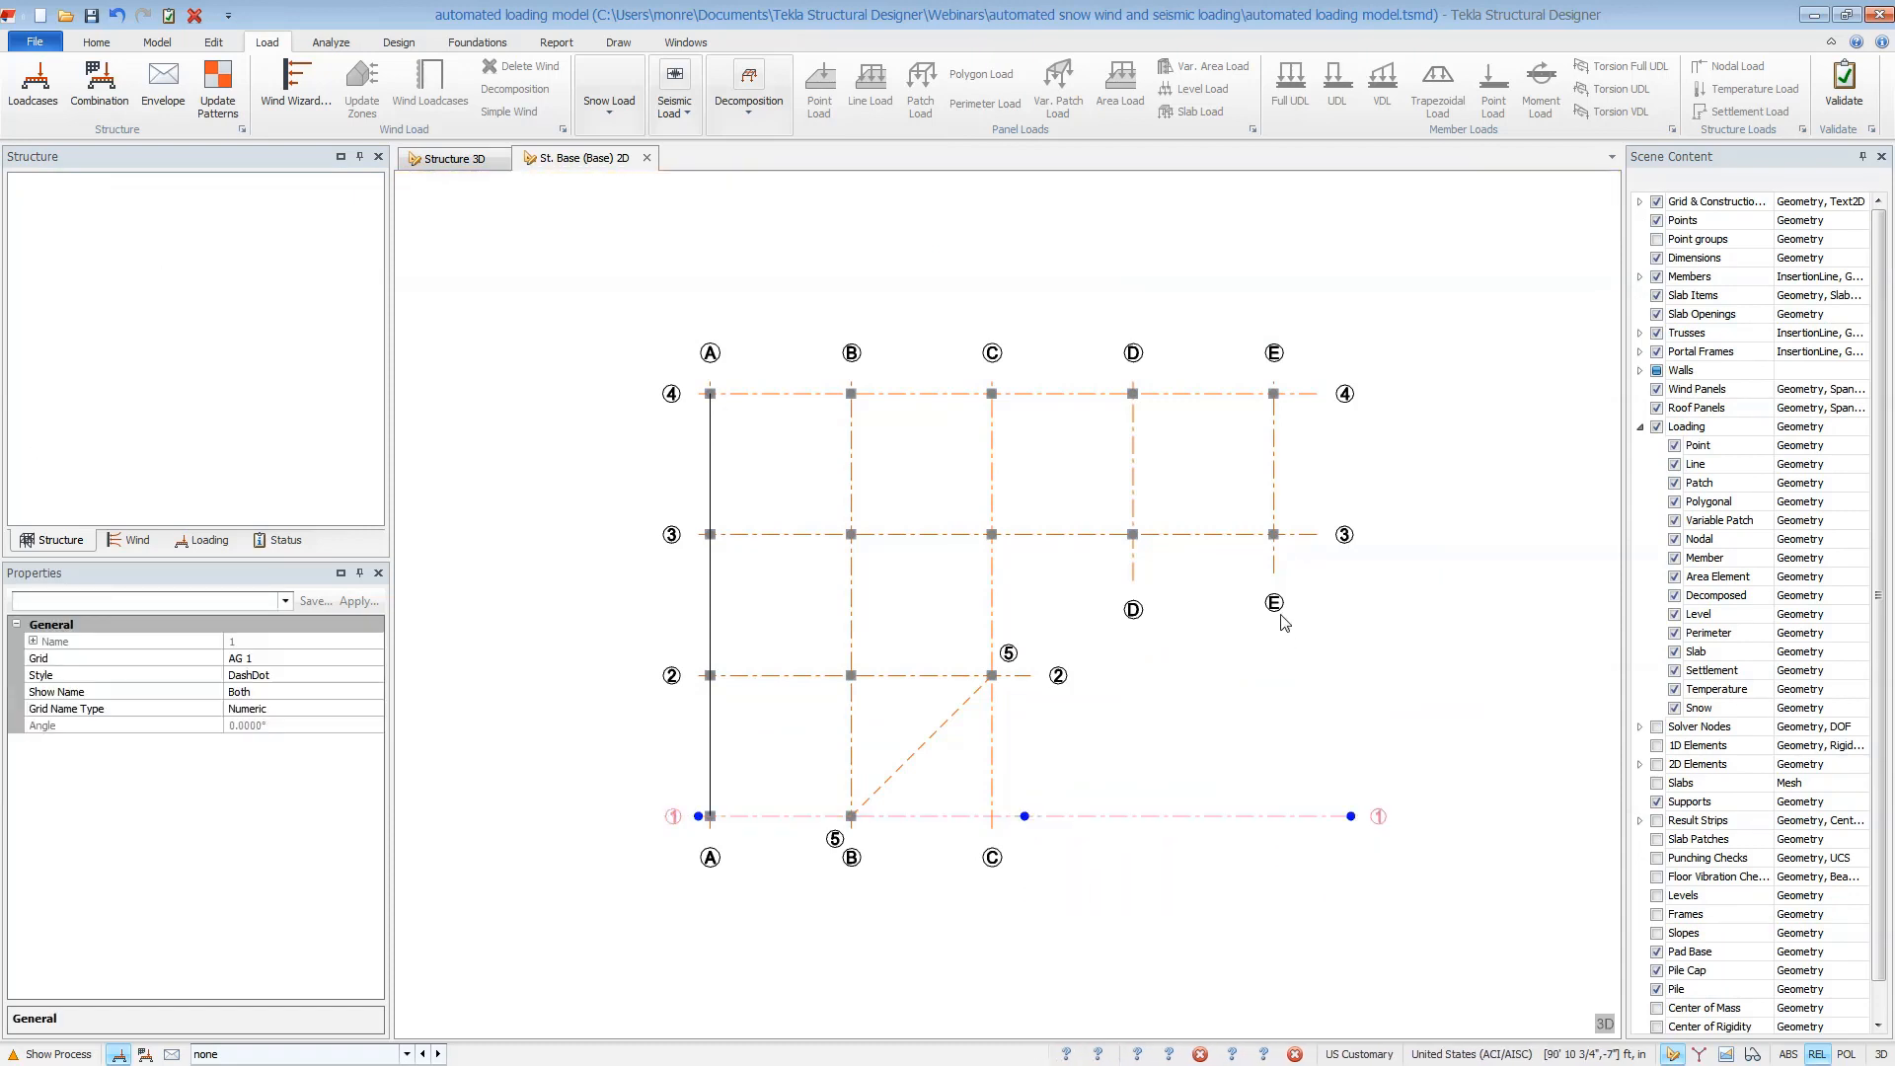
Extend grid line E in the base plan so that it crosses grid line 1
click(1278, 569)
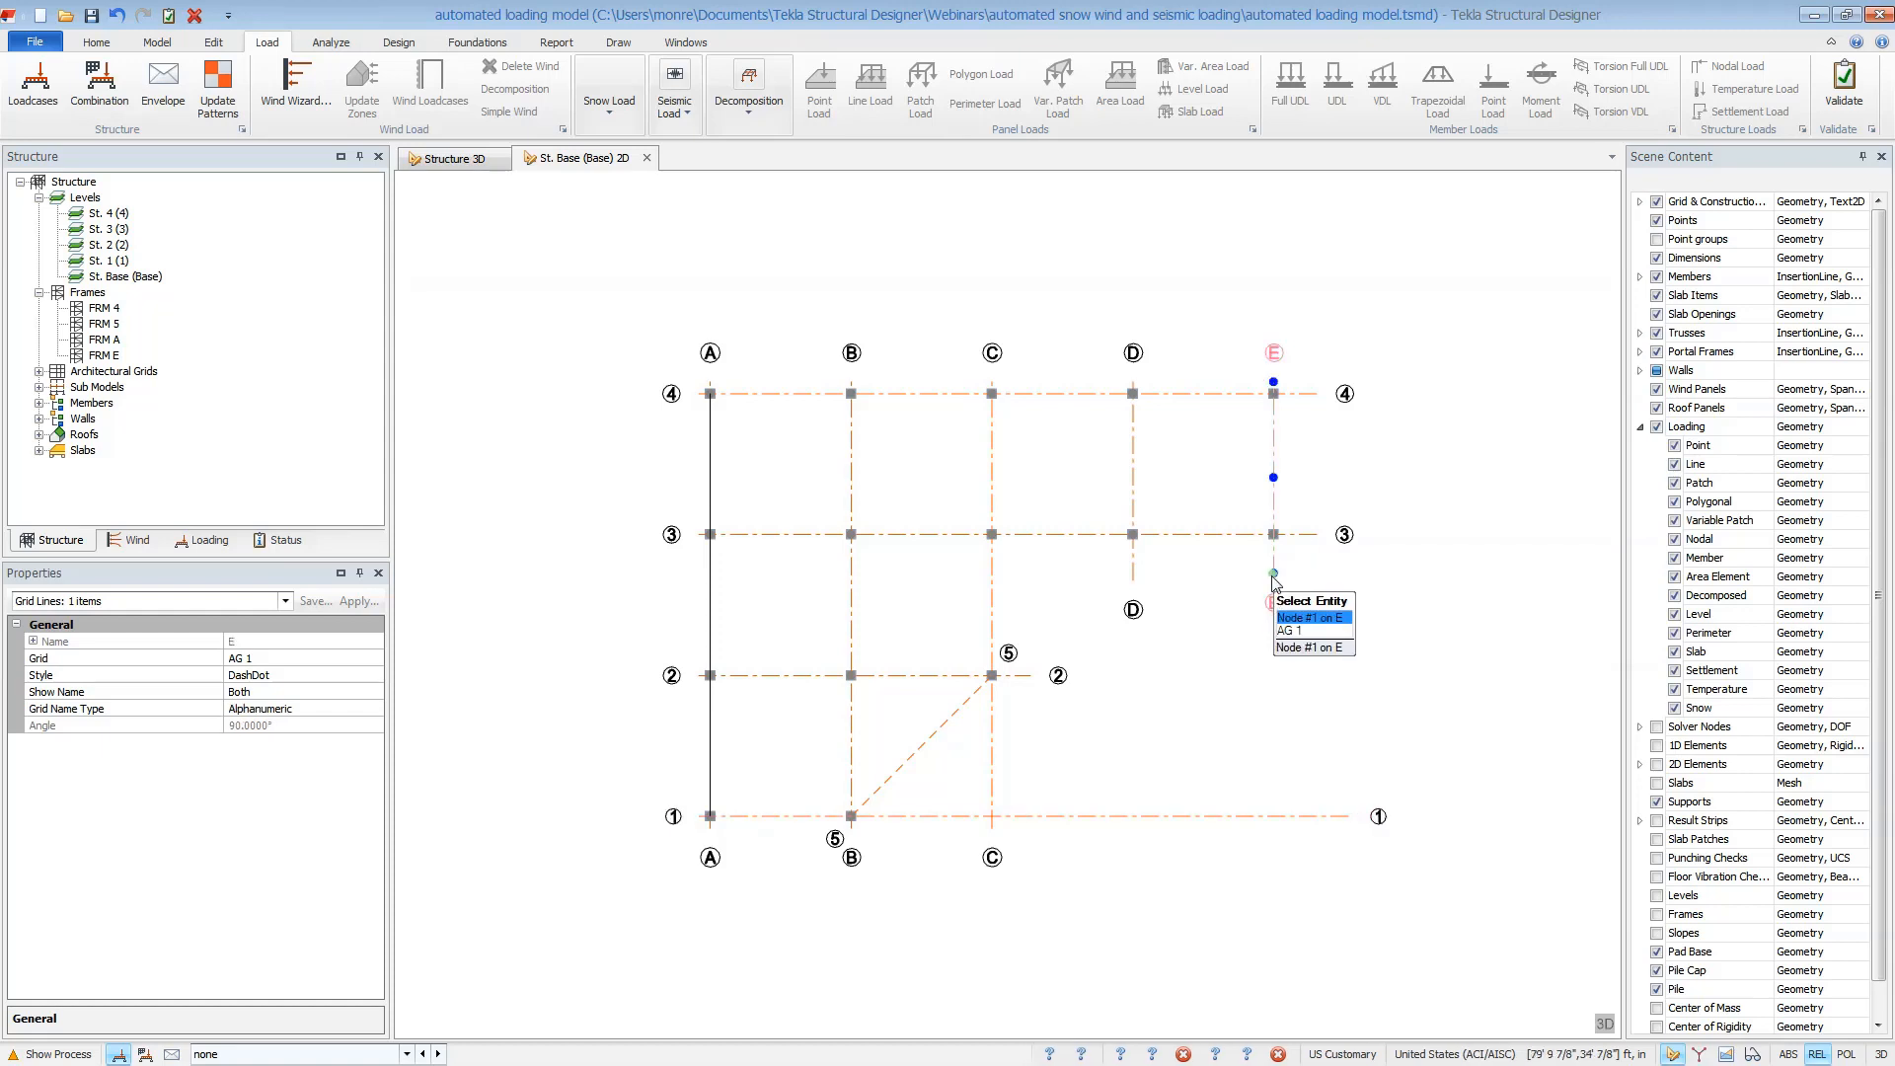
click(1273, 574)
click(1274, 836)
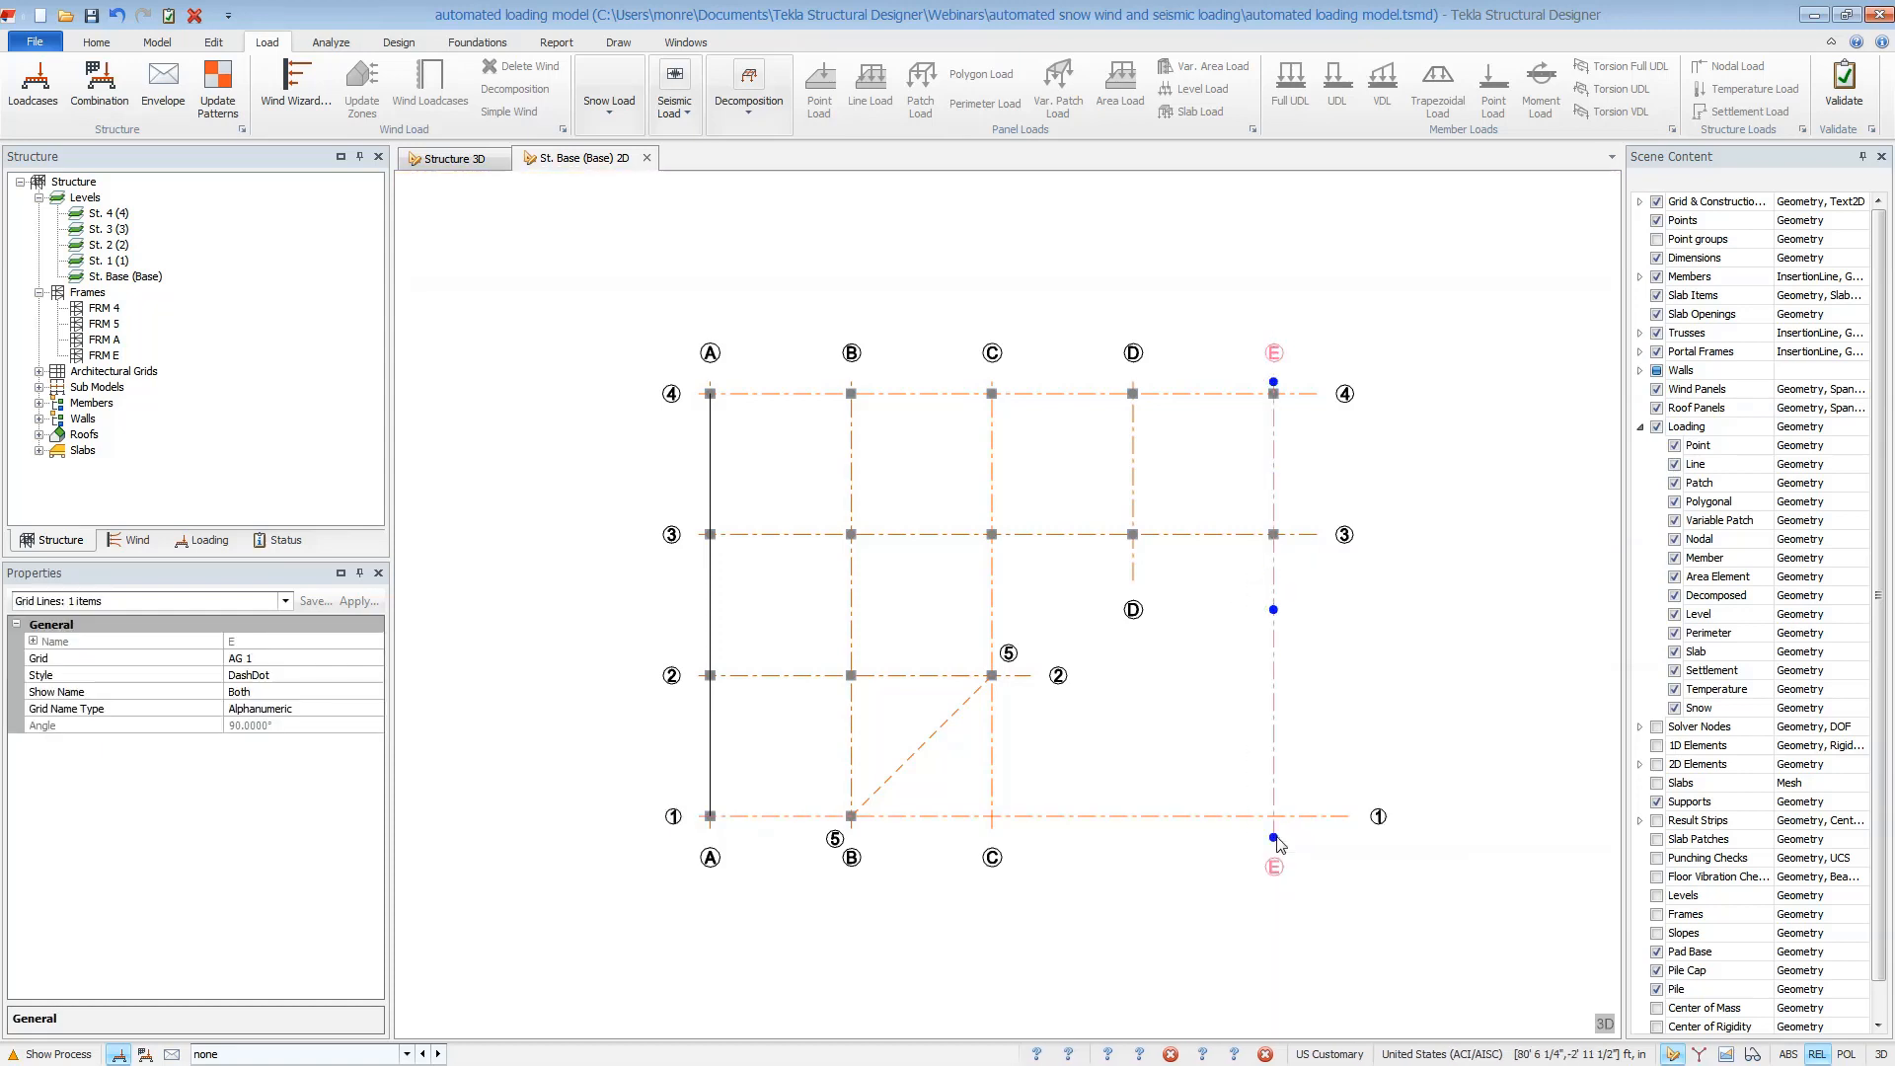
click(574, 481)
Check the St. 4 (4) level's grid display settings and show the grid and construction lines in the 3D view
click(109, 213)
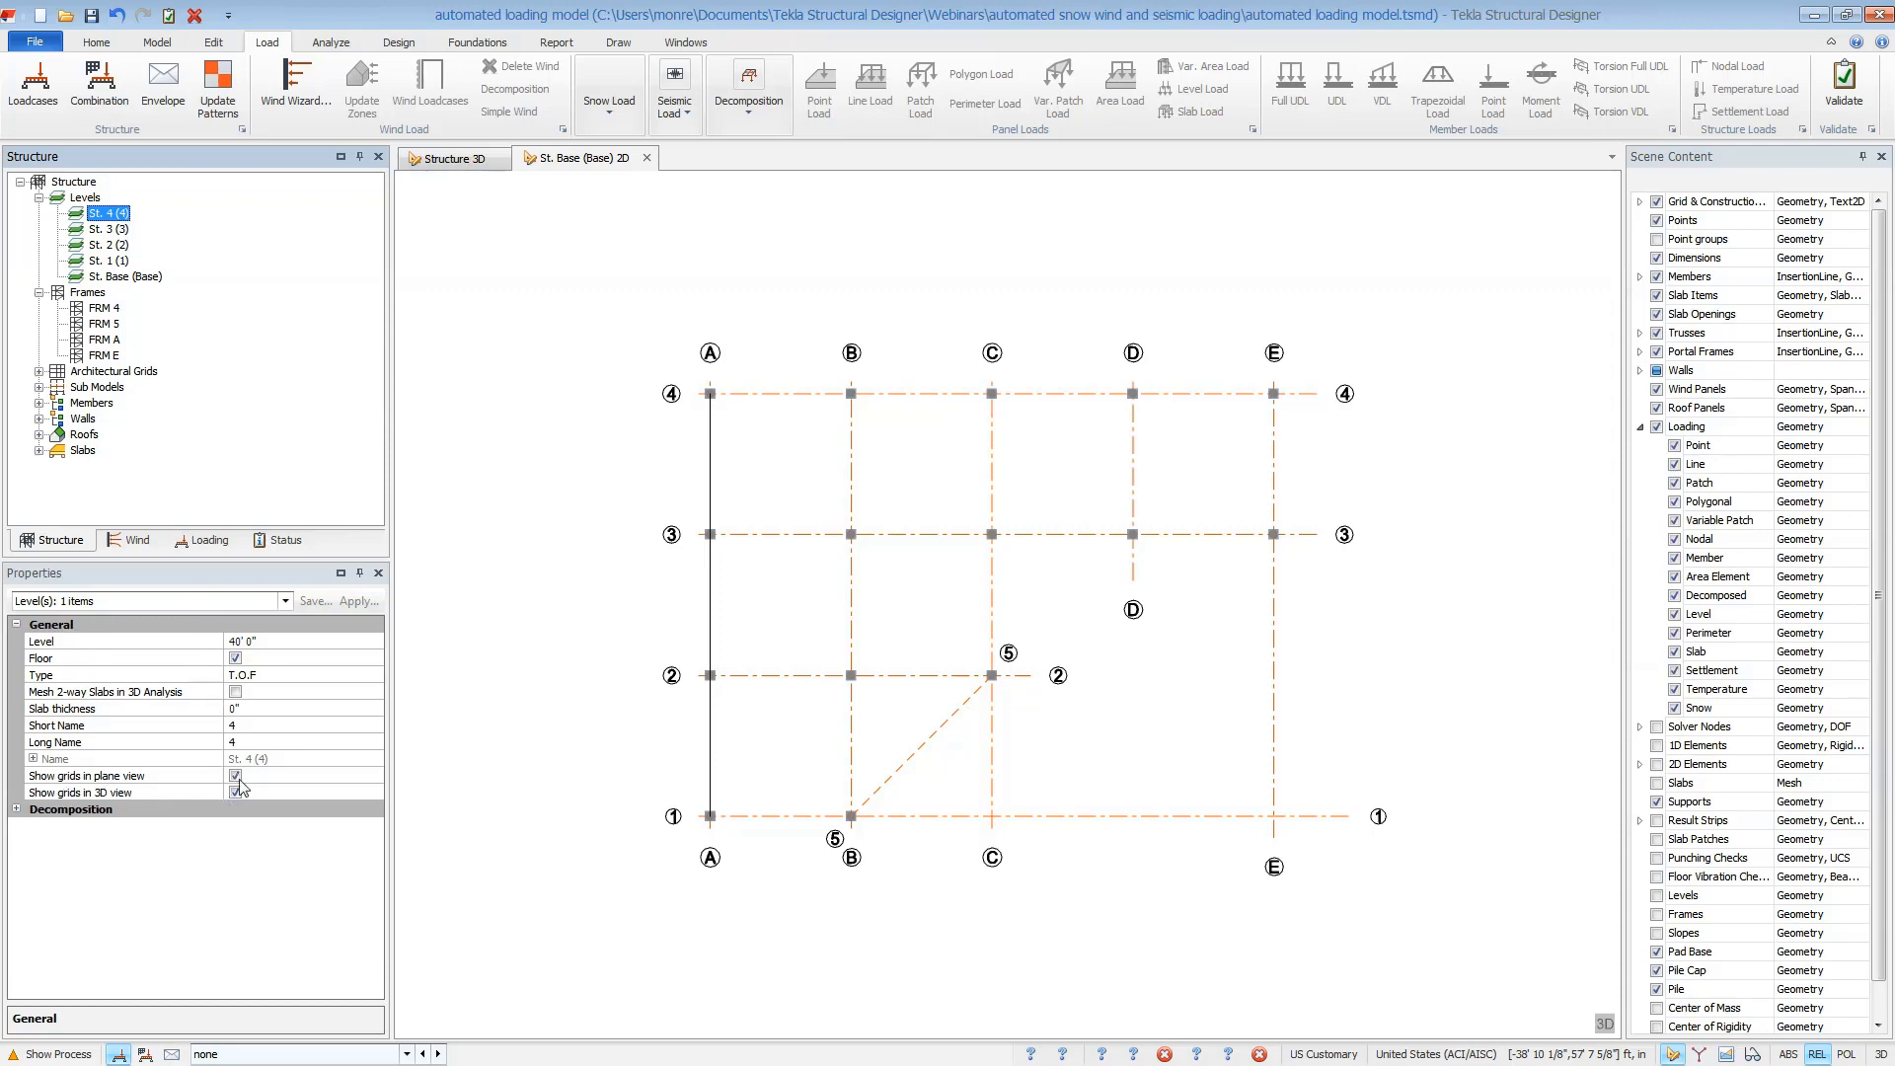
click(456, 157)
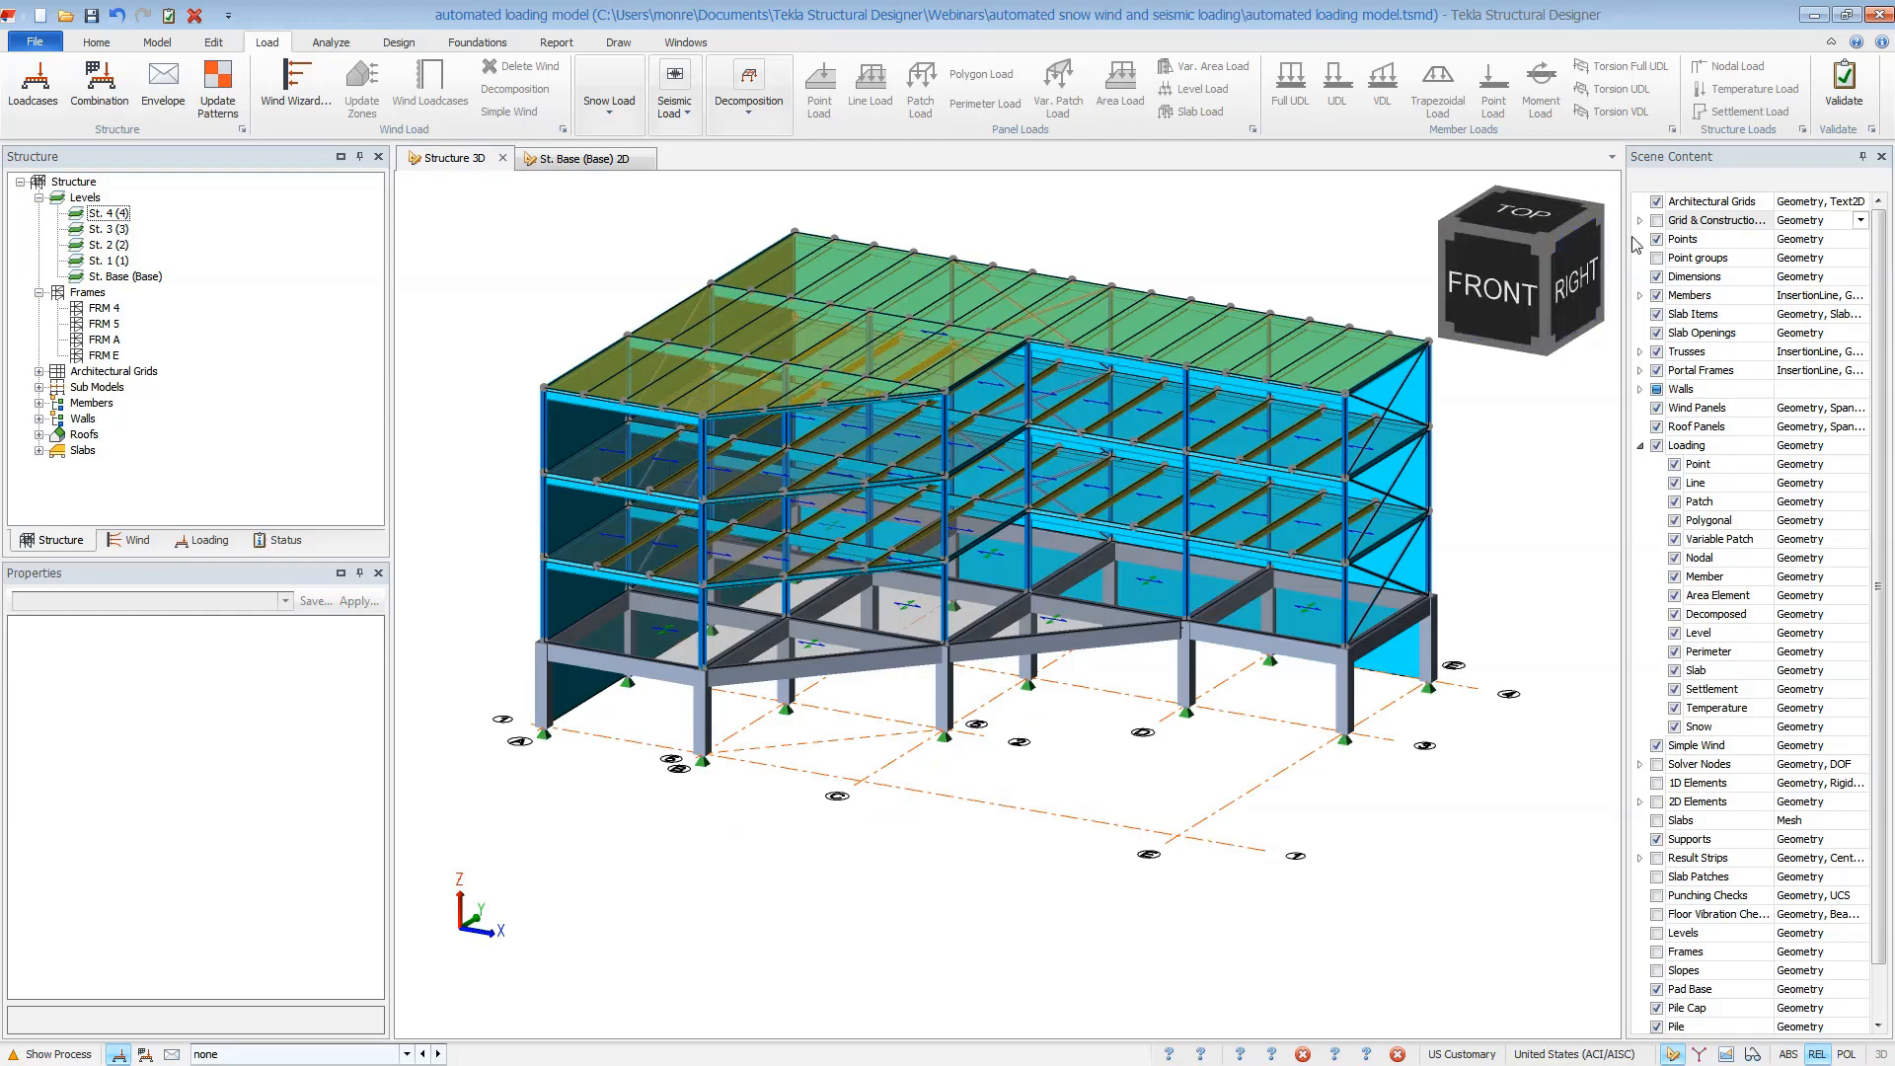
click(1658, 222)
right_drag(1536, 478, 878, 281)
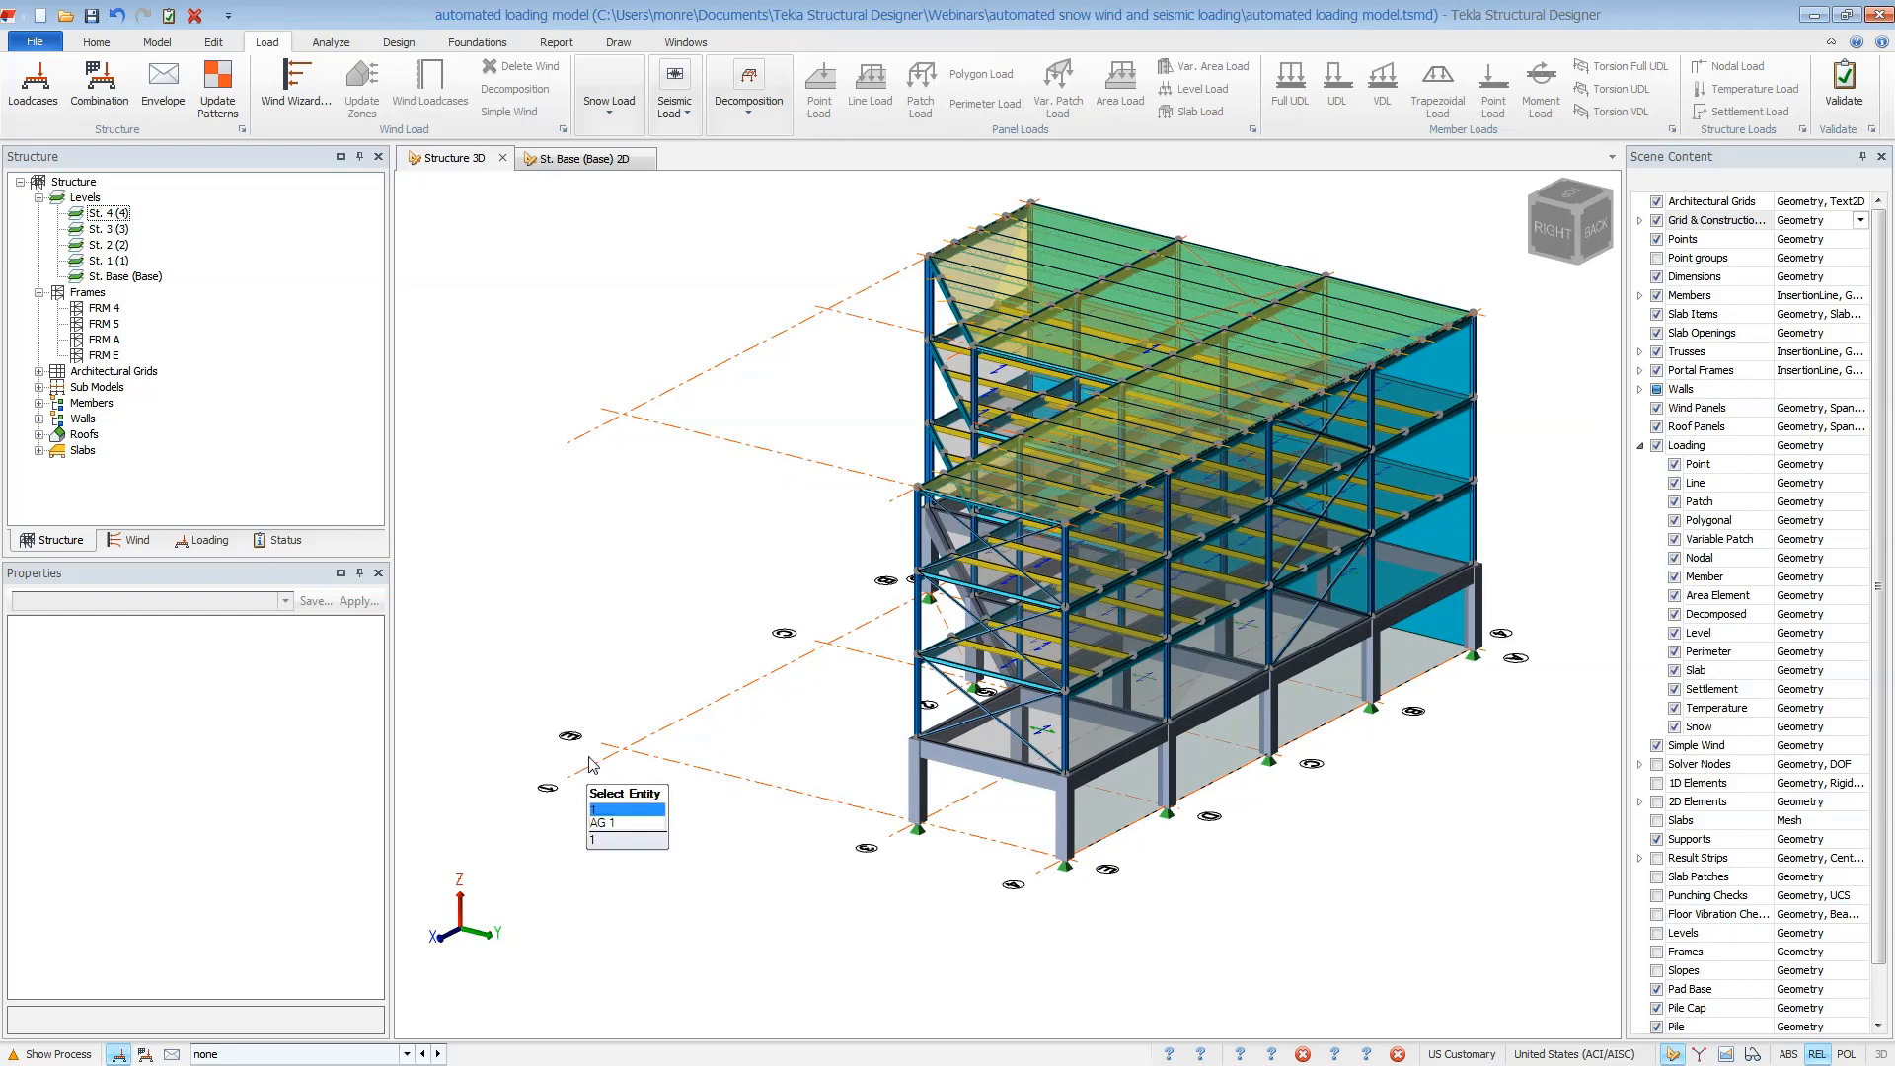
Create a wind wall panel along grid line 1 between grids A and E, from the base up to St. 4 (4)
click(157, 42)
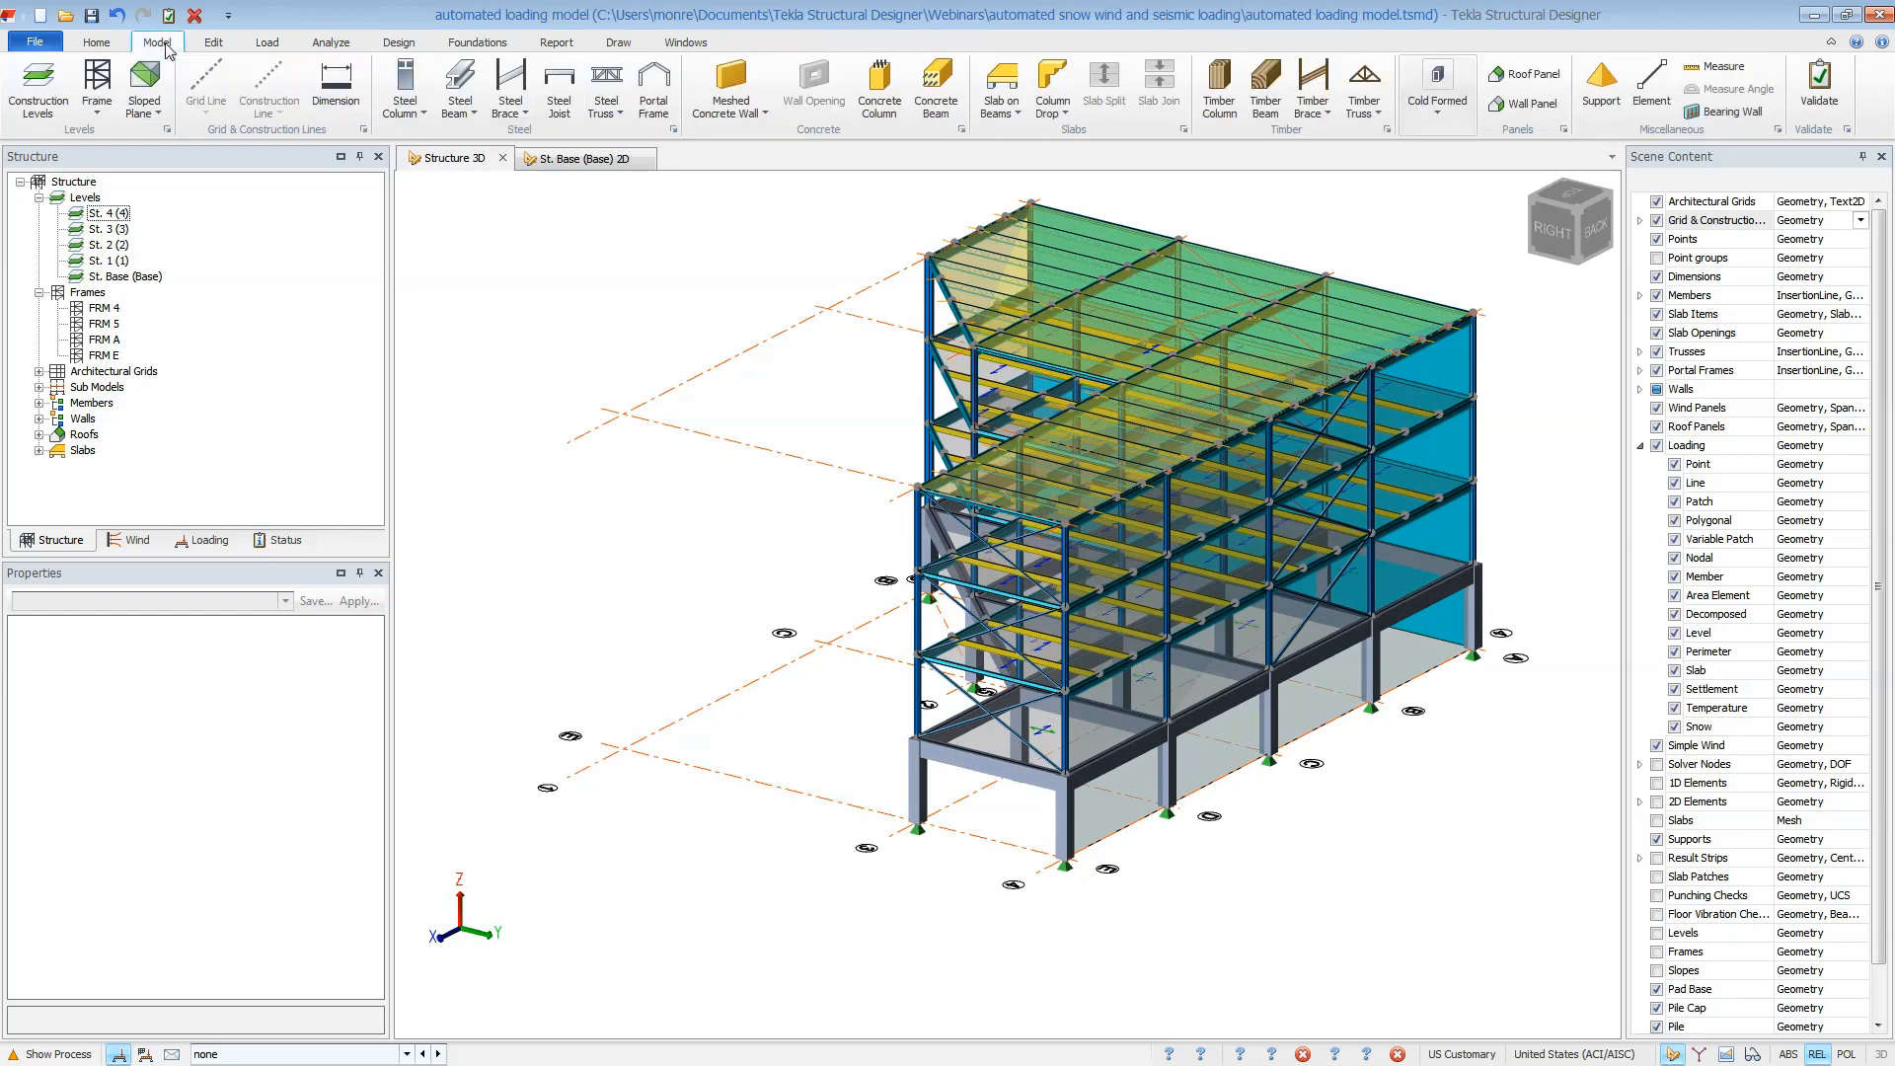
click(1531, 104)
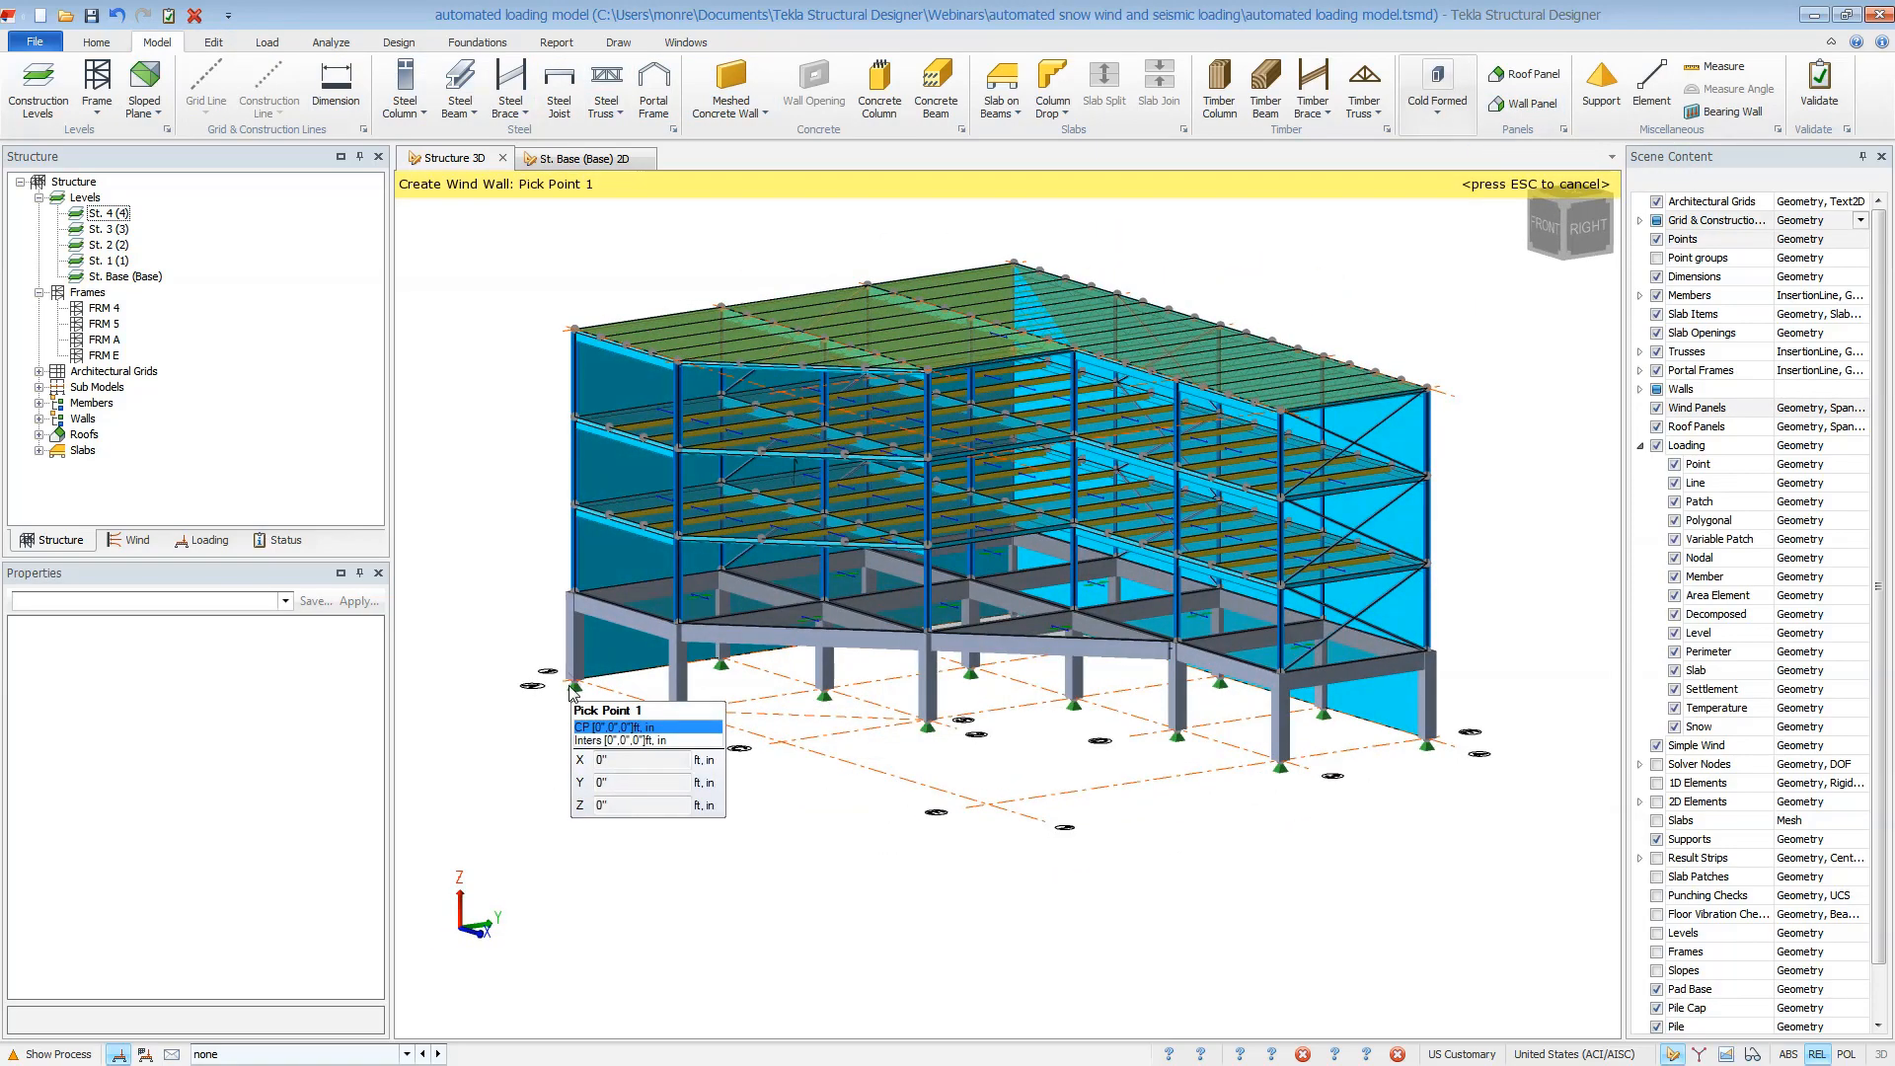
click(576, 685)
click(990, 803)
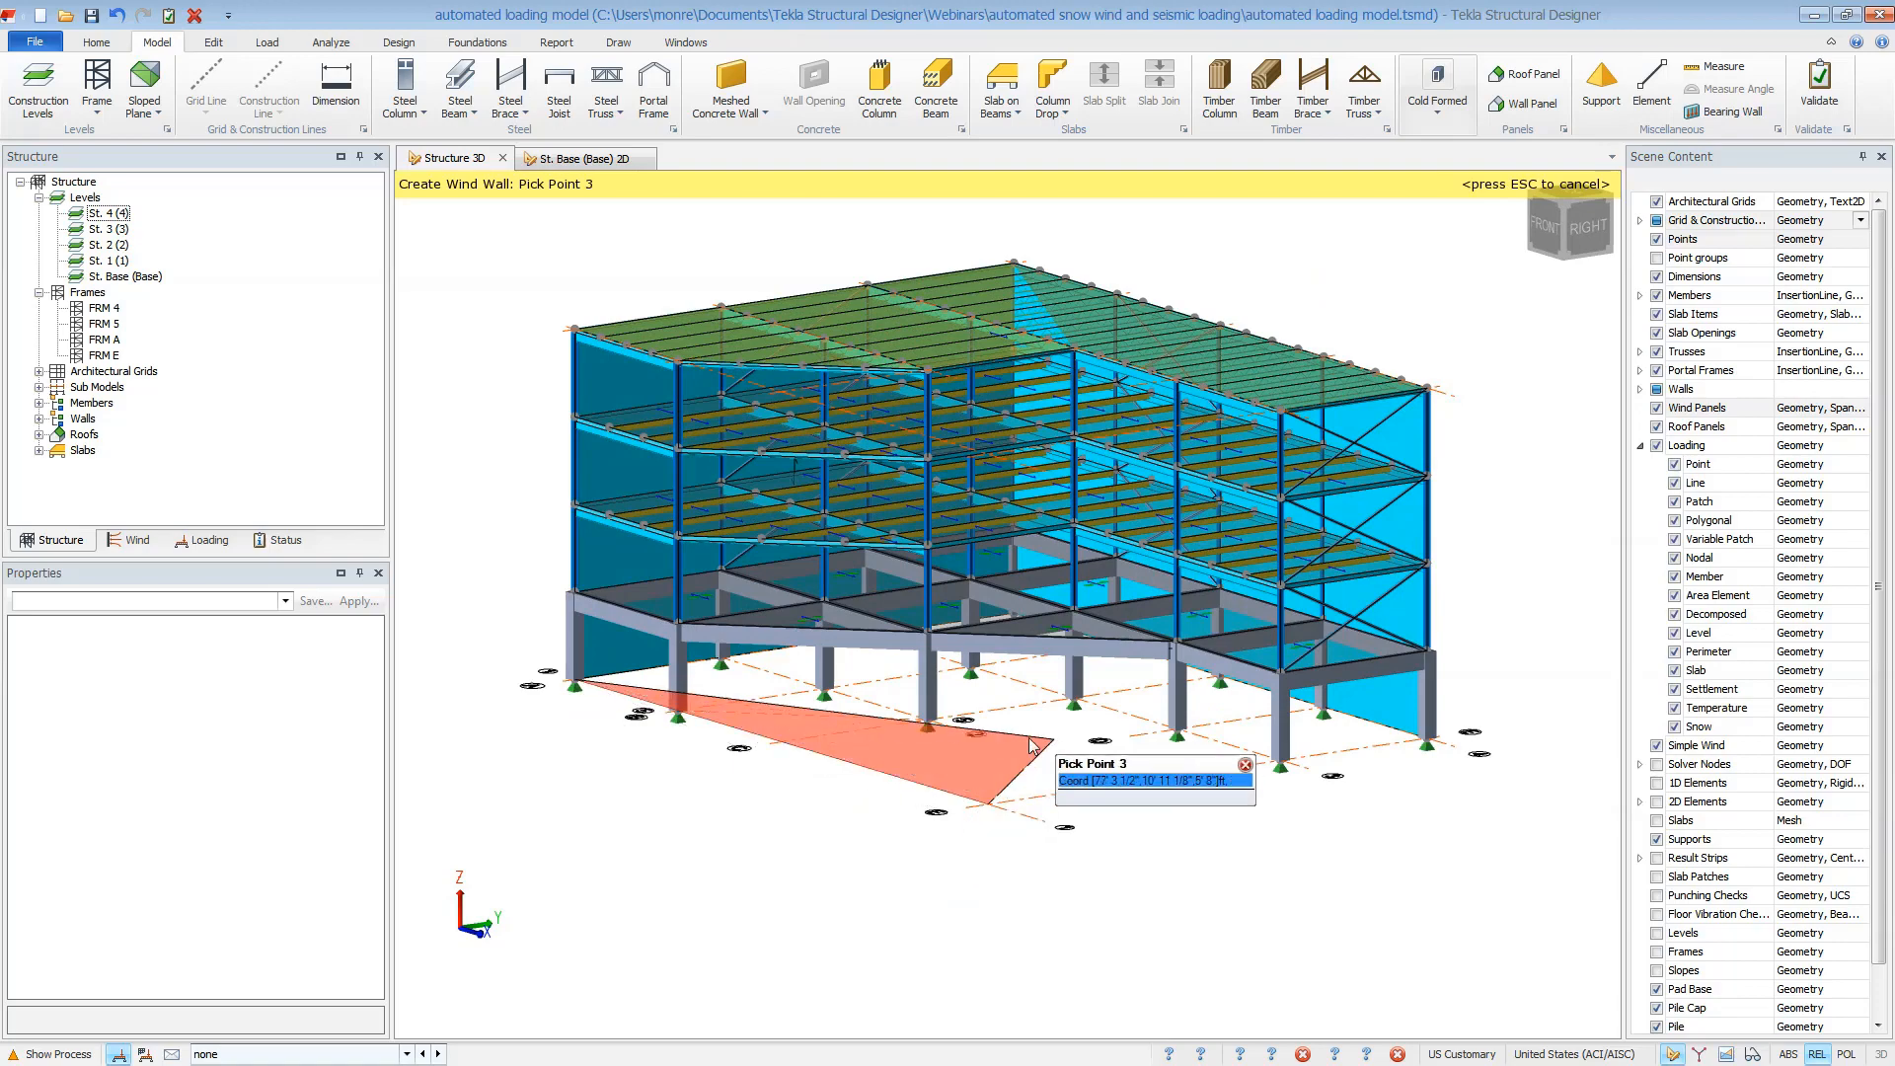
key(Escape)
right_drag(952, 747, 673, 745)
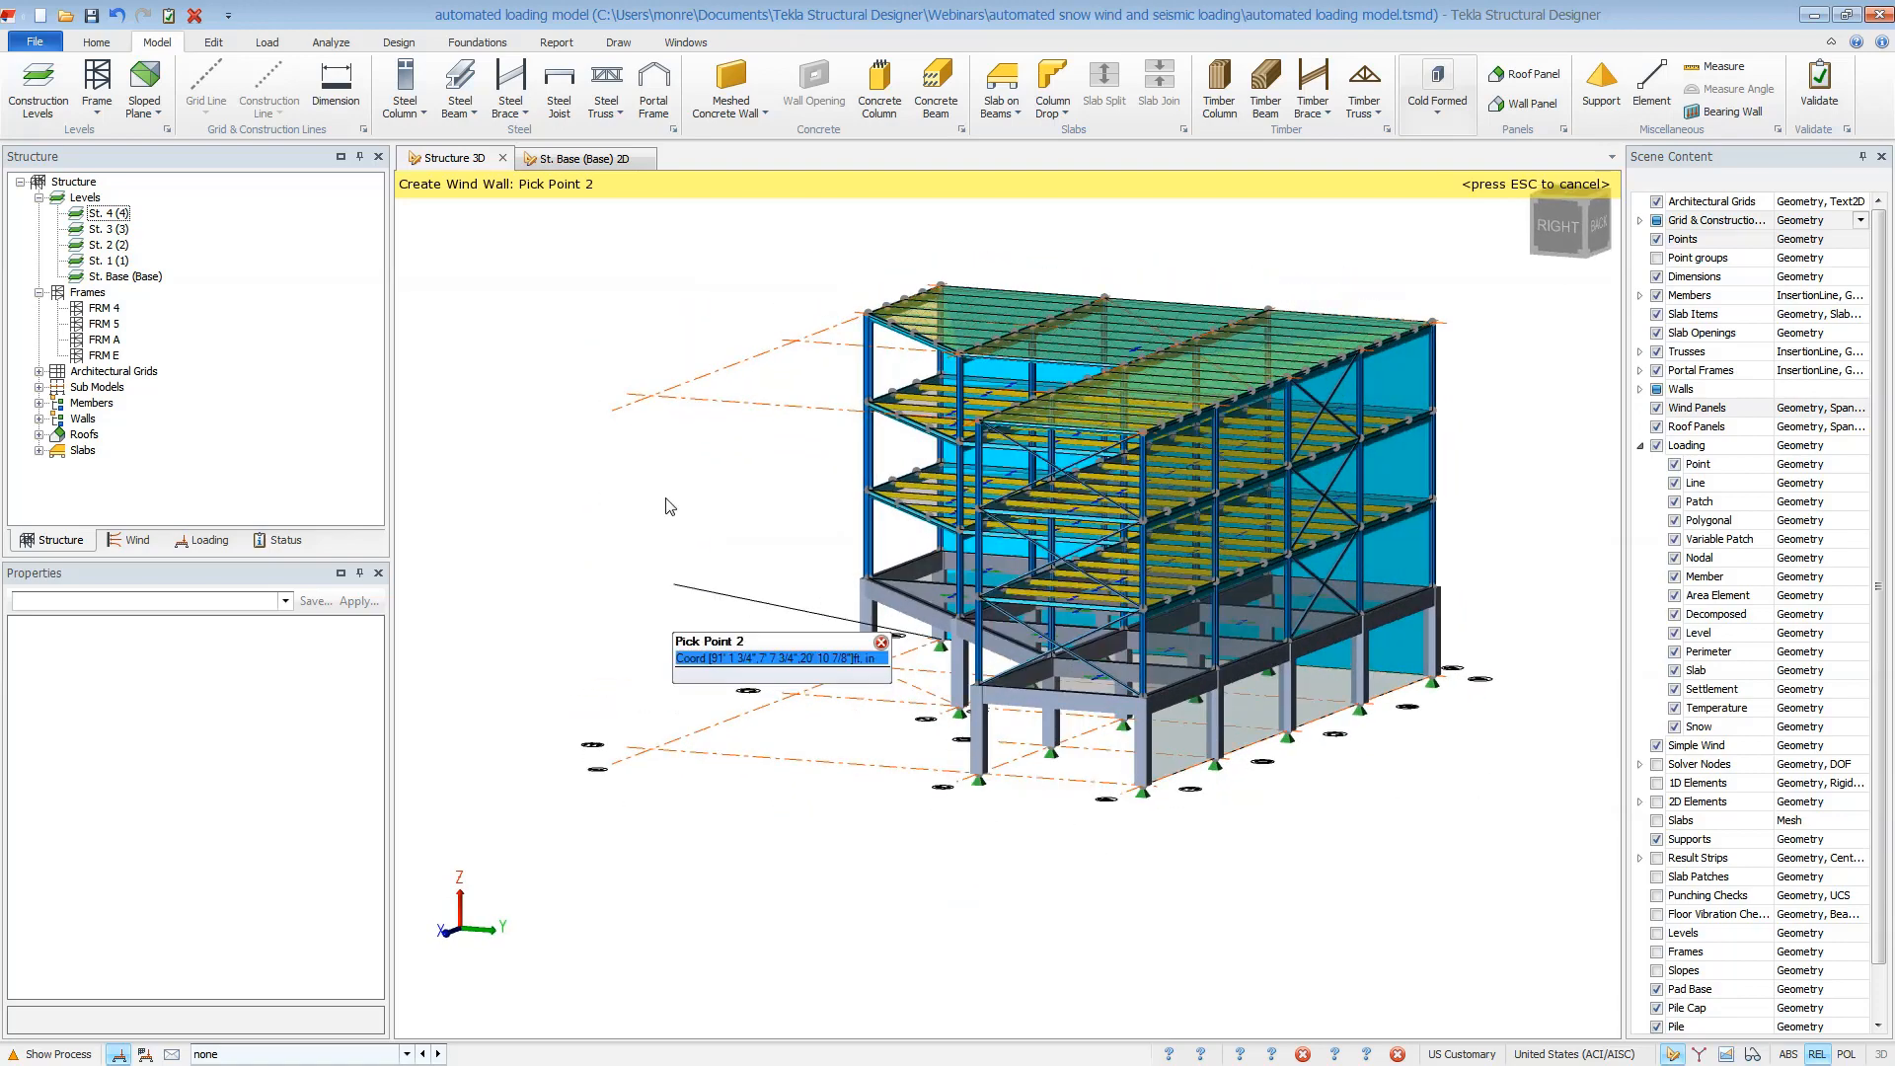
click(651, 747)
click(651, 393)
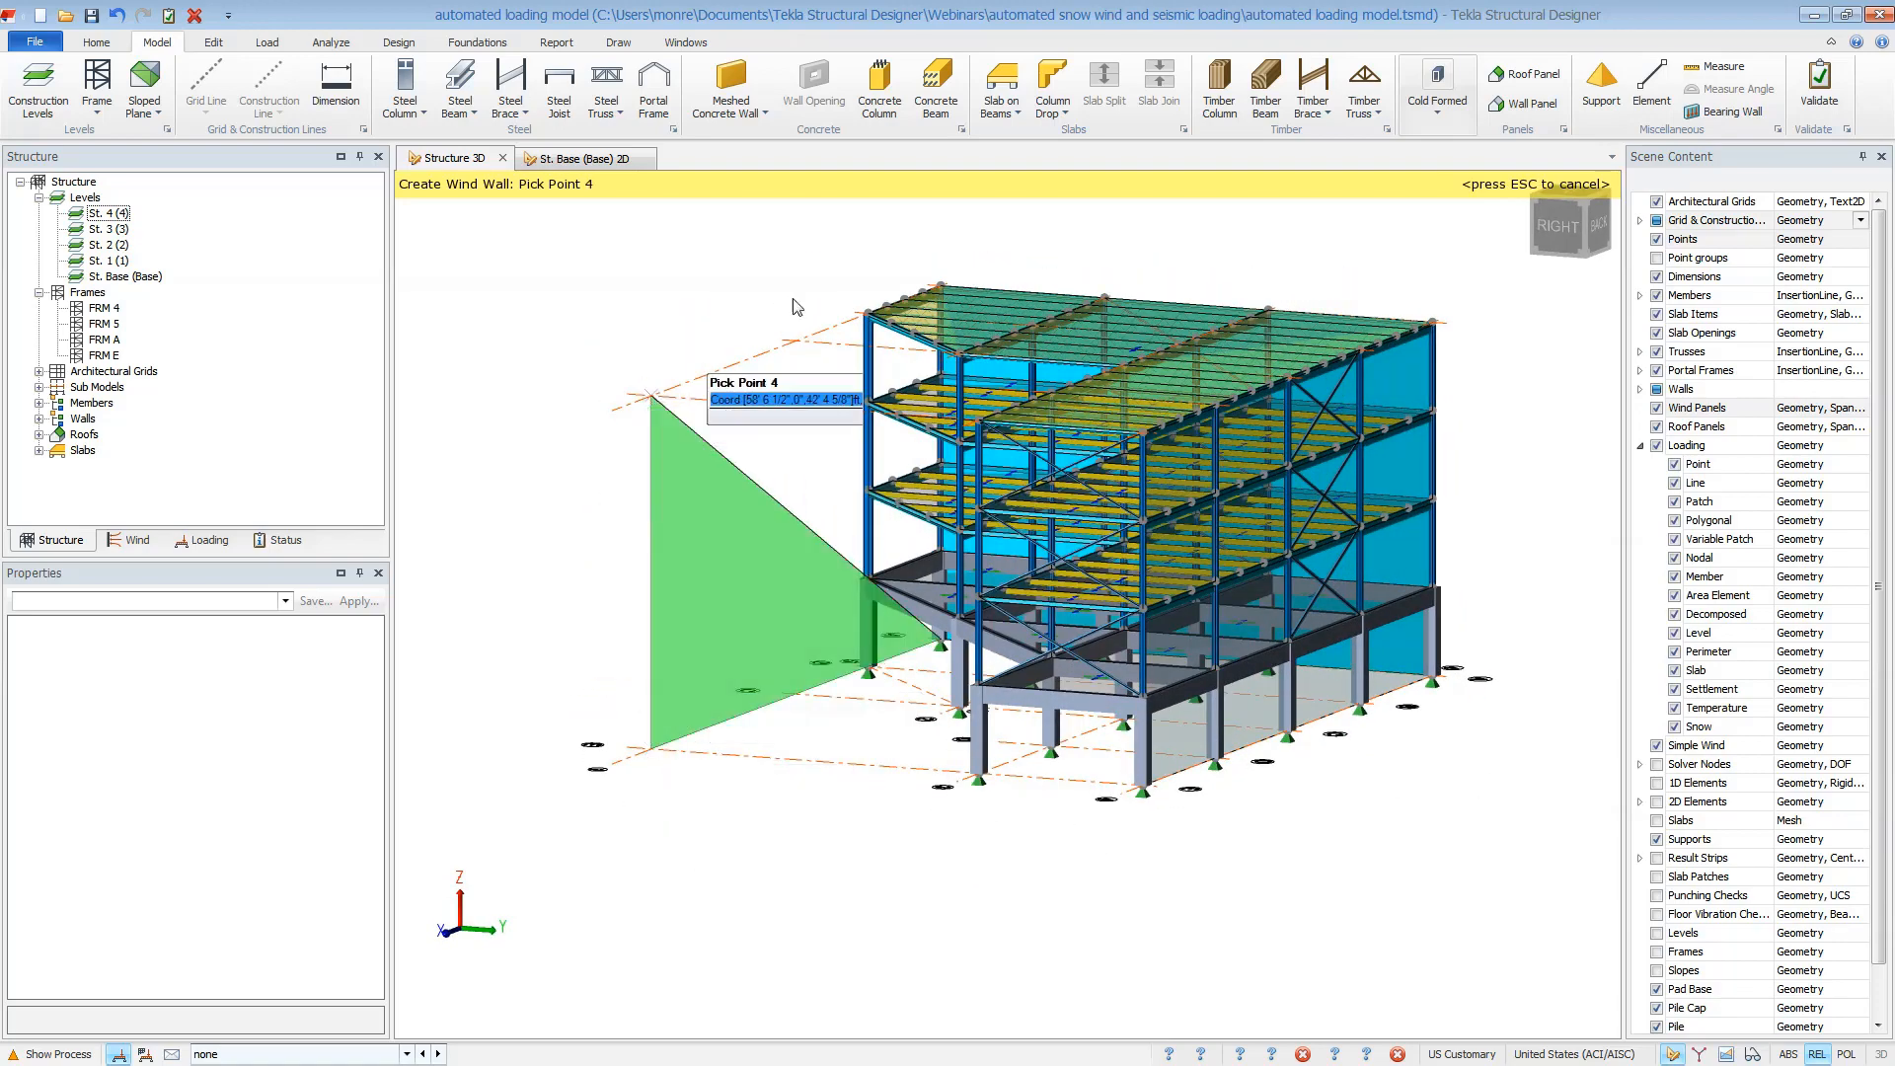
click(946, 285)
Create a wind wall panel along grid line E between grids 1 and 4, from the base up to St. 4 (4)
click(657, 756)
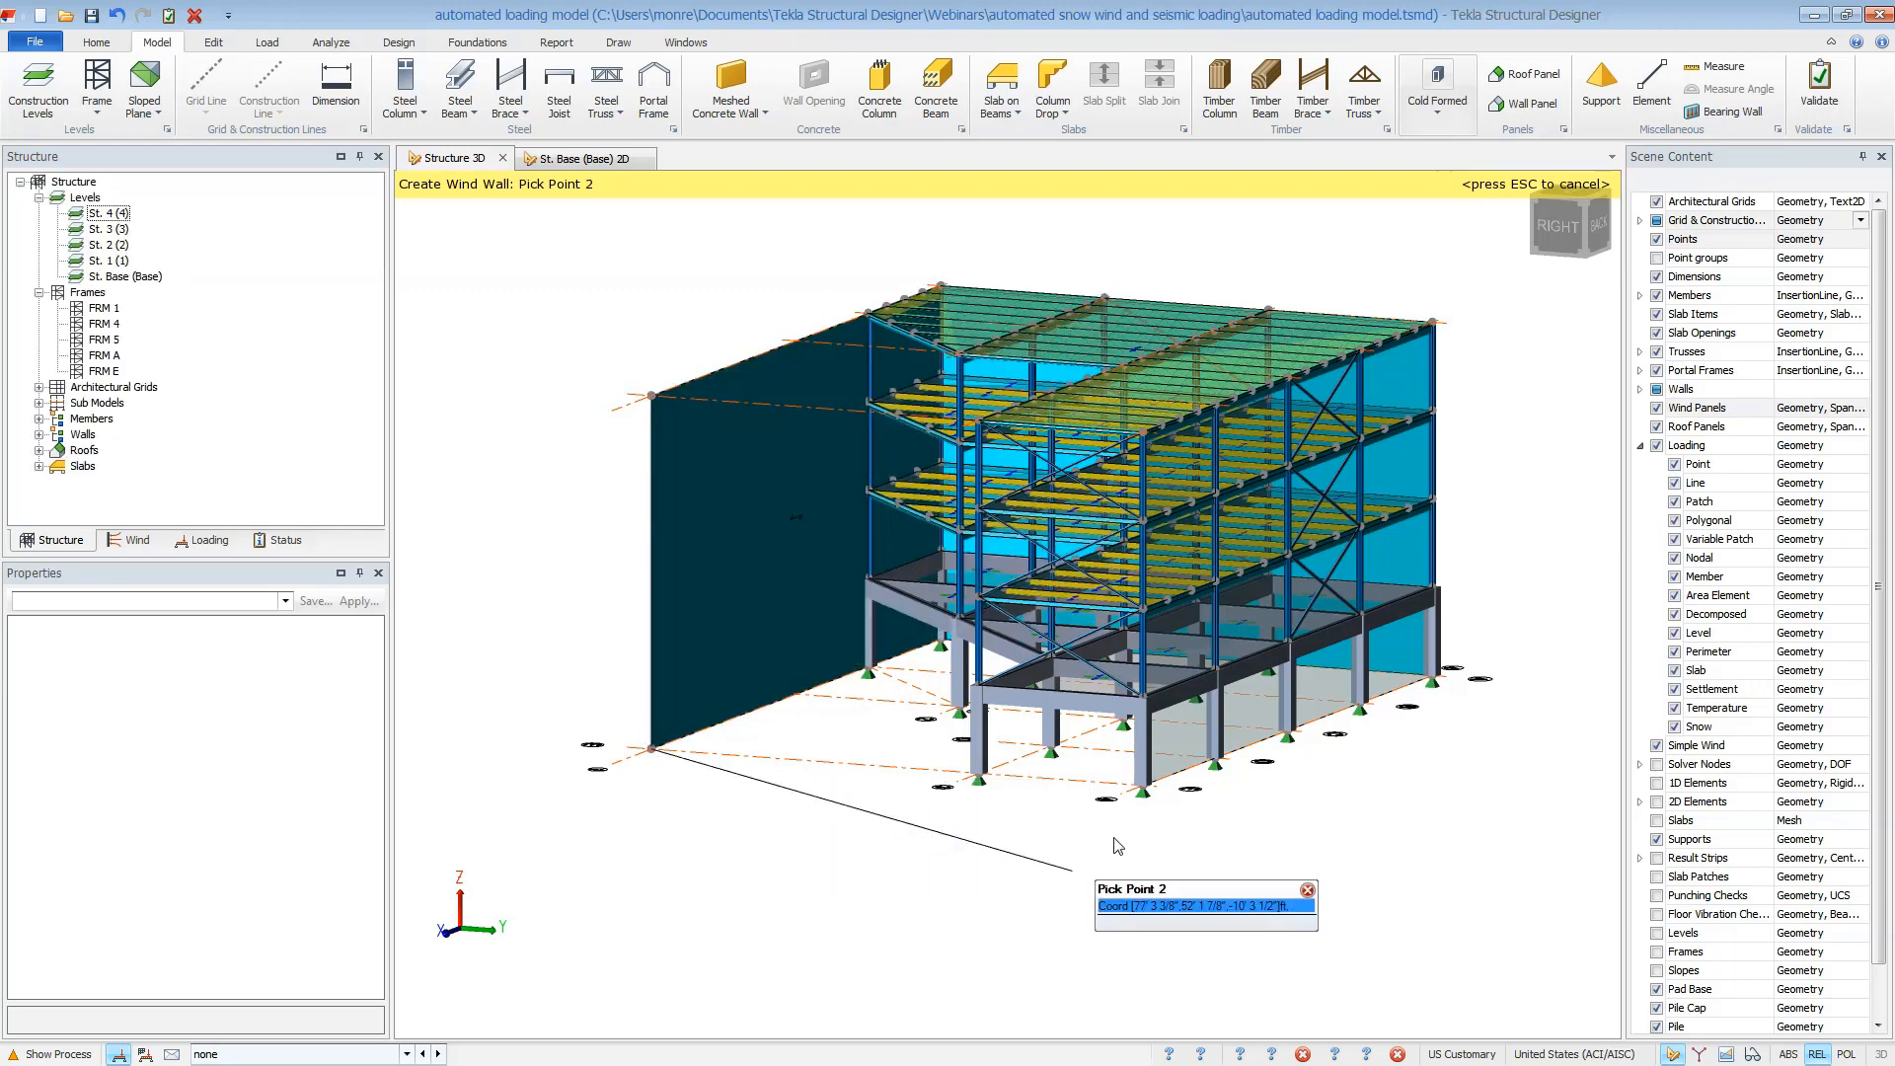
right_drag(1149, 834, 719, 884)
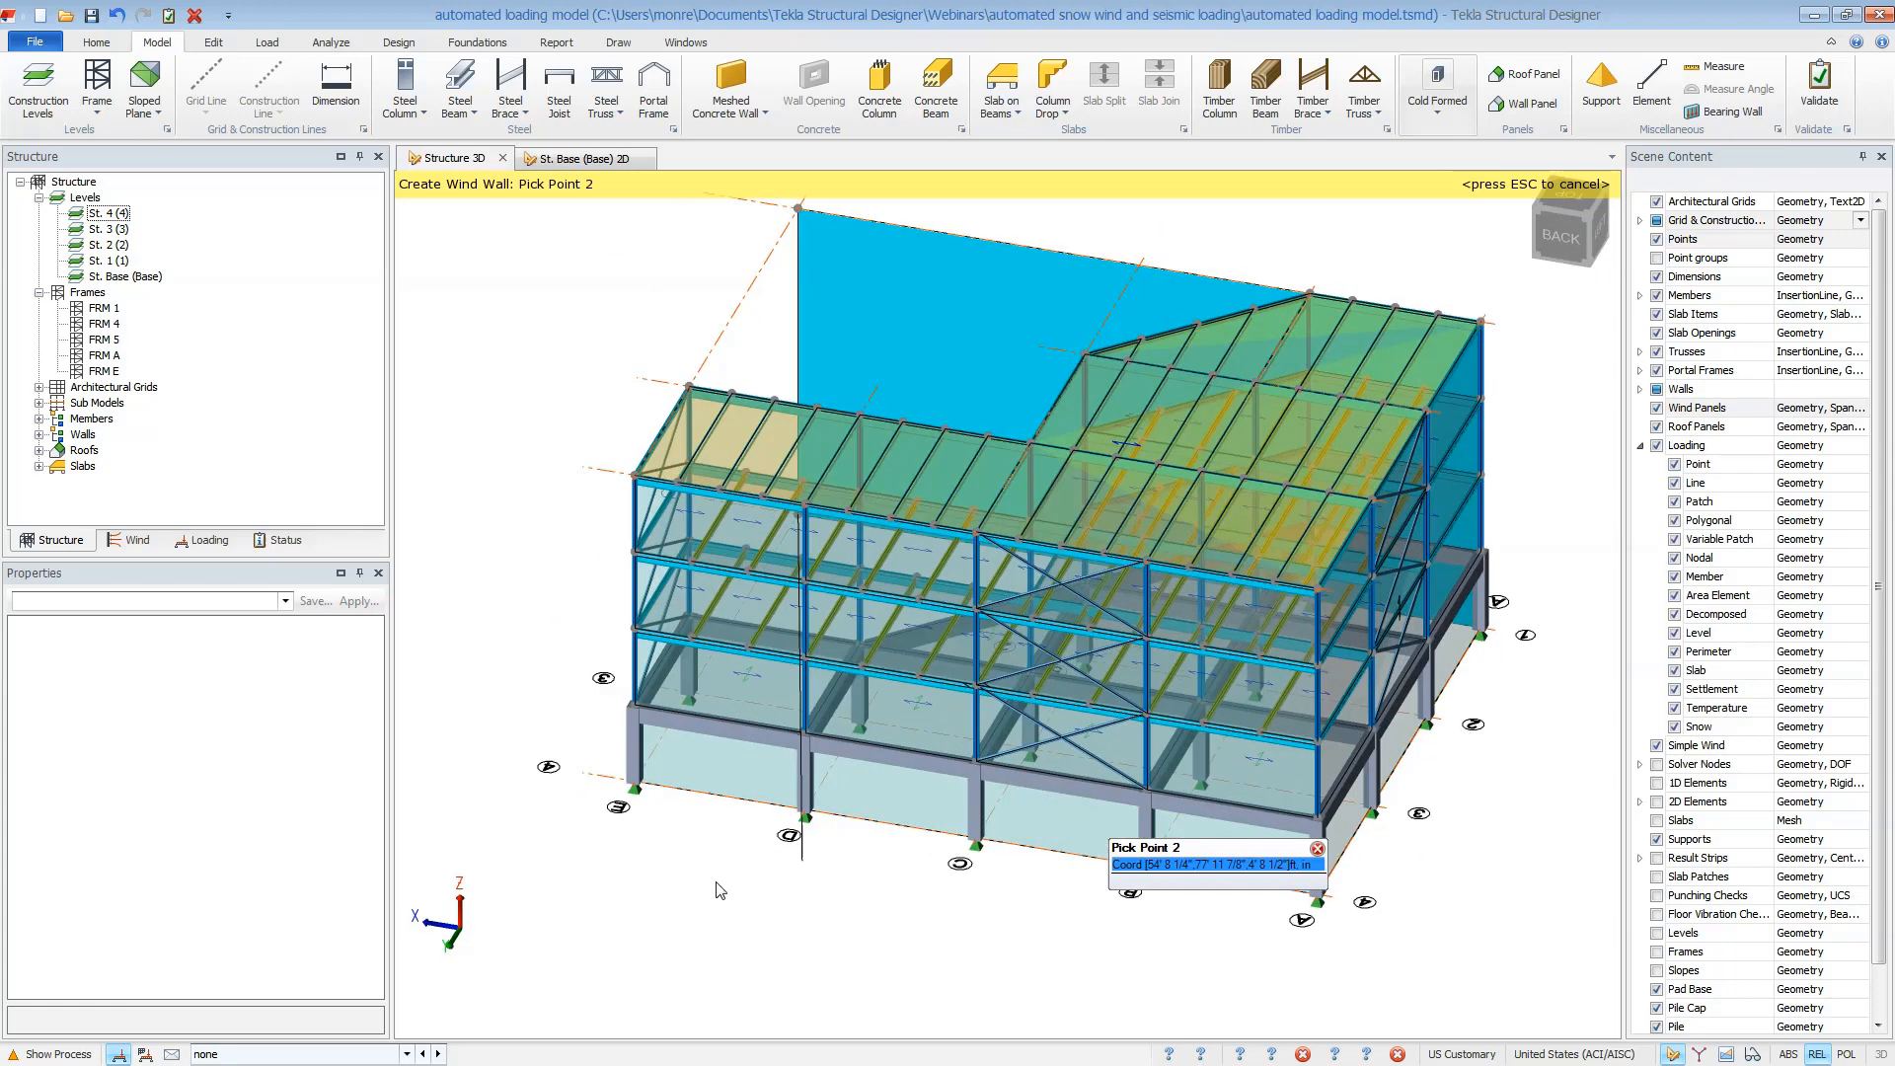
click(637, 785)
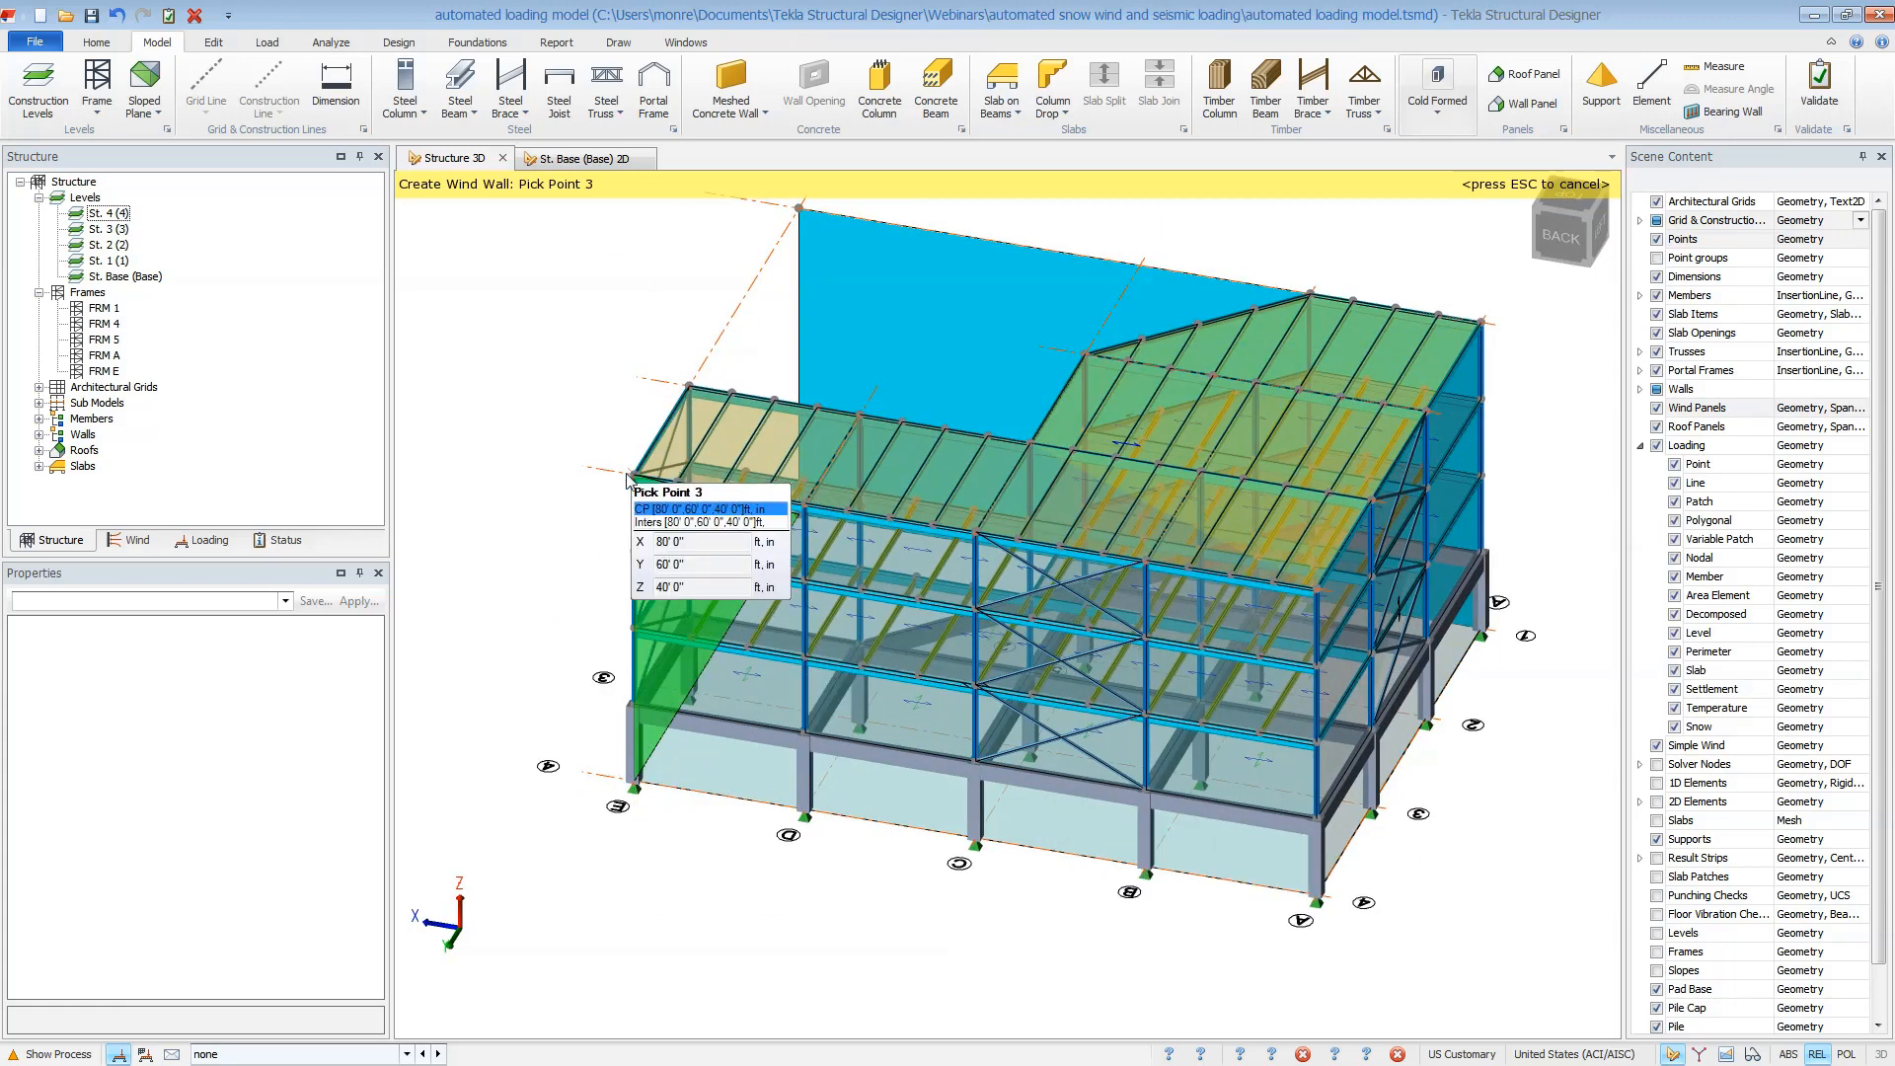
click(633, 474)
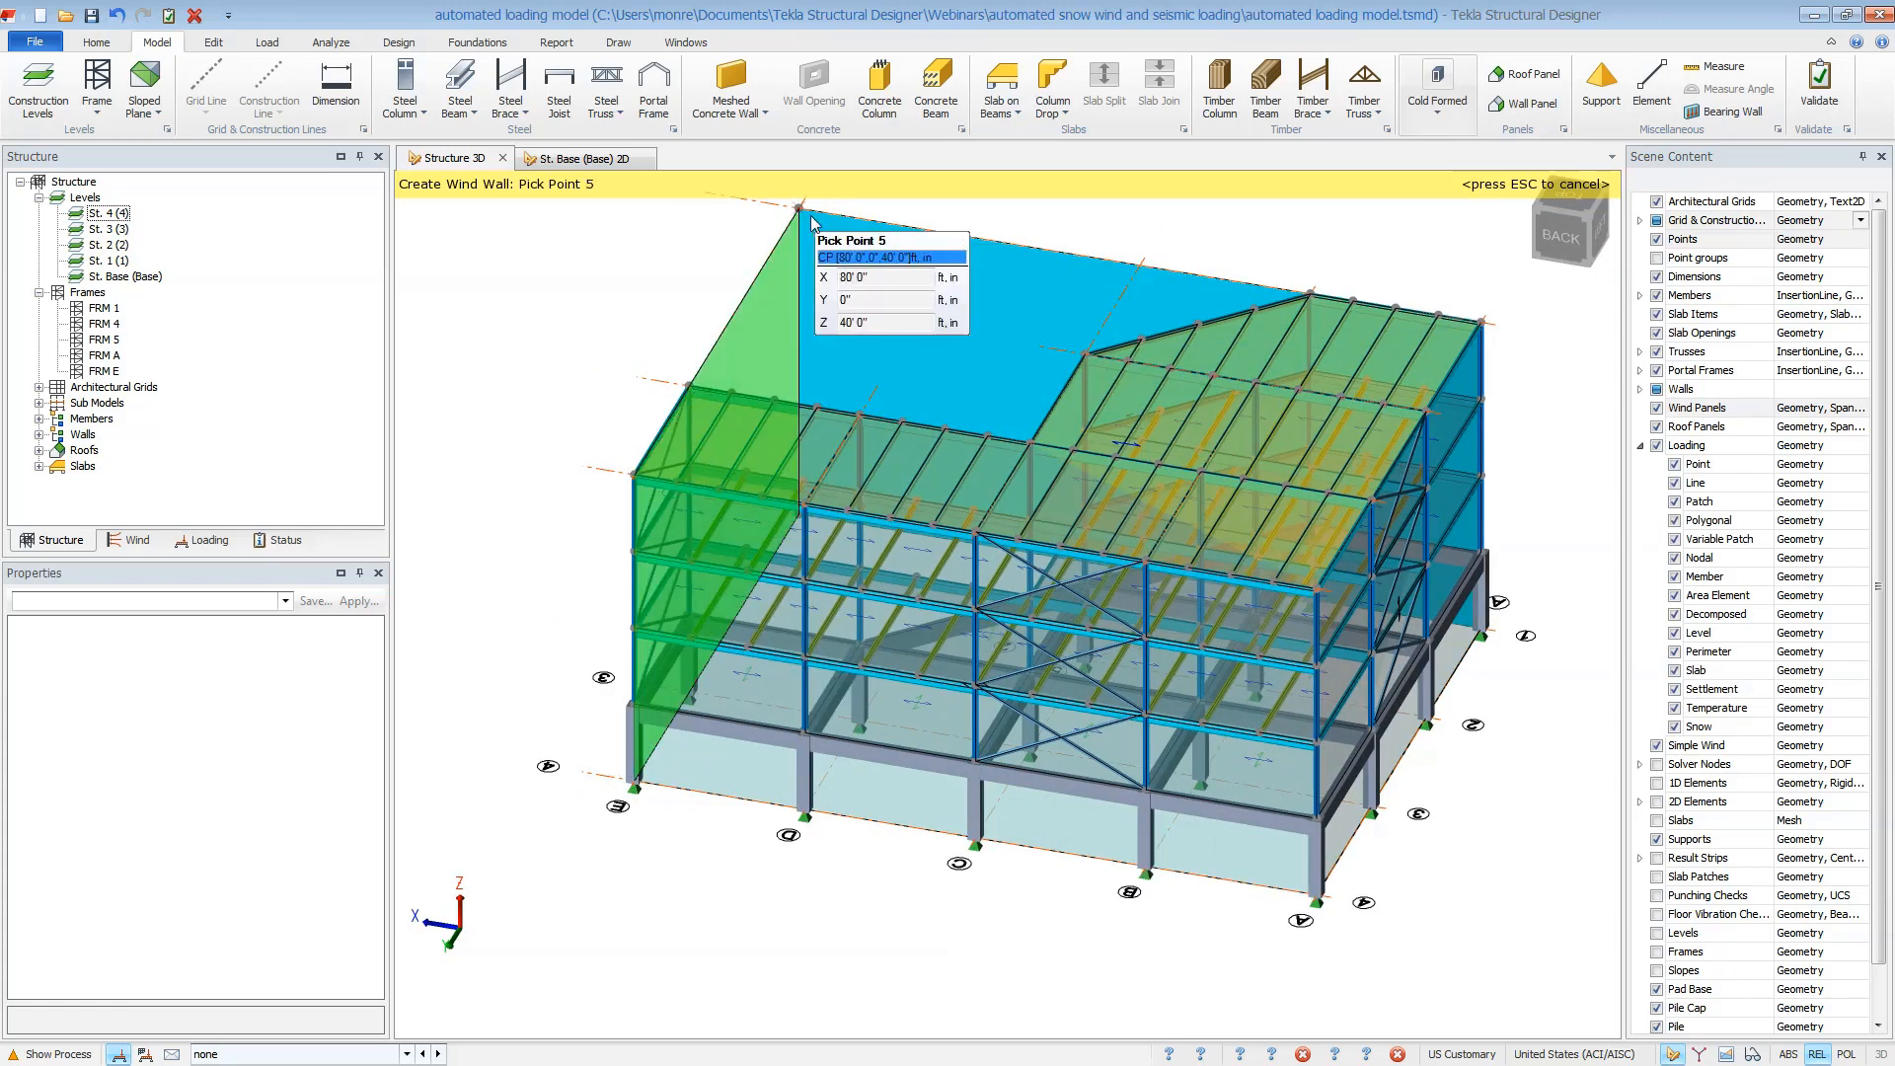
click(812, 223)
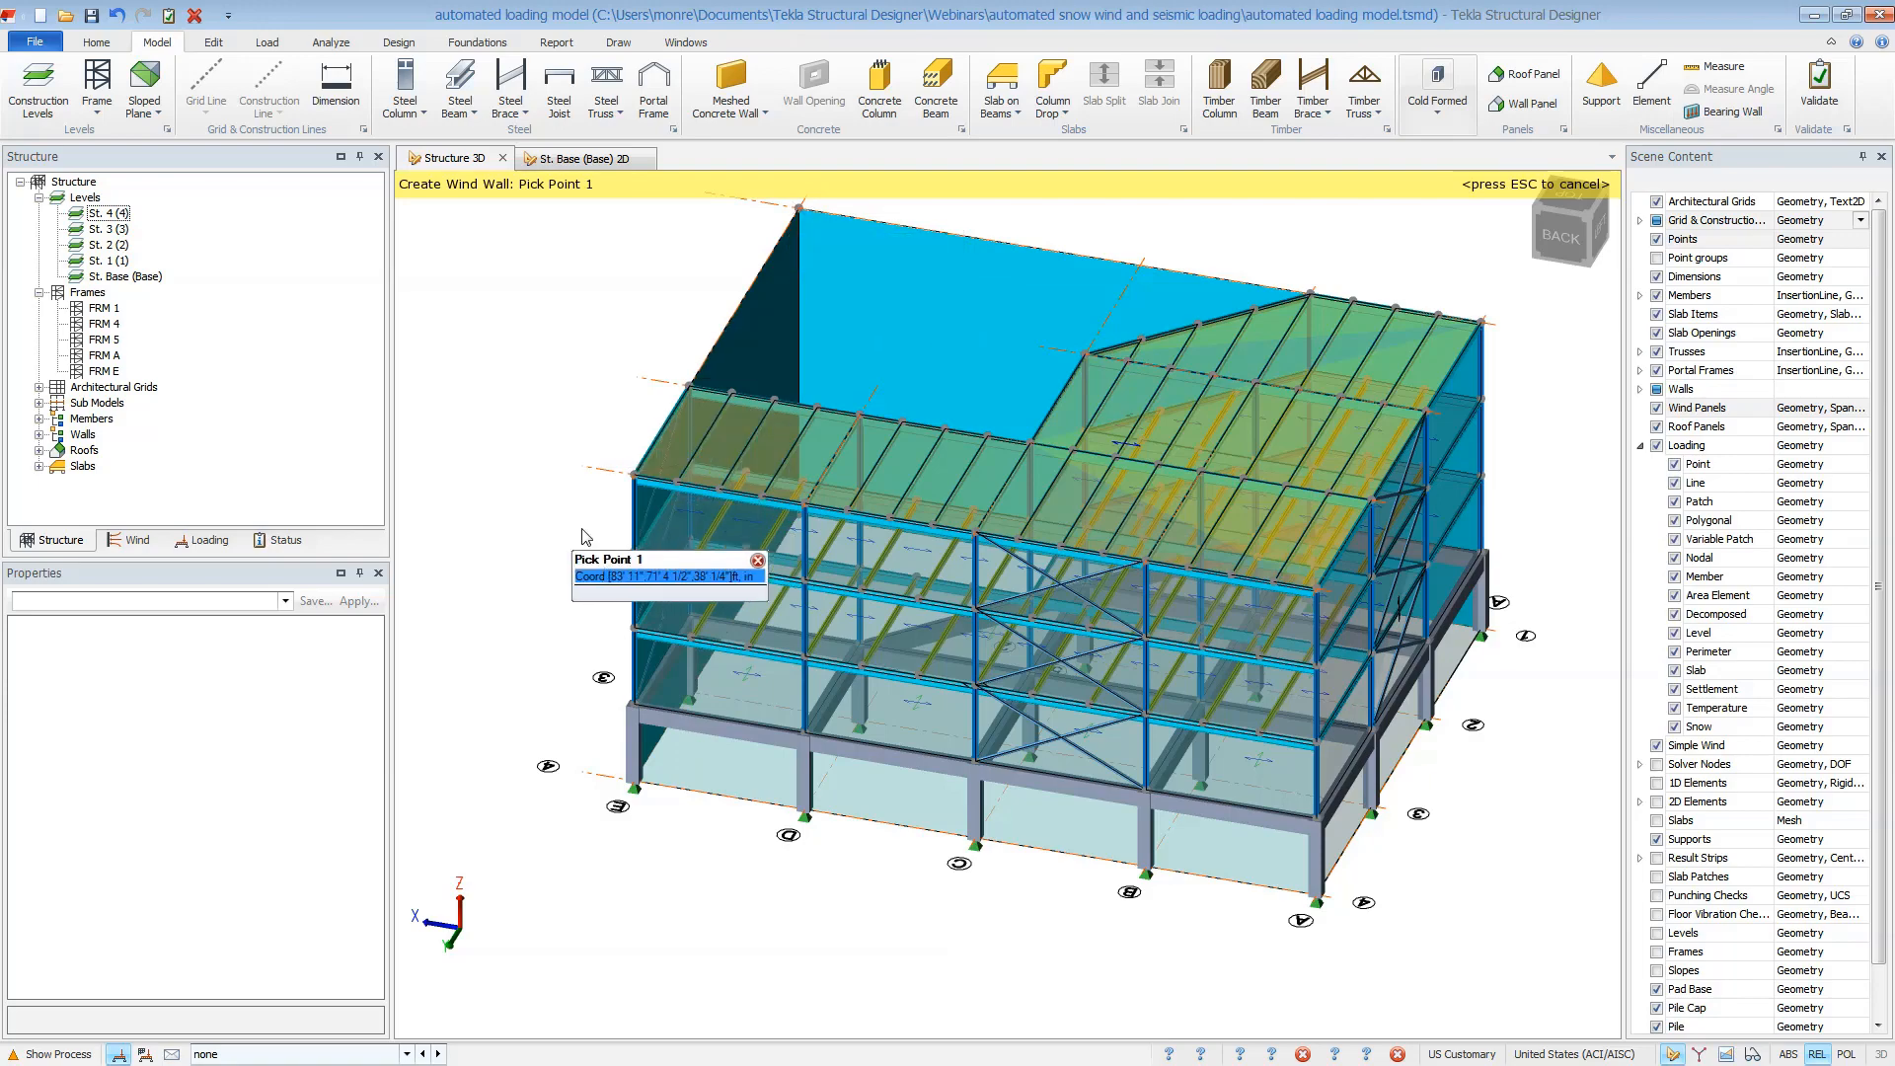
right_drag(582, 529, 1490, 508)
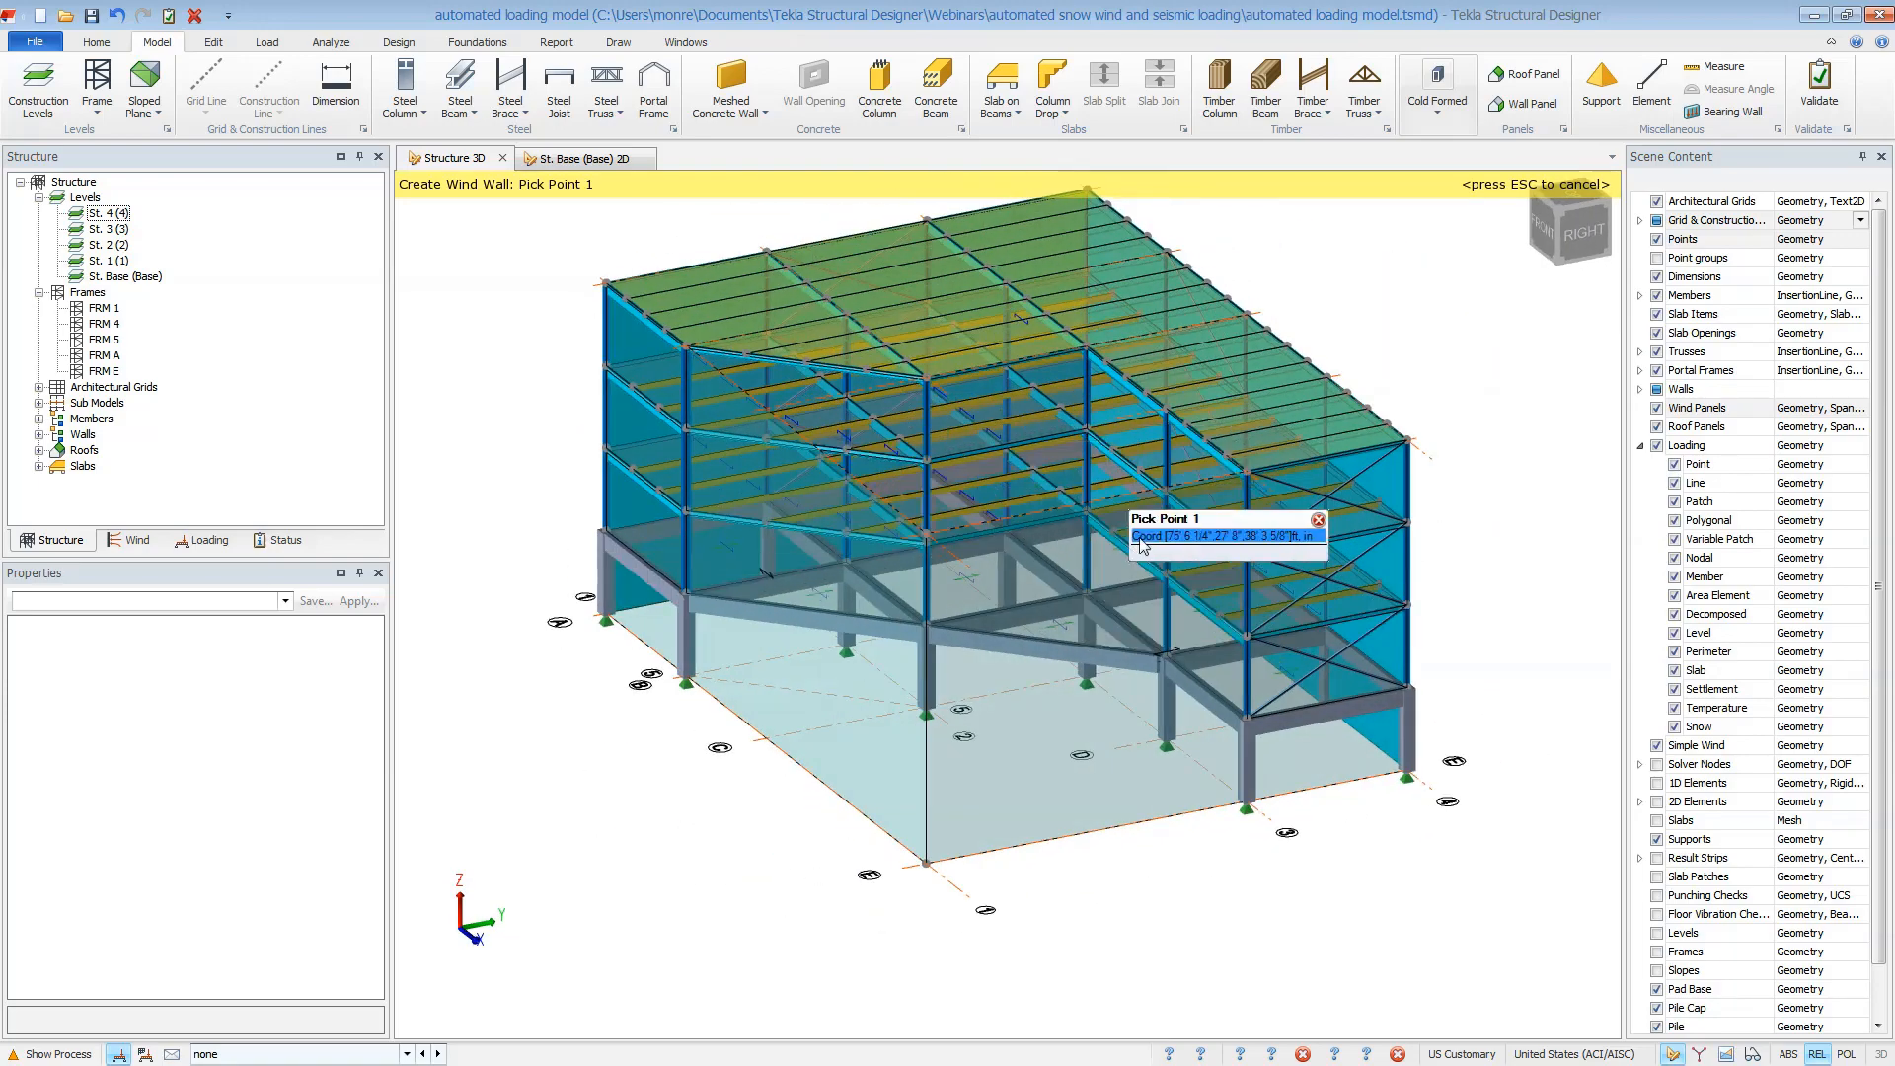
right_drag(1141, 545, 1460, 604)
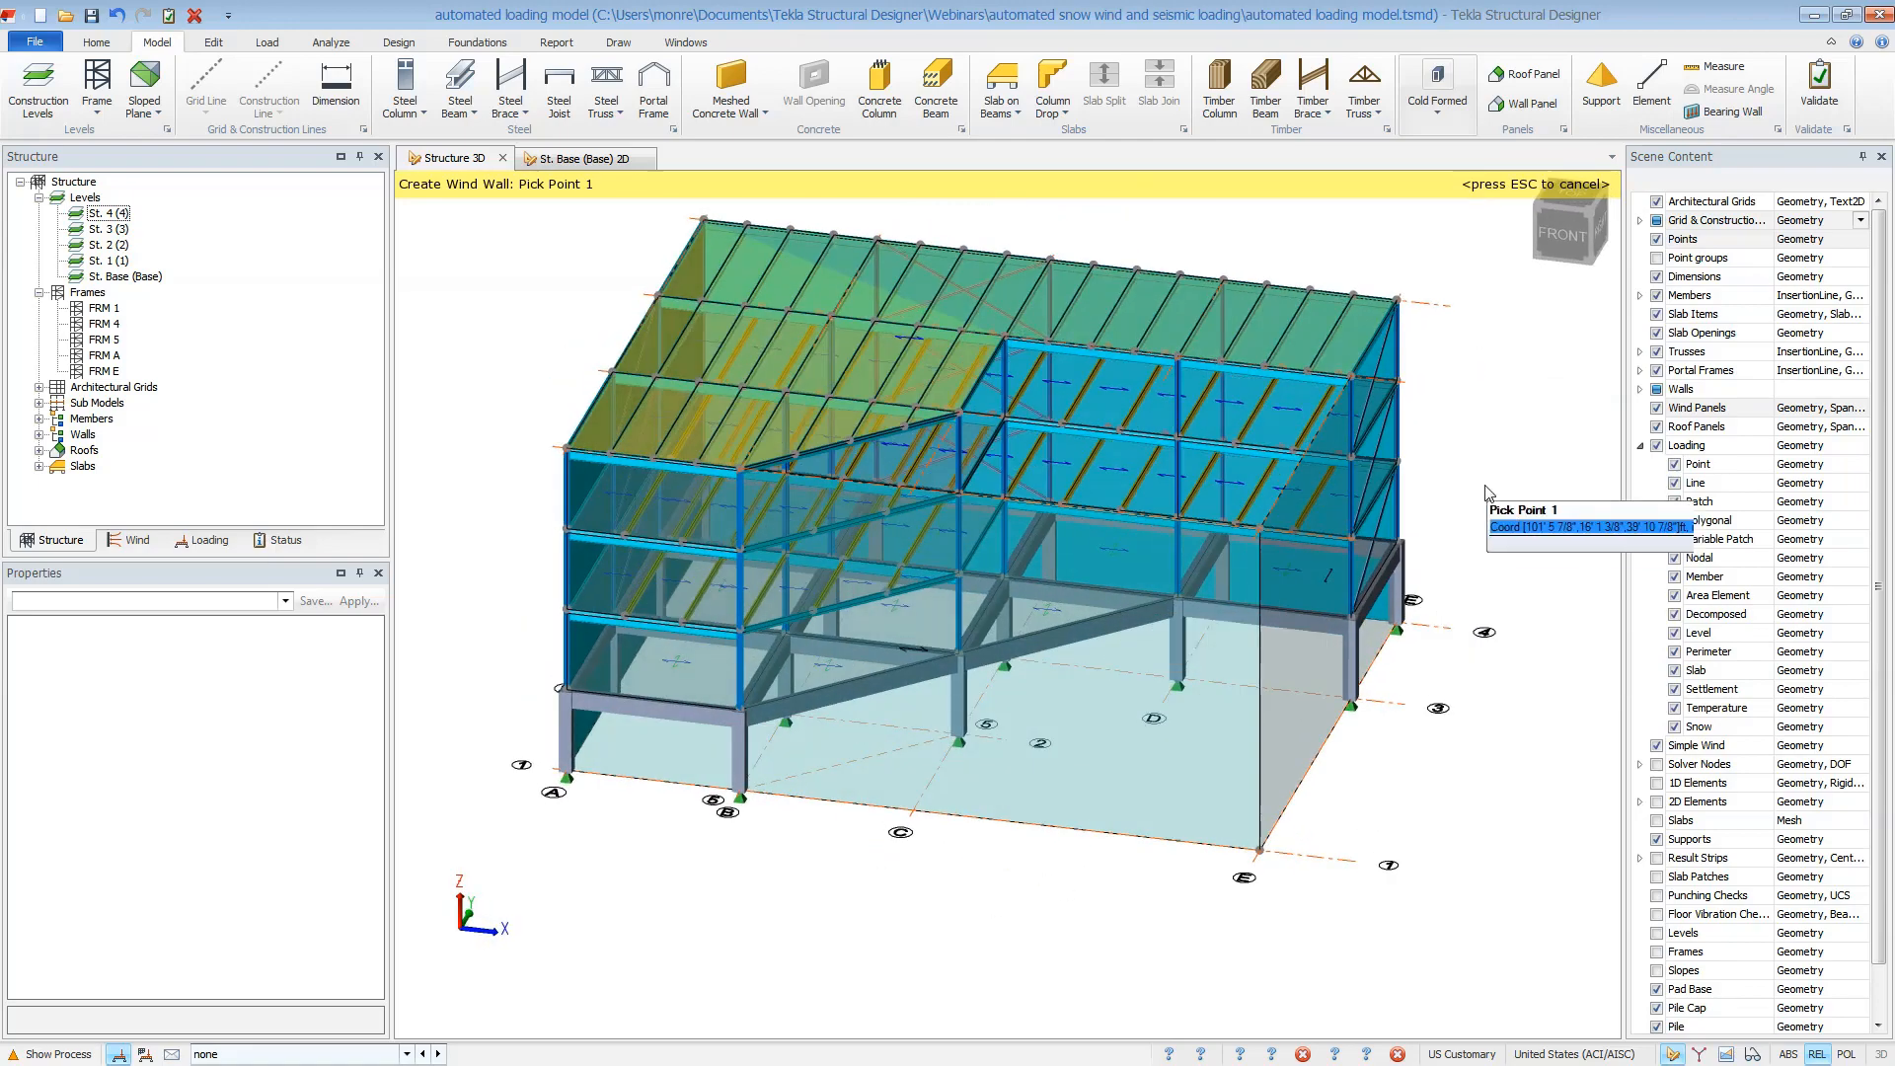
key(Escape)
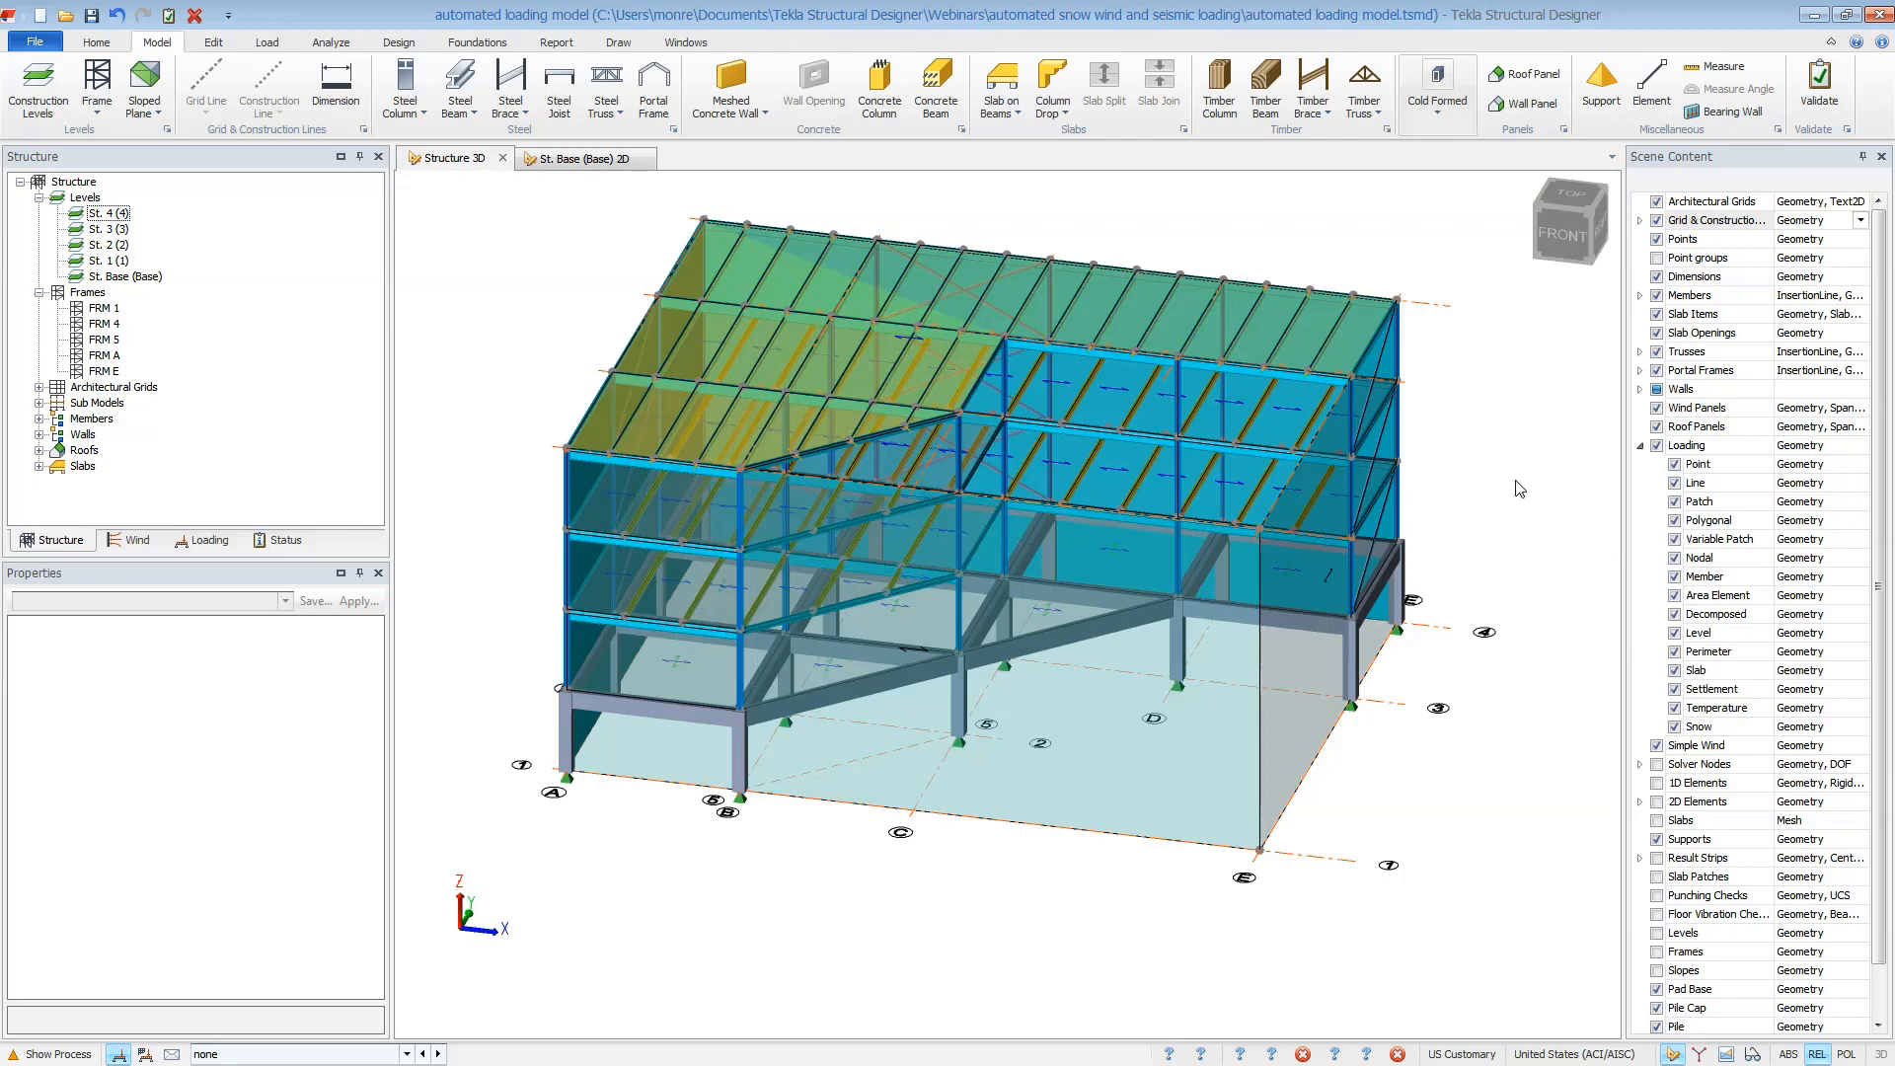
Start the Wind Wizard and accept the building geometry with ground level 0", orientation 0° and no override of the calculated building dimensions
click(281, 44)
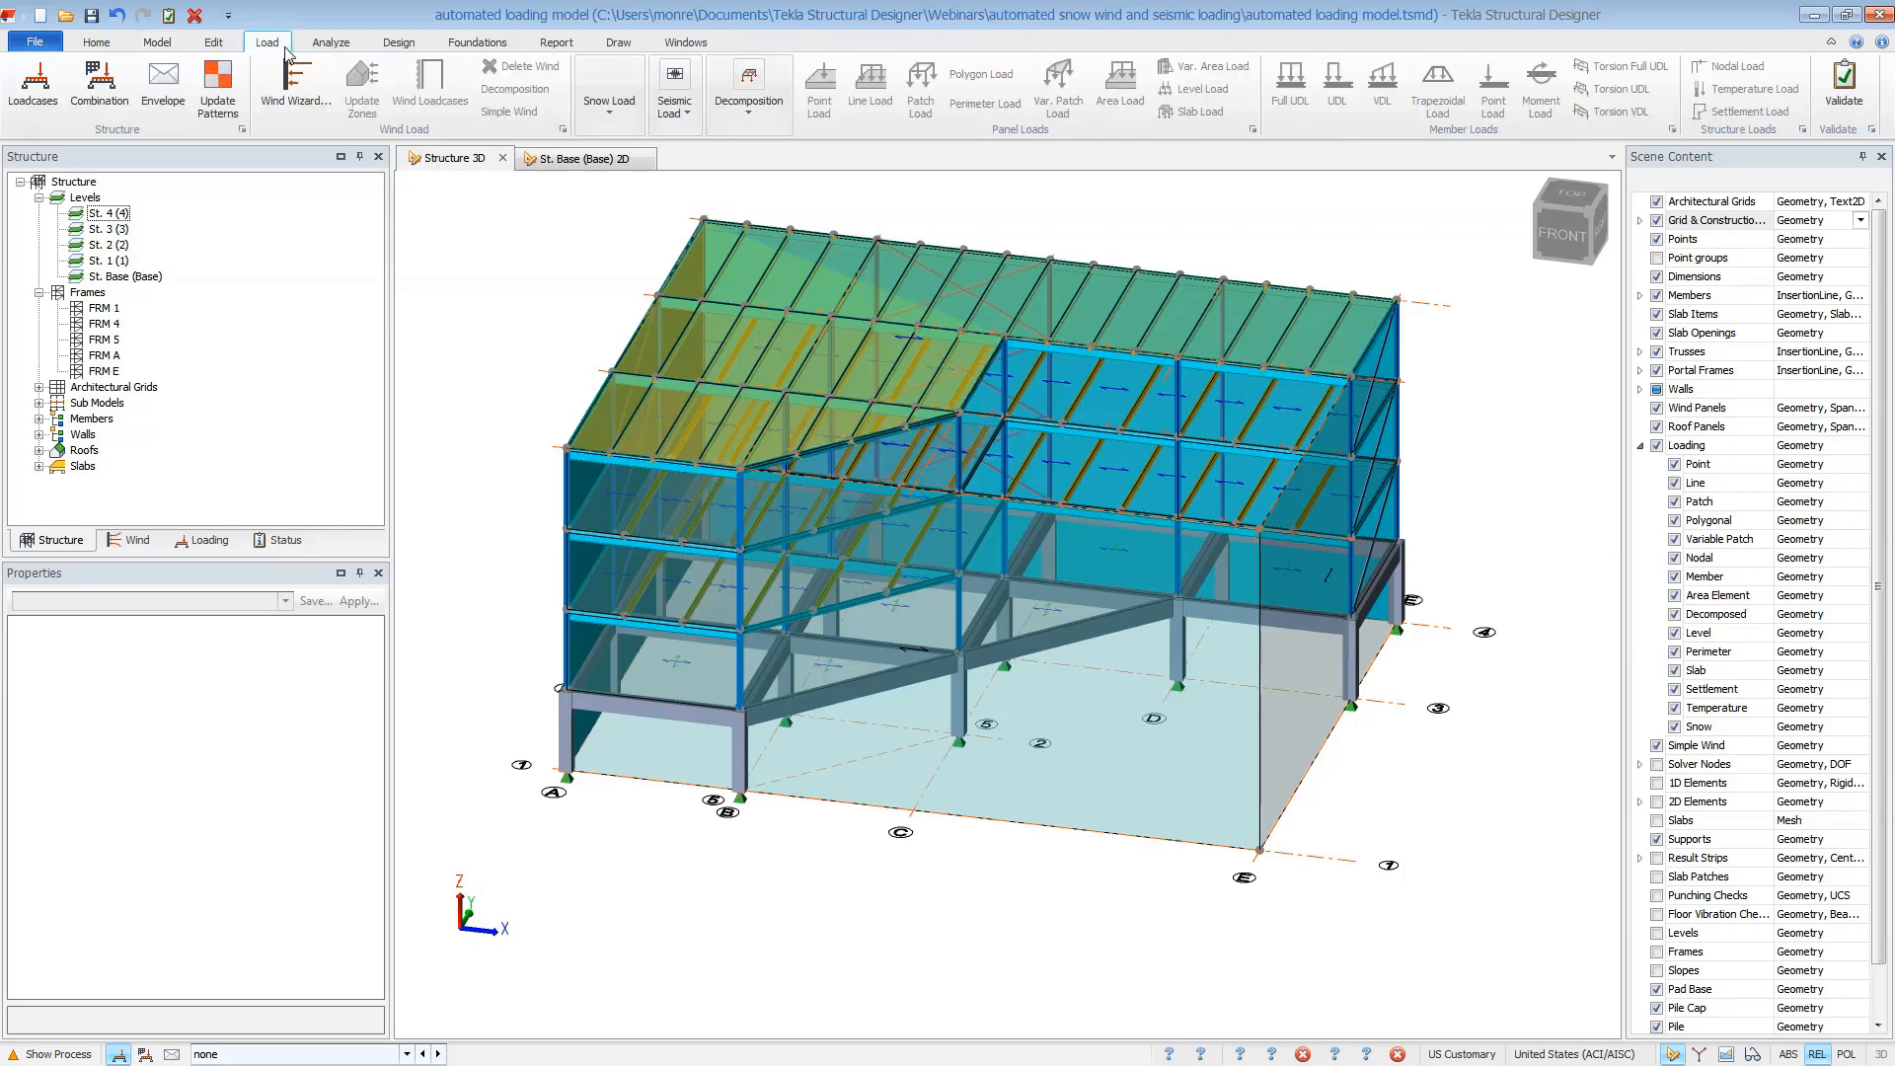
click(292, 79)
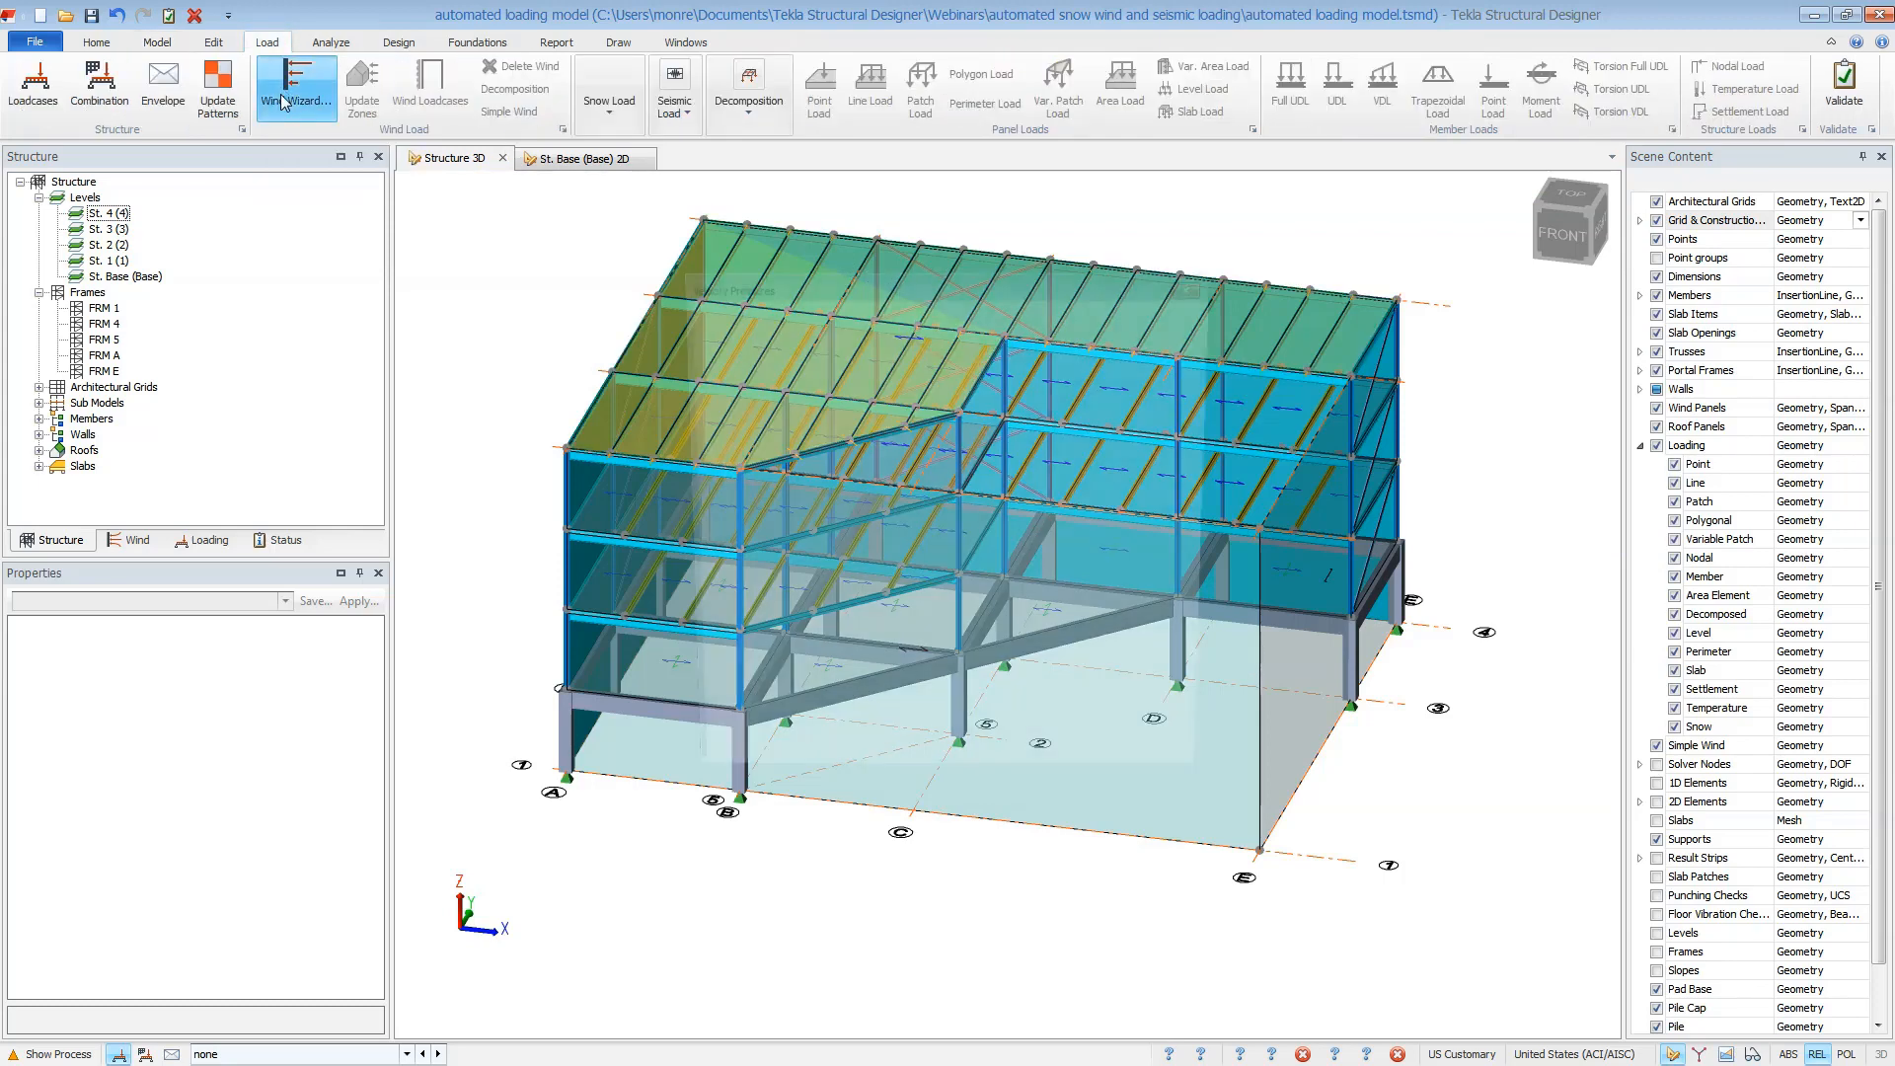
click(1059, 780)
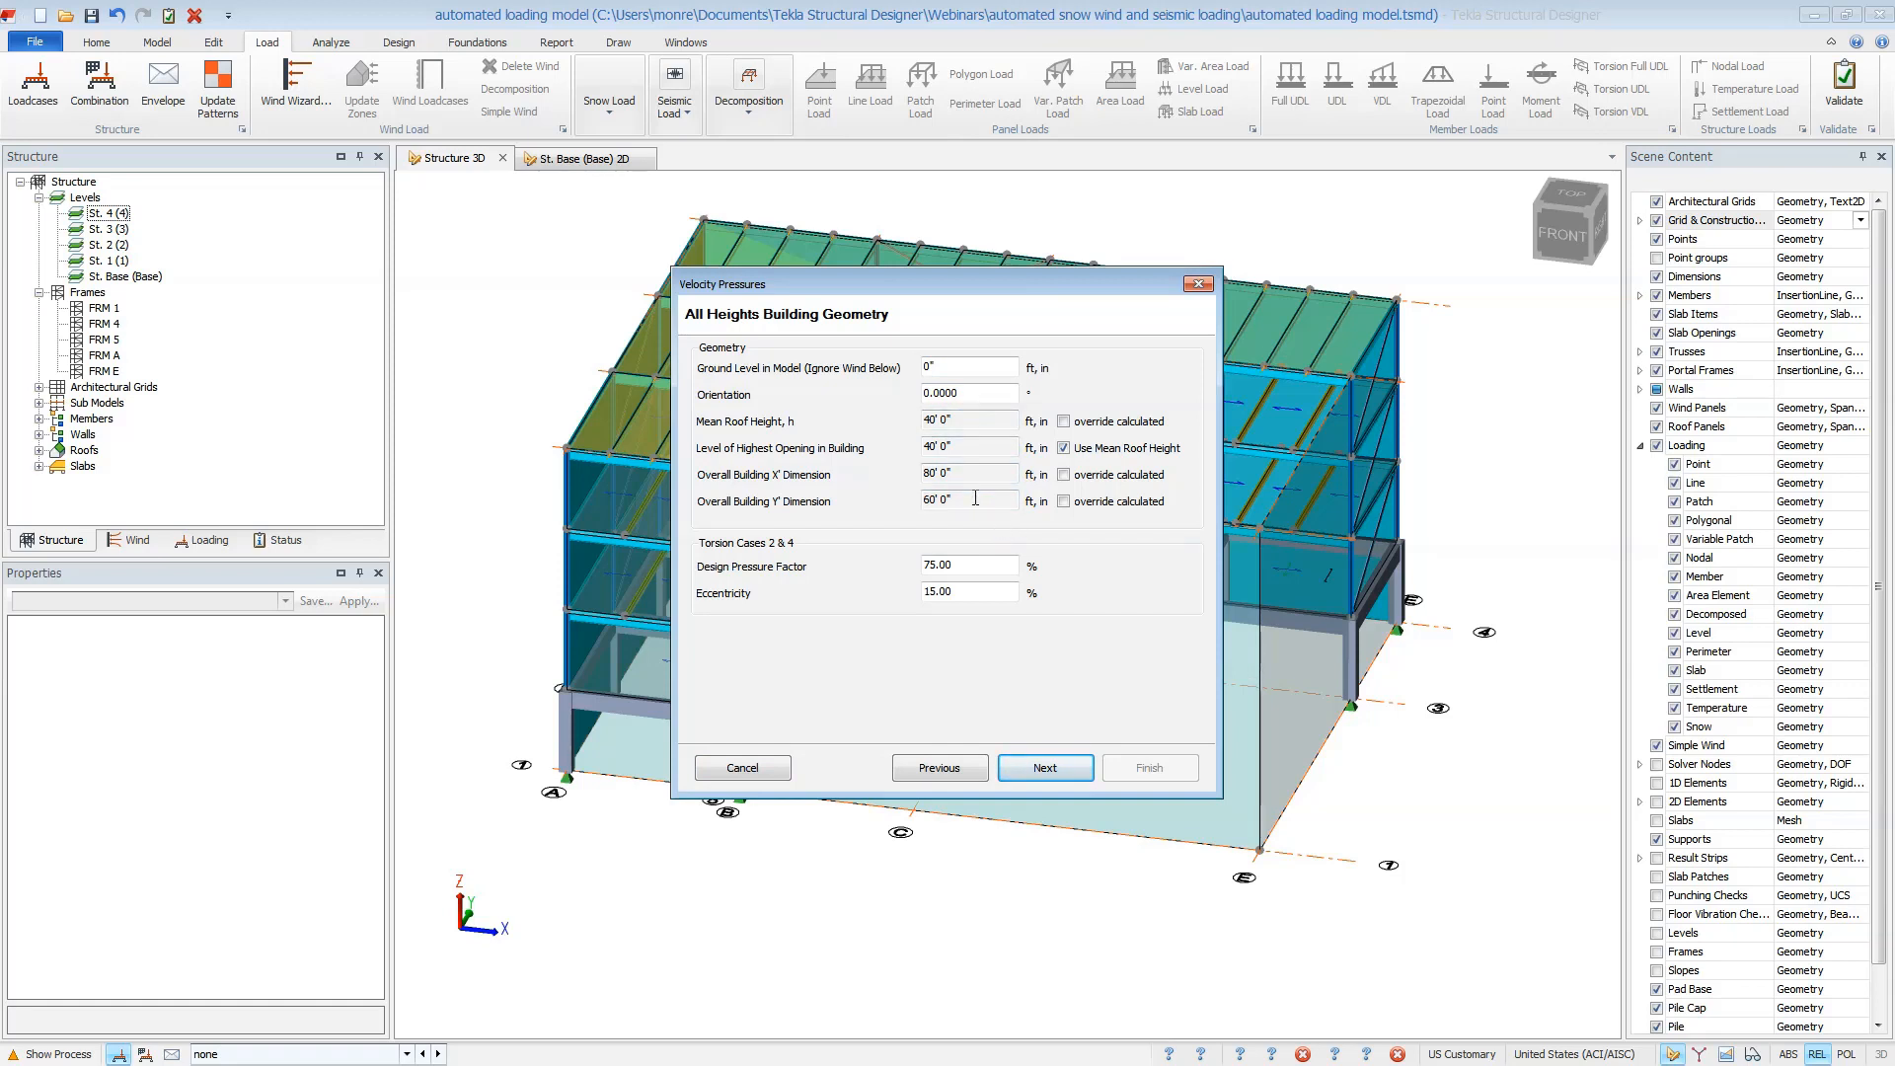
click(1064, 476)
click(1065, 478)
double_click(980, 394)
click(1052, 770)
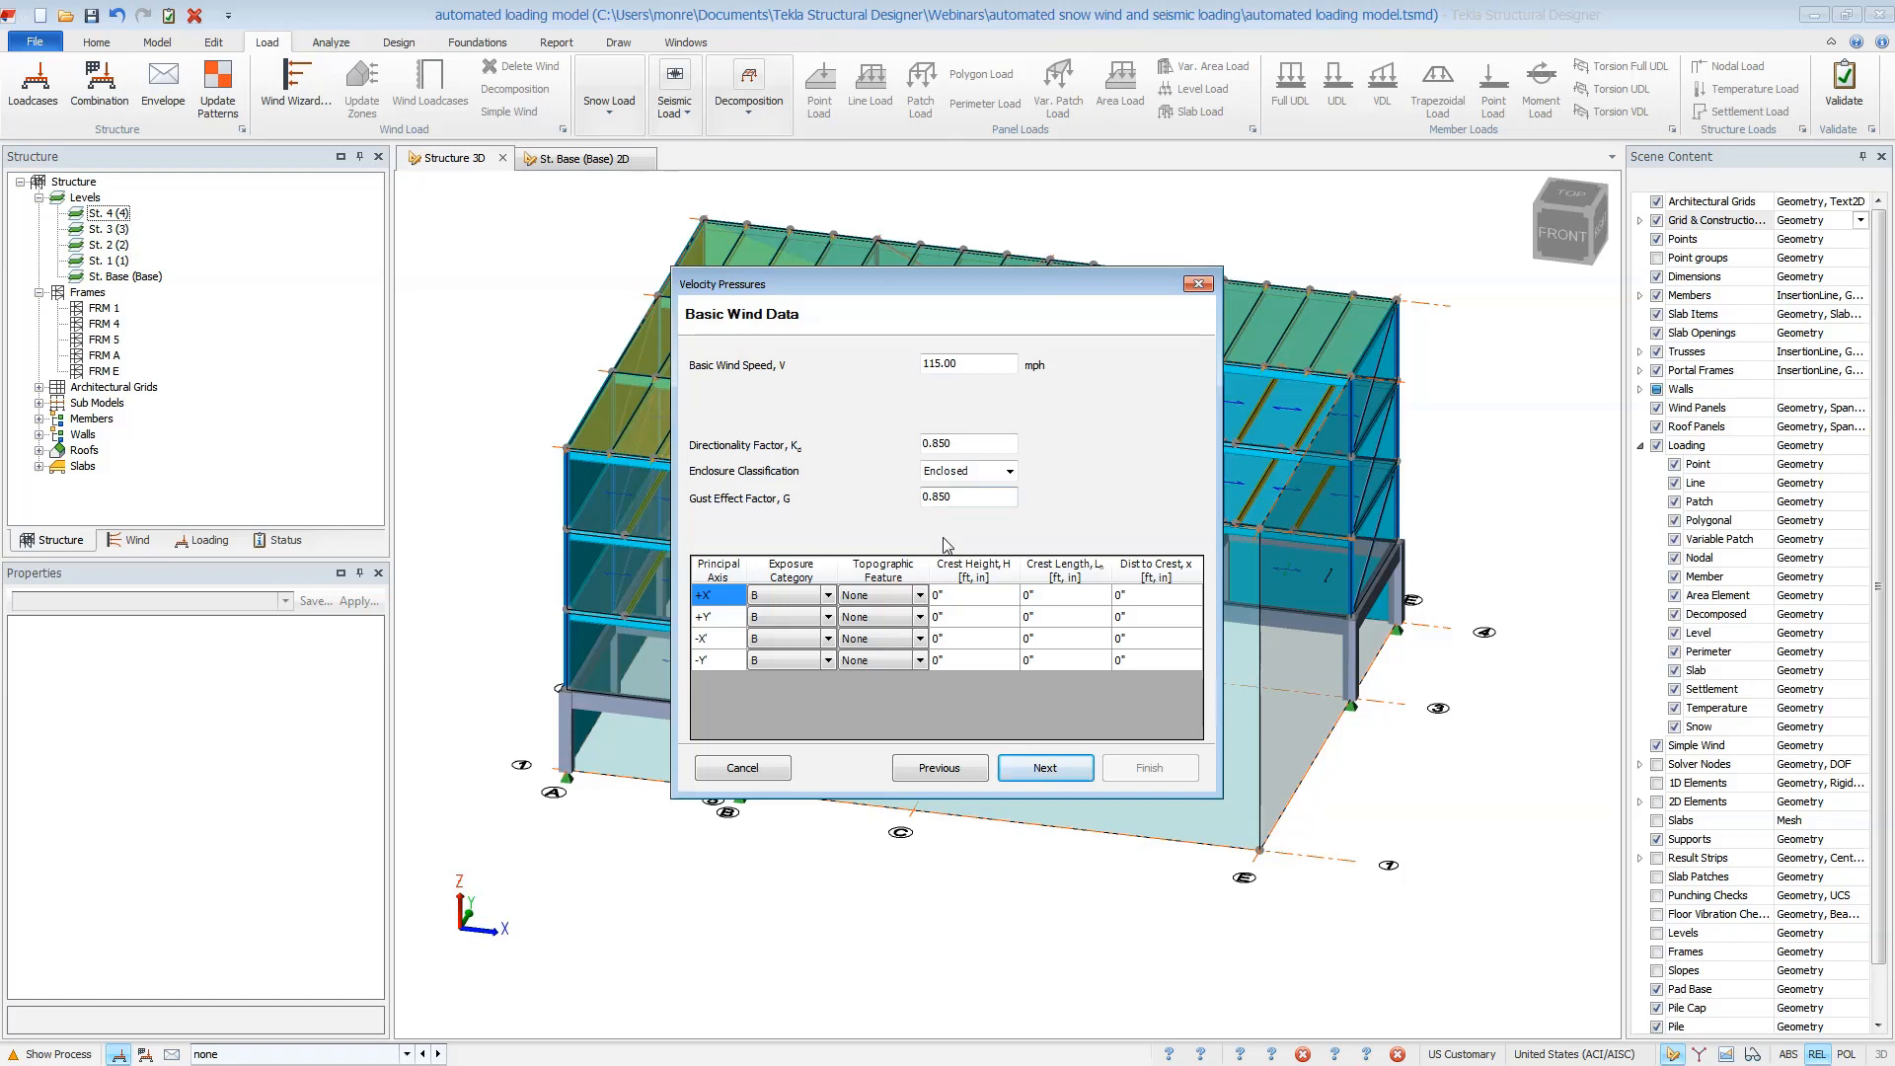
Check the +X' exposure and topographic options, keep B and None, and accept the basic wind data with 115 mph wind speed
click(828, 596)
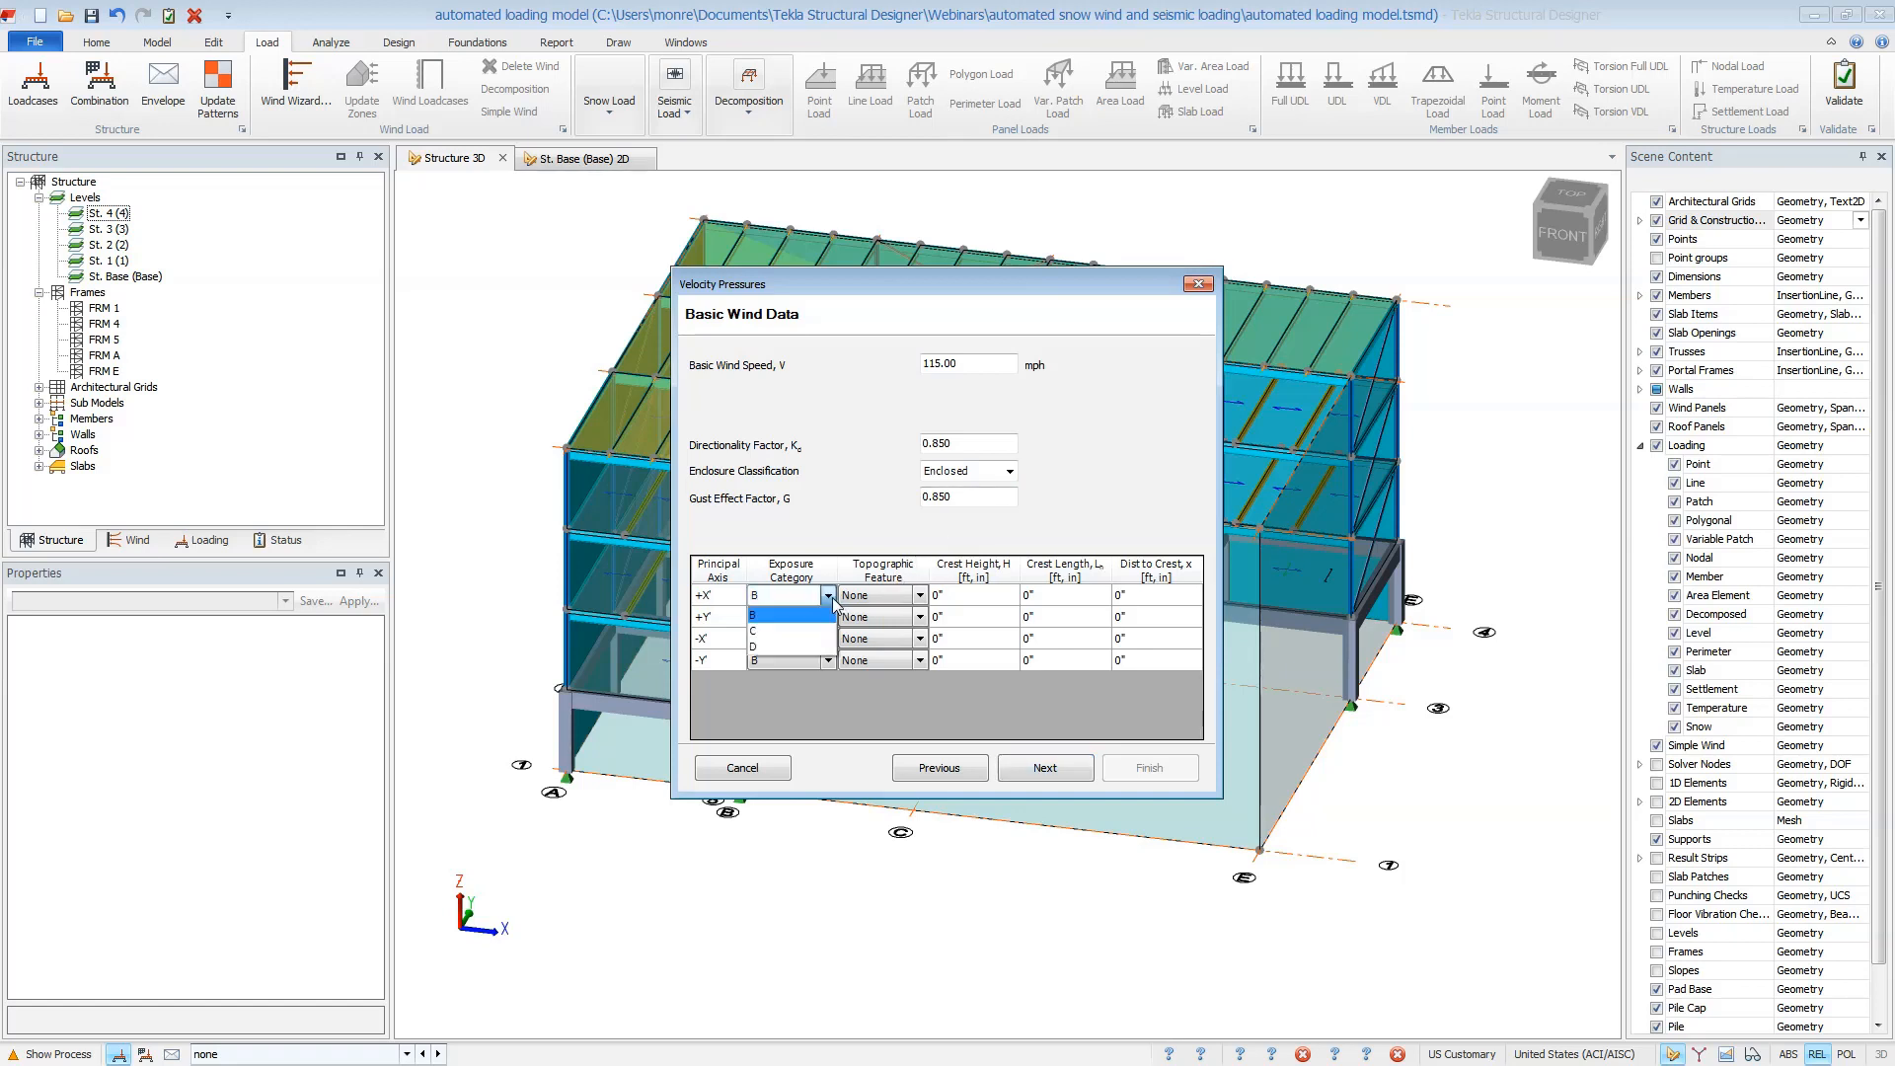
click(831, 599)
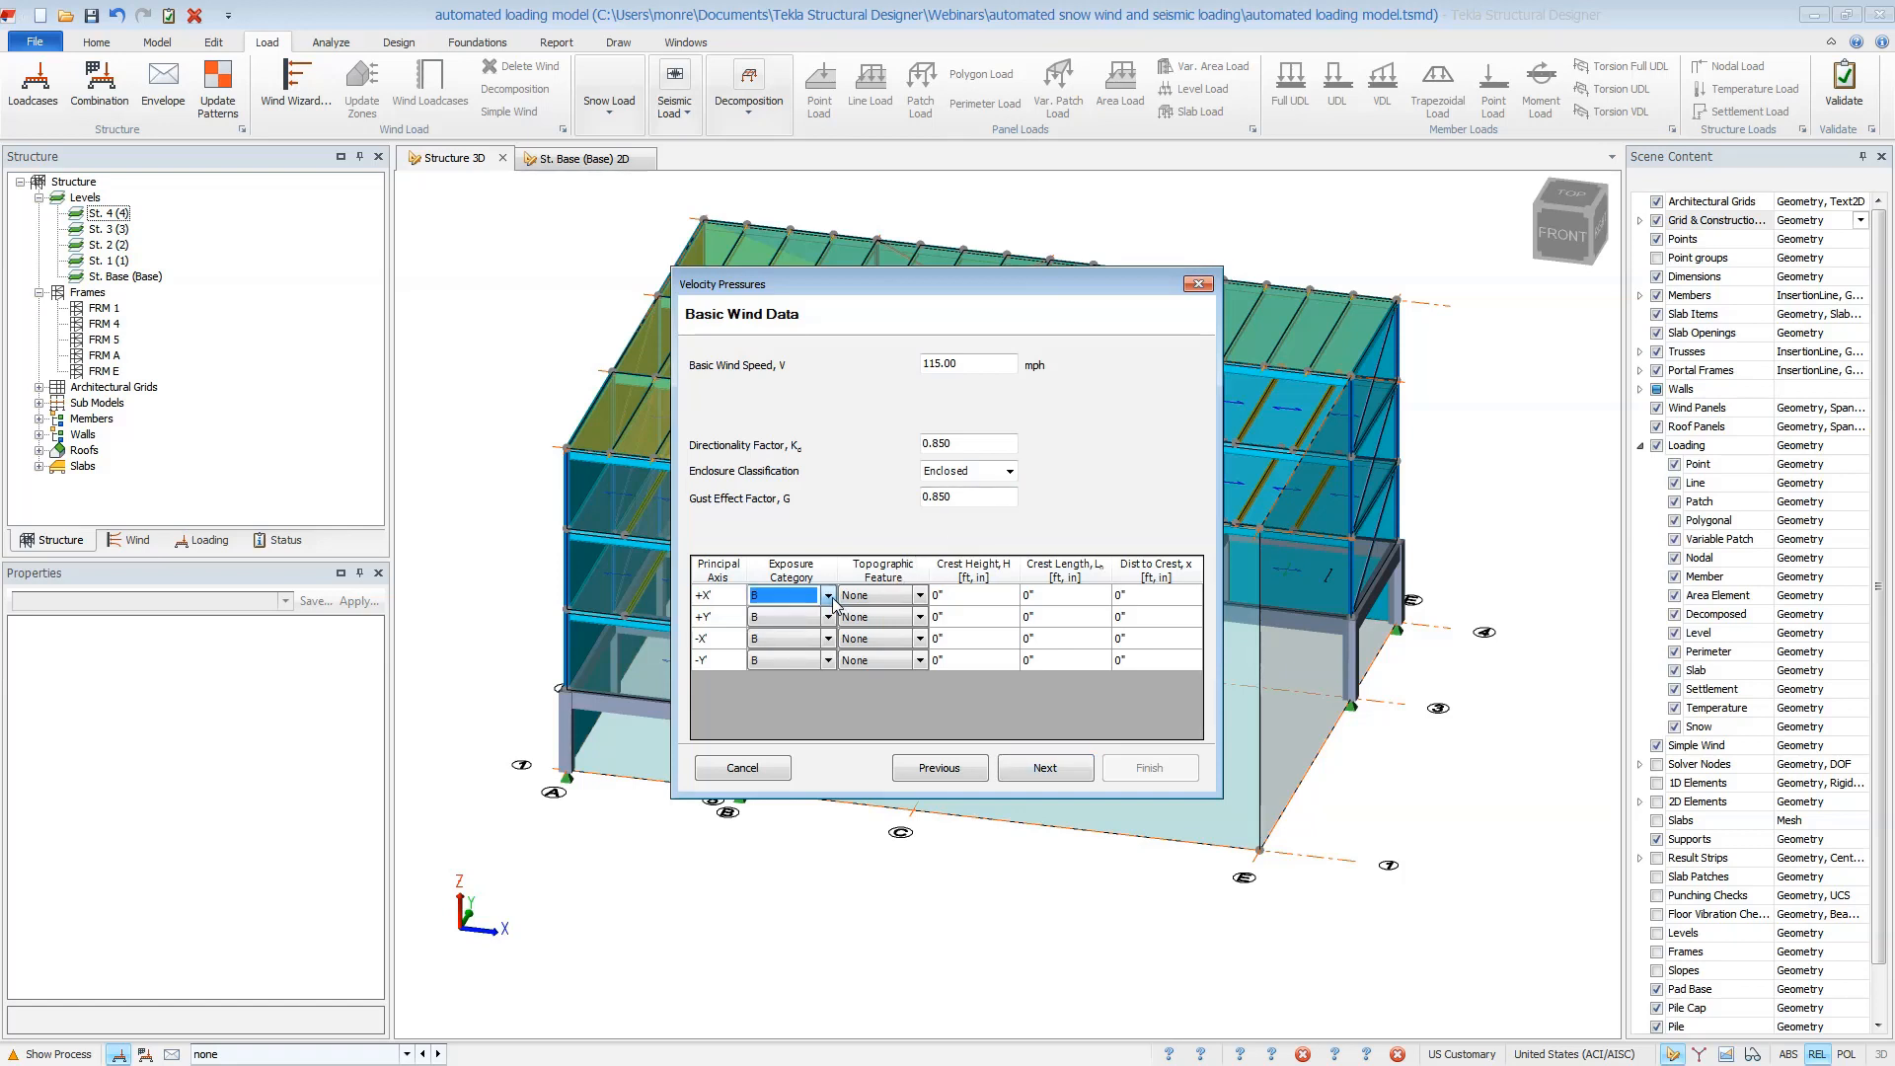
click(918, 596)
click(926, 598)
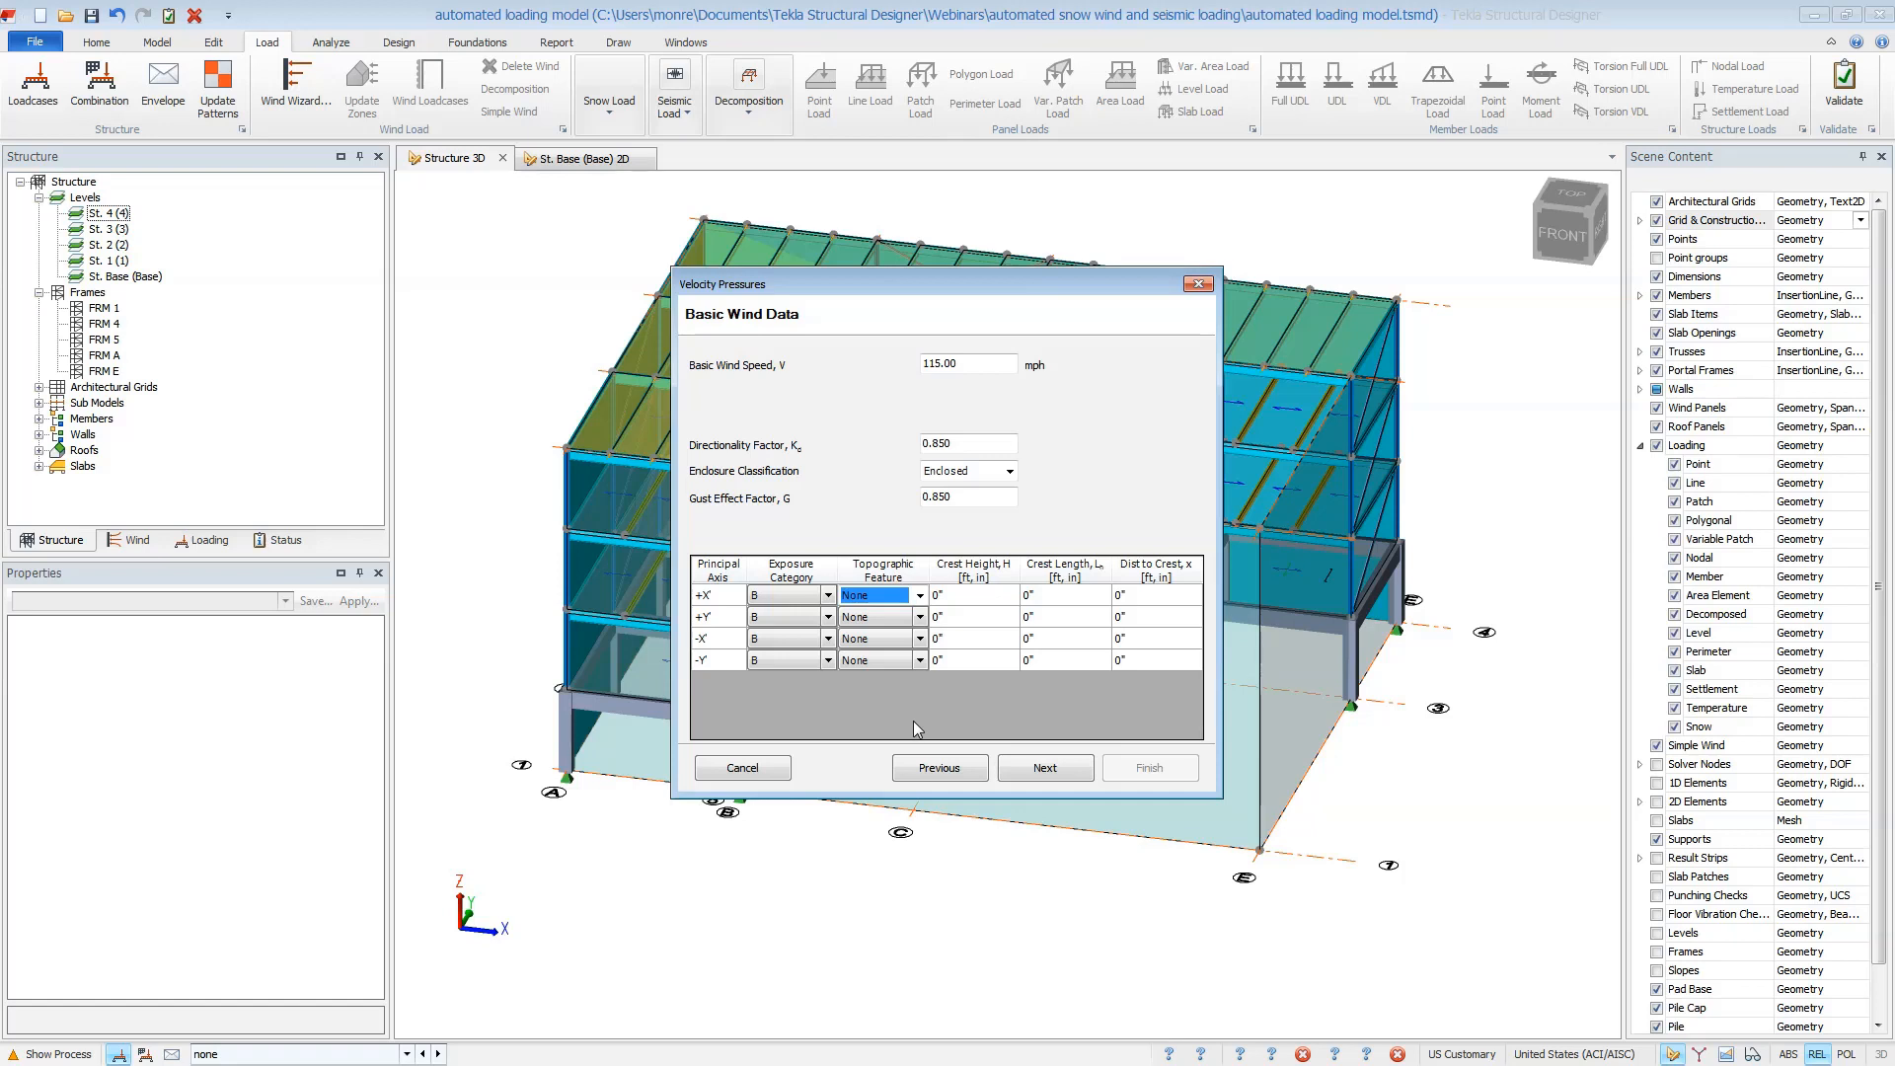
click(1037, 772)
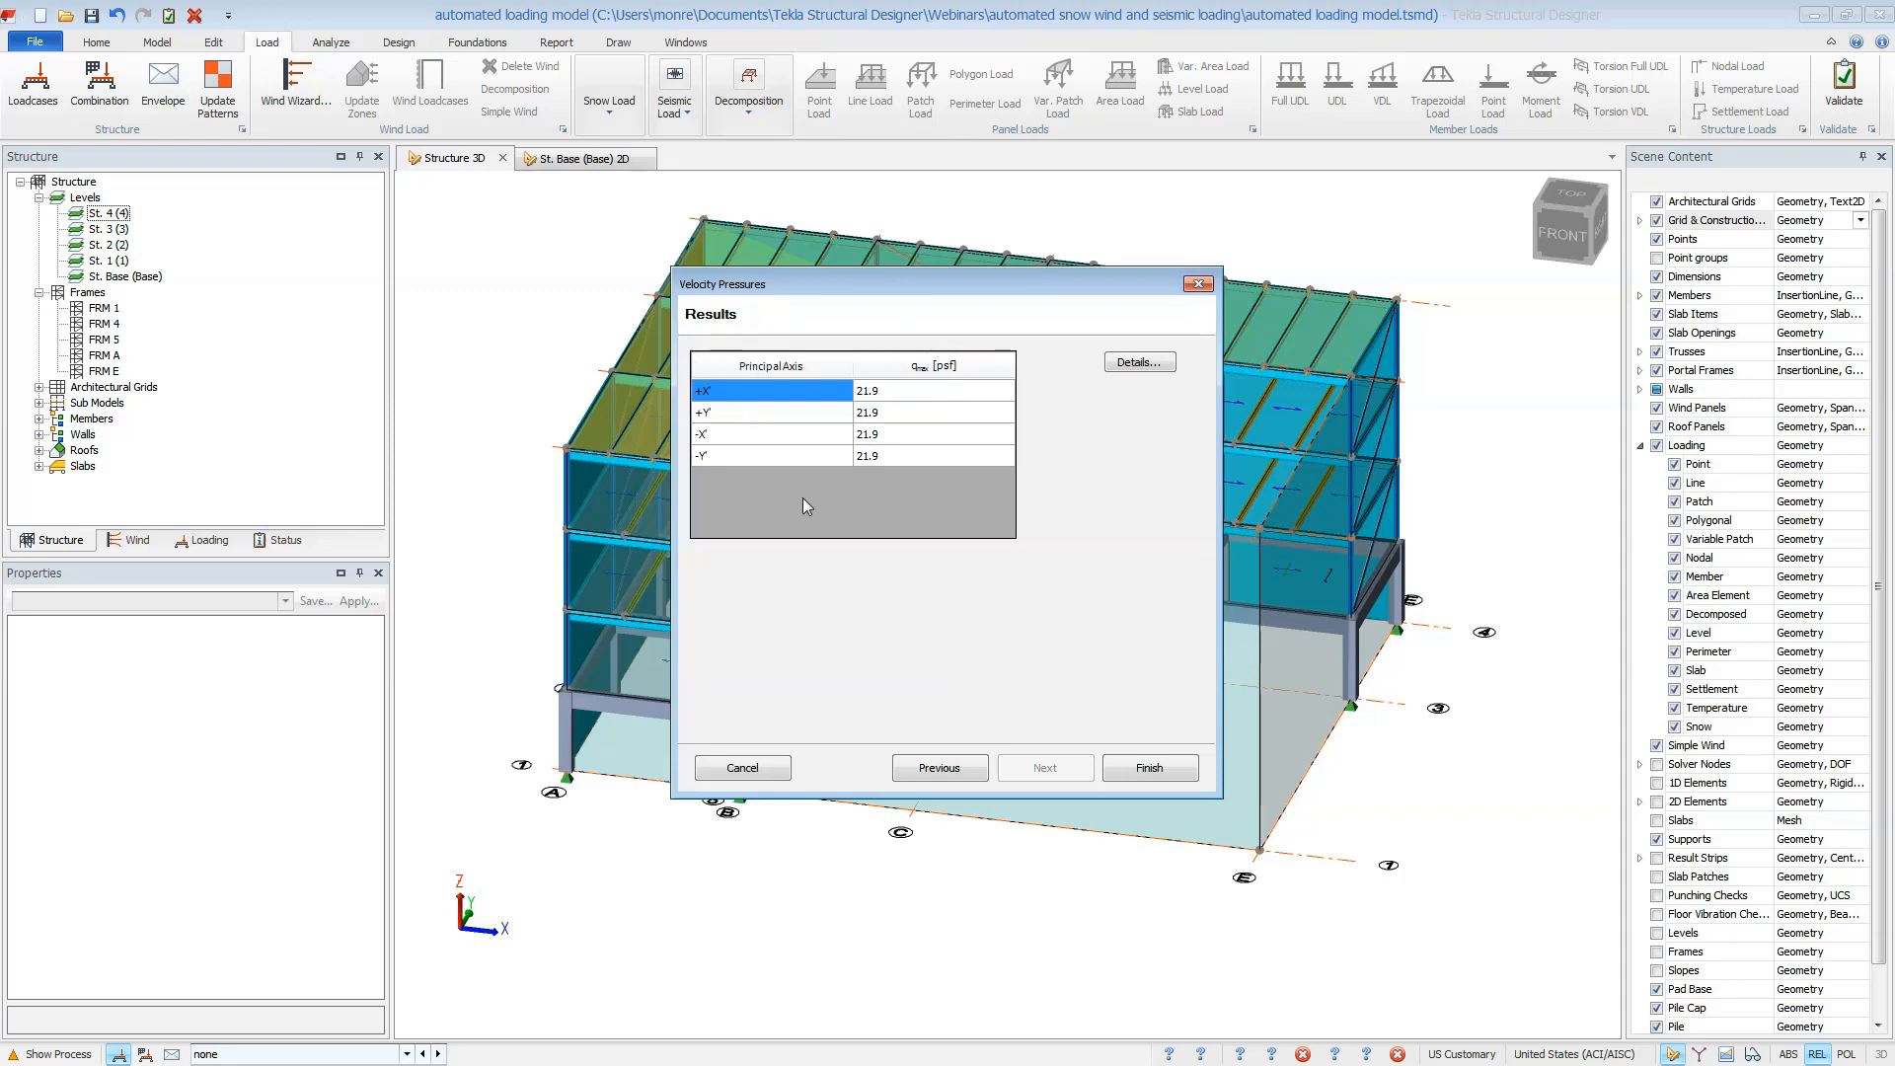
Review the +X' intermediate factors in the detailed velocity pressure results and finish the wind wizard
click(1173, 361)
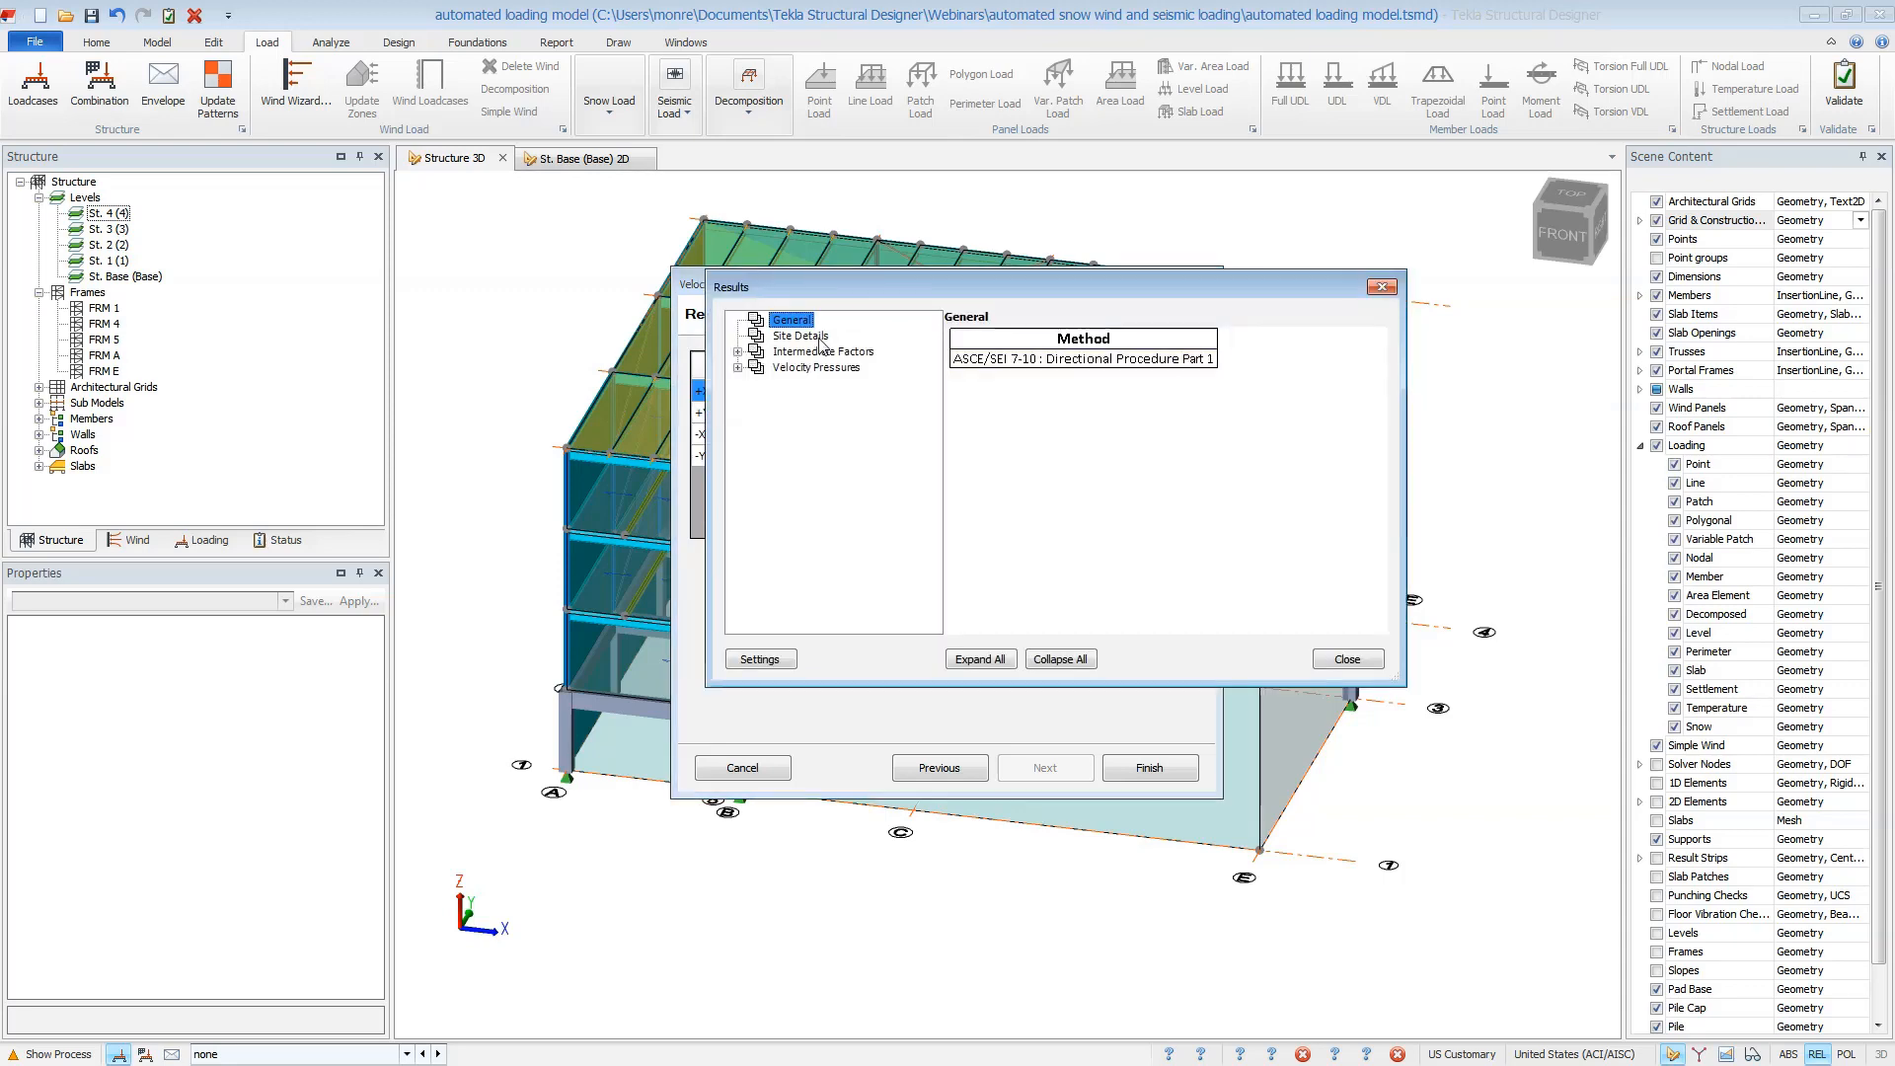
click(819, 352)
click(800, 367)
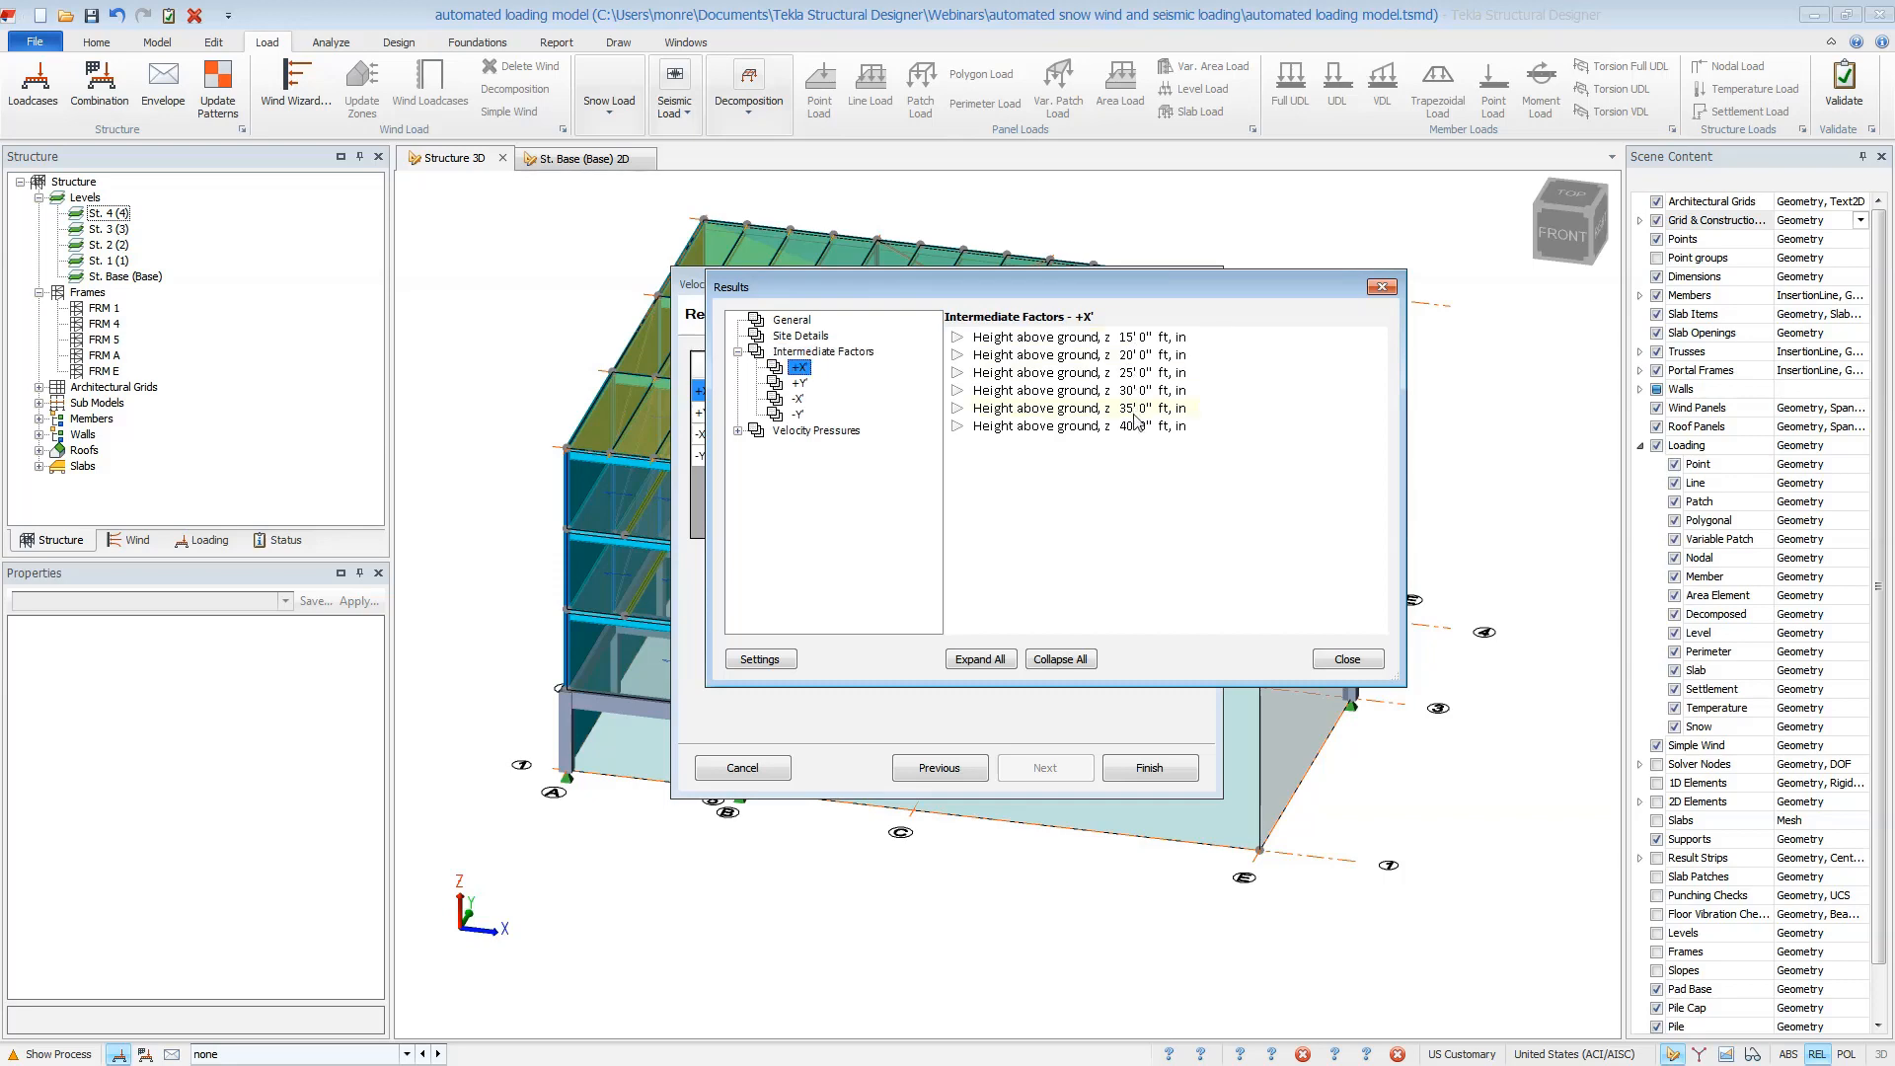
click(1346, 659)
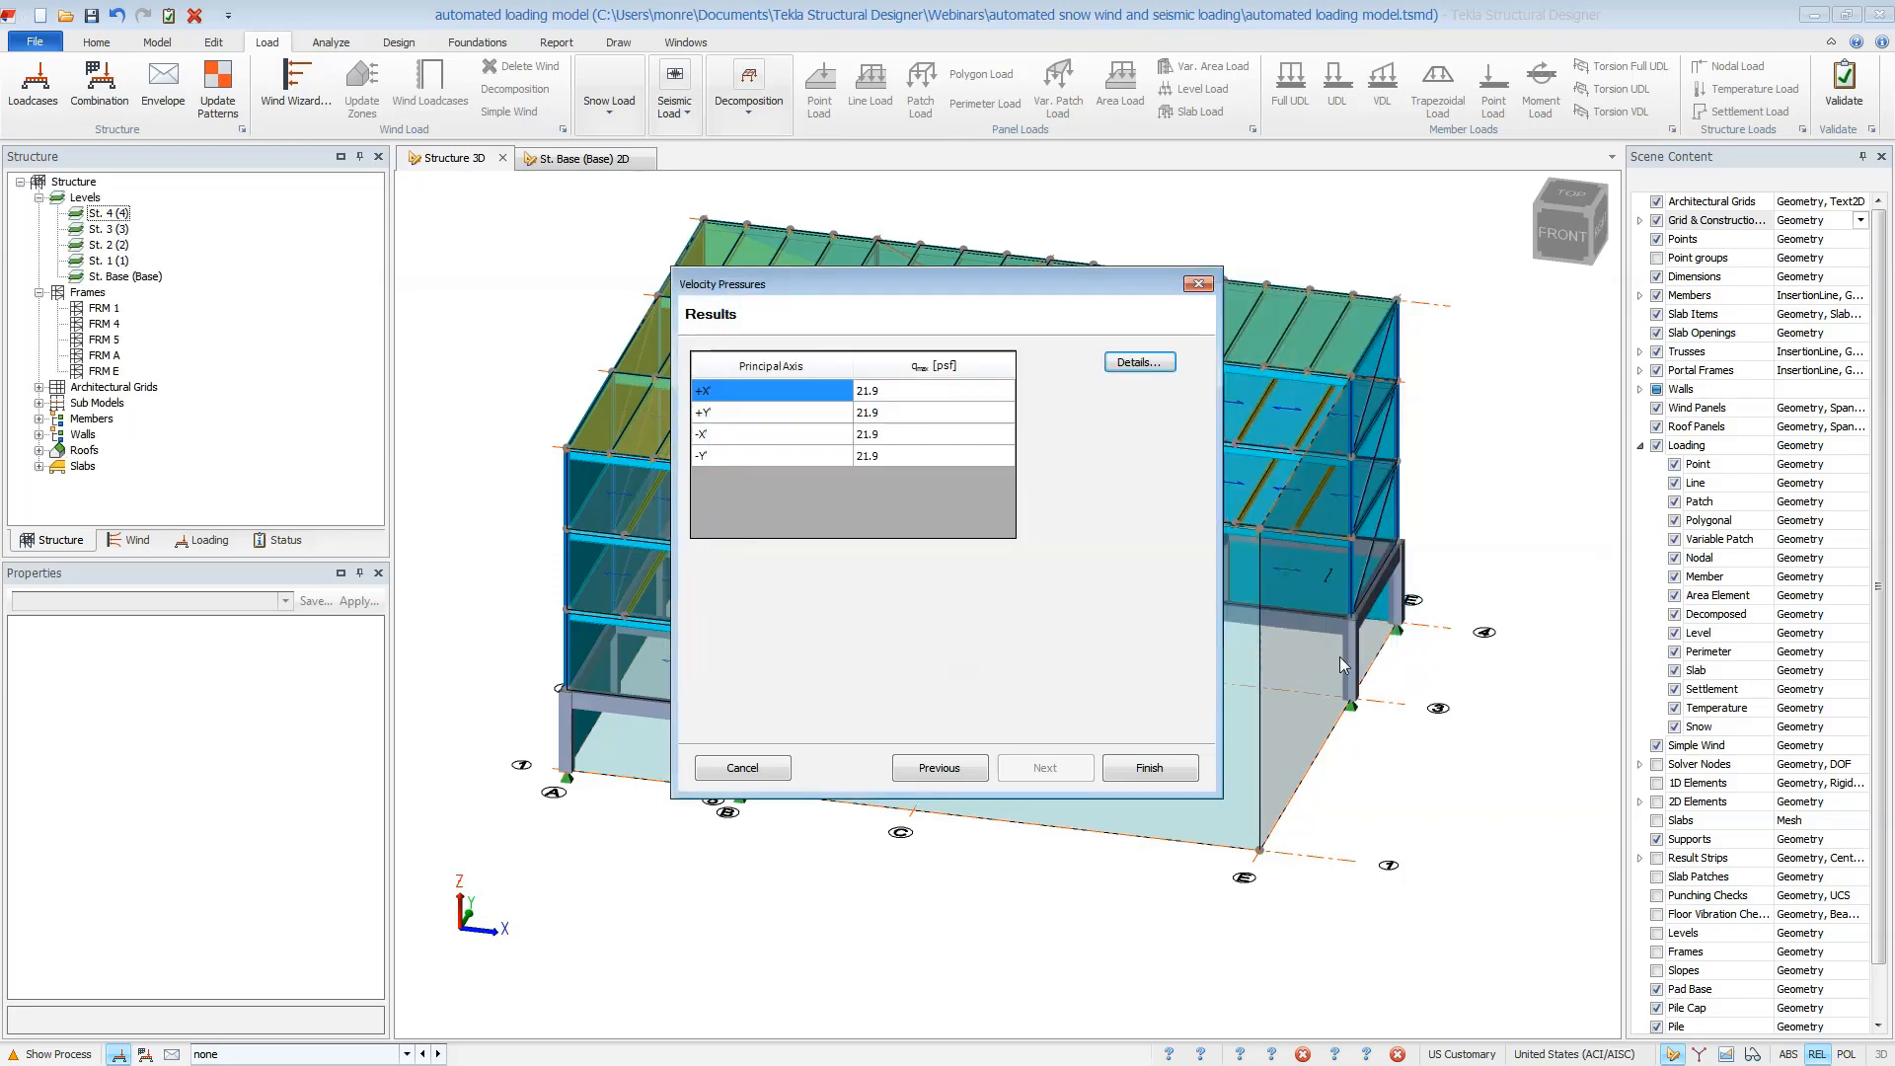
click(1144, 771)
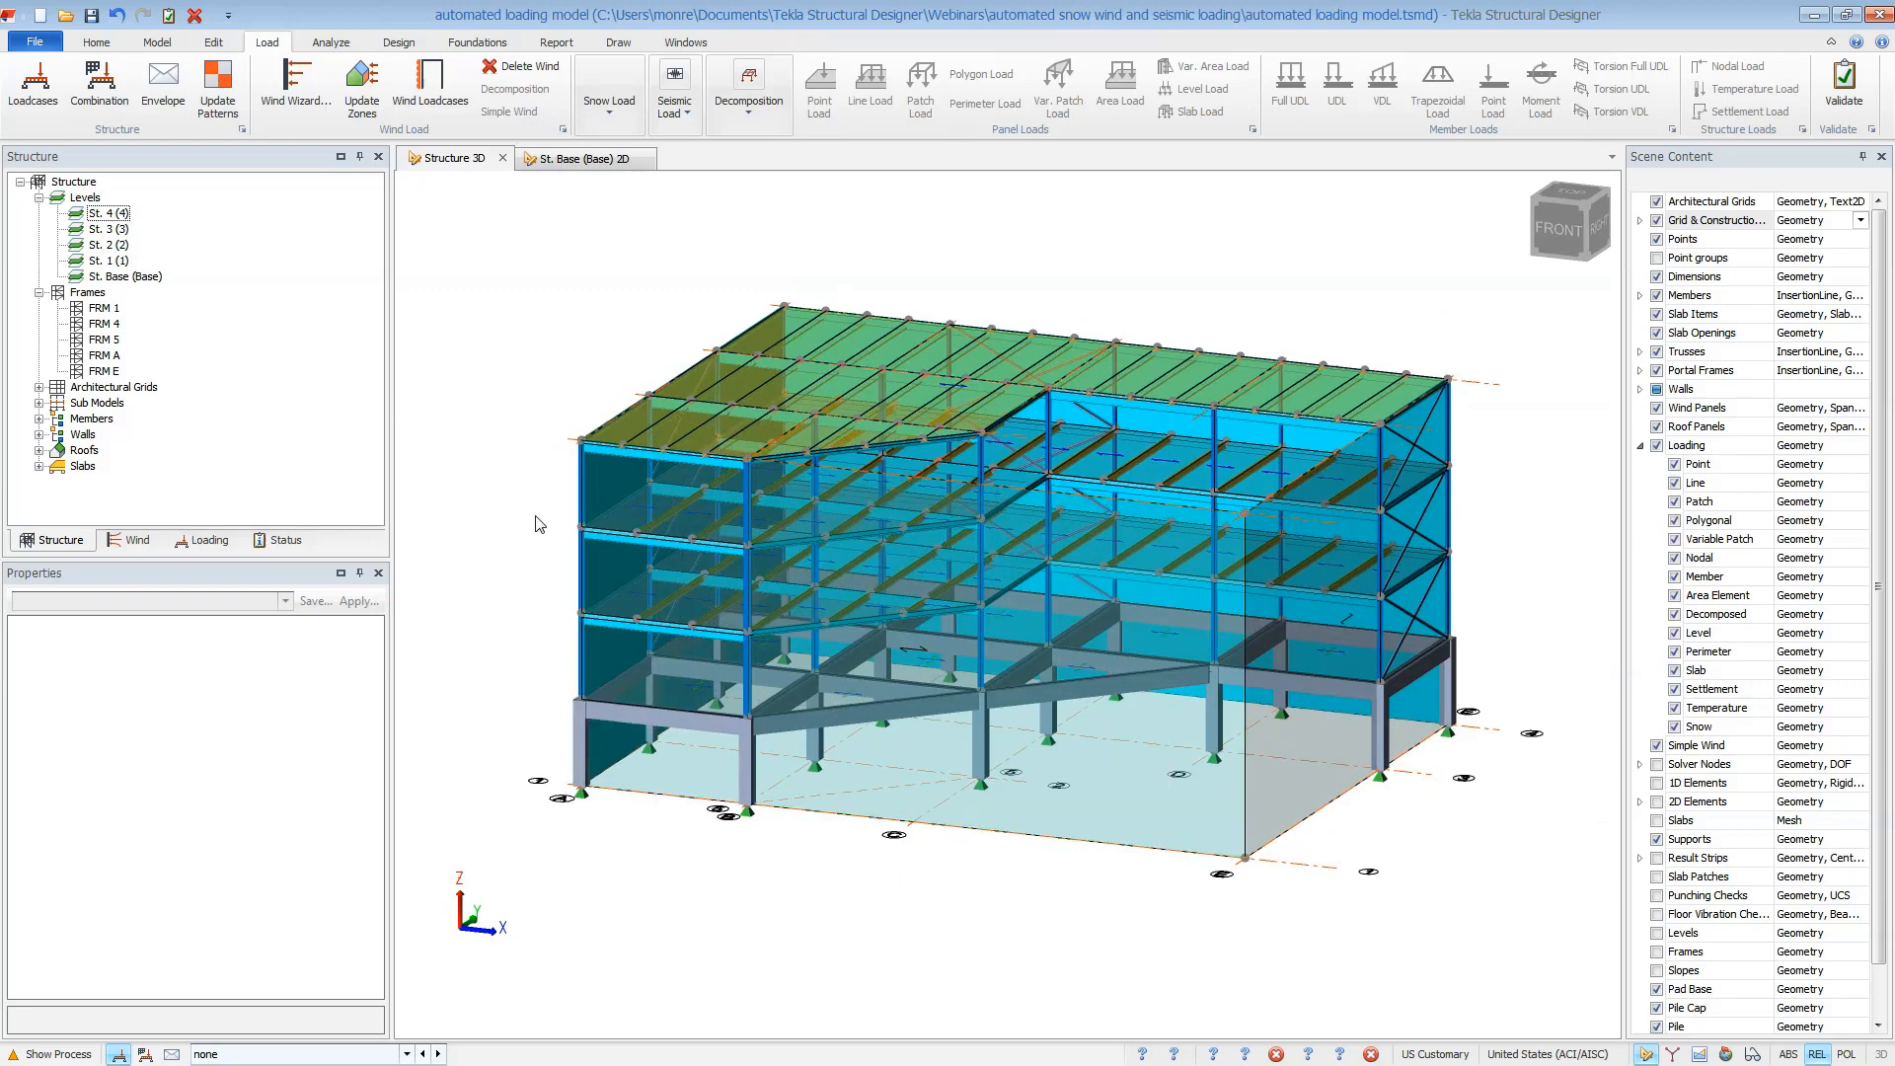
Start automatic wind loadcase generation and include the +X', +Y', -X' and -X'+Y' directions
click(434, 108)
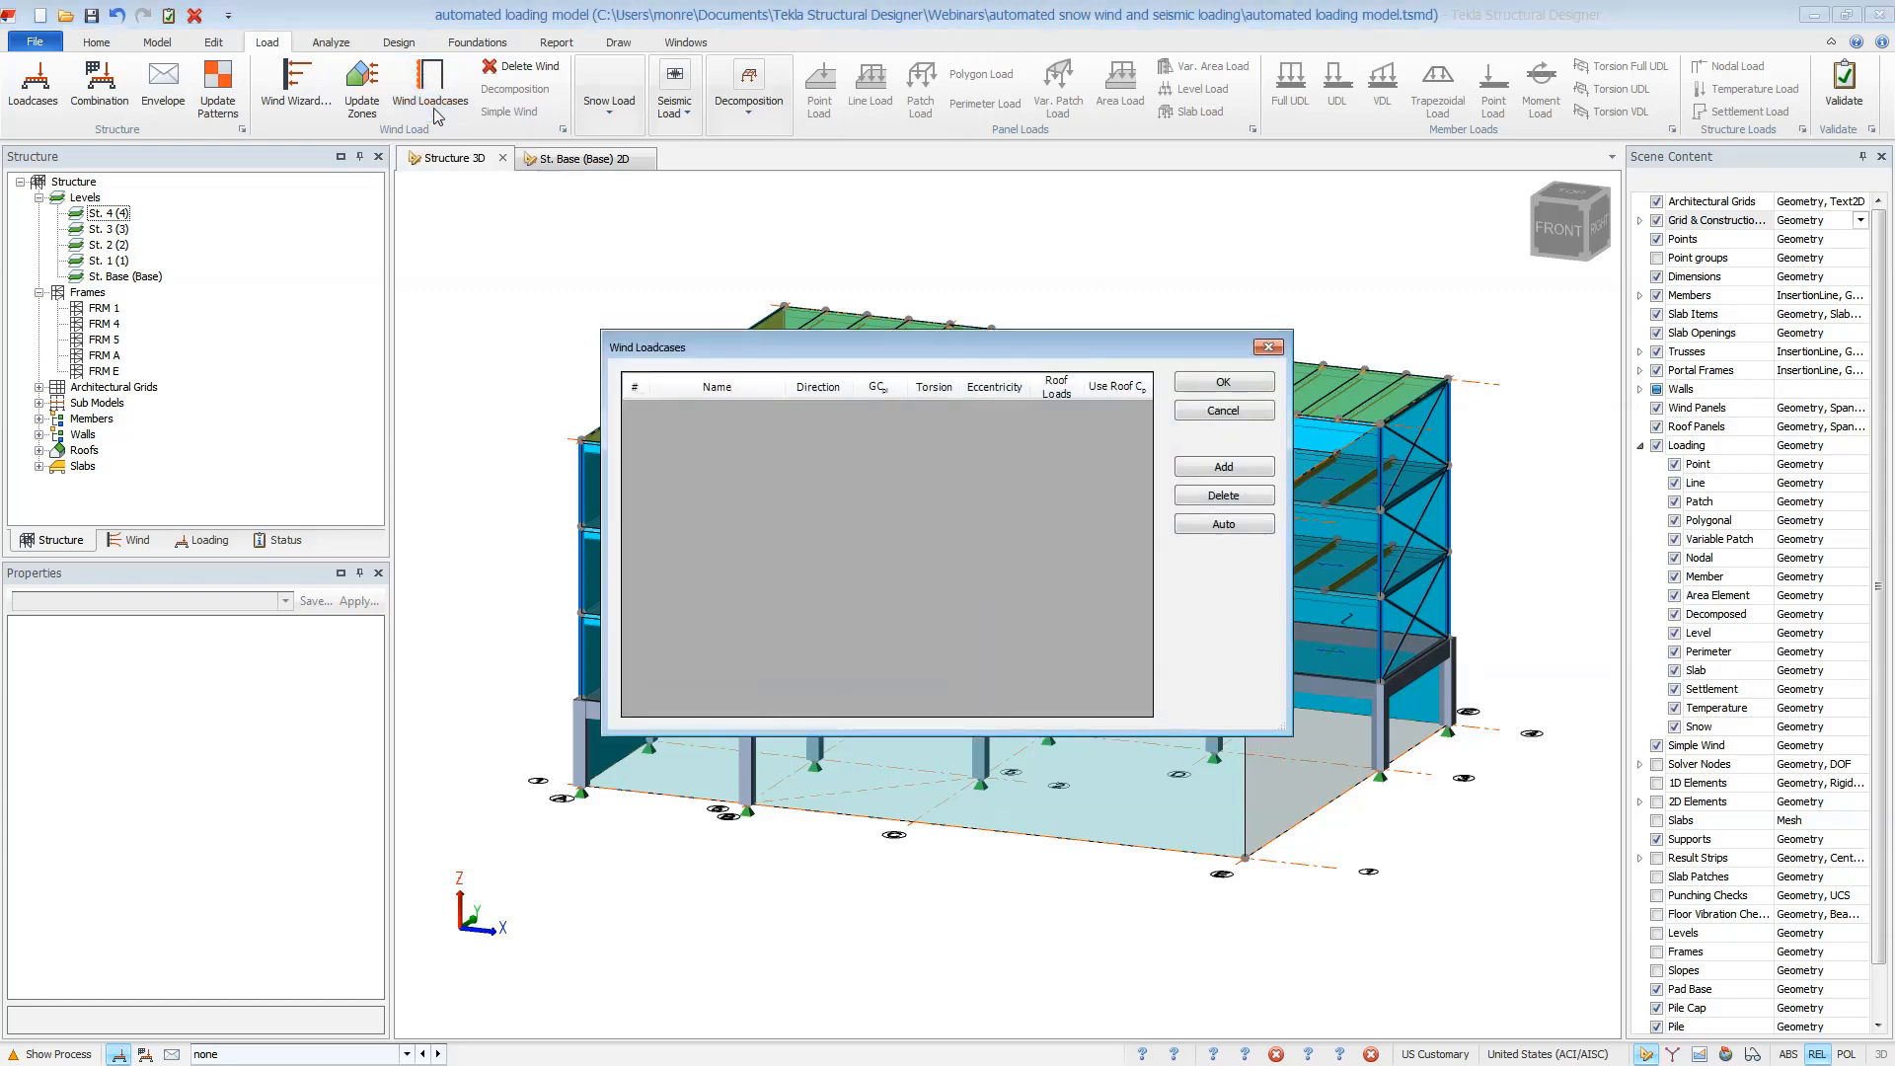
click(1201, 534)
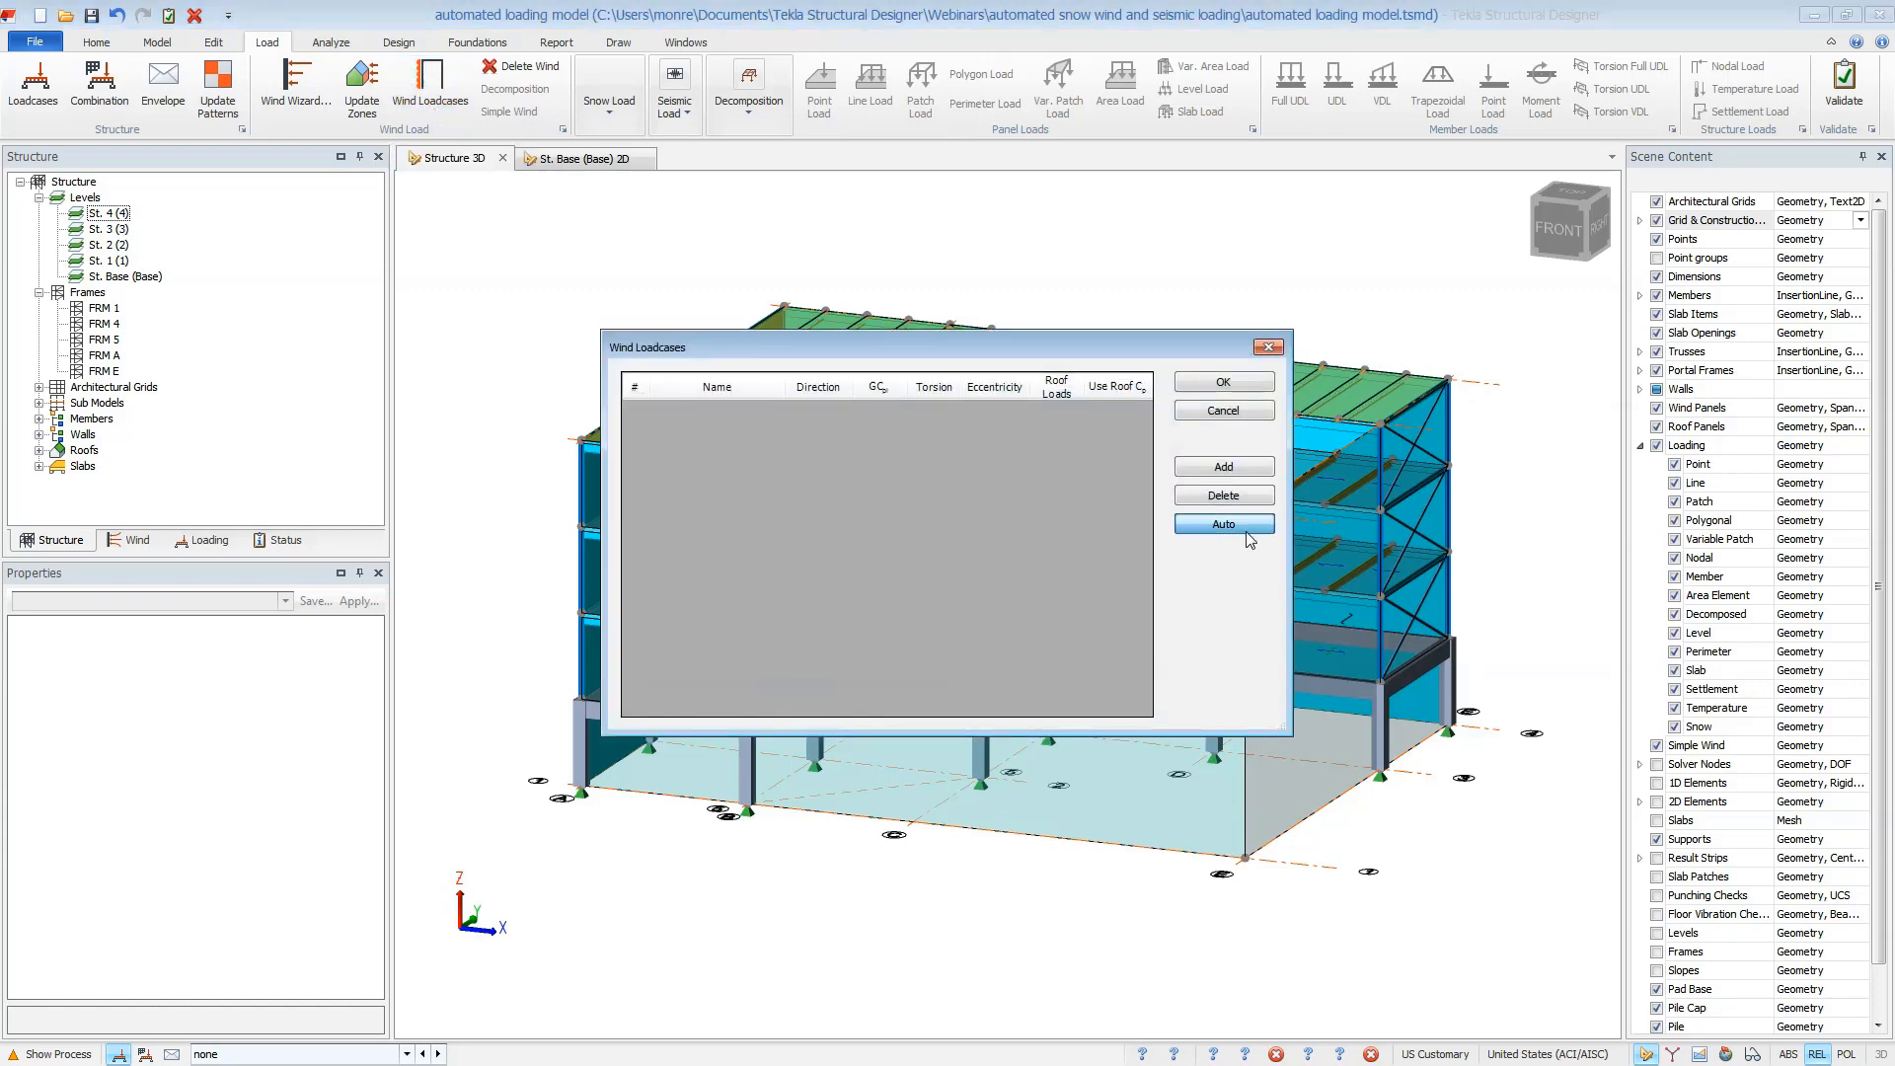
click(734, 457)
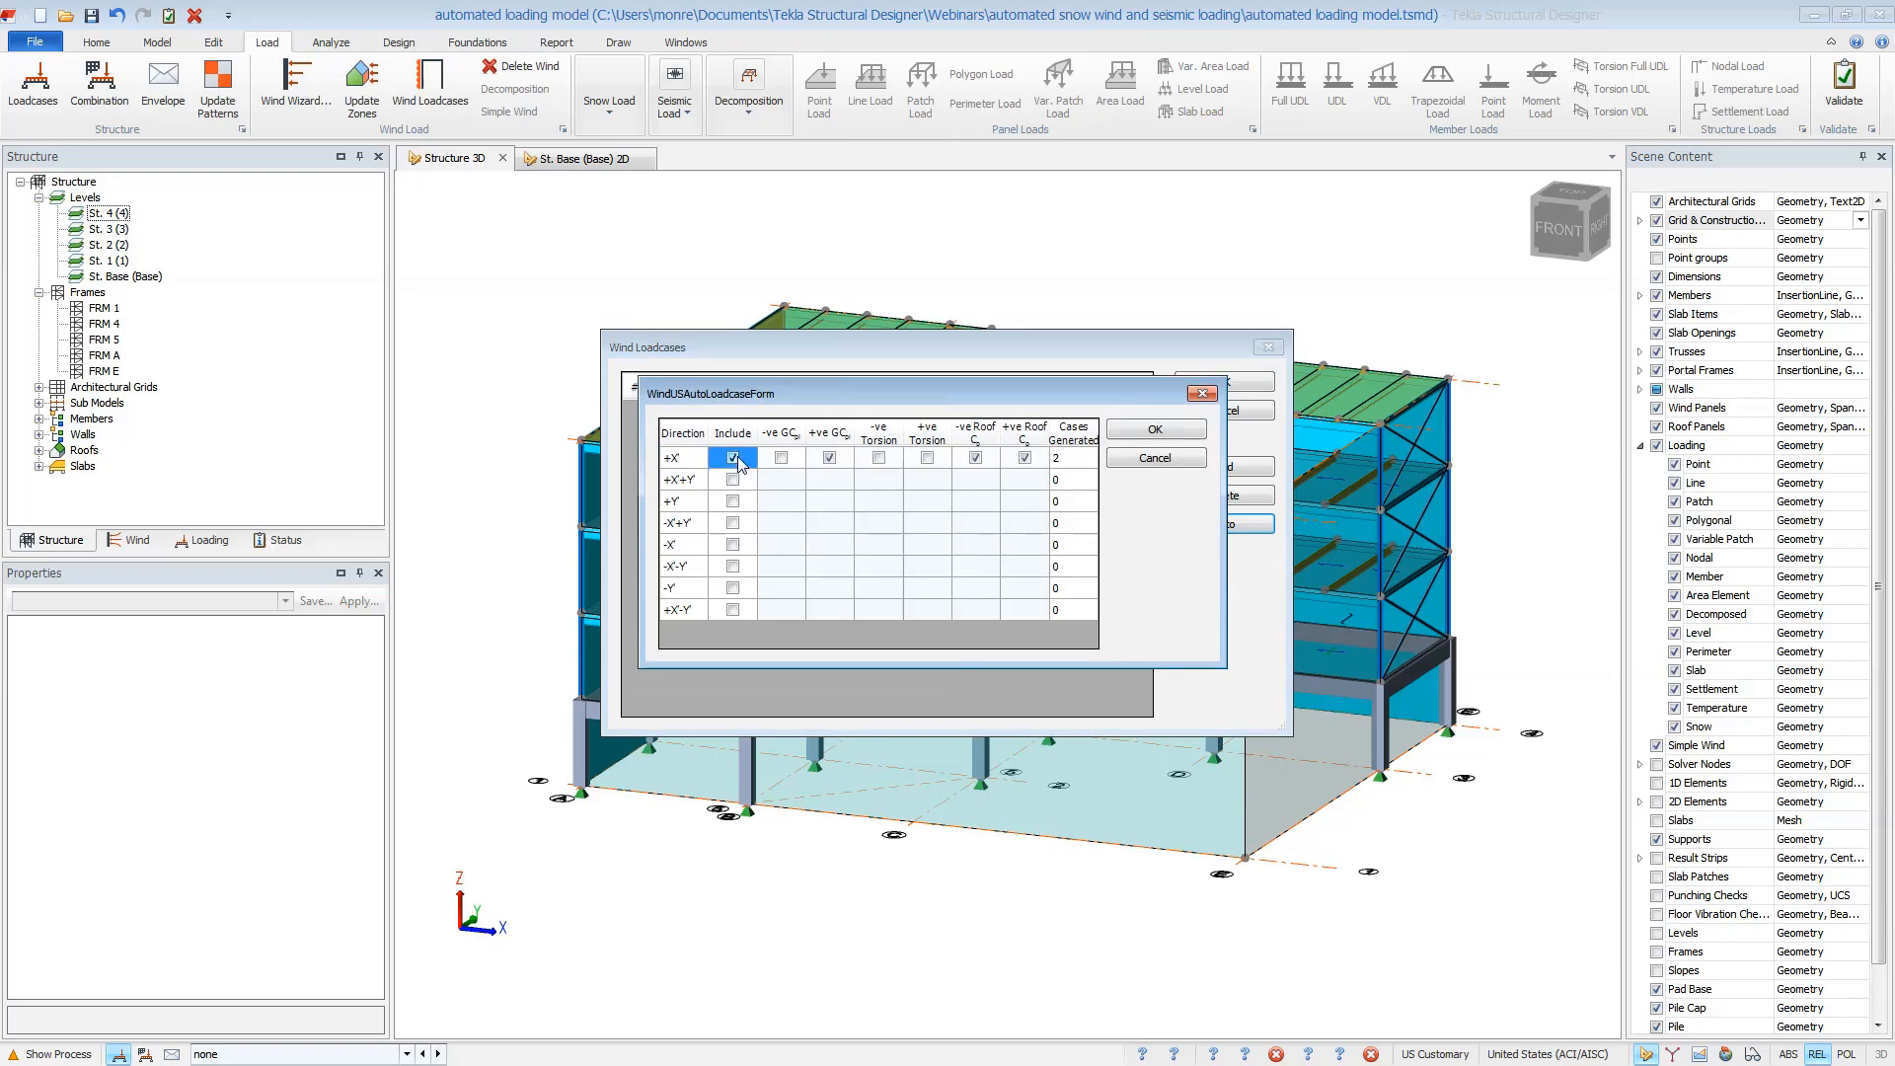
click(733, 502)
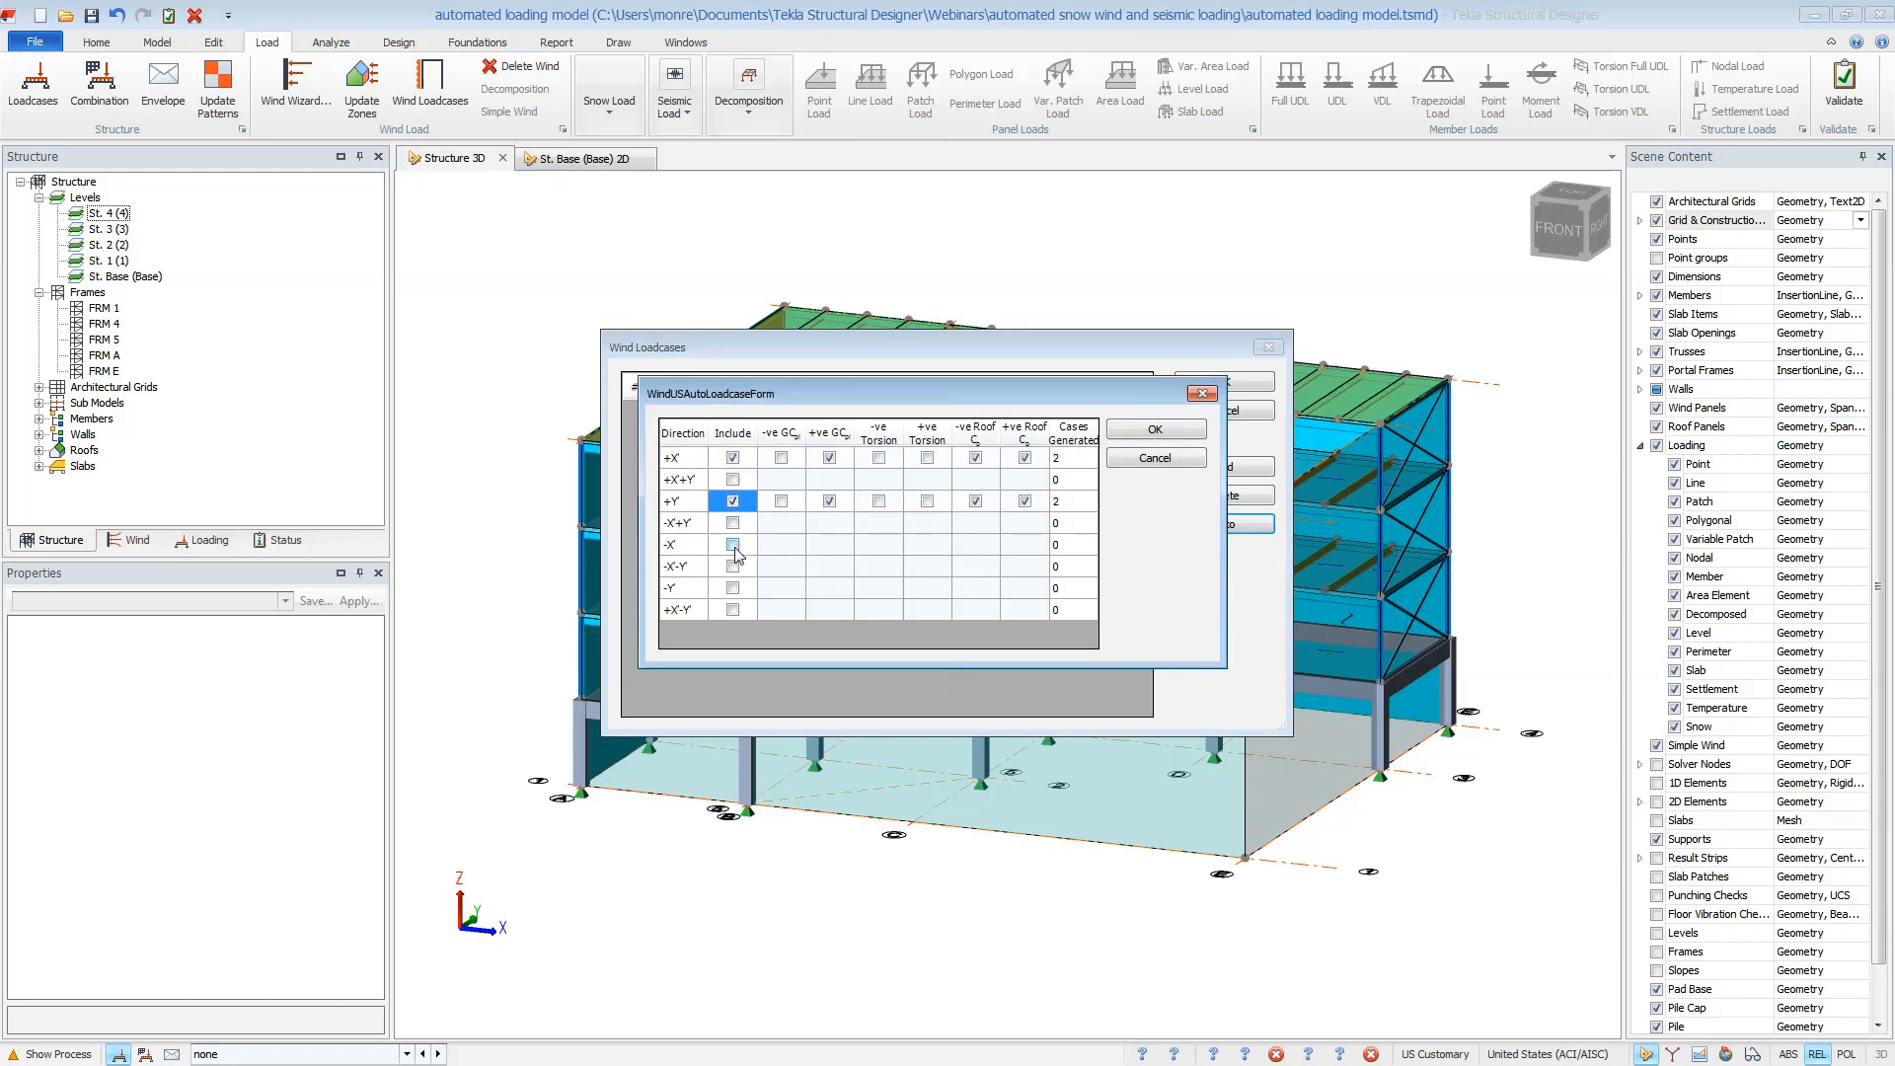
click(734, 545)
click(733, 523)
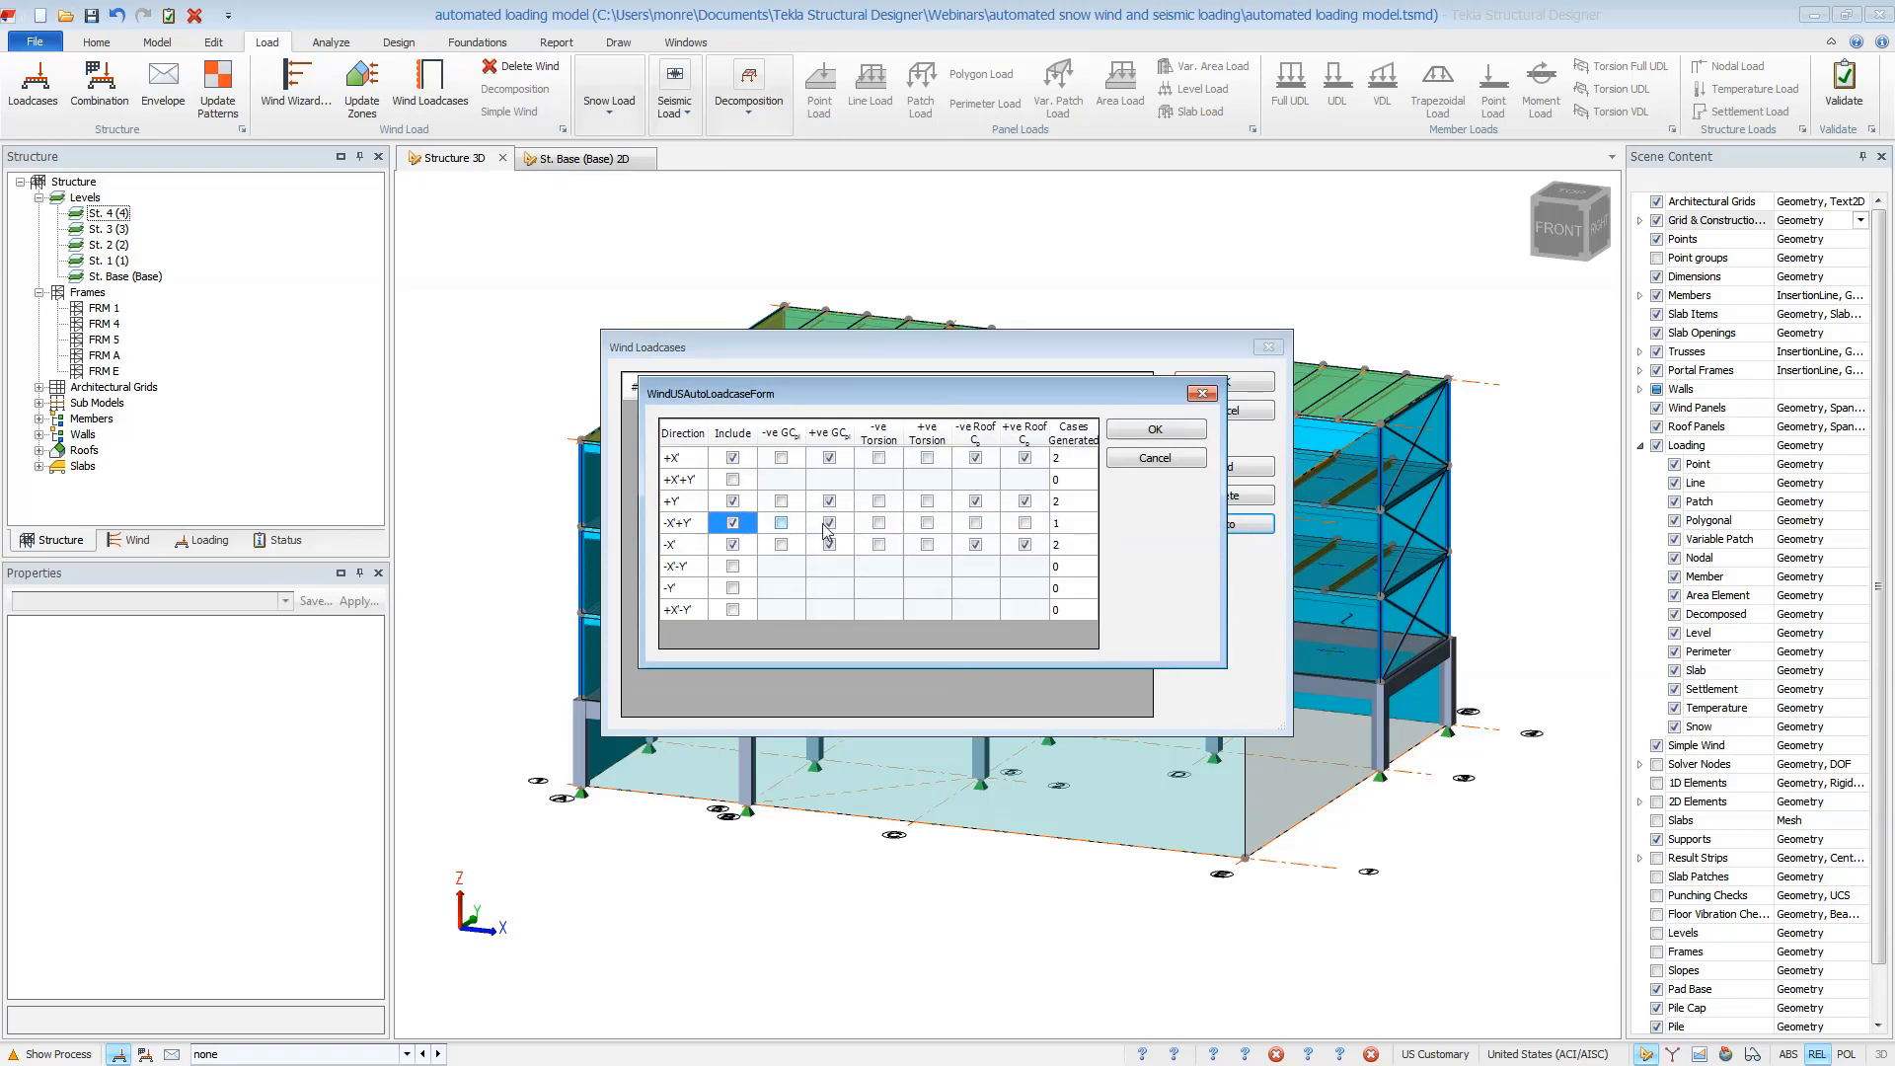
Exclude the positive roof Cp option for directions +X', +Y' and -X', and accept the generated wind loadcases
click(1024, 457)
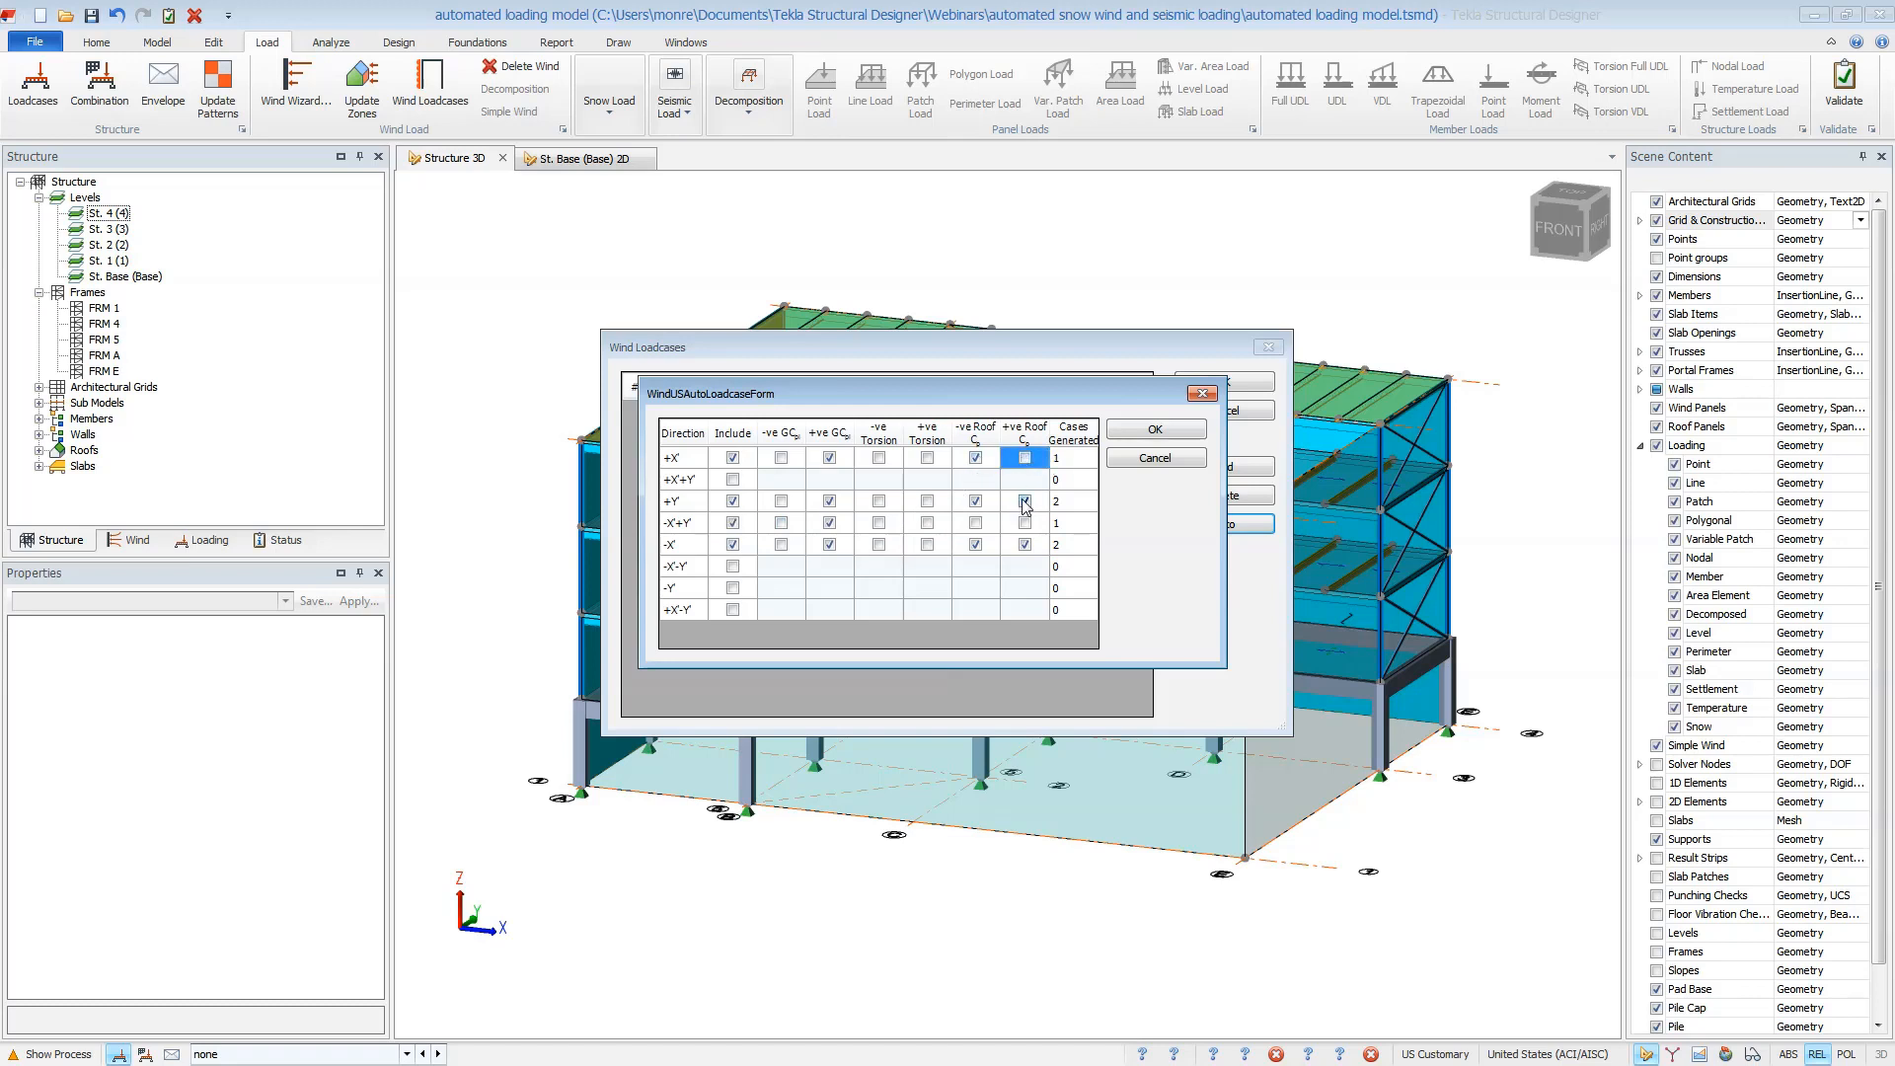
click(1024, 502)
click(1025, 545)
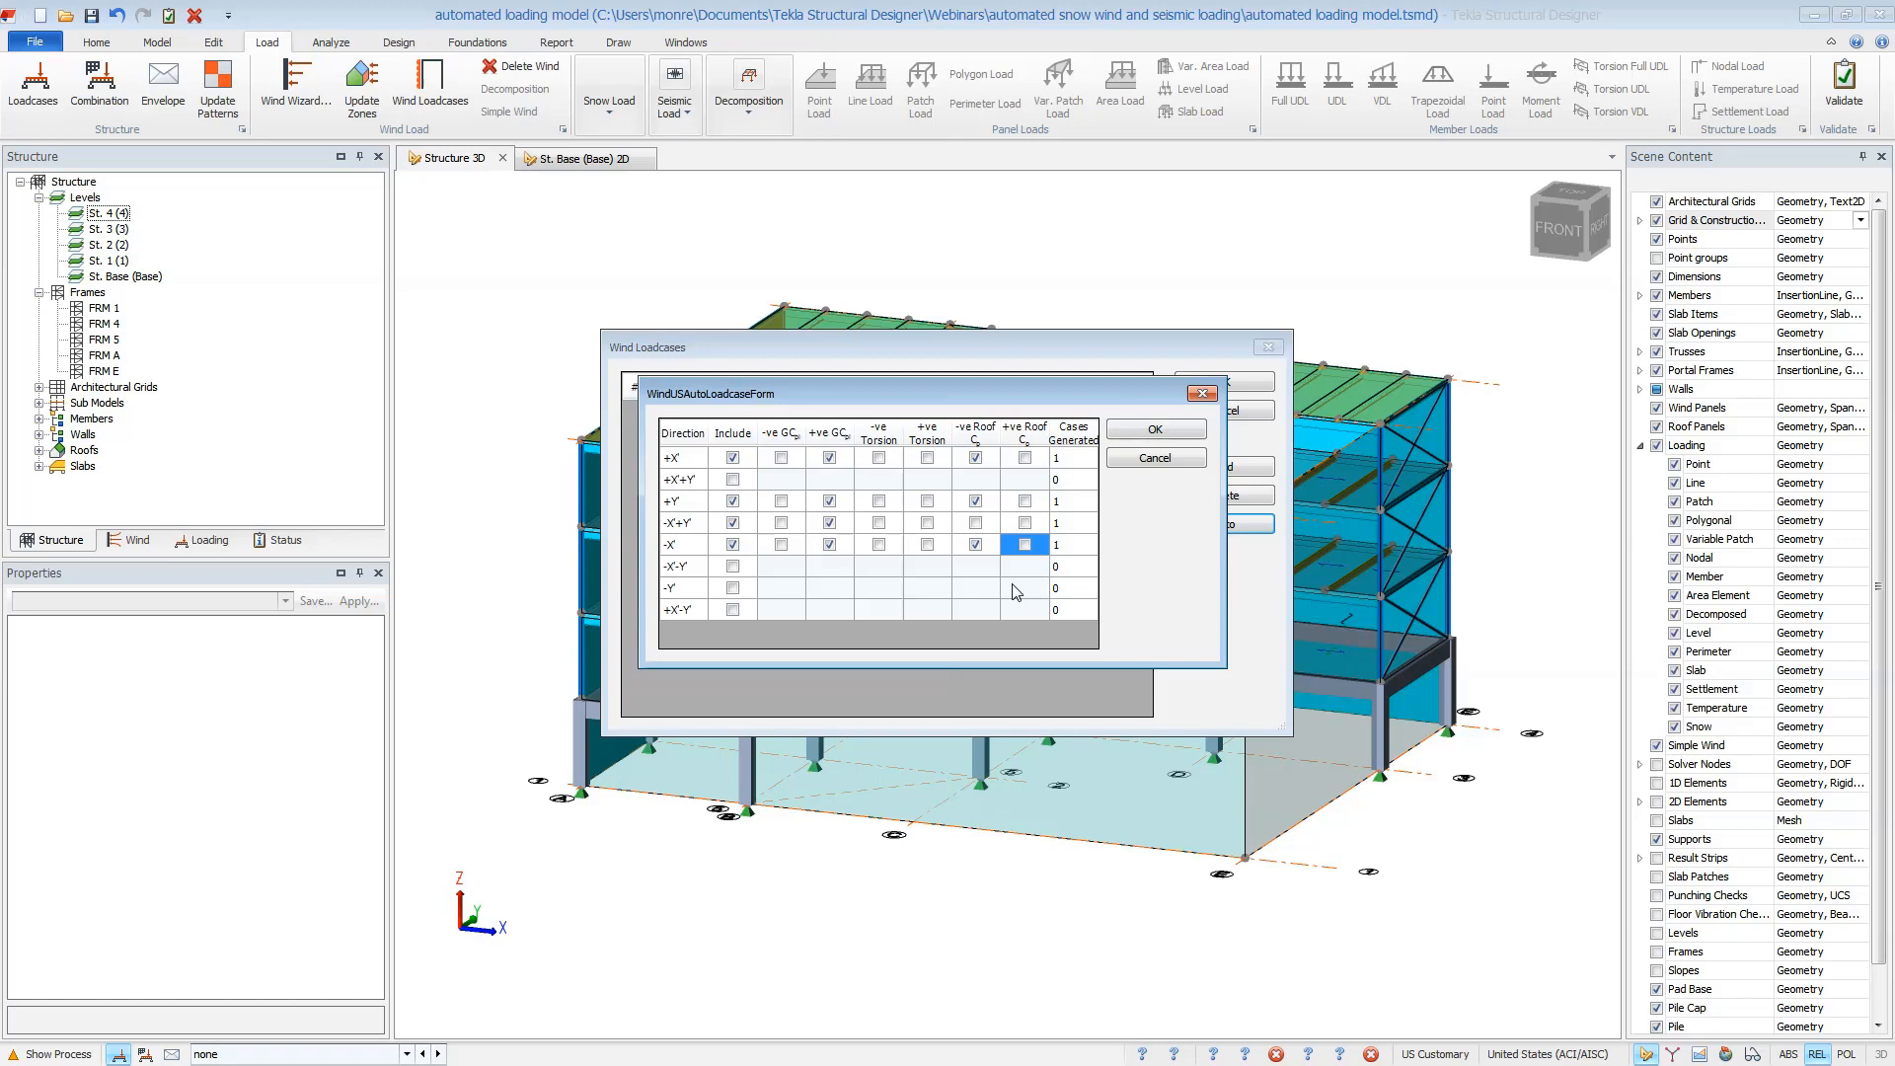
click(1180, 434)
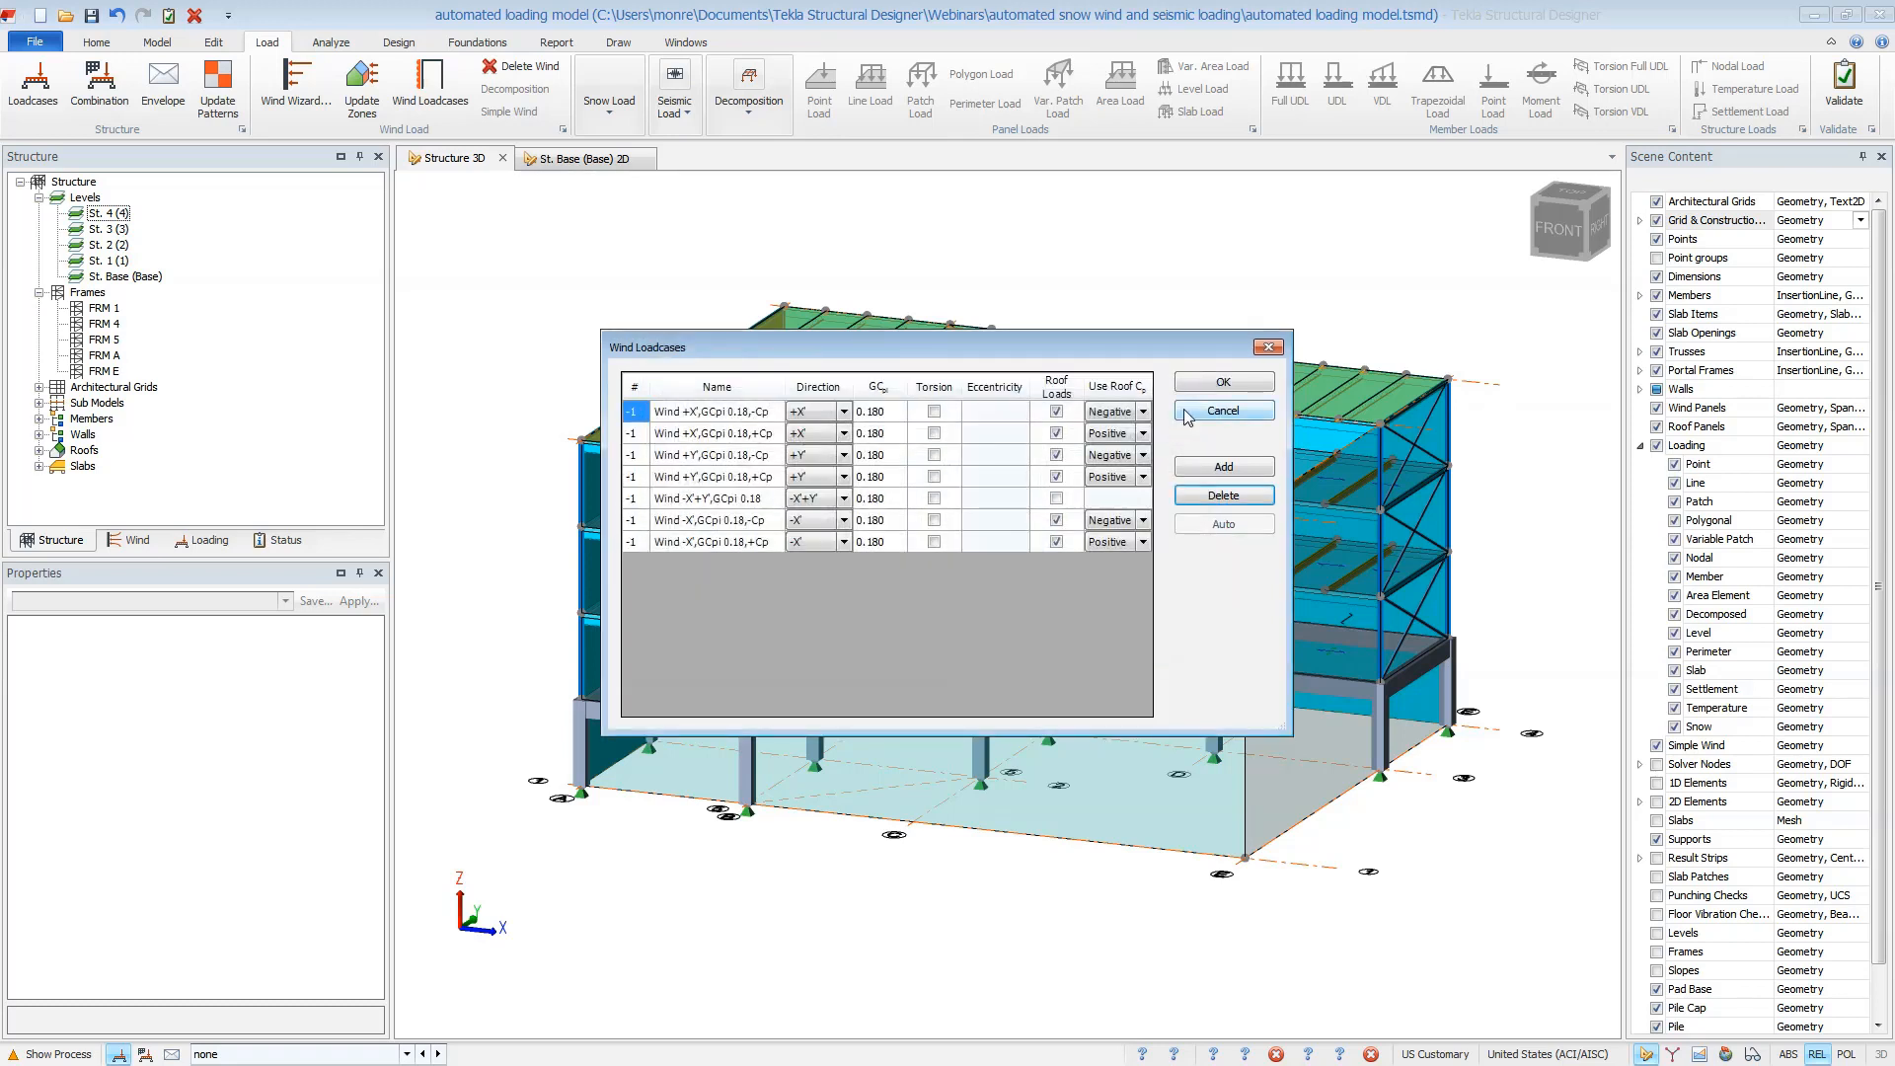
click(1205, 391)
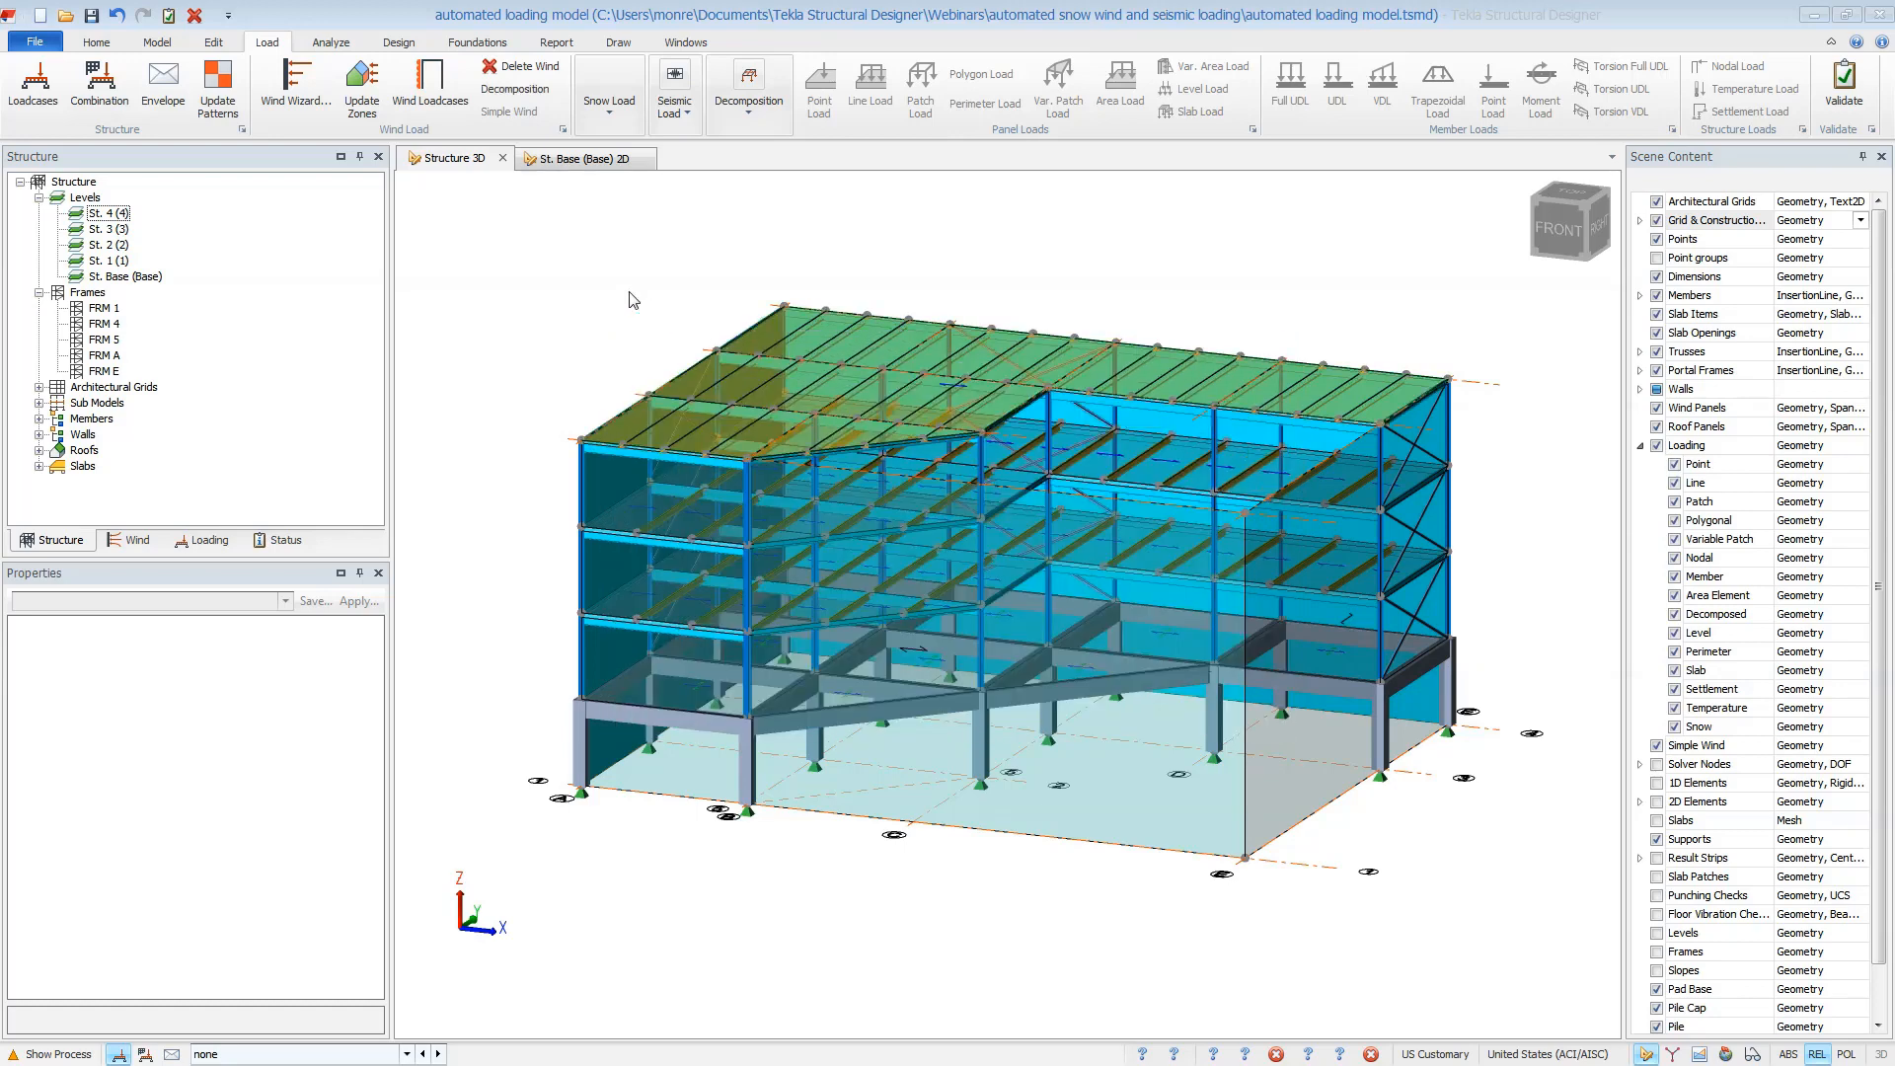
Open the load combination generator and exclude all selected ASD combinations from generation
click(109, 112)
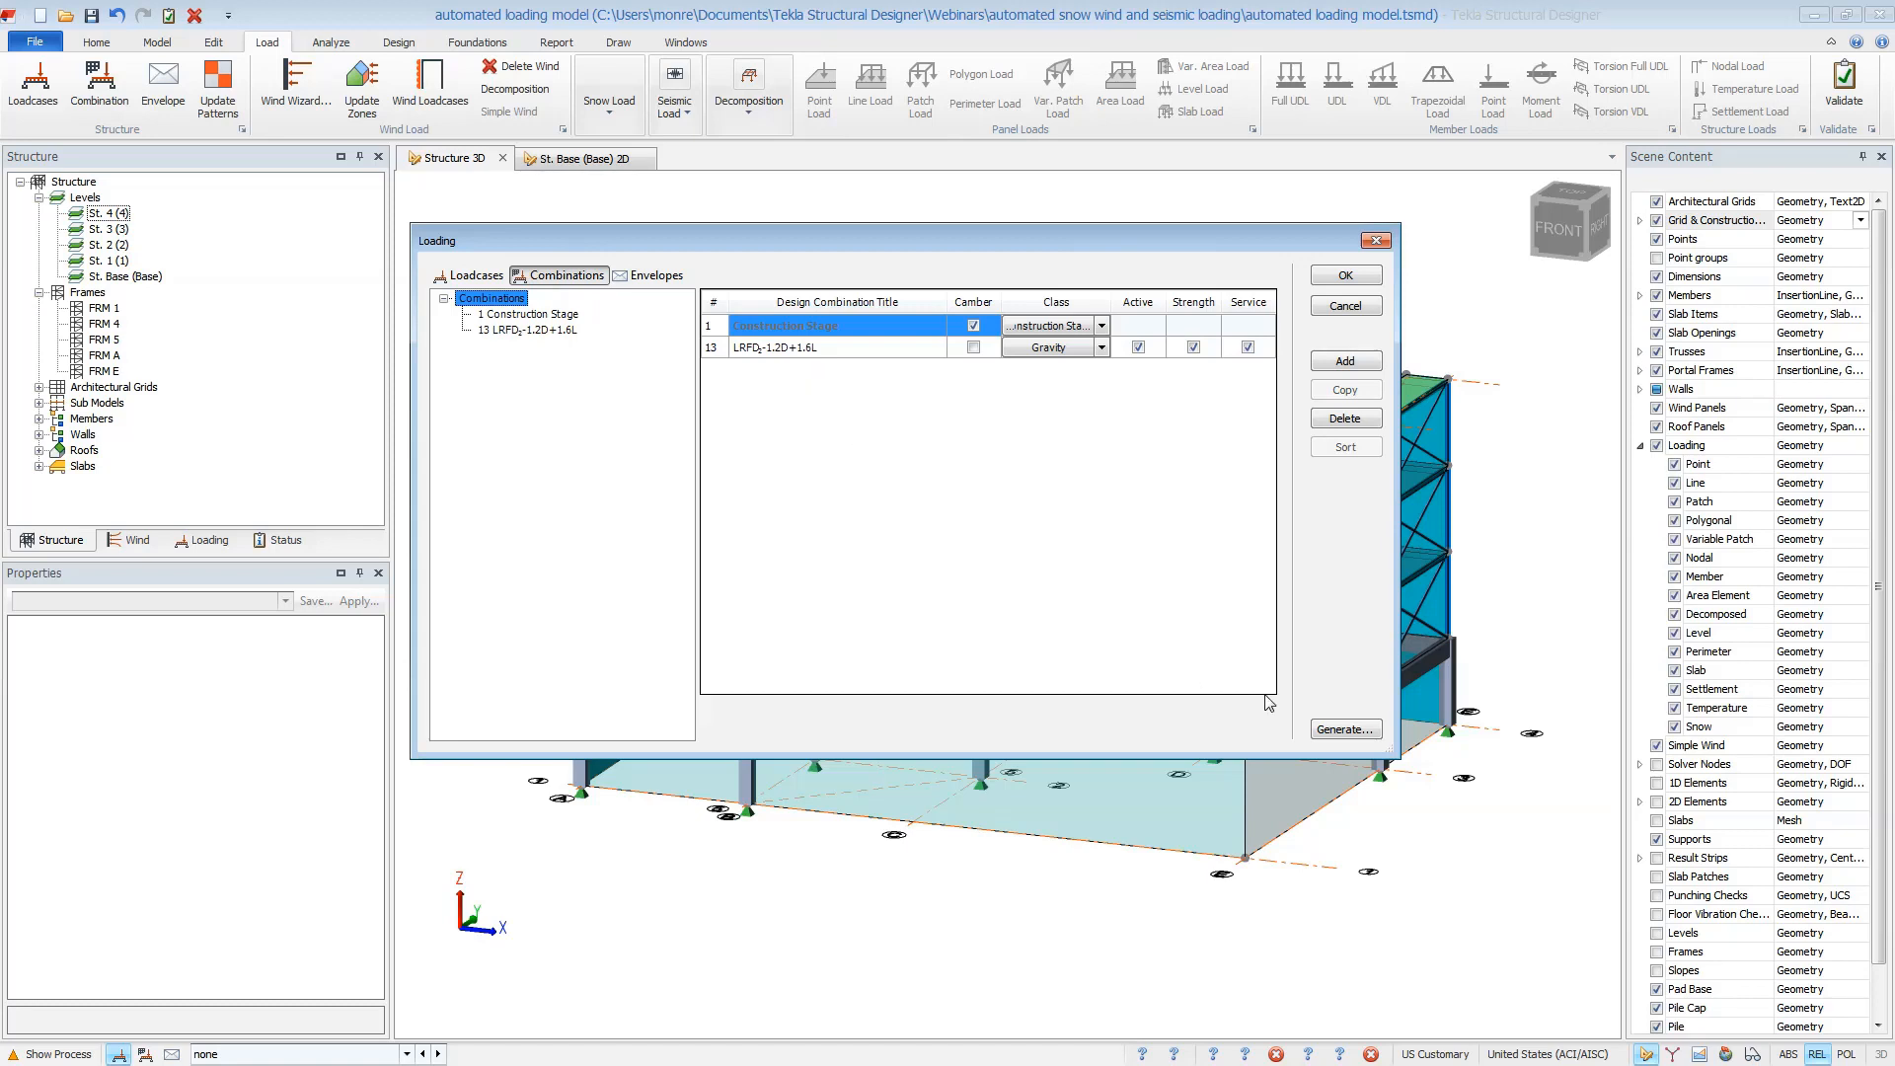
click(1346, 729)
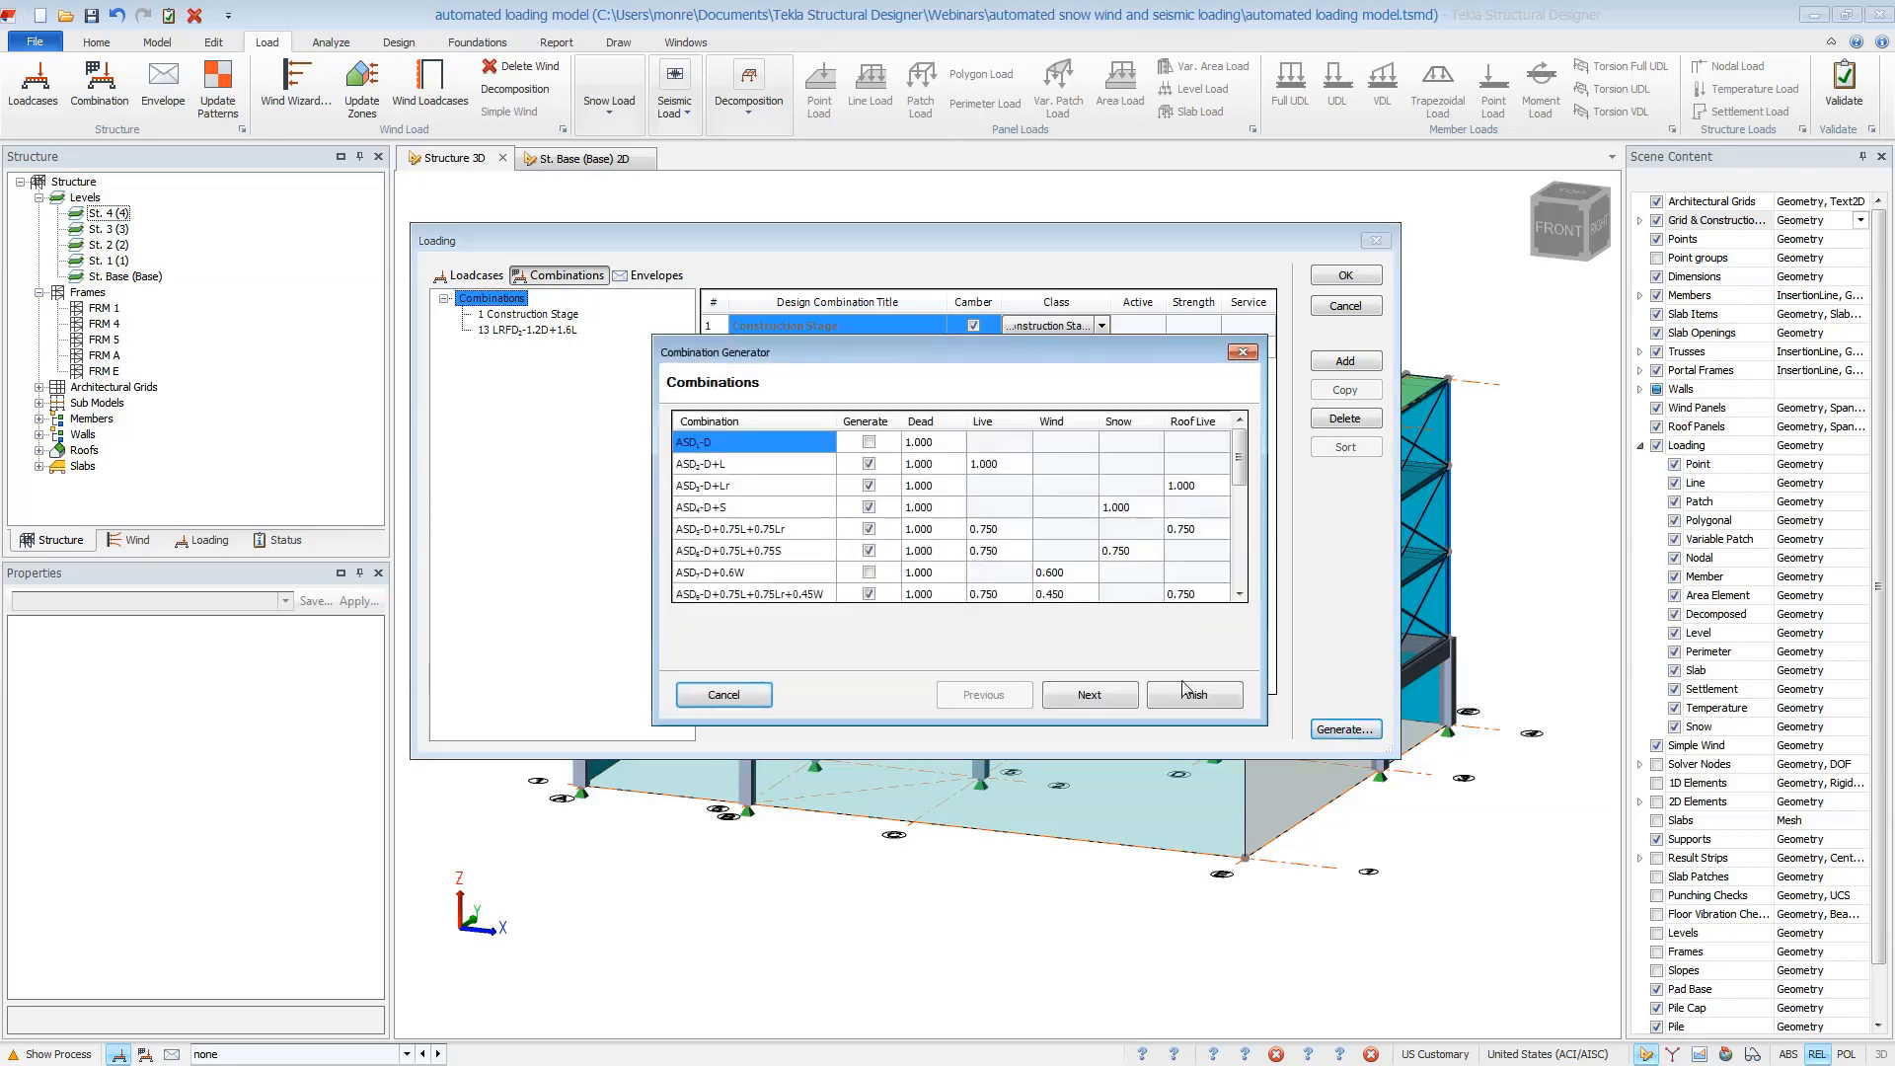
click(869, 463)
click(870, 485)
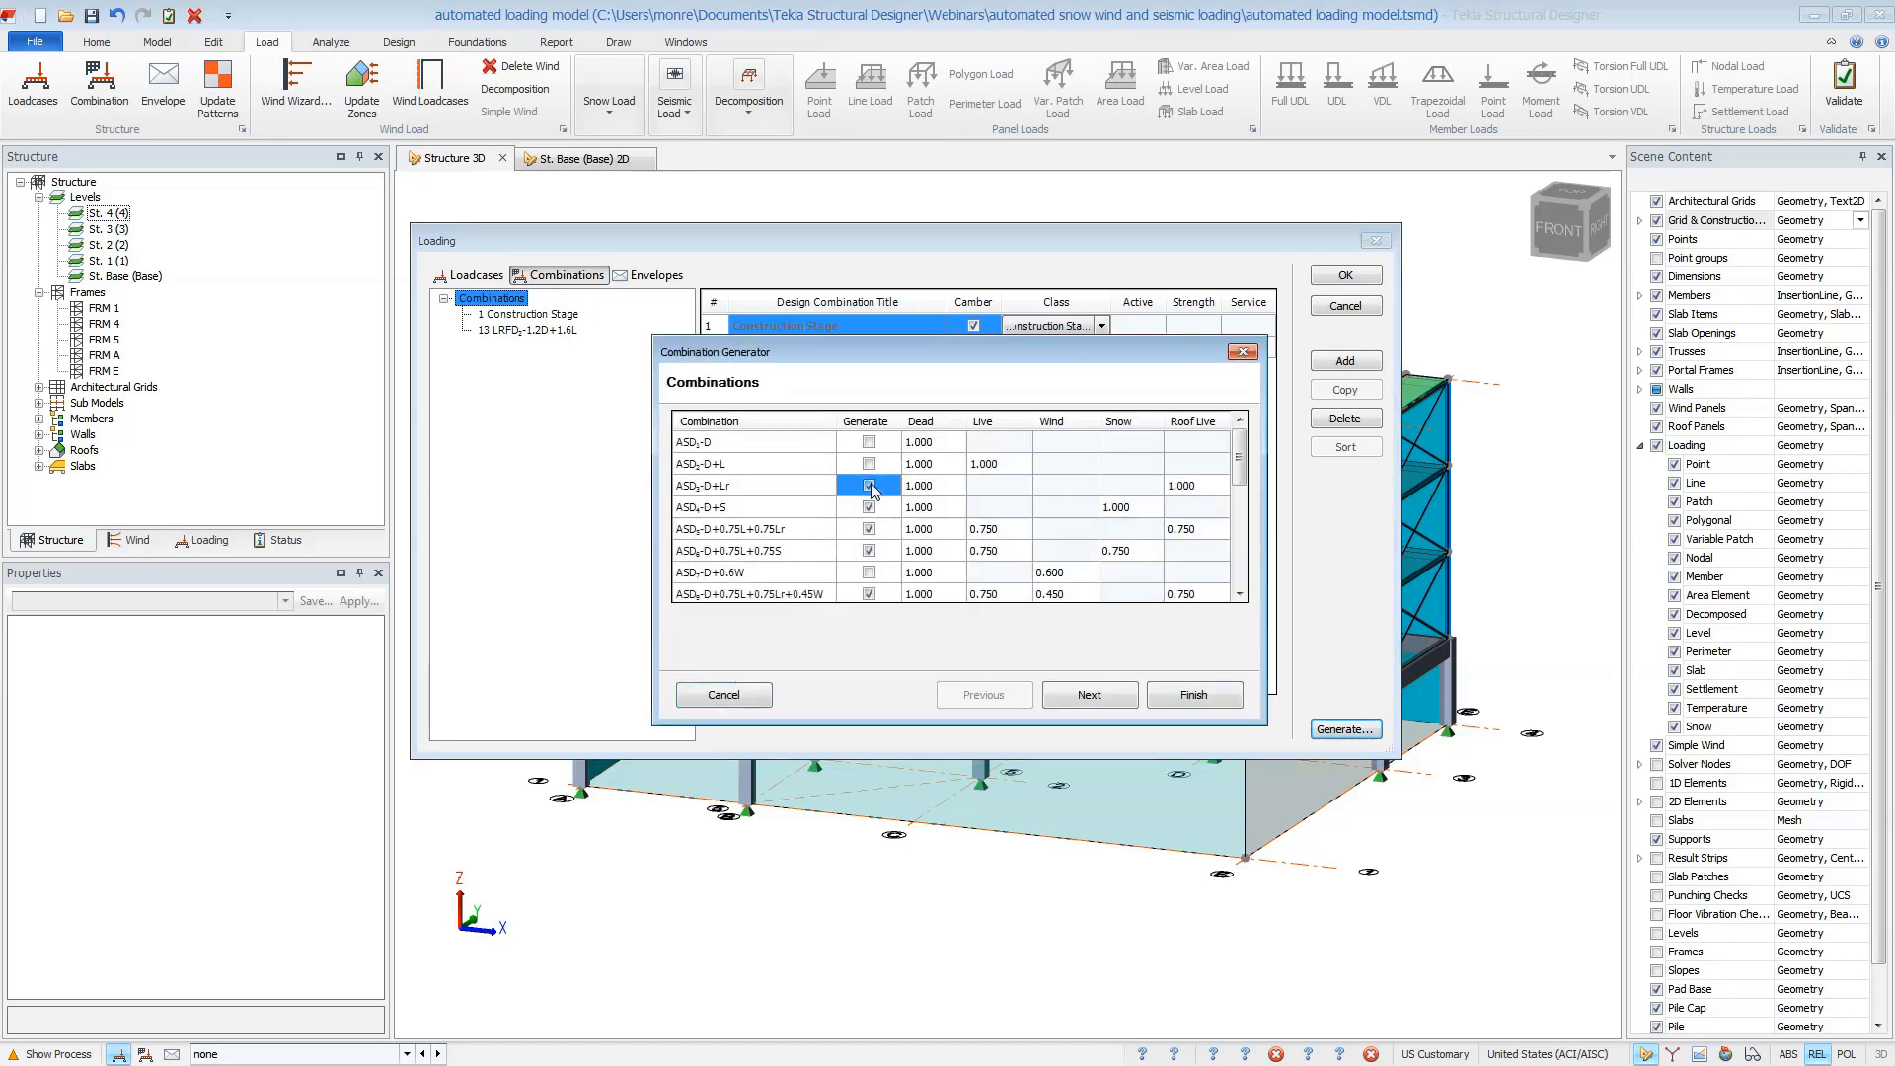
click(869, 507)
click(868, 529)
click(868, 550)
scroll(868, 562, down, 1)
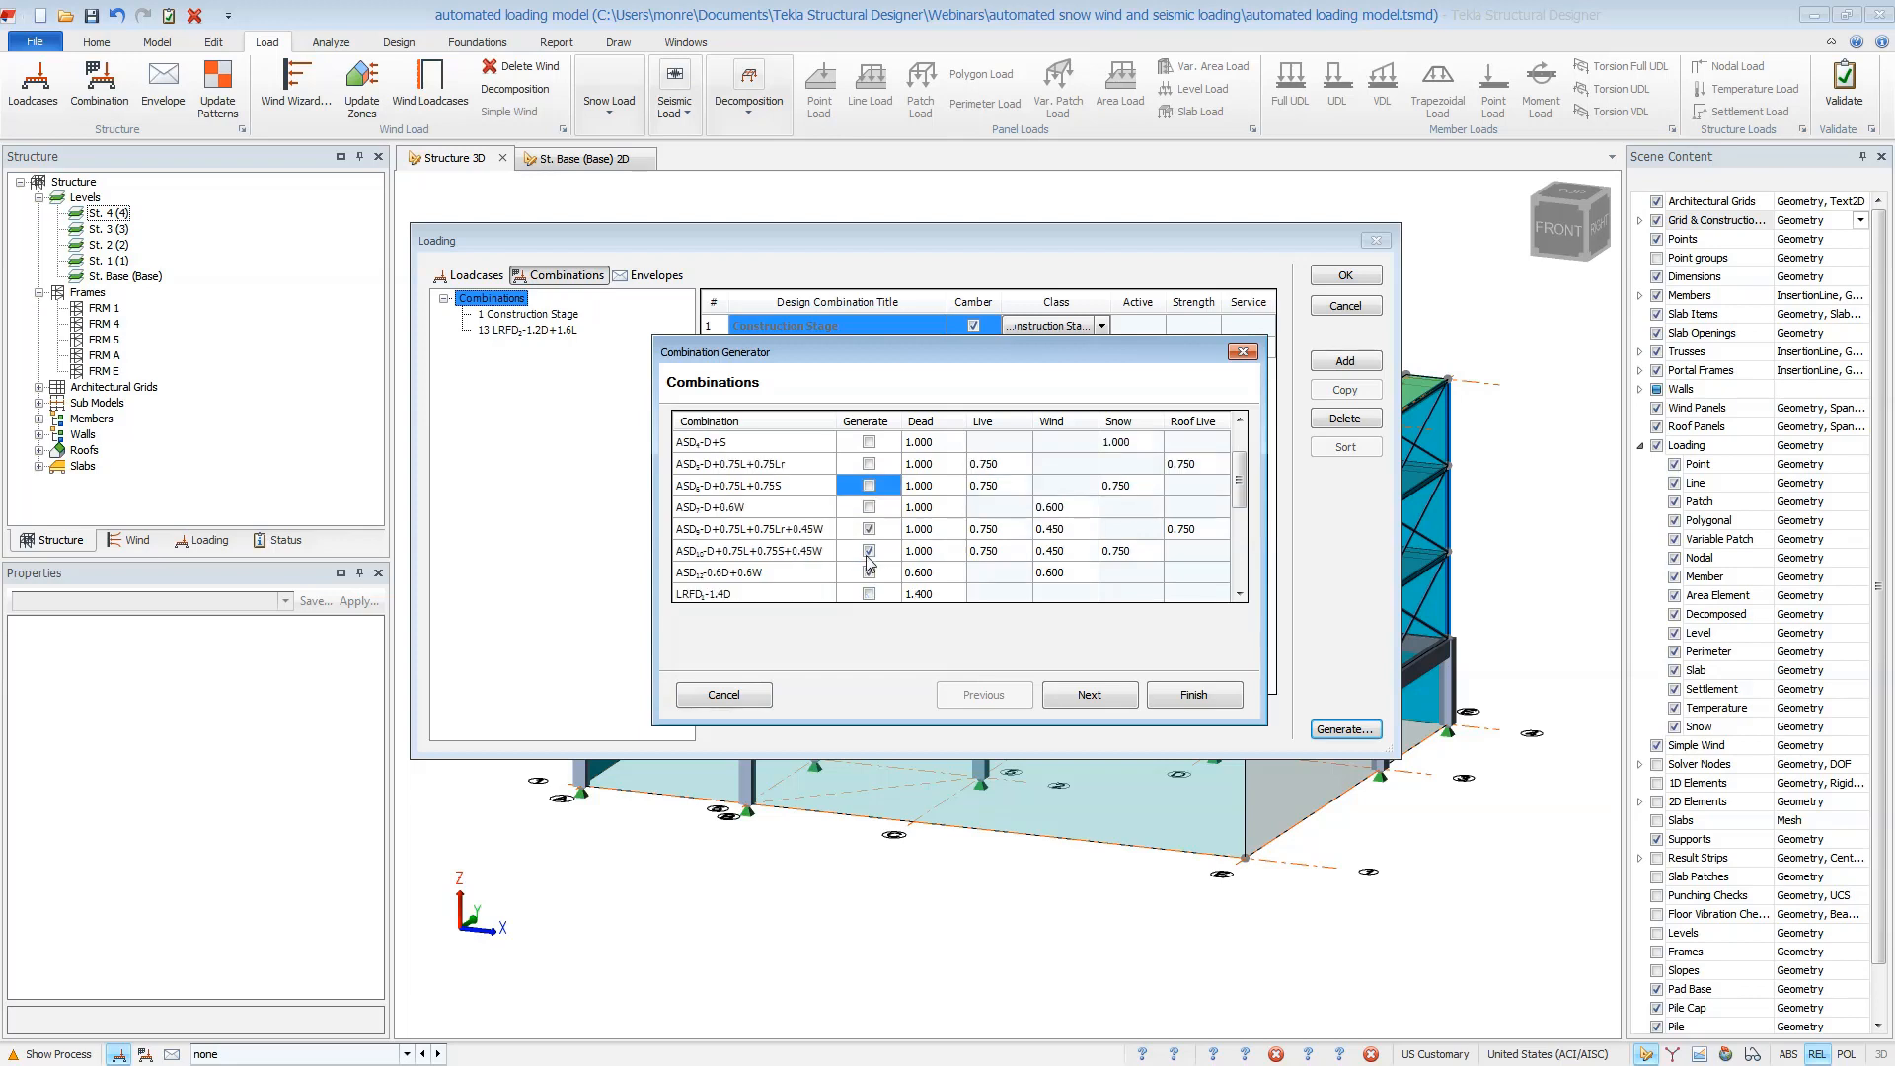
click(868, 529)
click(868, 550)
click(869, 572)
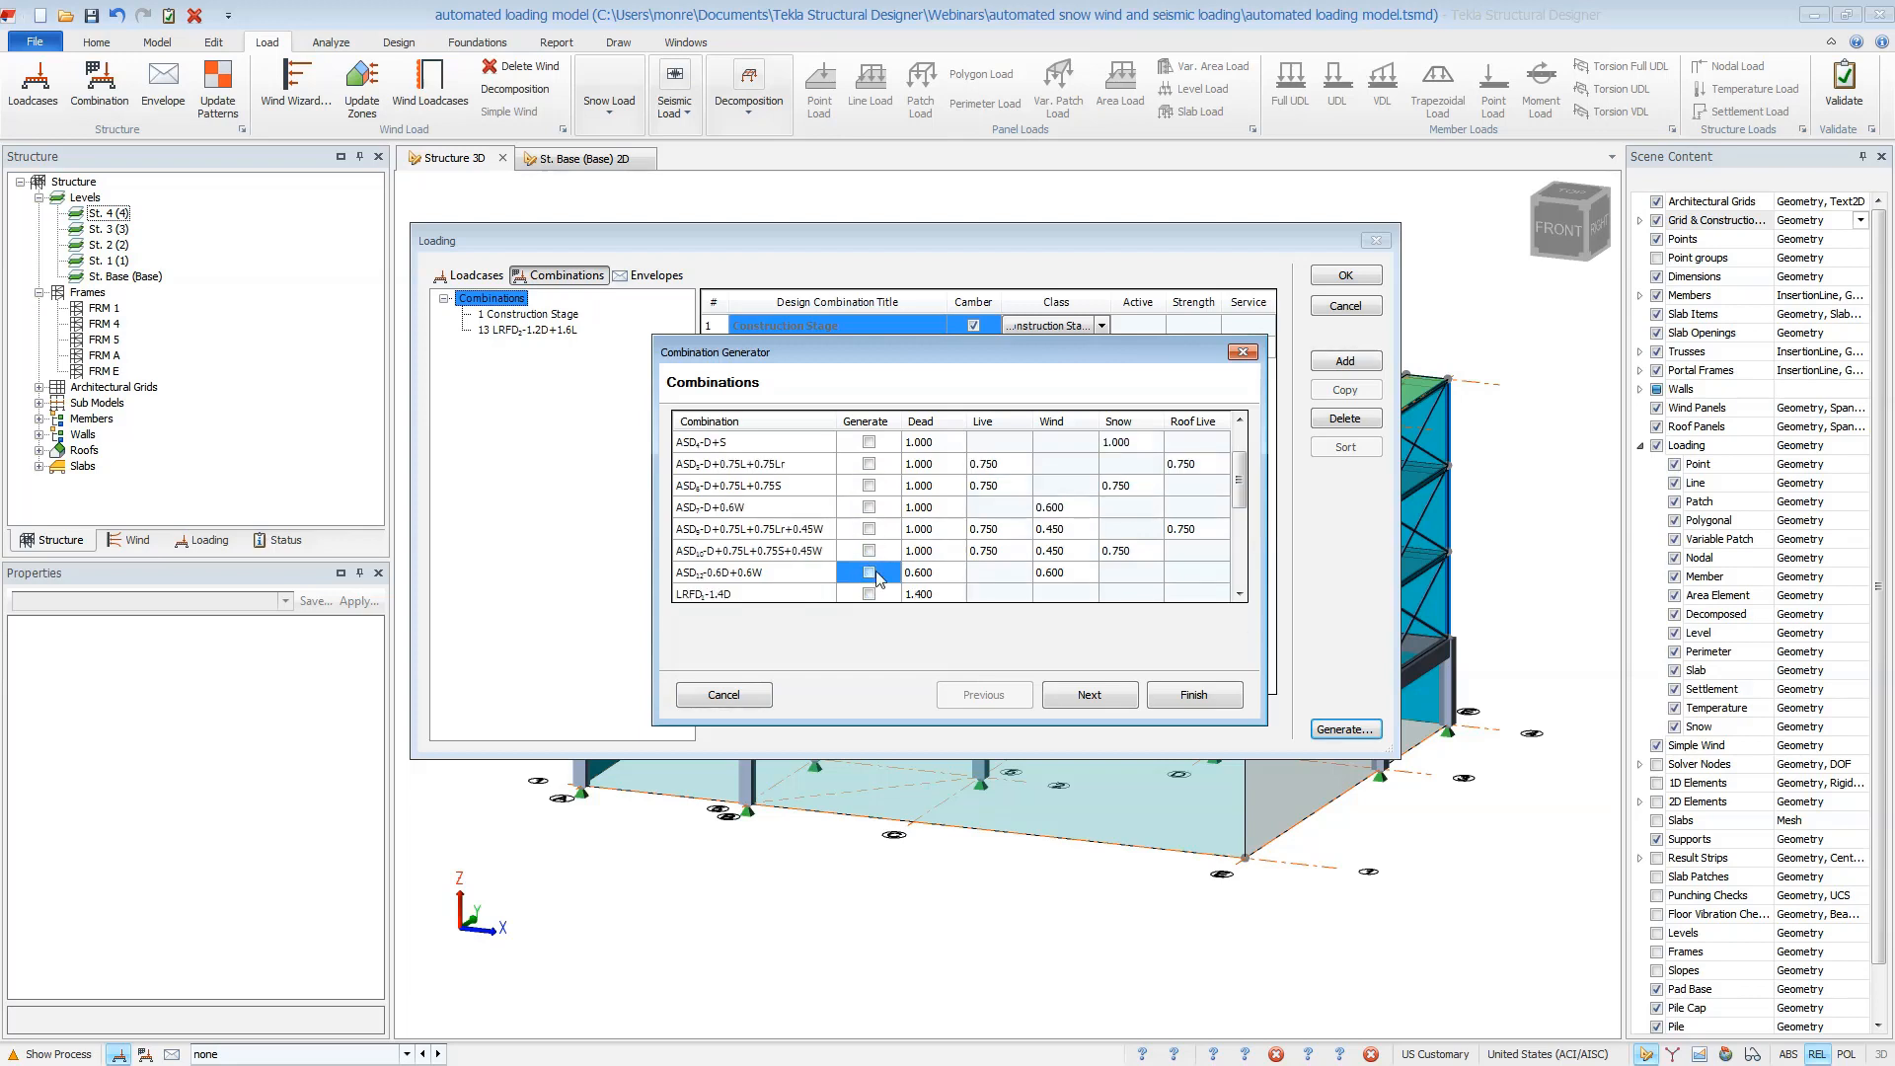
scroll(877, 577, down, 3)
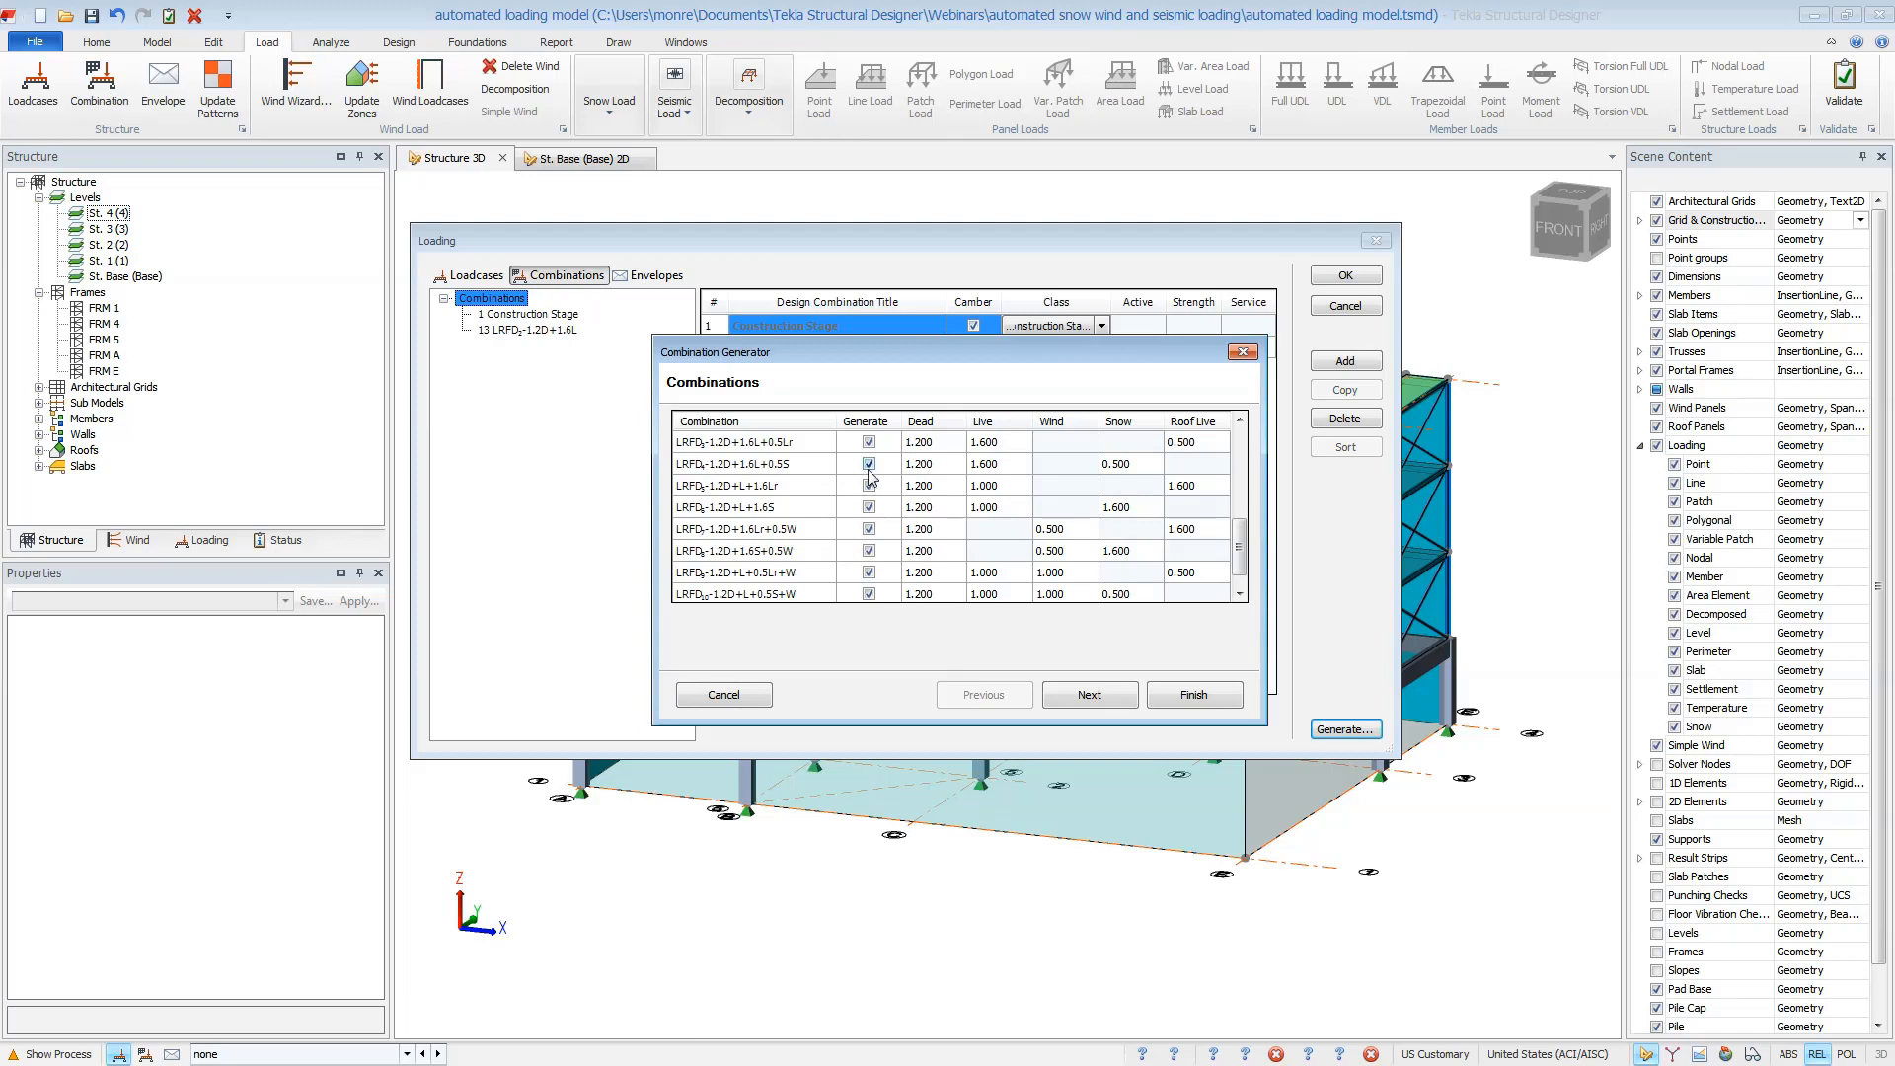
Exclude the LRFD combinations 1.2D+L+1.6Lr, 1.2D+1.6Lr+0.5W and 1.2D+L+0.5Lr+W, and generate the remaining combinations
click(868, 485)
click(868, 529)
click(869, 573)
scroll(865, 575, down, 1)
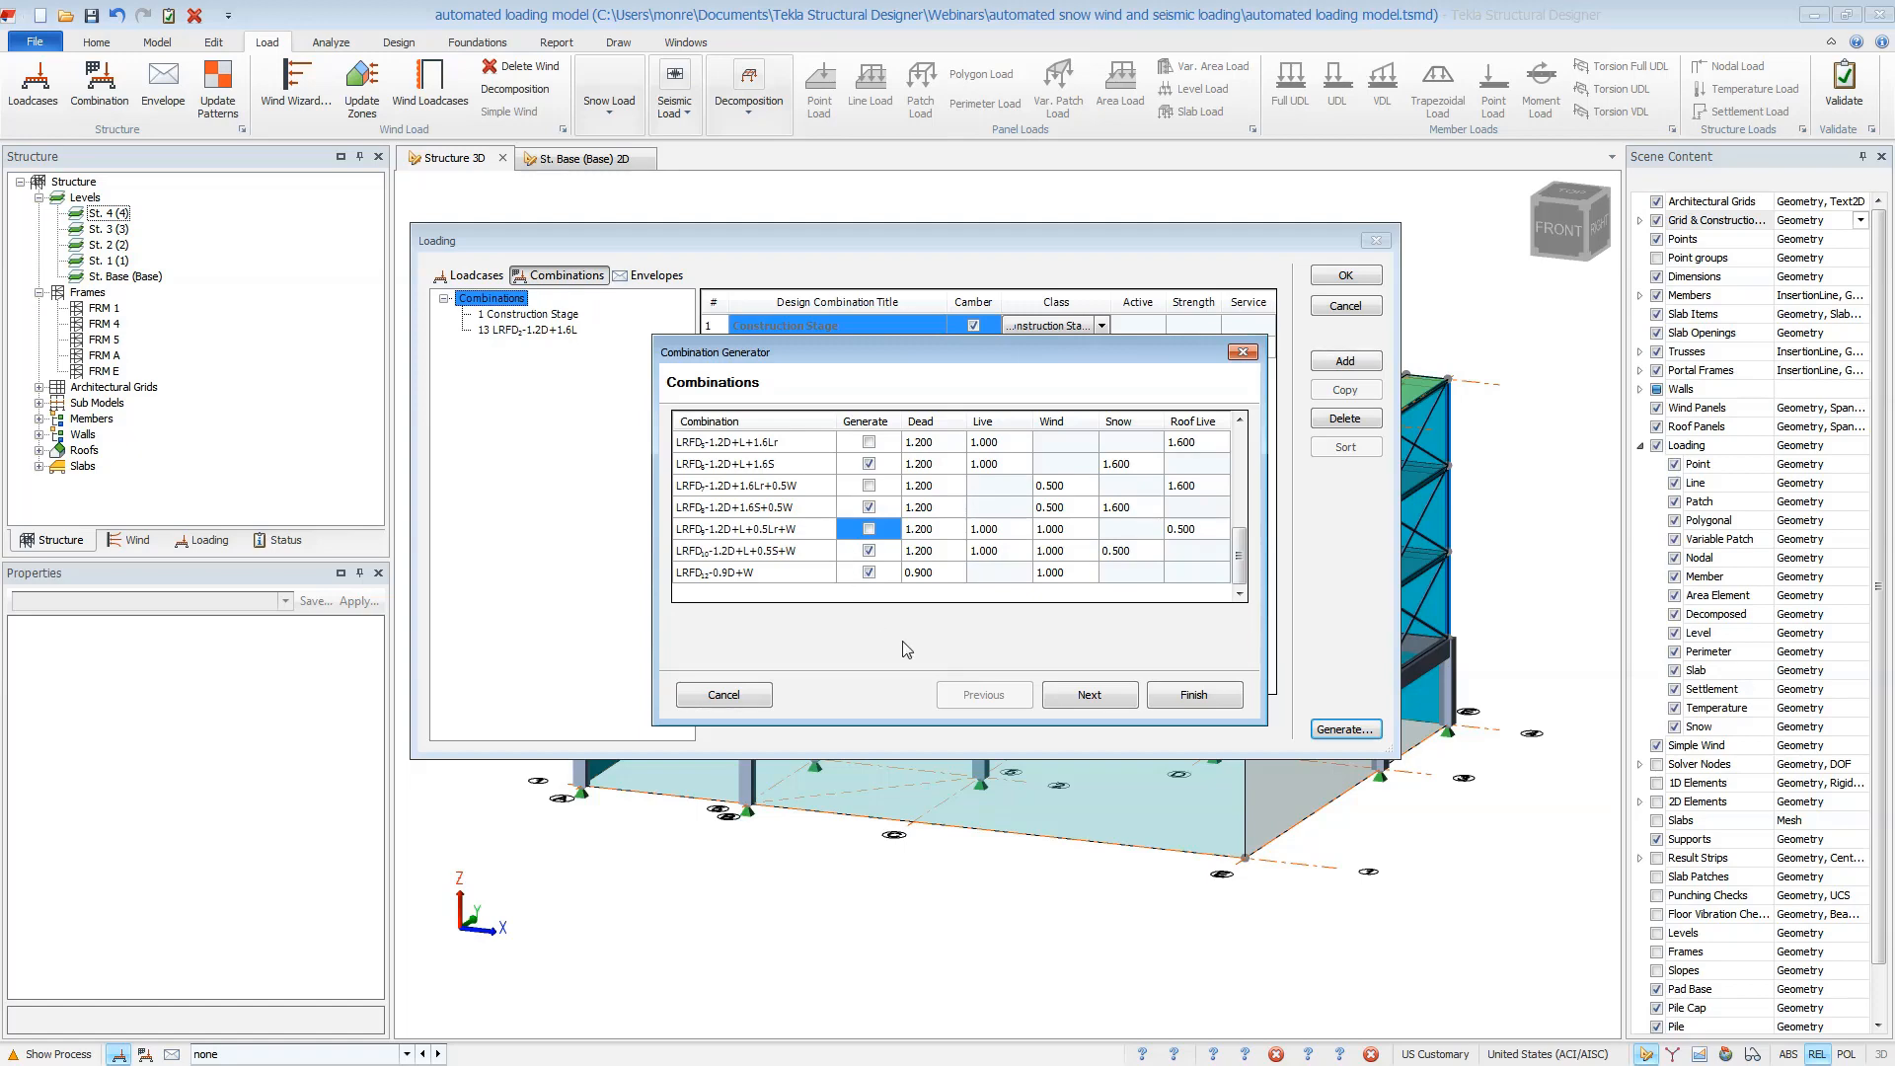
click(1198, 702)
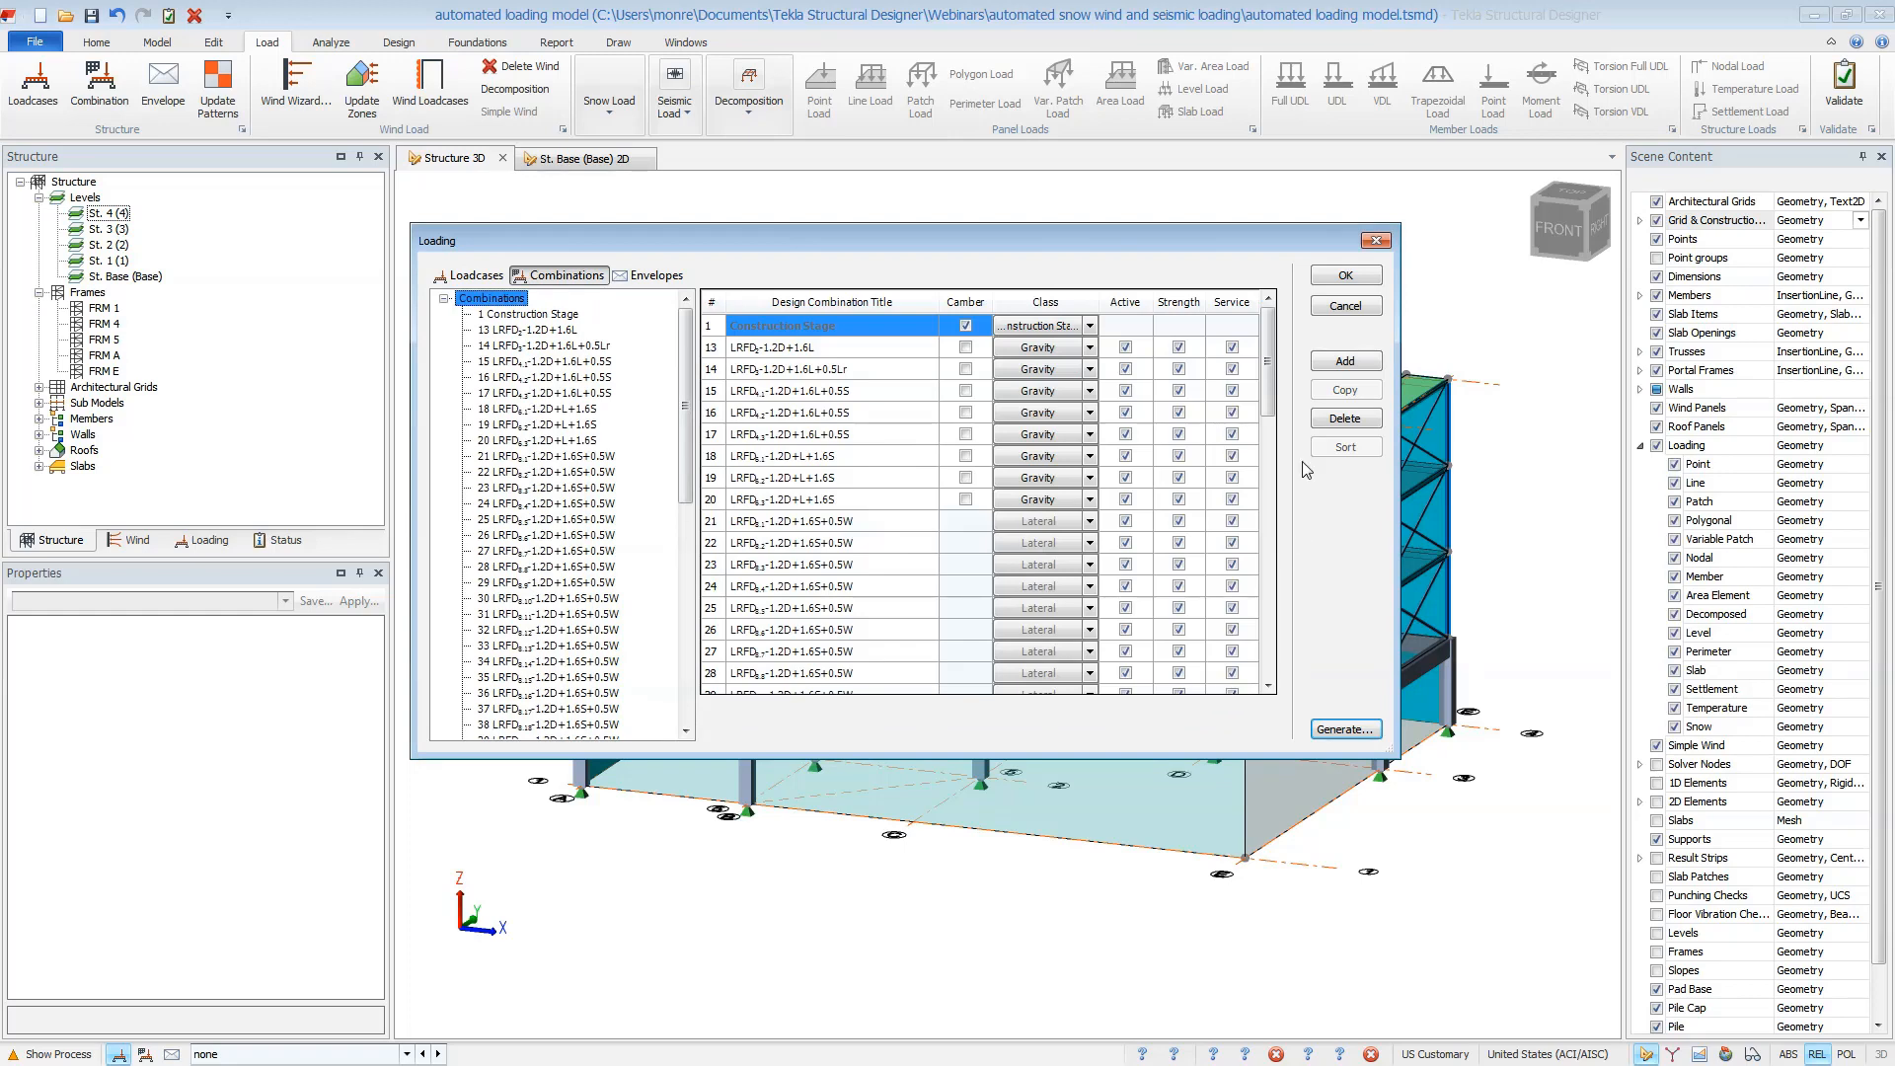
Look over the generated design combinations and accept the loading definitions
scroll(1261, 413, down, 1)
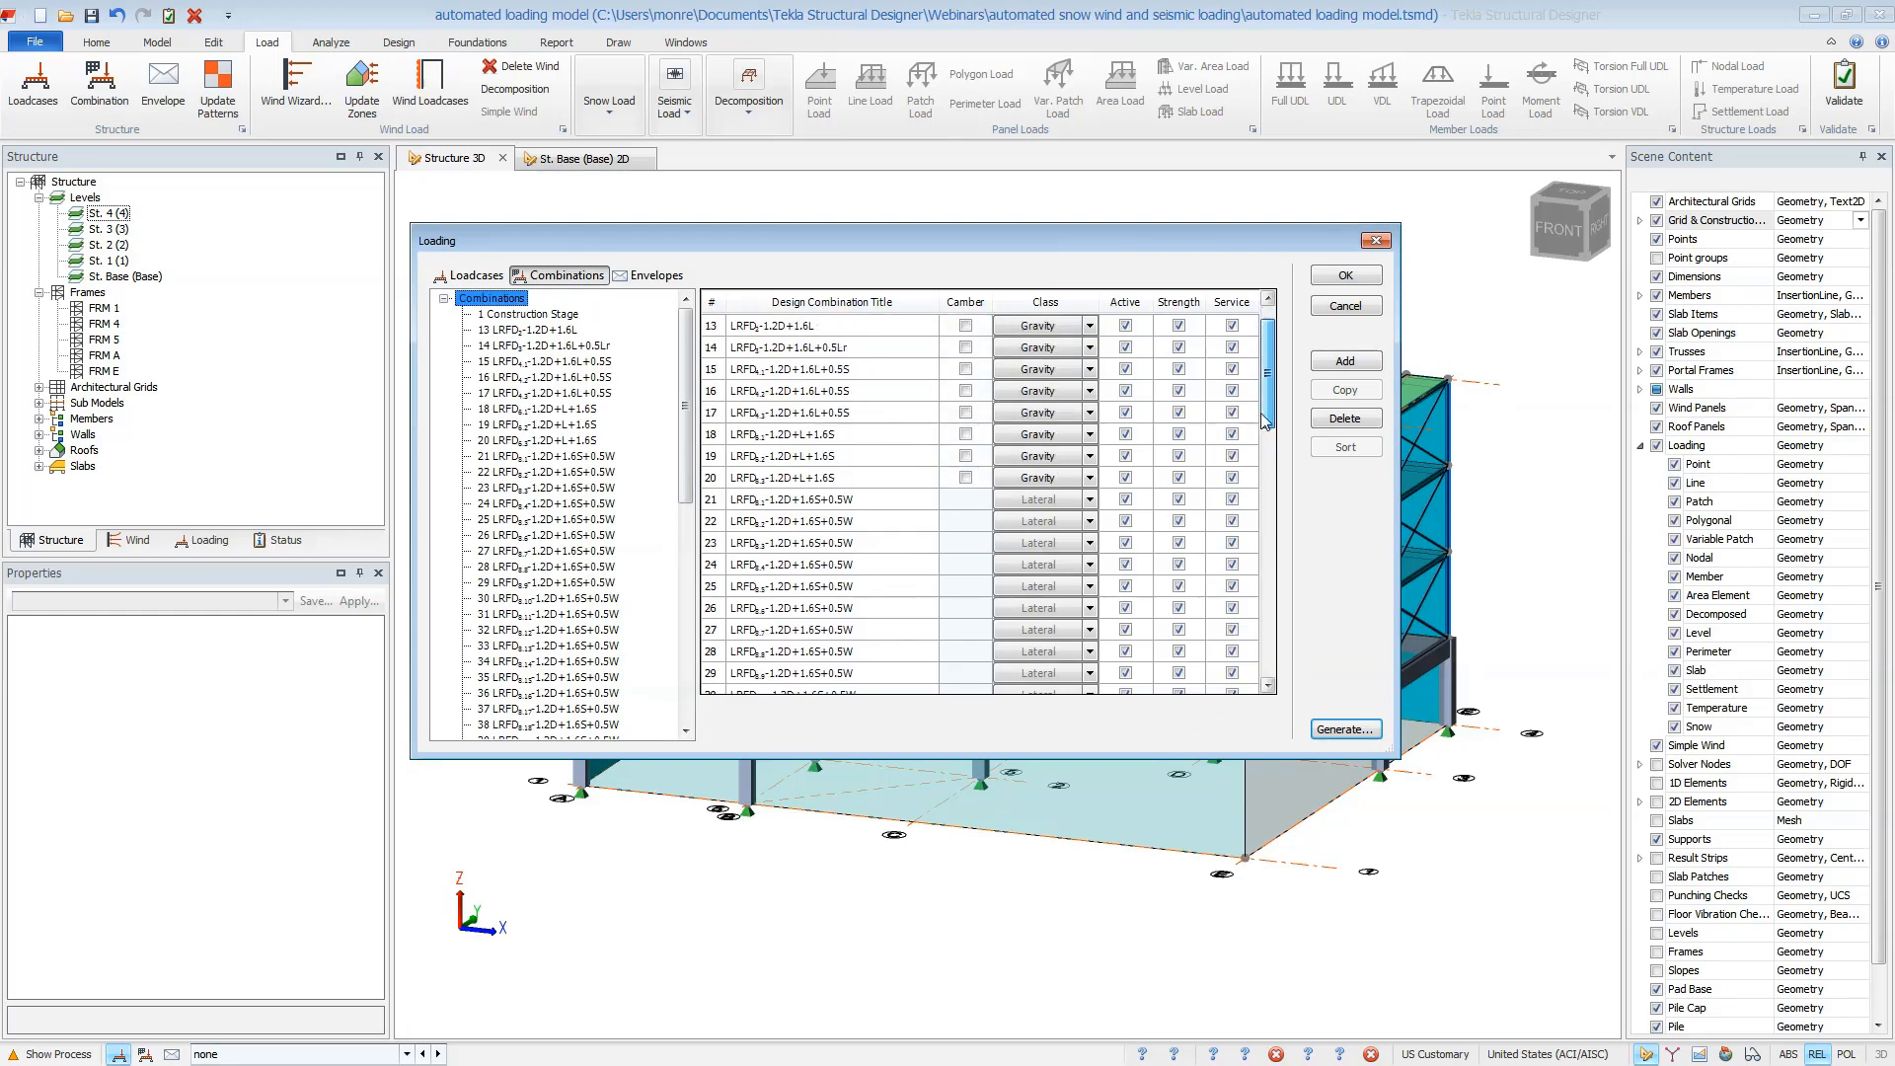
scroll(1263, 415, up, 1)
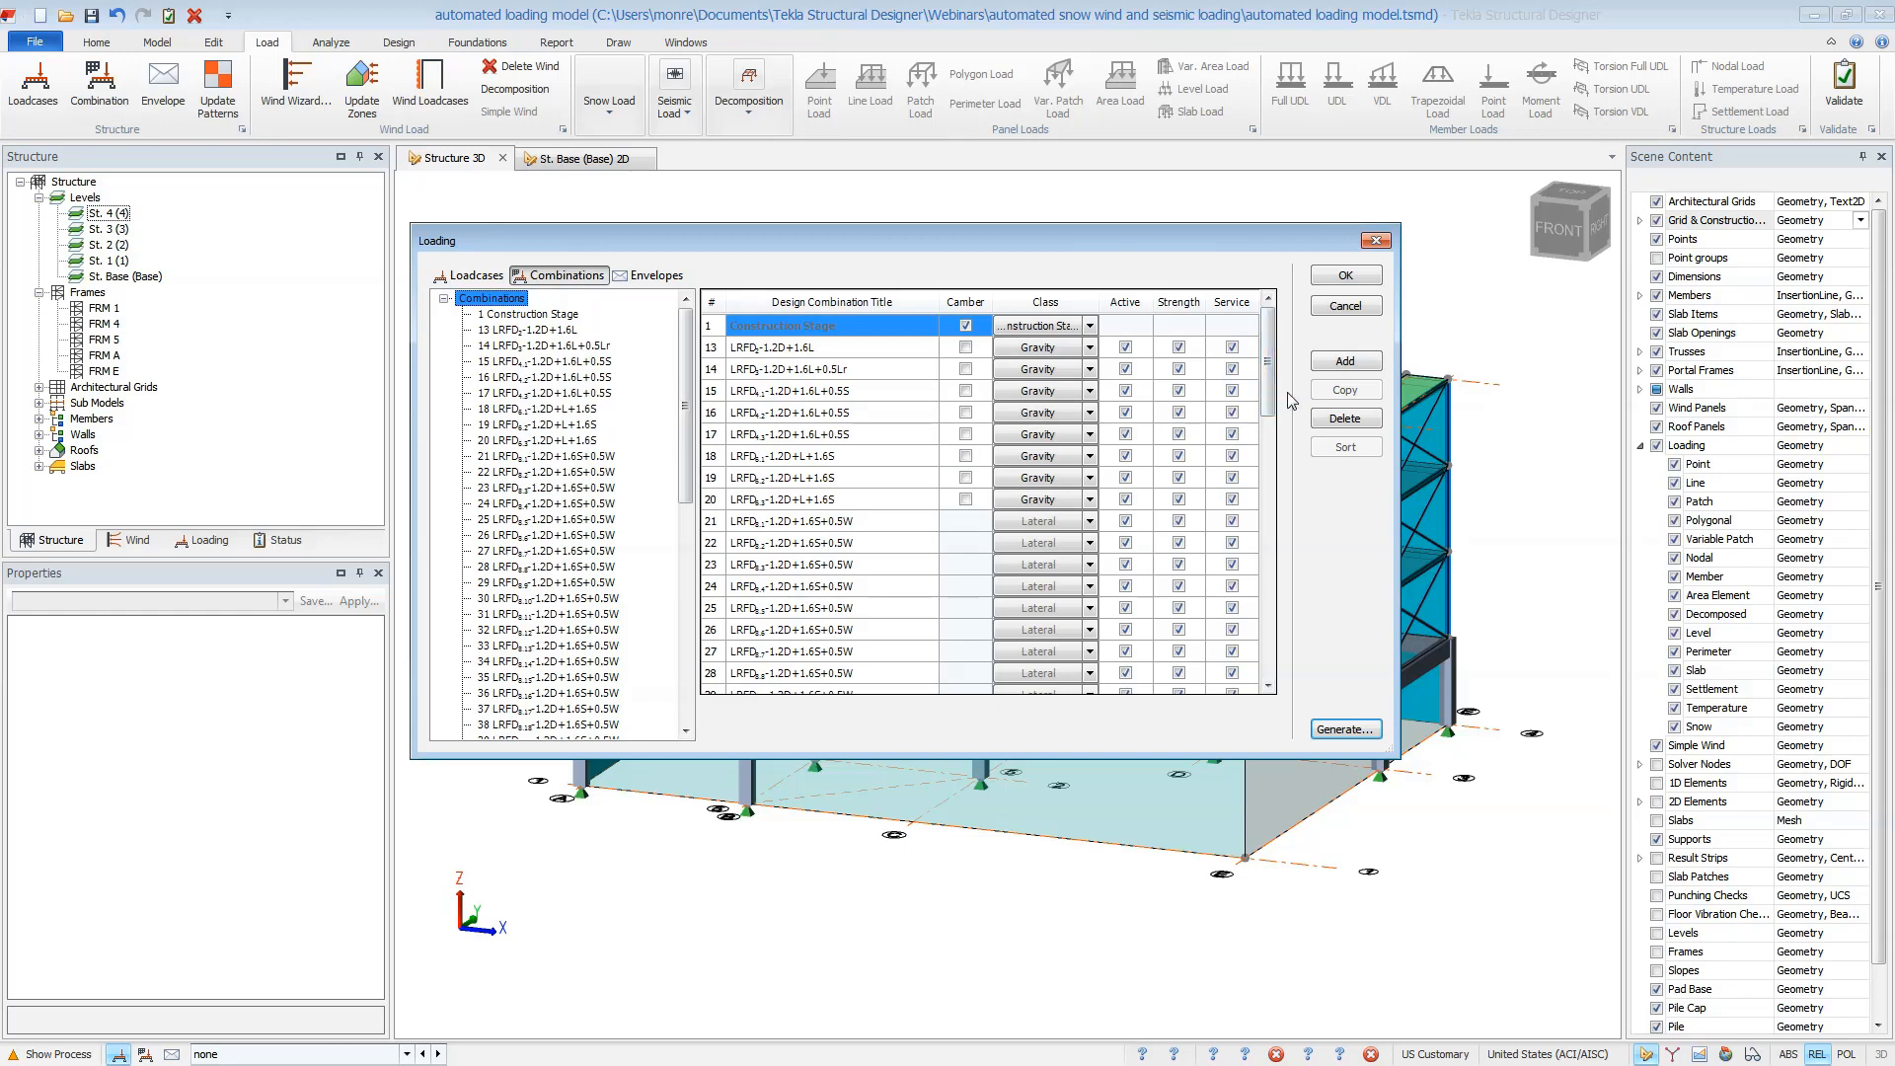
click(1352, 281)
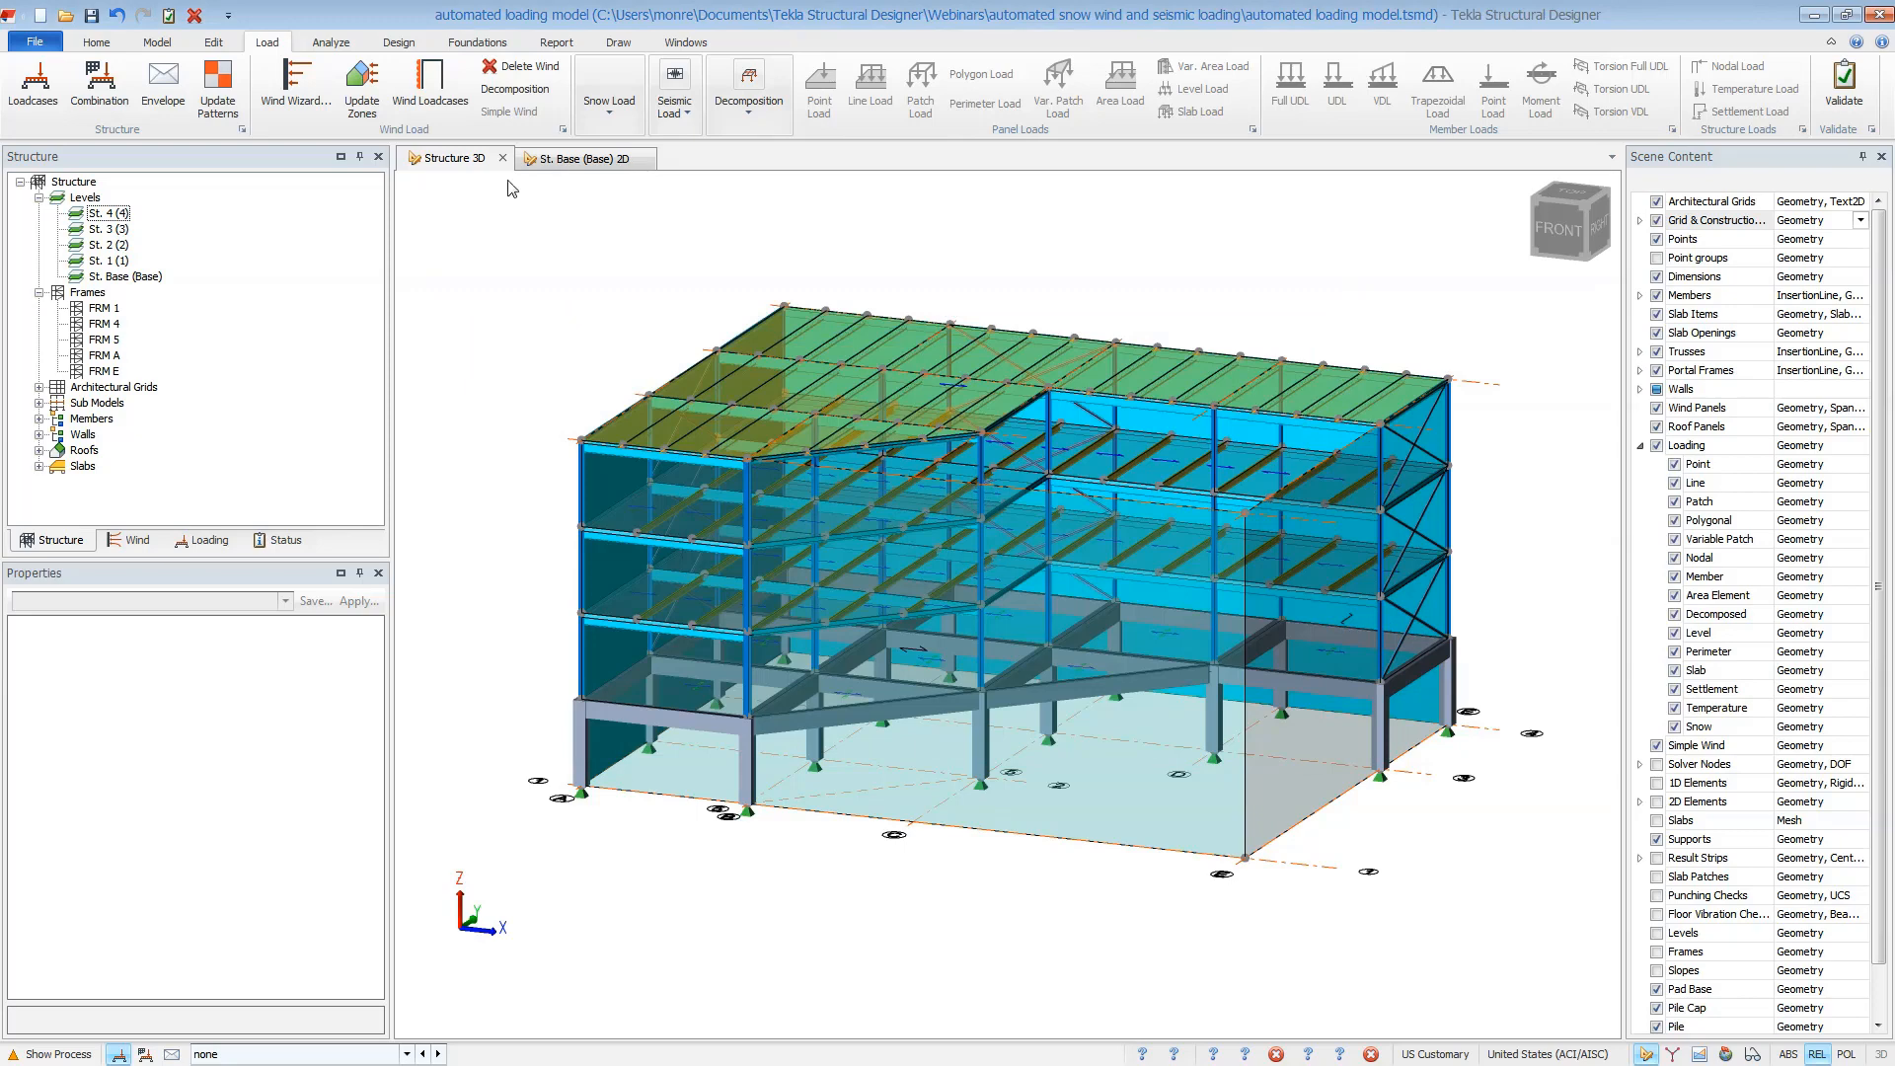
Switch the 3D structure view to the wind view and display the wind zones for direction -X'
right_click(465, 162)
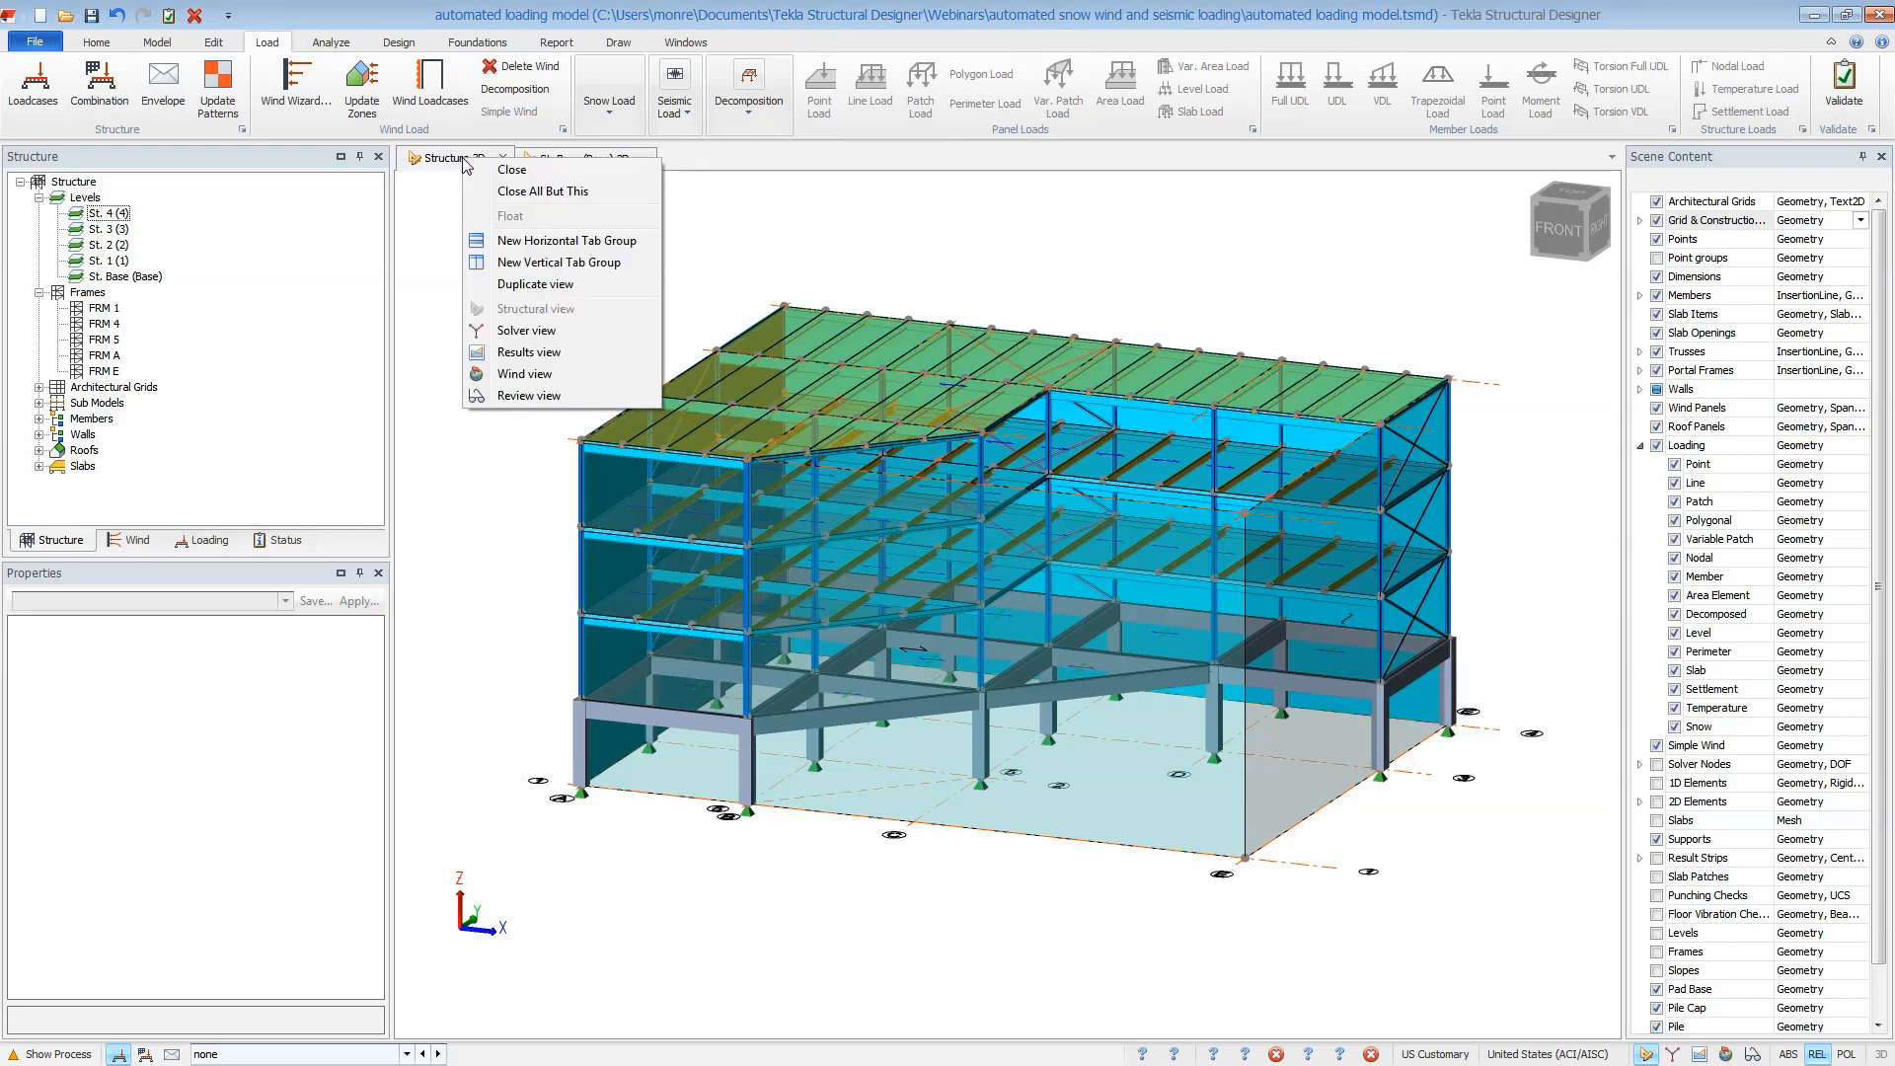
click(490, 374)
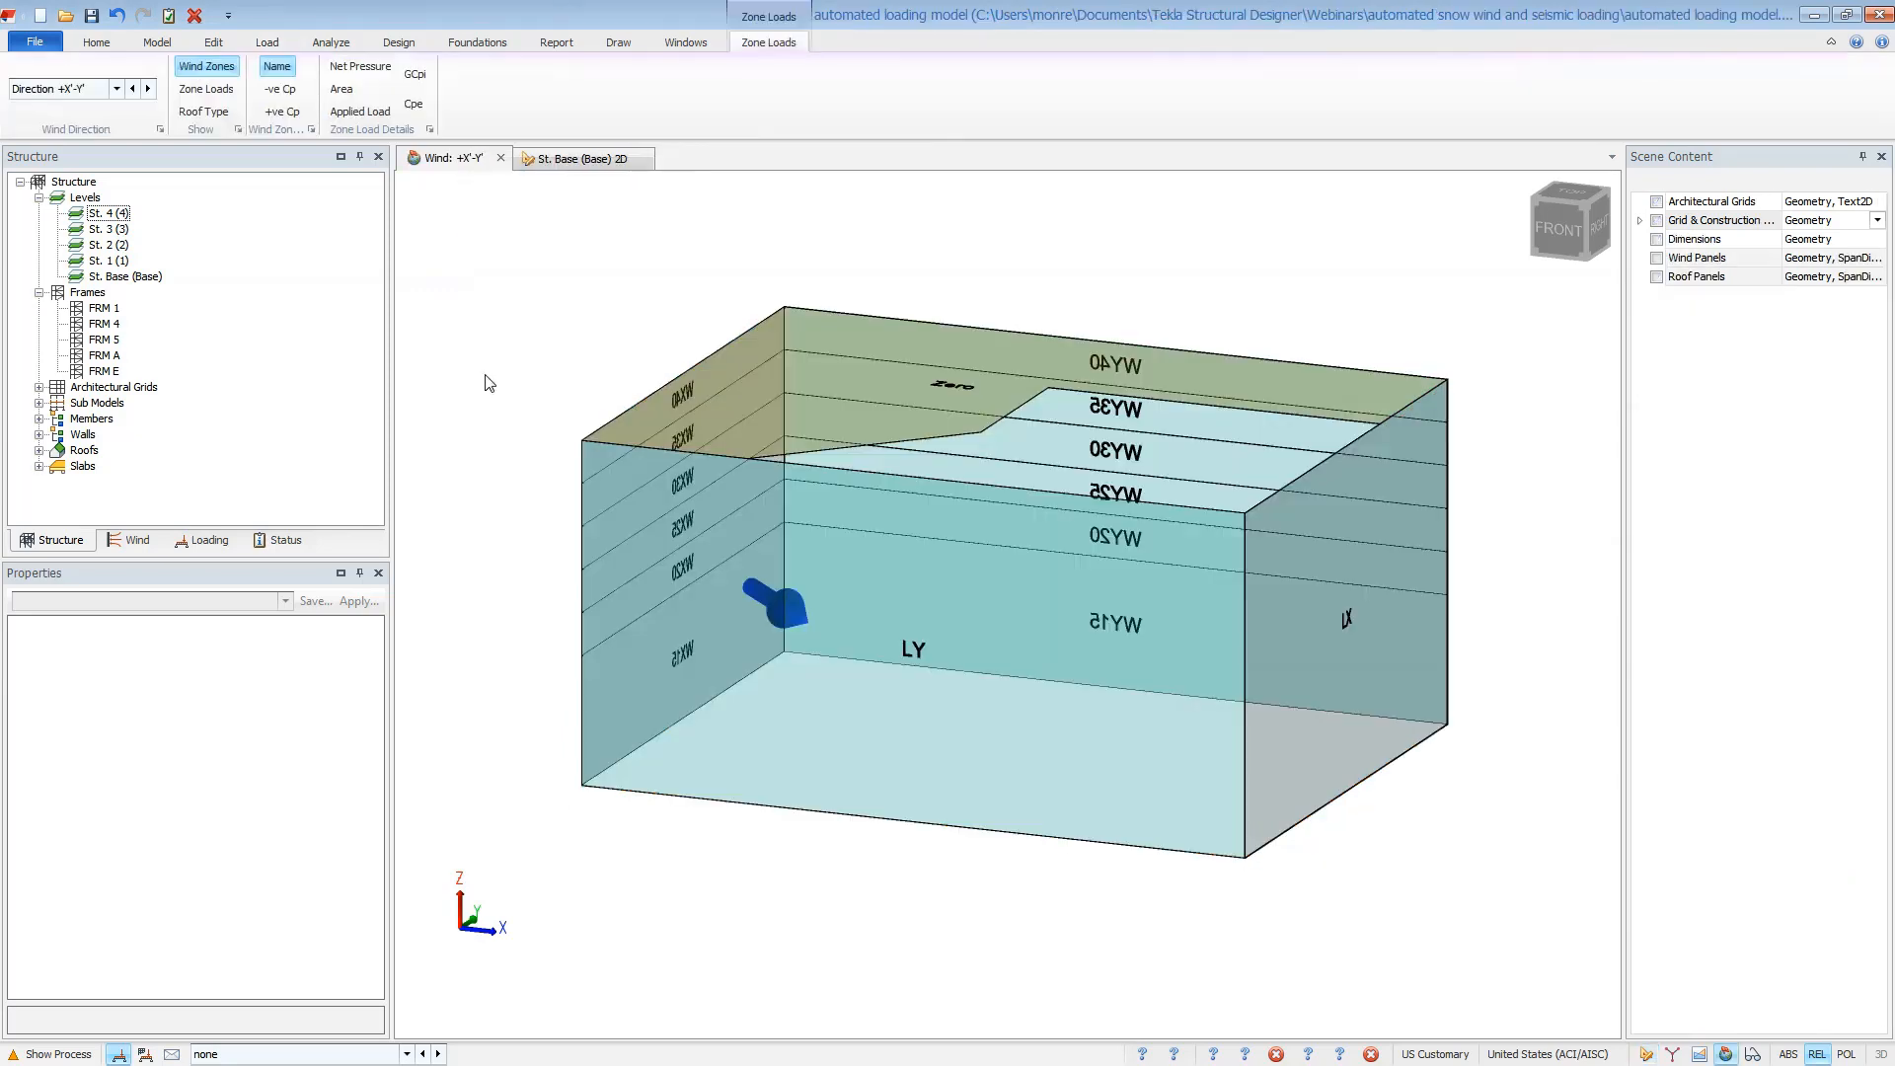
click(292, 1055)
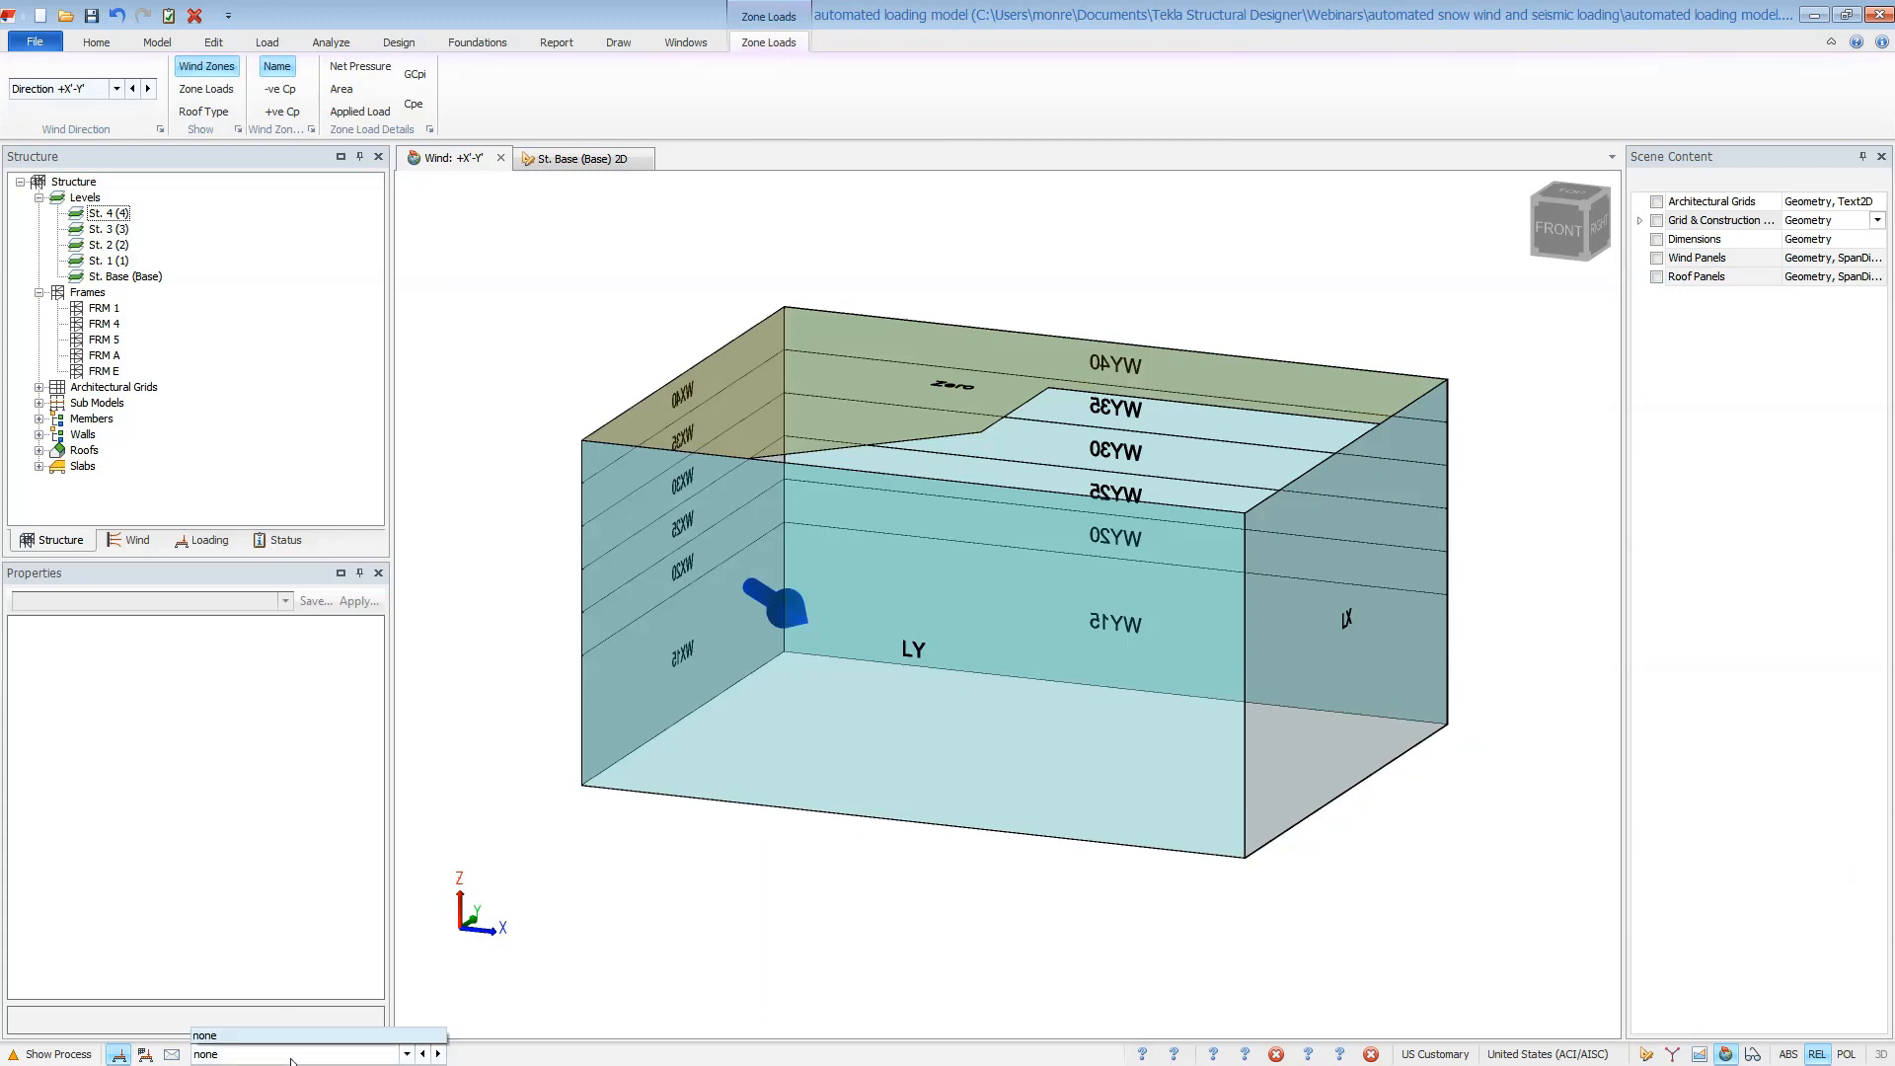
click(87, 91)
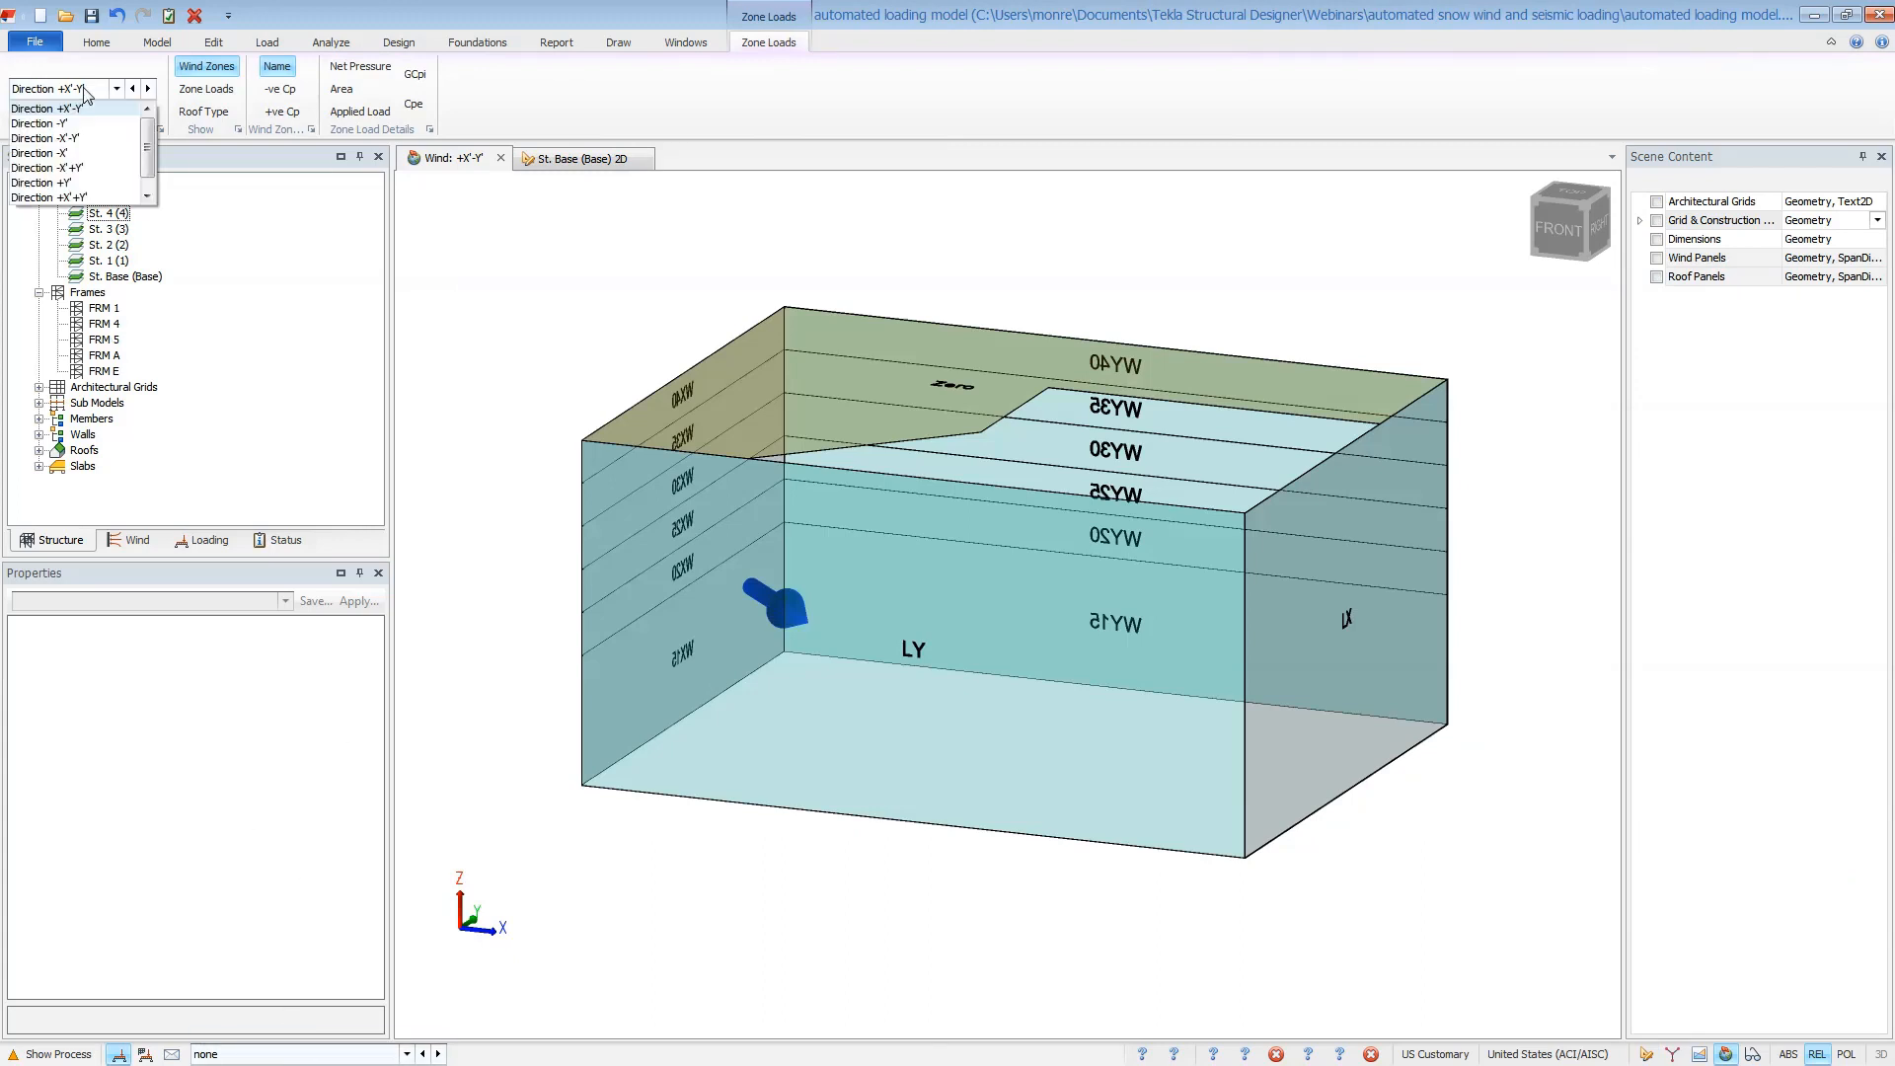
click(89, 153)
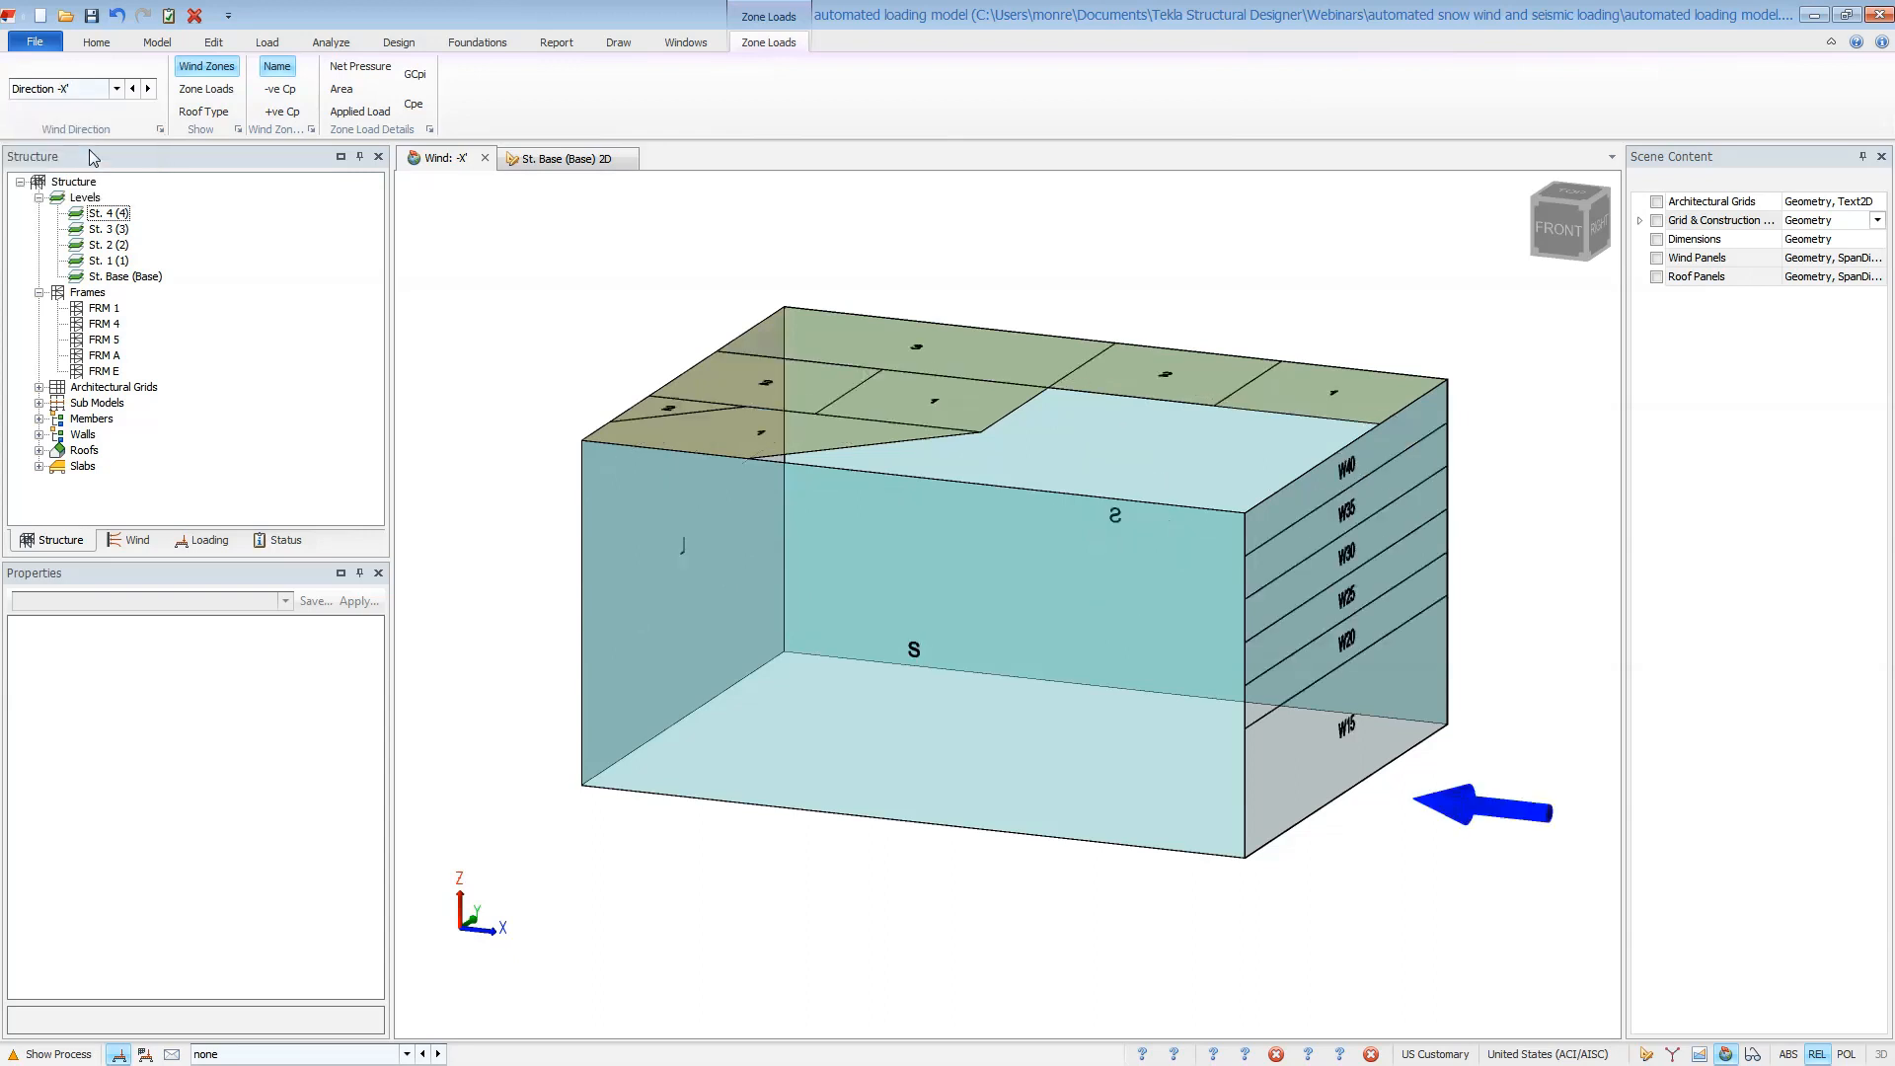
Display the net pressure zone loads for loadcase 34 Wind -X',GCpi 0.18,-Cp
click(241, 1053)
click(245, 1006)
click(371, 66)
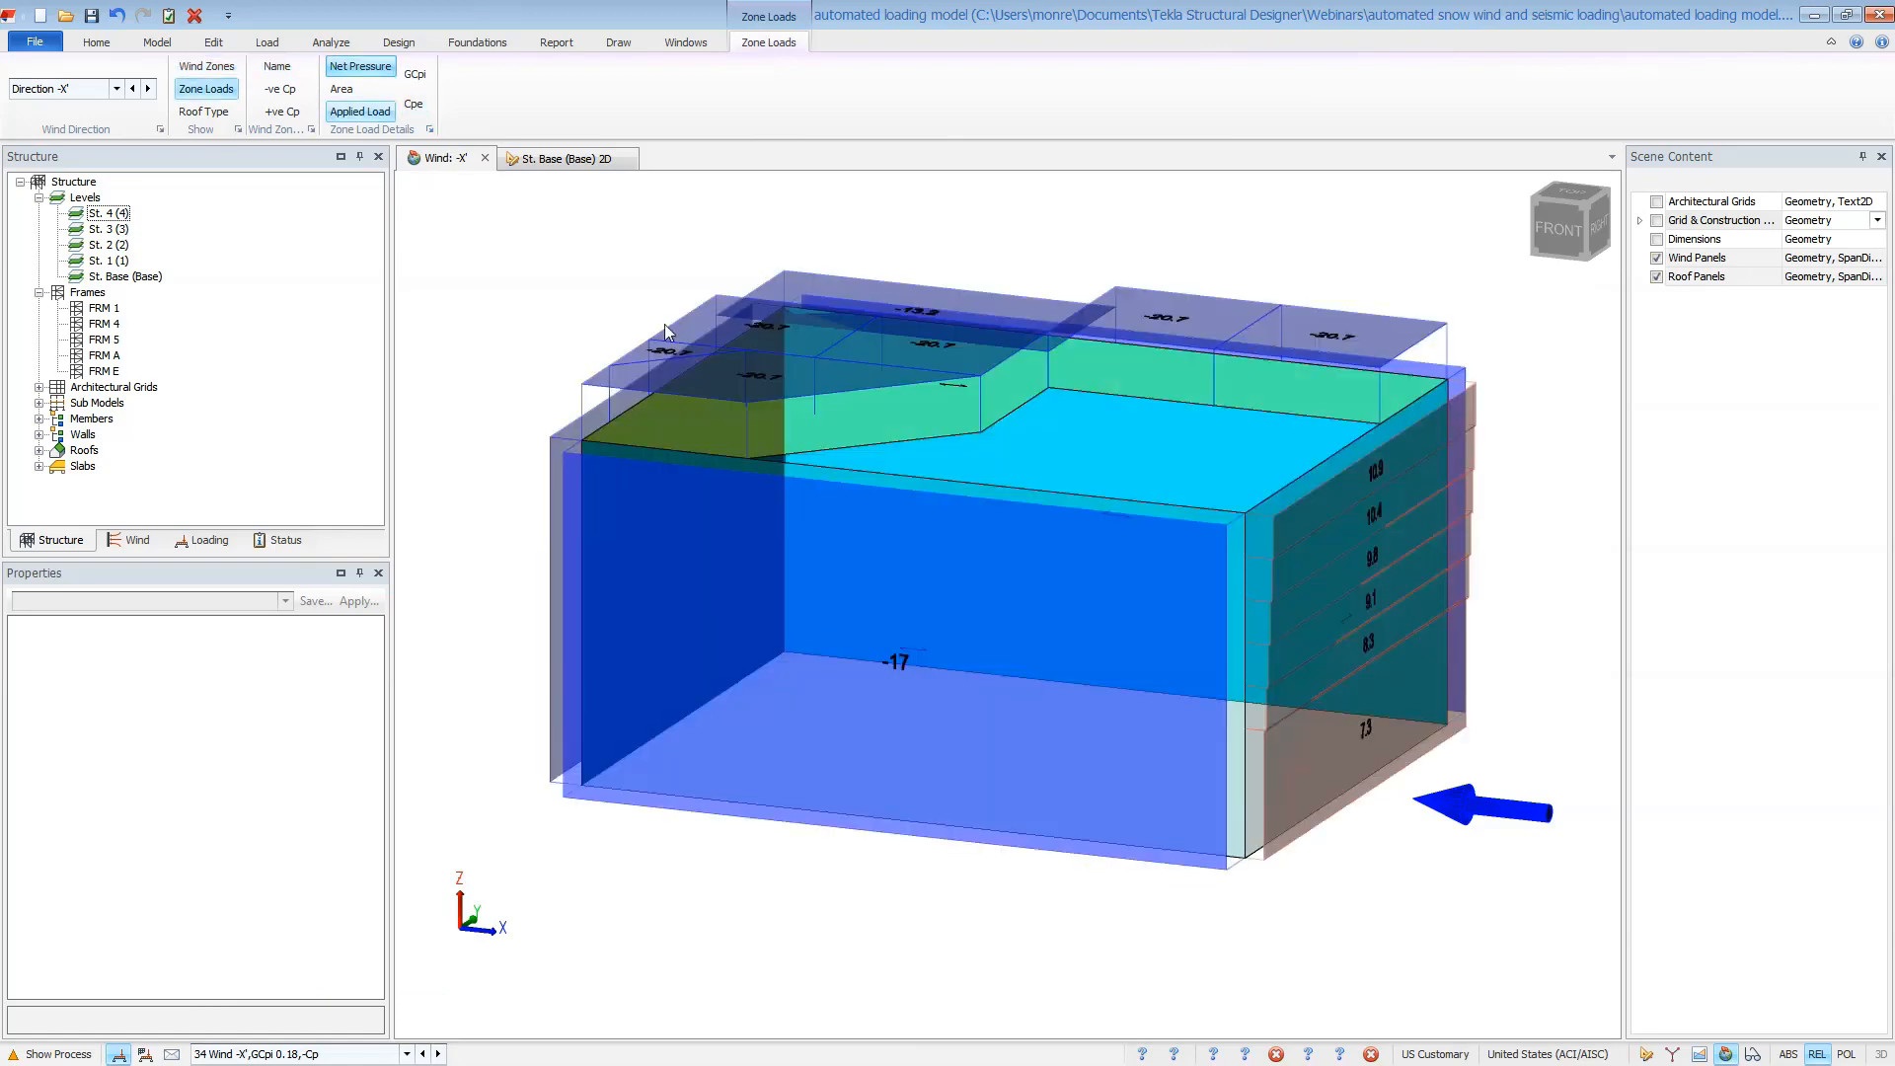
Examine the net wind pressures on the wall and roof zones from several sides of the building
right_drag(1291, 731, 963, 743)
right_drag(711, 734, 651, 739)
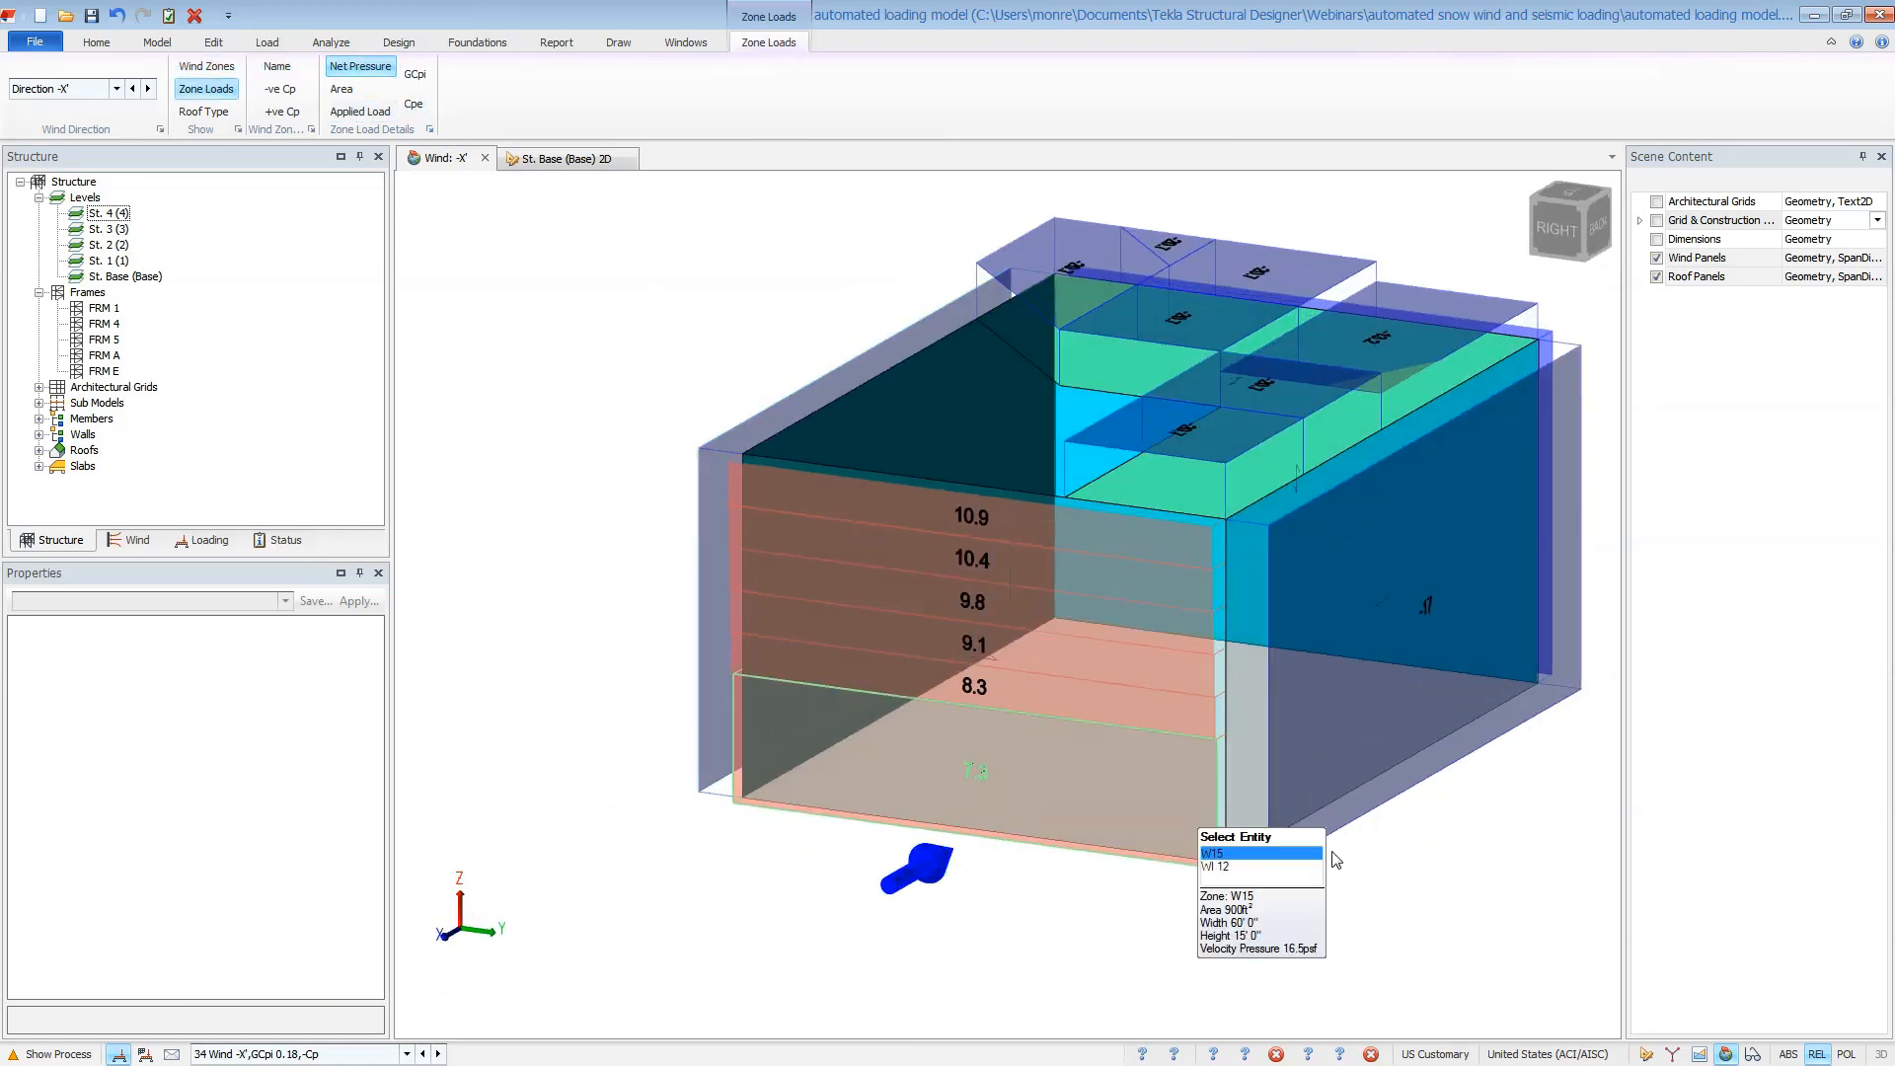
right_drag(1322, 871, 1174, 864)
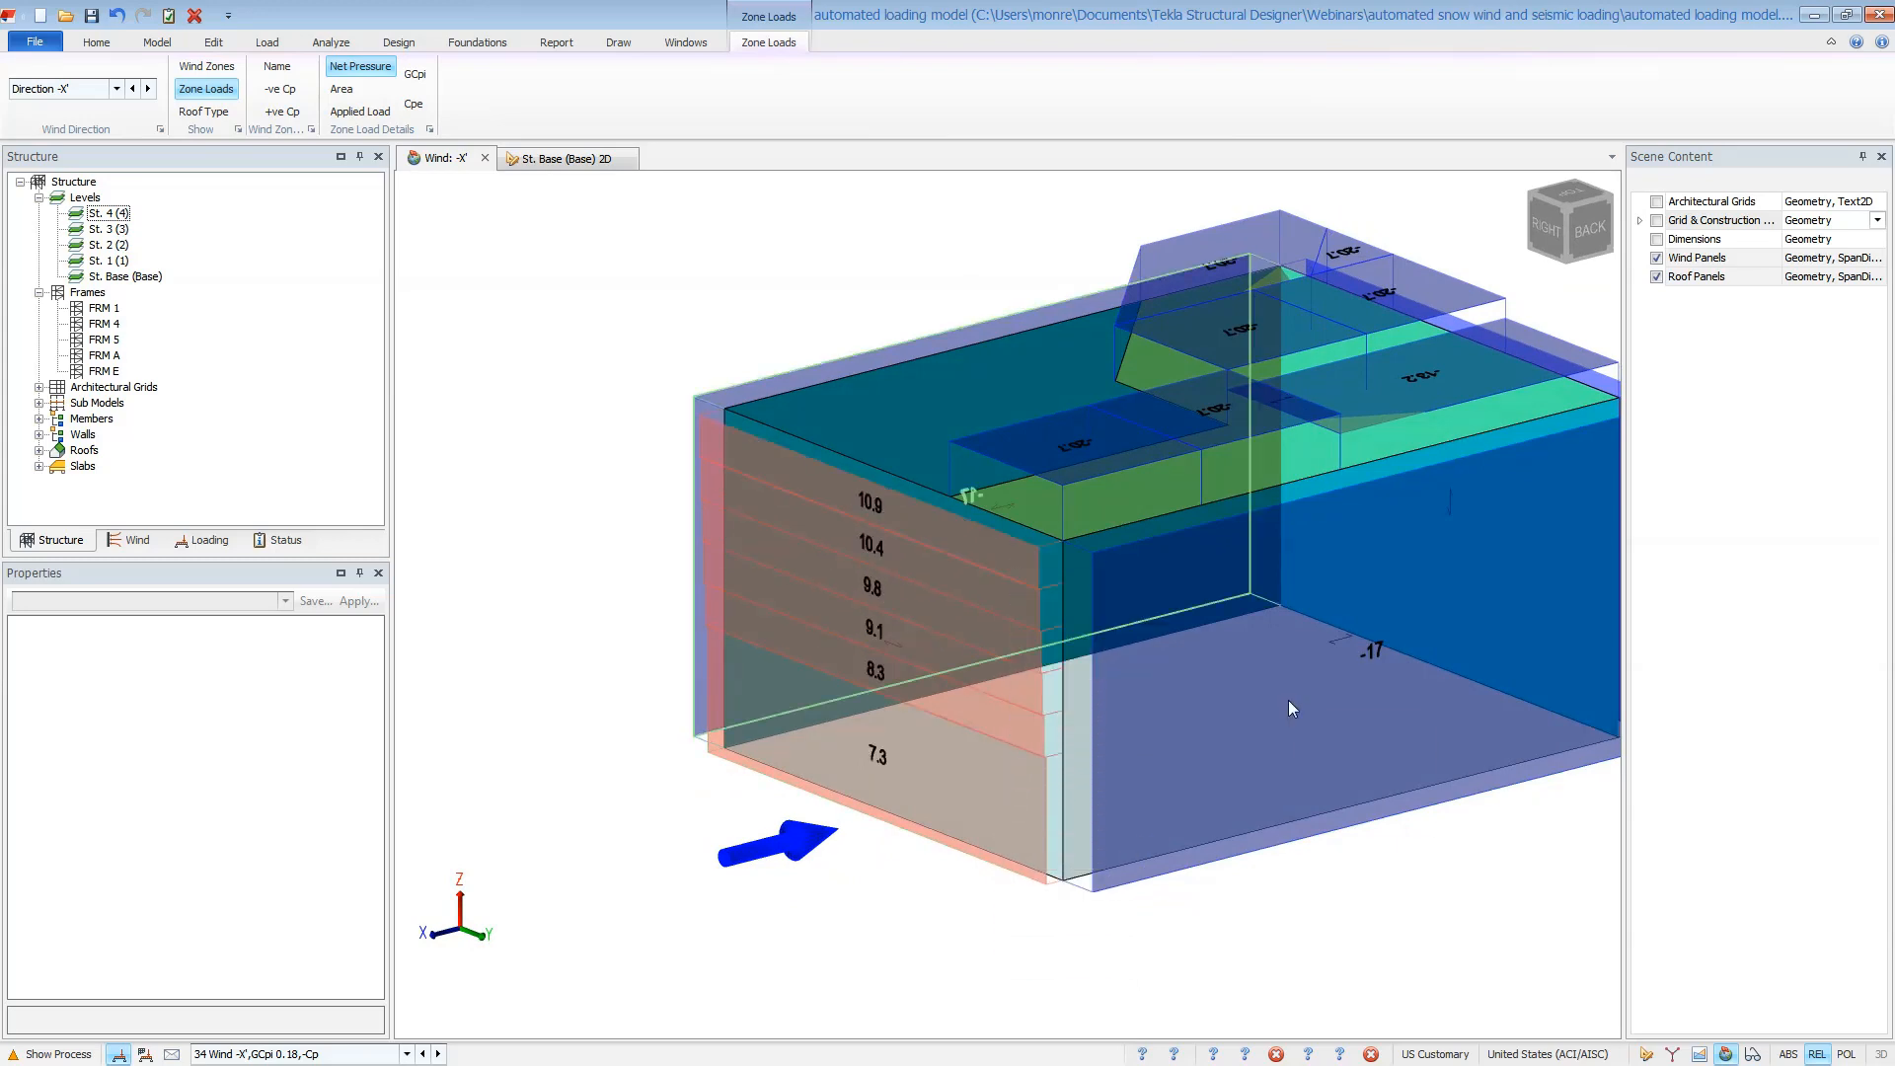
right_drag(1248, 705, 1164, 729)
right_drag(1205, 589, 1264, 673)
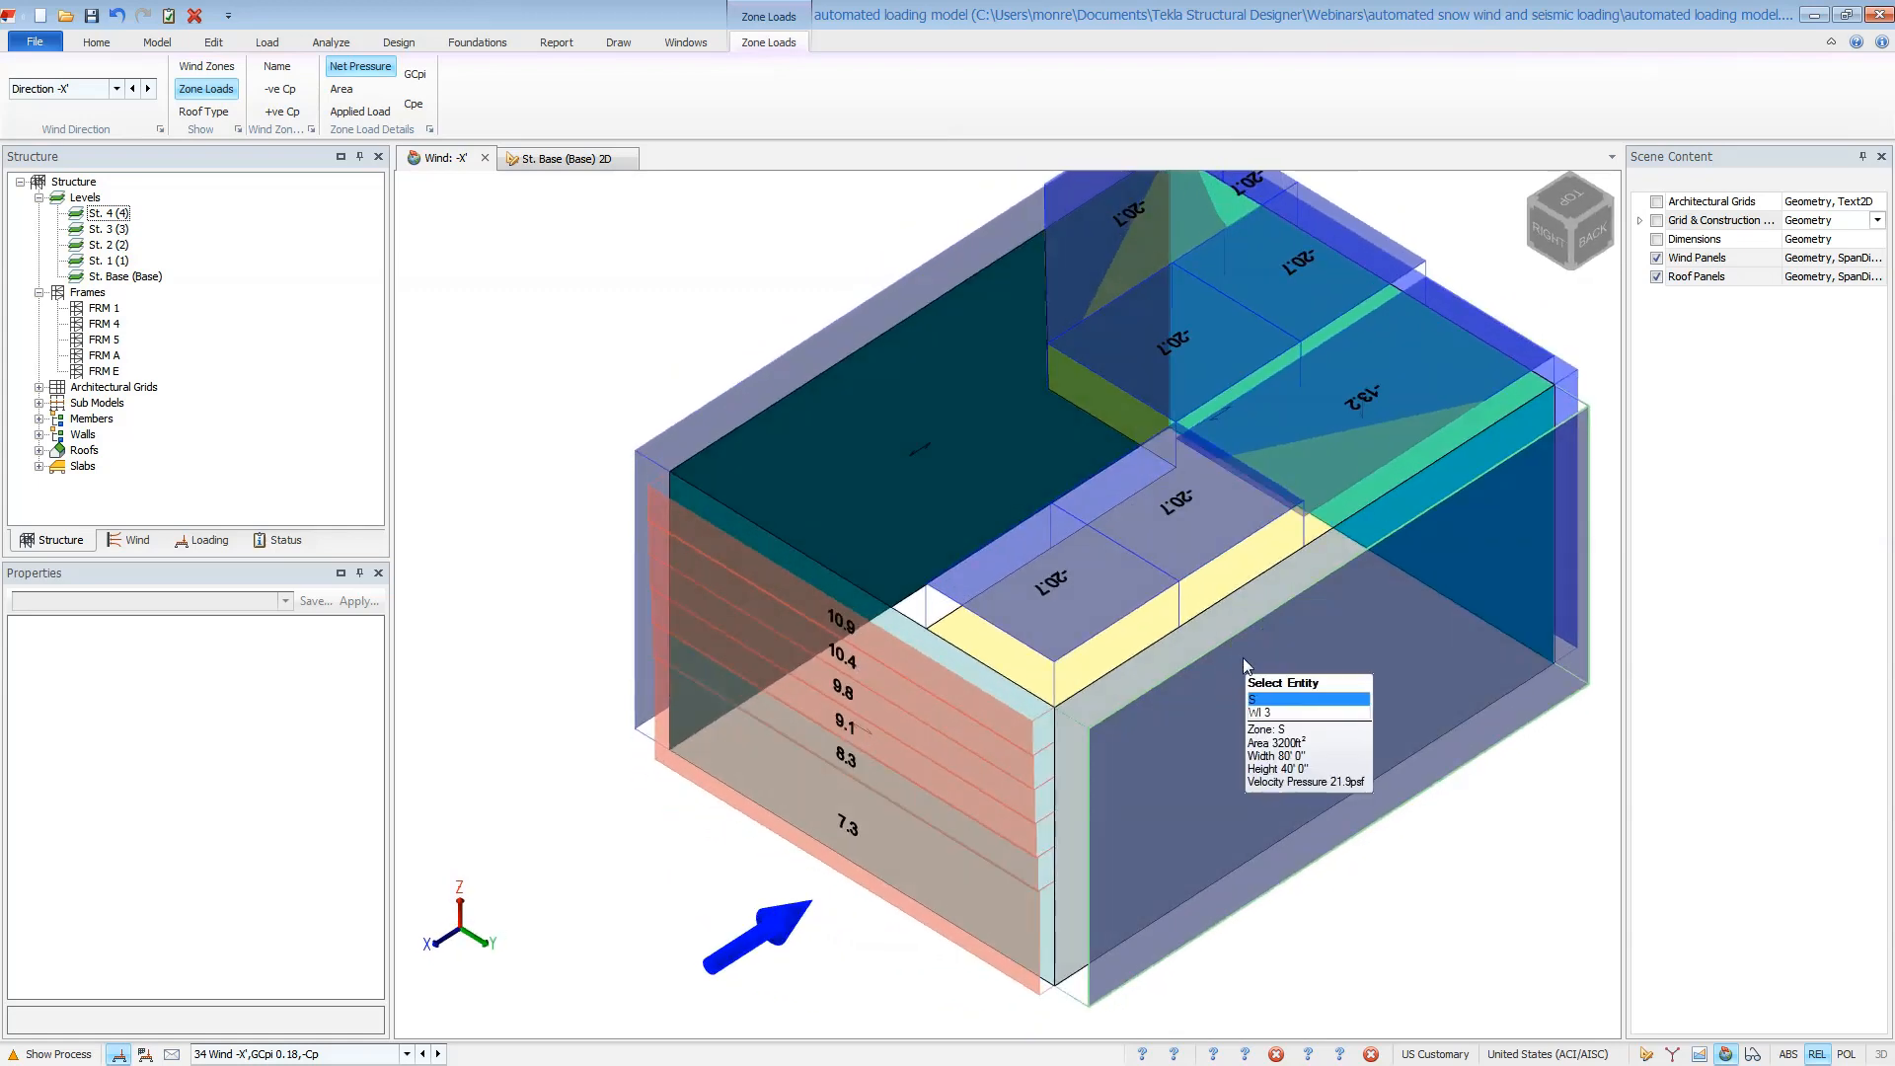
right_drag(1436, 537, 1388, 566)
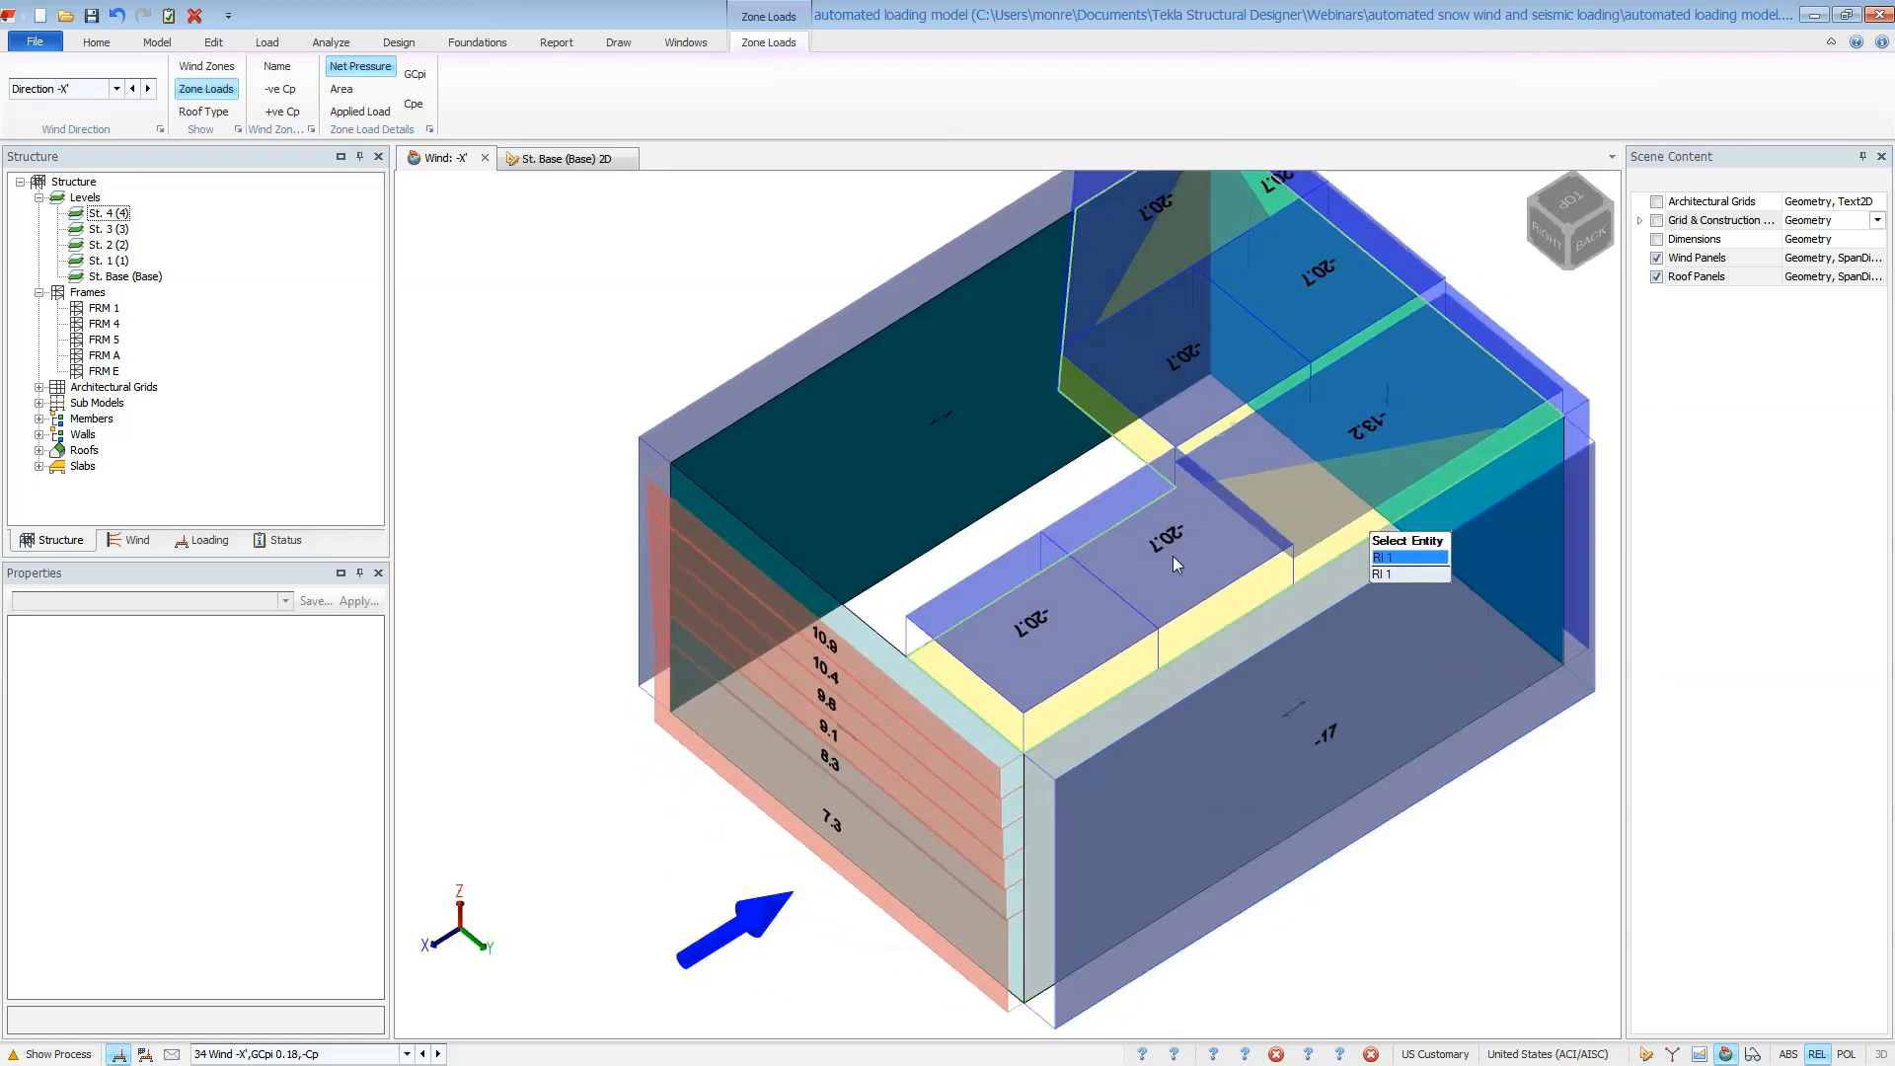
middle_drag(1295, 411, 1096, 600)
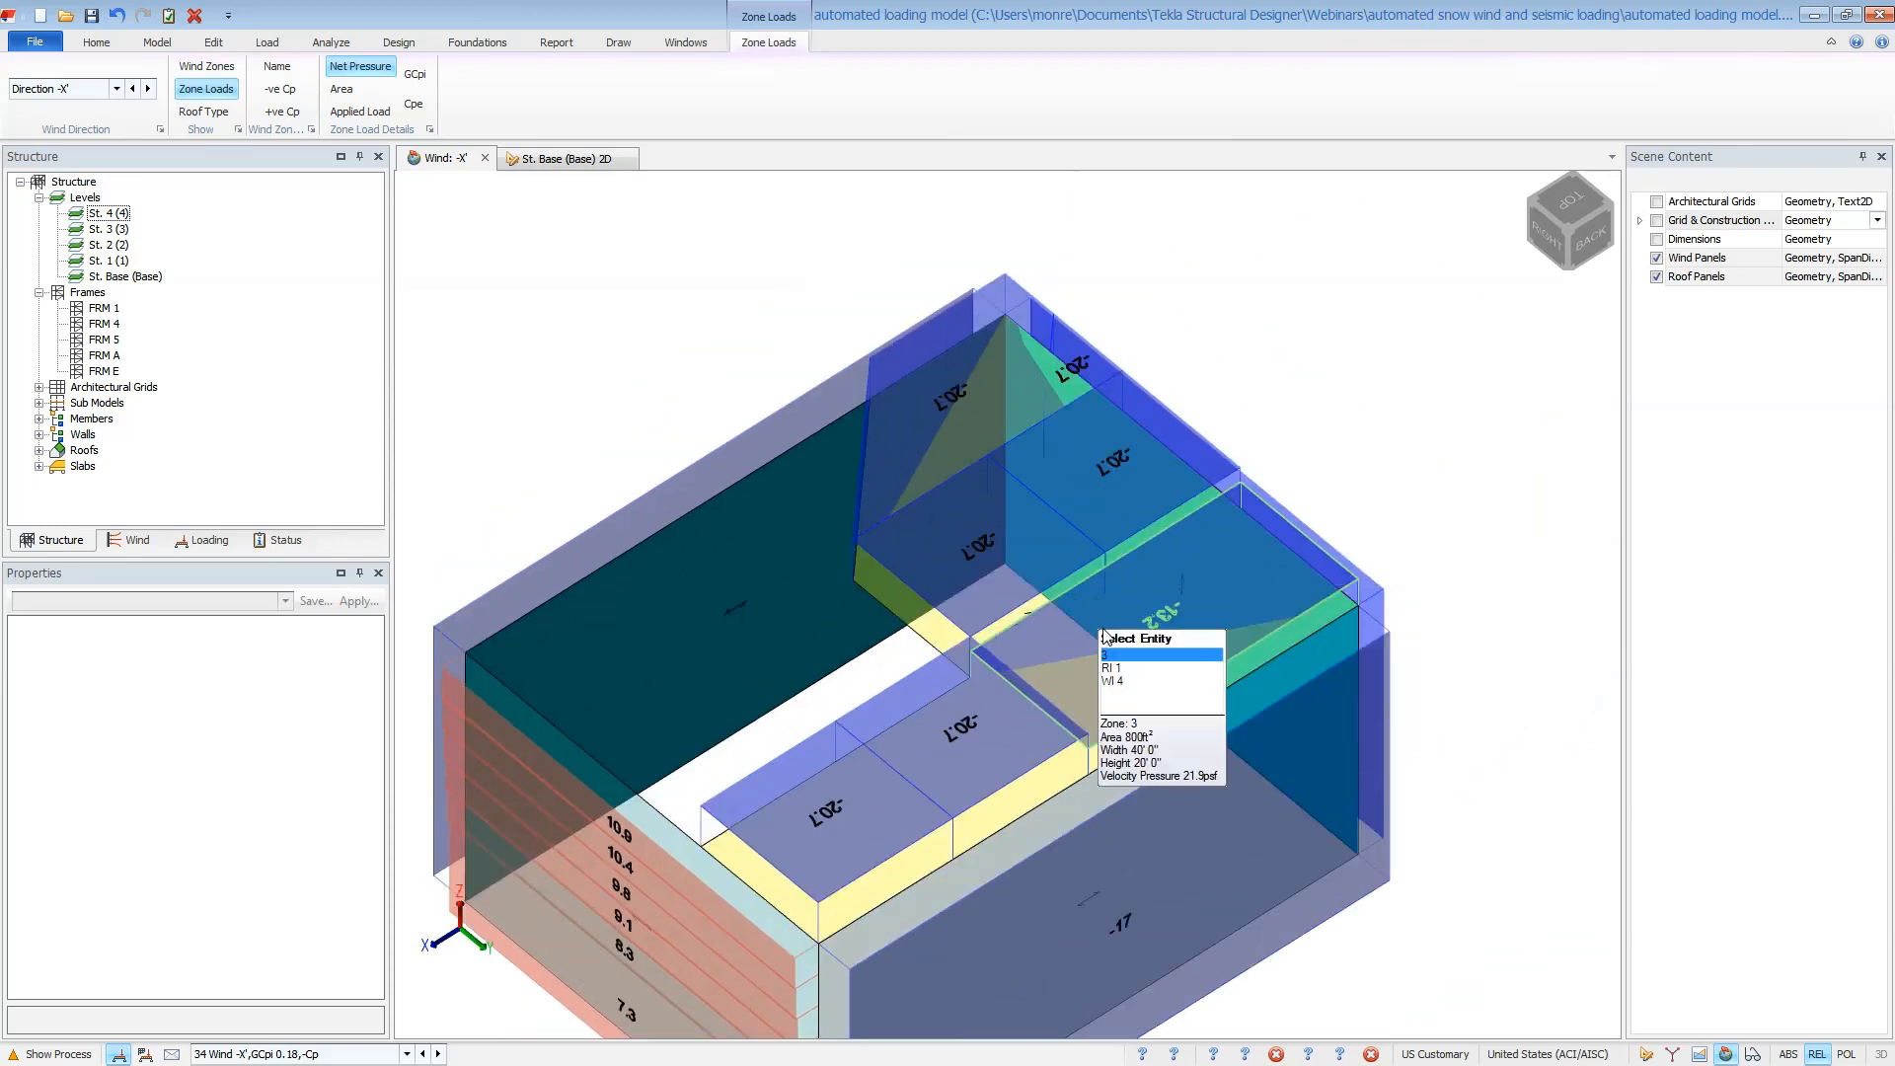
scroll(1125, 596, up, 2)
right_drag(762, 720, 1020, 831)
middle_drag(792, 695, 1175, 798)
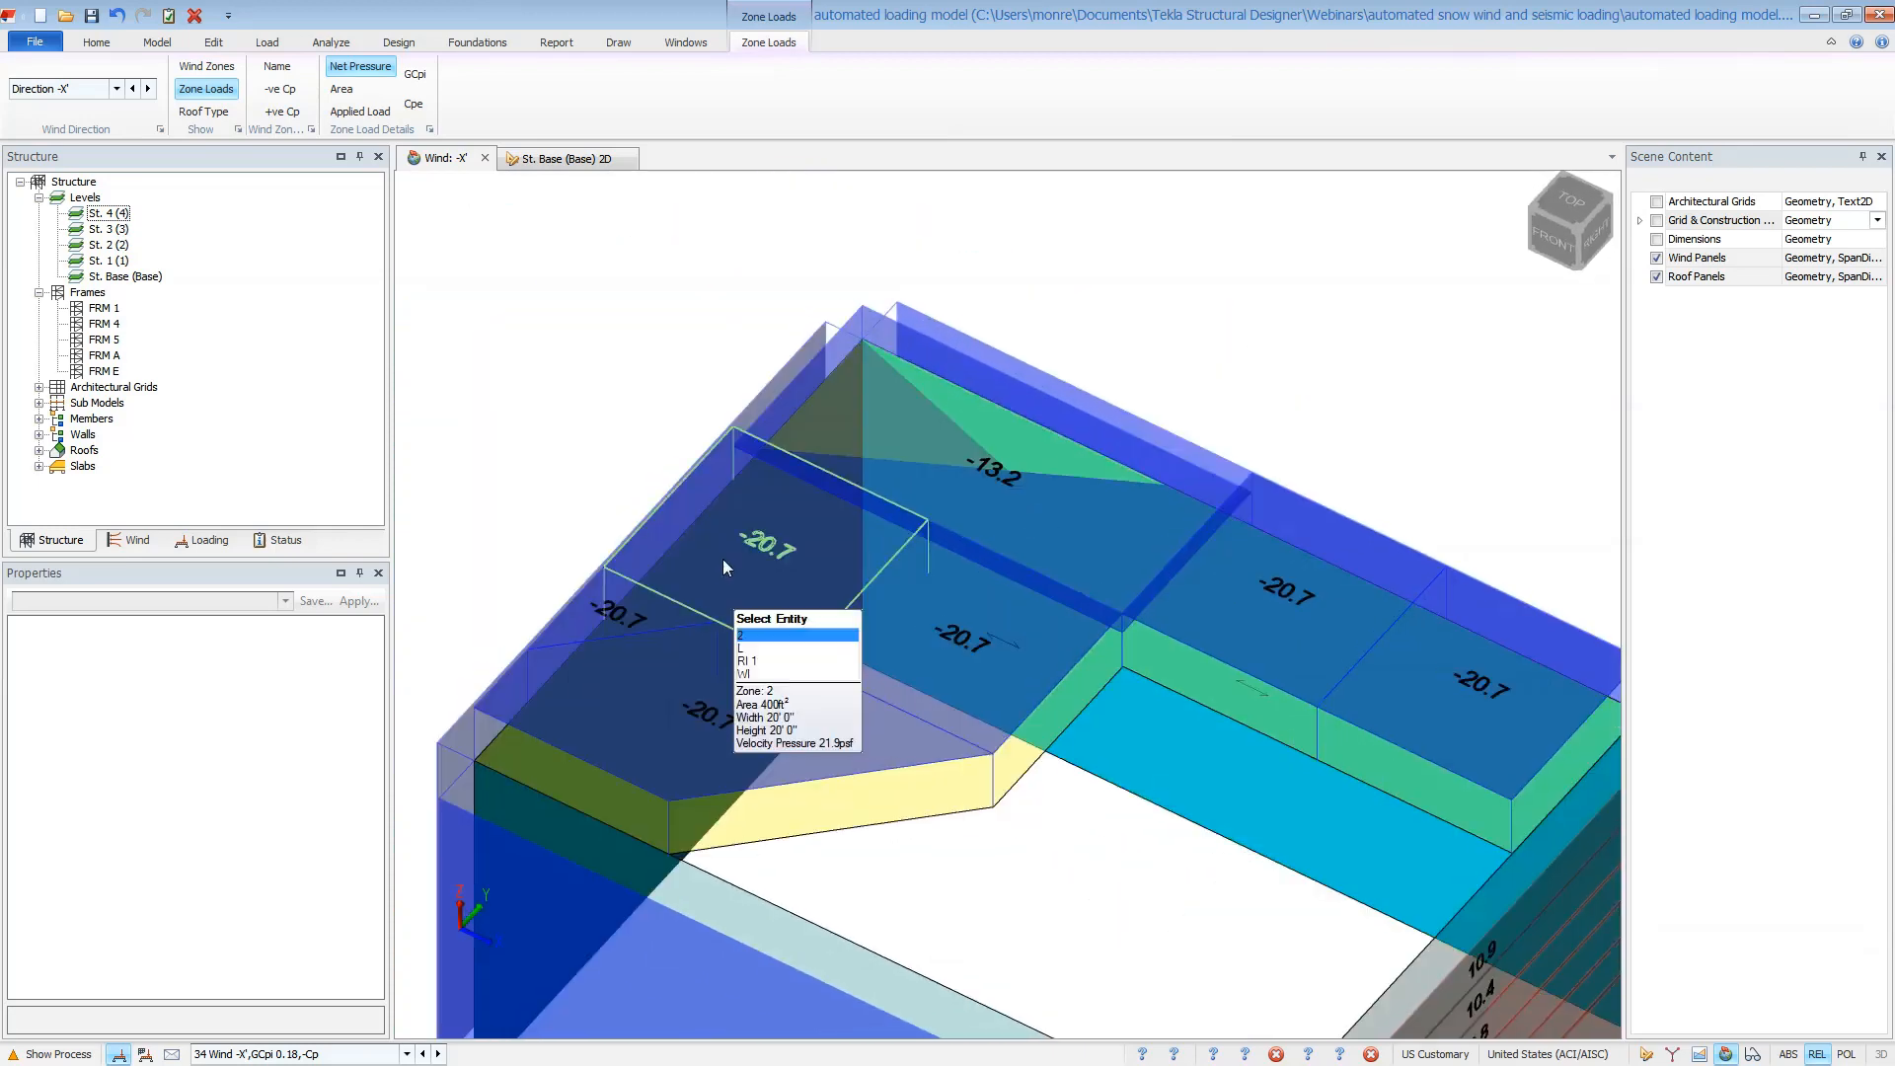
Override the default load on roof zone 3 with a design pressure of -20.7 psf and deselect the zone
click(1068, 533)
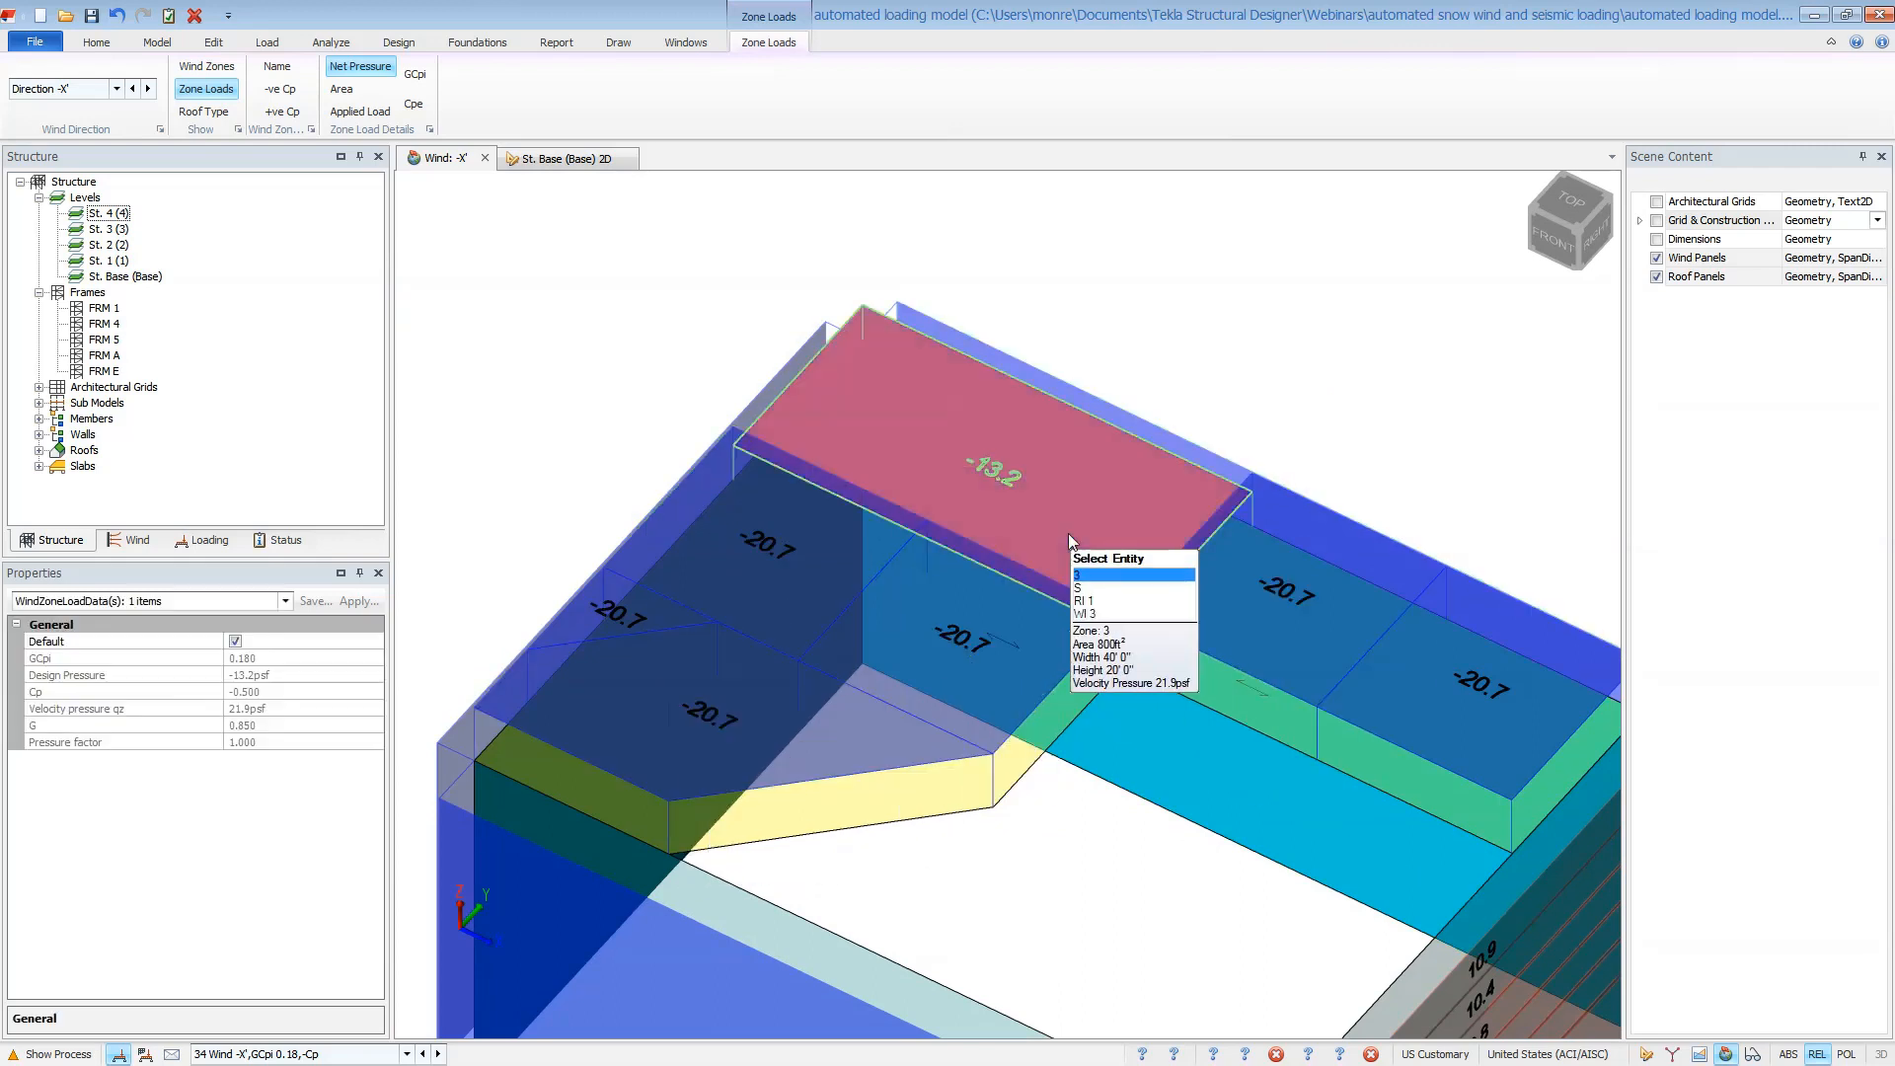
click(235, 641)
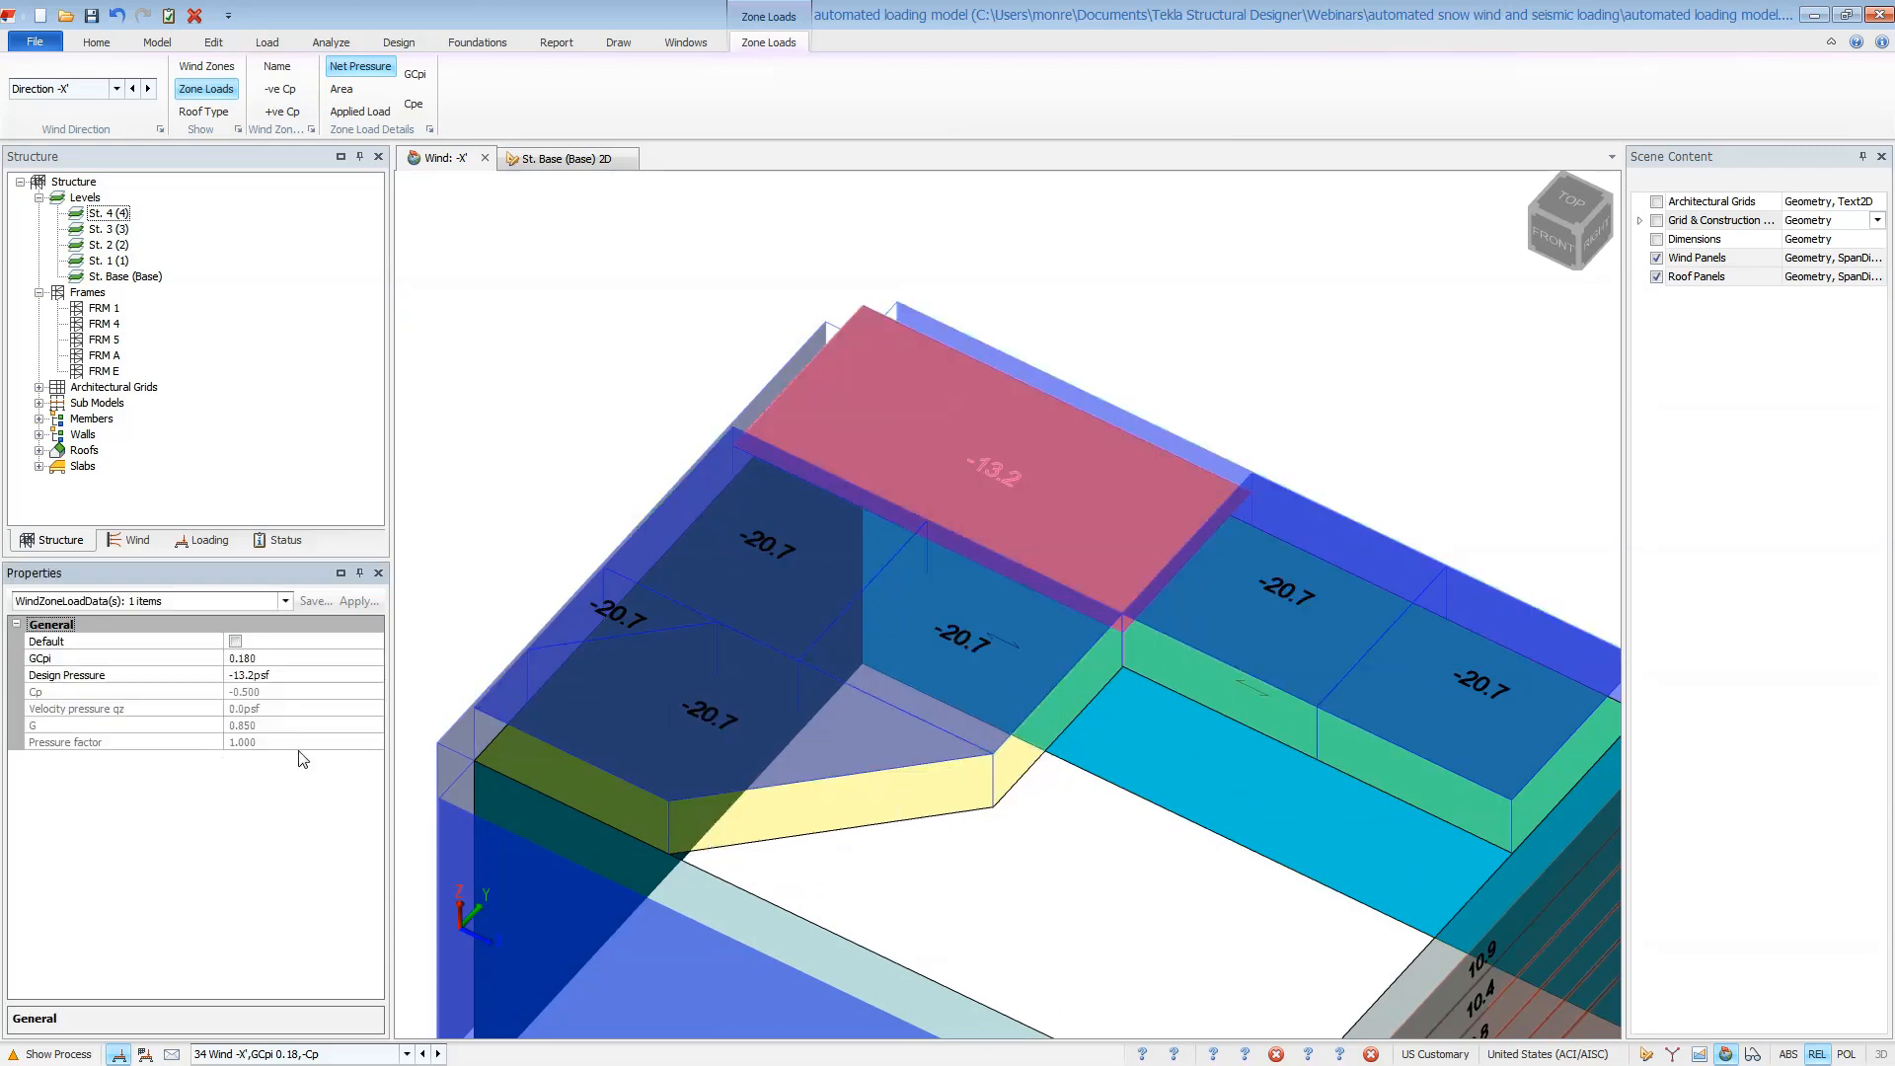
click(293, 680)
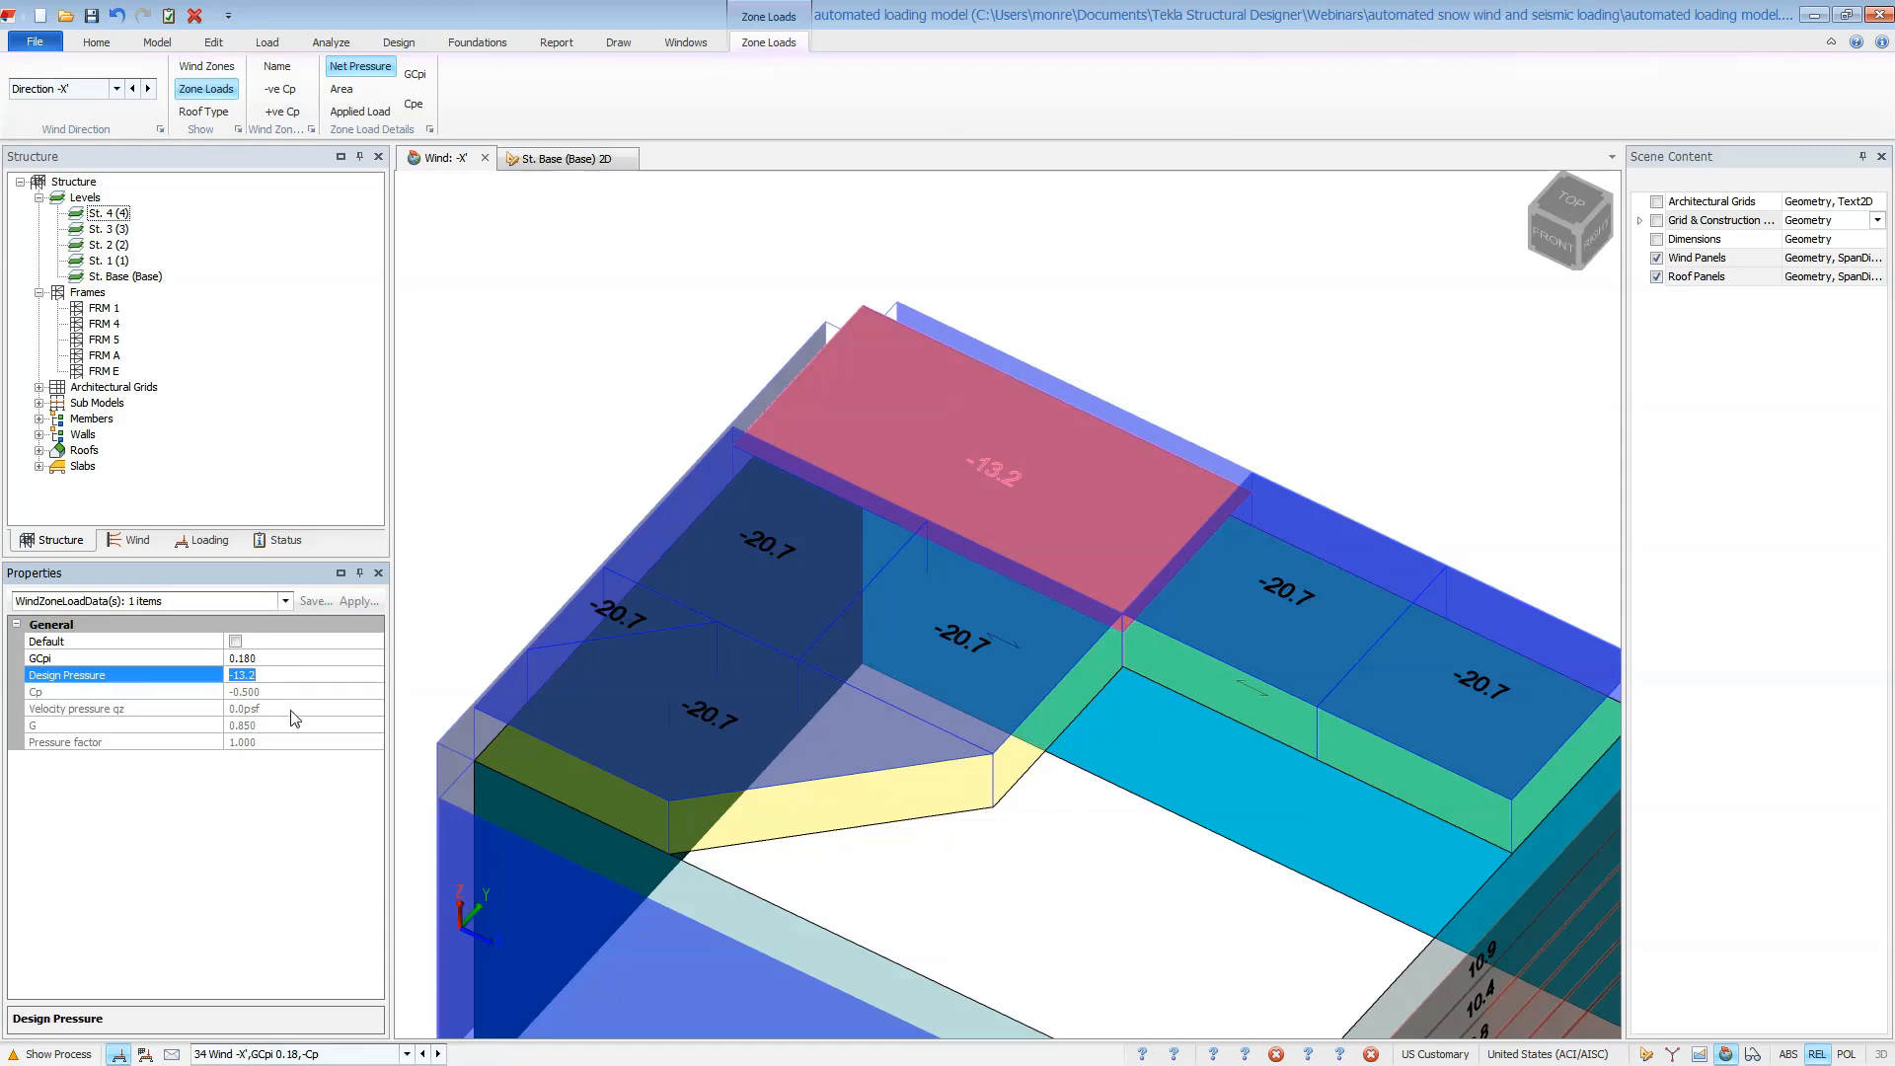
text(-20.7)
key(Return)
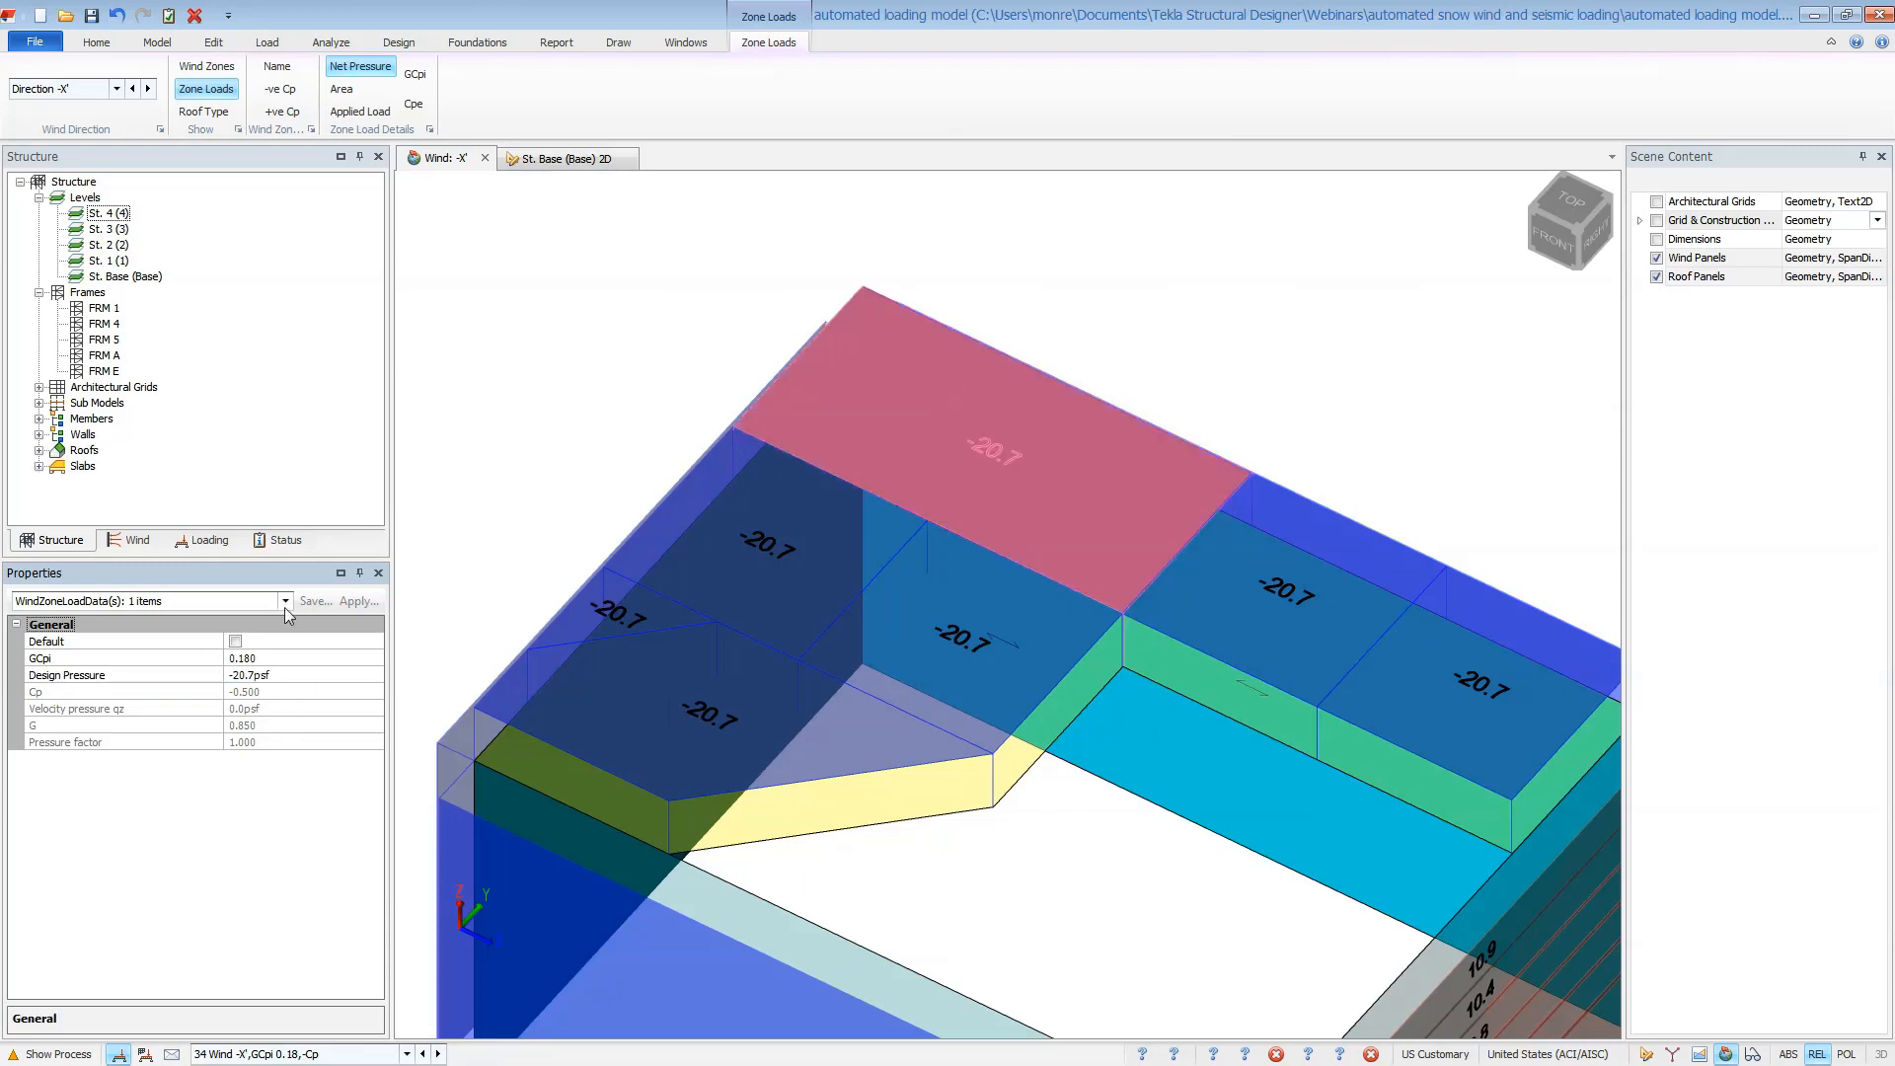
right_click(608, 403)
key(Escape)
key(Escape)
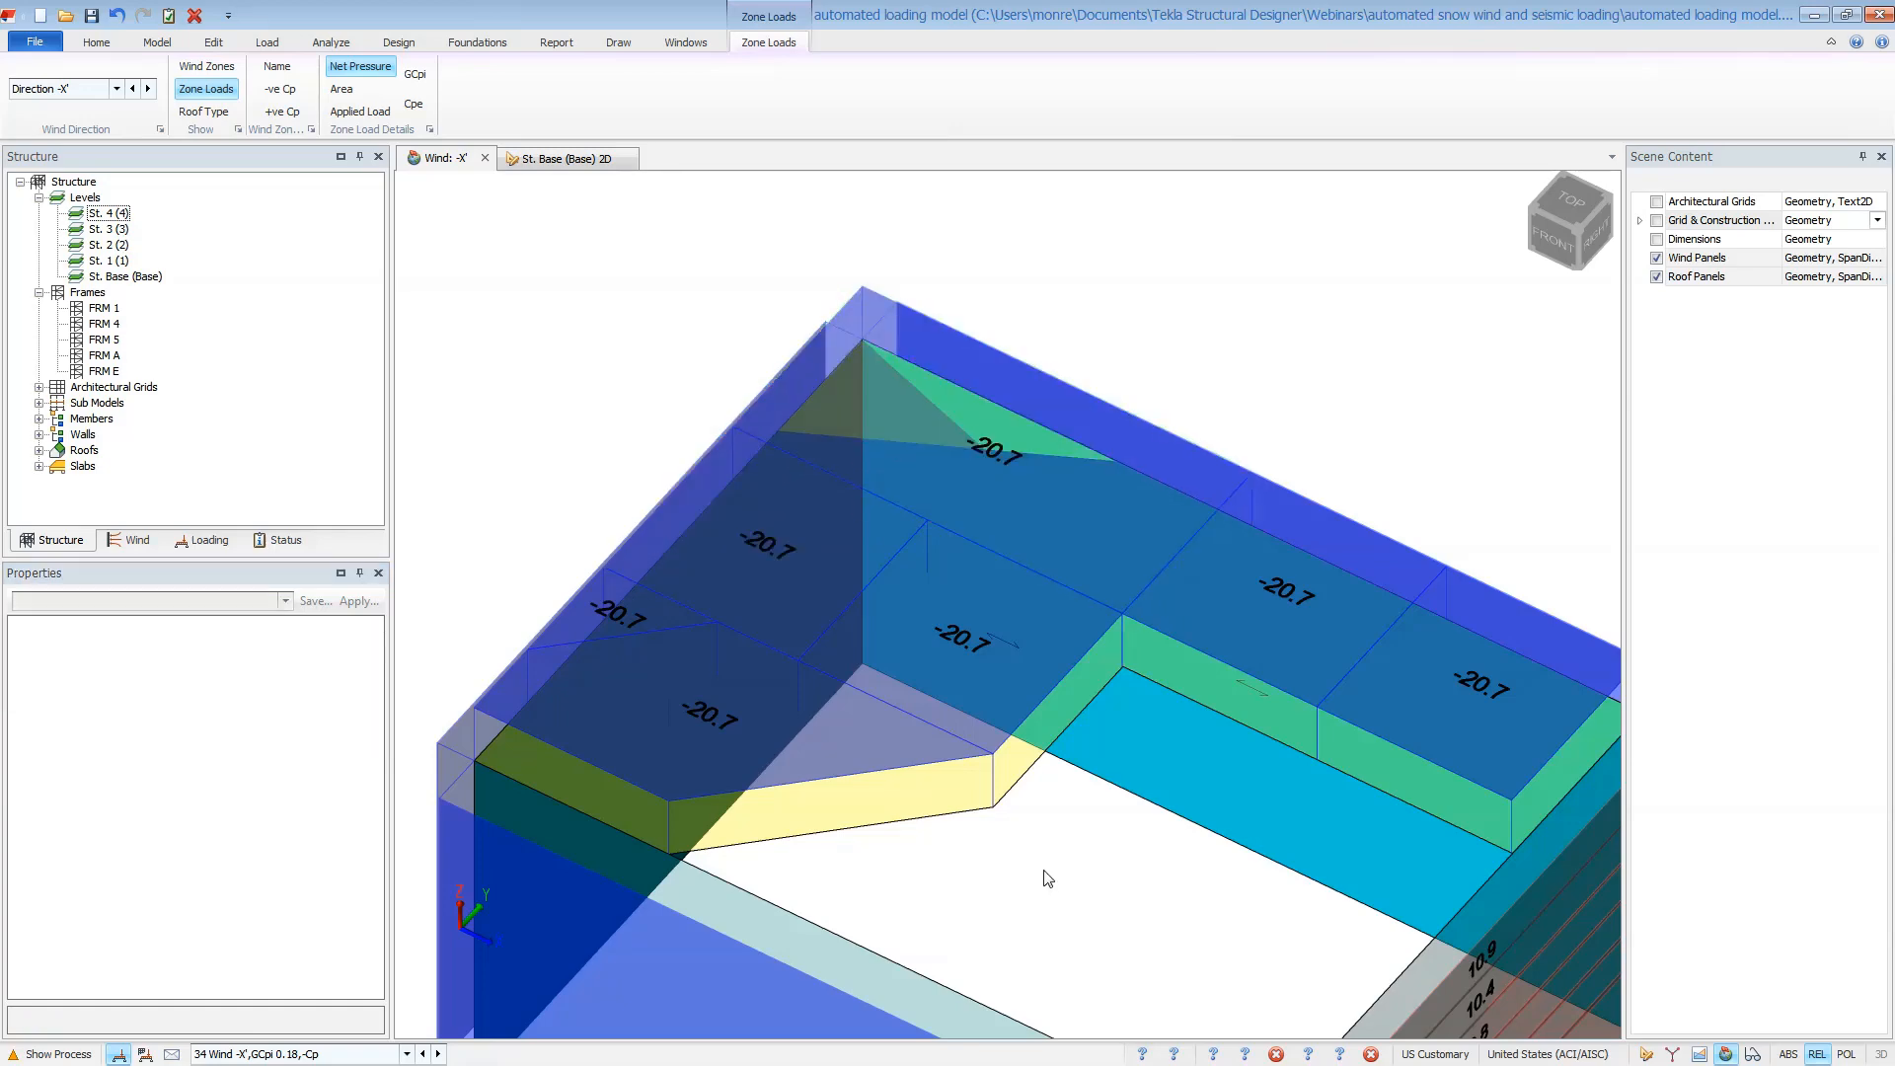
Examine the wind pressures around the whole building and return to the structural view
right_drag(1041, 869, 1002, 697)
scroll(962, 696, down, 3)
middle_drag(1076, 861, 985, 637)
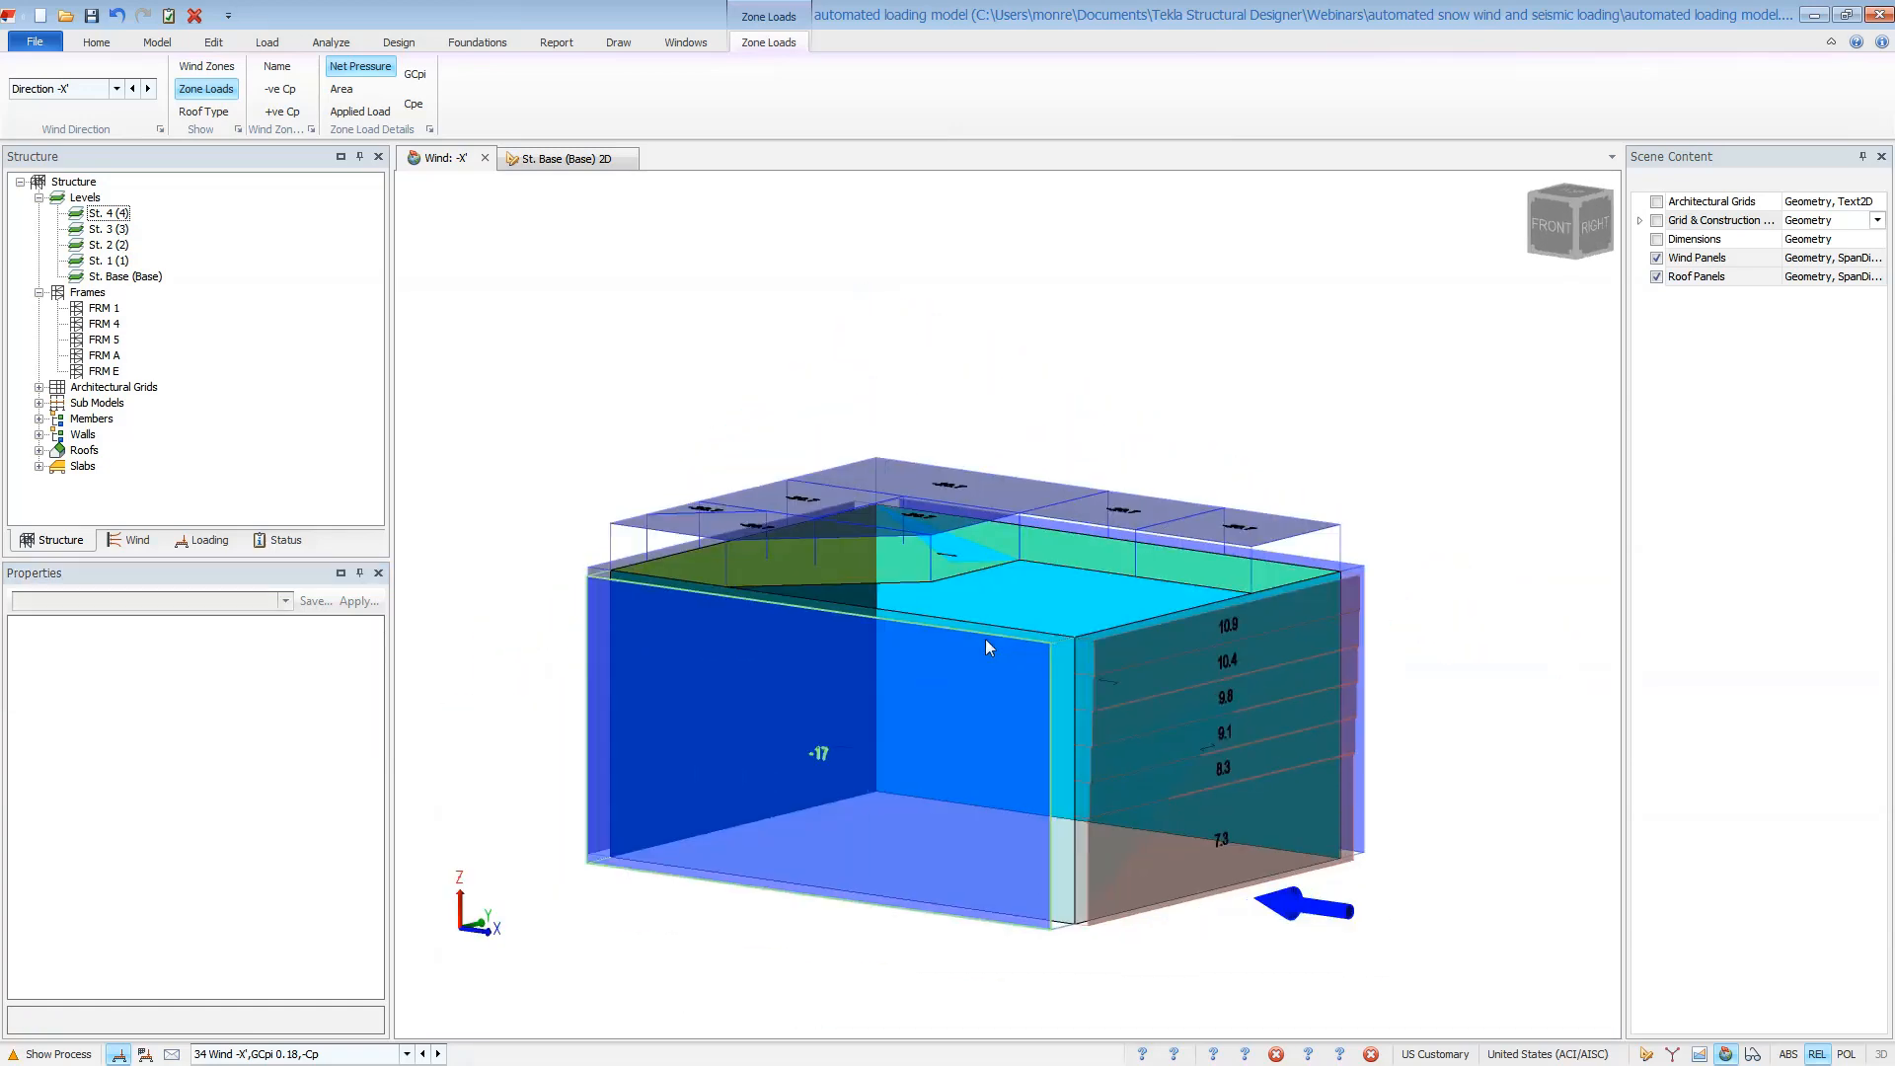
middle_drag(863, 744, 896, 724)
scroll(896, 724, up, 1)
right_drag(1075, 857, 1012, 928)
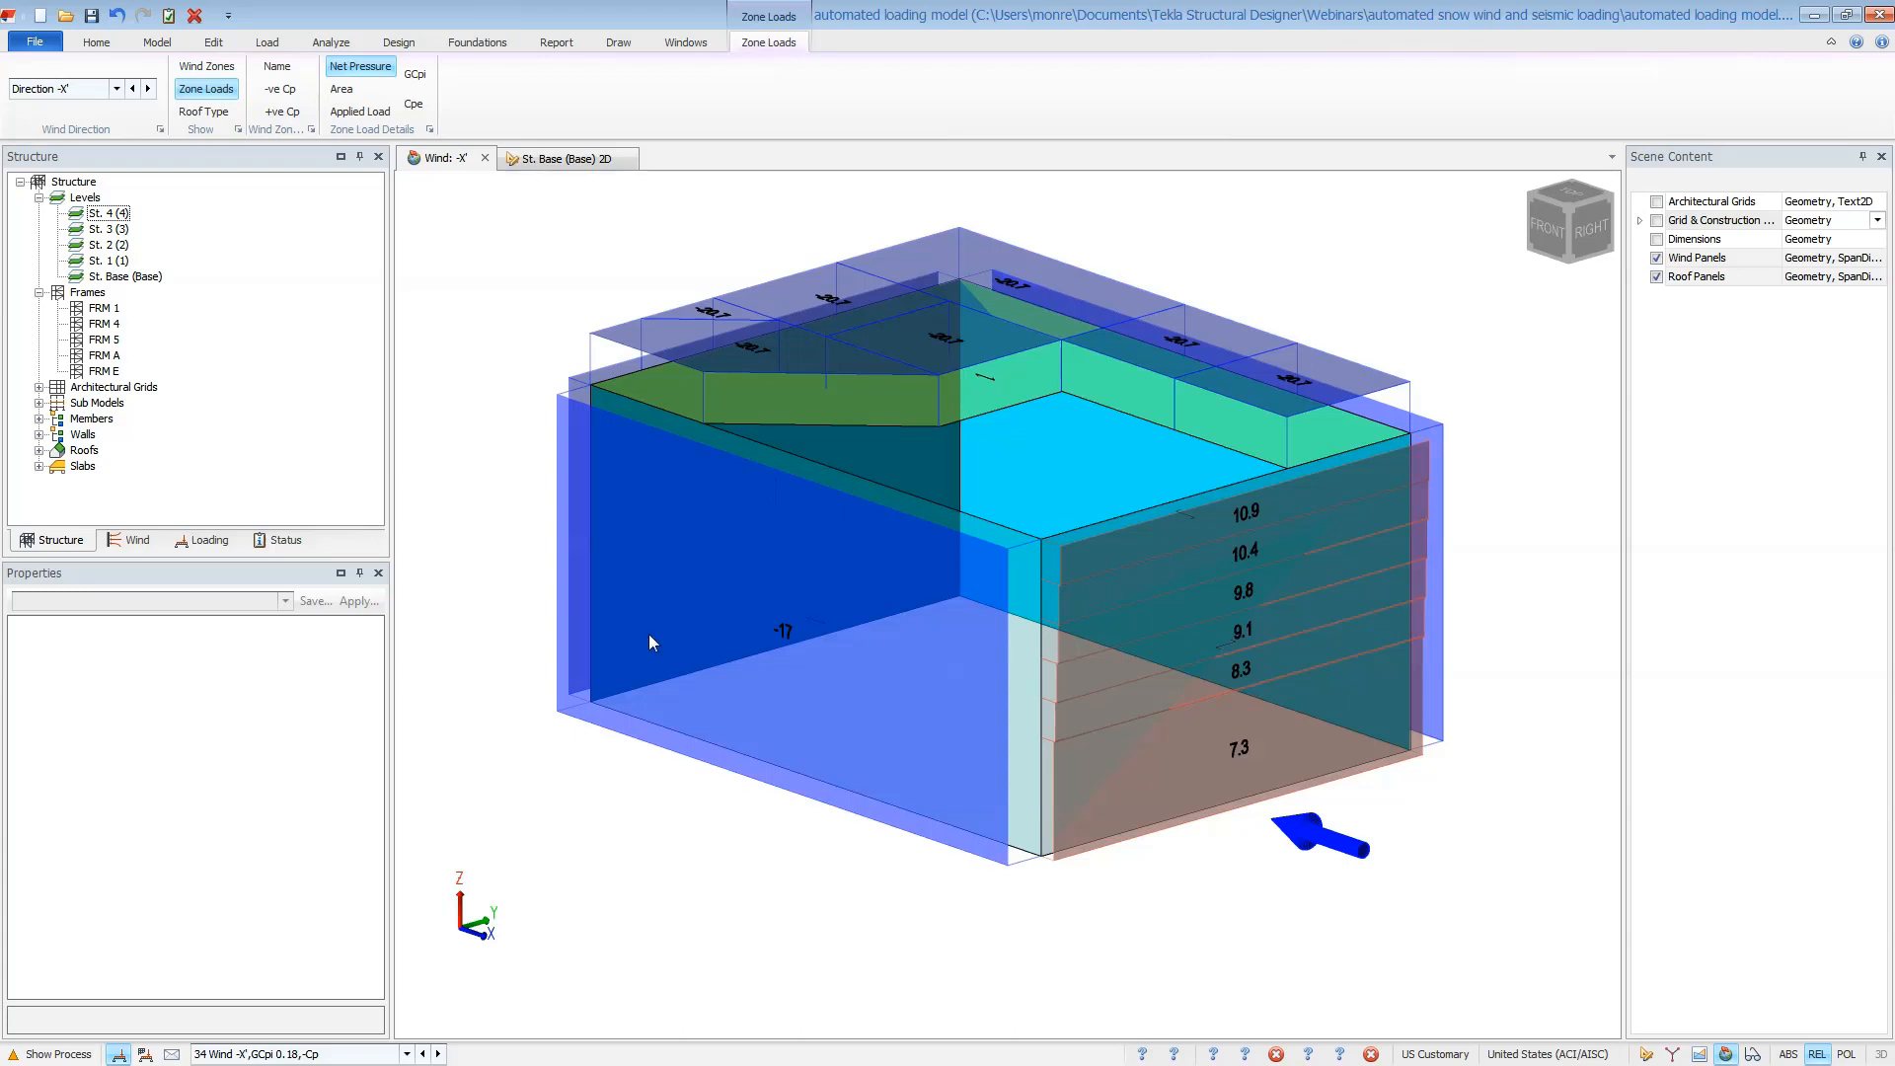
right_click(460, 179)
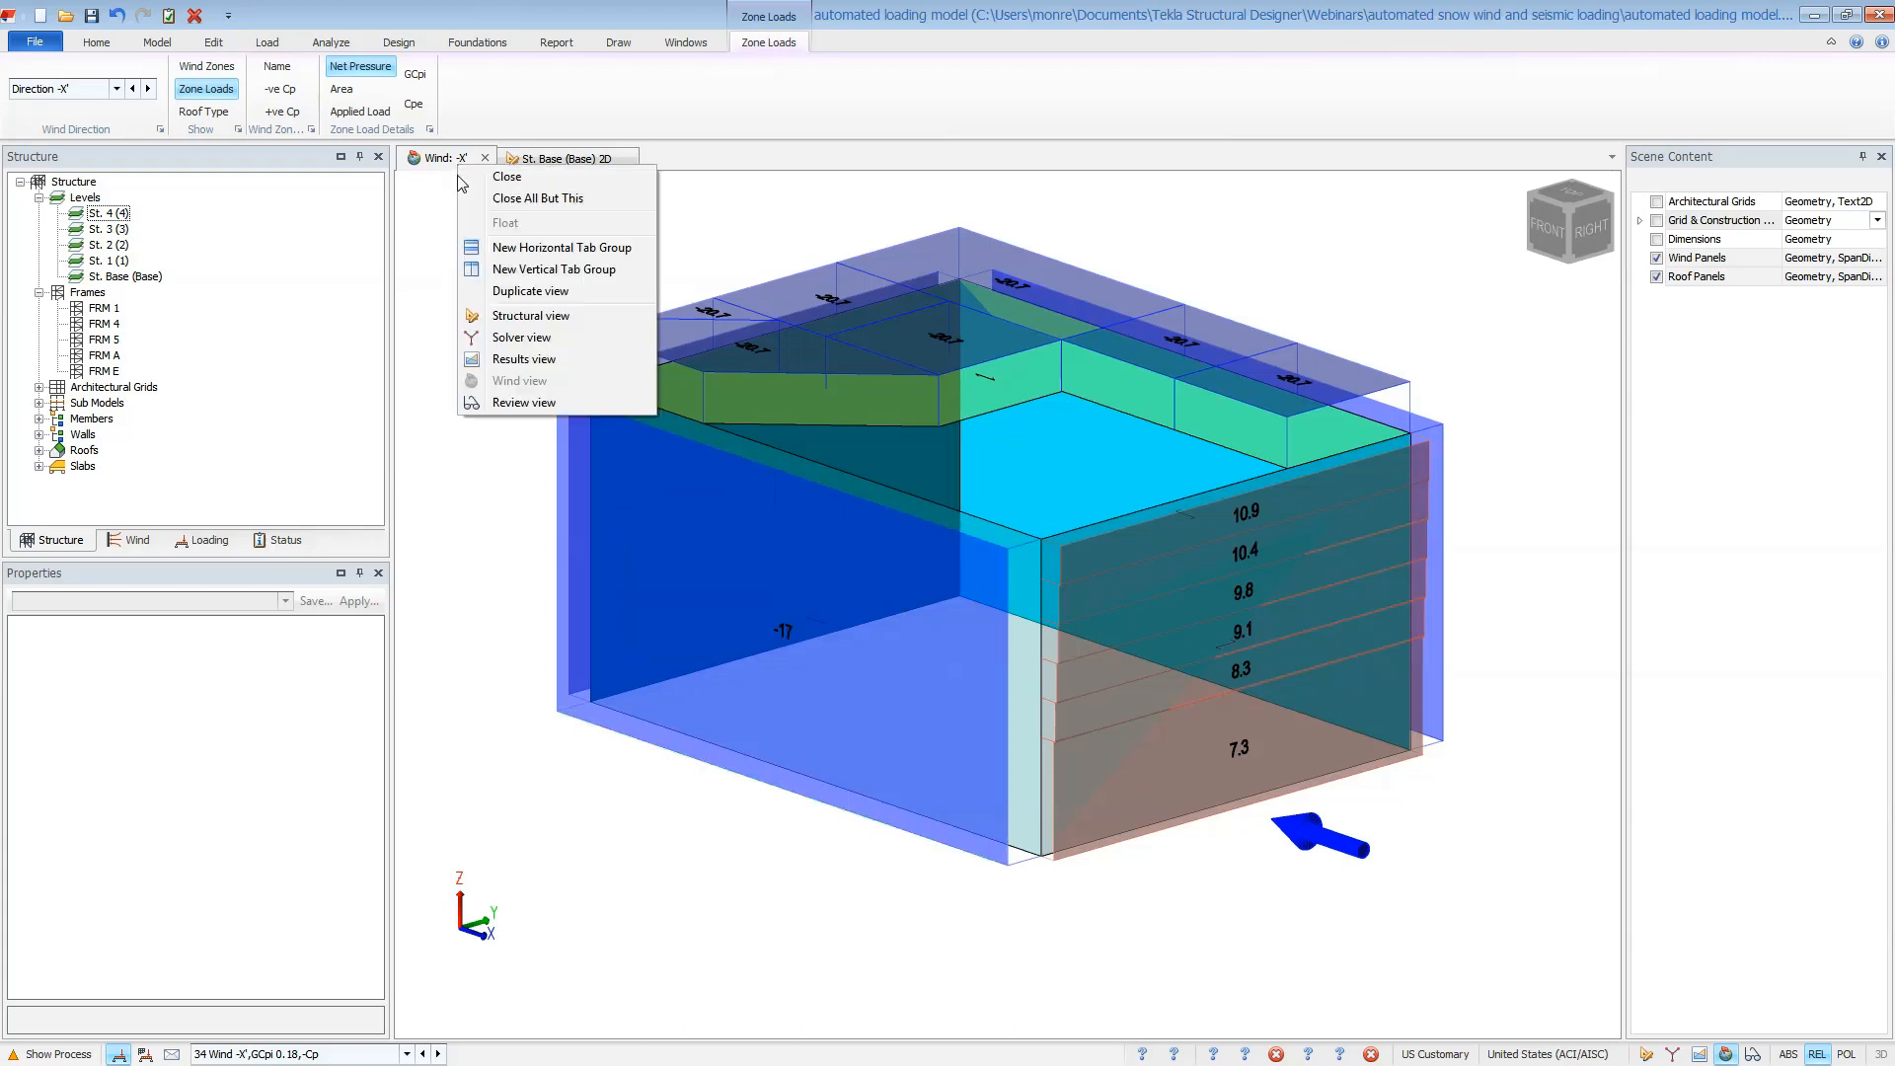
click(498, 313)
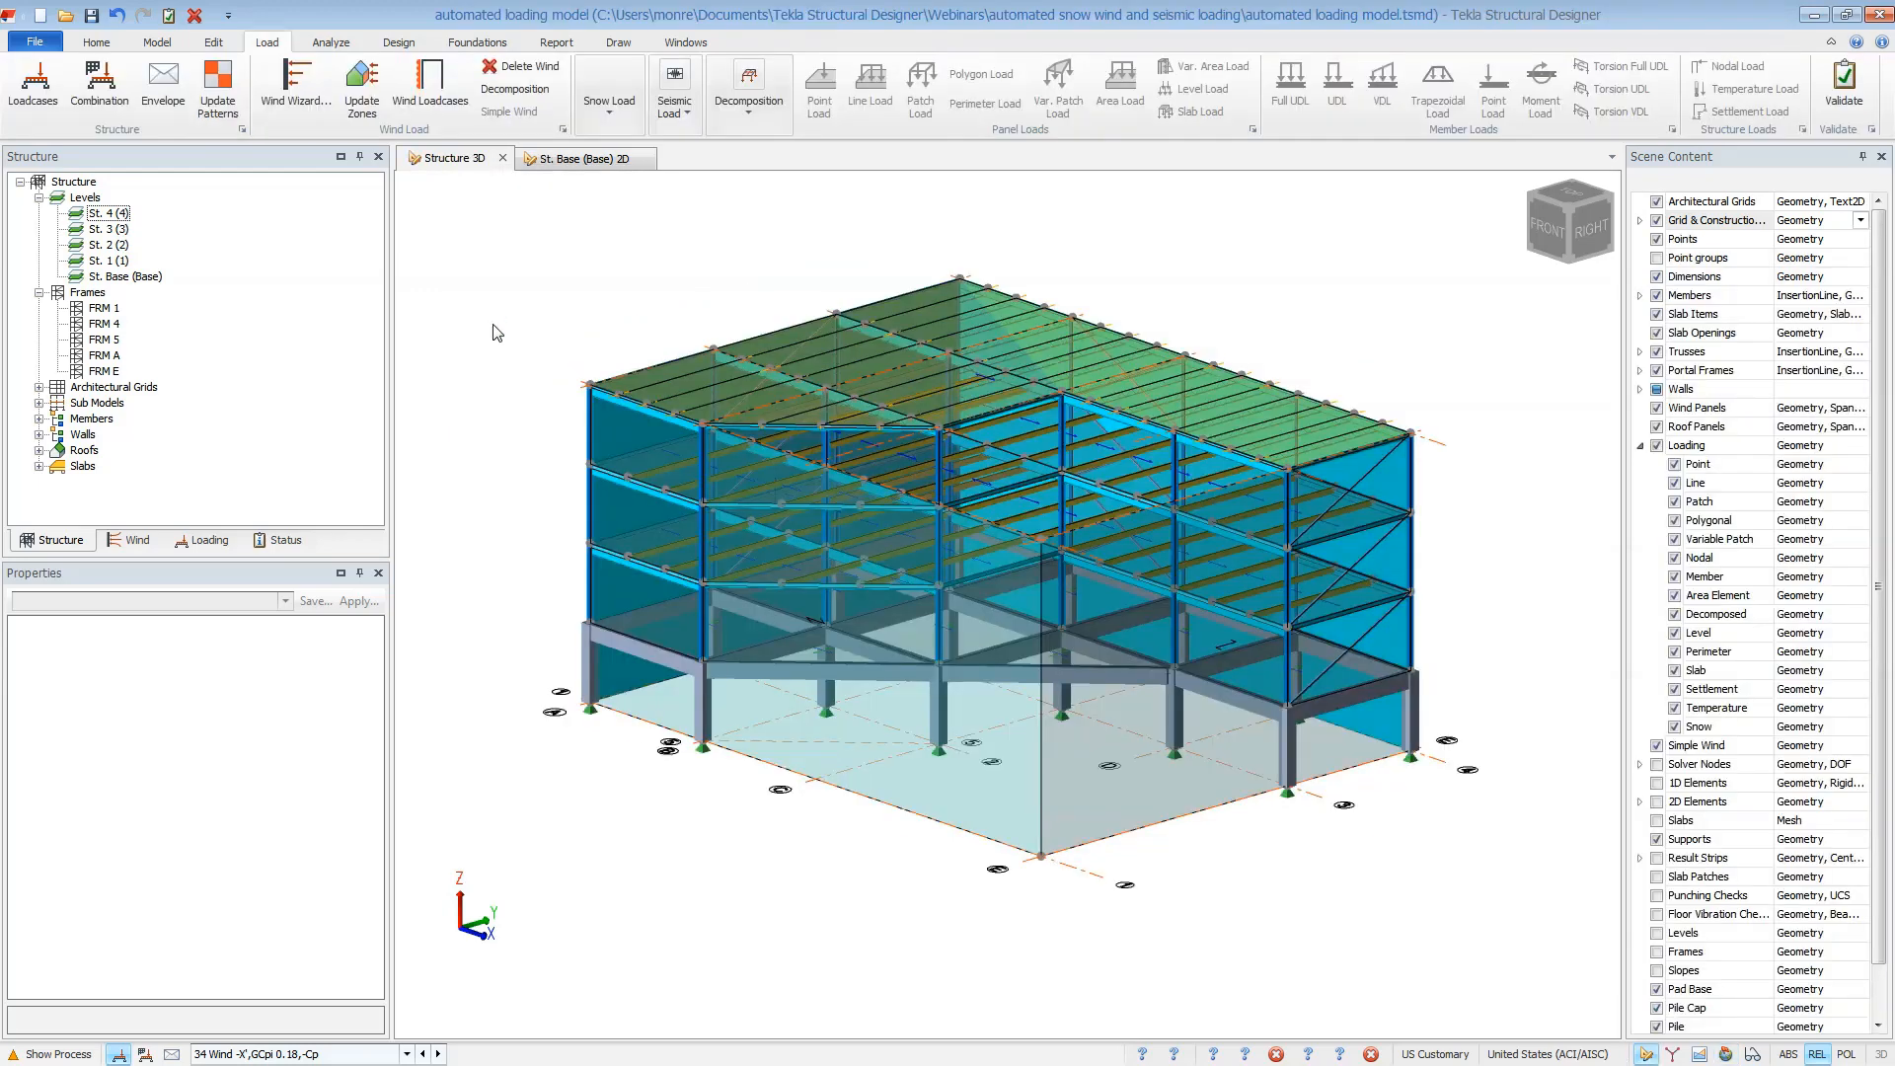
Switch to the review view, show the Wind drift attribute with Show/Alter State, and examine which columns are set for the check
right_click(449, 173)
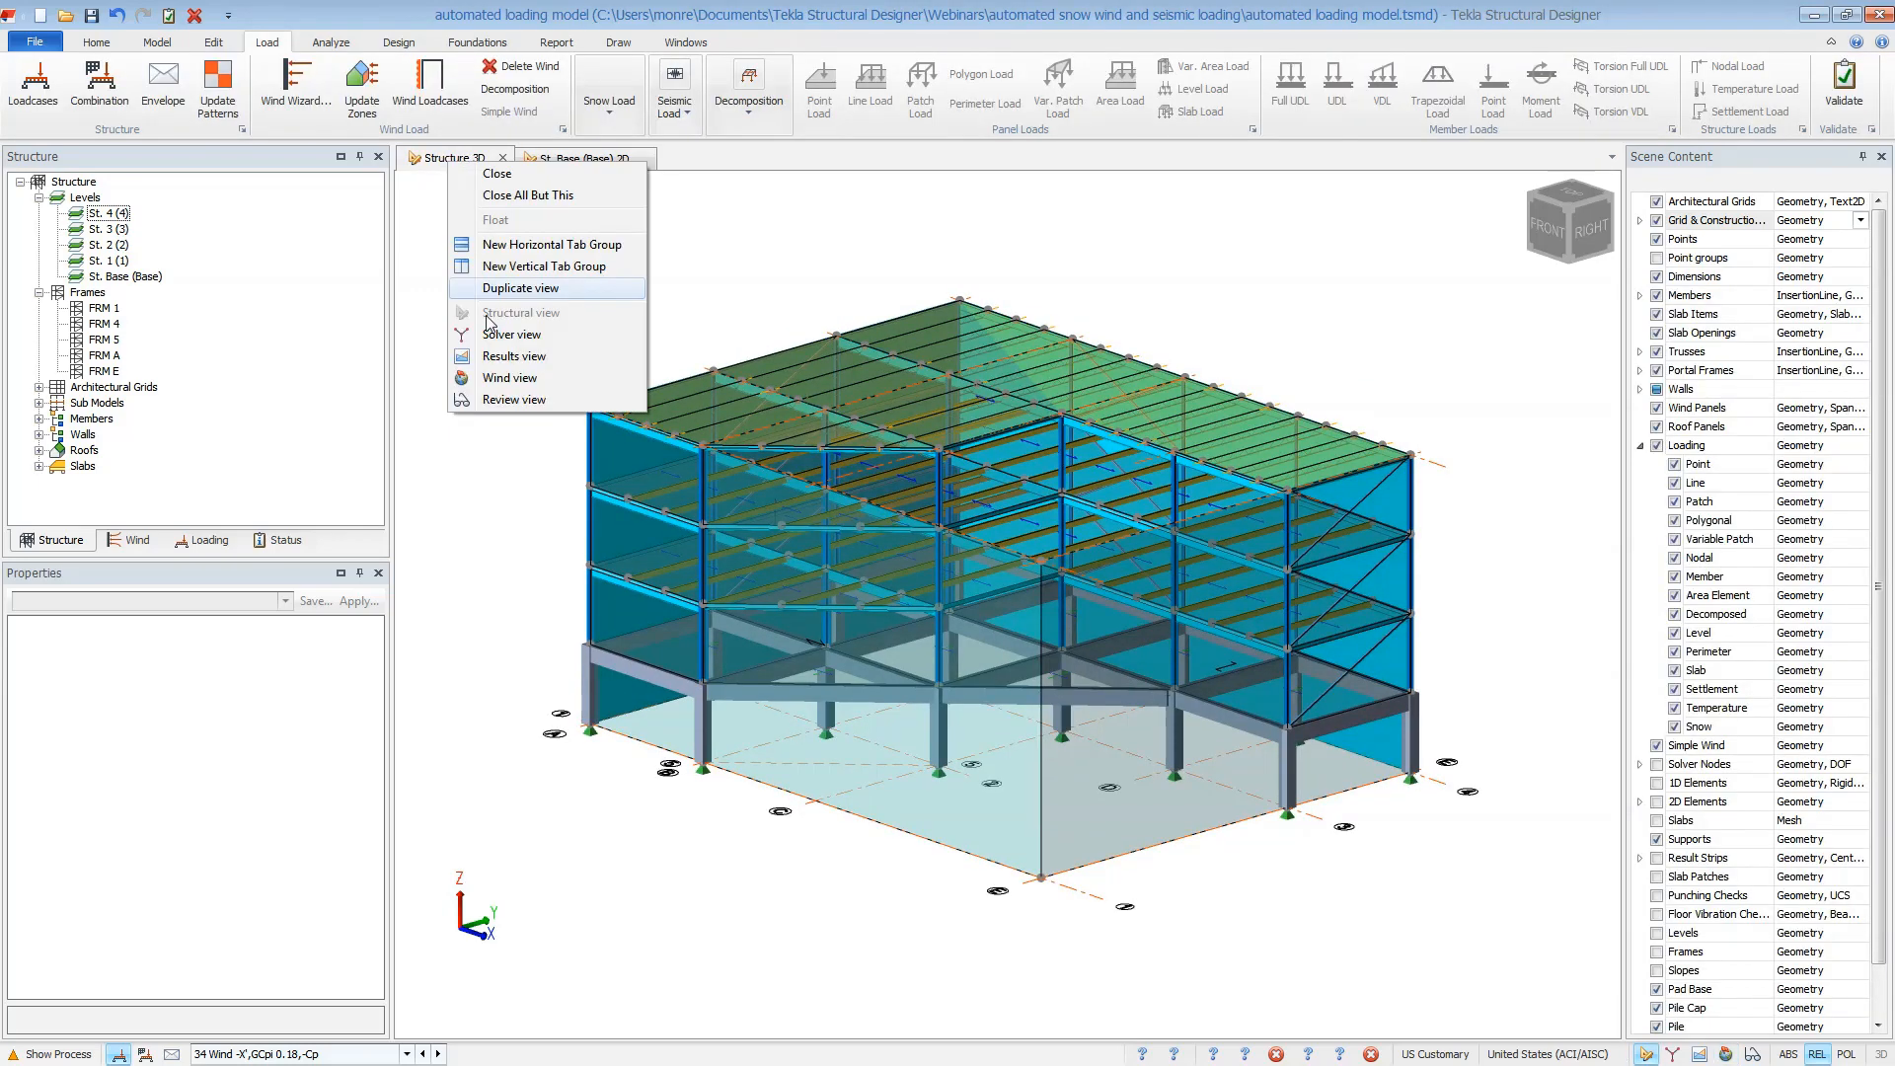
click(499, 407)
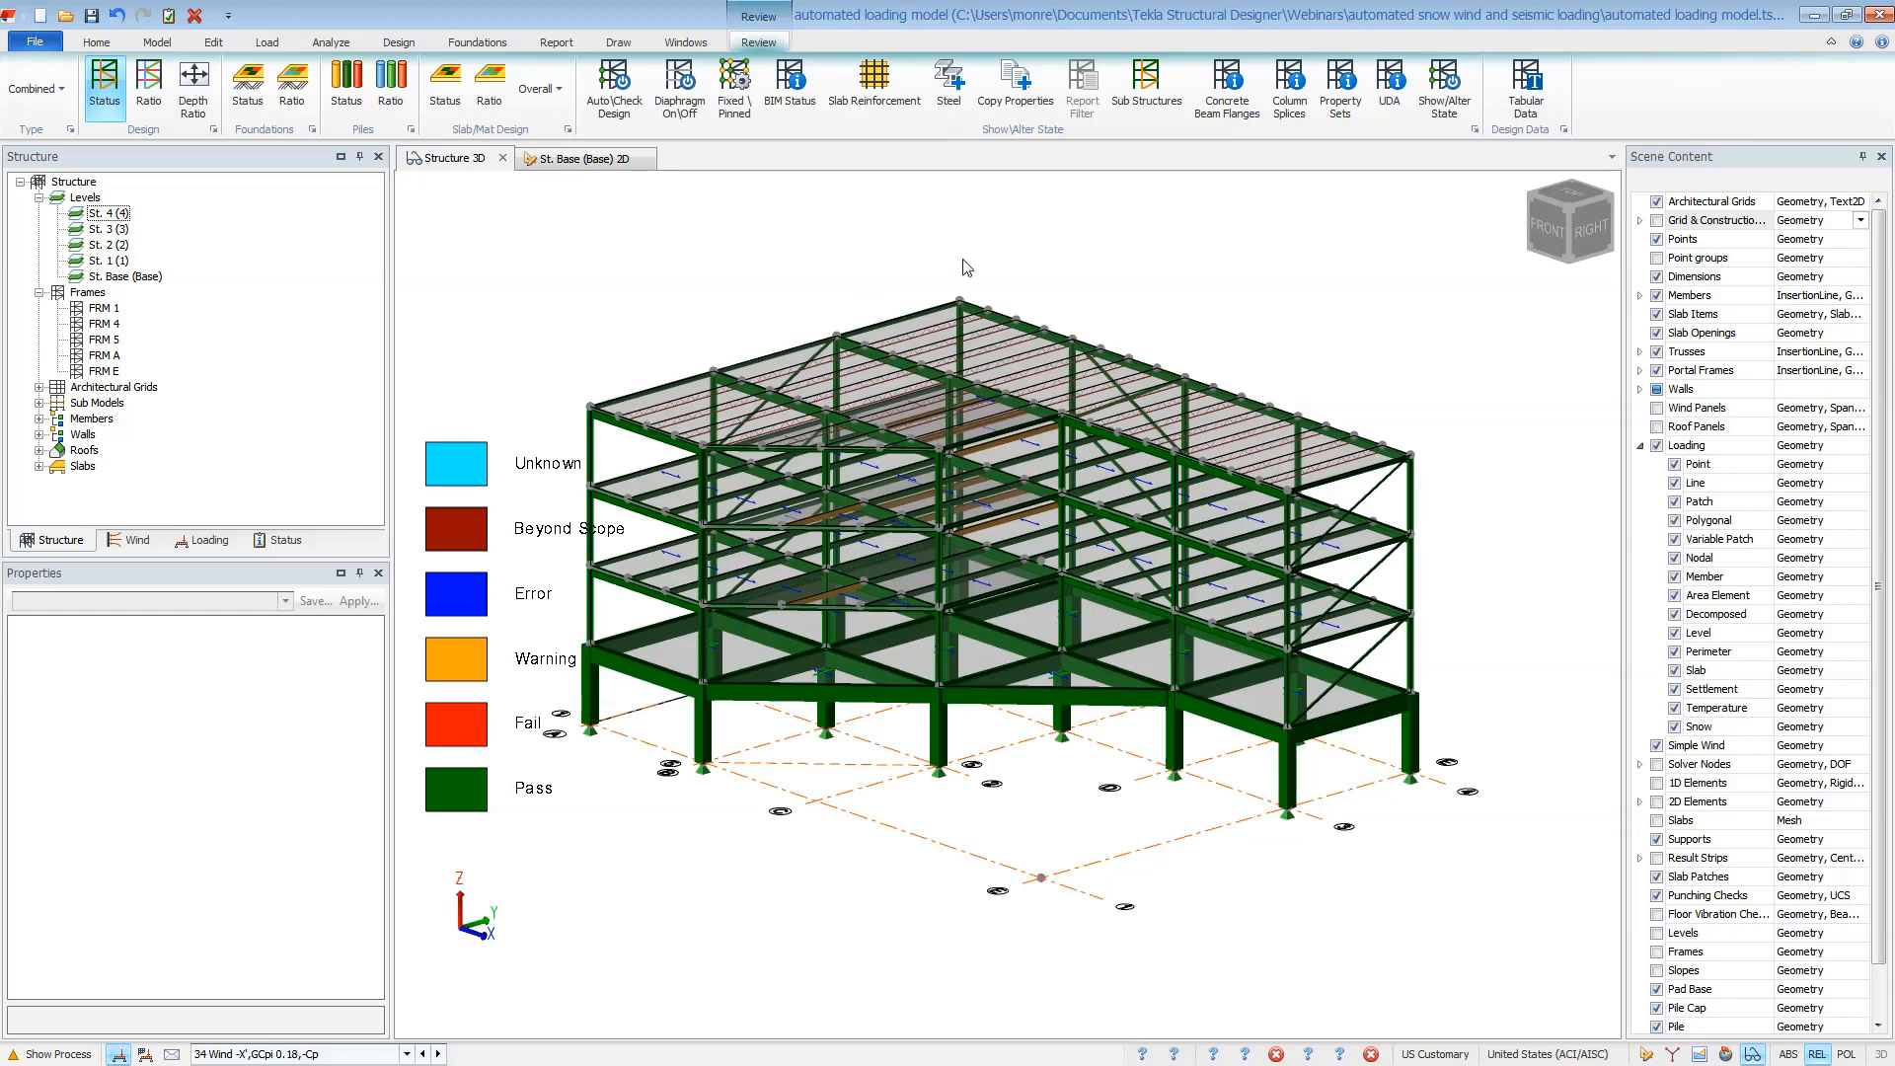
click(1442, 108)
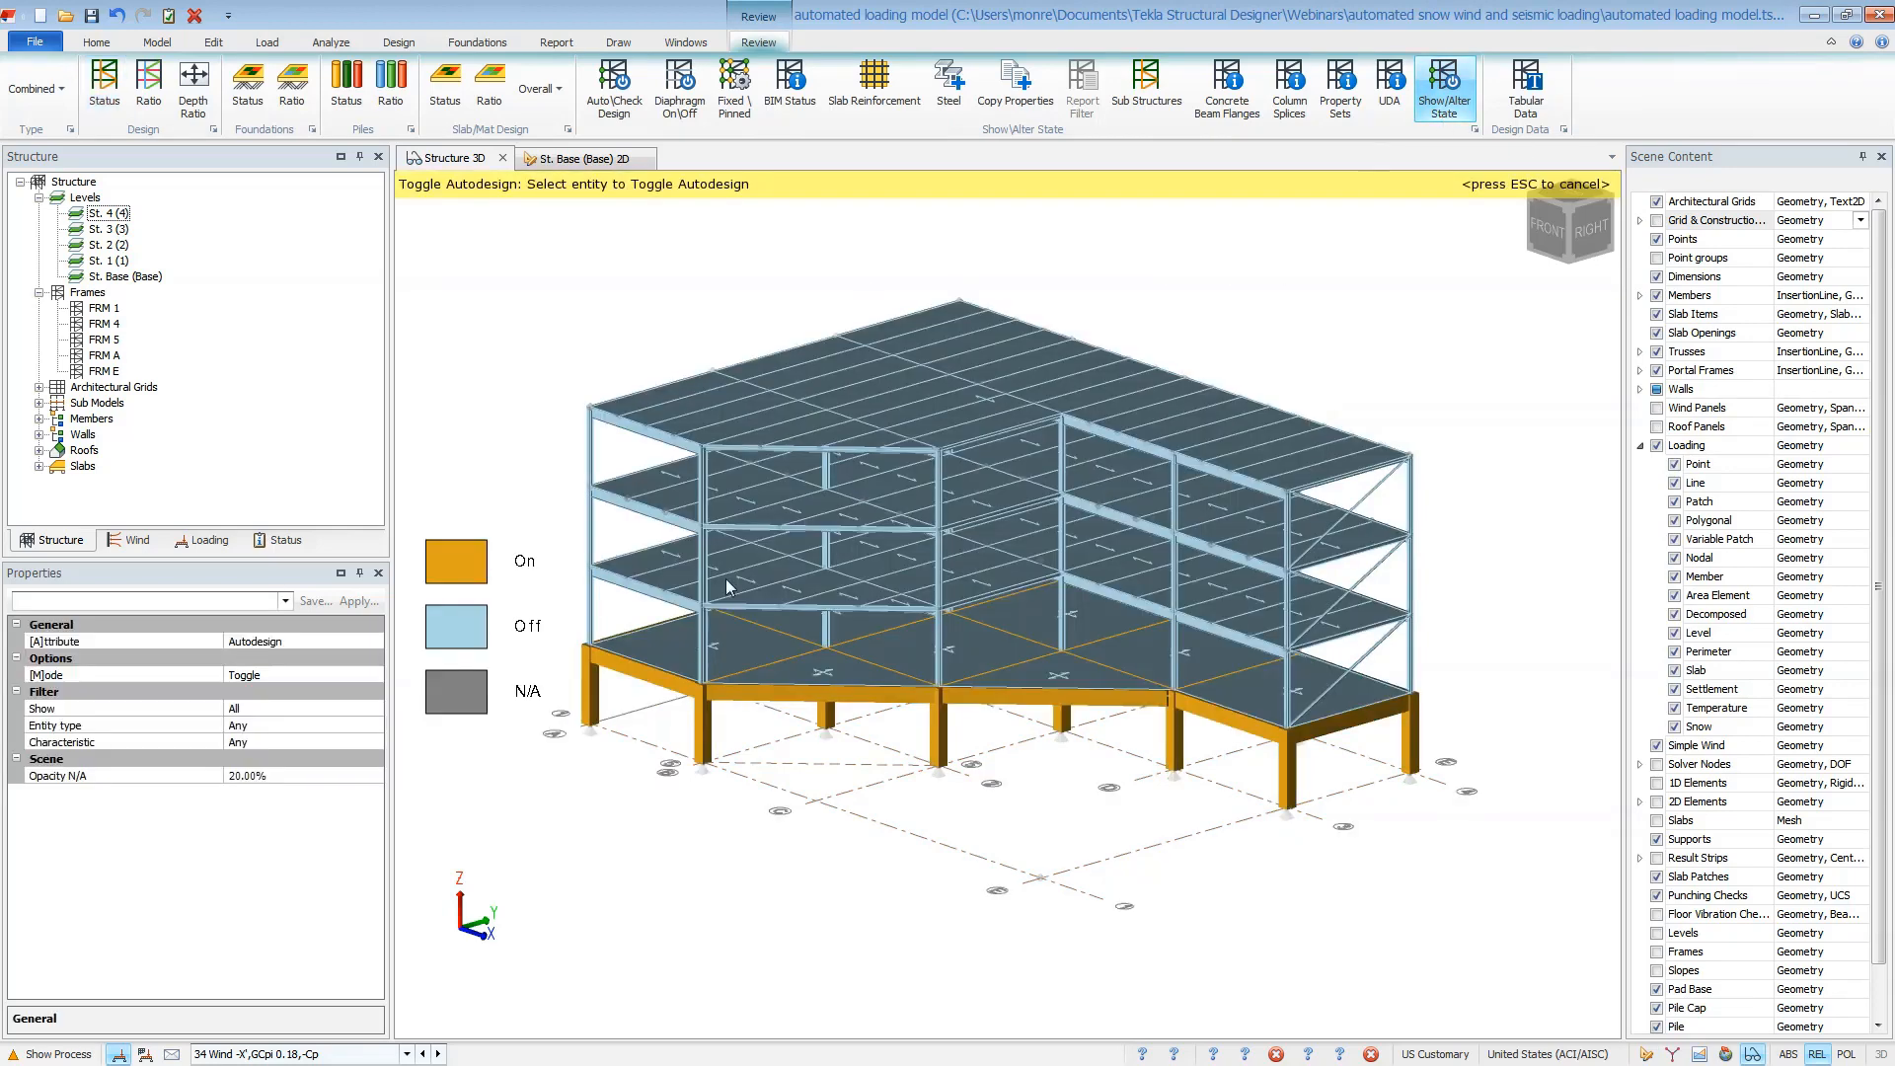
click(330, 648)
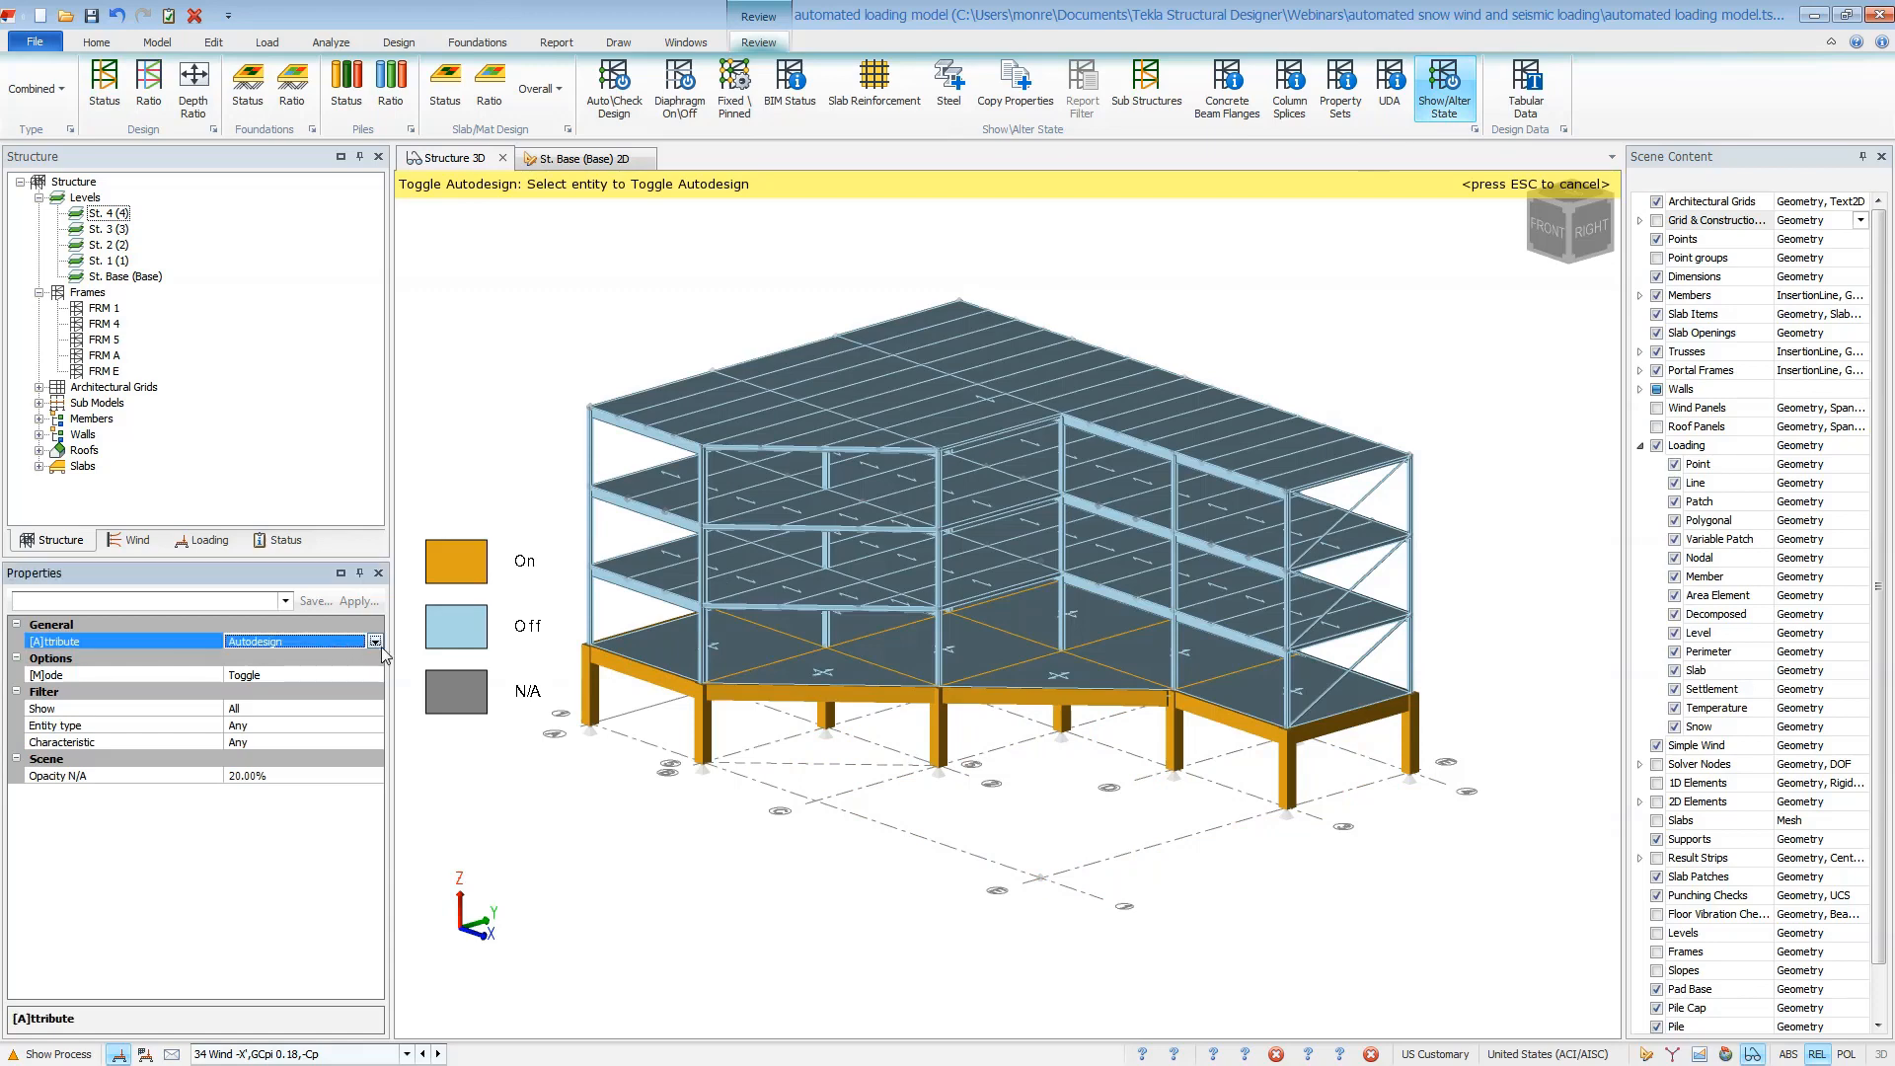
click(375, 643)
scroll(296, 780, down, 5)
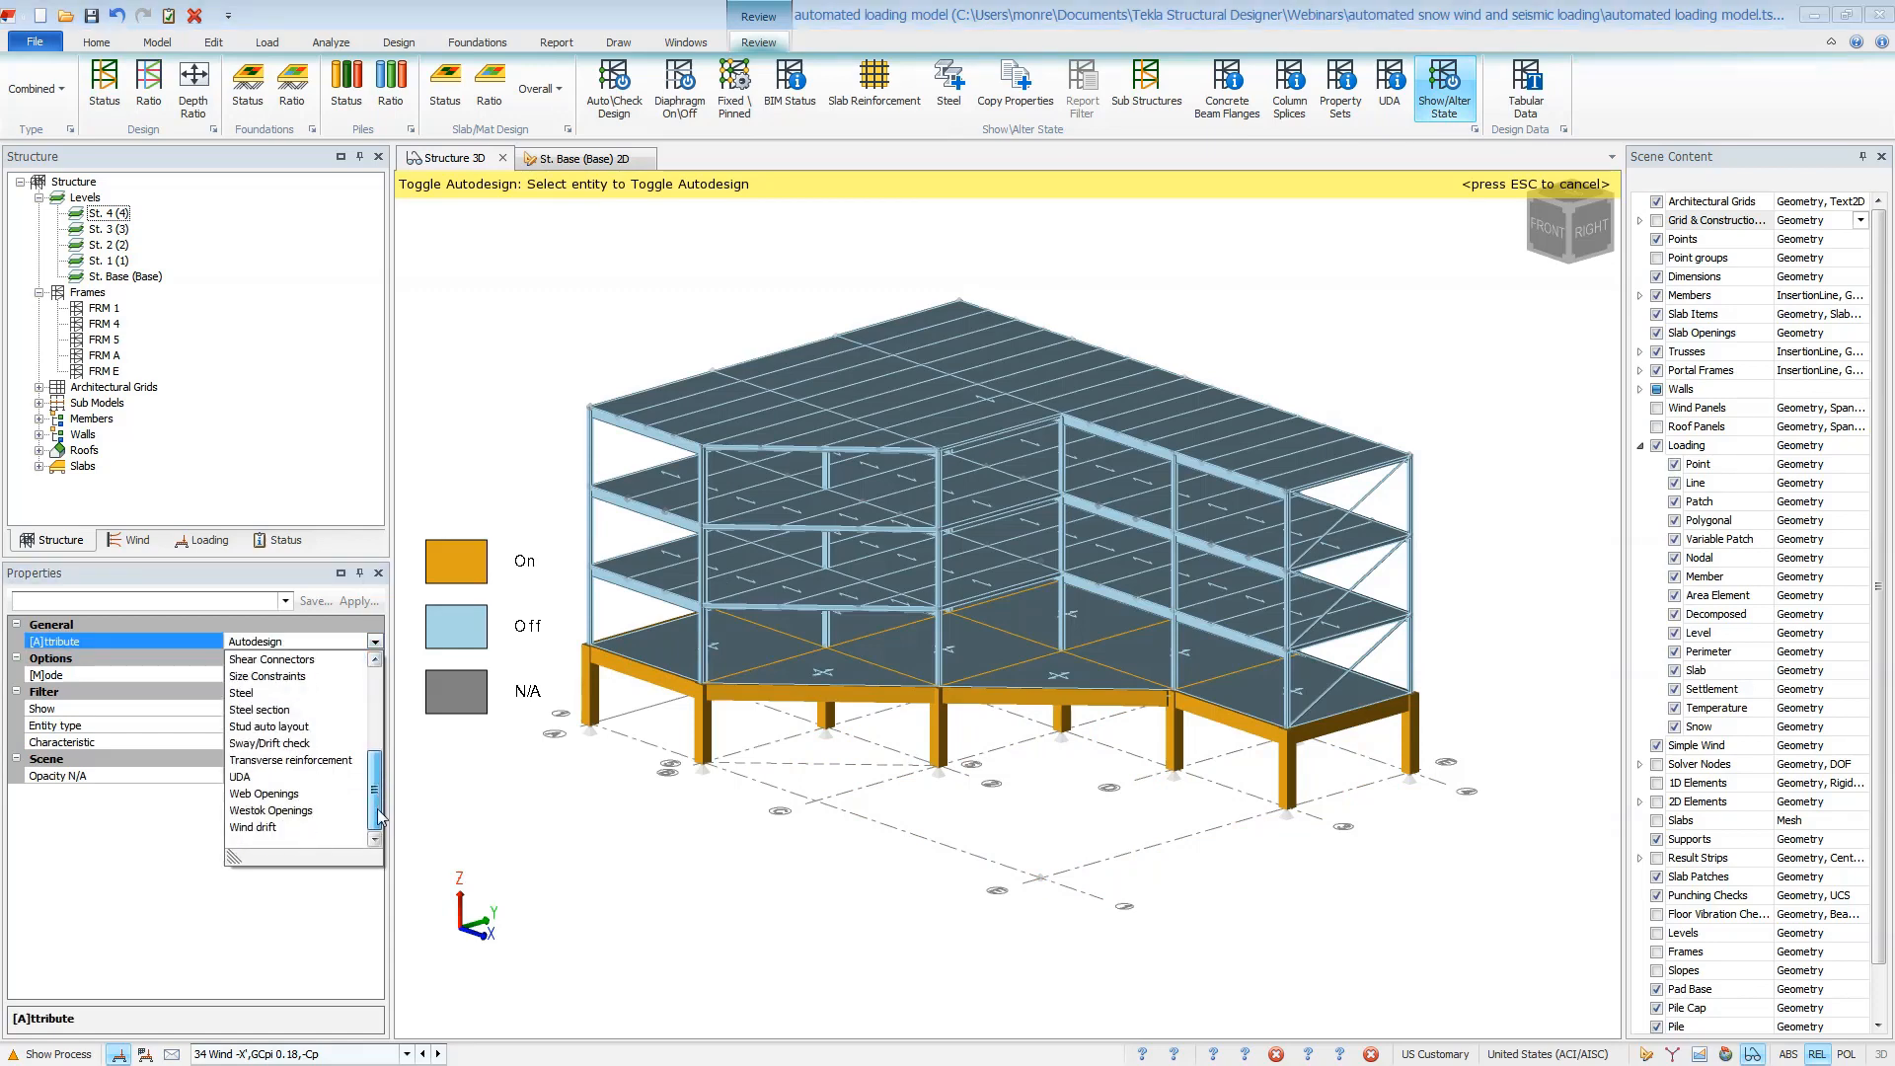
click(271, 834)
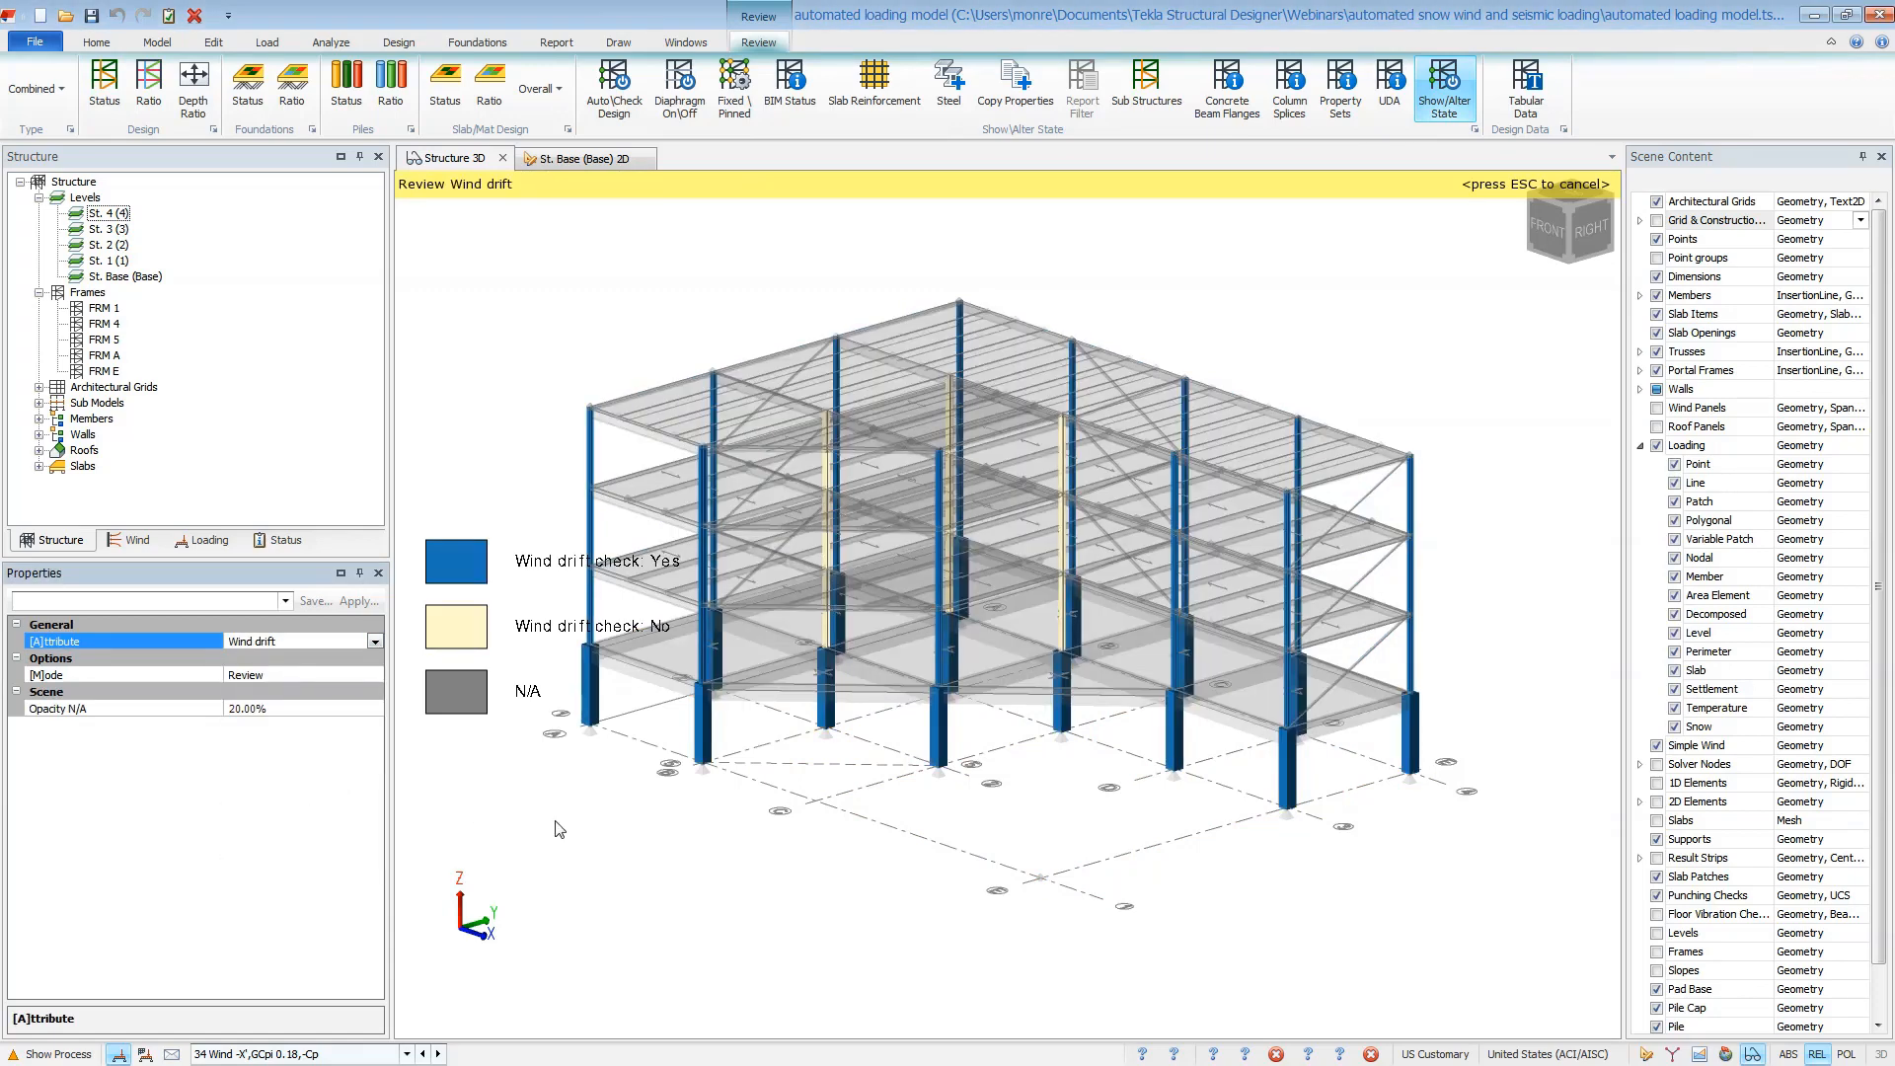
right_drag(572, 812, 1038, 797)
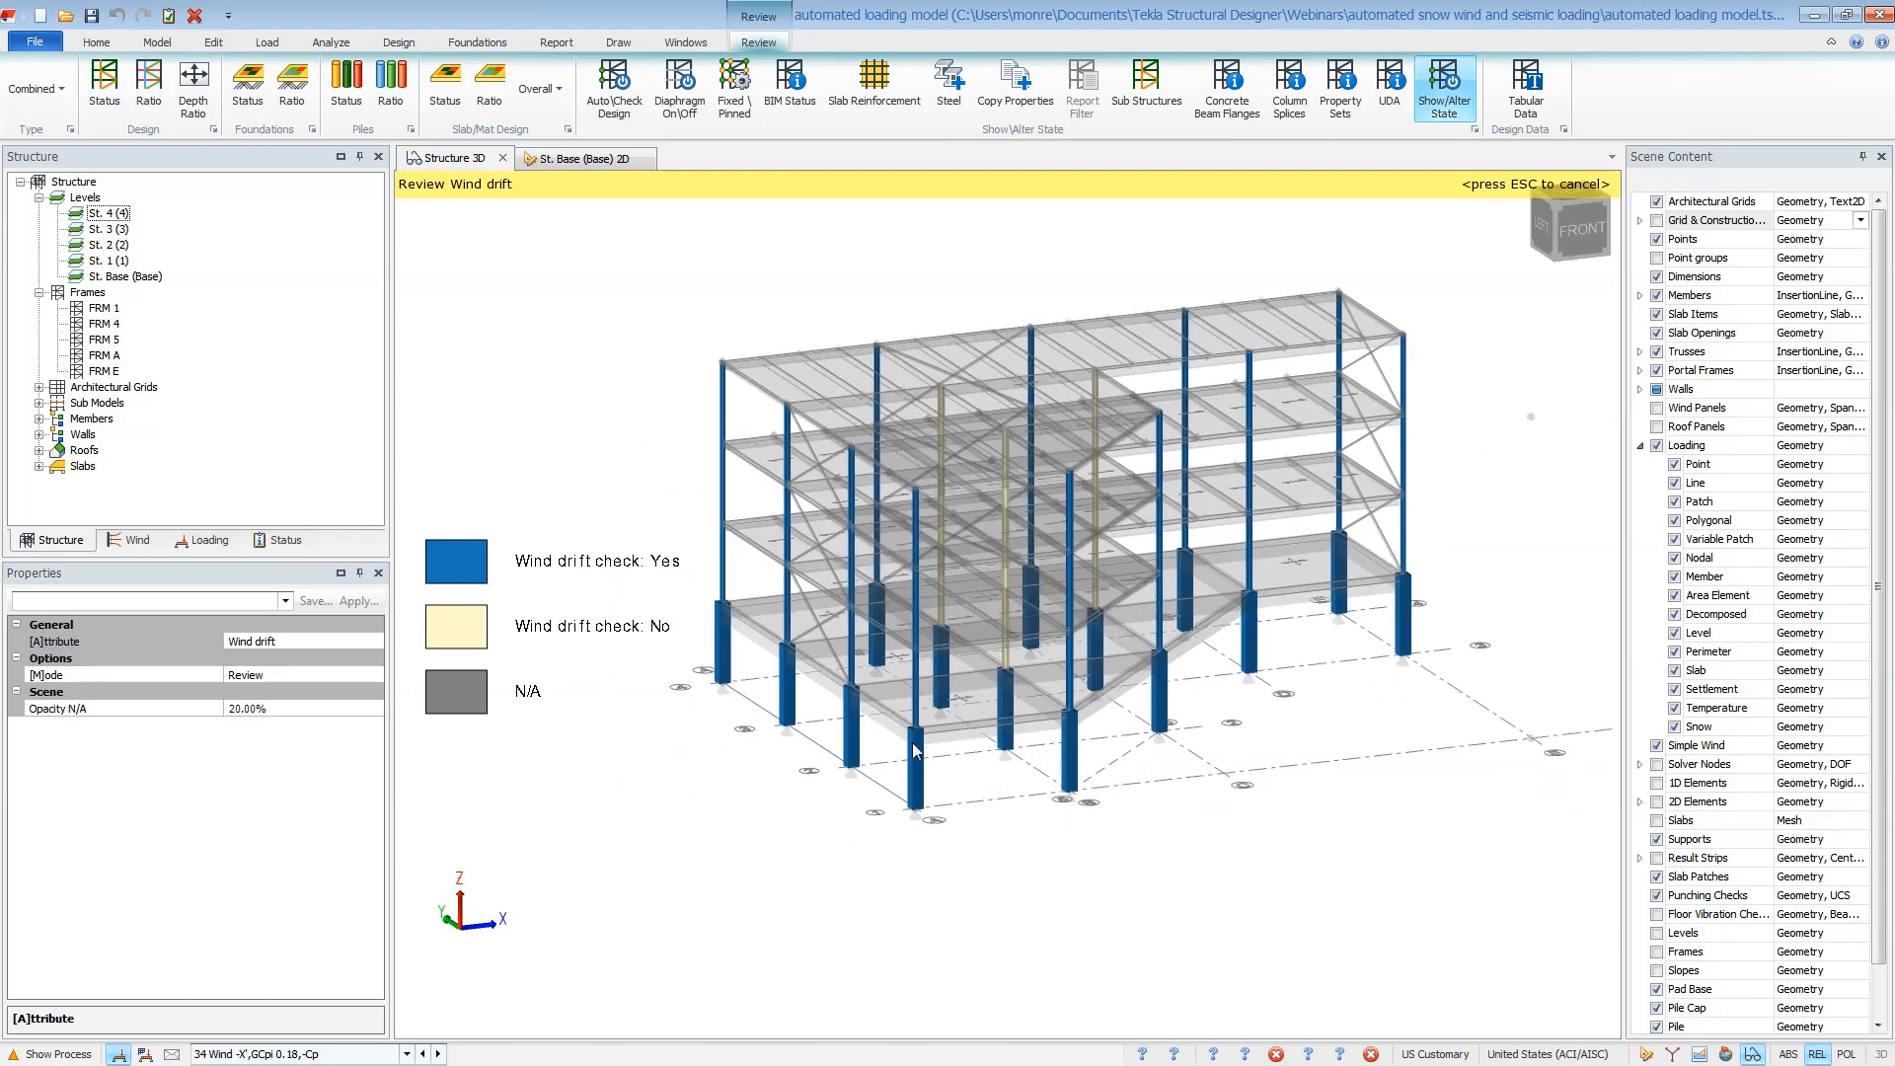
scroll(961, 677, up, 3)
right_drag(1046, 612, 1038, 571)
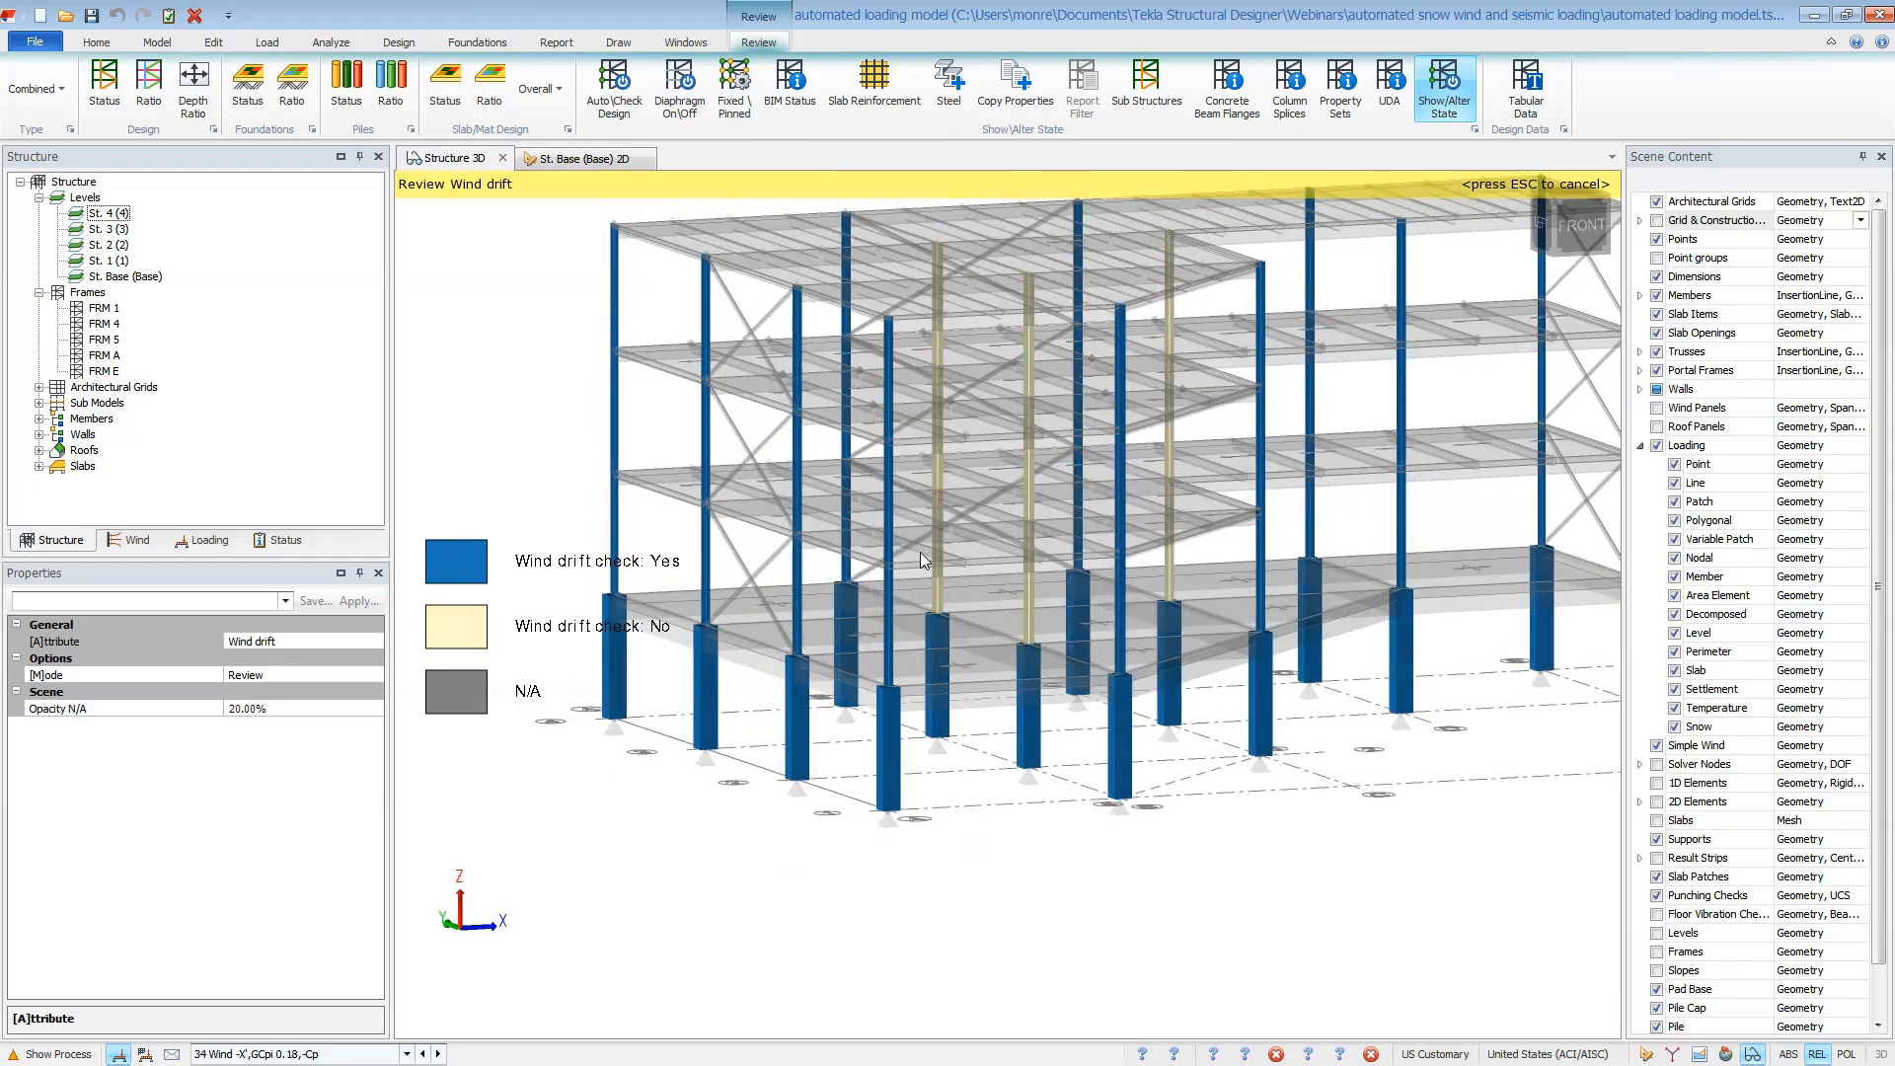
right_drag(1020, 783, 981, 839)
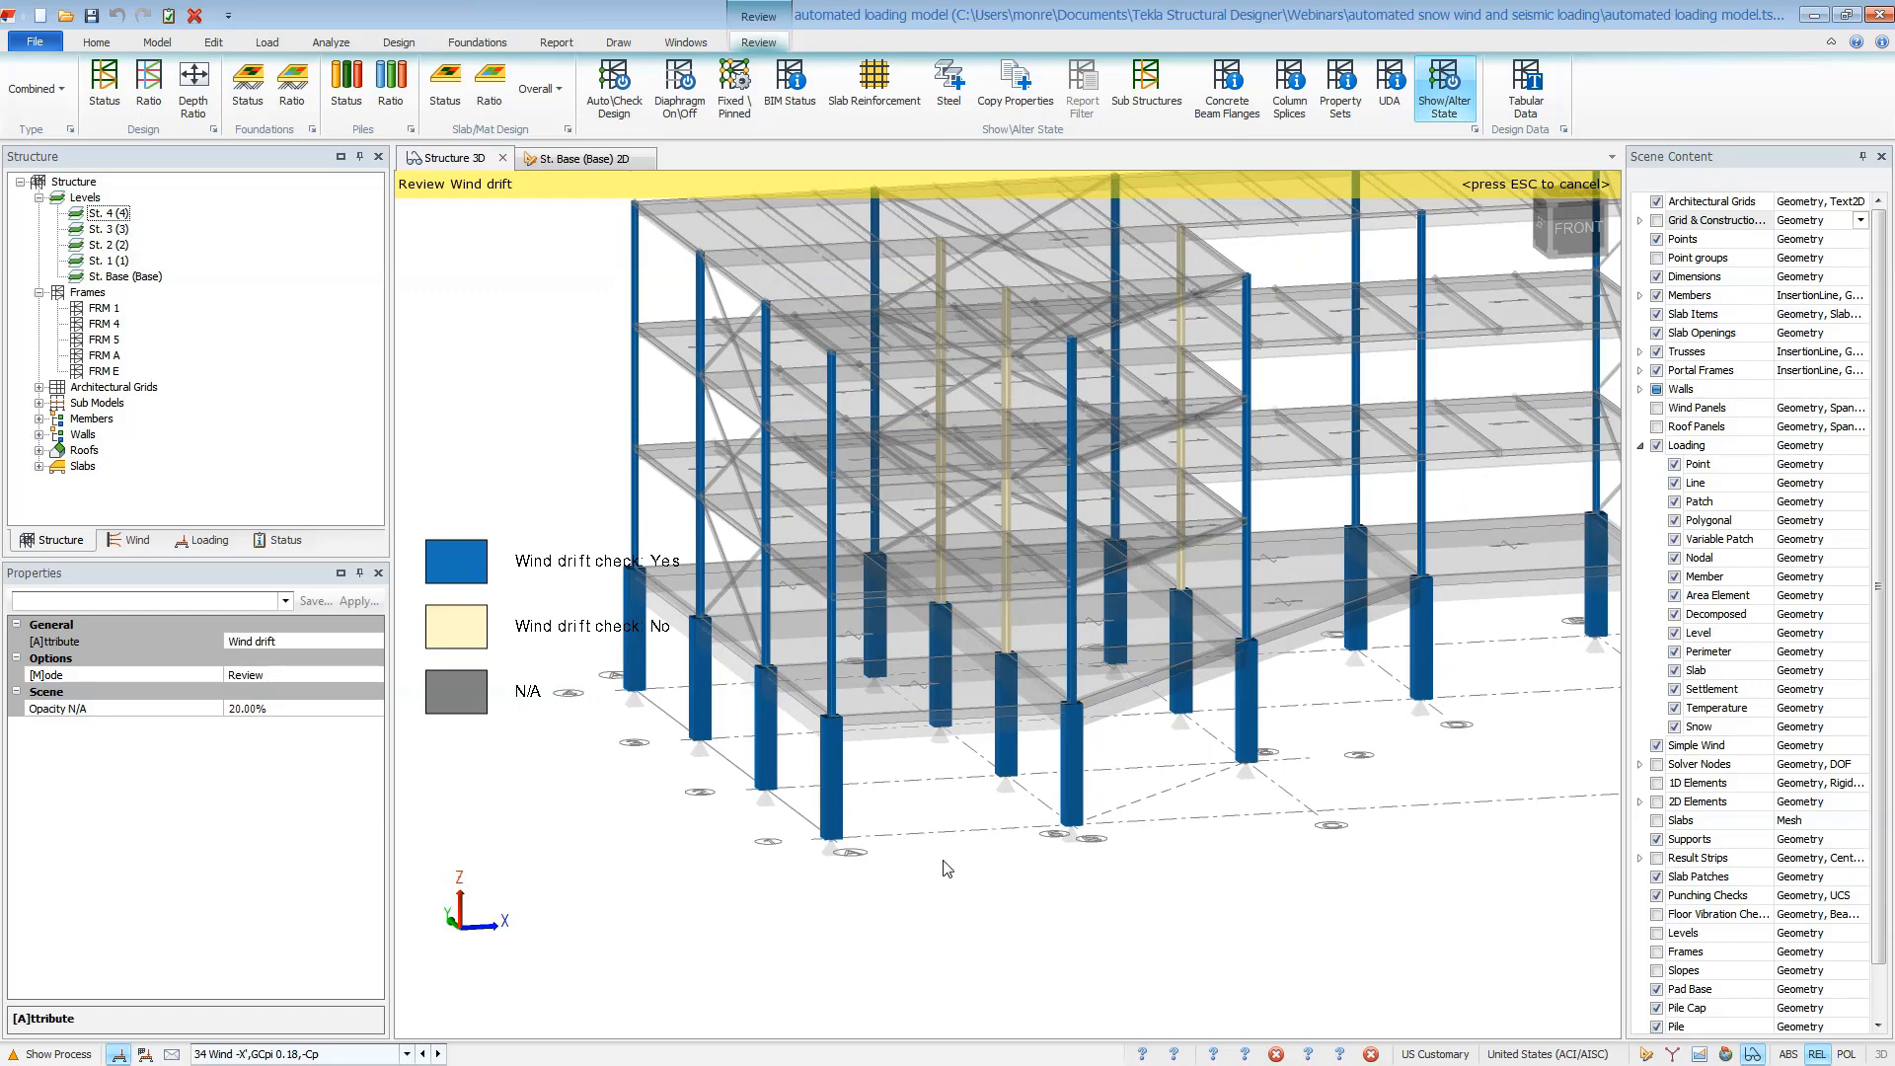
Switch the wind drift attribute's mode to Set On and enable the limit ratio setting
scroll(853, 869, down, 3)
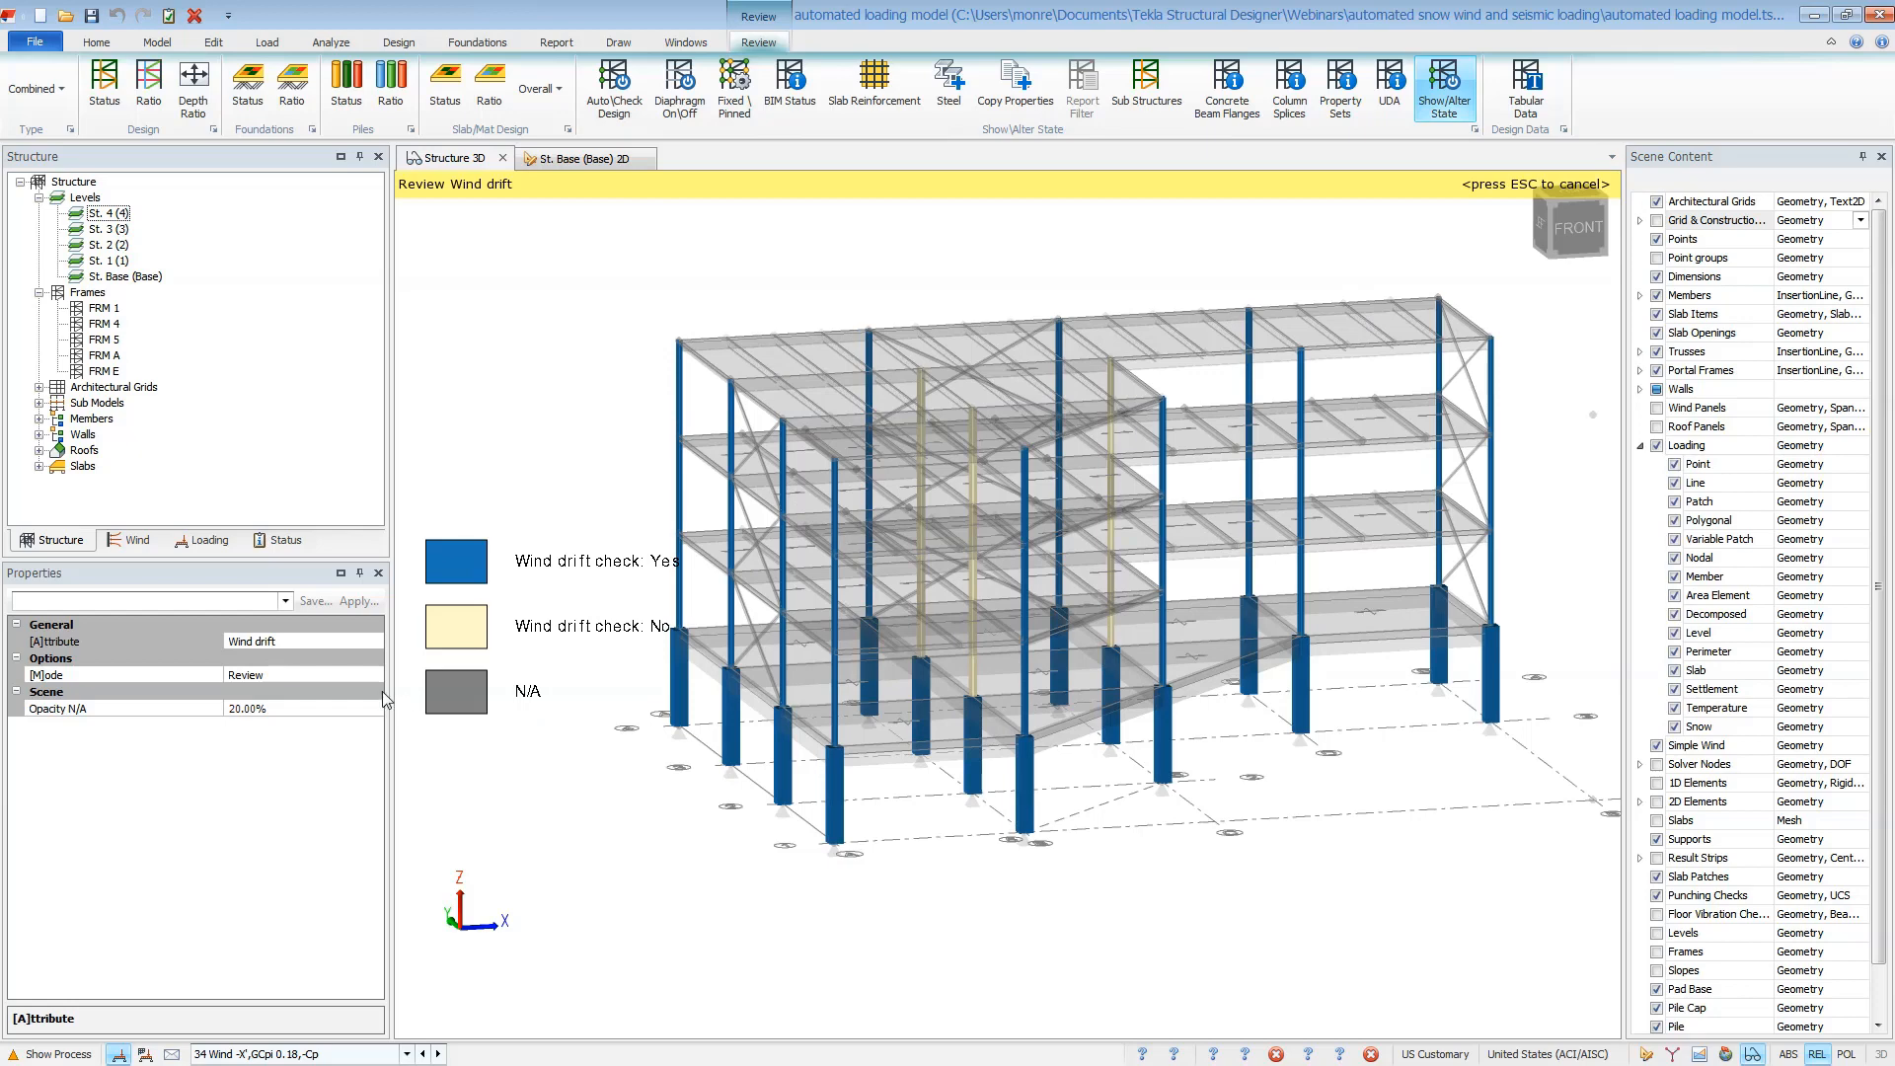
click(334, 675)
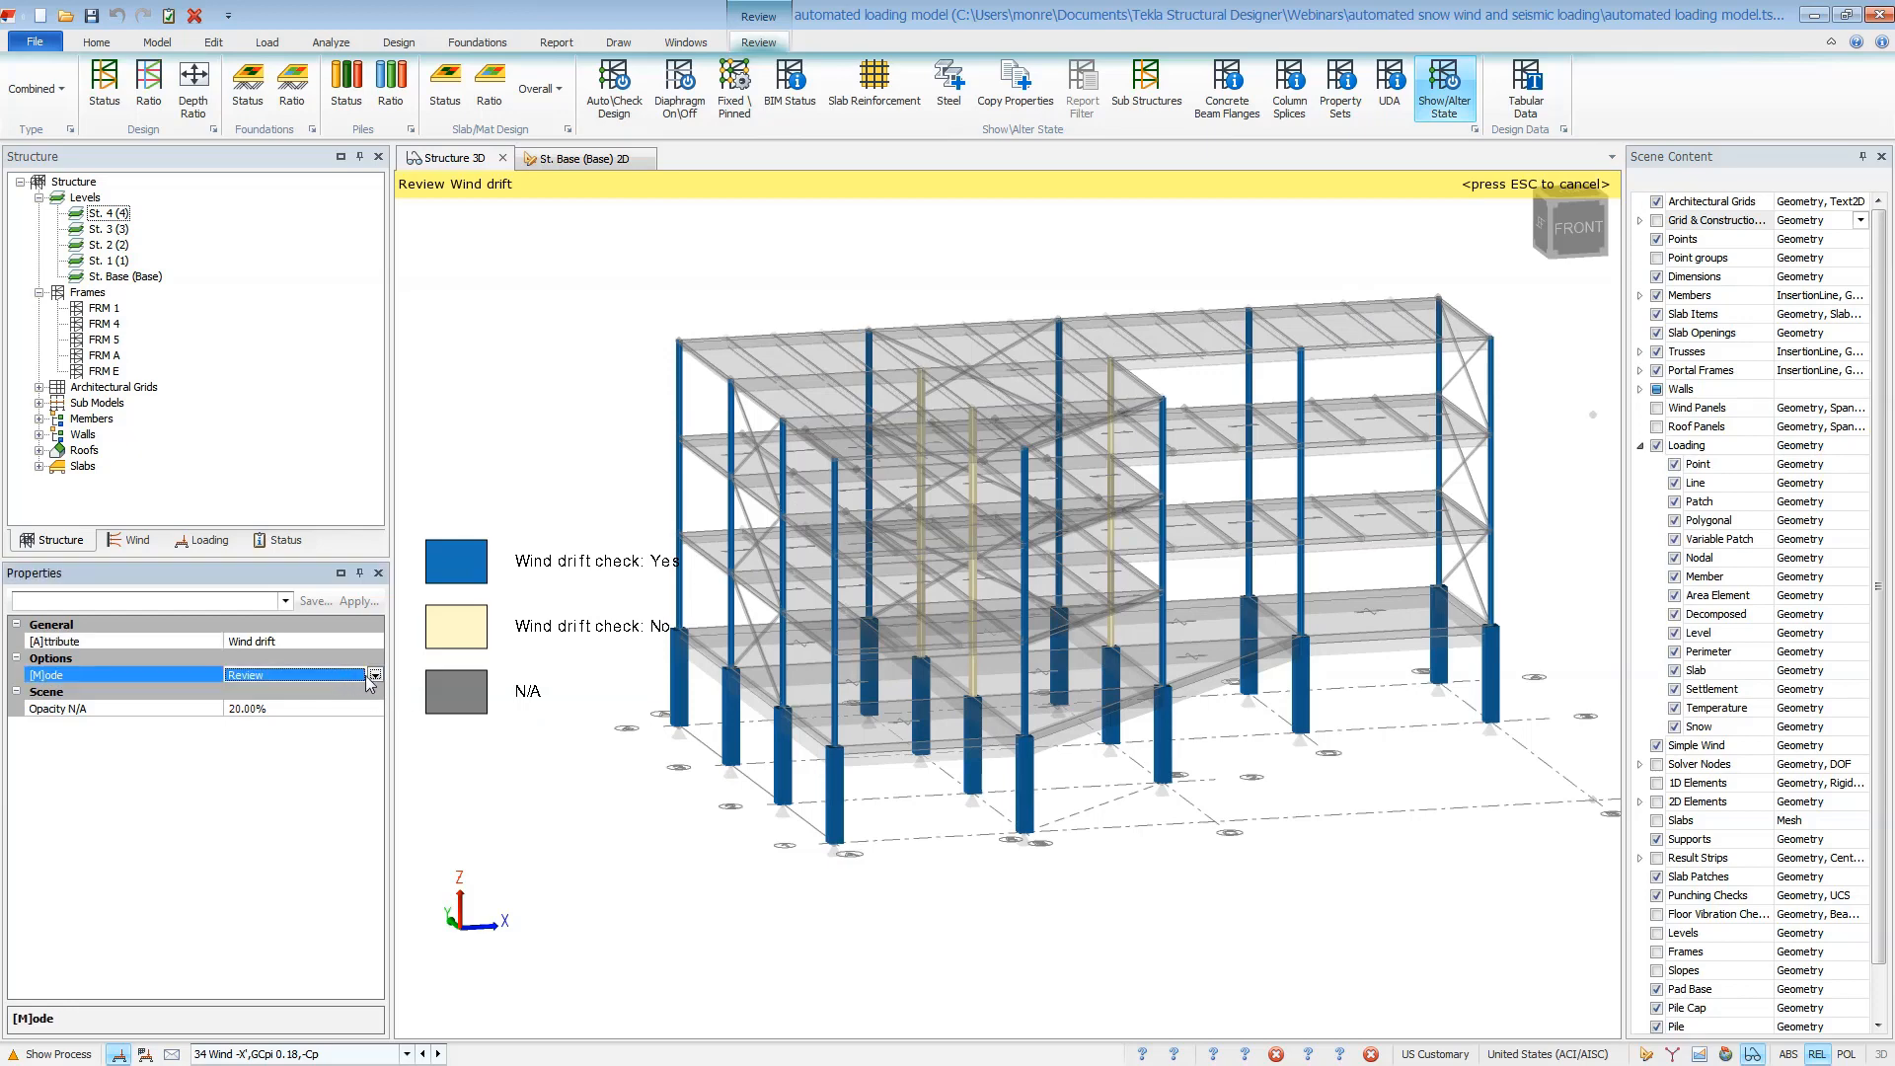
click(373, 675)
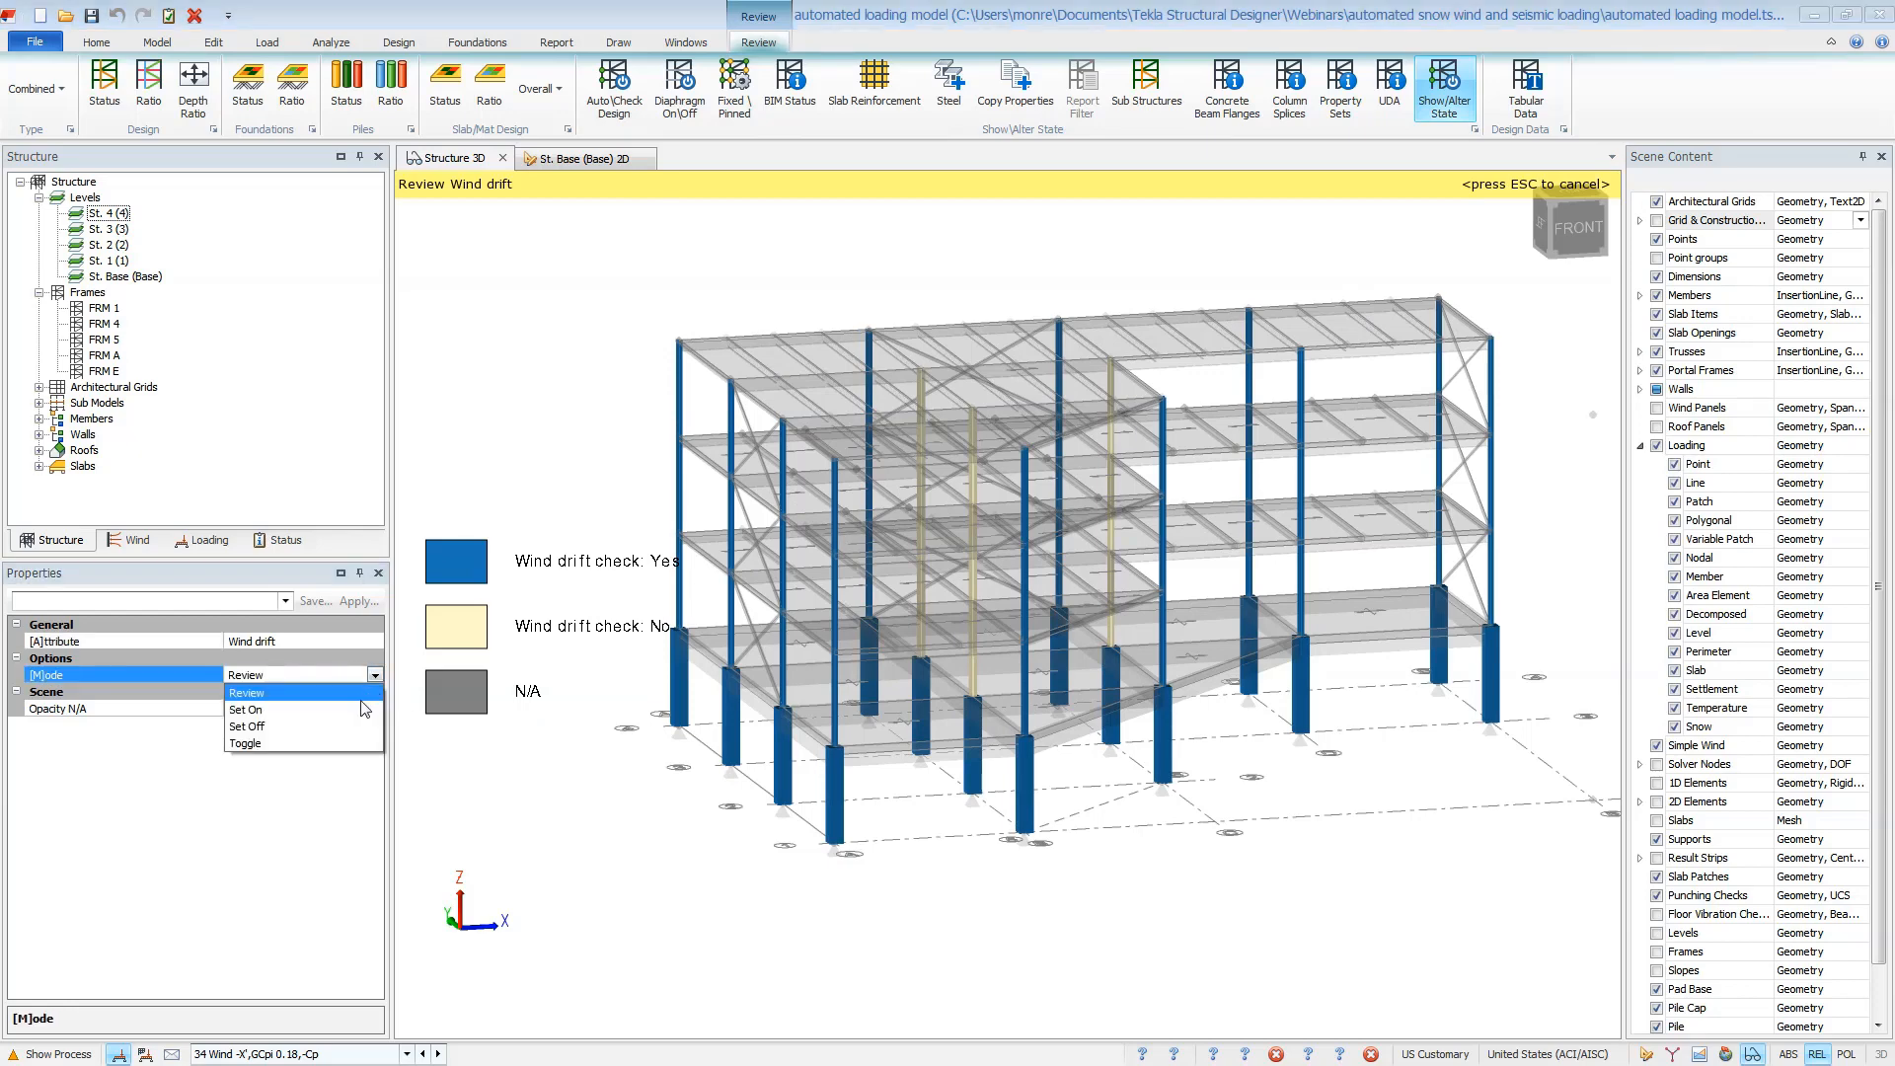
click(361, 701)
click(374, 675)
click(352, 701)
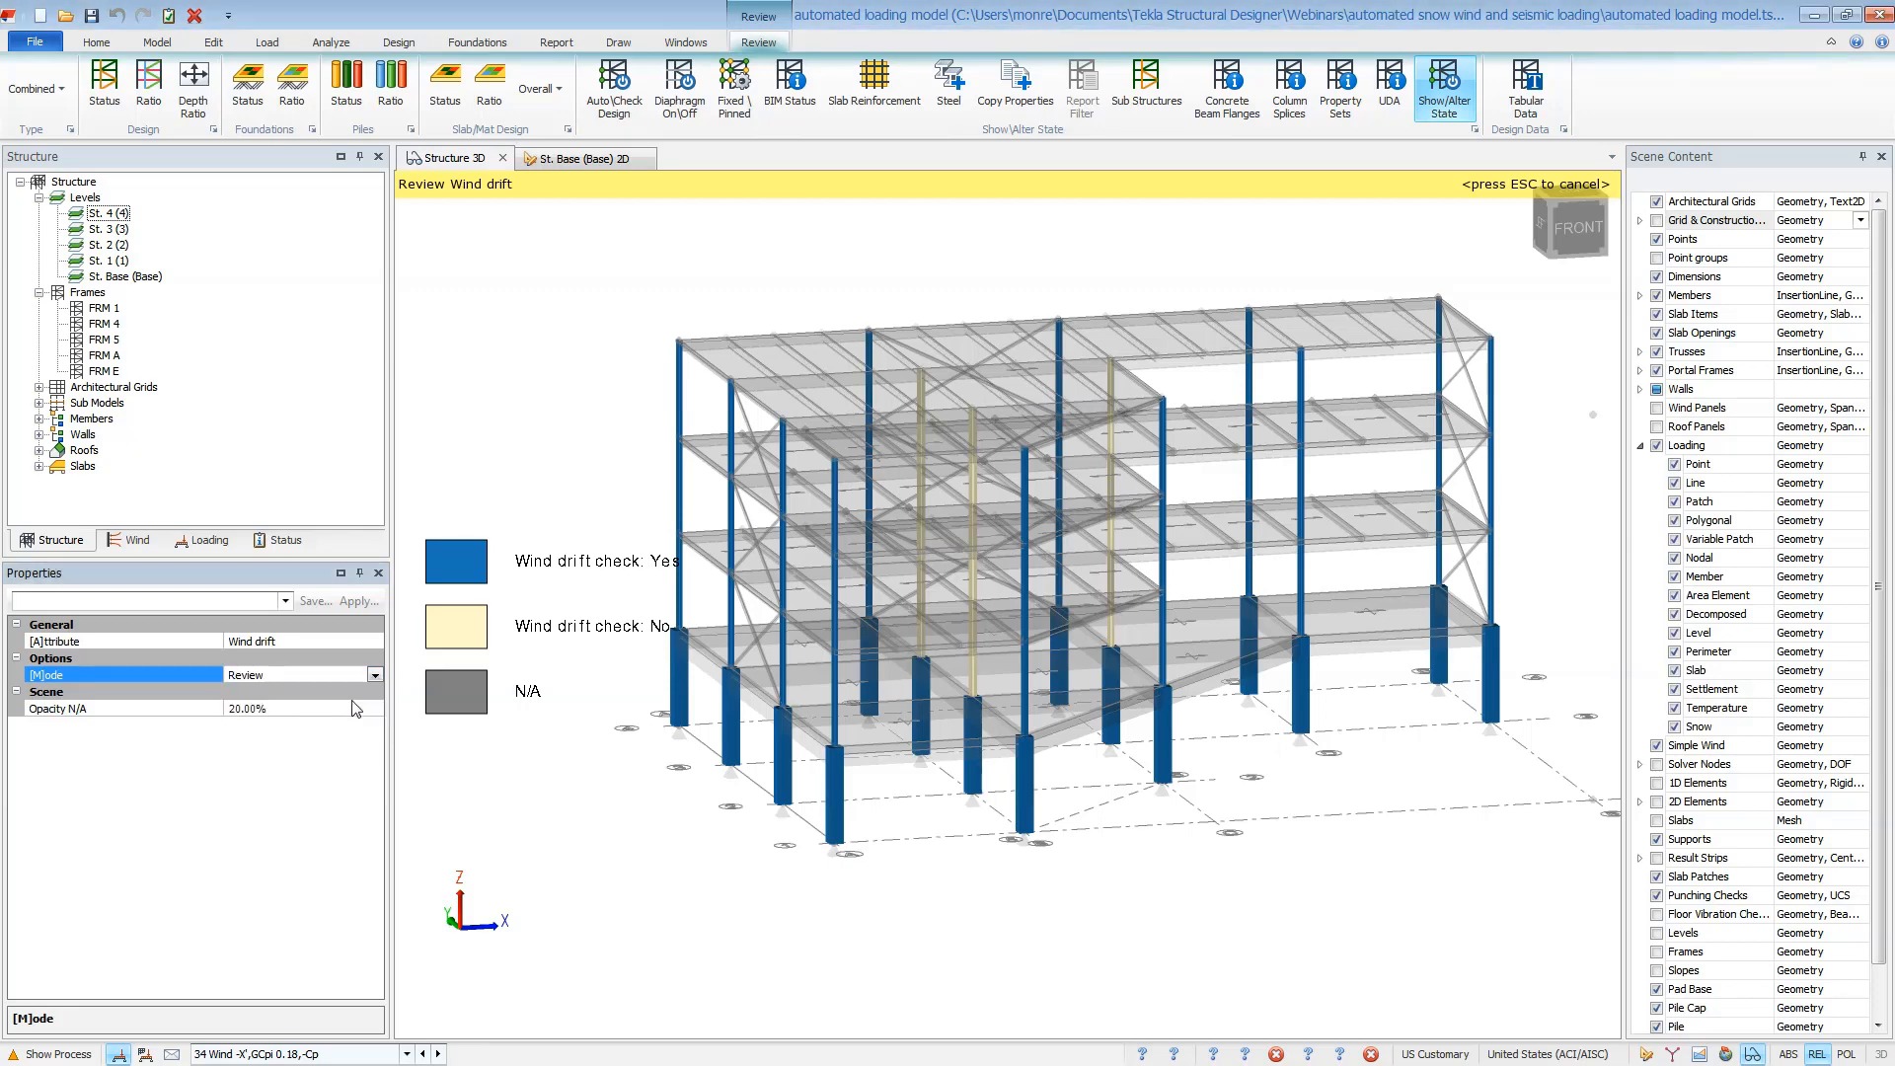
click(375, 675)
click(282, 707)
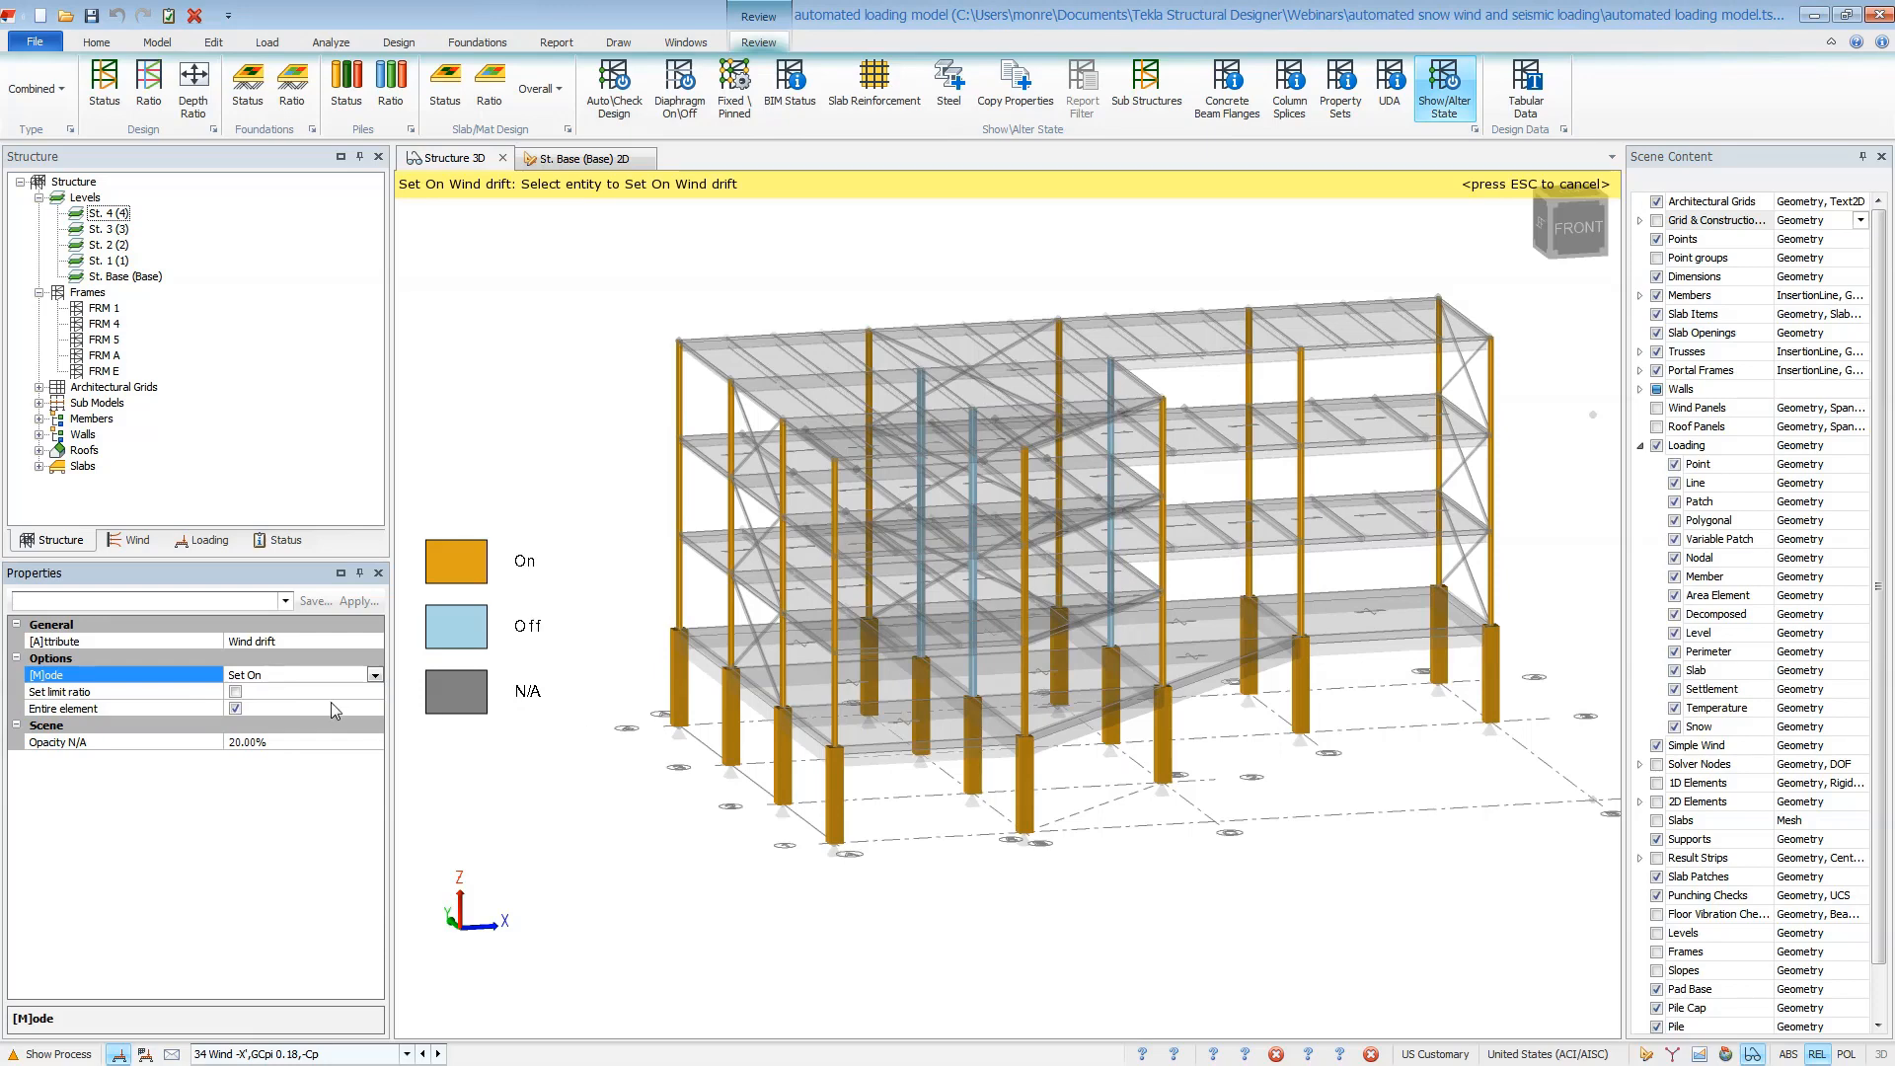
click(235, 692)
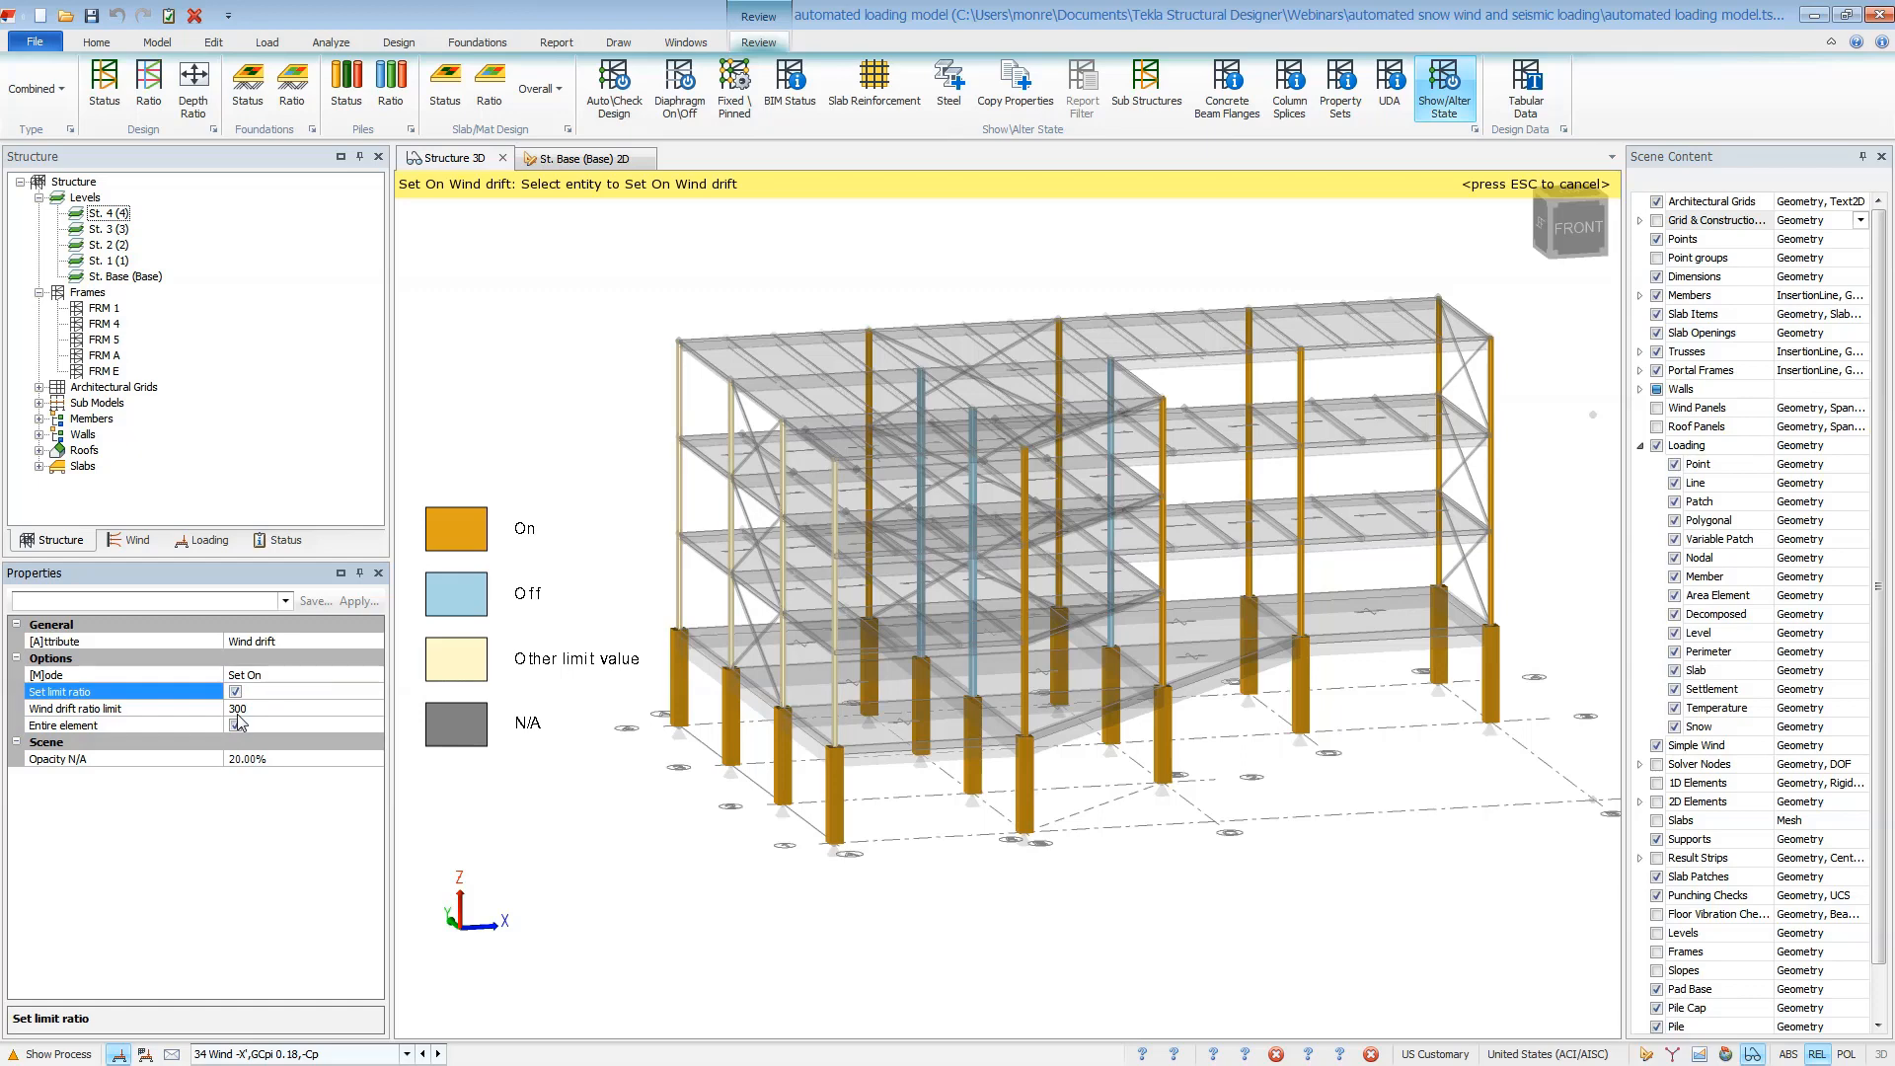
Set the wind drift ratio limit to 600 and examine which columns use that limit
right_drag(1171, 947, 1022, 738)
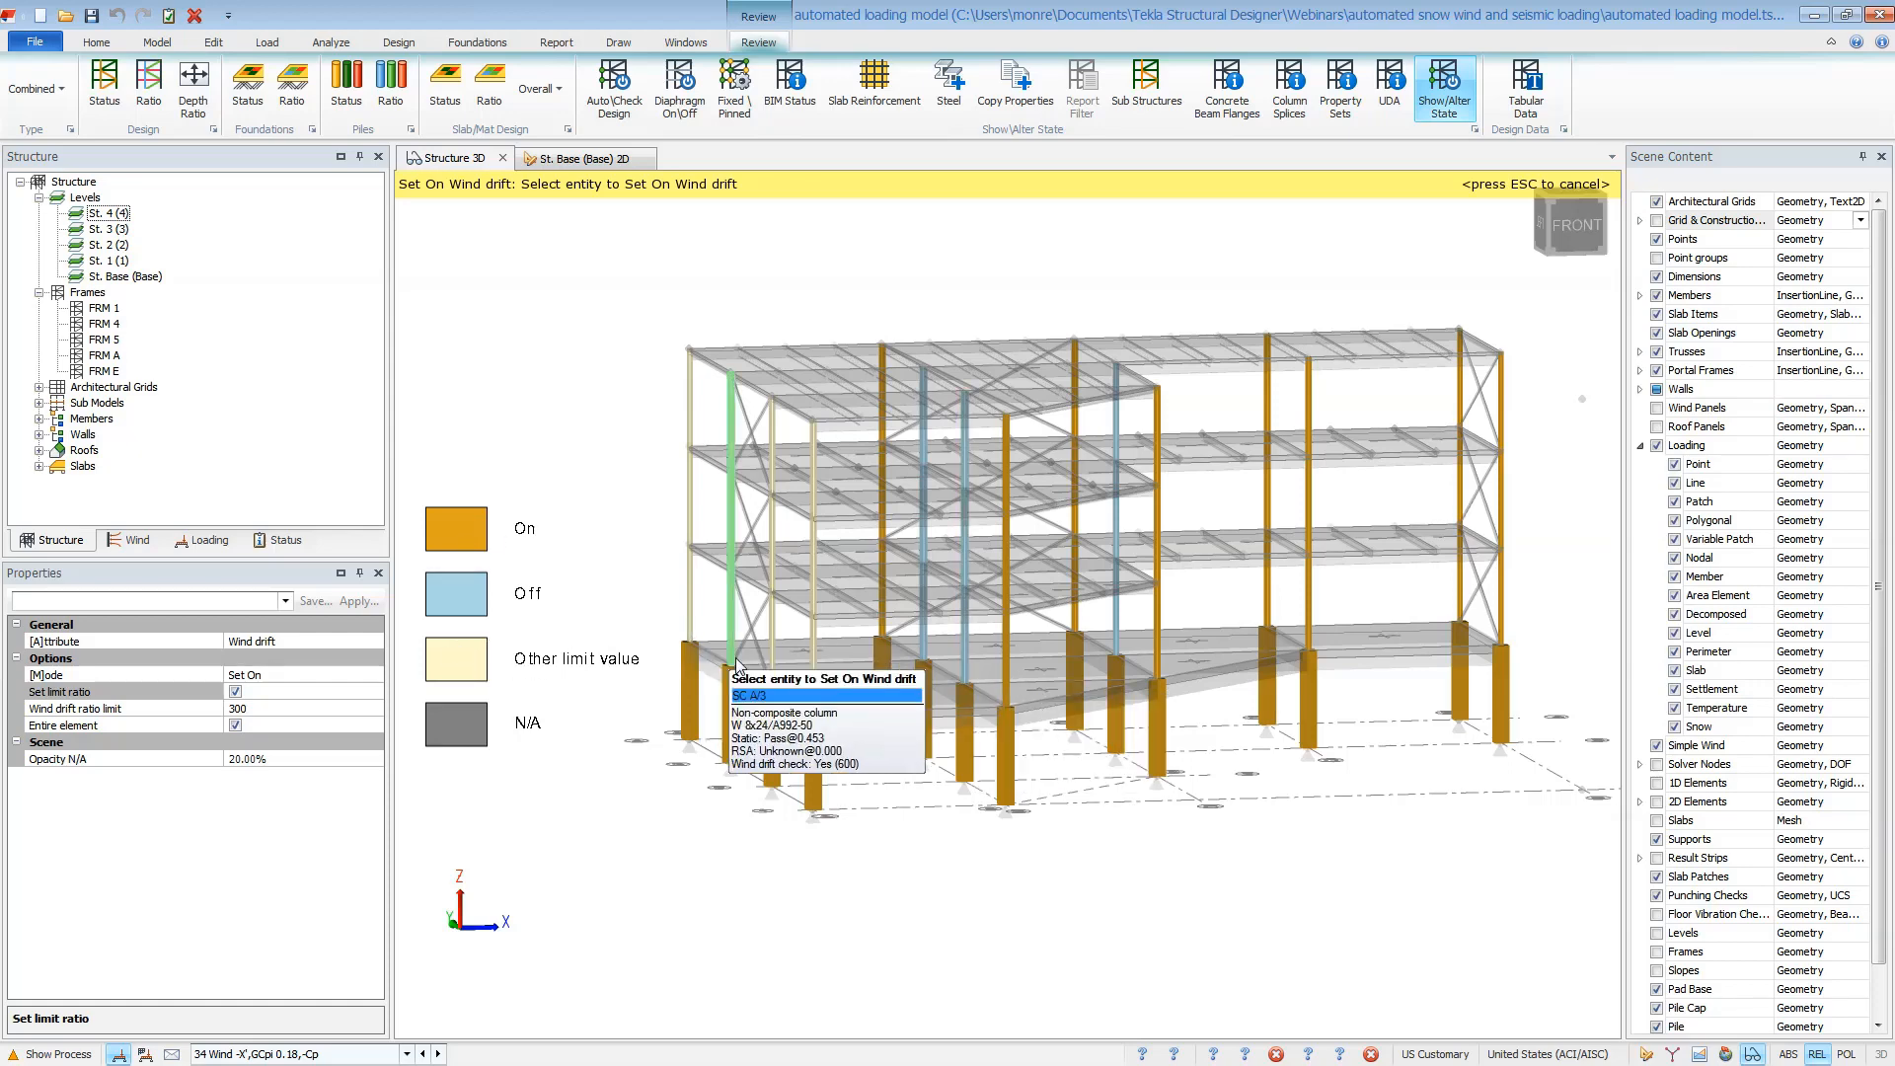
click(317, 707)
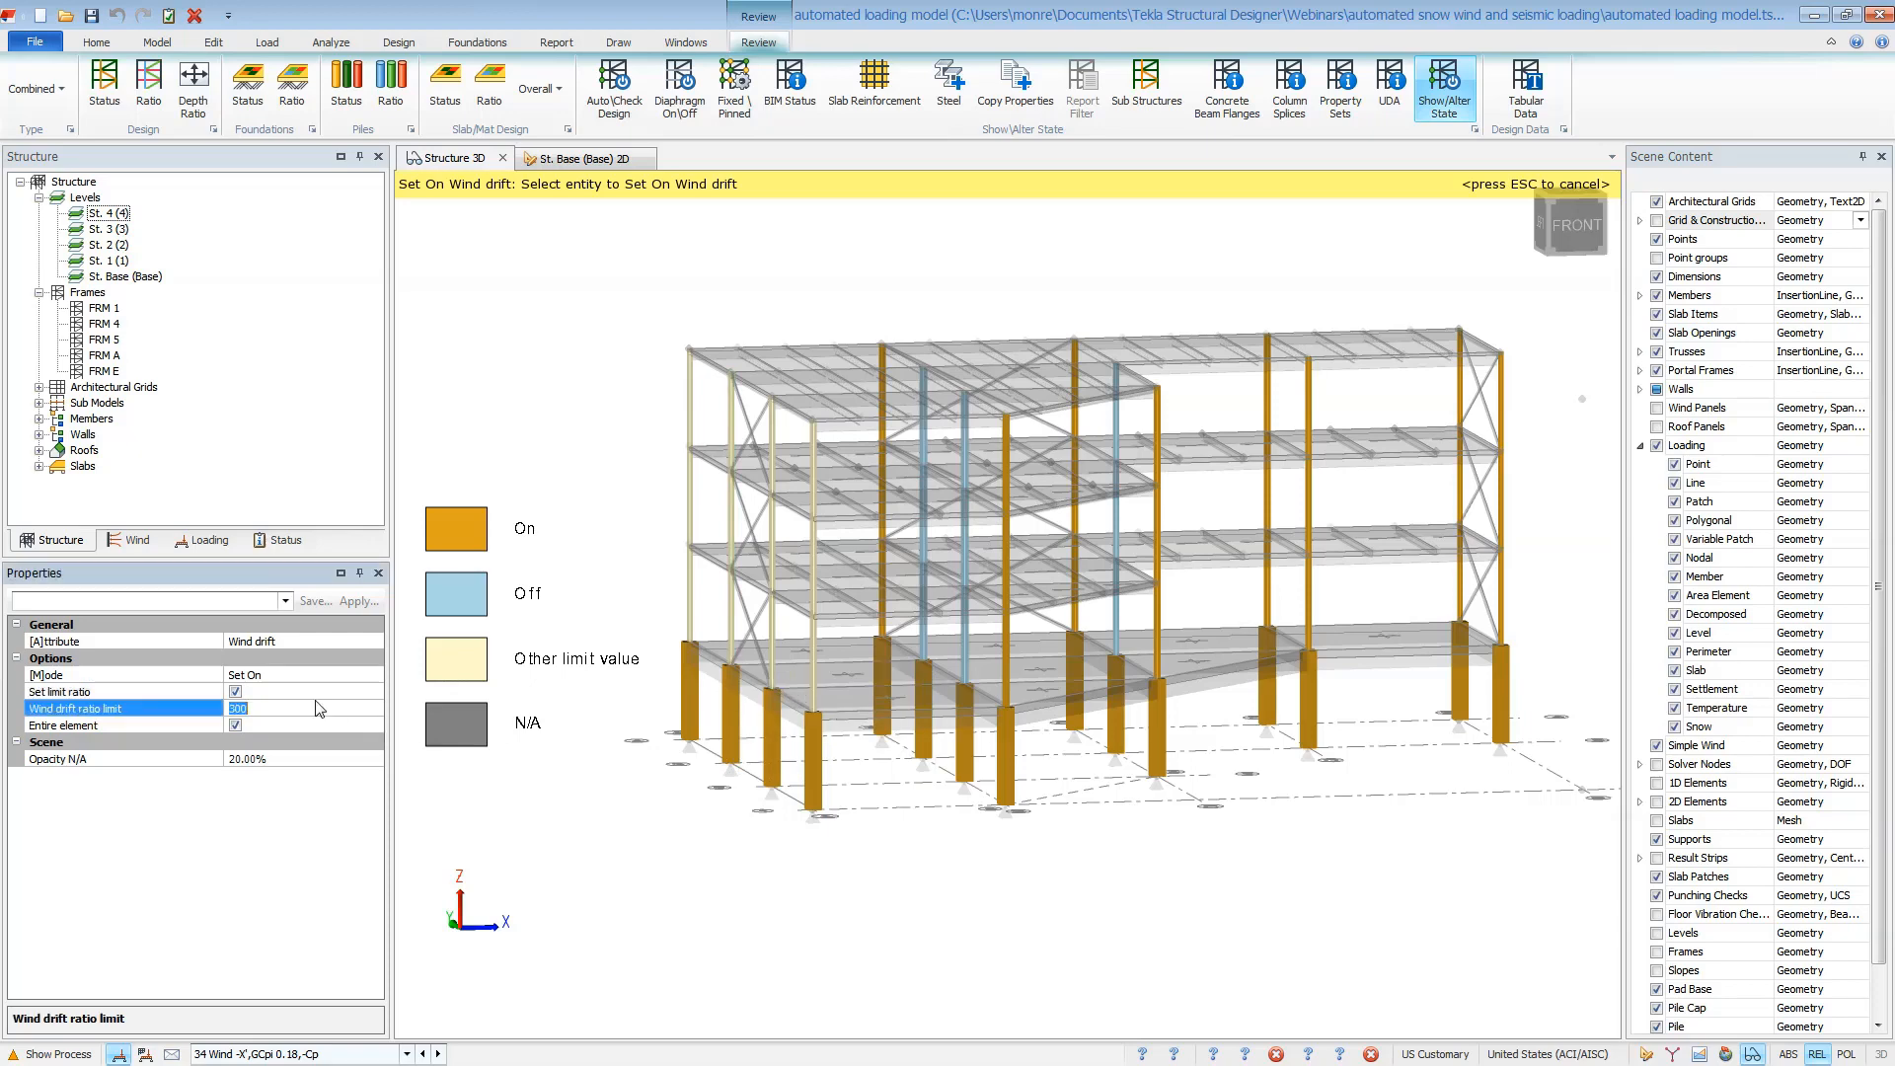
text(600)
key(Return)
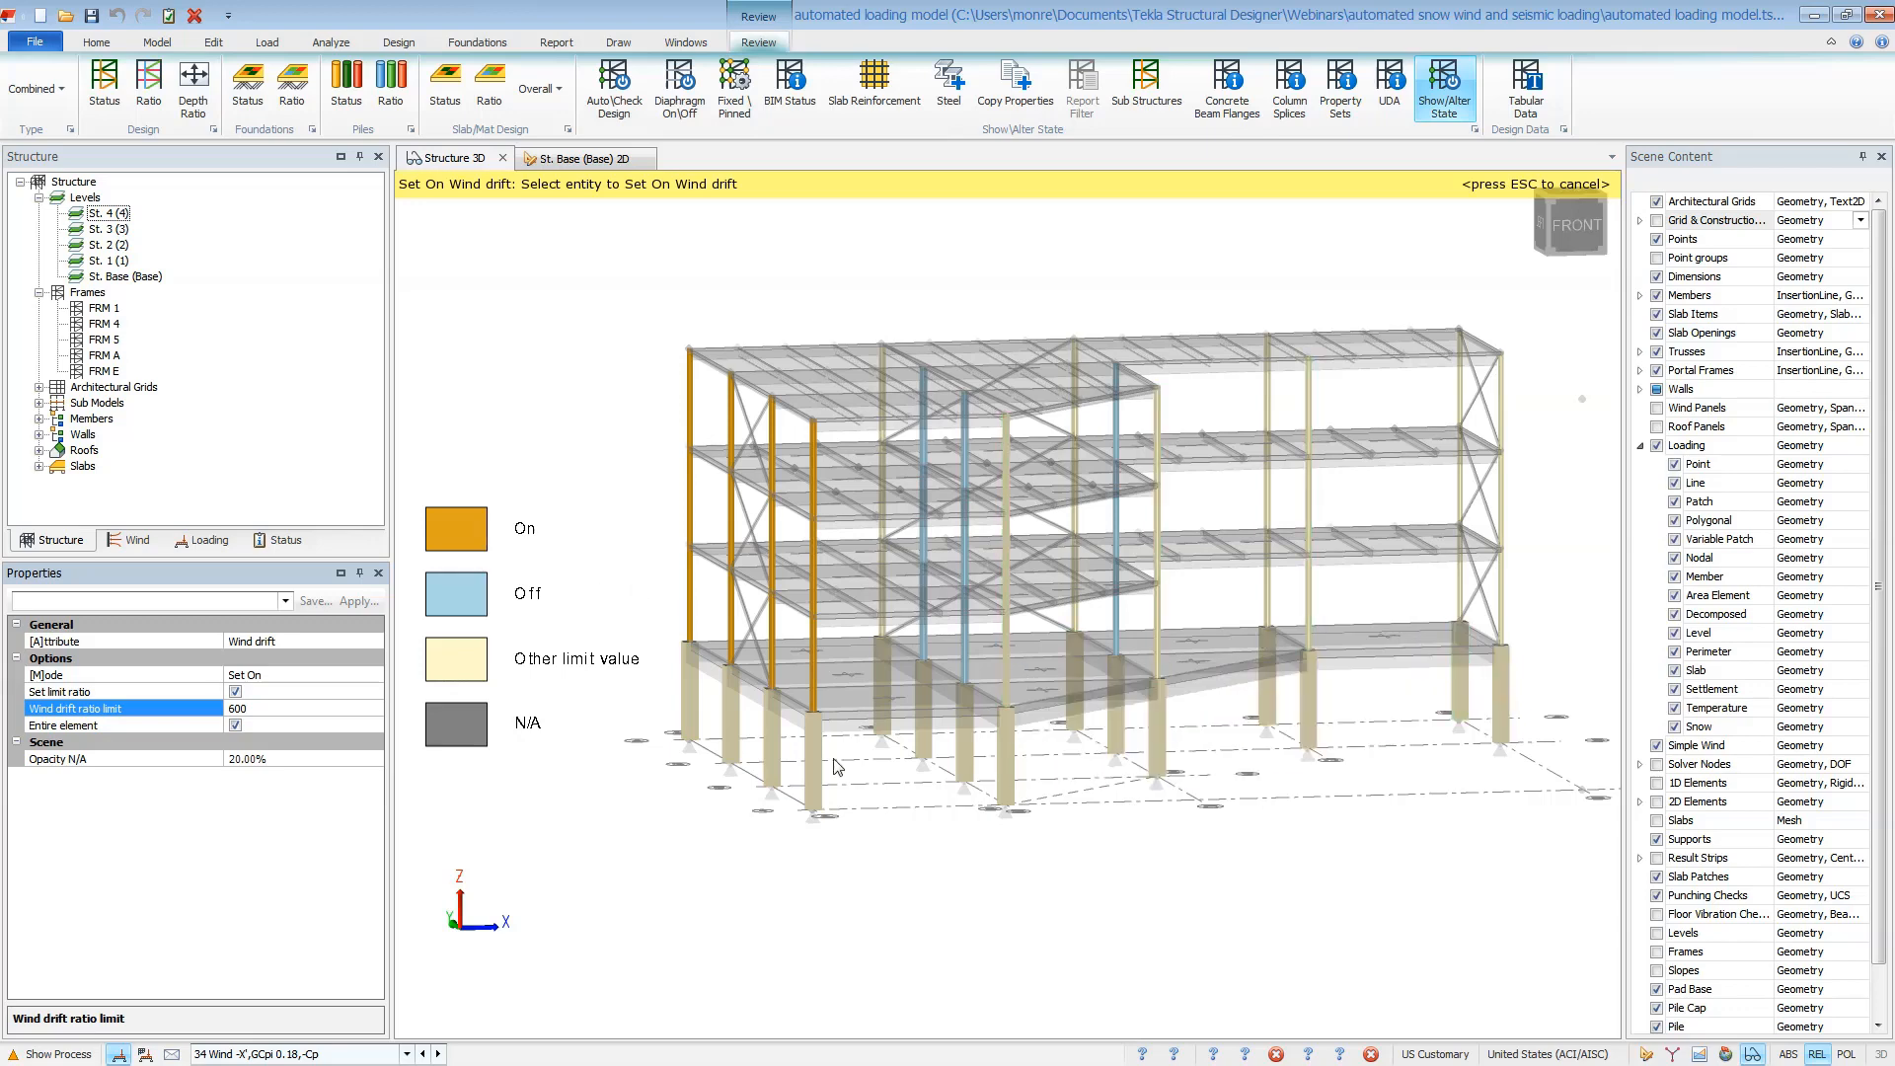
right_drag(835, 761, 869, 769)
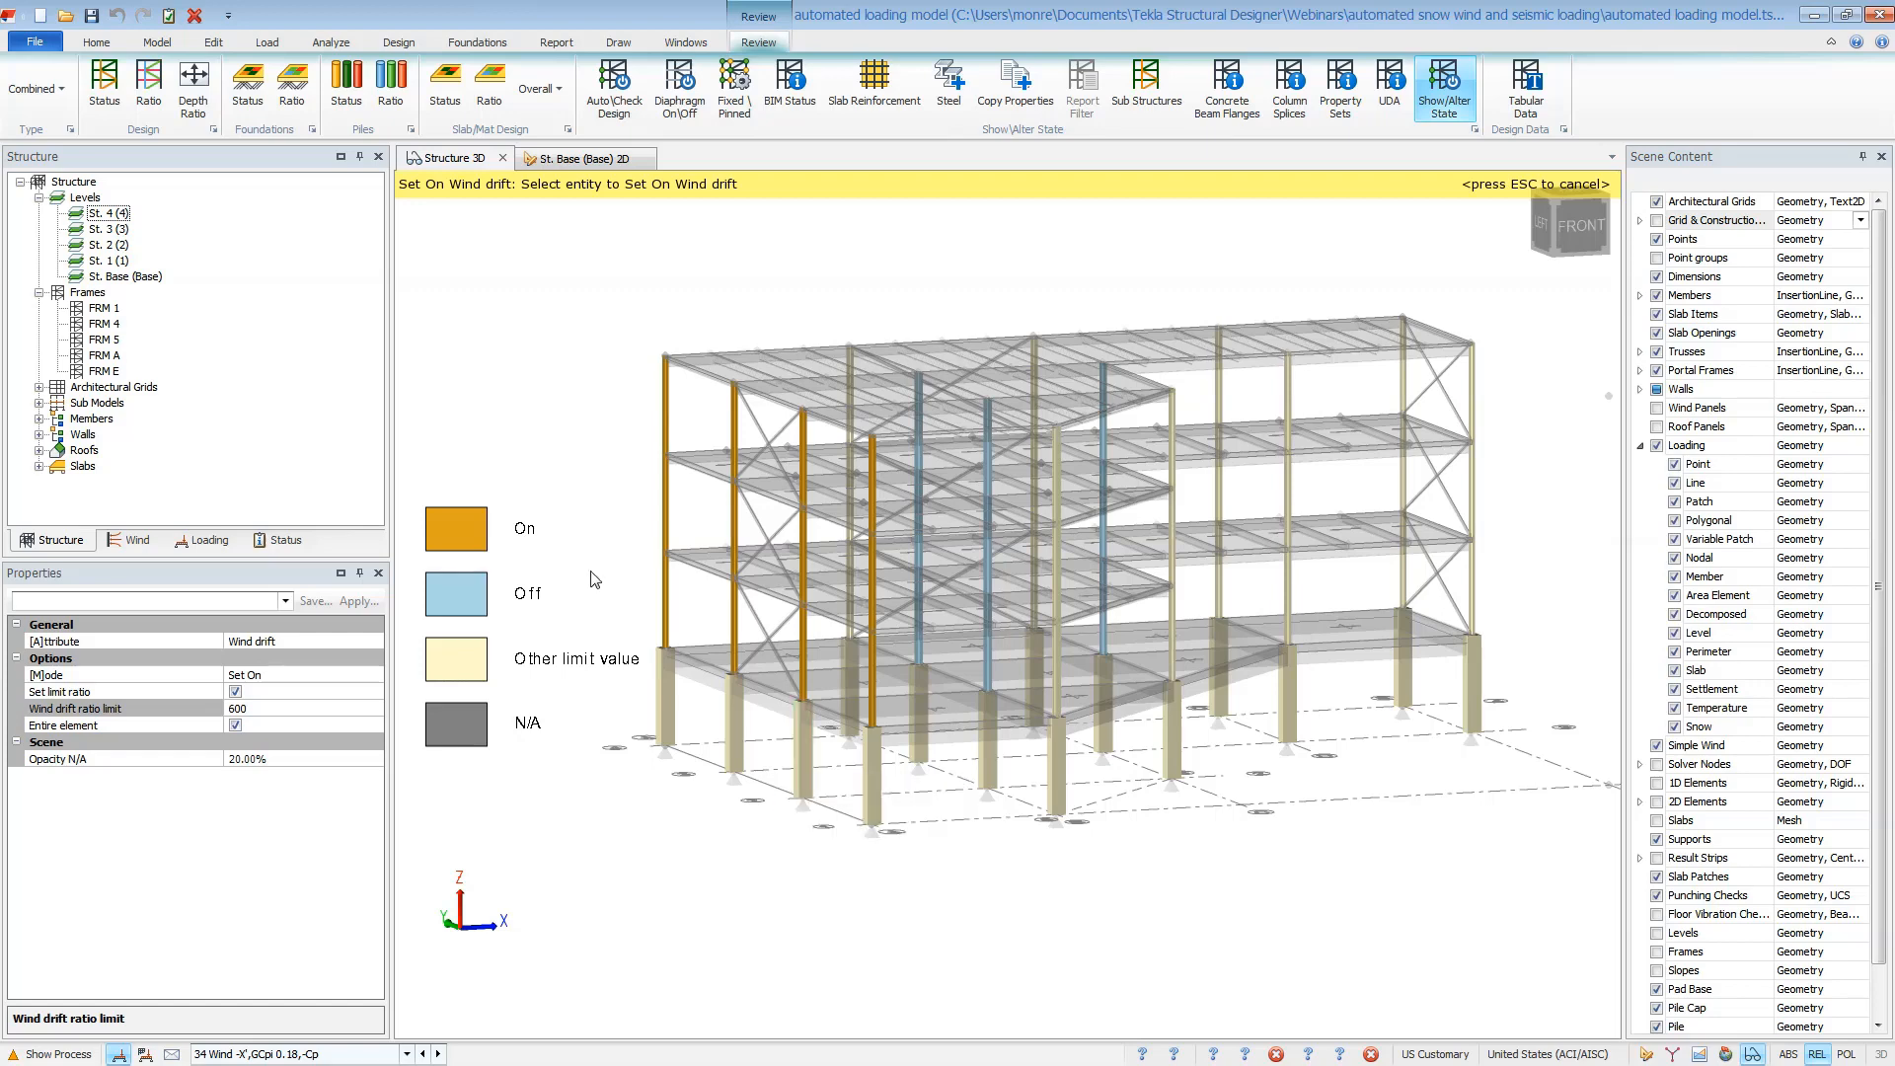
Return the Structure 3D window from the review view to the structural view
right_click(449, 162)
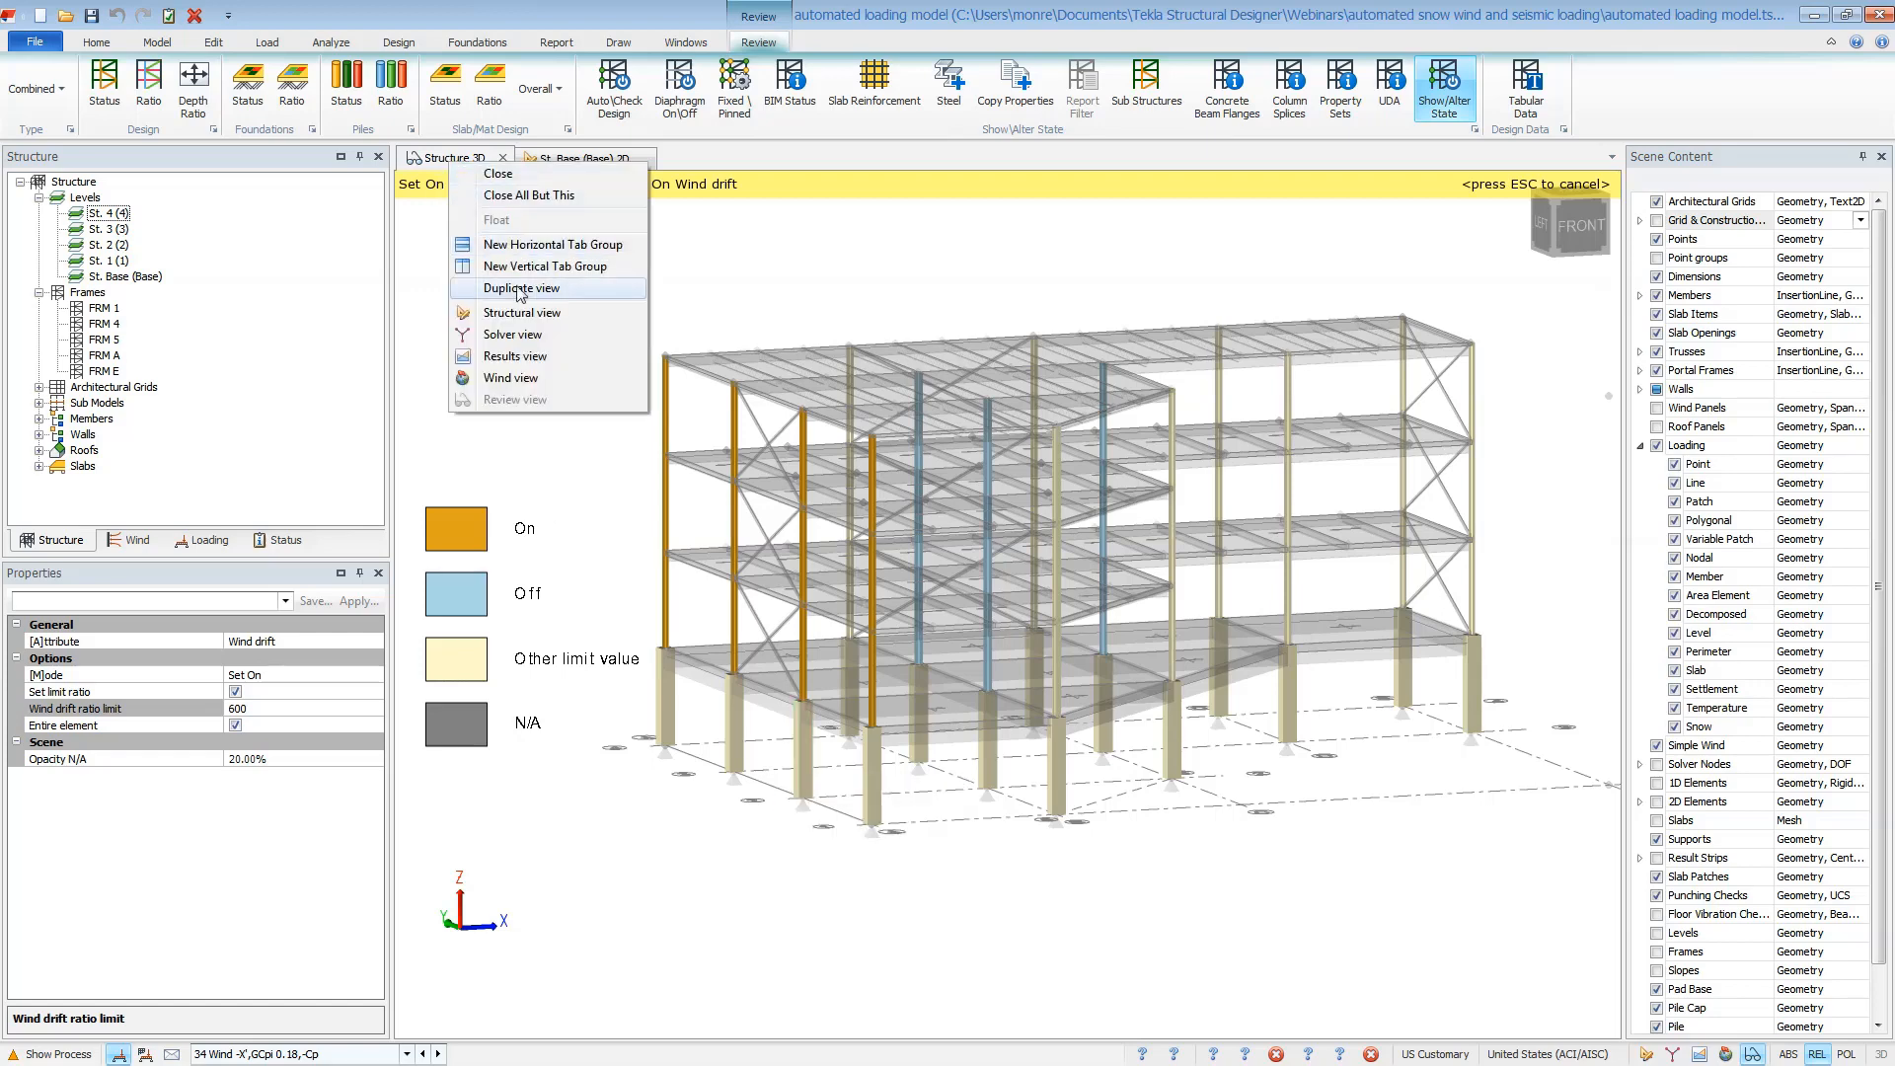
click(520, 317)
key(Escape)
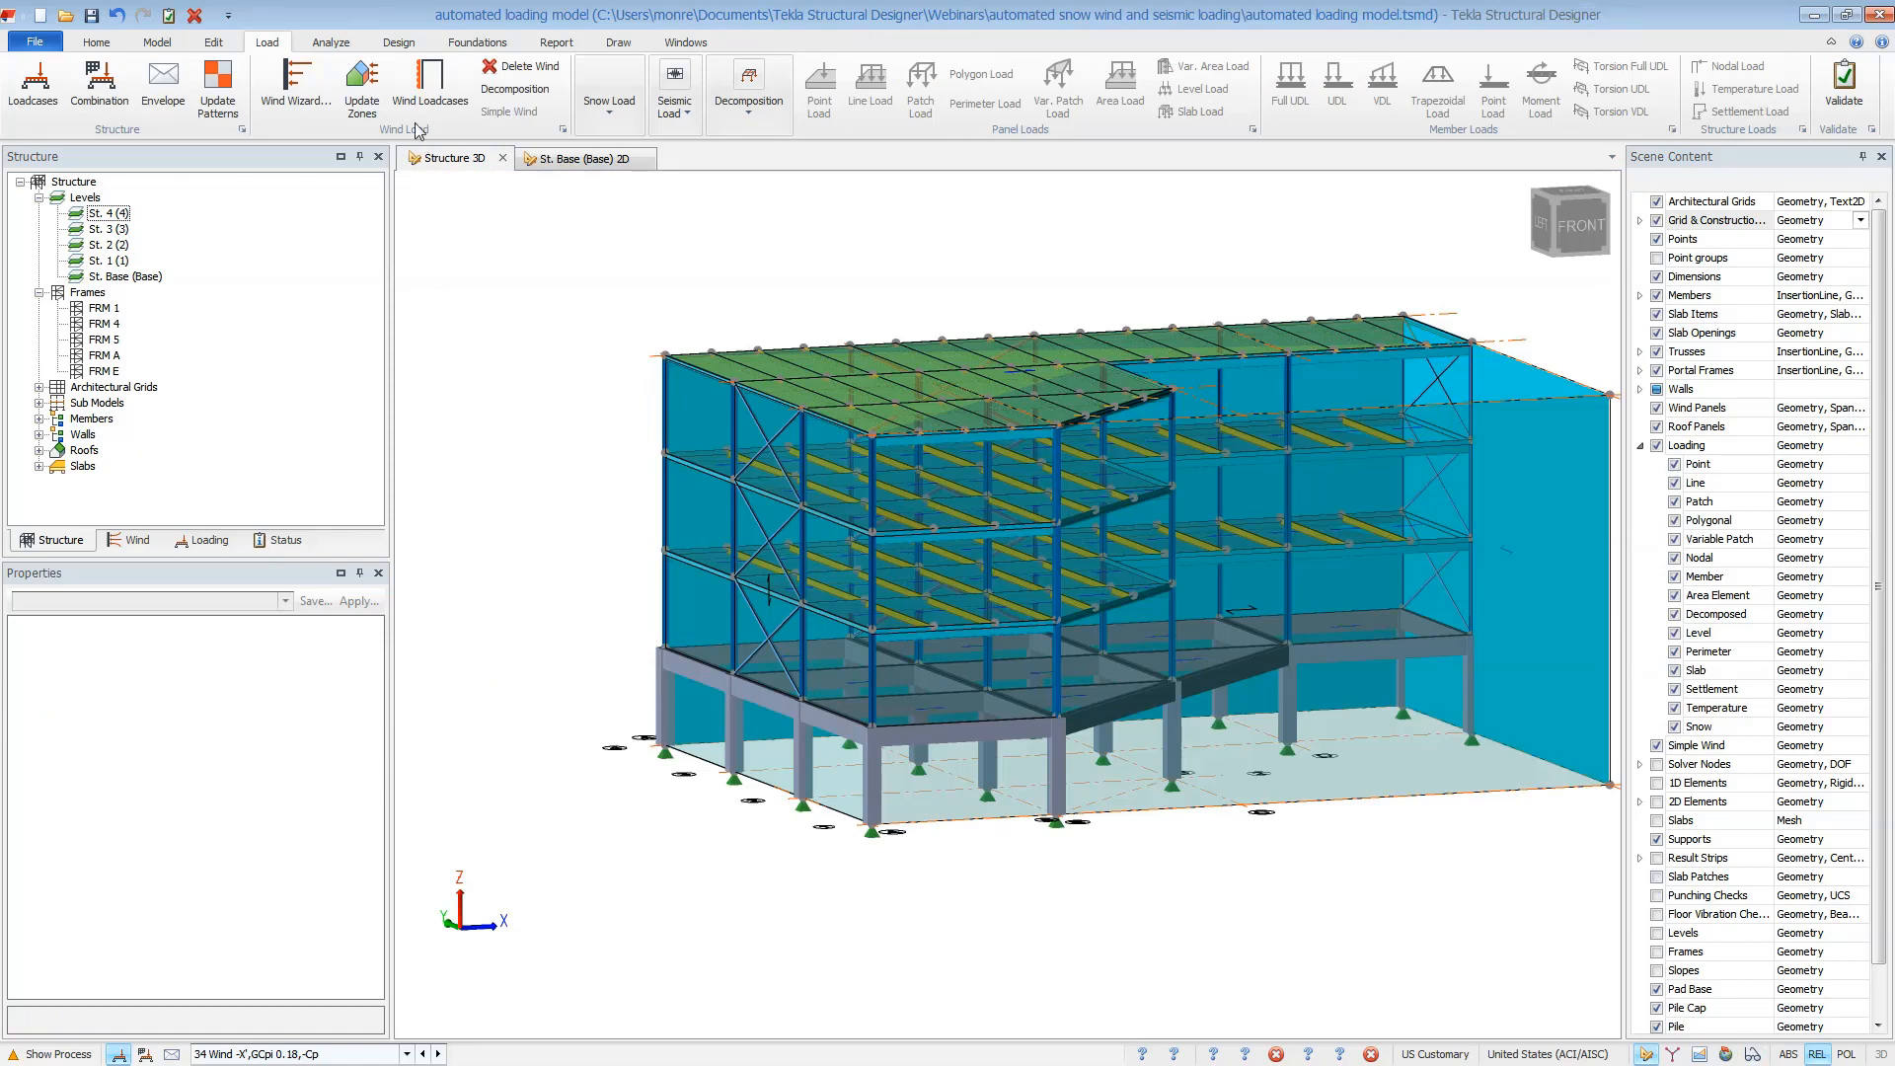
click(407, 47)
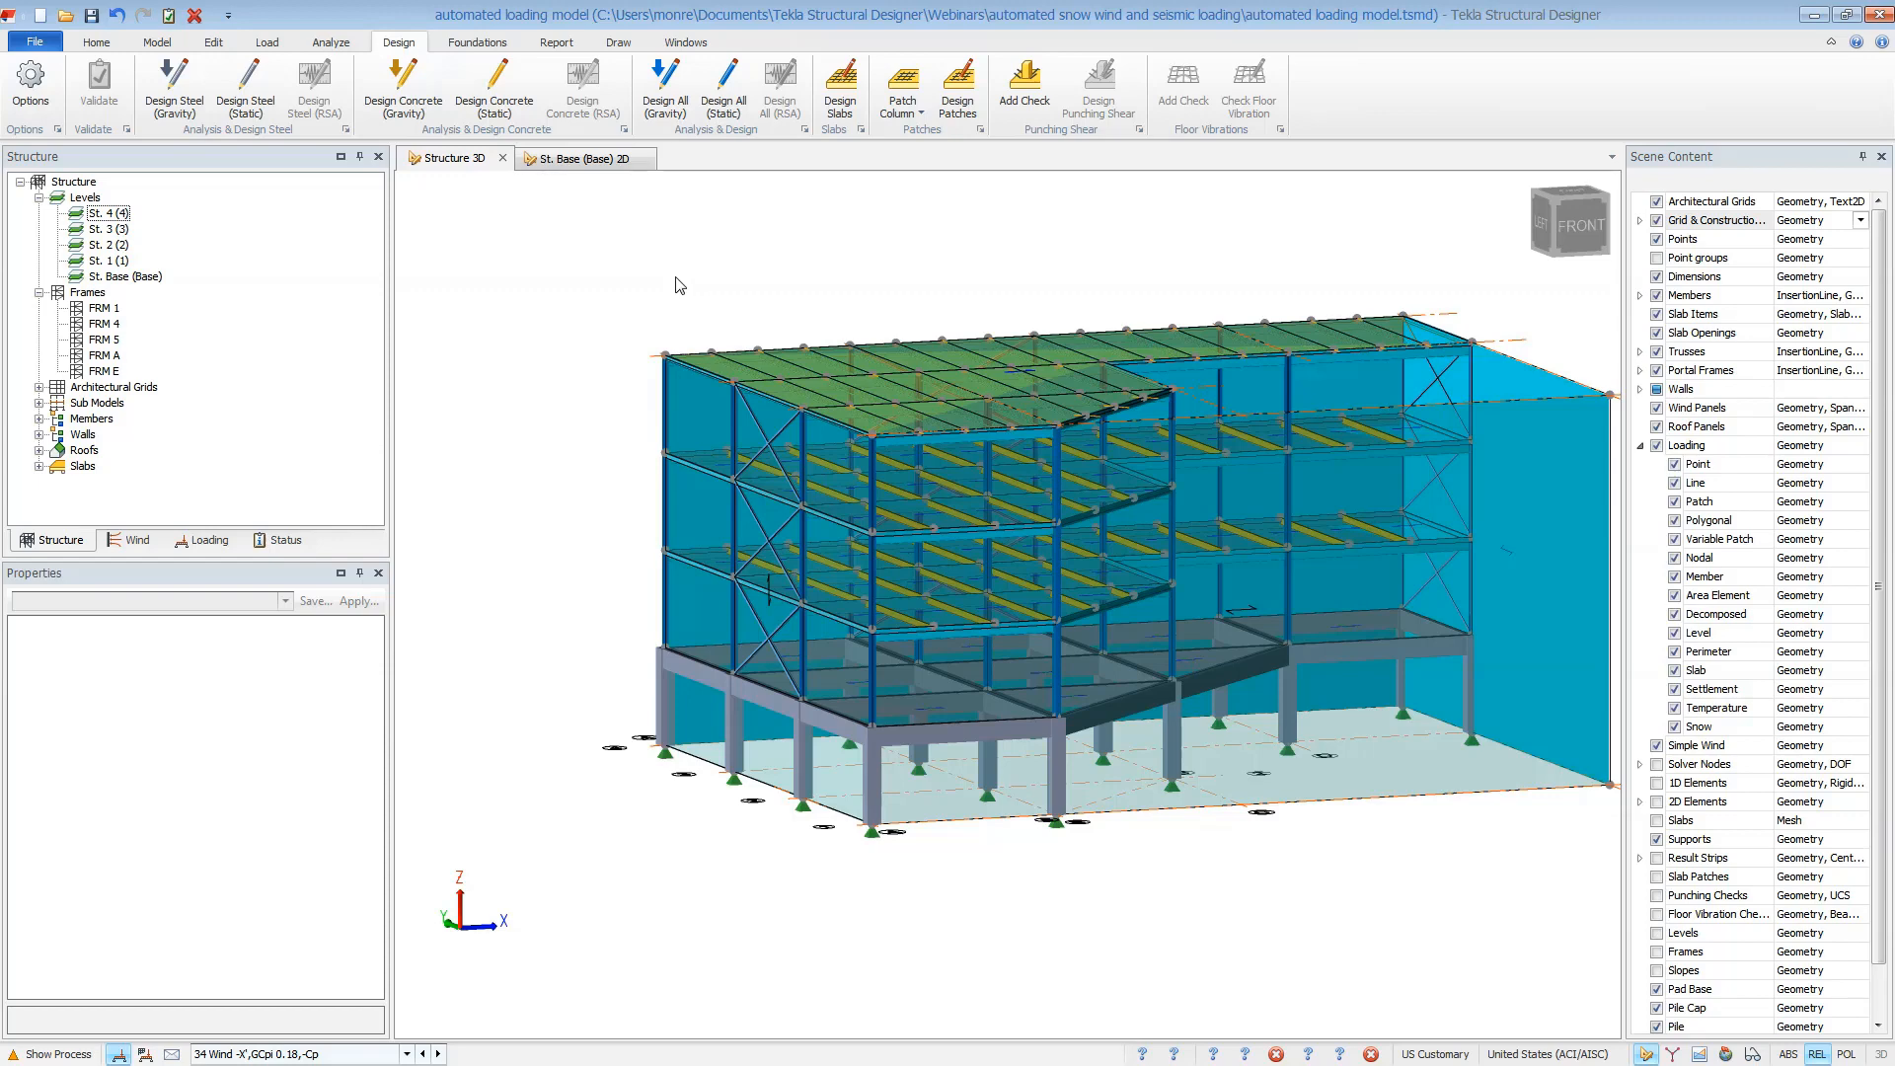
middle_drag(681, 286, 558, 311)
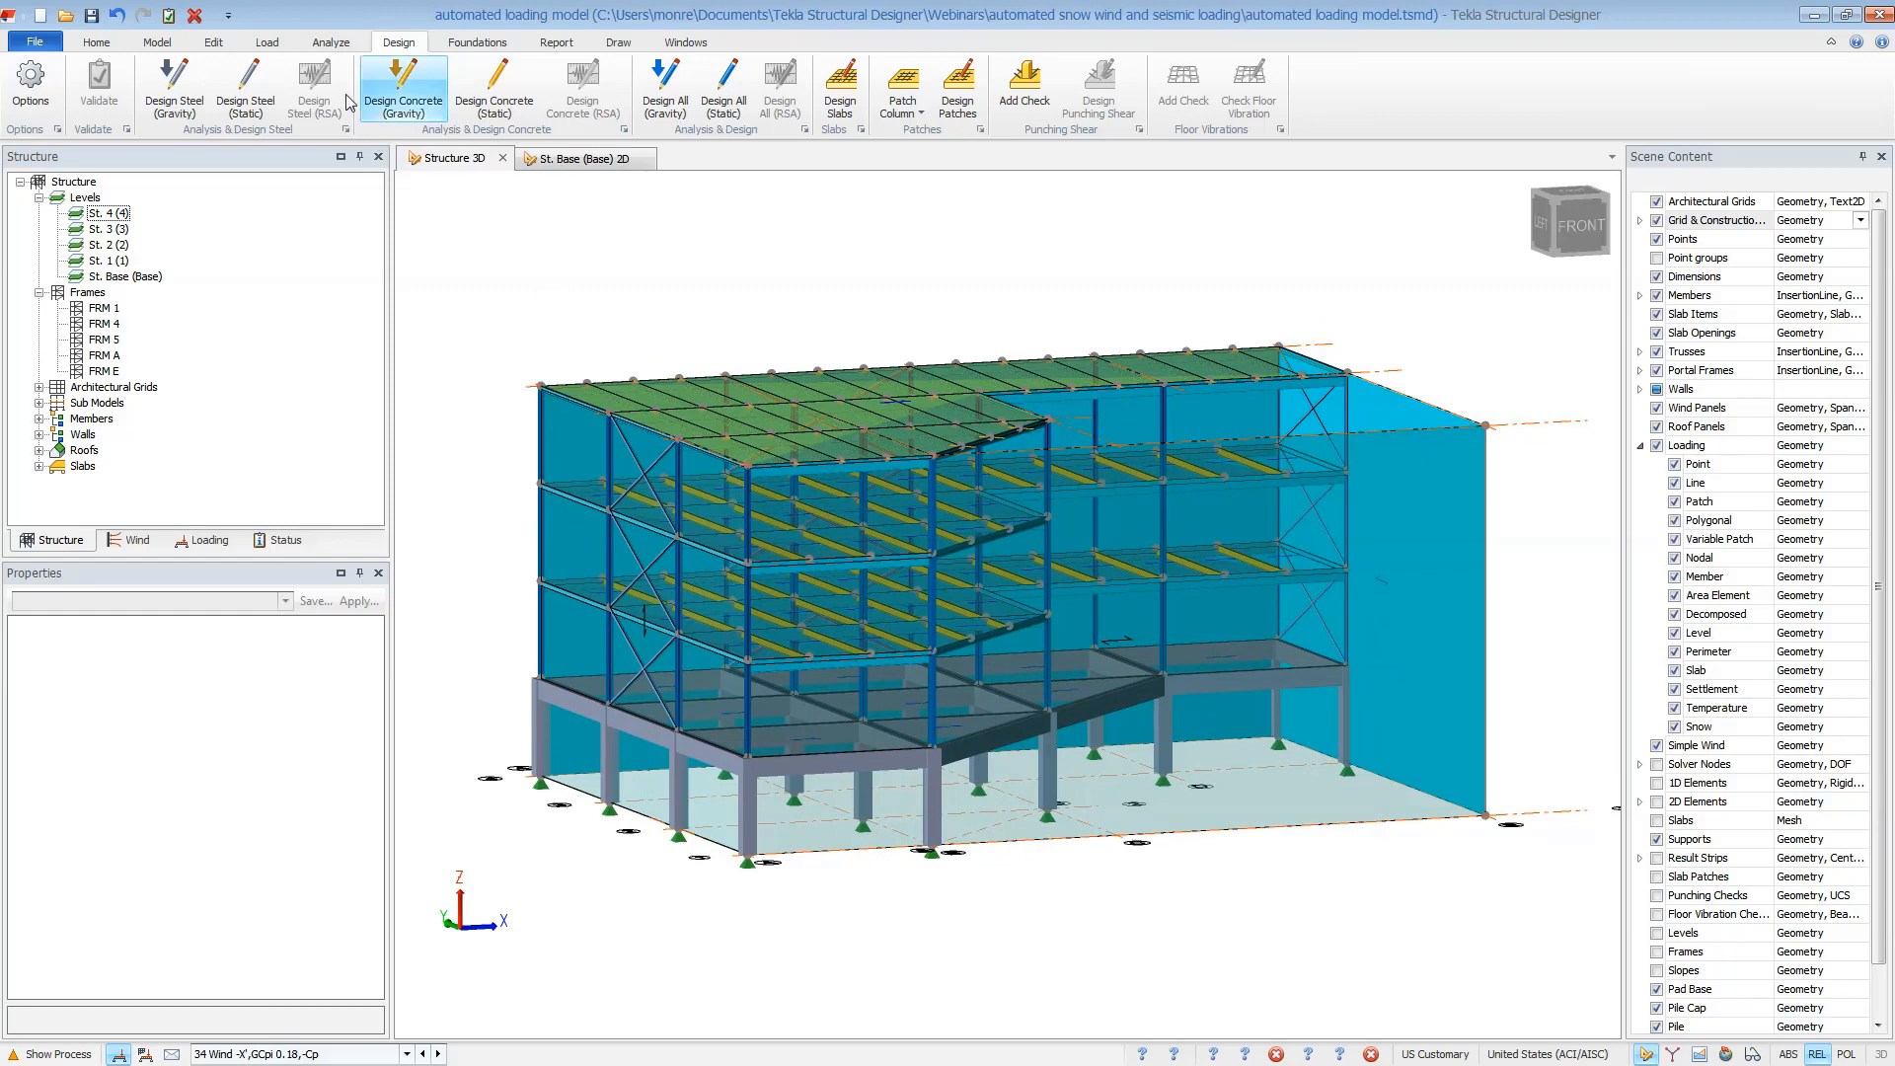
Start the Seismic Wizard with Code Spectra and set the spectral response accelerations to 13 %g for short period and 12 %g for 1s period
click(266, 43)
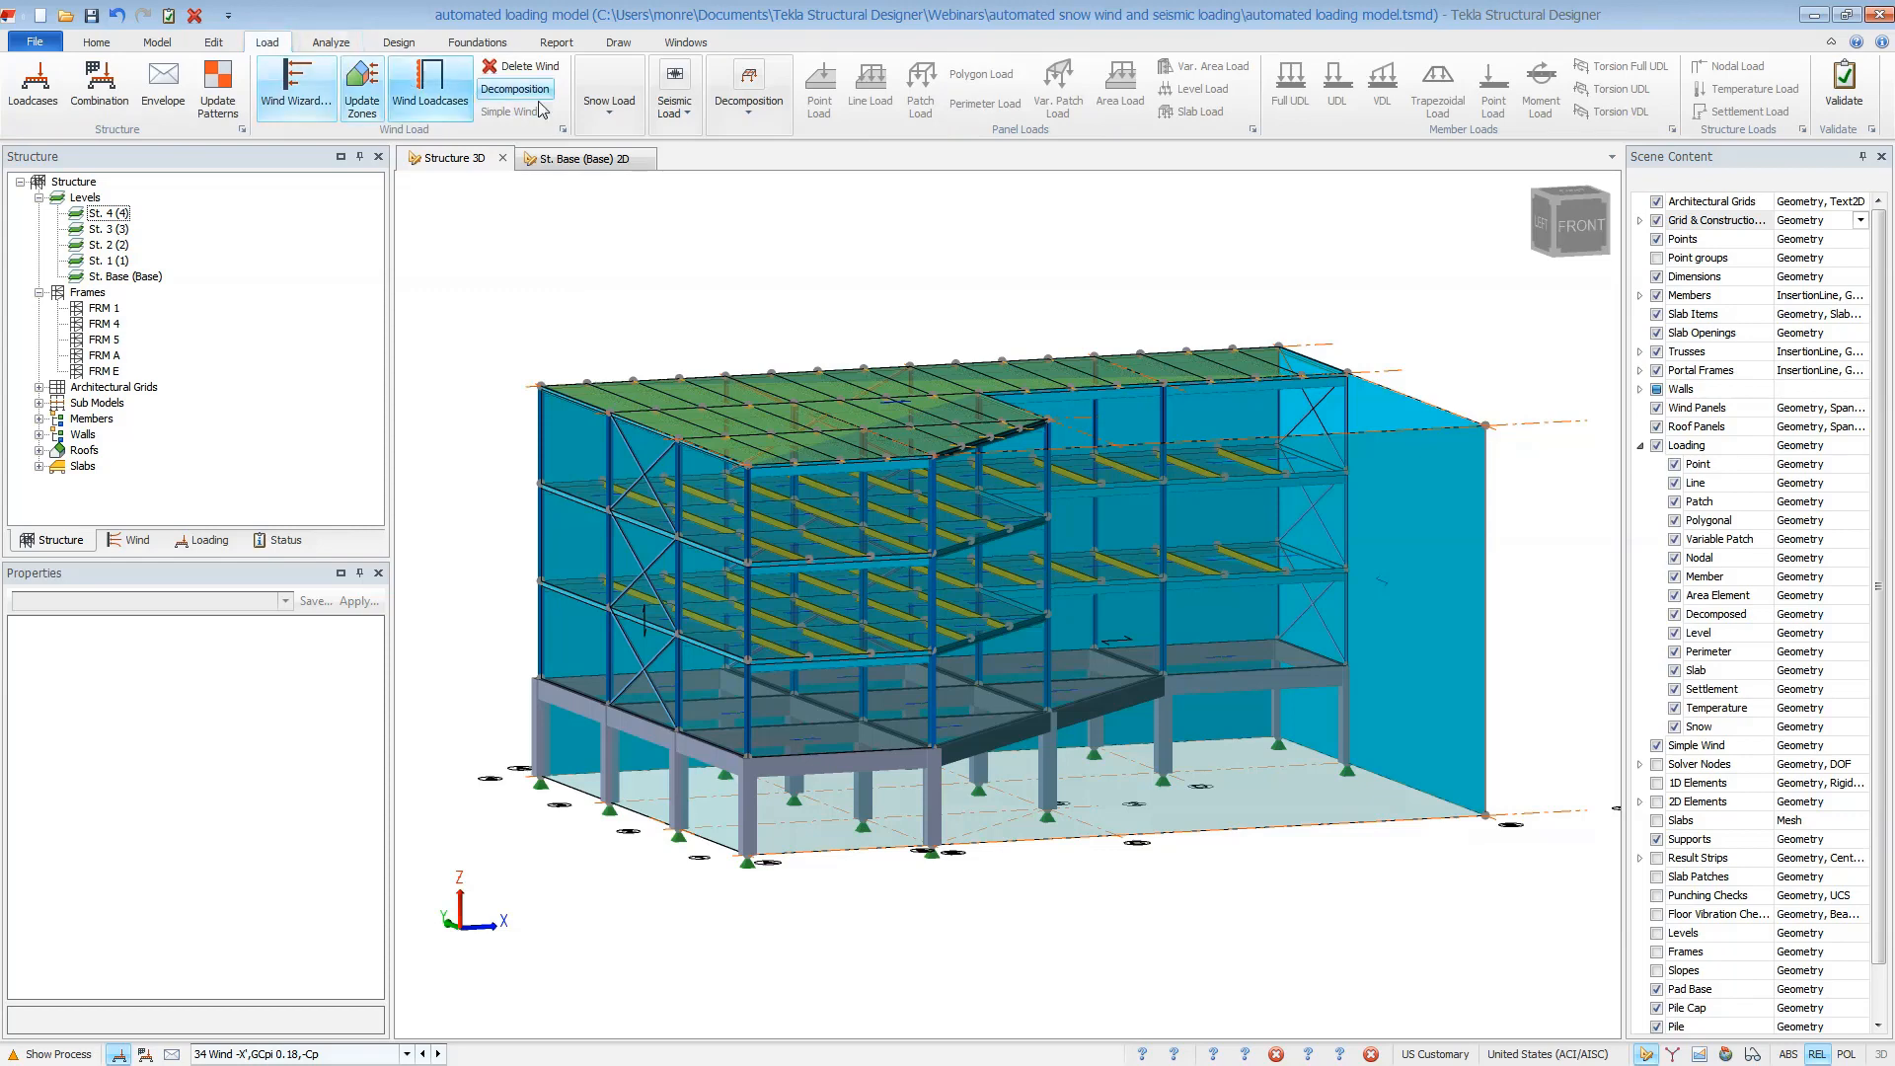
click(680, 115)
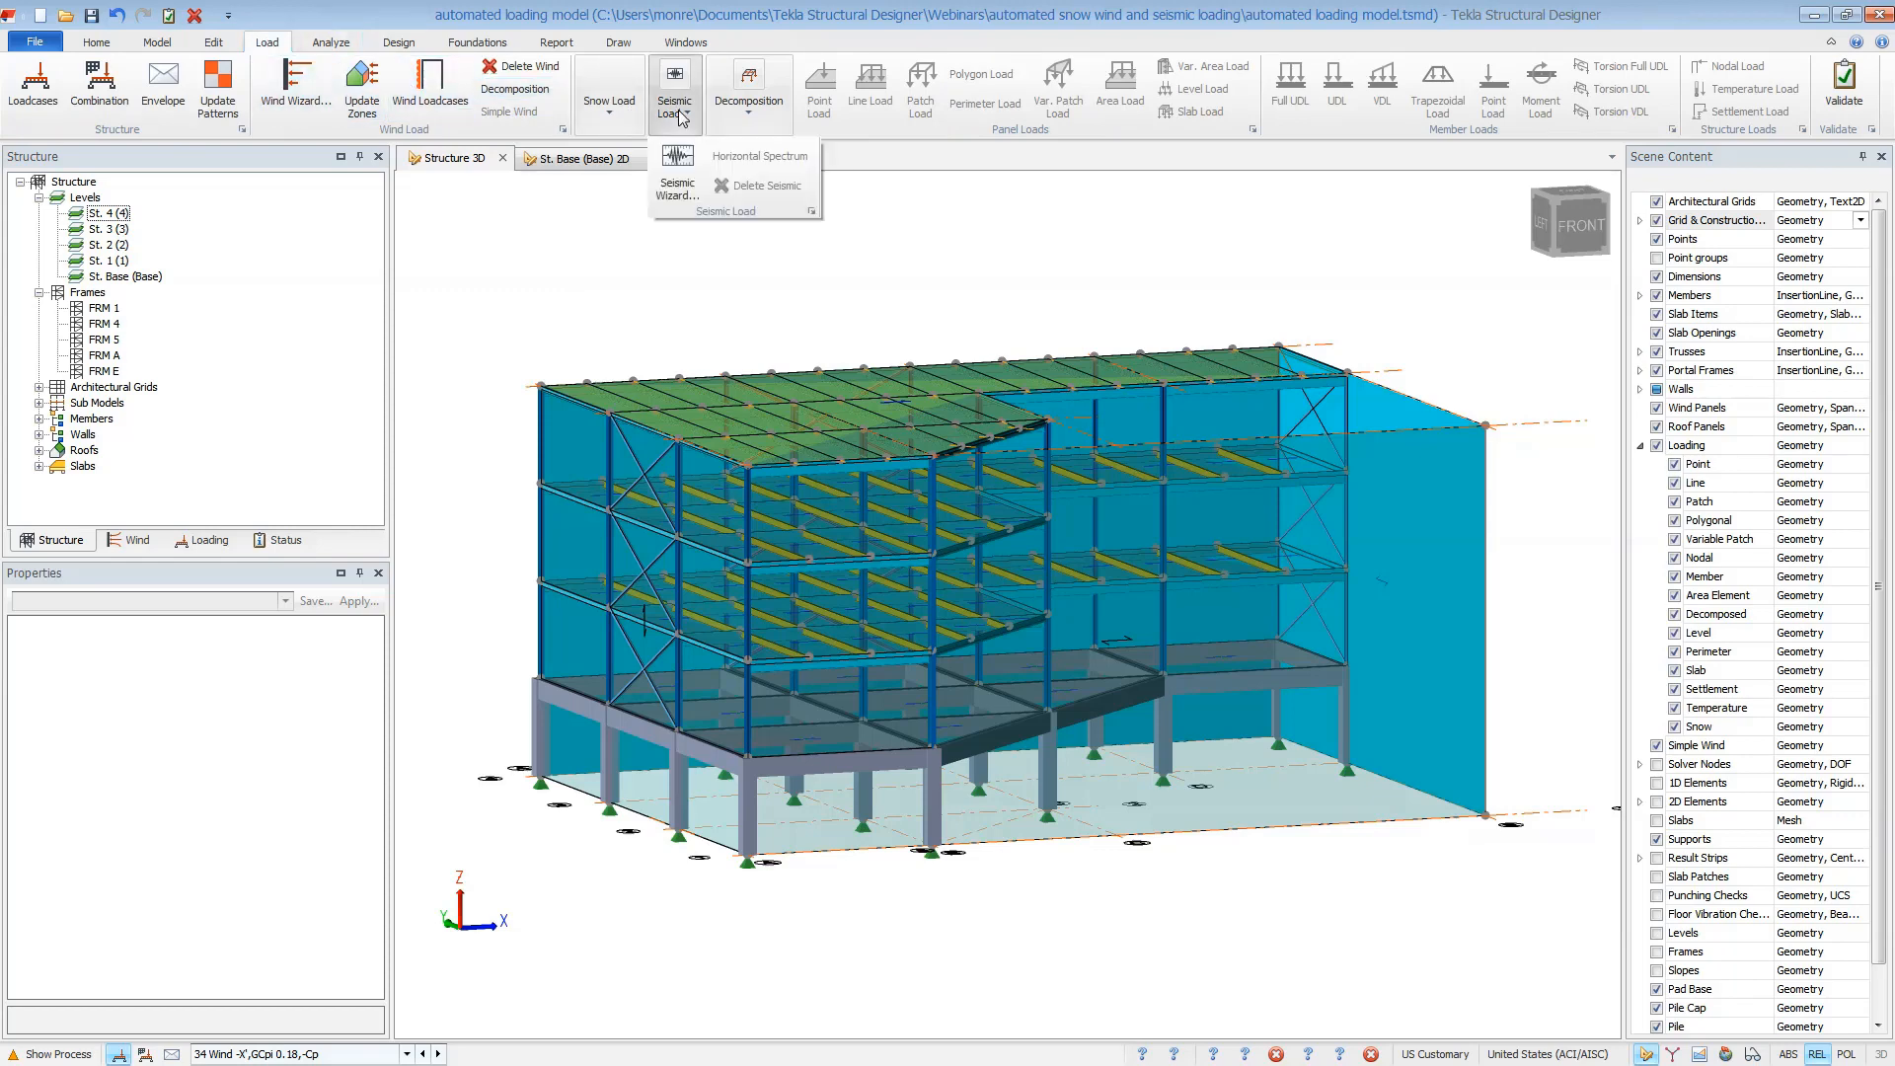
click(678, 178)
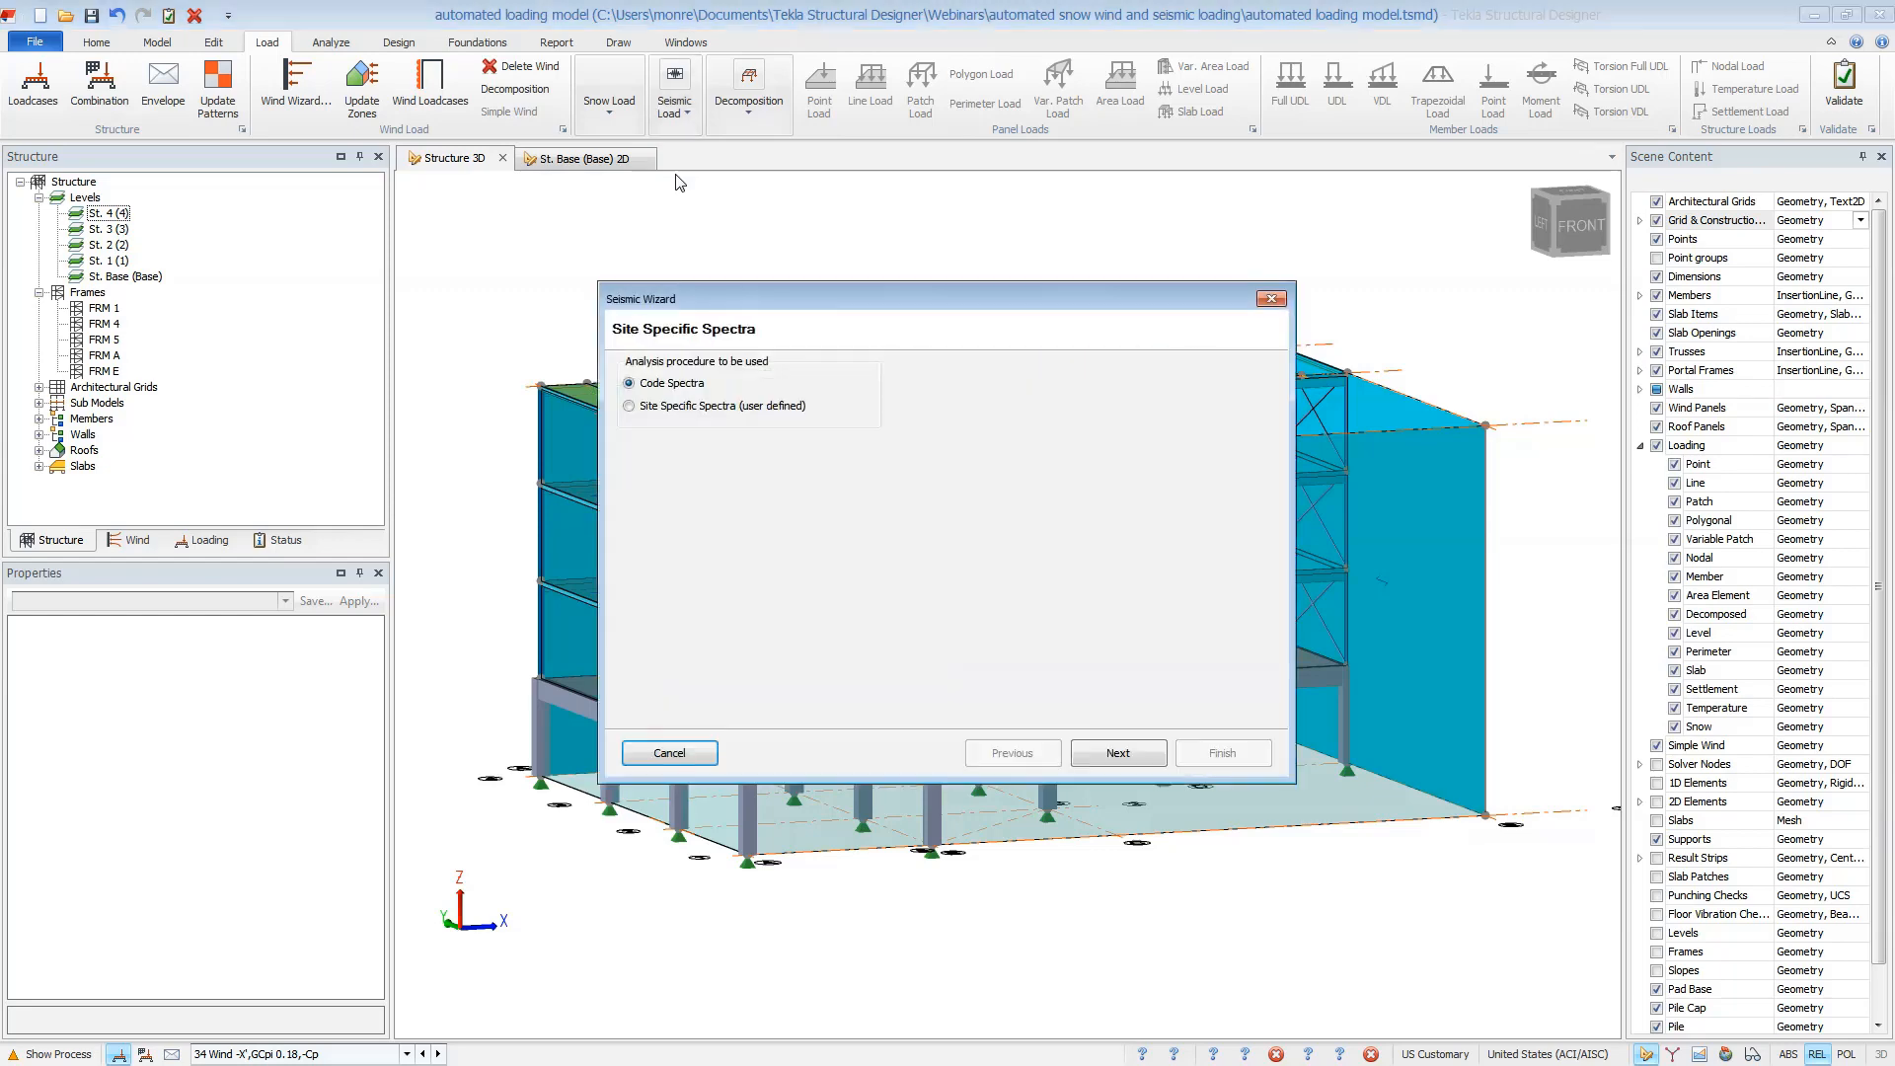
click(1140, 757)
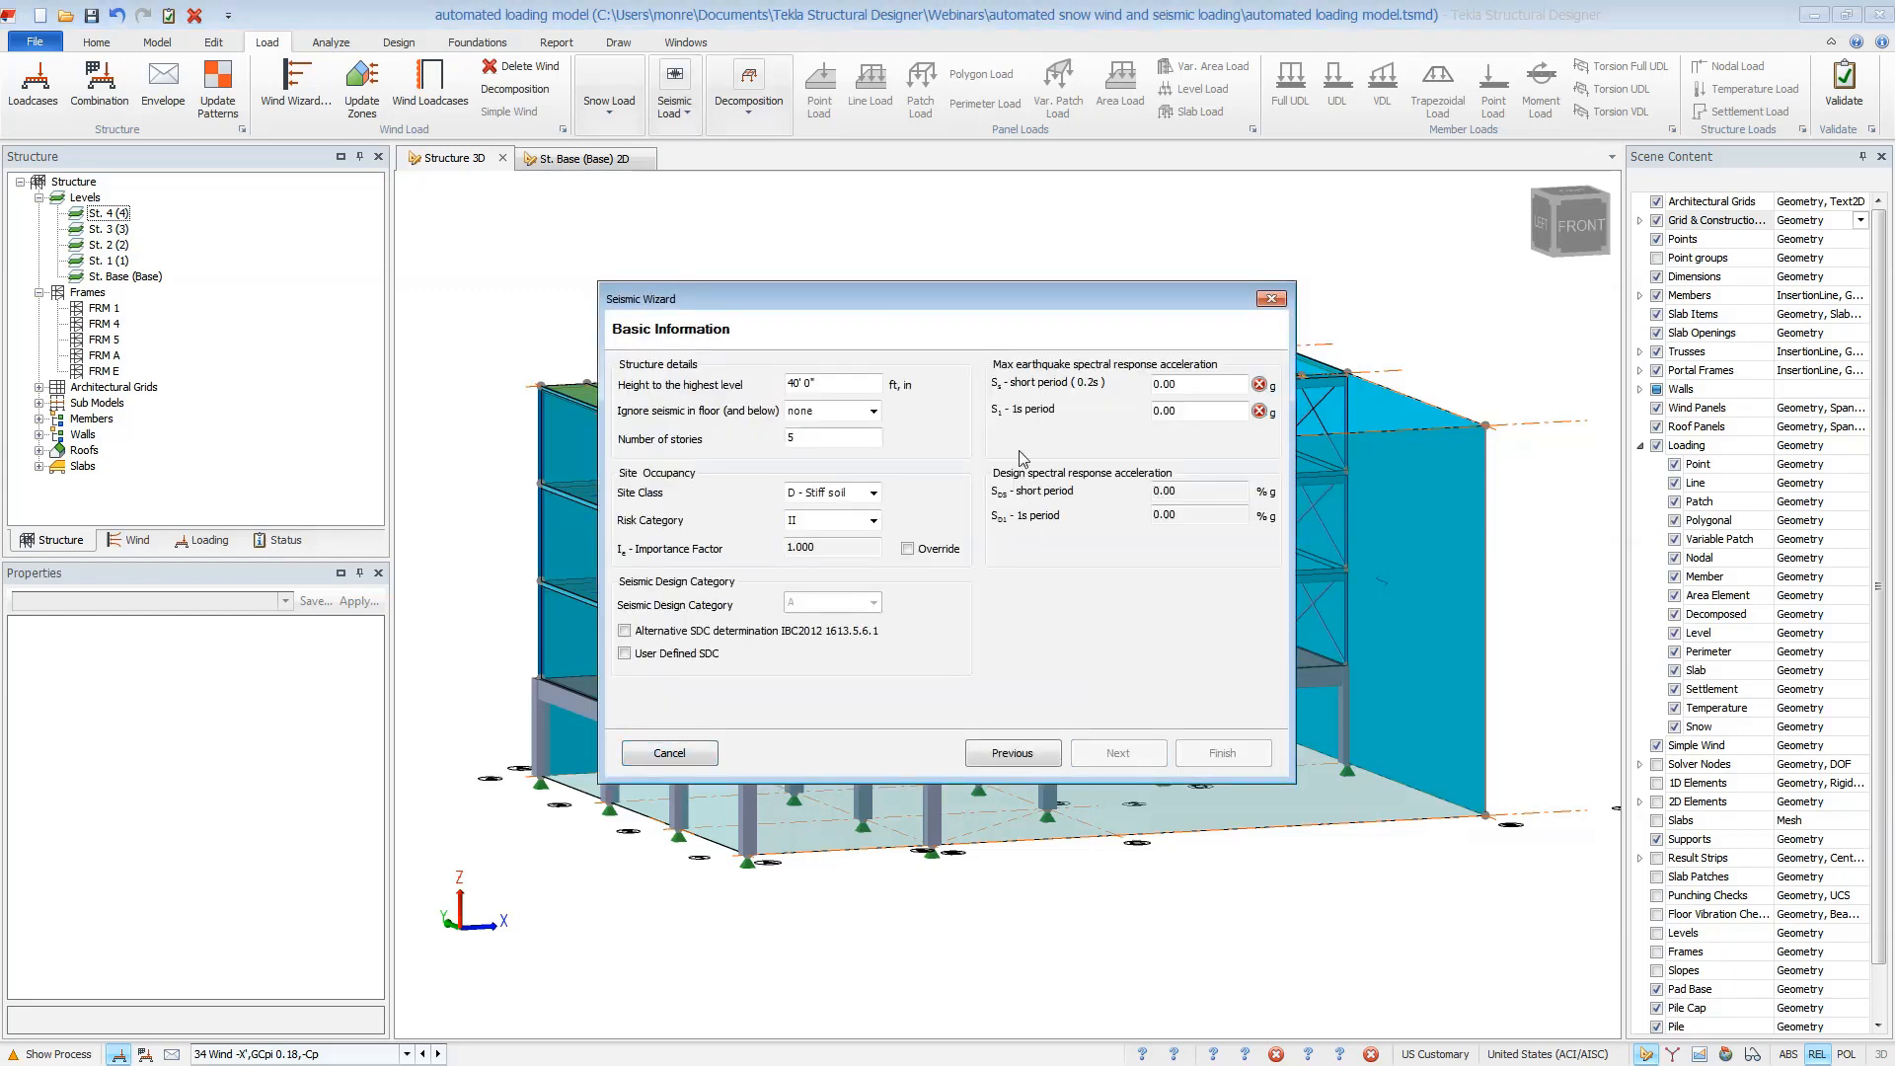
click(1210, 384)
text(13)
text(12)
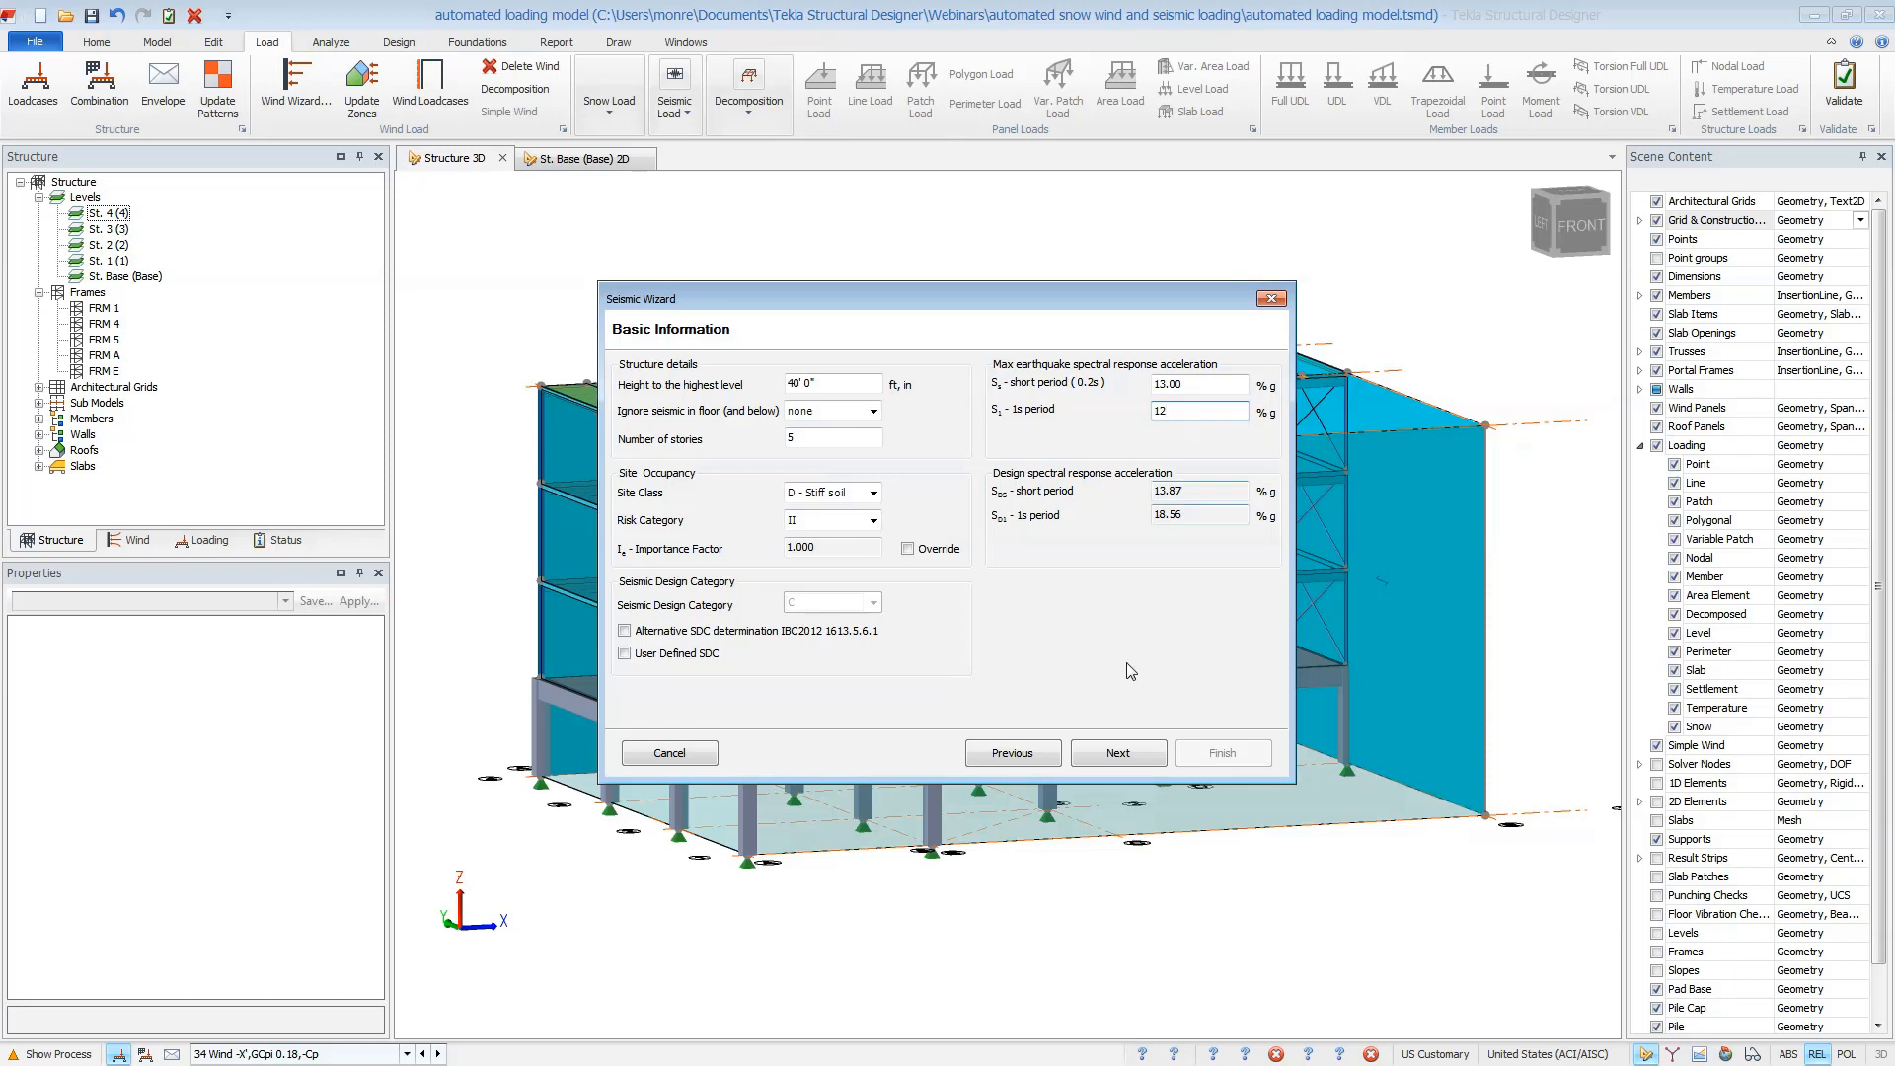
click(1119, 752)
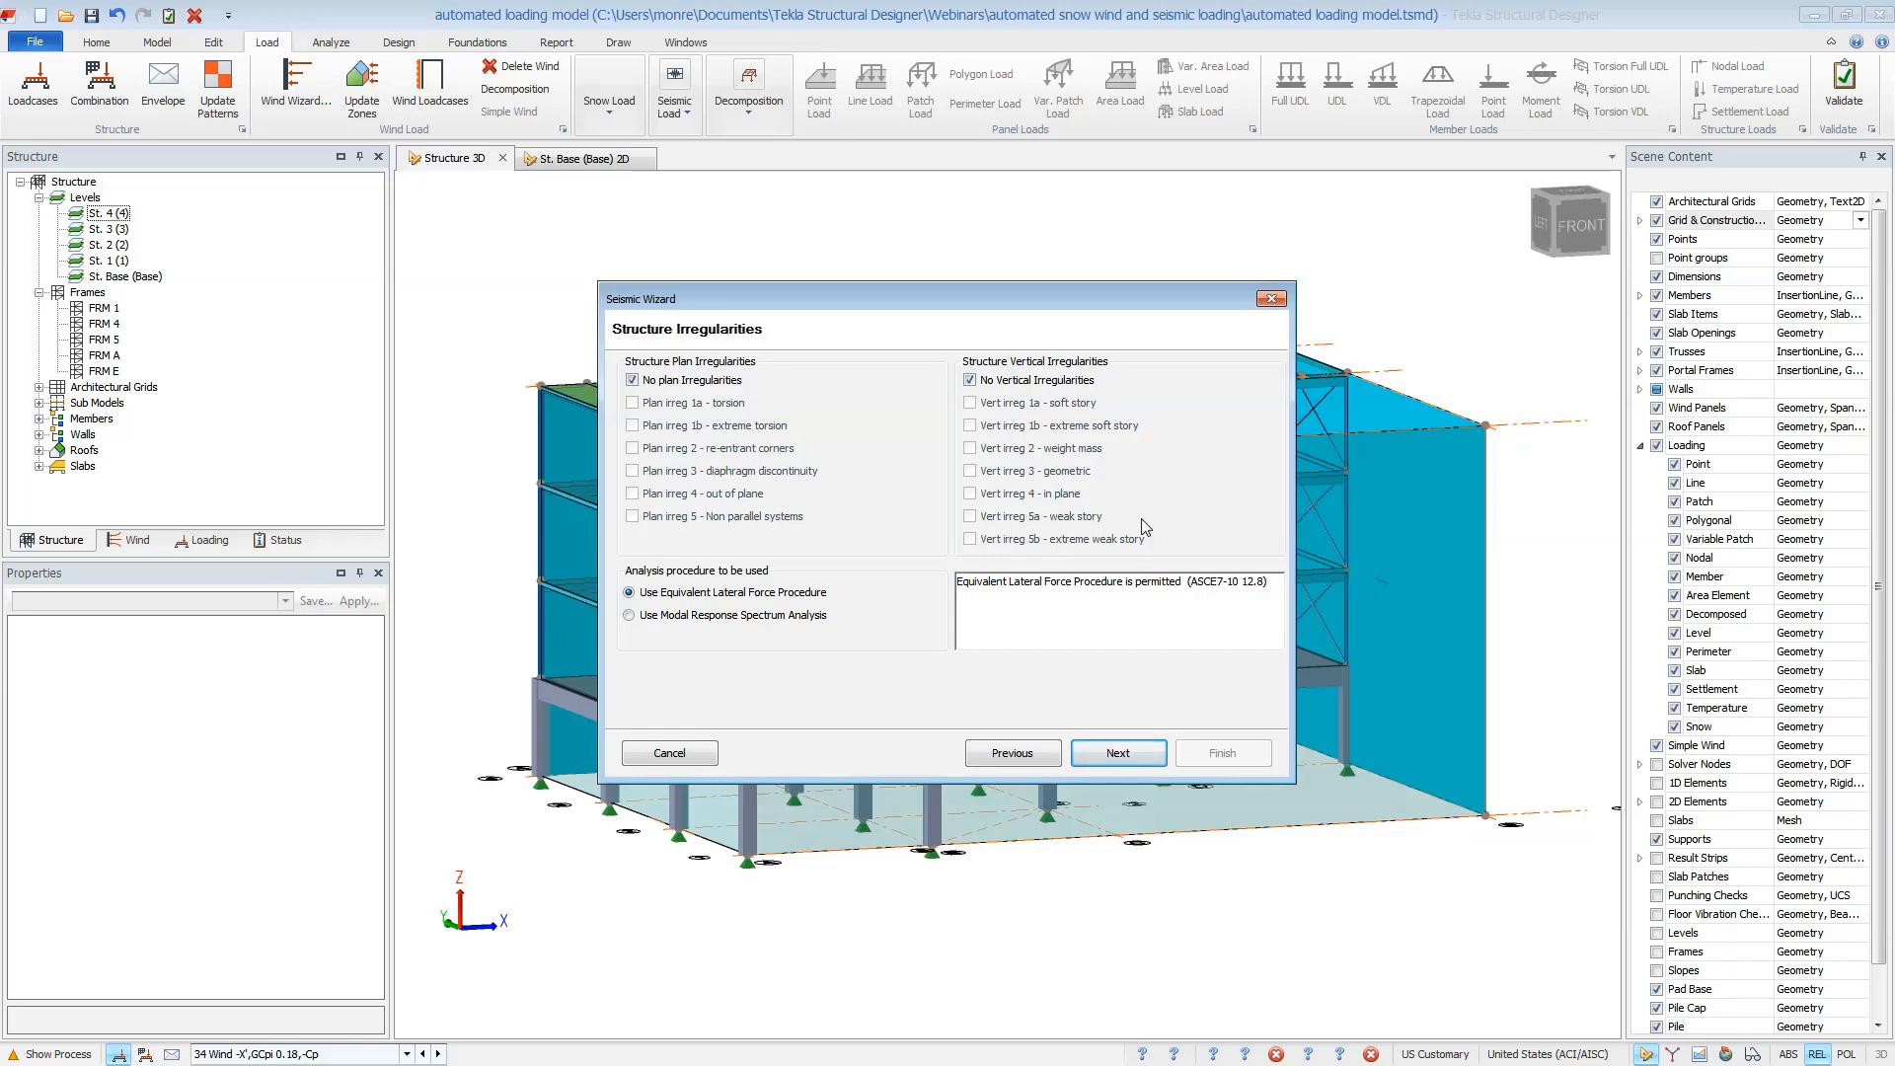
Try vertical irregularities 1b extreme soft story, 5a weak story and 5b extreme weak story, and read the permitted analysis procedure
click(970, 381)
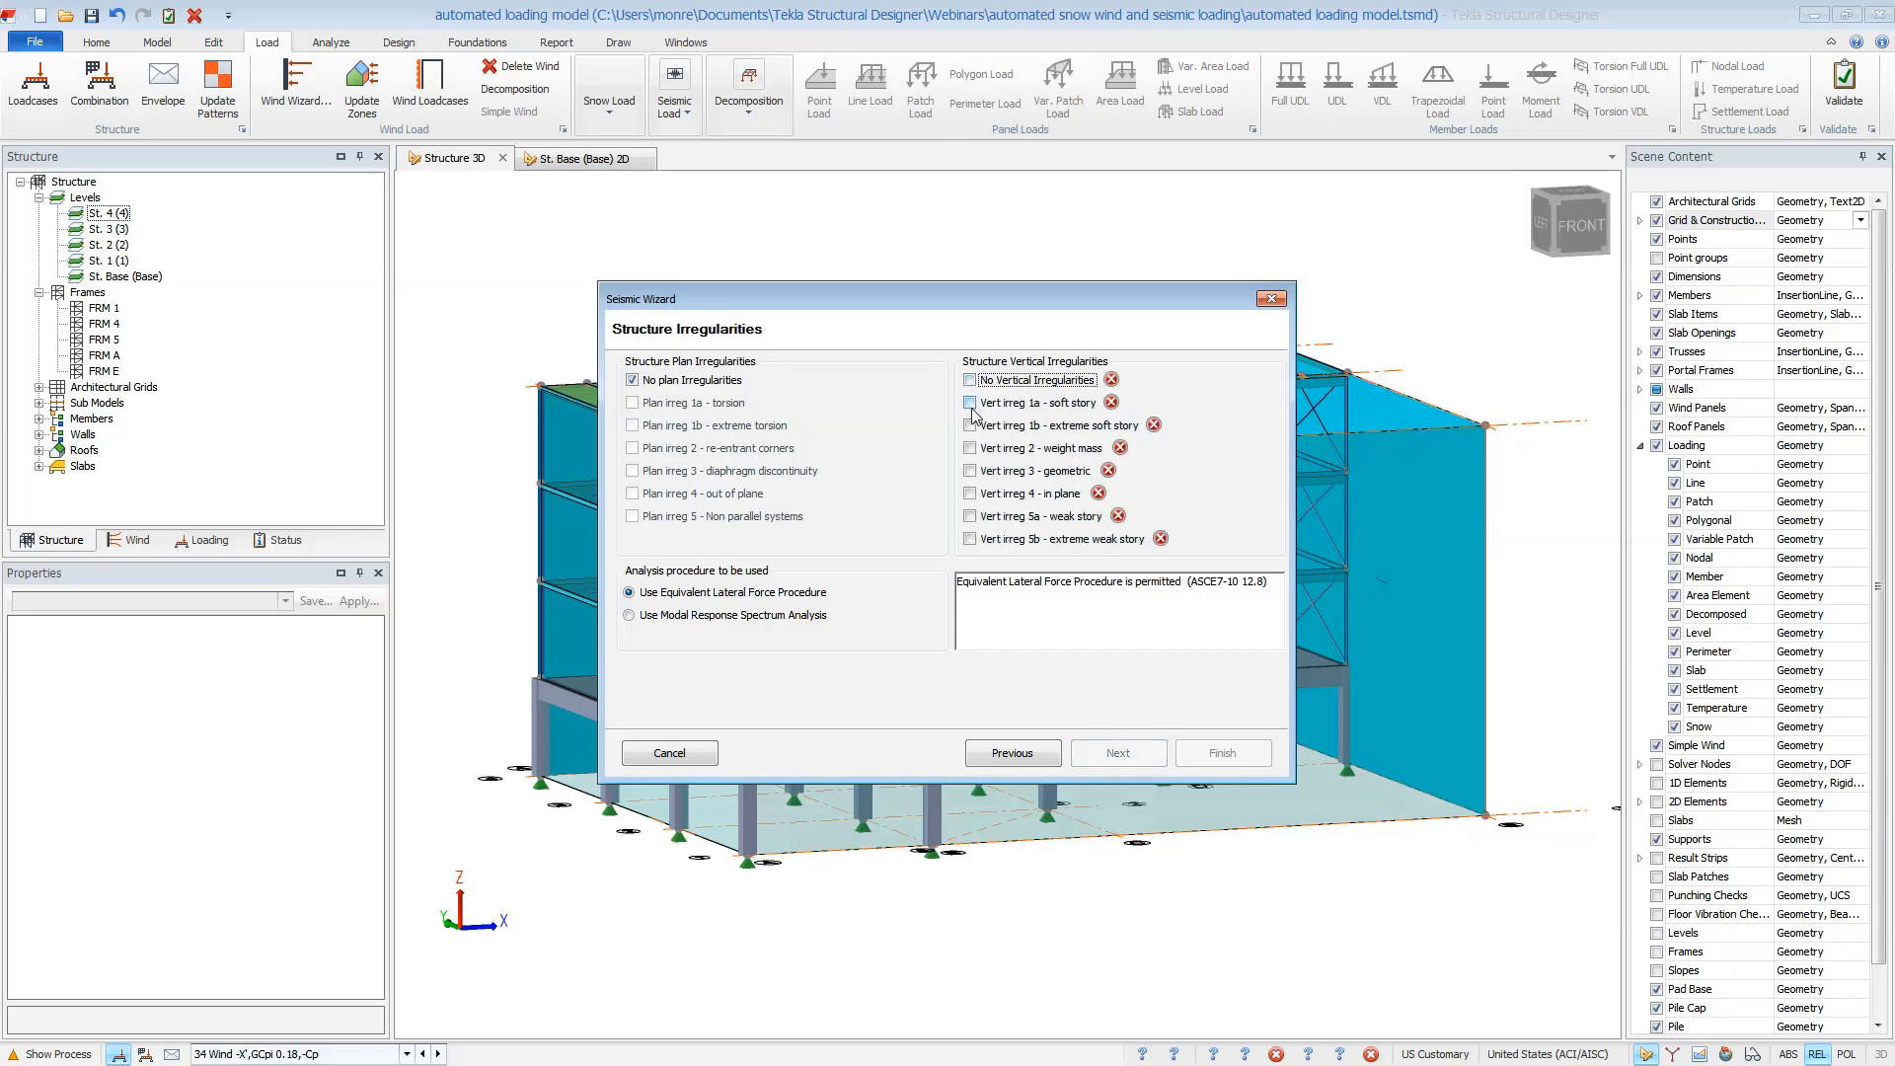
click(970, 427)
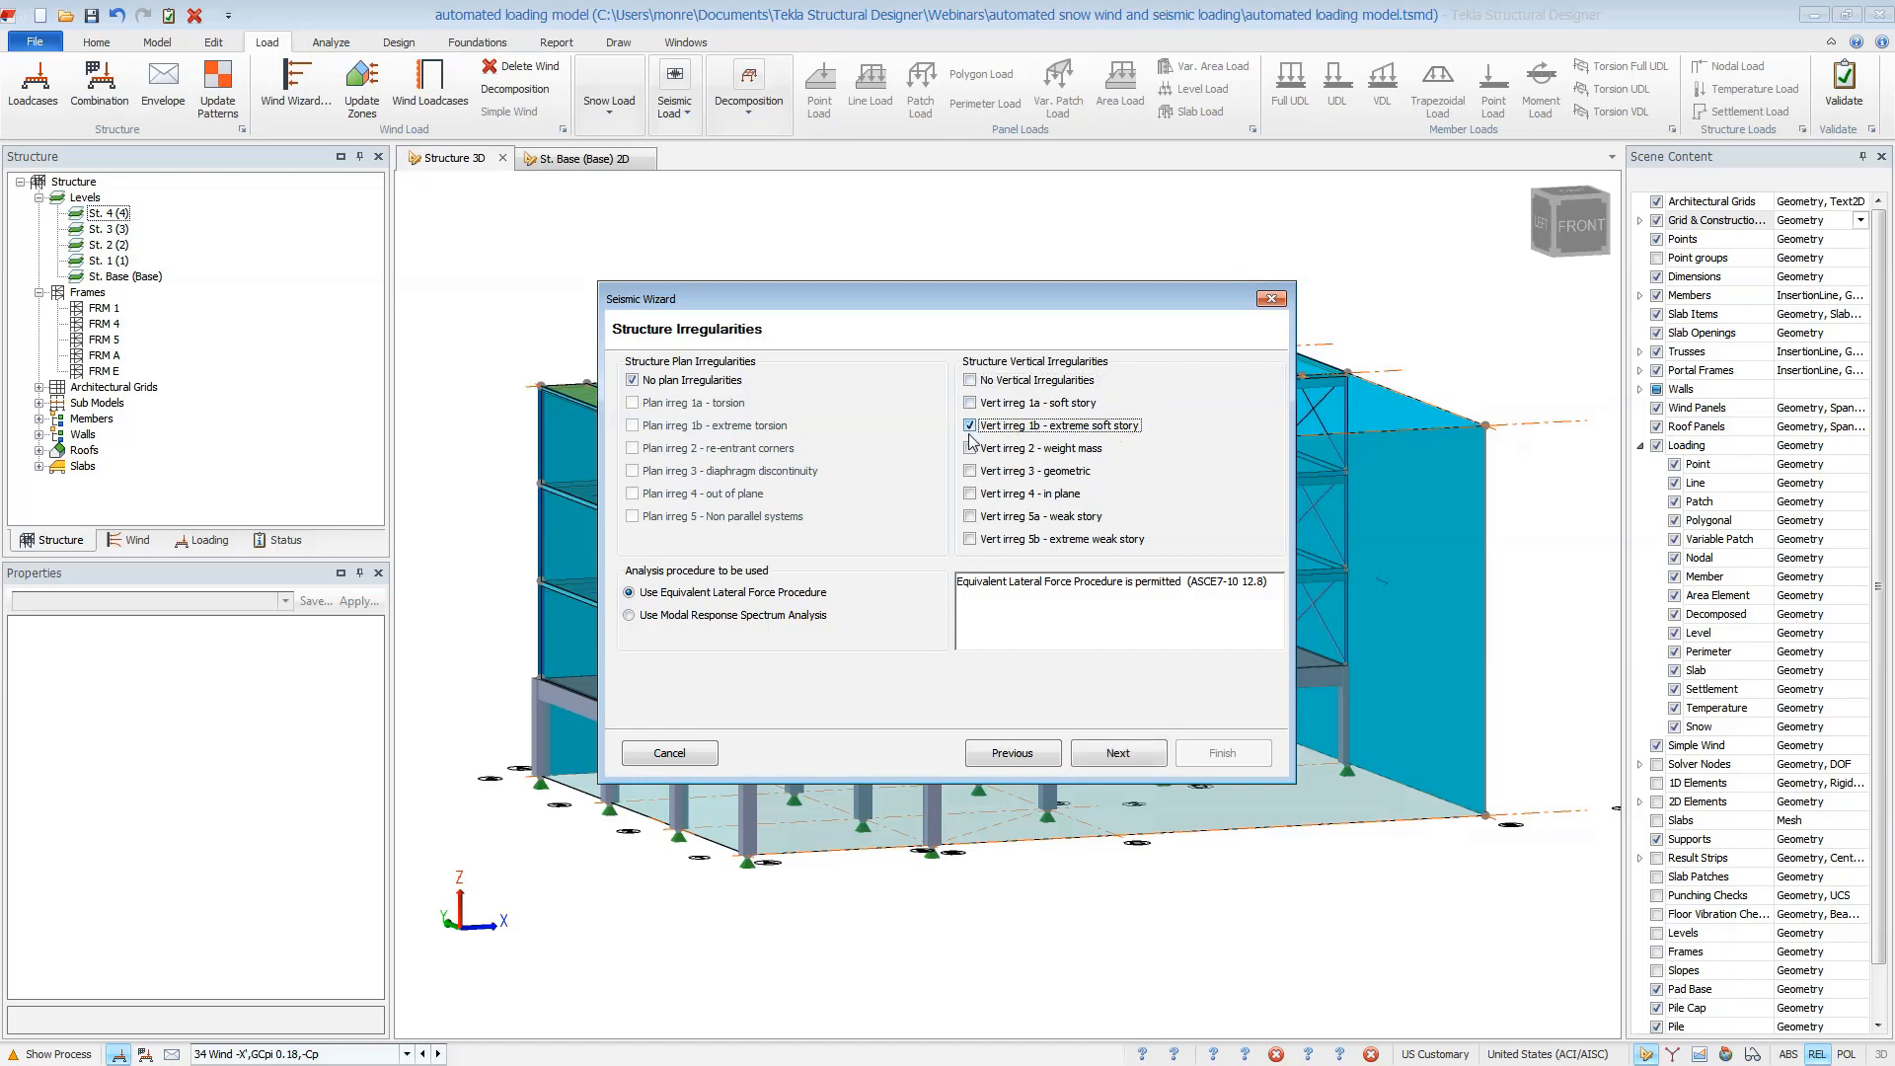
click(970, 517)
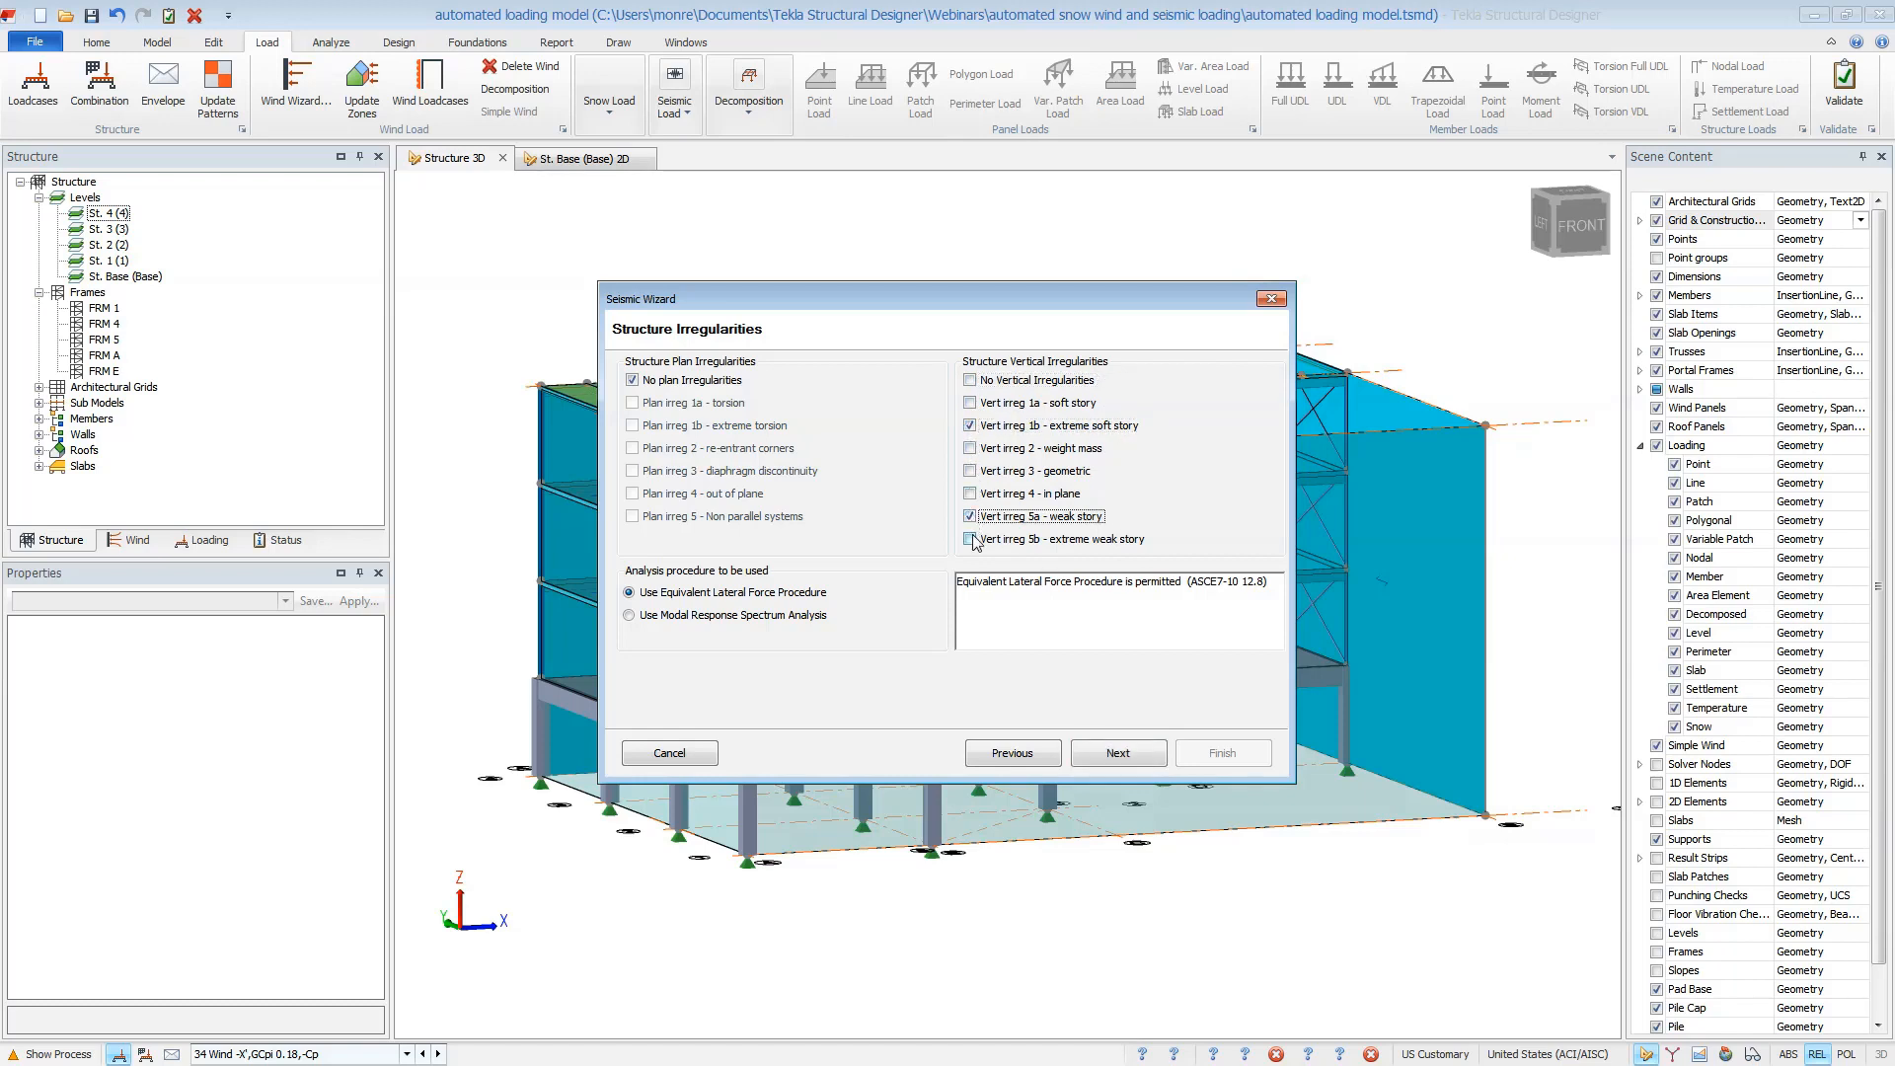
click(970, 540)
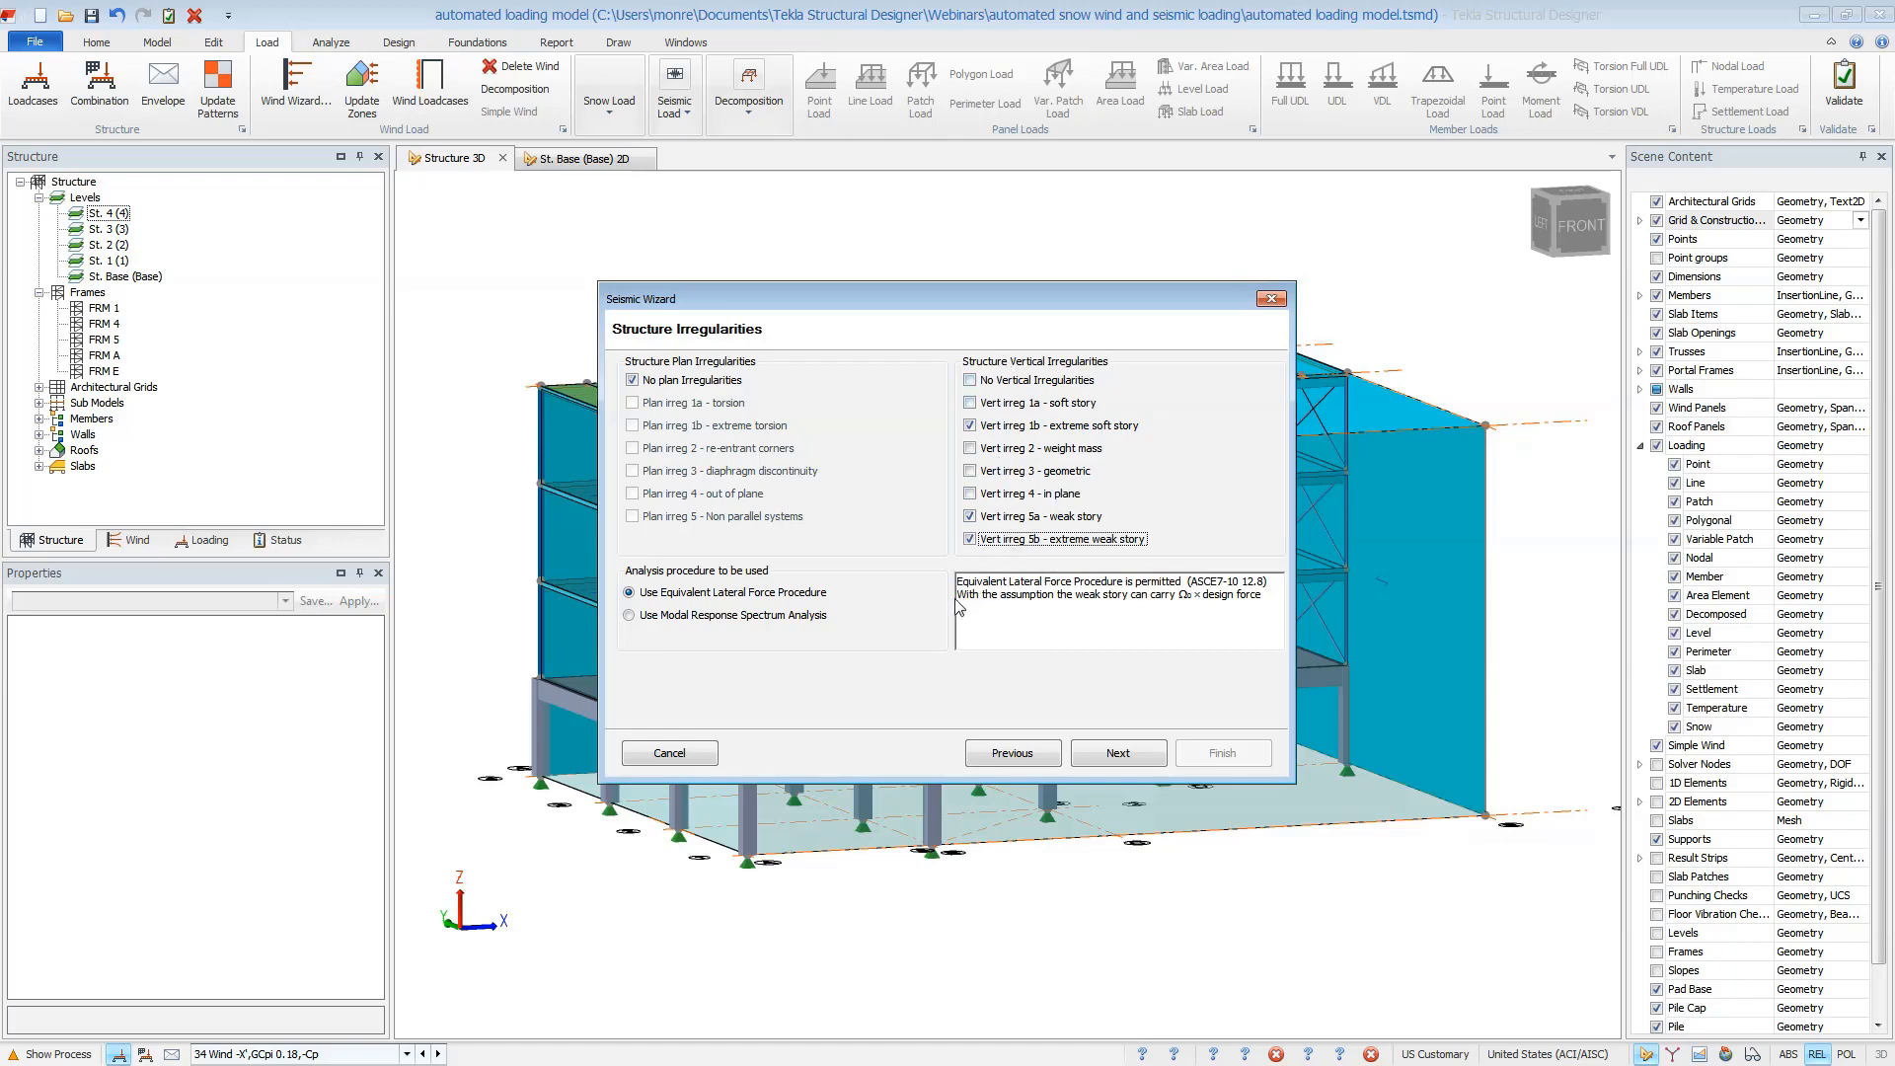
drag(957, 581, 1210, 586)
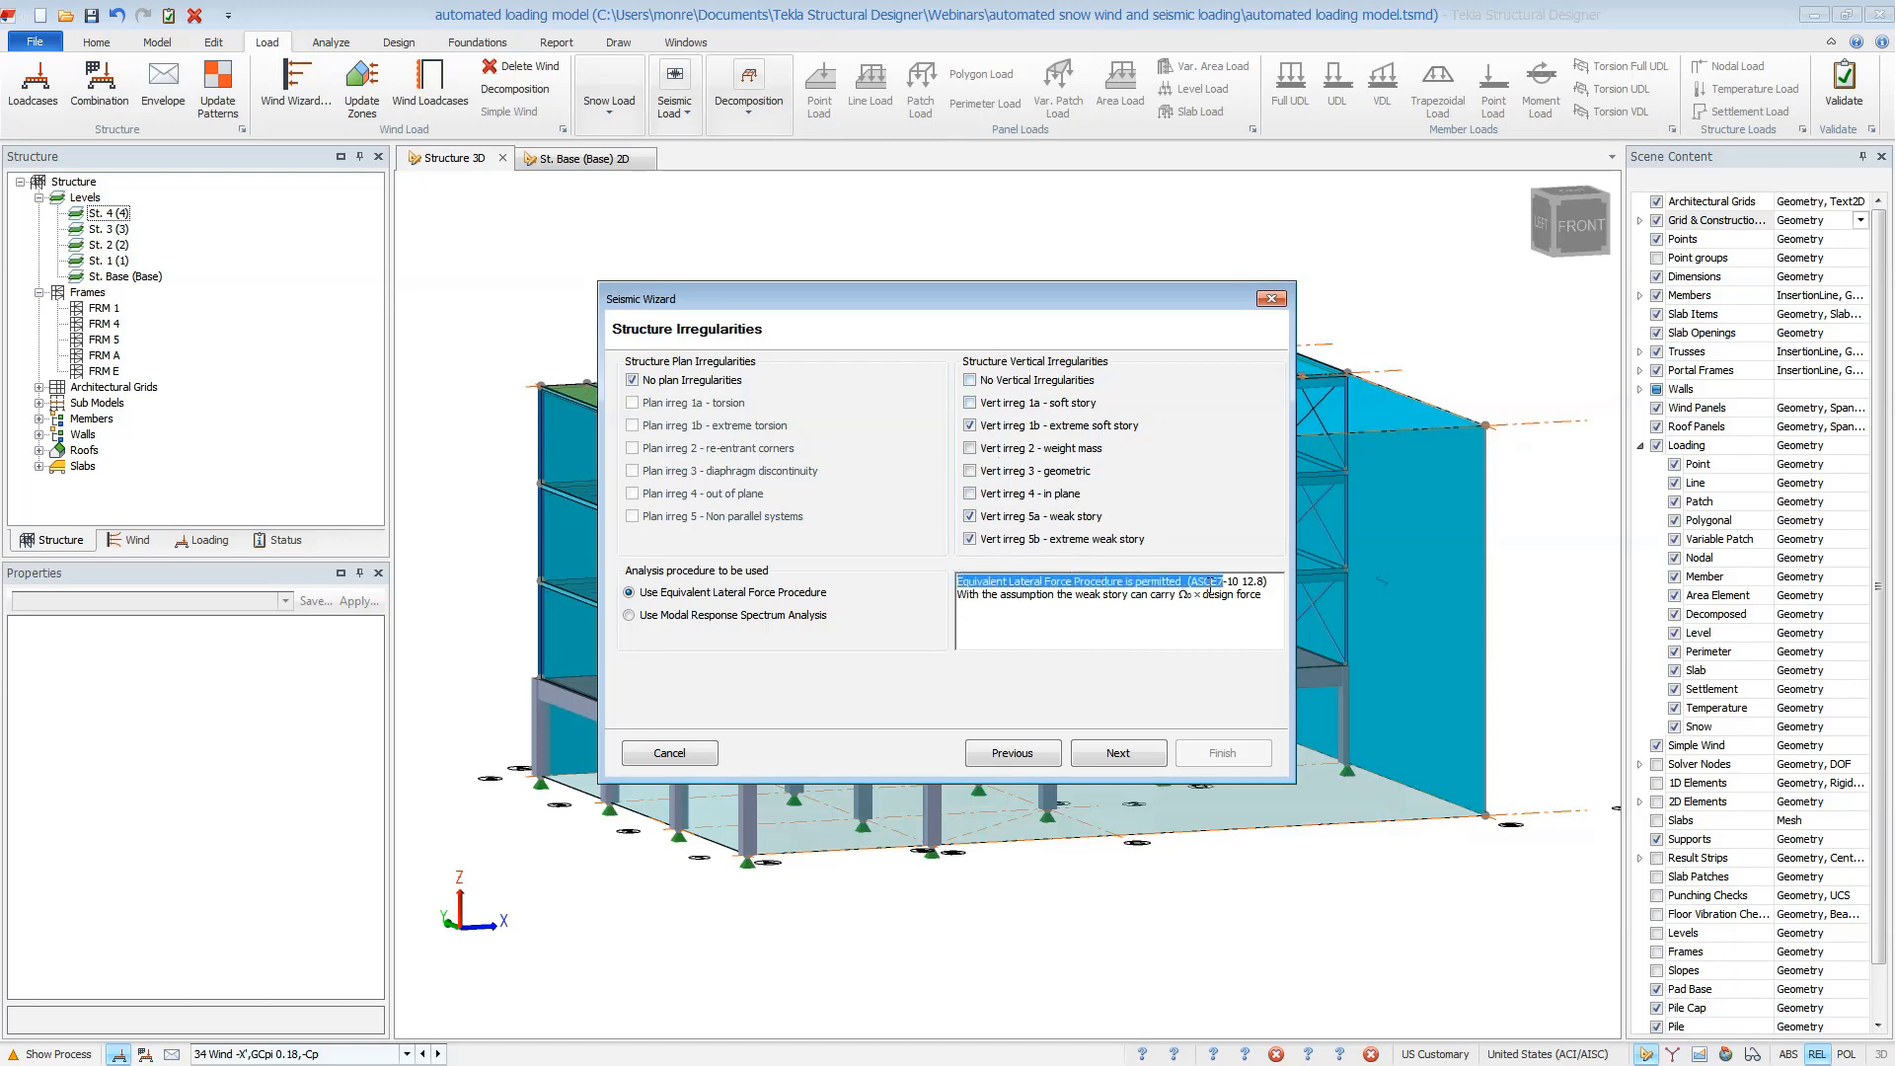
drag(957, 595, 1260, 614)
click(1155, 619)
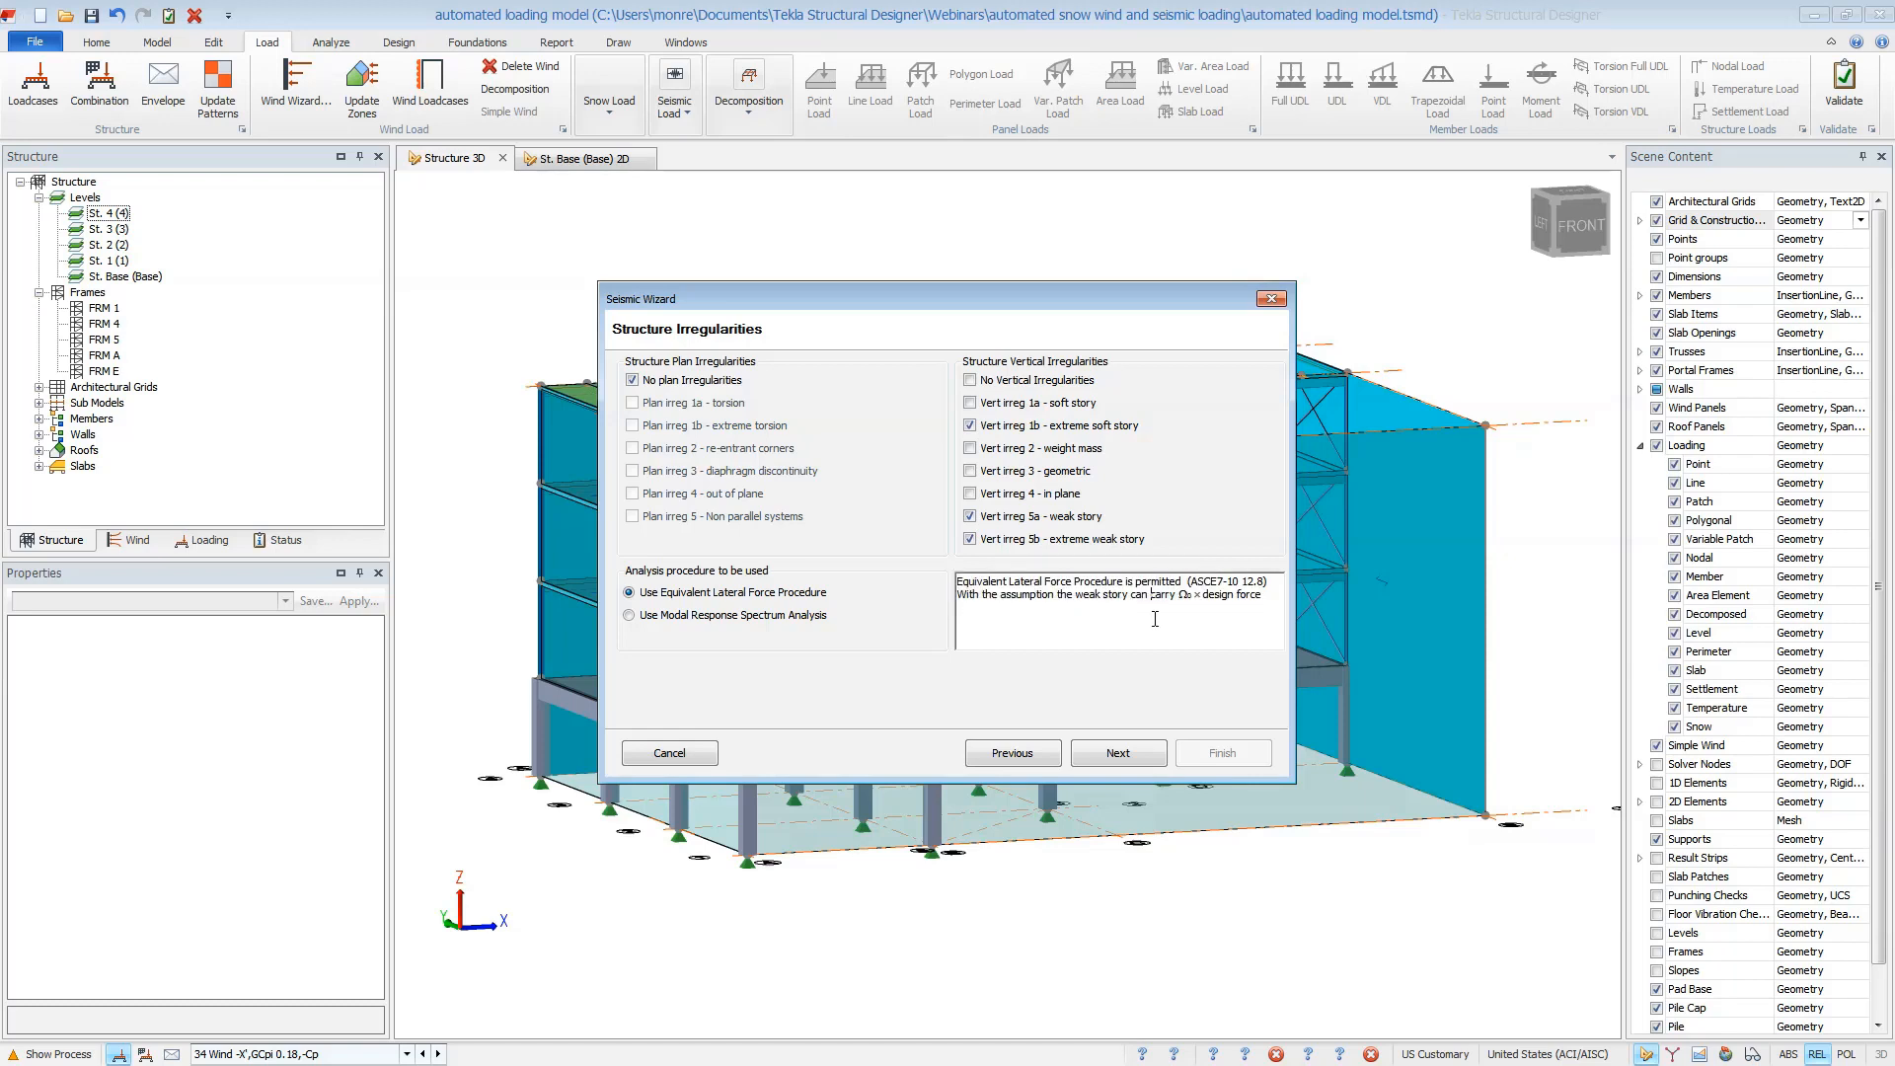
Try plan irregularities 1b extreme torsion, 2 re-entrant corners, 3 diaphragm discontinuity, 4 out of plane and 5 non parallel systems
click(631, 380)
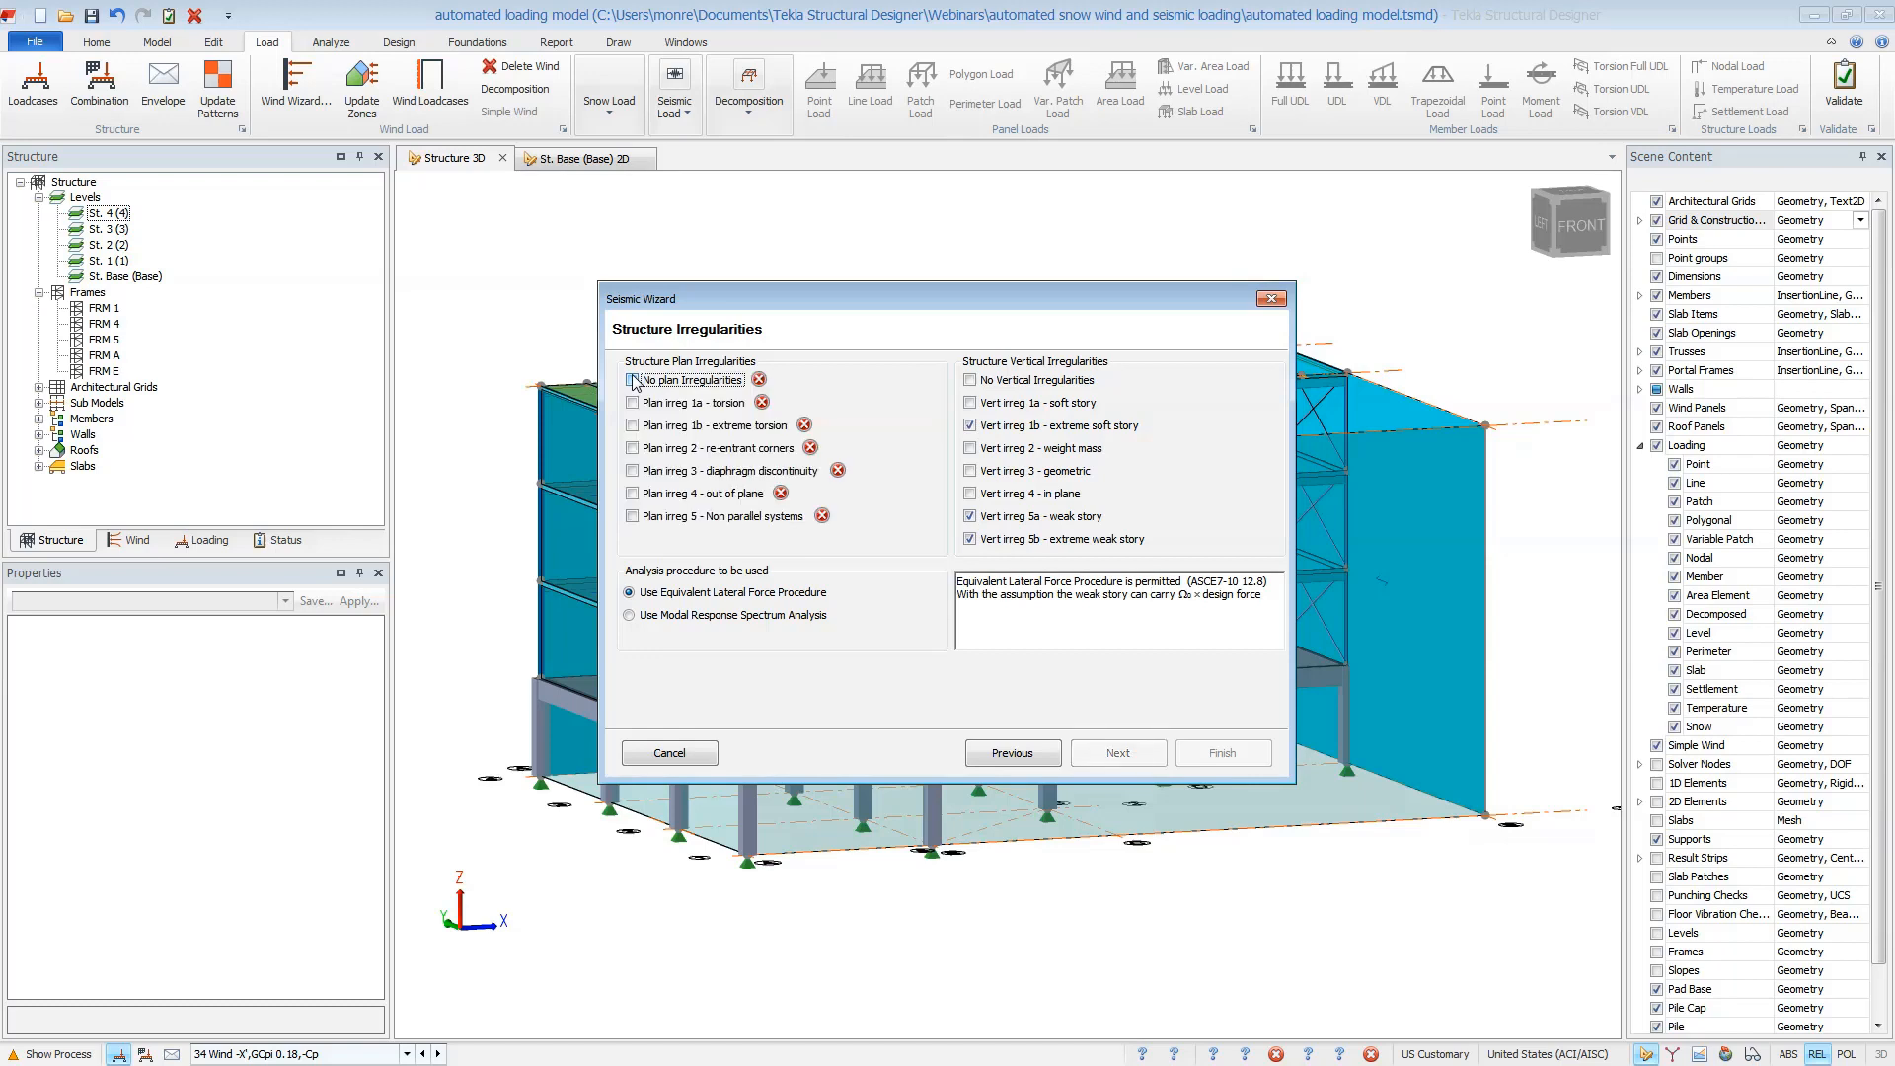
click(633, 425)
click(632, 516)
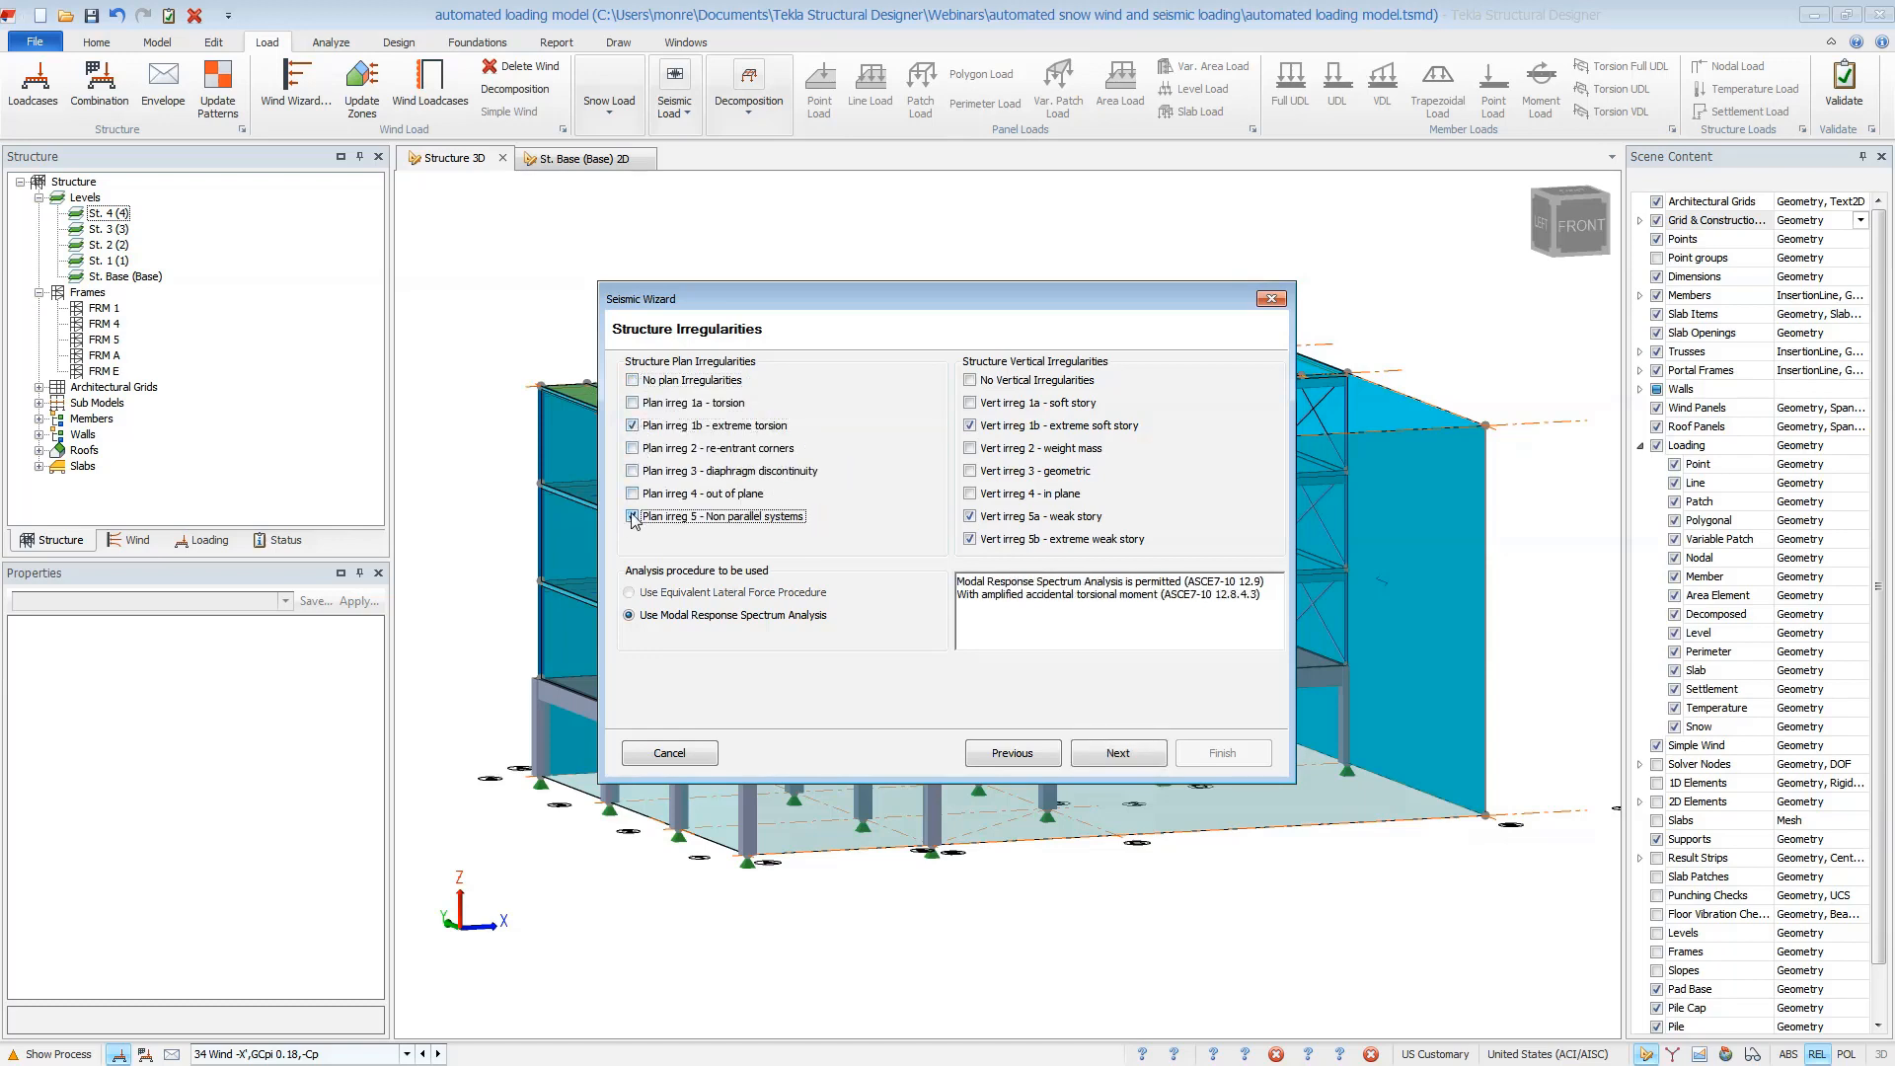
click(632, 494)
click(632, 471)
click(633, 448)
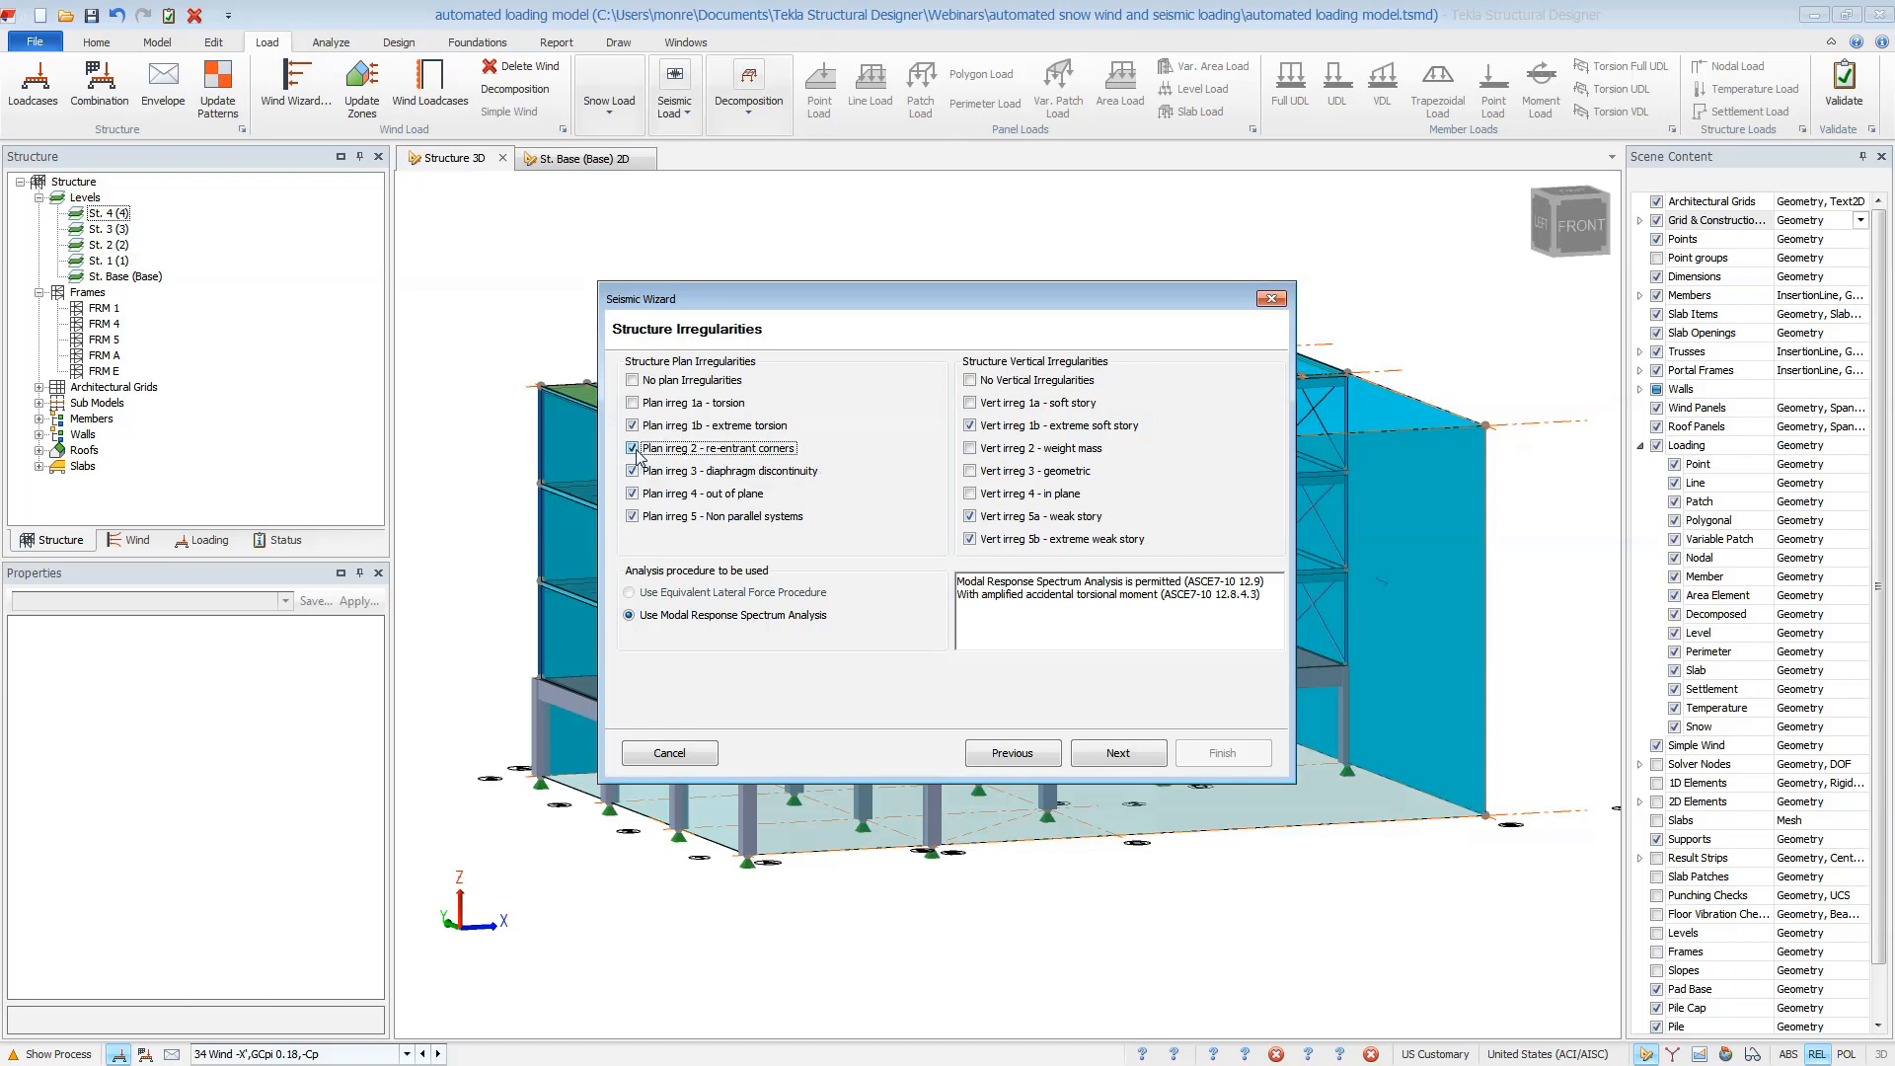
Add vertical irregularities 1a soft story, 2 weight mass, 3 geometric and 4 in plane, and read the permitted analysis procedure
click(970, 494)
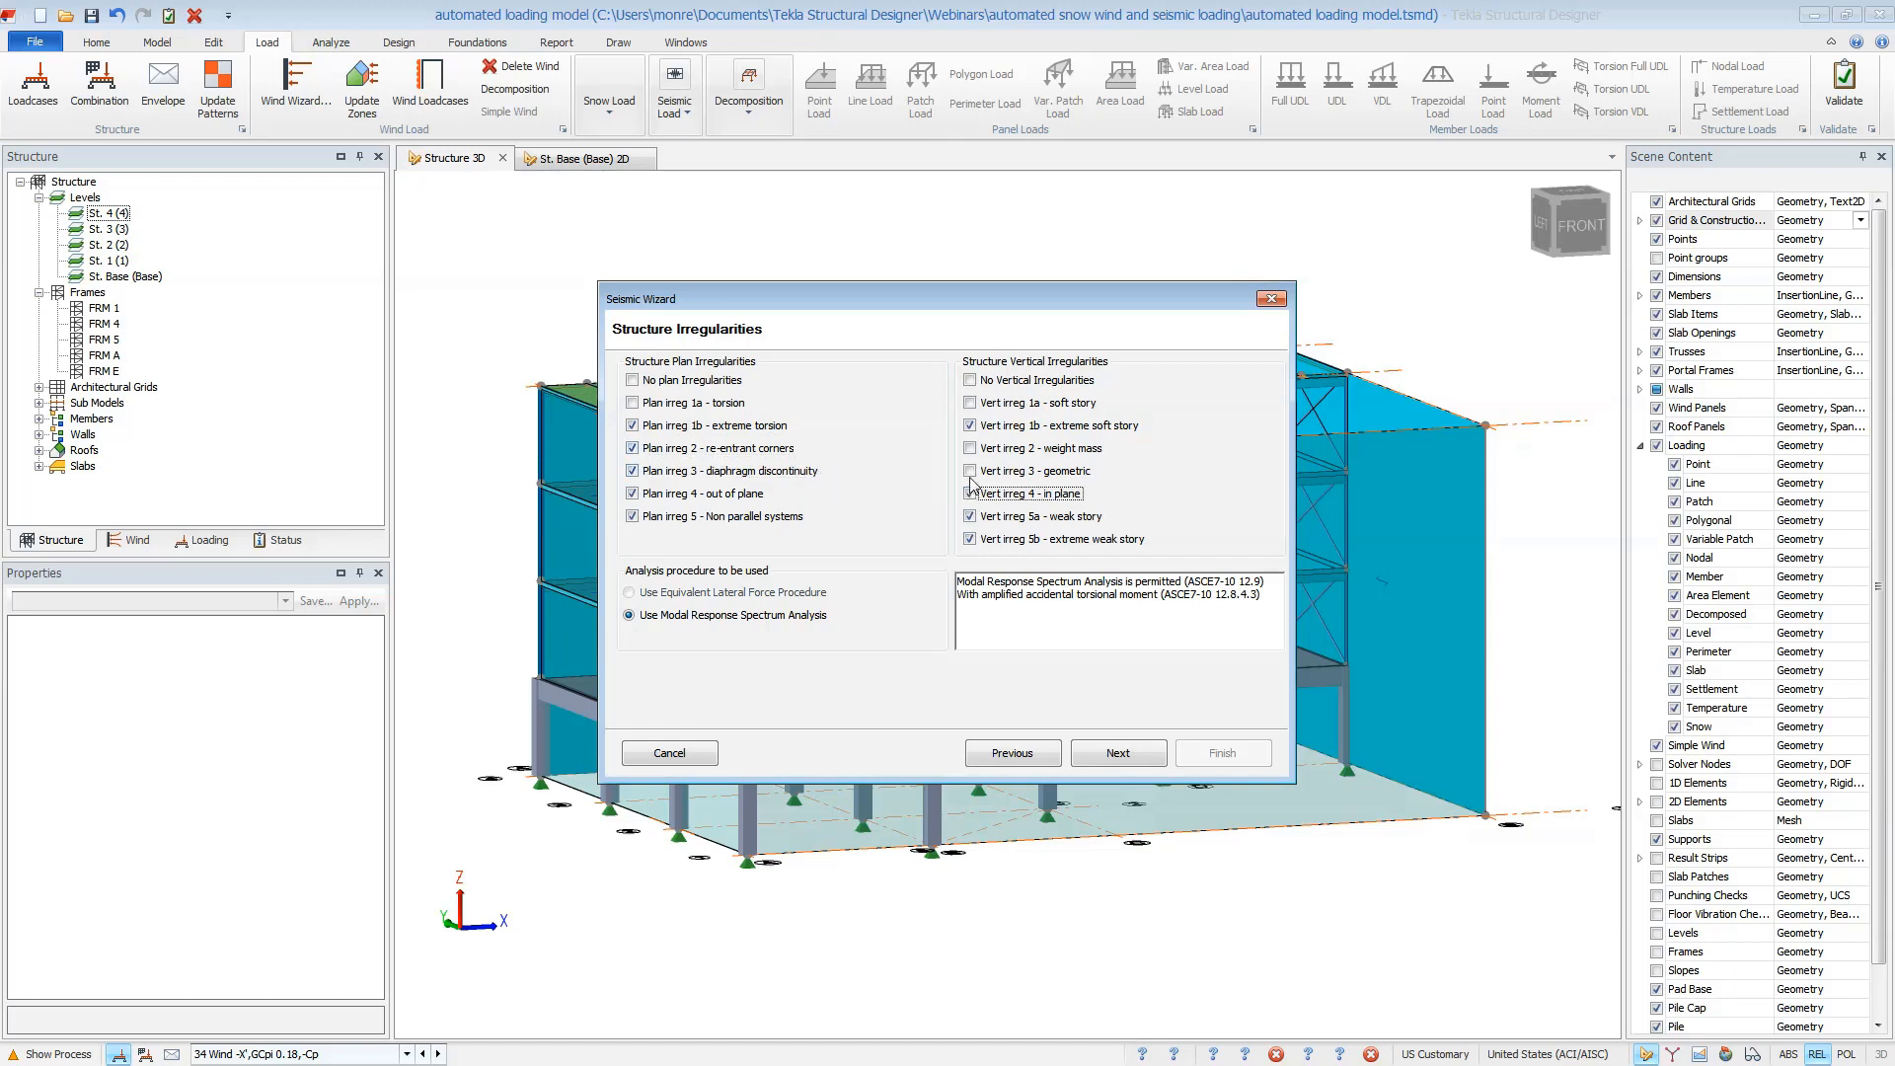
click(970, 471)
click(975, 449)
click(970, 402)
drag(977, 582, 1250, 582)
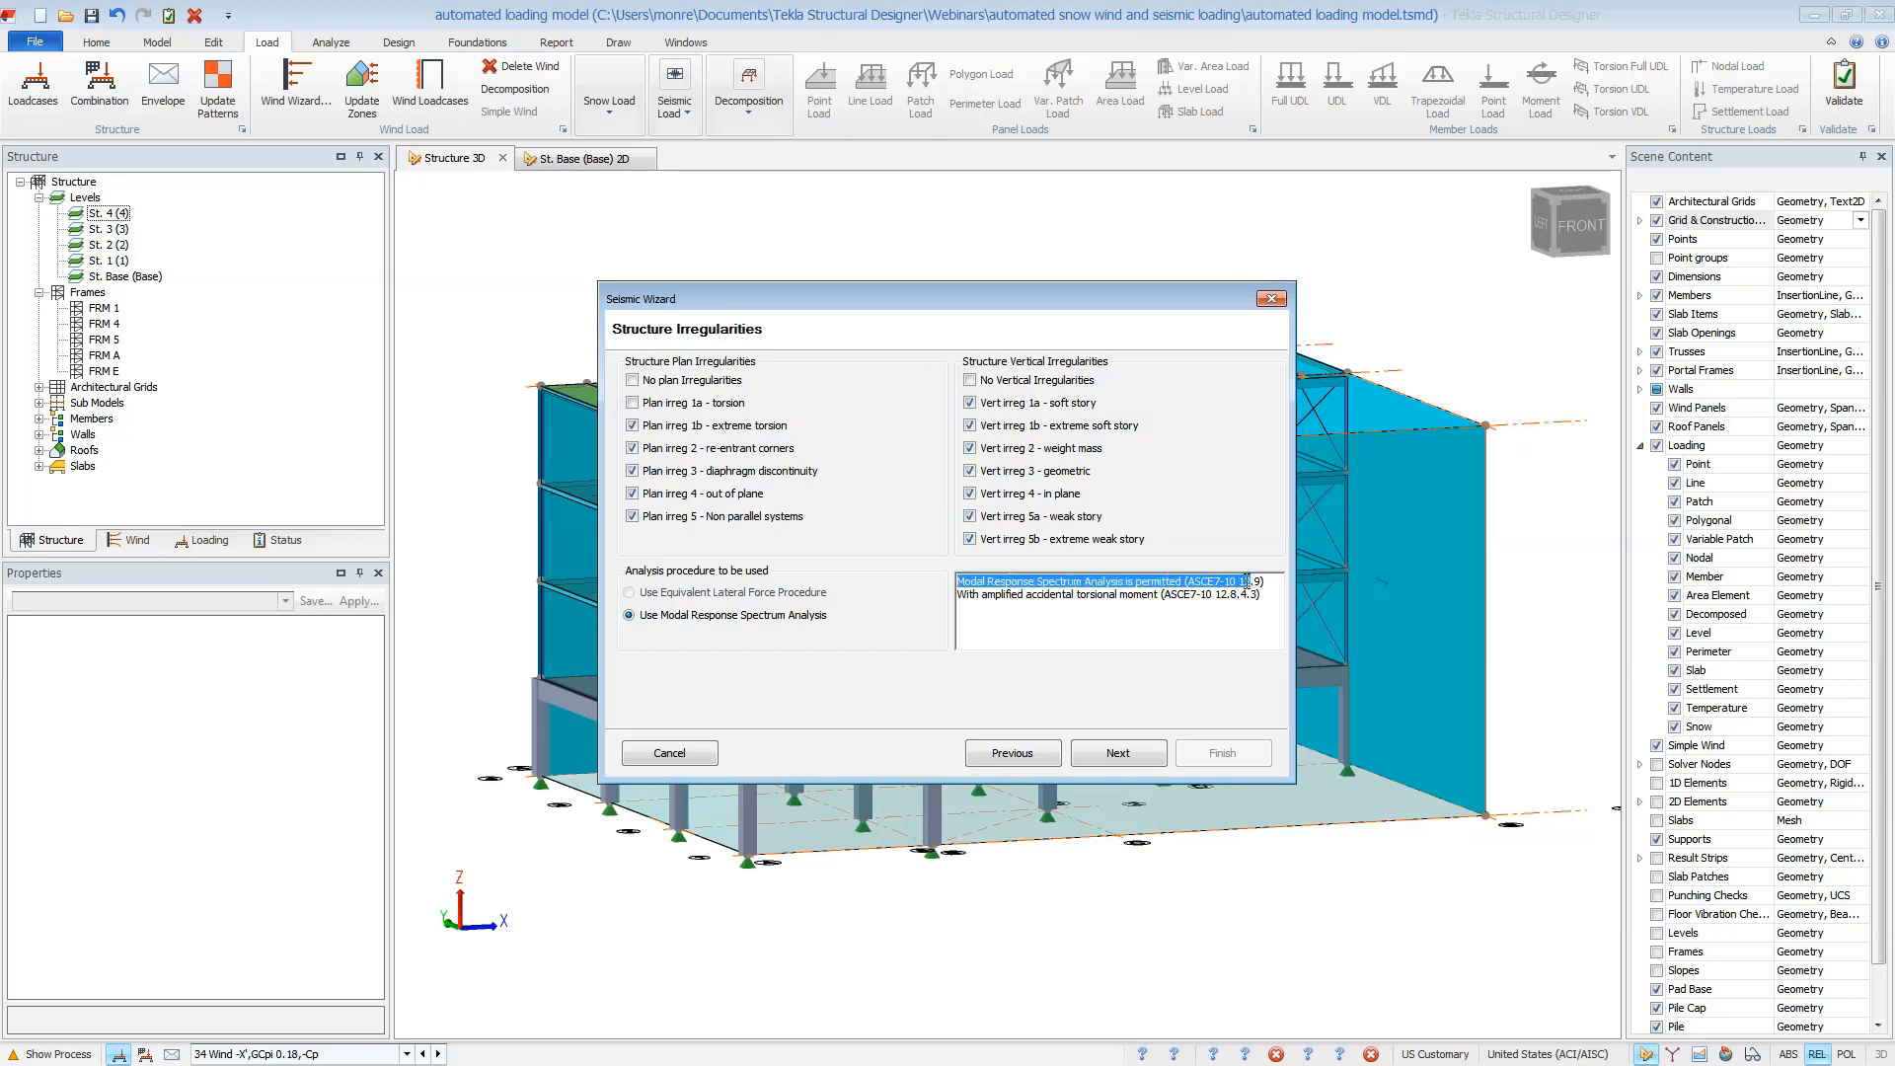
click(1249, 581)
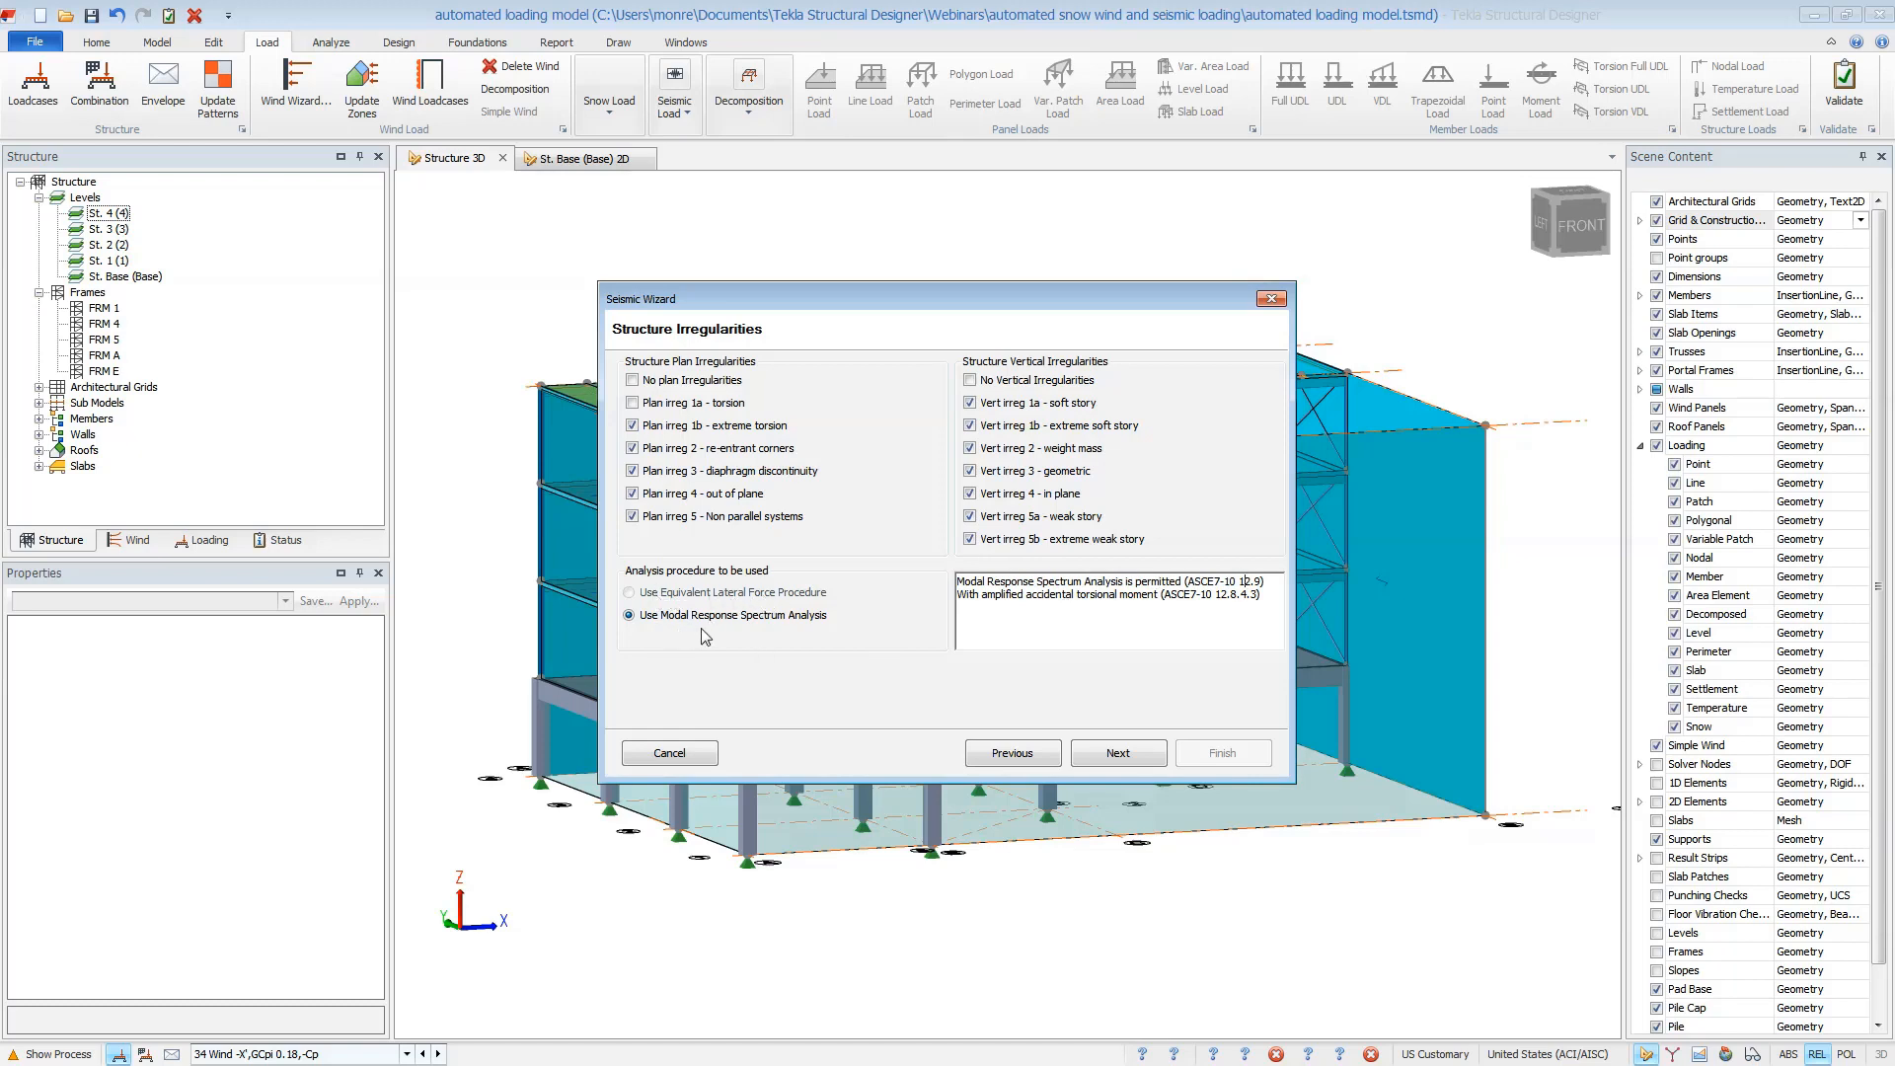
Specify no plan or vertical irregularities, choose the Equivalent Lateral Force Procedure, and continue to the fundamental period settings
click(971, 380)
click(633, 381)
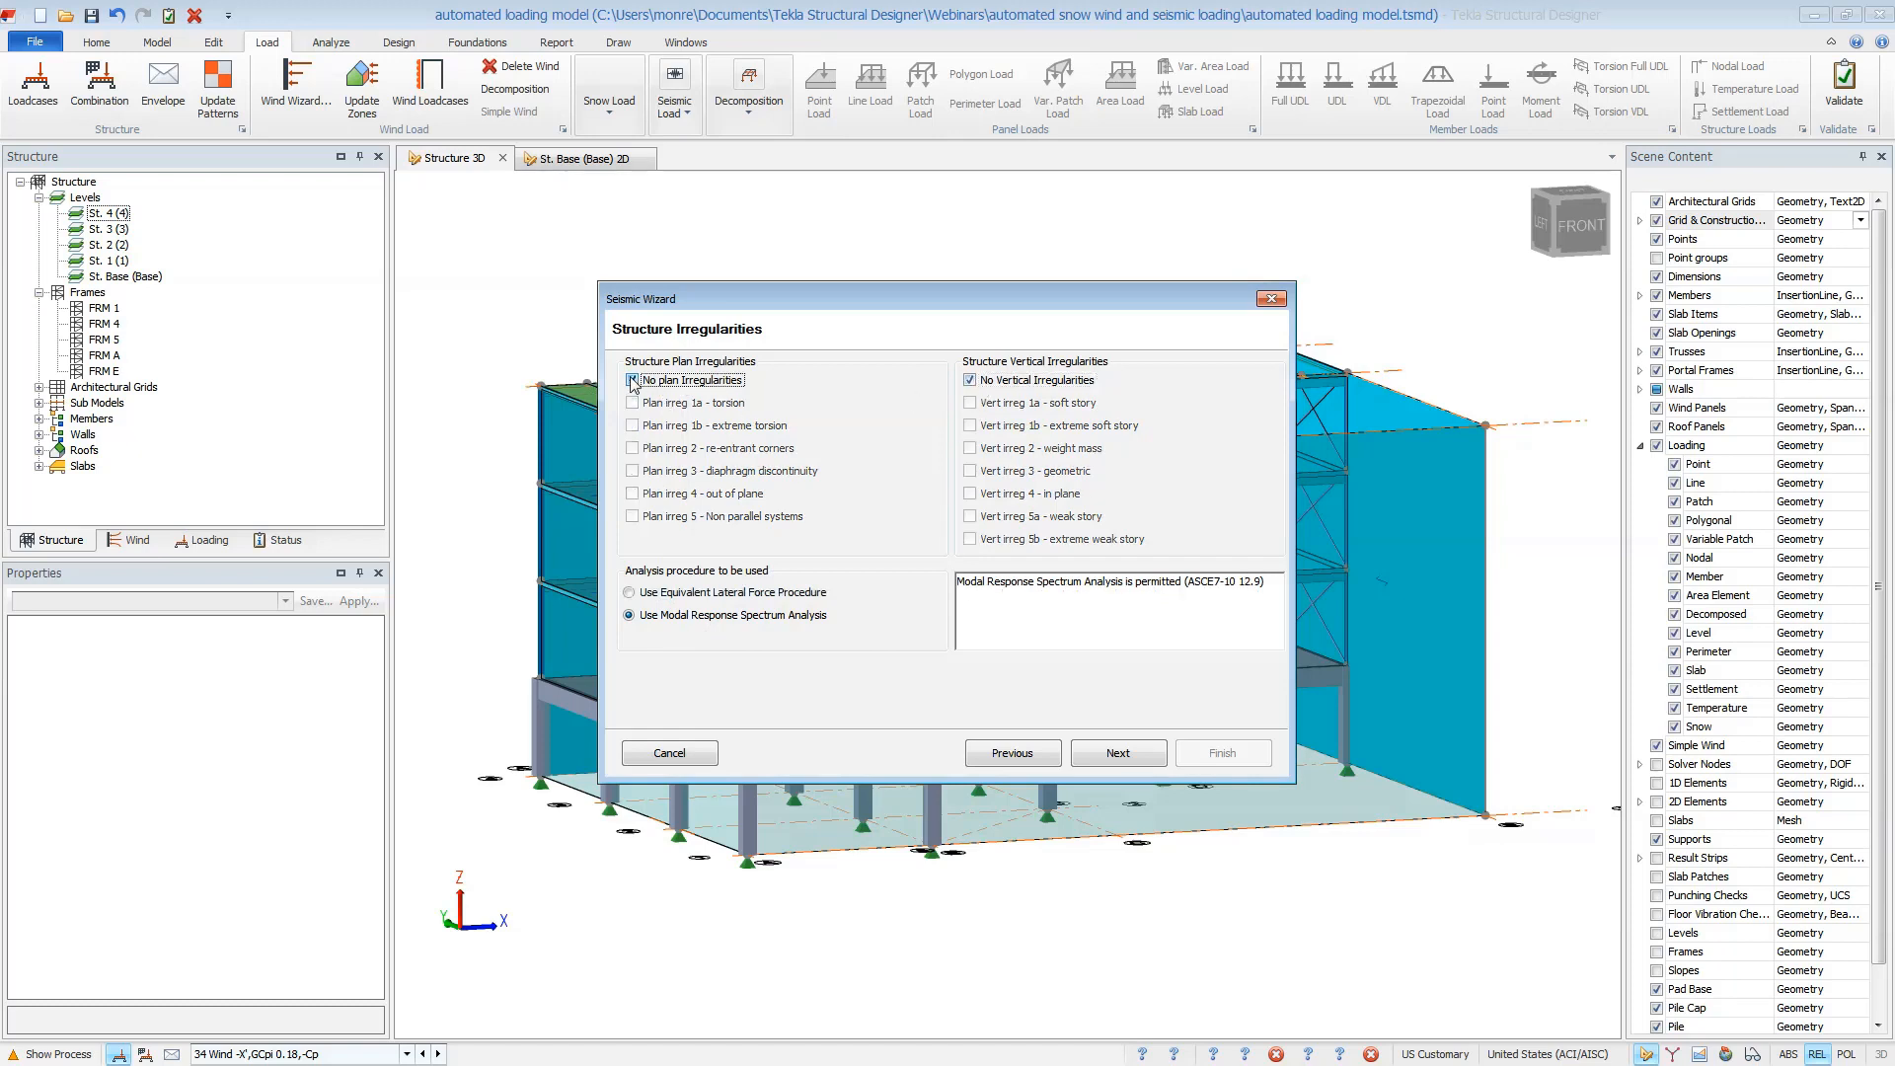
click(675, 593)
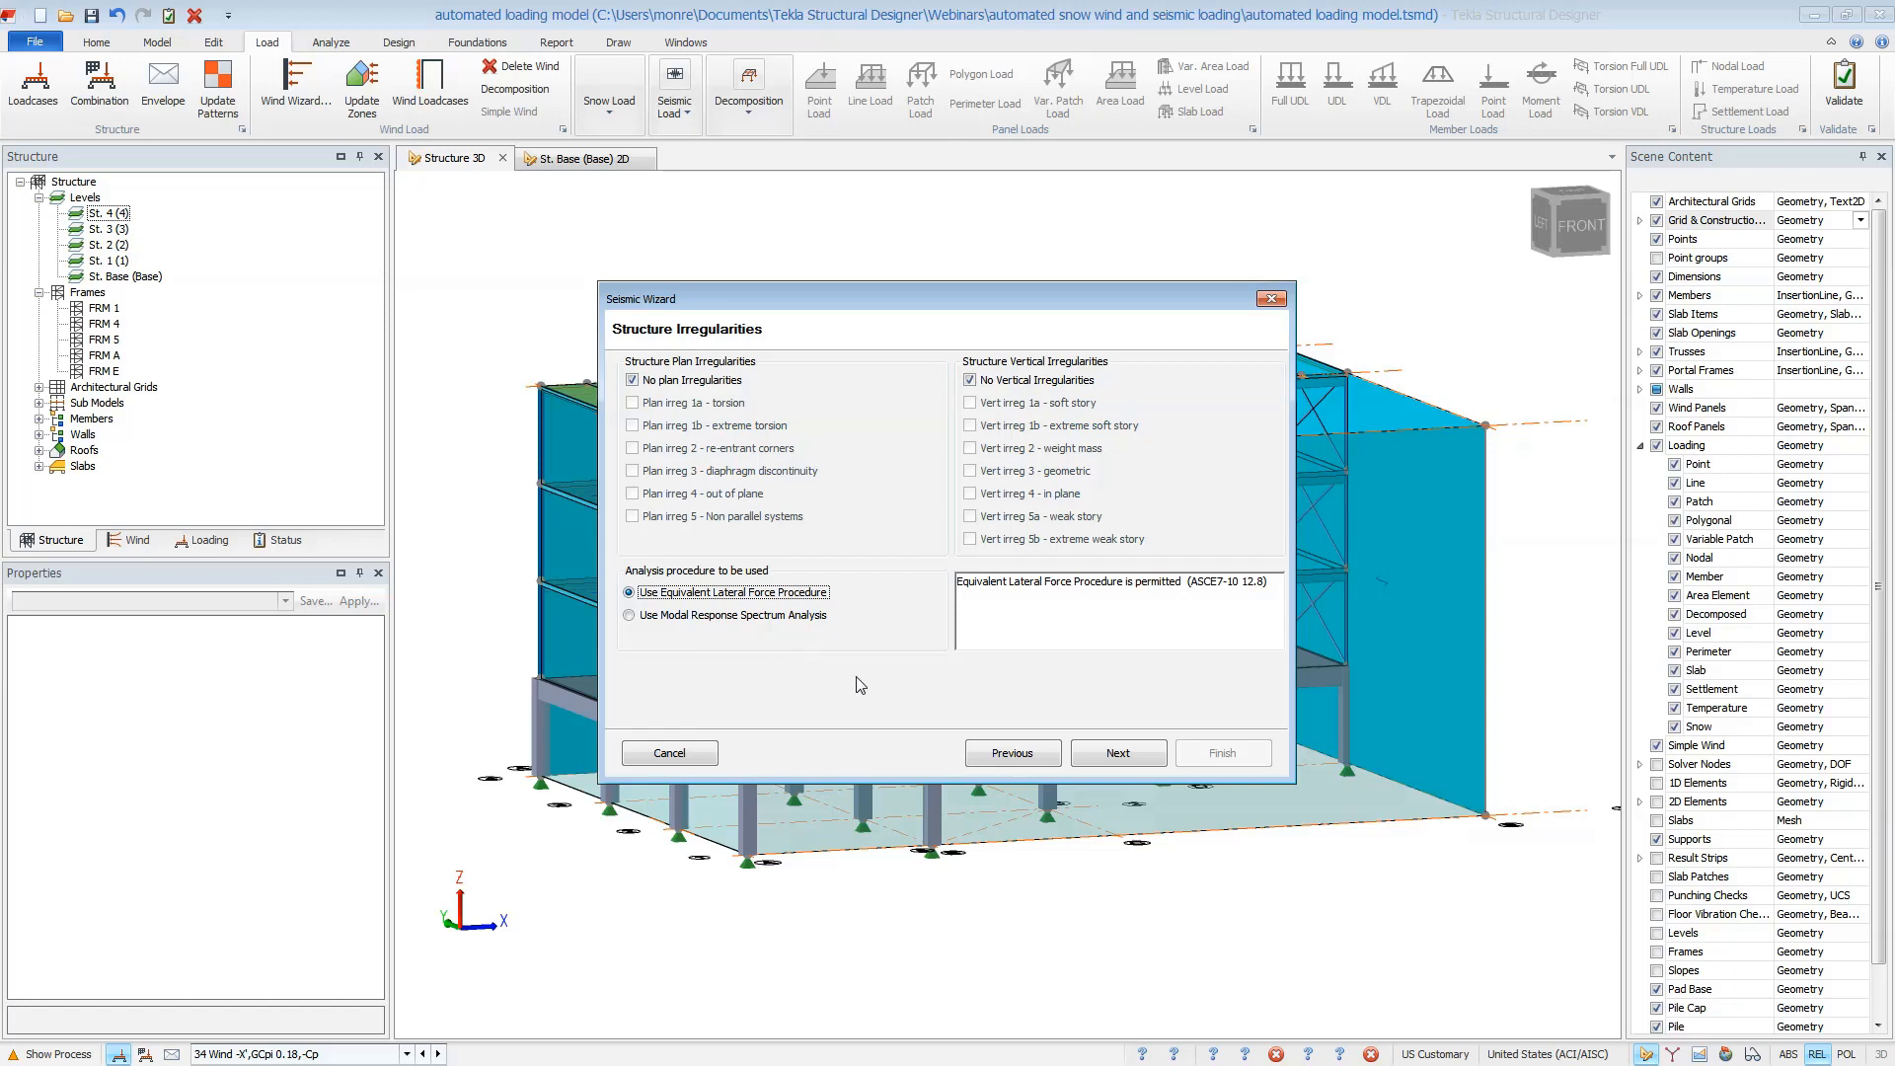
click(1138, 758)
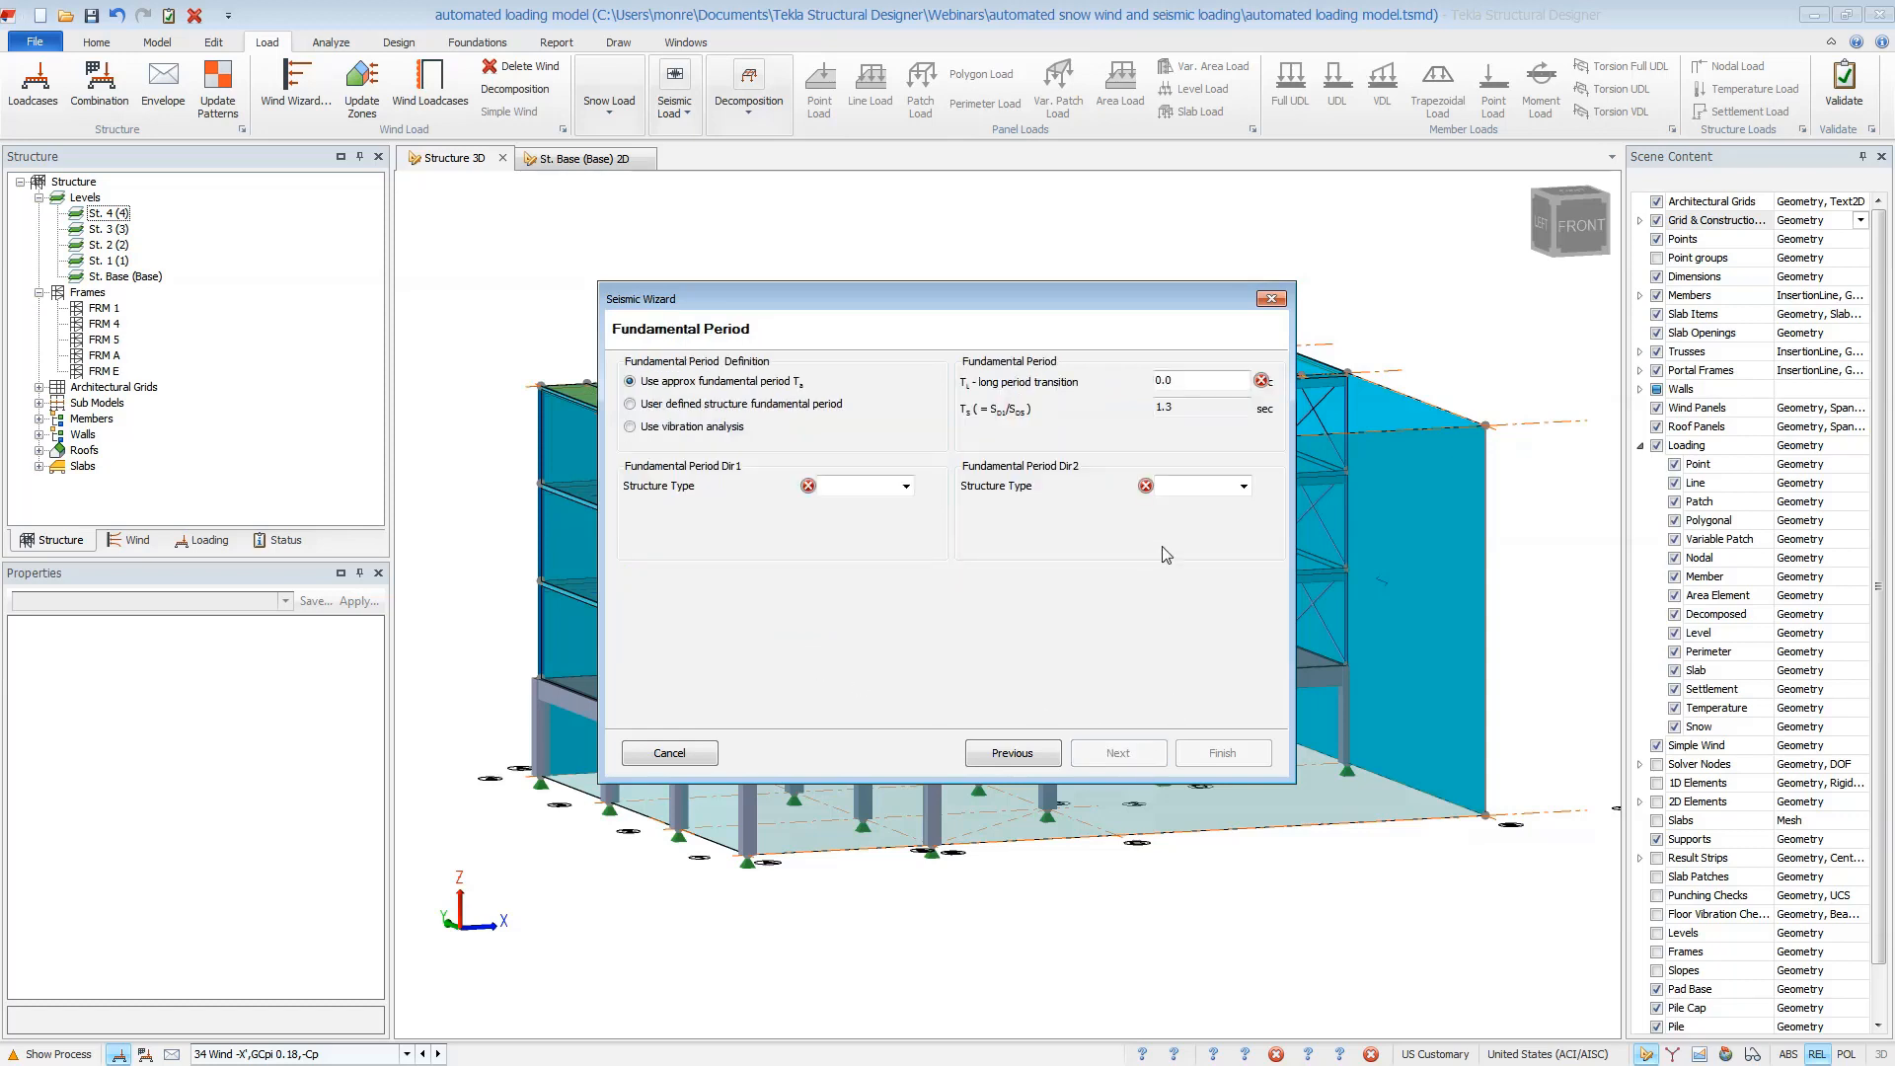
Set the long period transition to 12 sec and the structure type to All other structural systems in both directions, and continue to the force resisting system
double_click(1201, 376)
text(12)
click(906, 487)
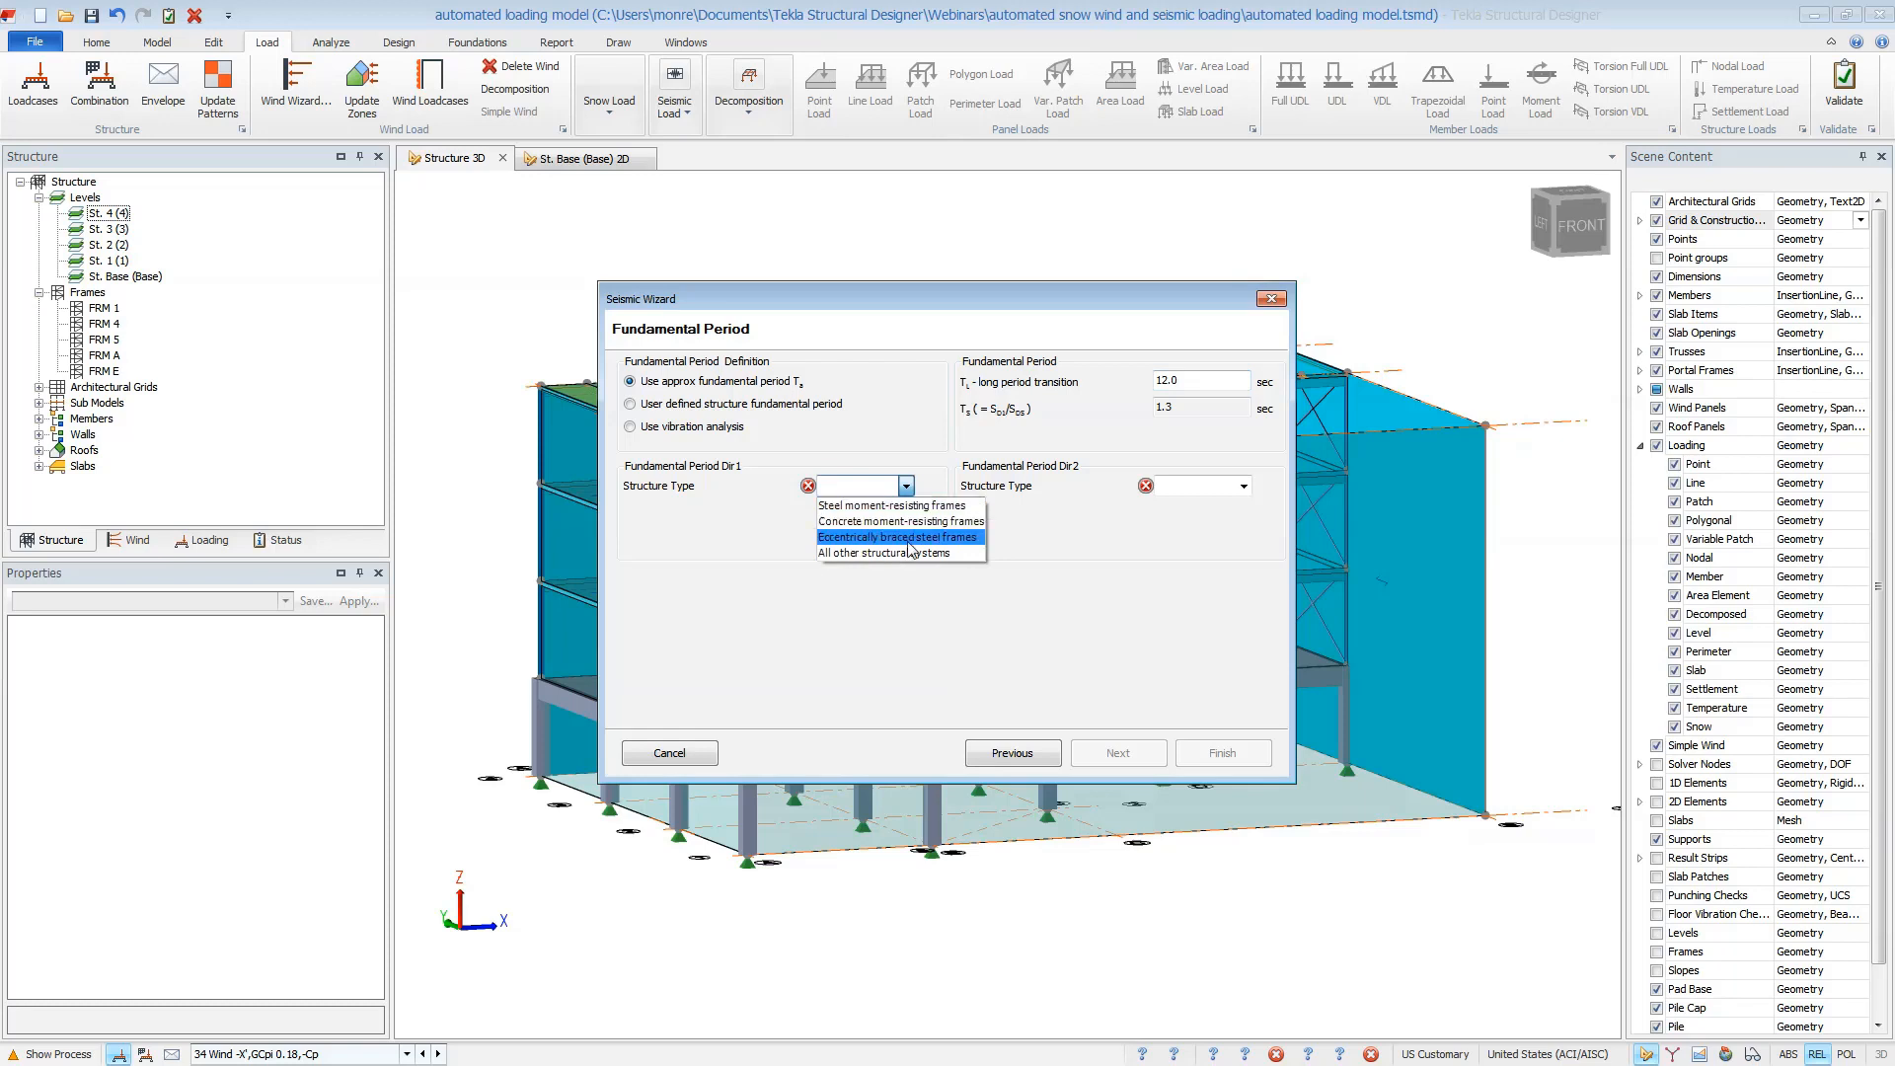
click(883, 553)
click(1224, 488)
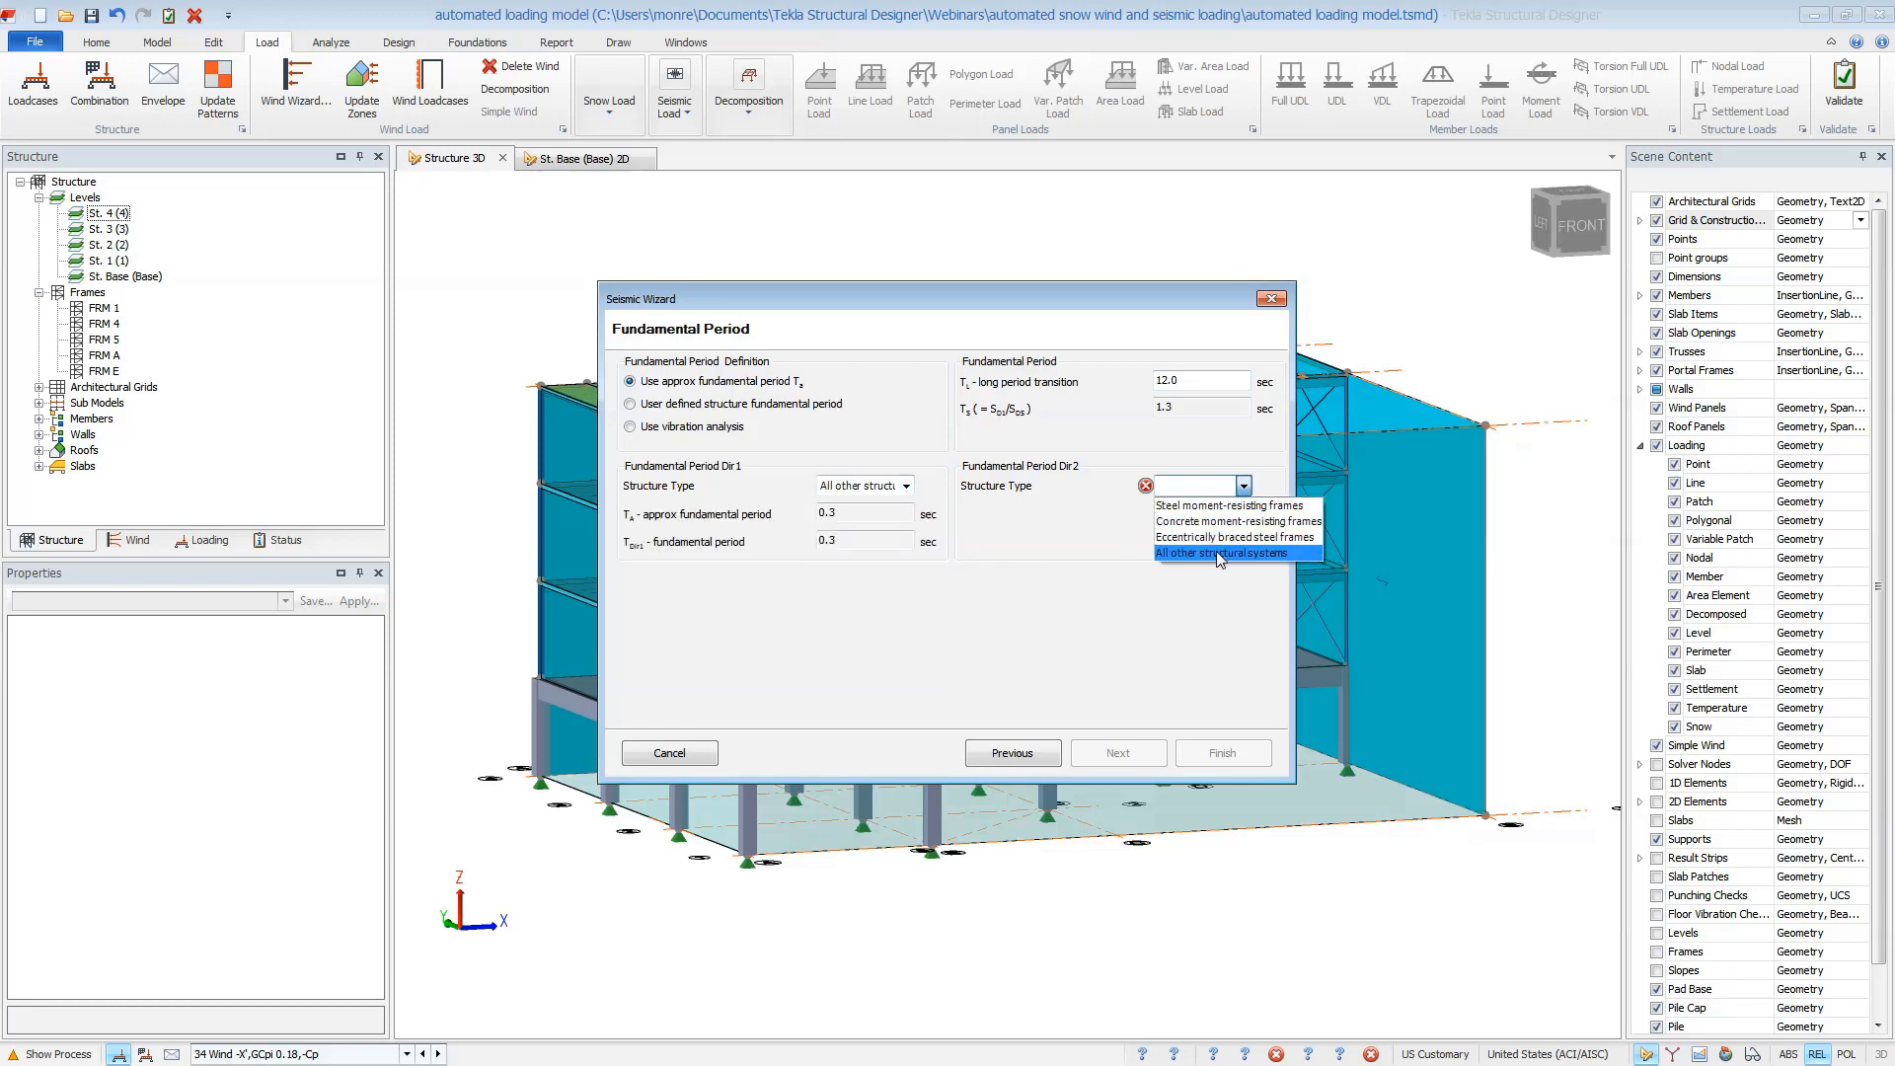
click(1218, 553)
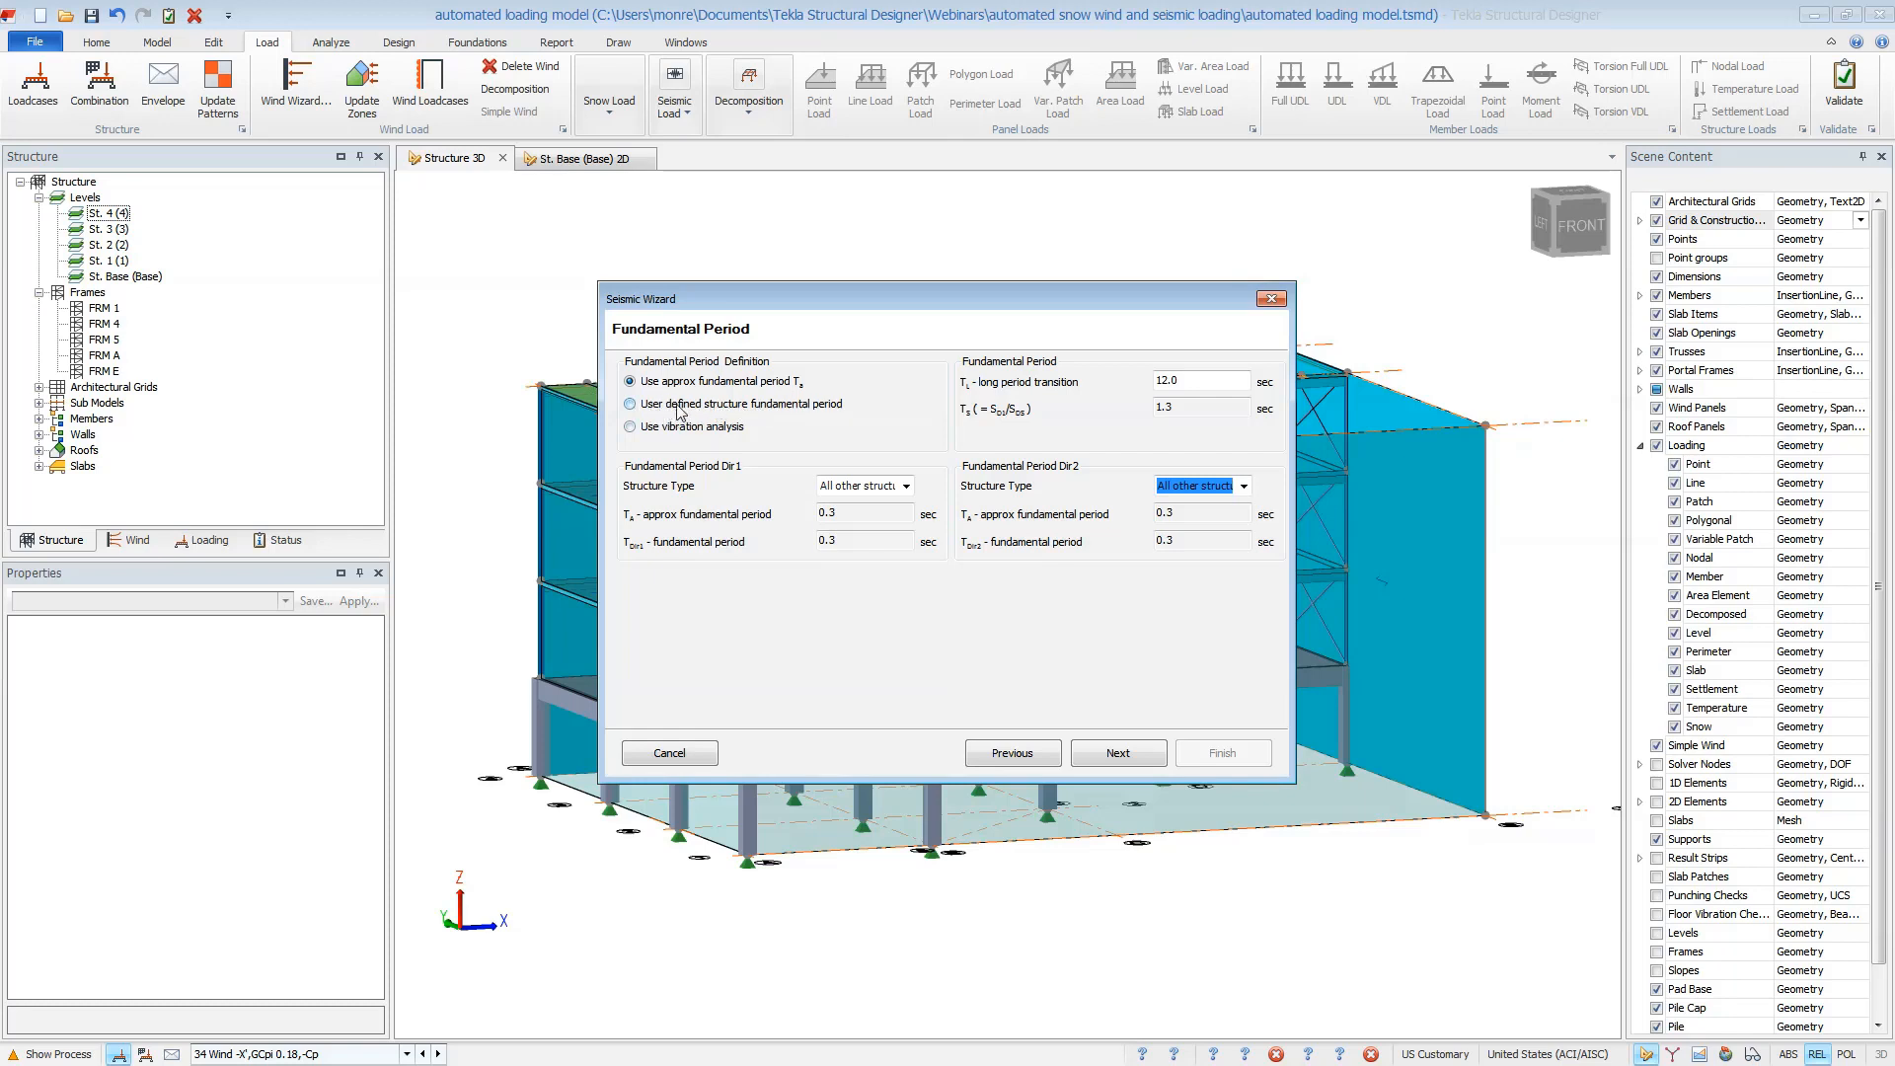
click(1122, 758)
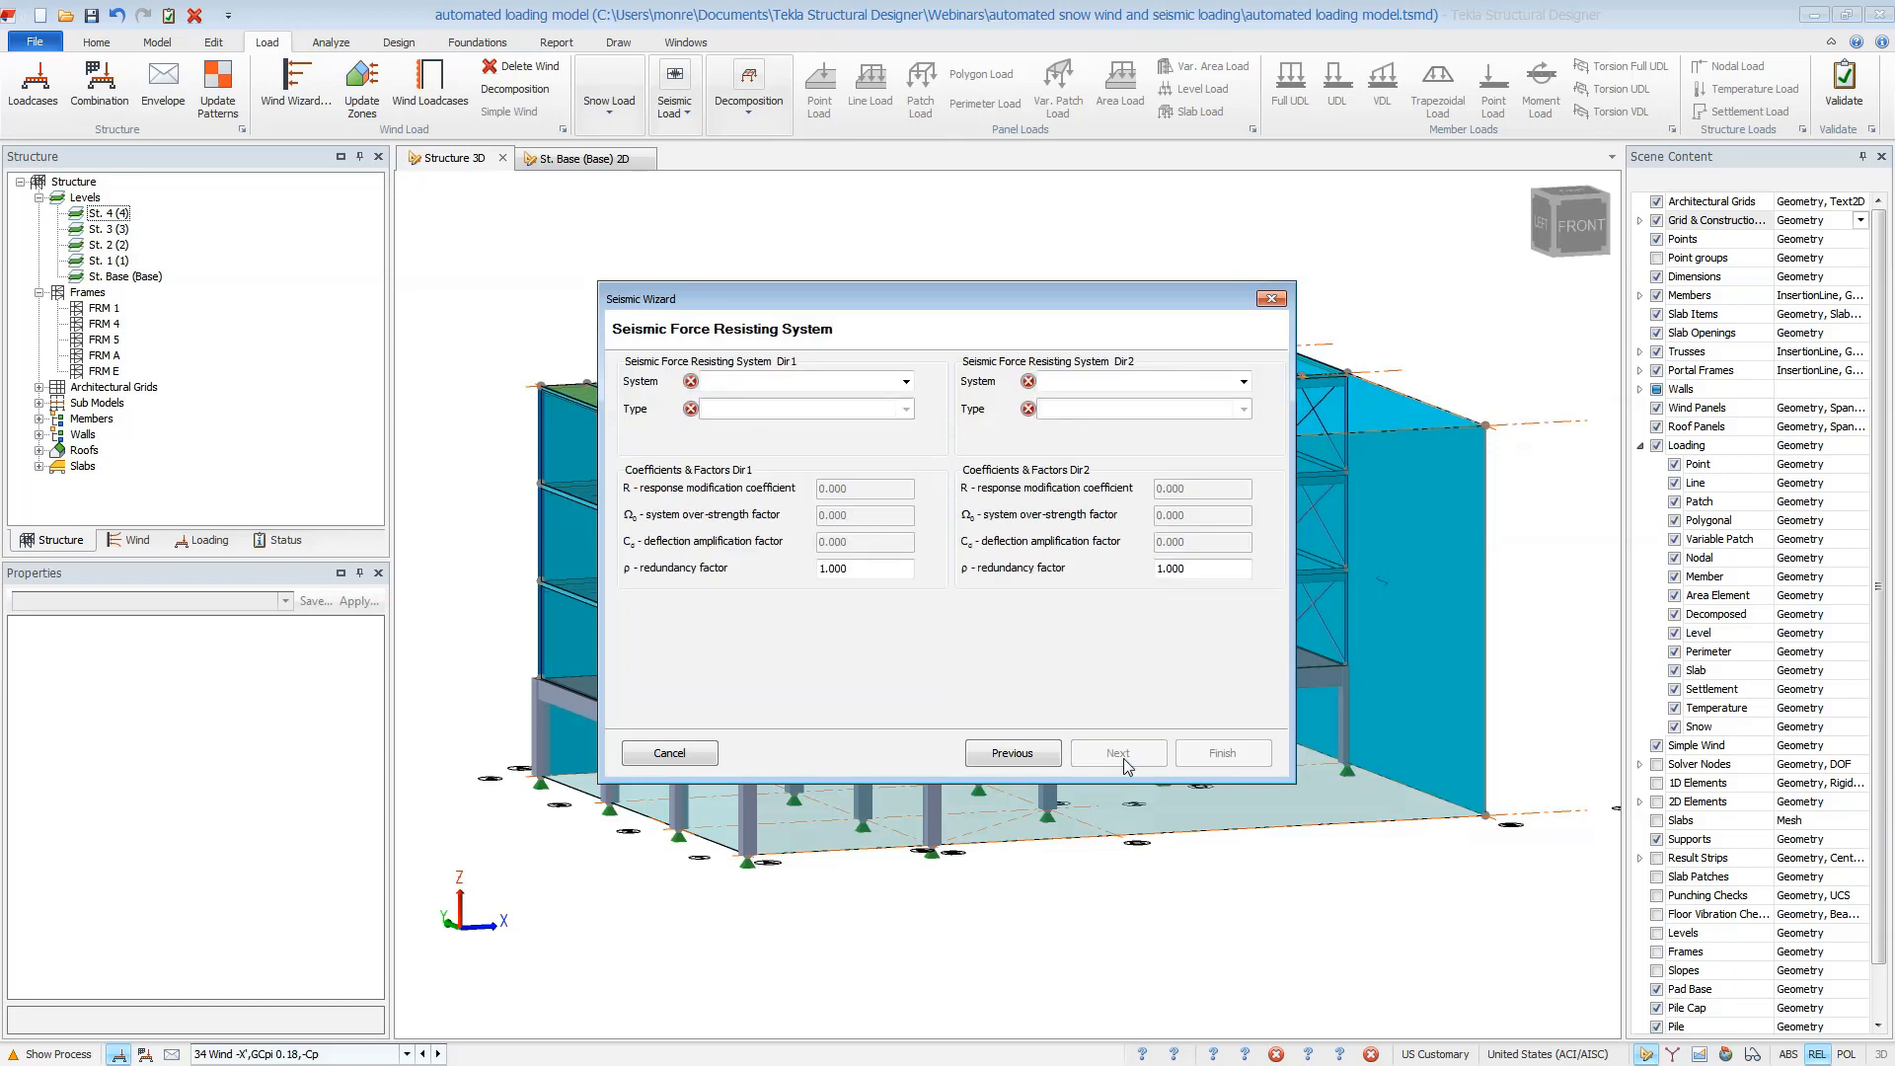
Define the Dir1 seismic force resisting system as C. Moment-Resisting Frame Systems, type 1. Special steel moment frames
click(904, 382)
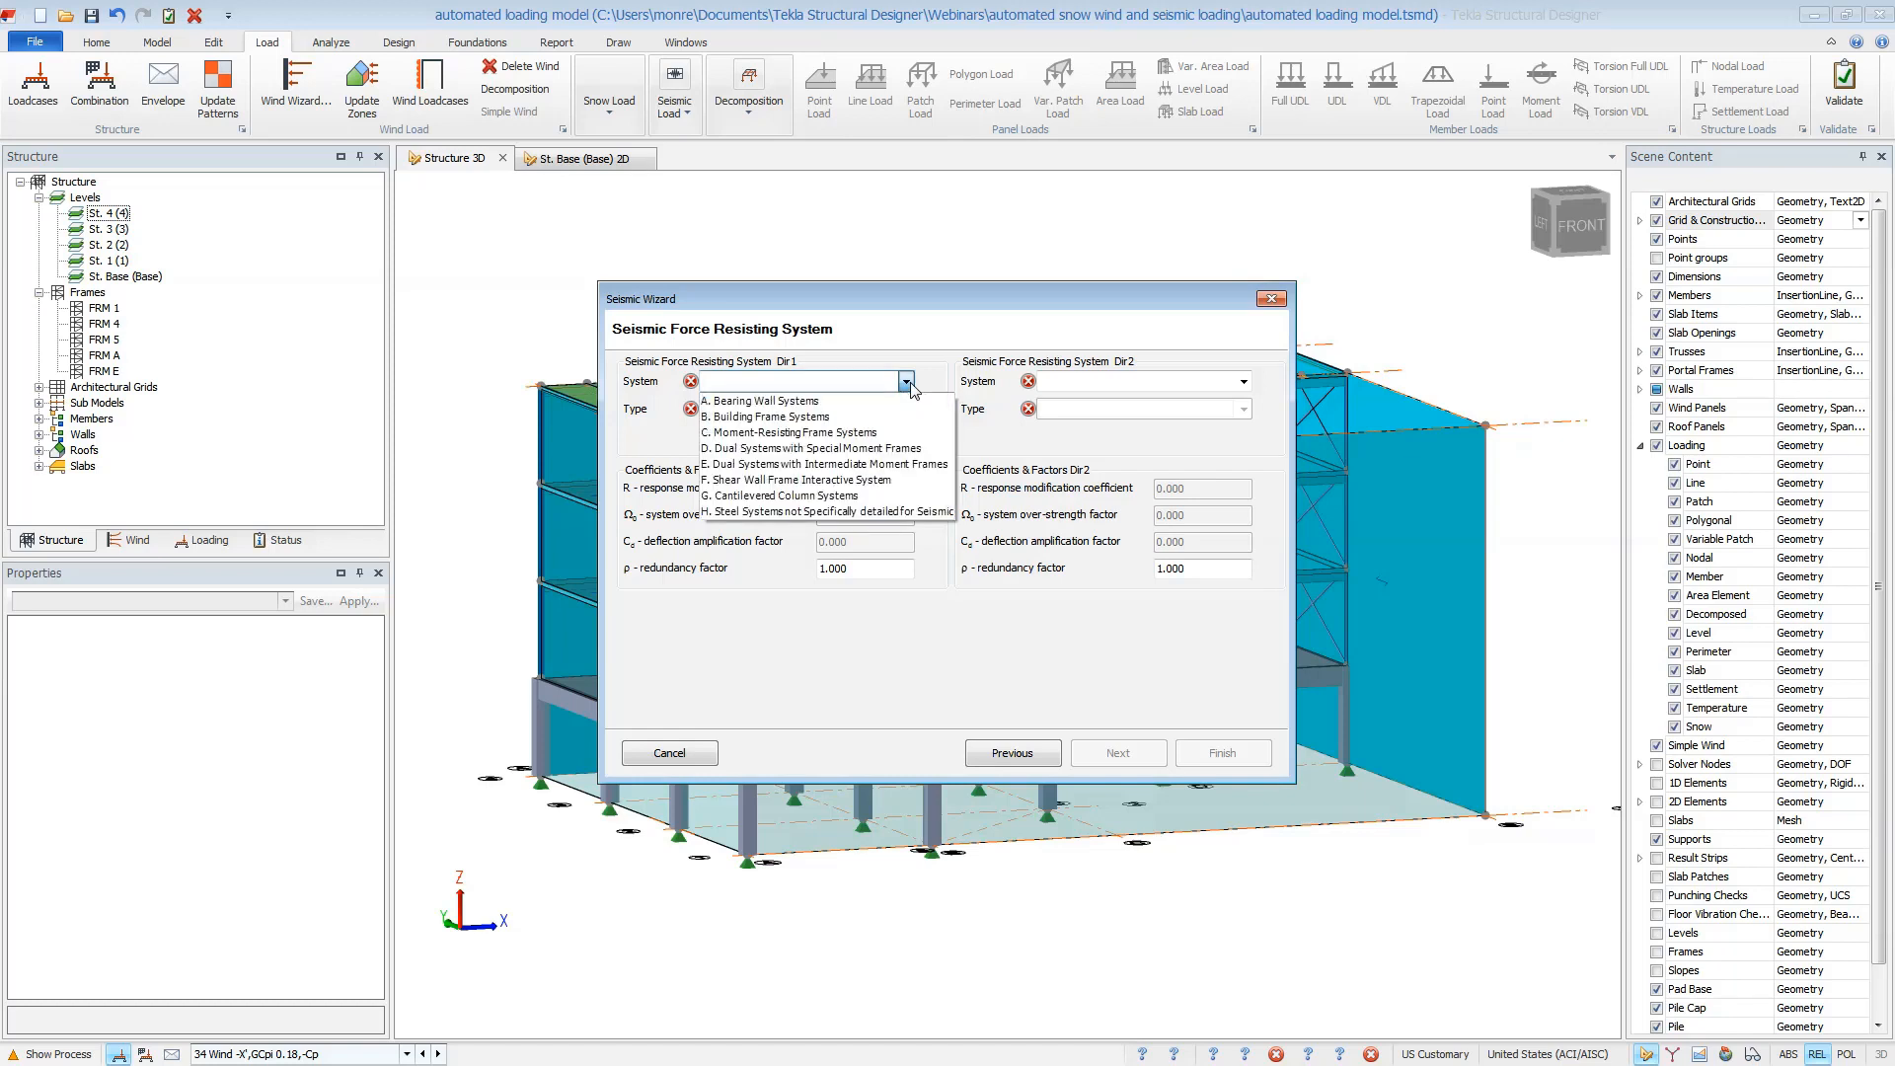
click(888, 432)
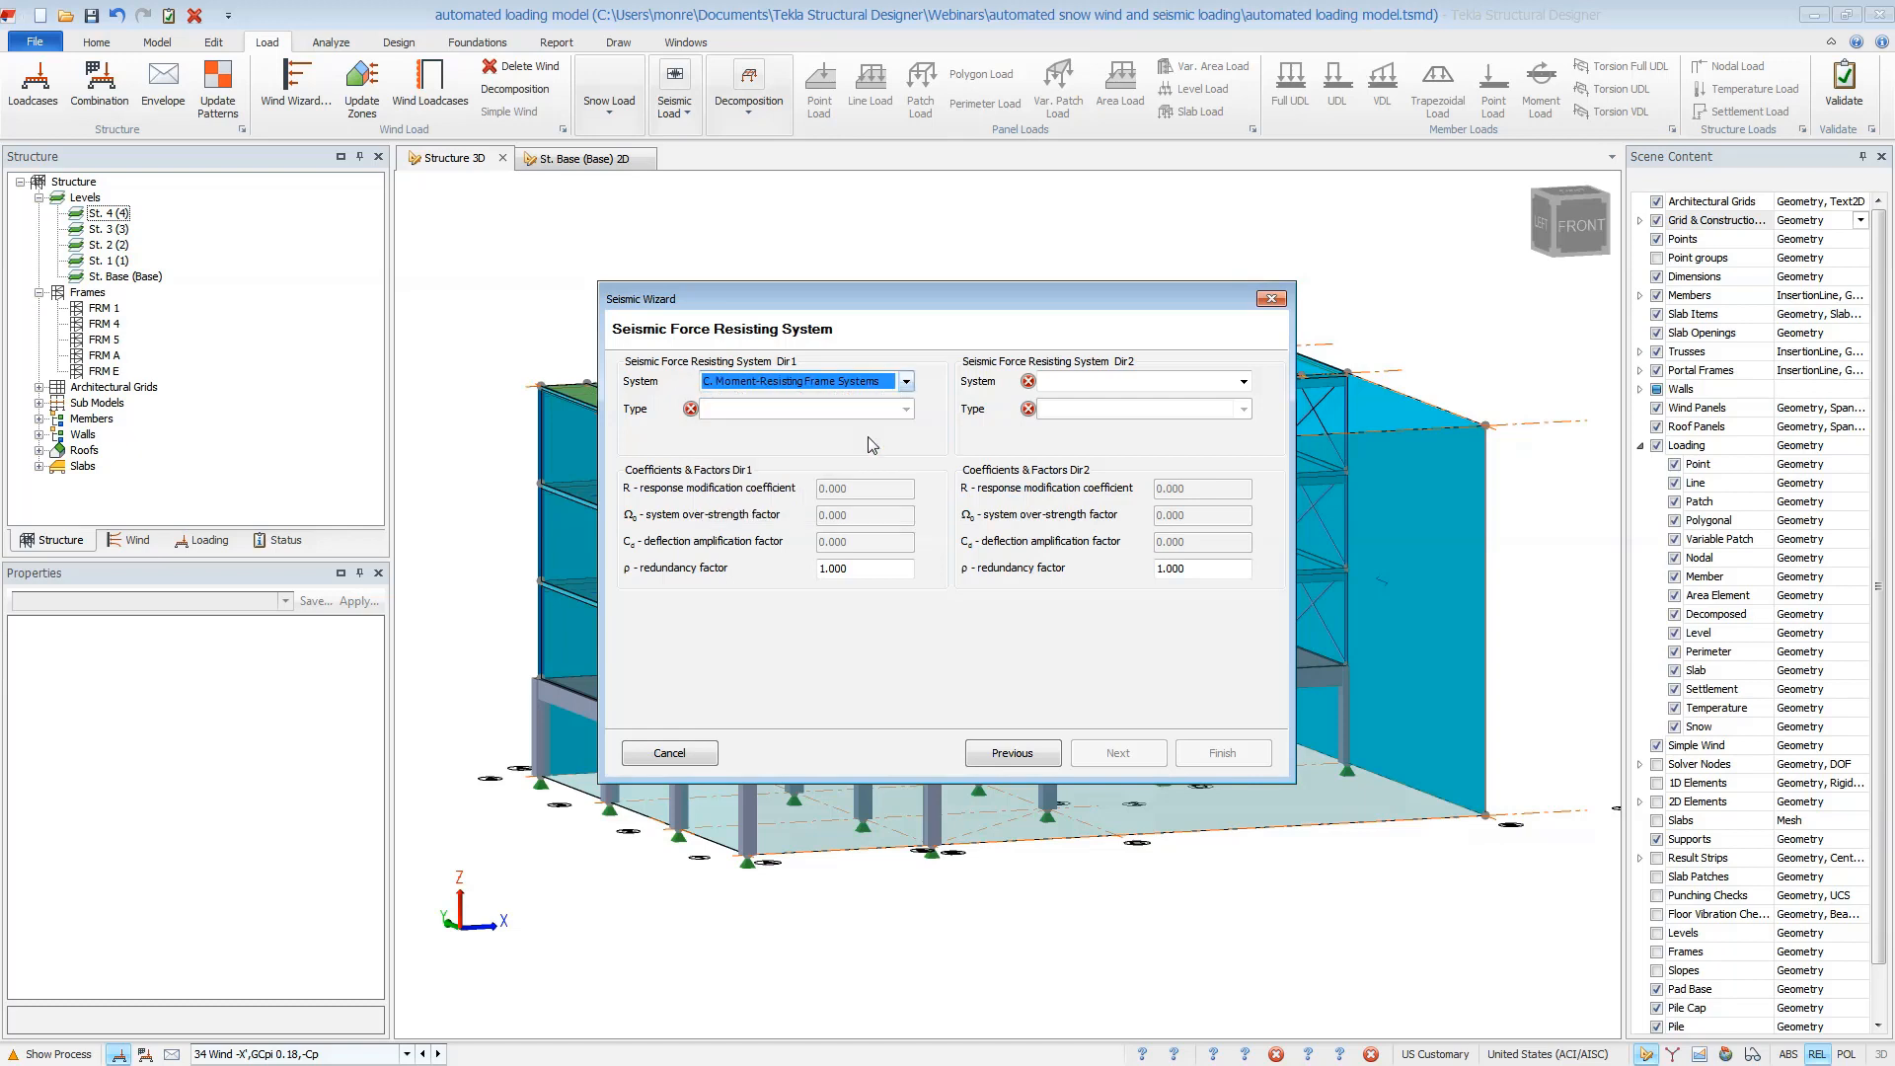
click(905, 409)
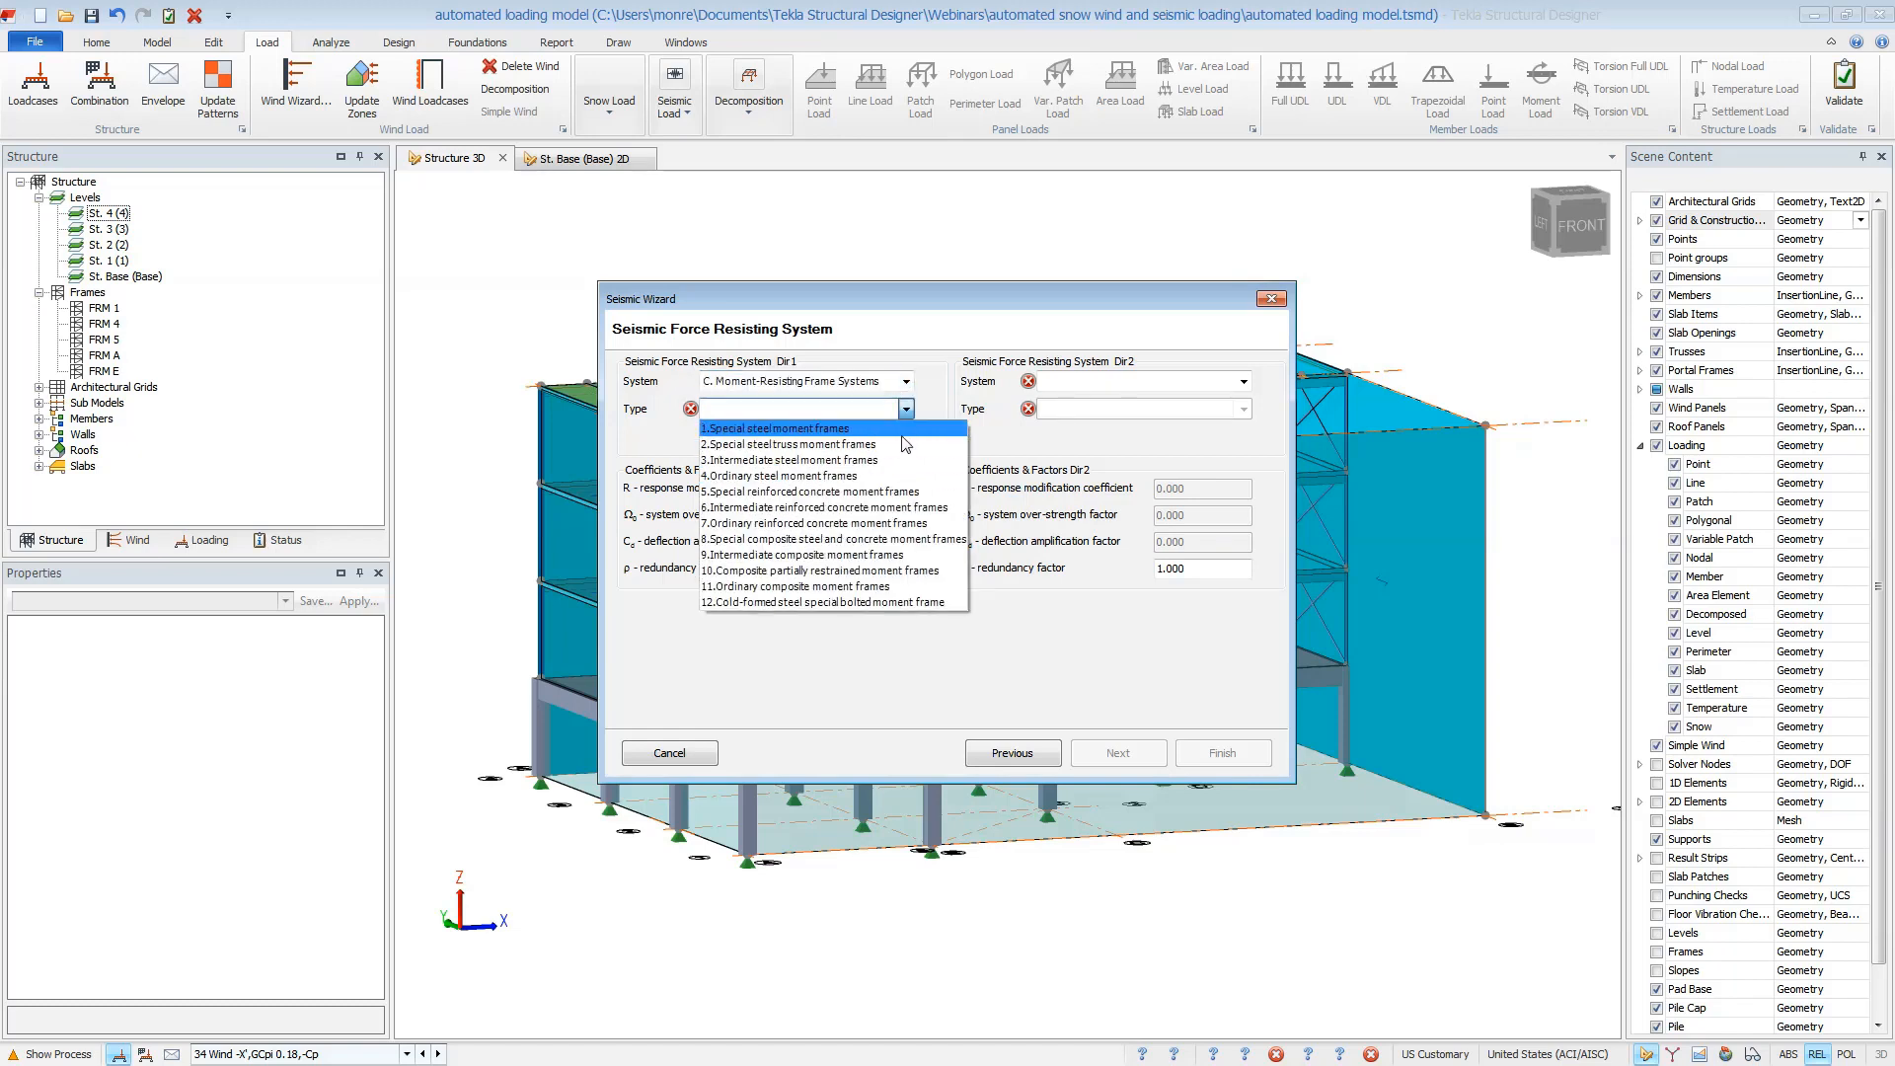
click(902, 430)
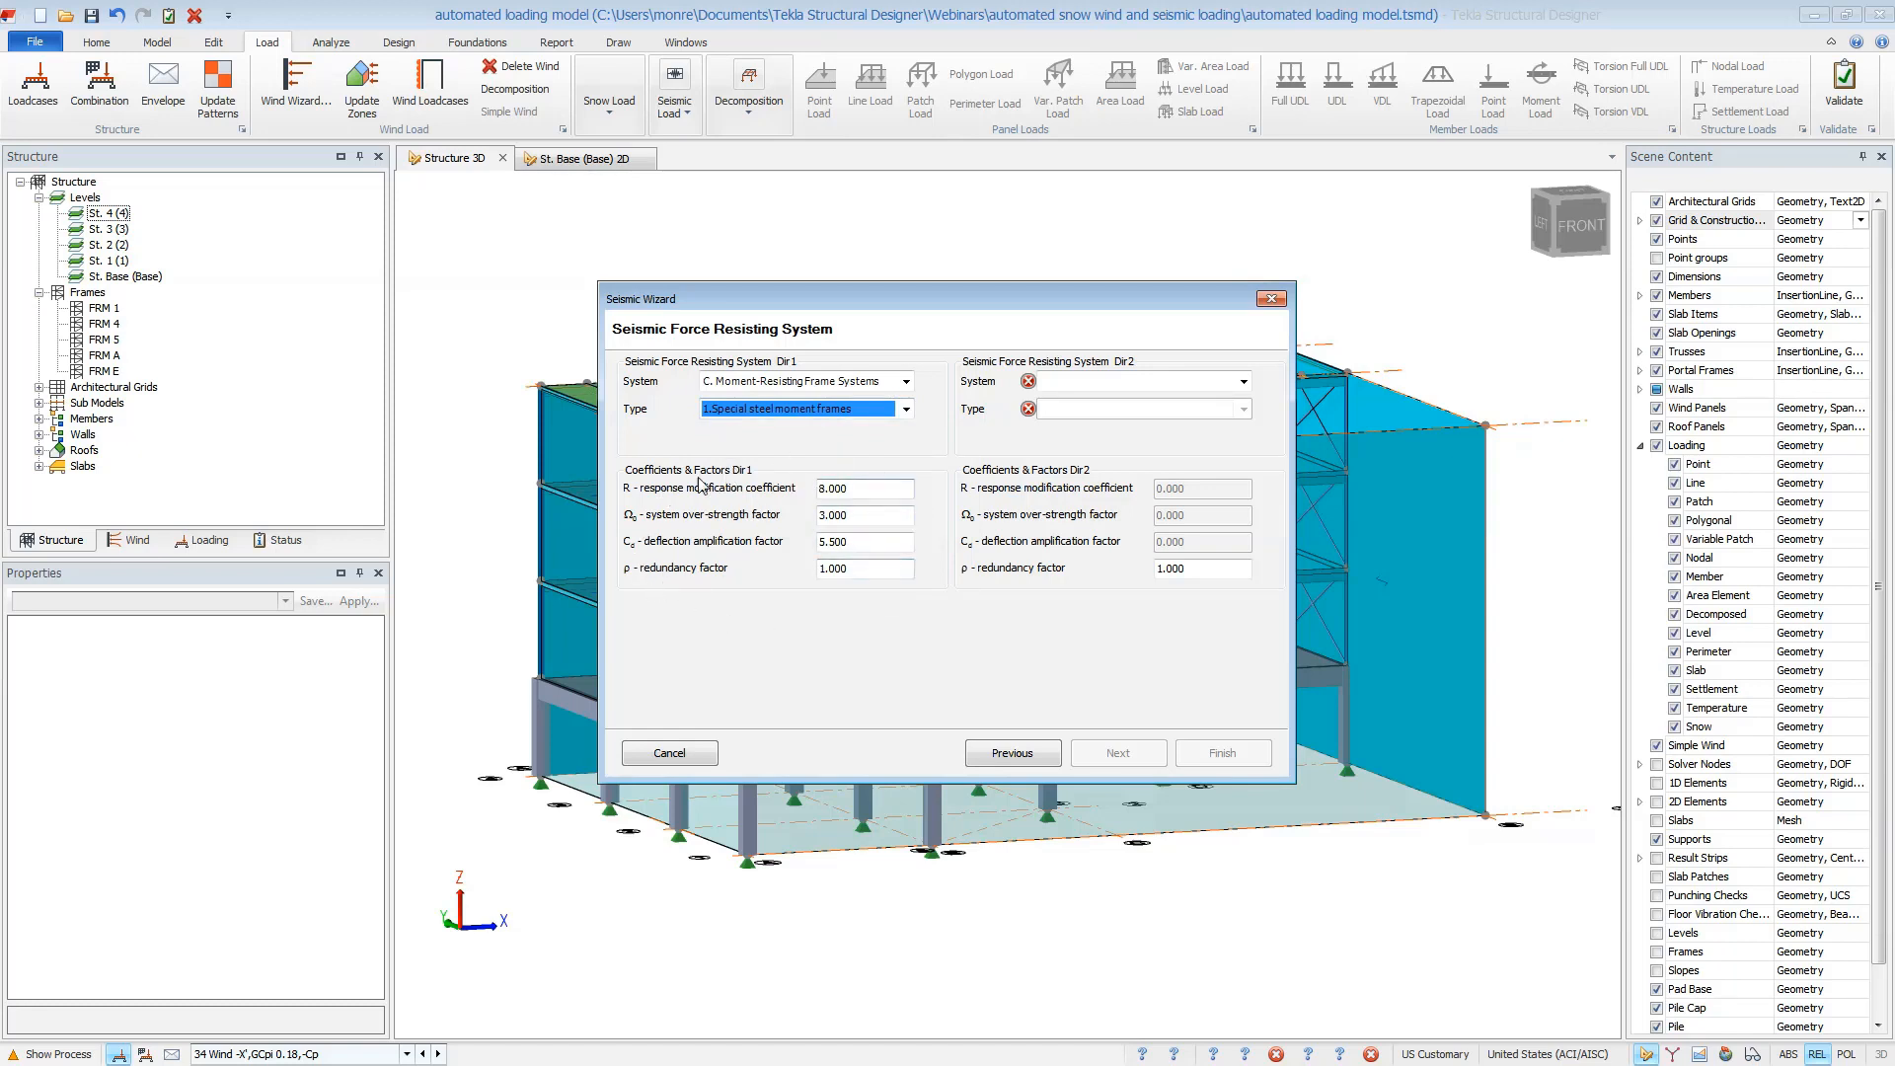
Define the Dir2 system as B. Building Frame Systems, type 2. Special steel conc. braced frames, and continue to the effective seismic weight
click(1179, 383)
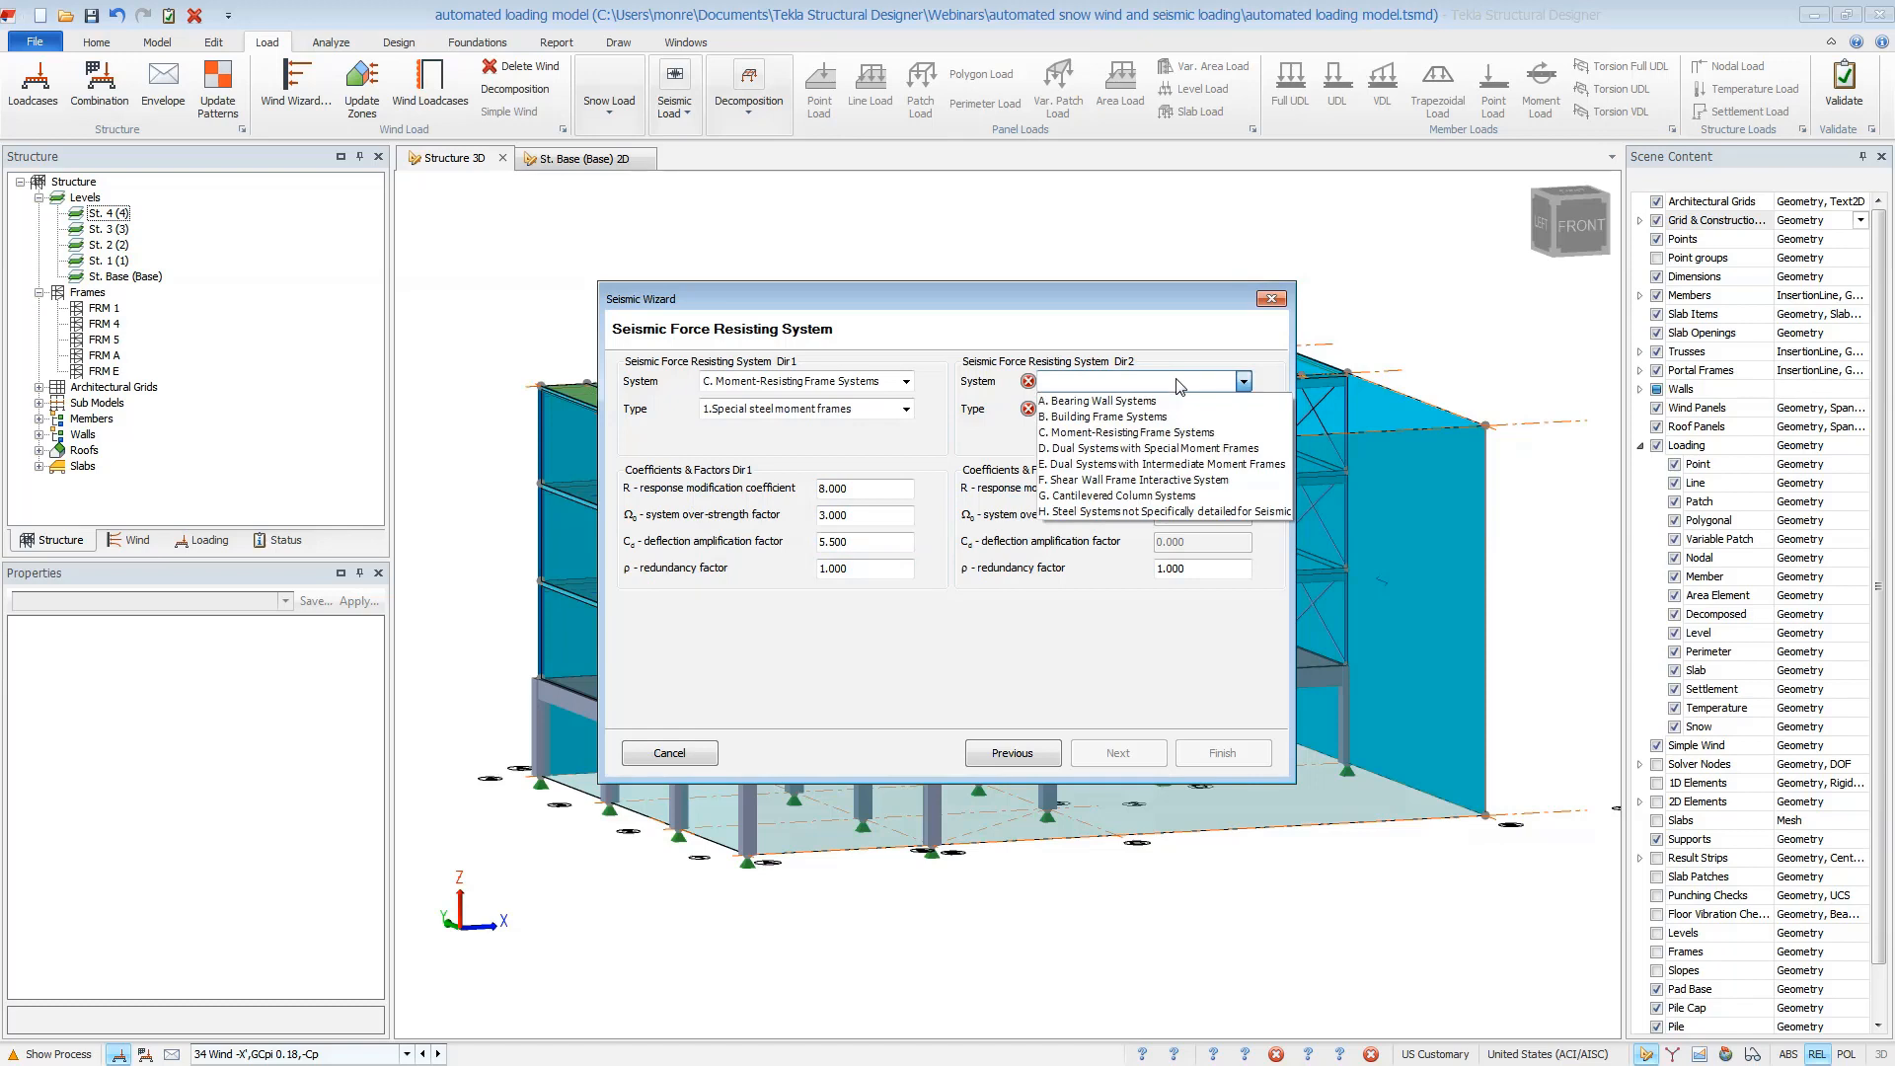
click(1169, 417)
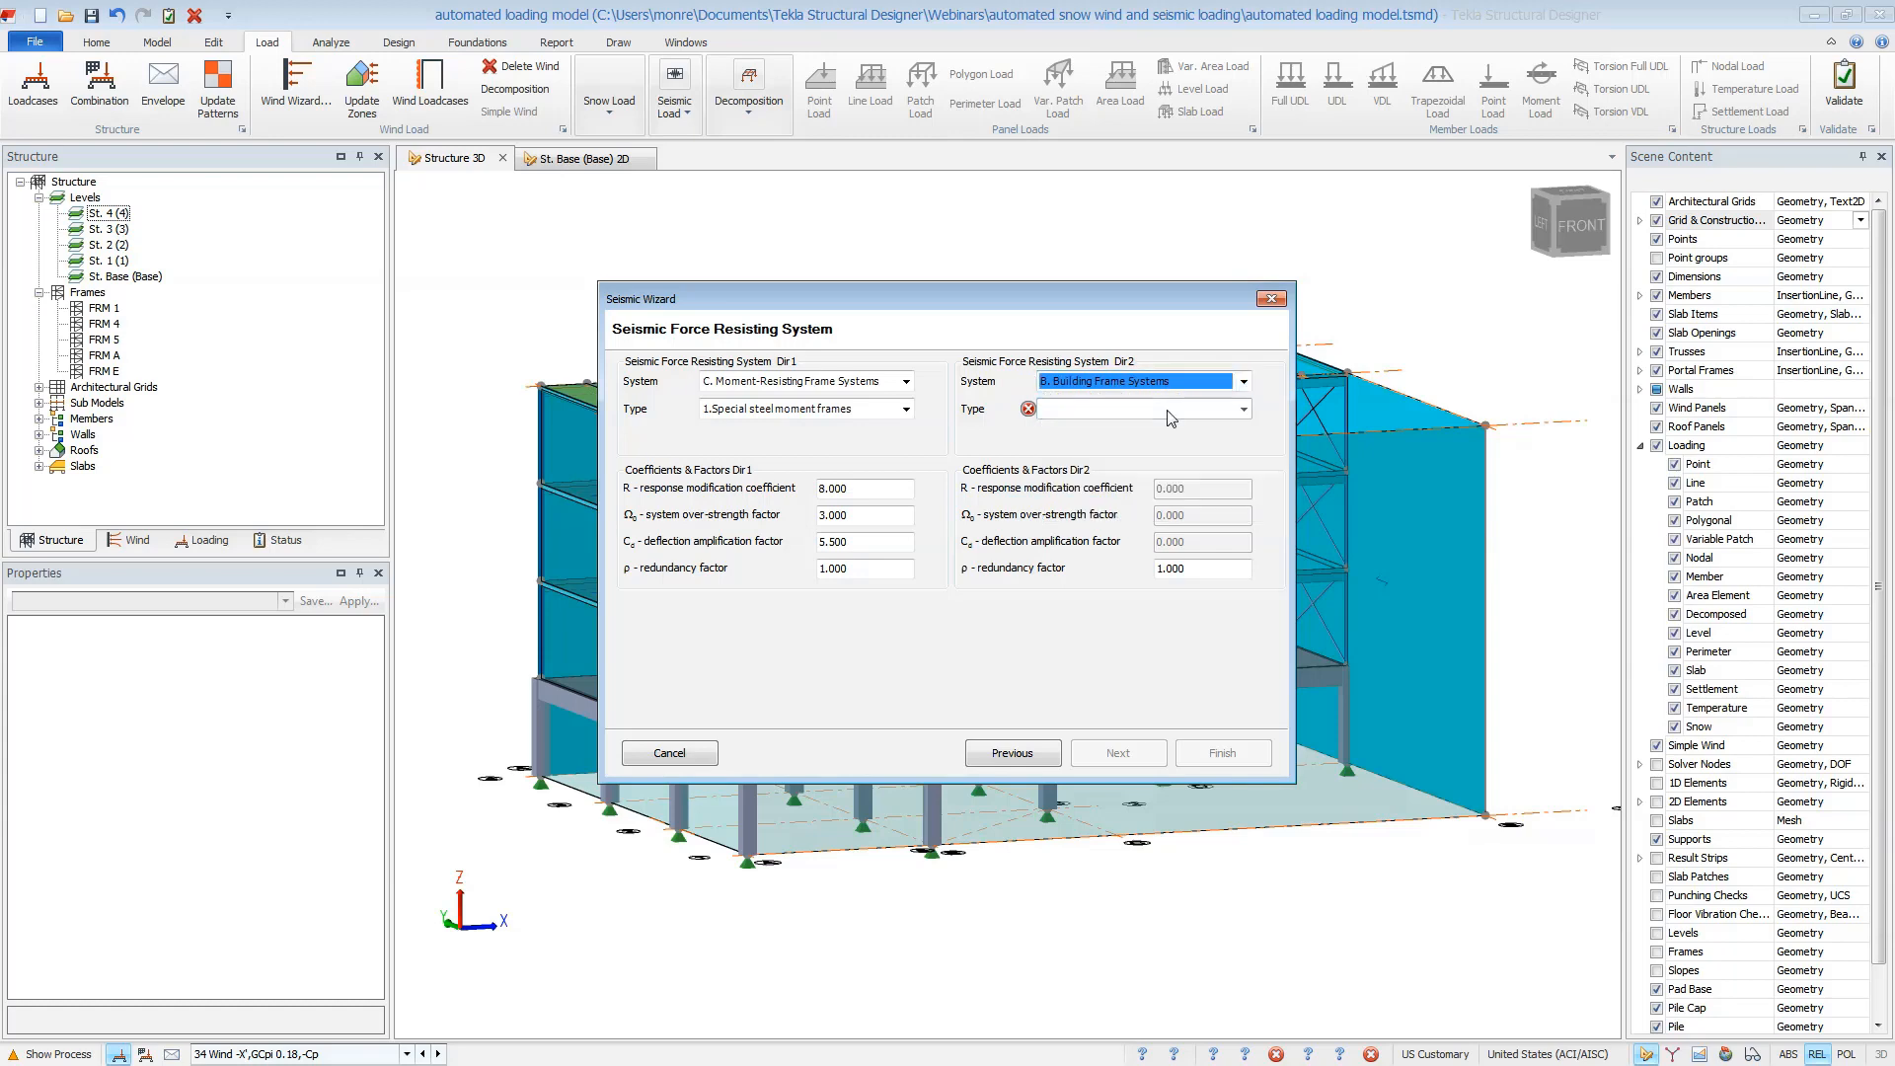
click(1170, 409)
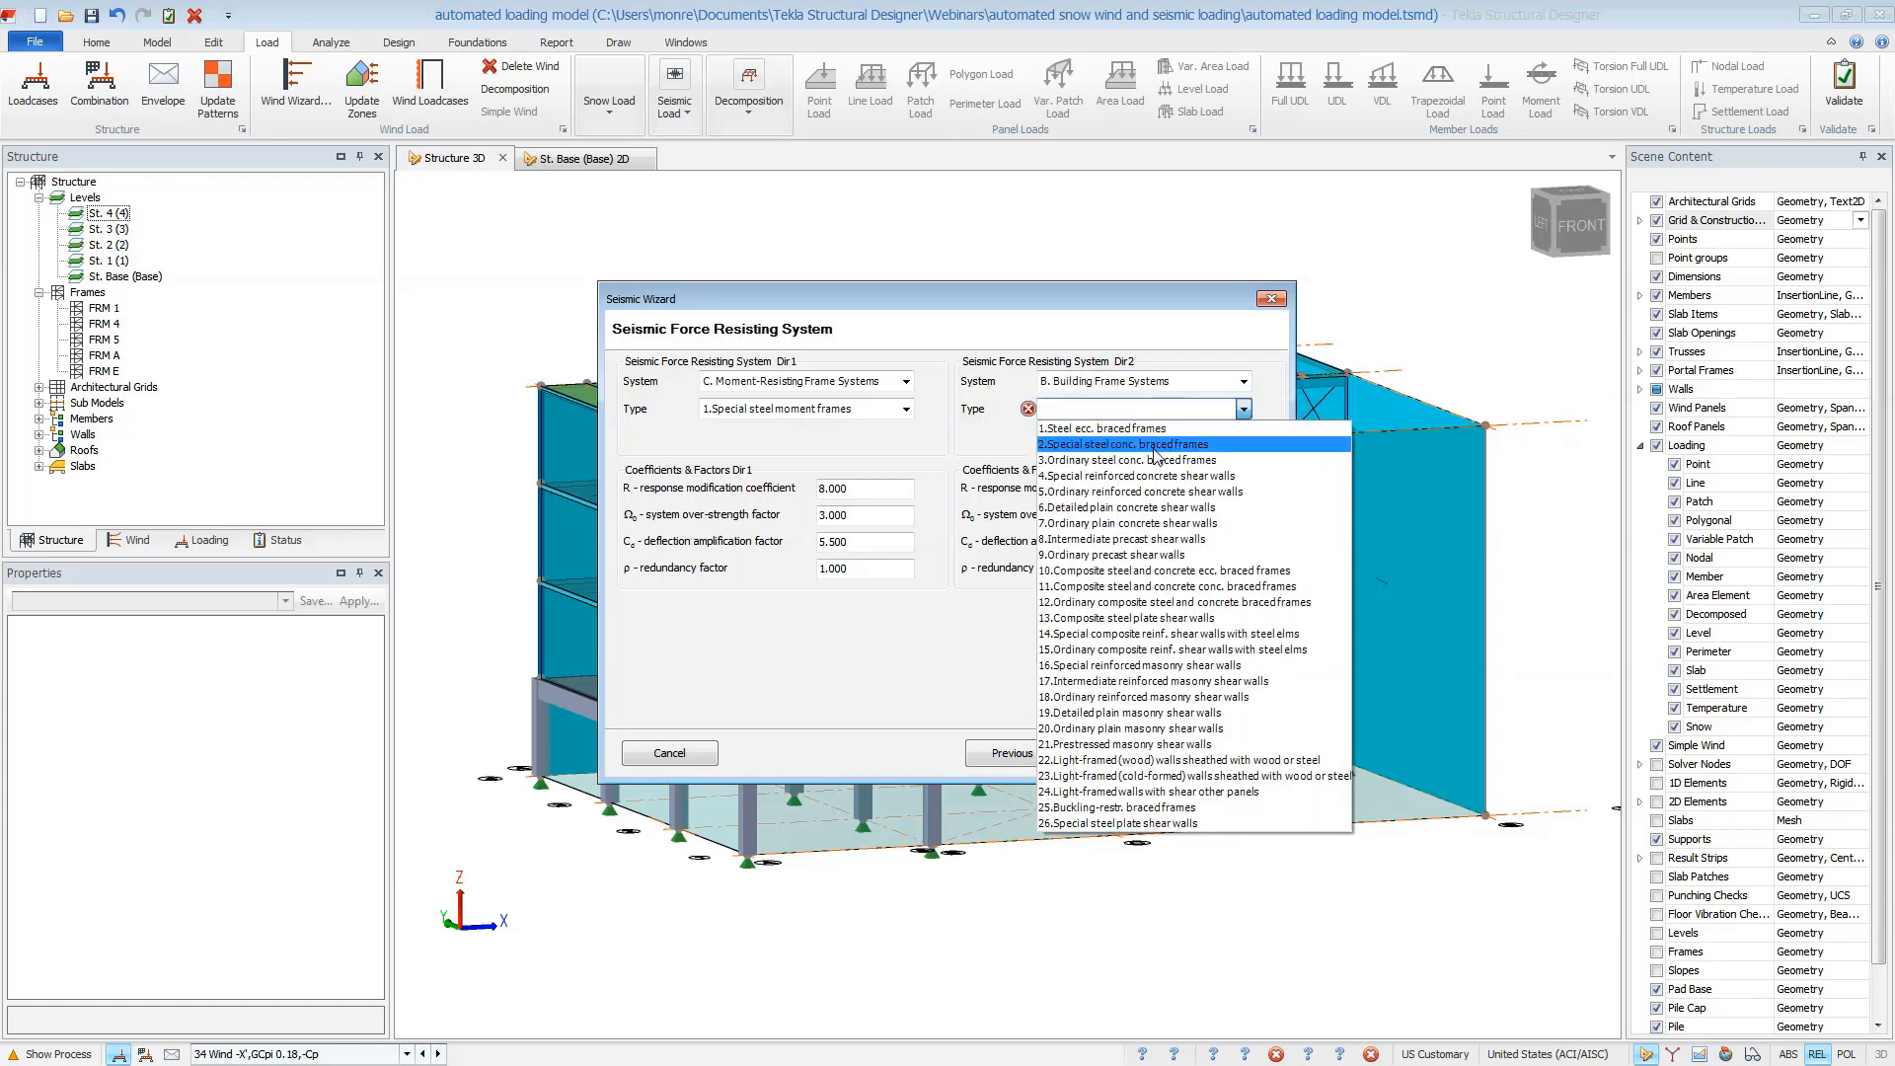
click(1153, 446)
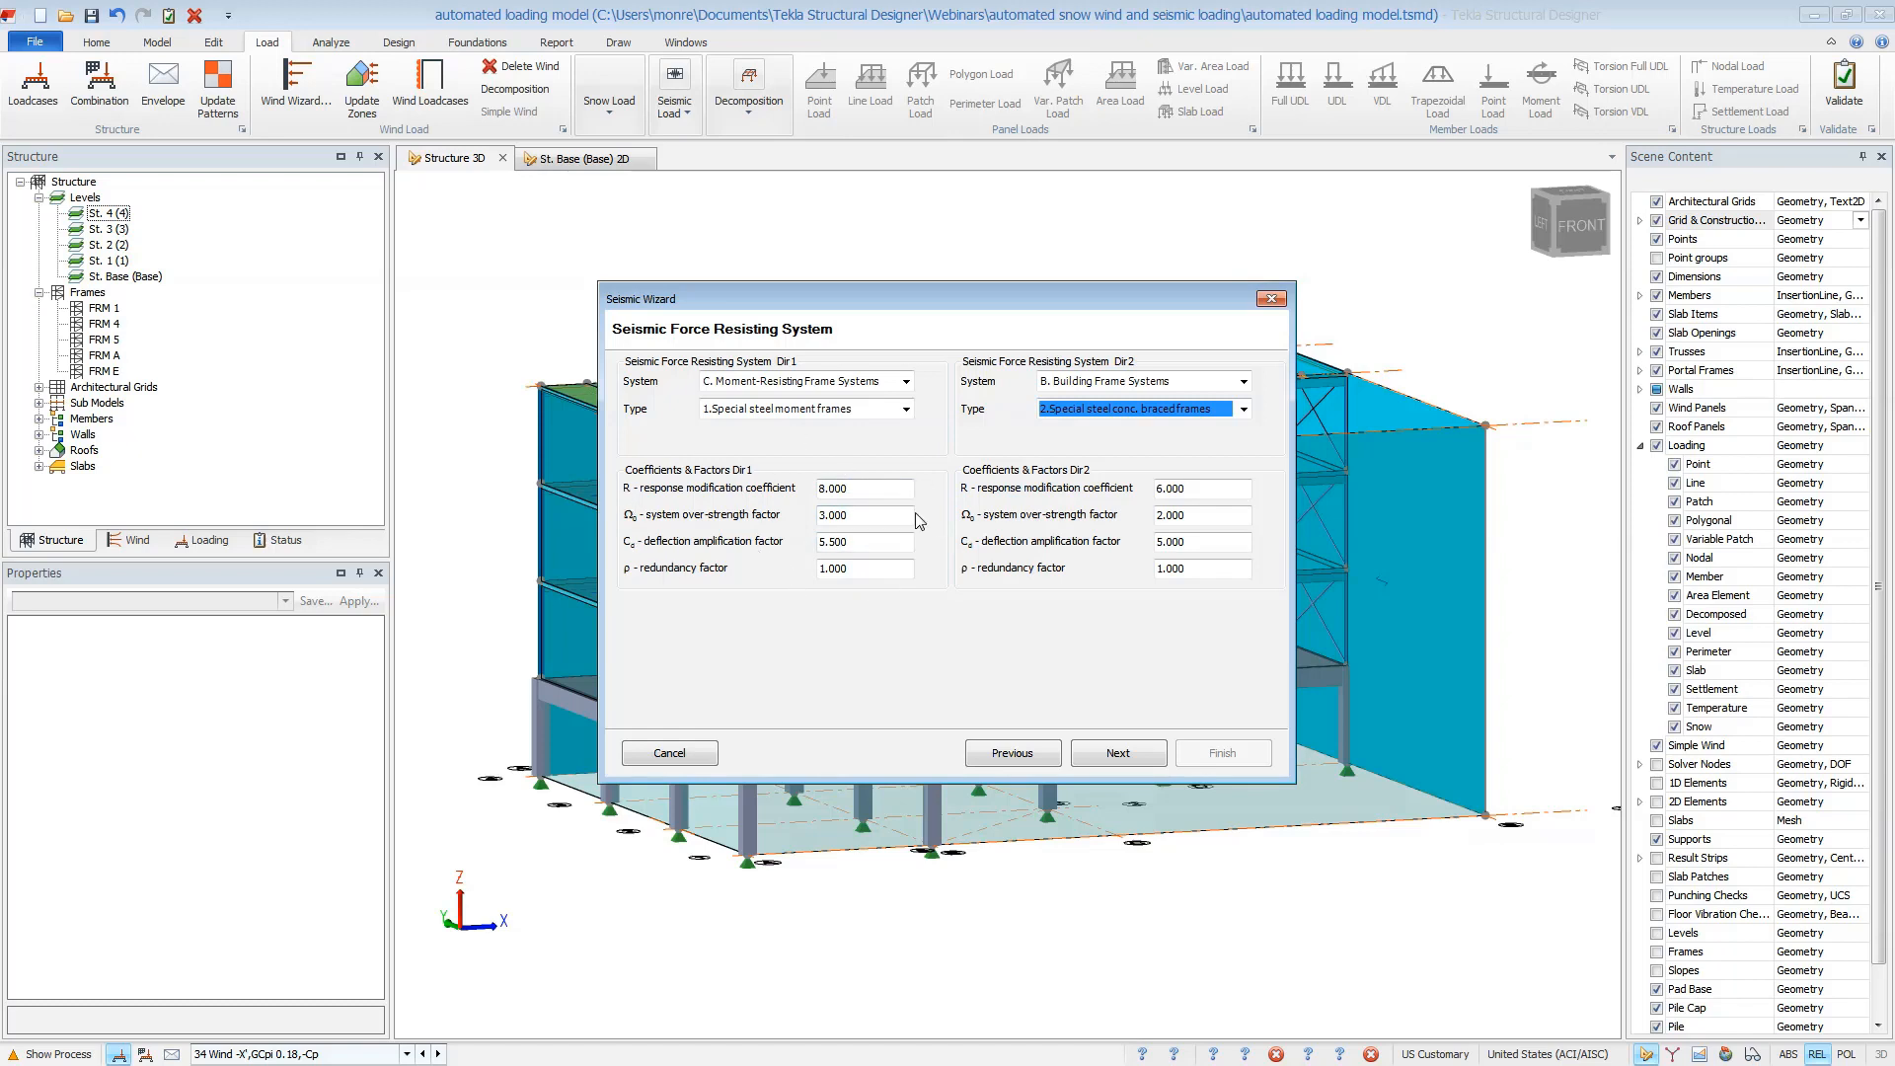
click(1131, 758)
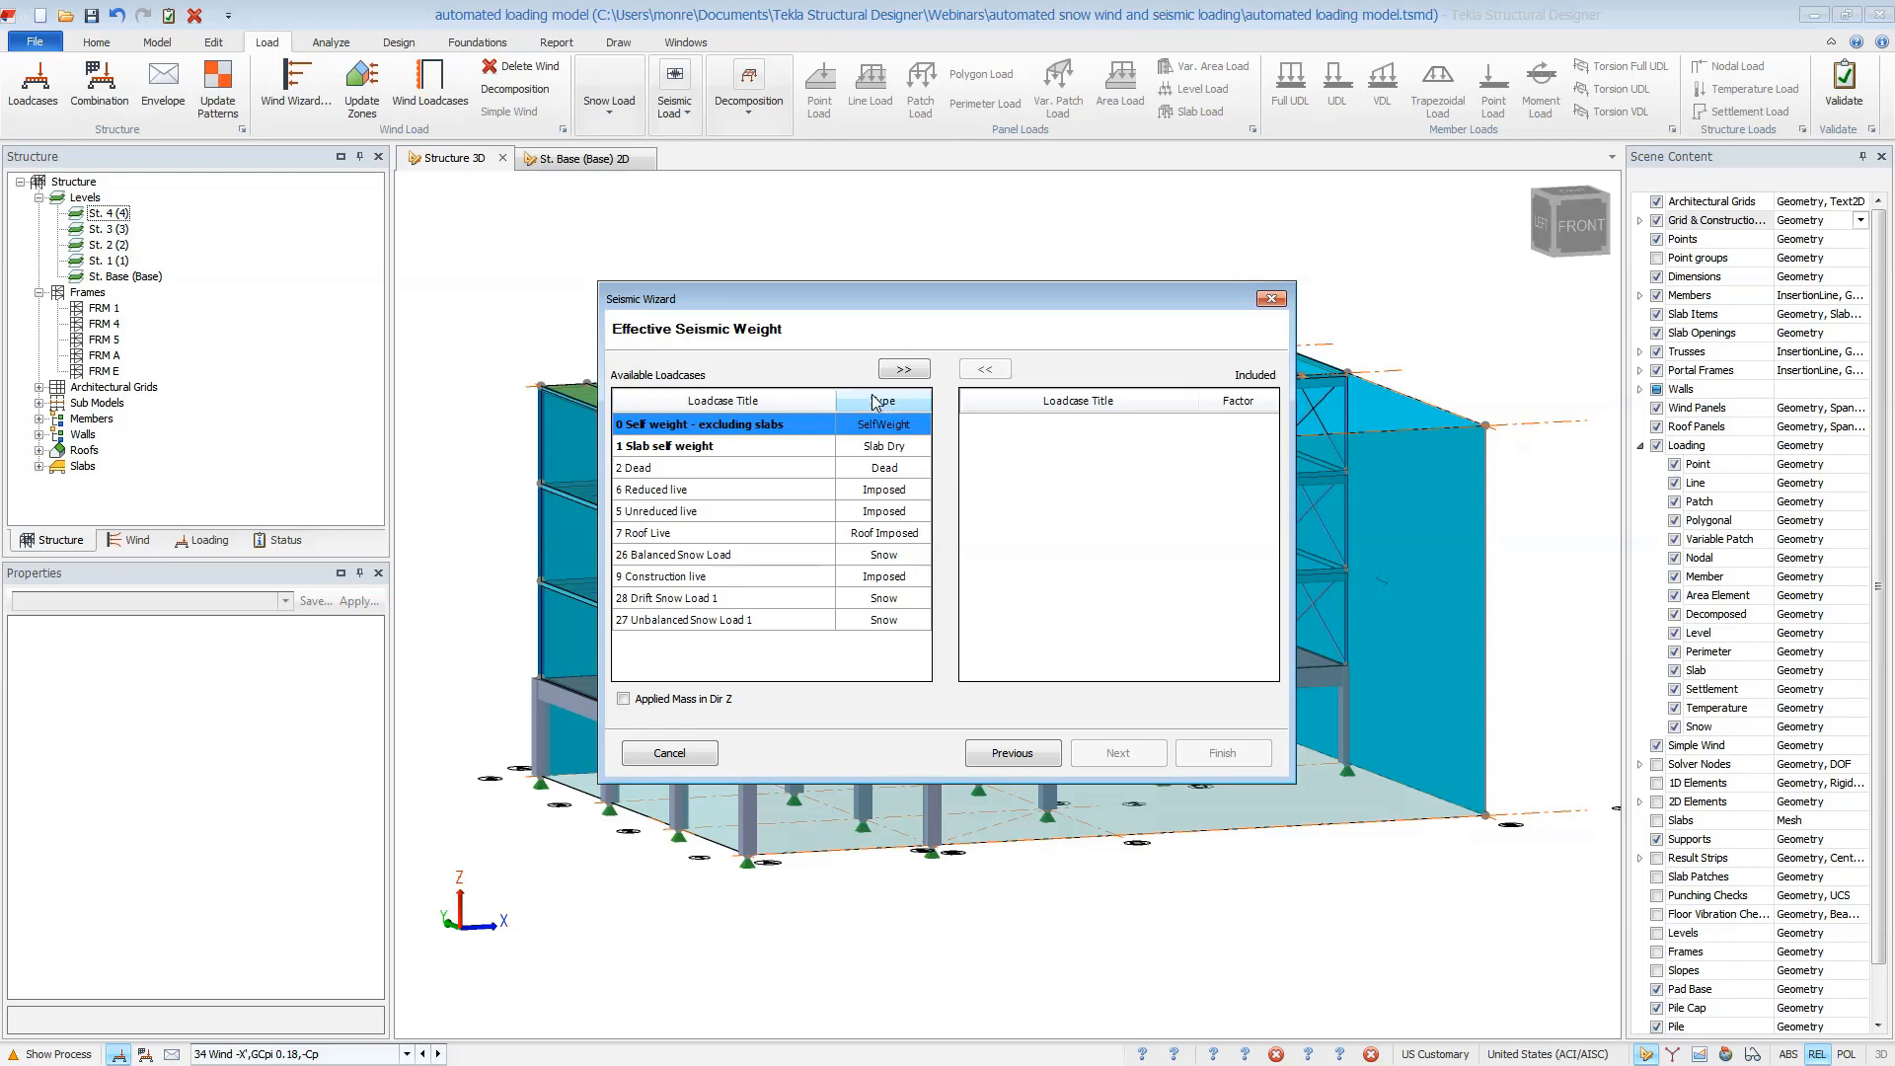
Include the Self weight, Slab self weight, Dead, Reduced live and Balanced Snow Load loadcases in the effective seismic weight
click(902, 371)
click(903, 371)
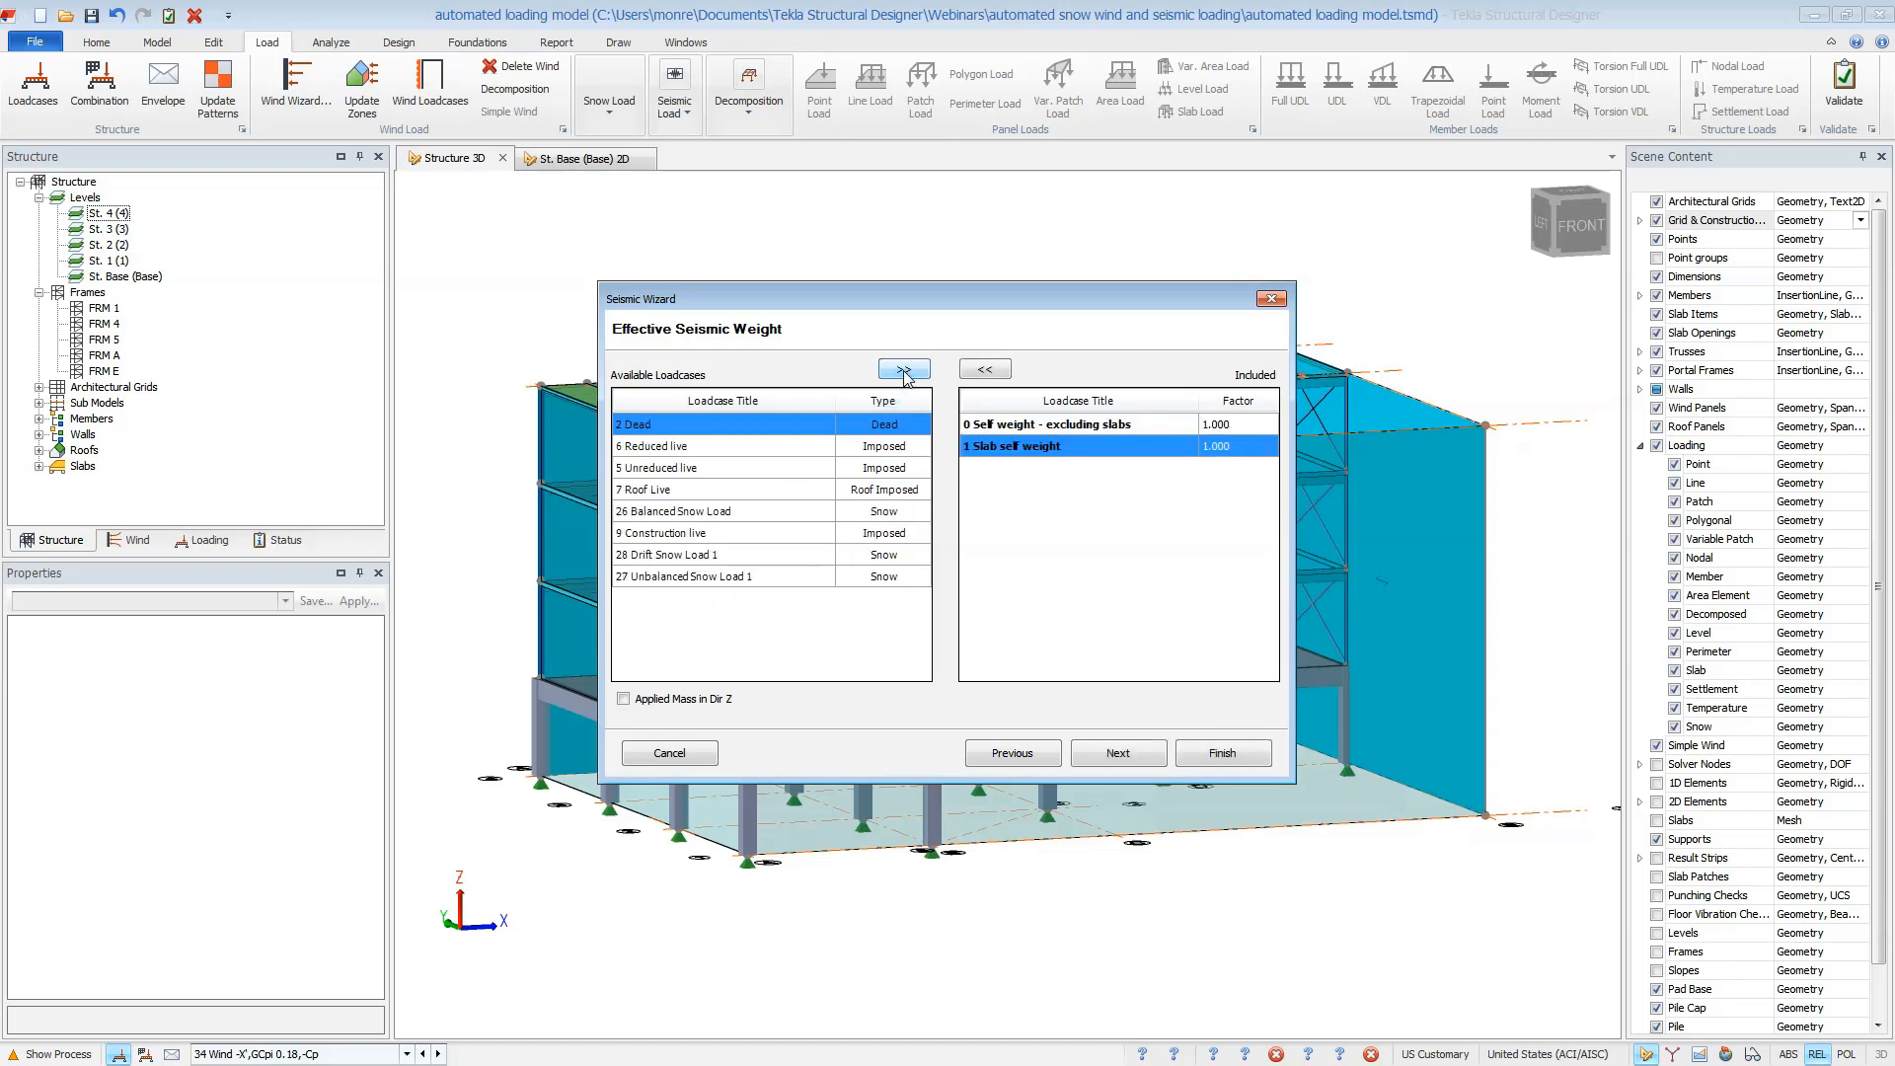
click(903, 371)
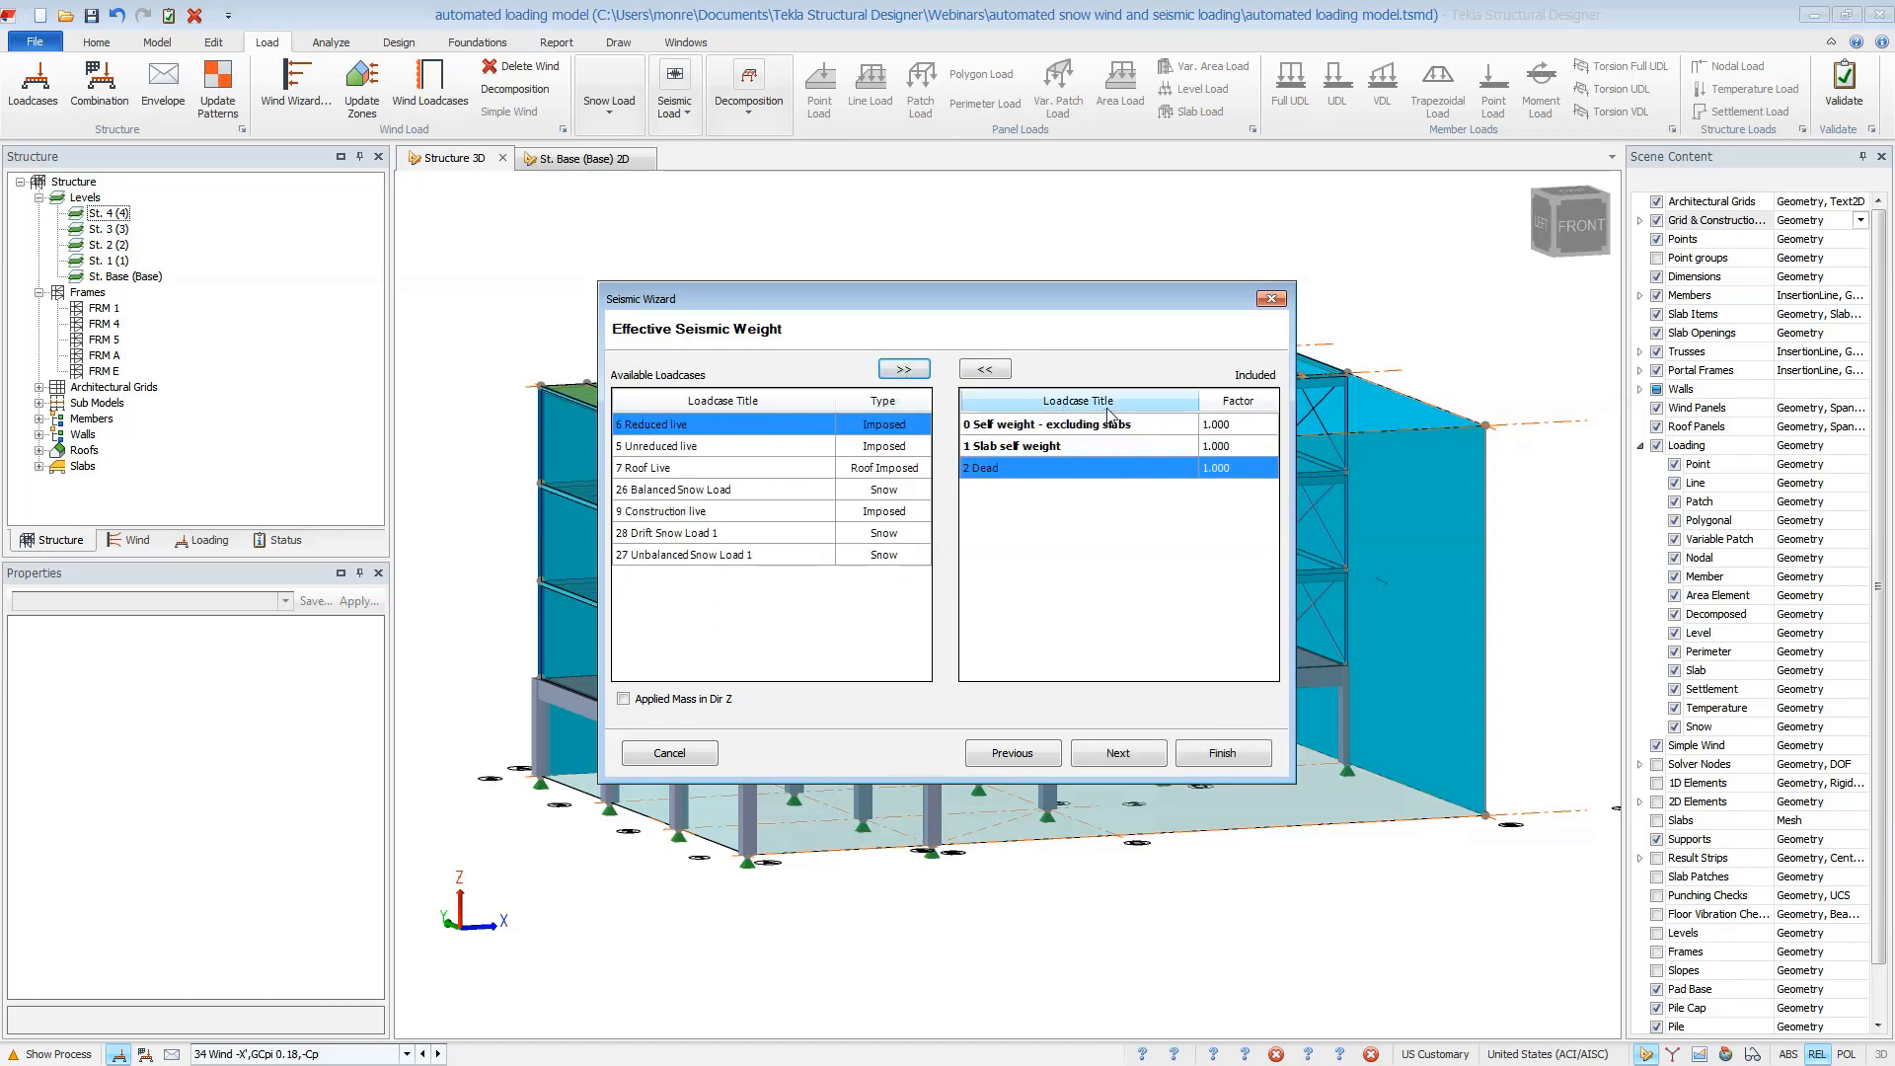
double_click(768, 434)
click(715, 533)
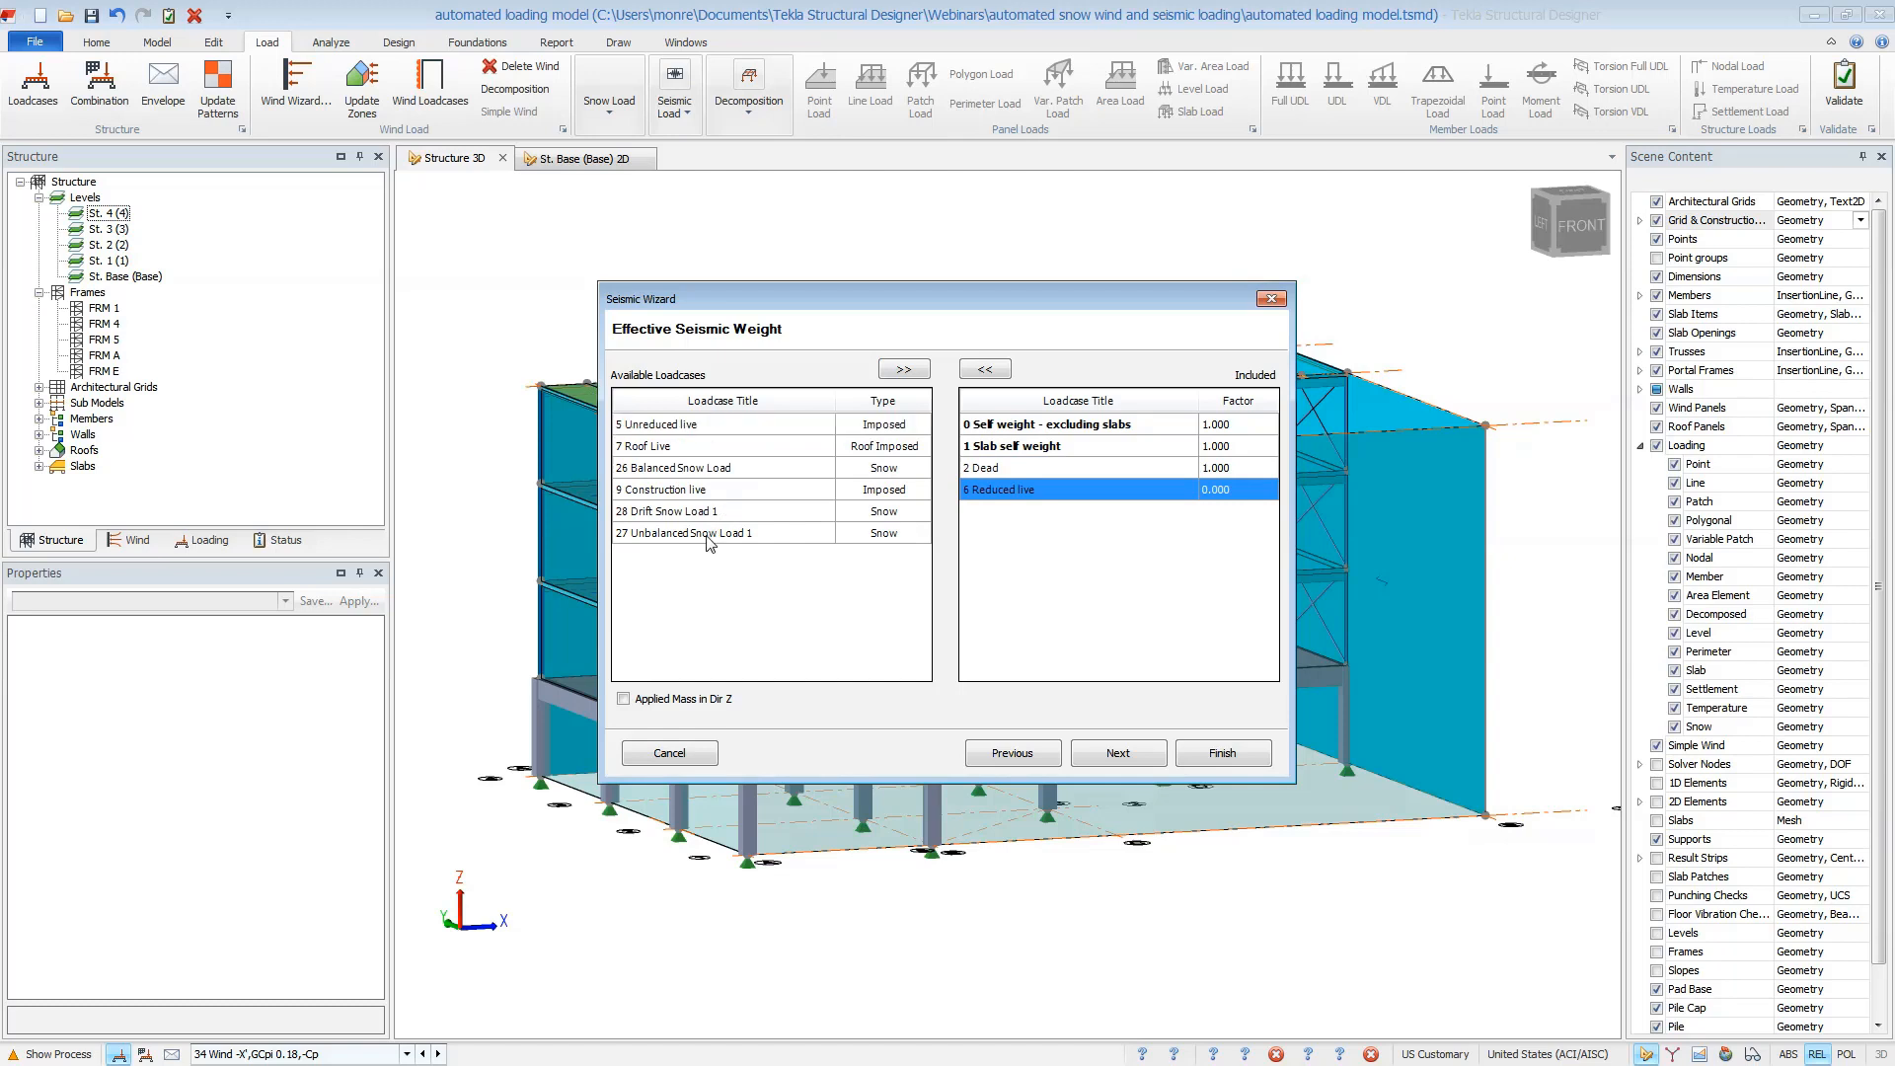
click(732, 467)
double_click(732, 467)
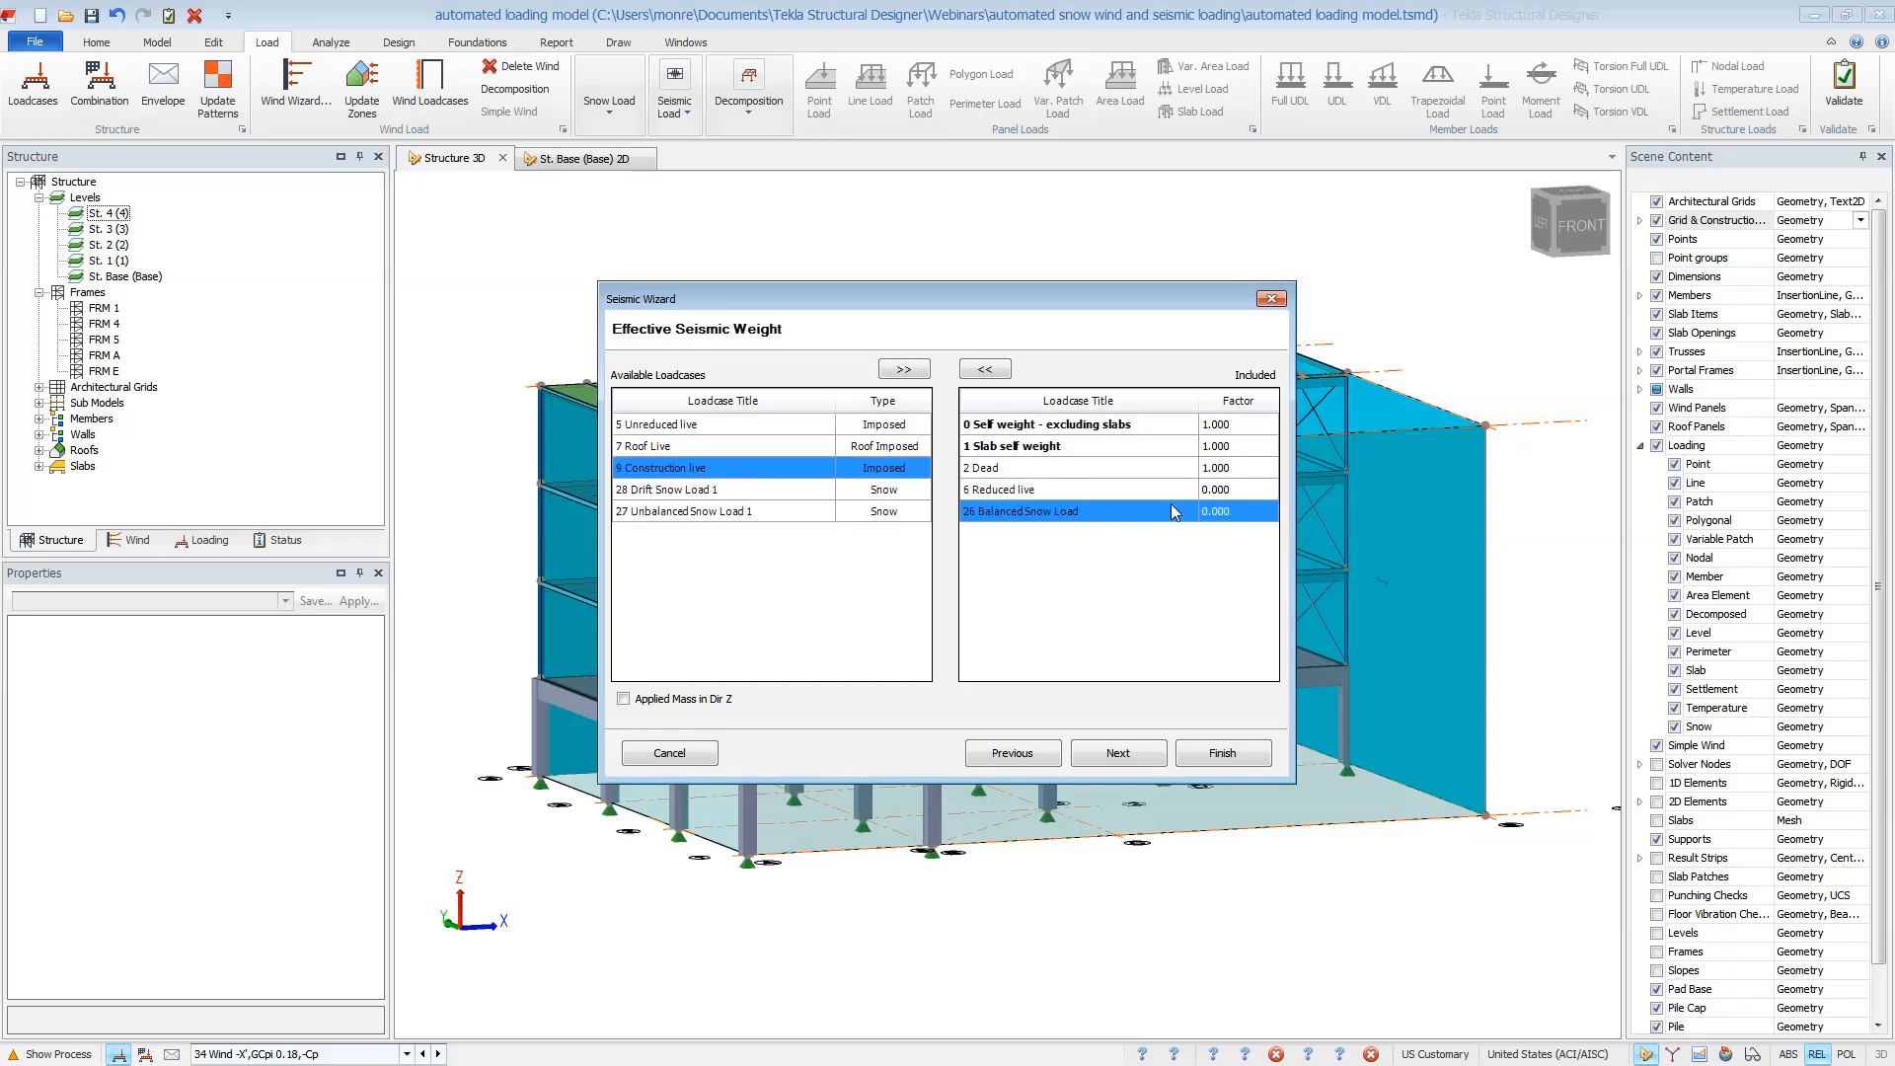
Set the seismic weight factors of Reduced live and Balanced Snow Load to 0.1 each, and finish the Seismic Wizard
double_click(1228, 489)
text(0.1)
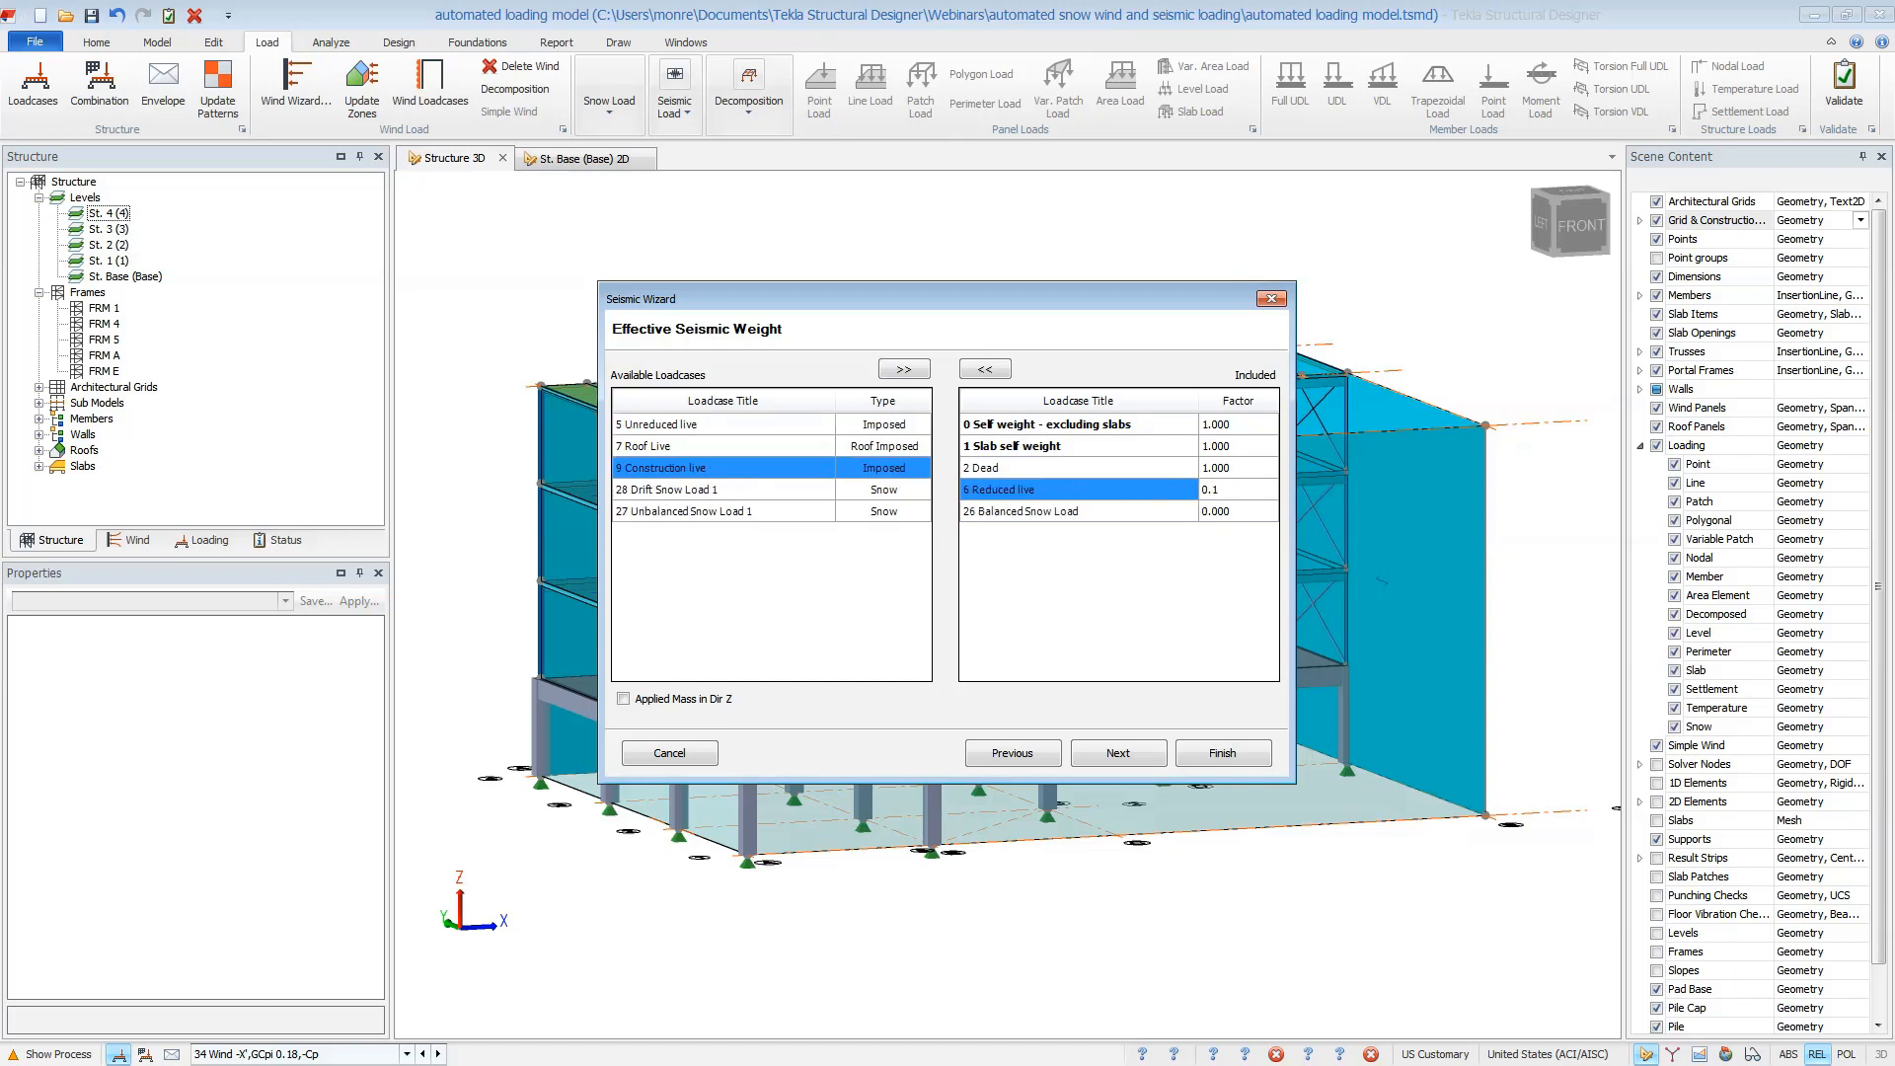
double_click(1239, 511)
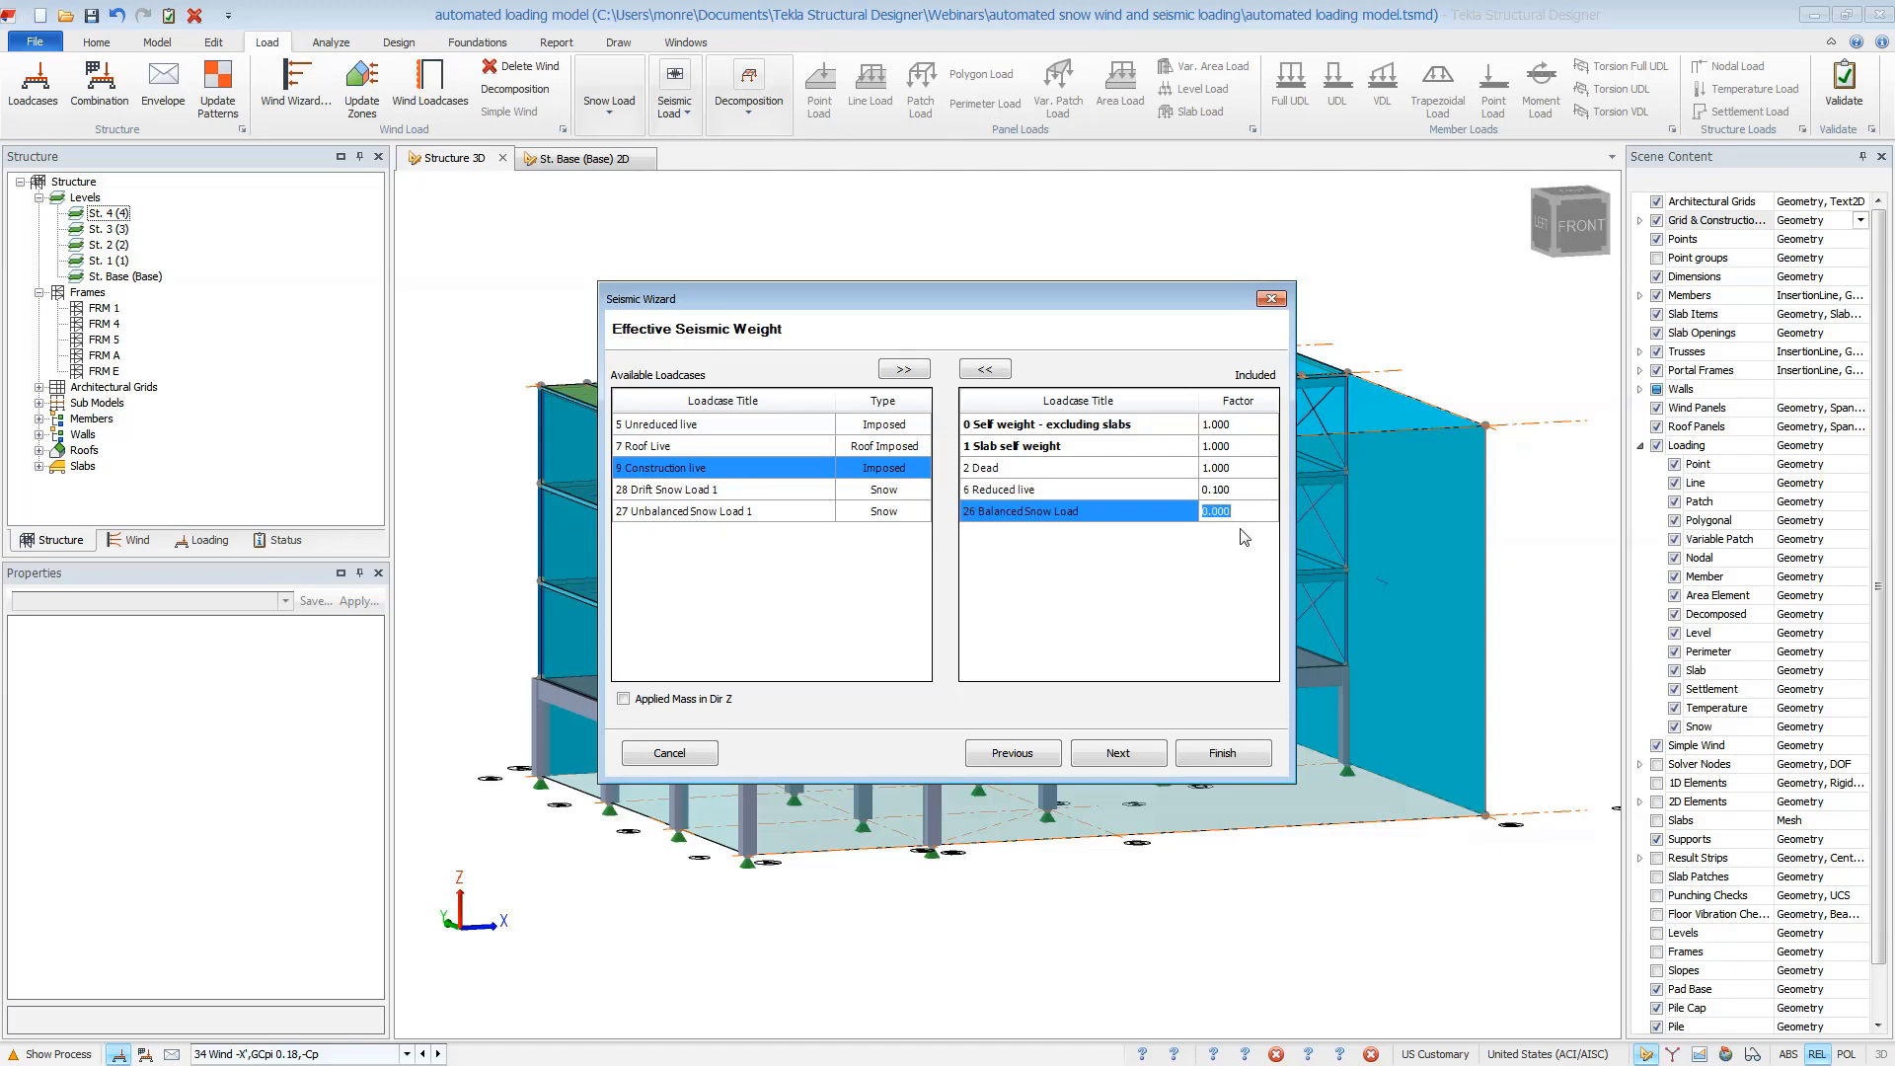
text(0.1)
click(1273, 488)
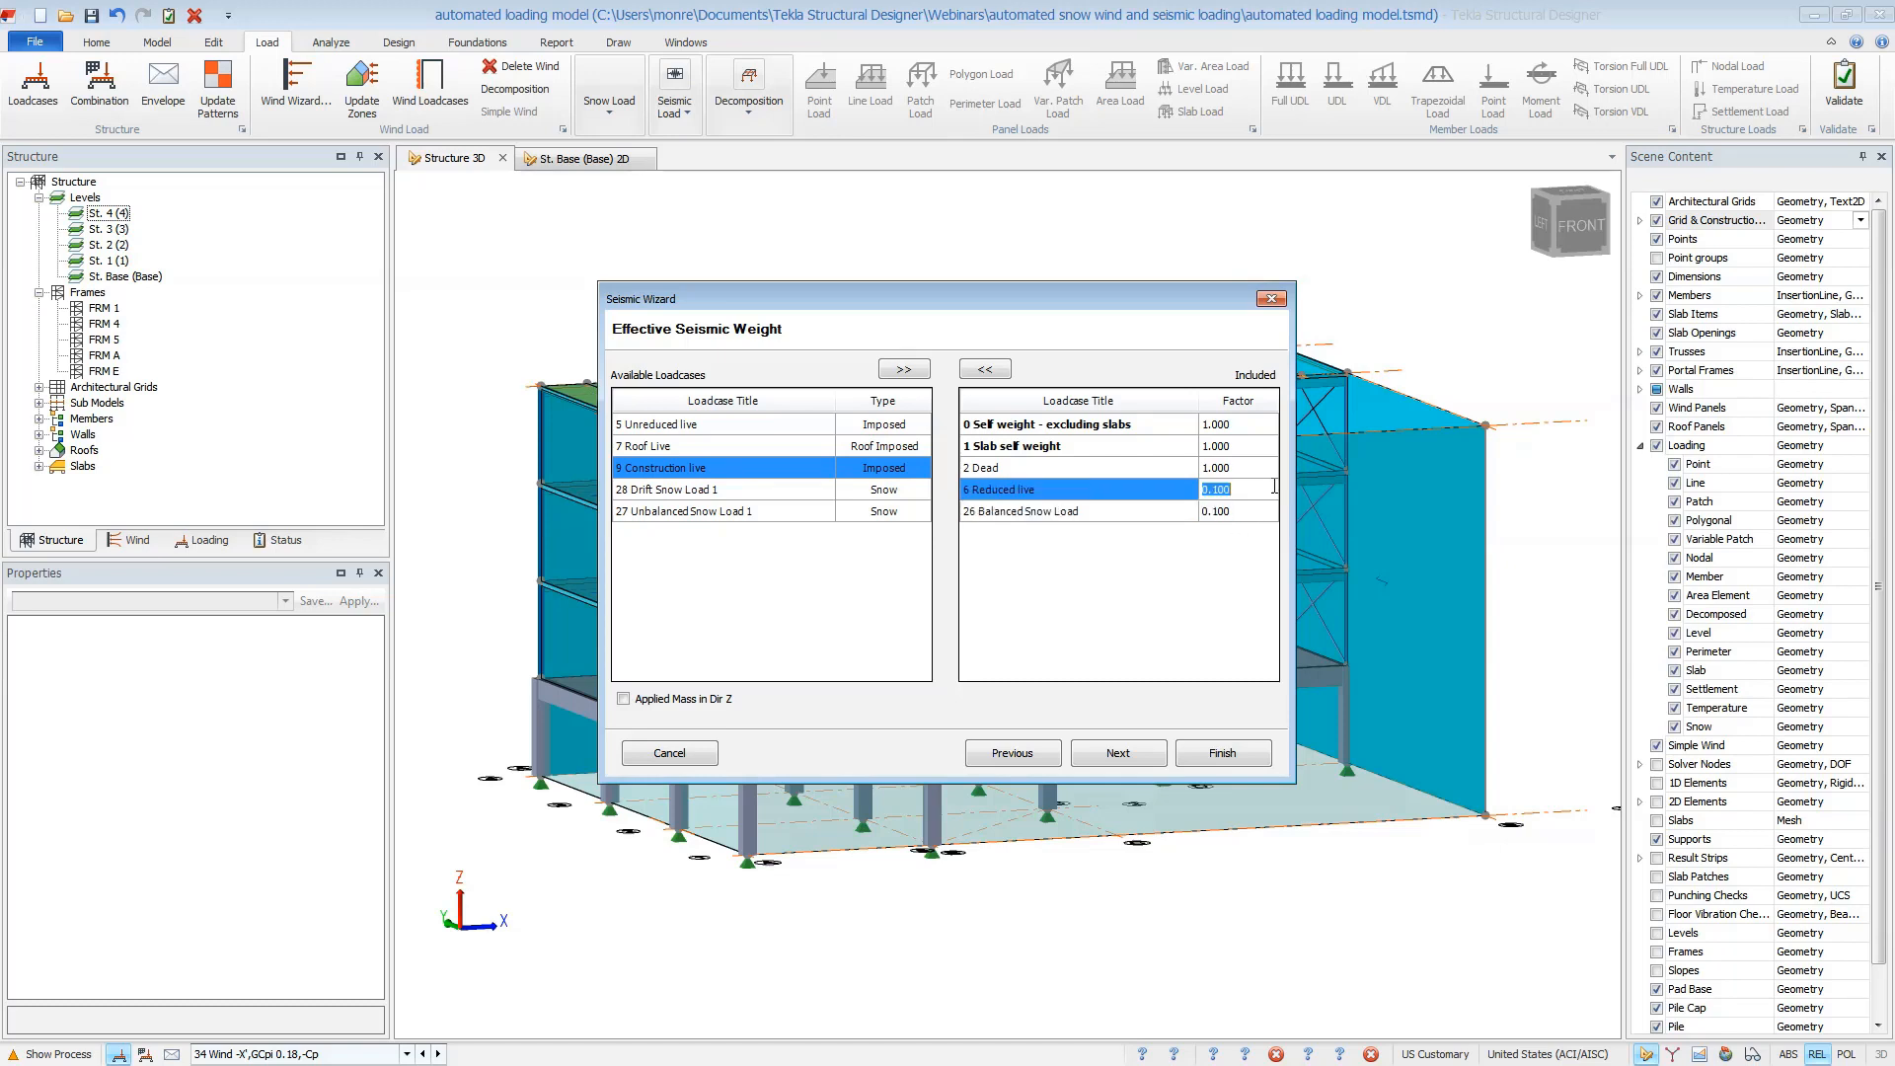
click(1273, 507)
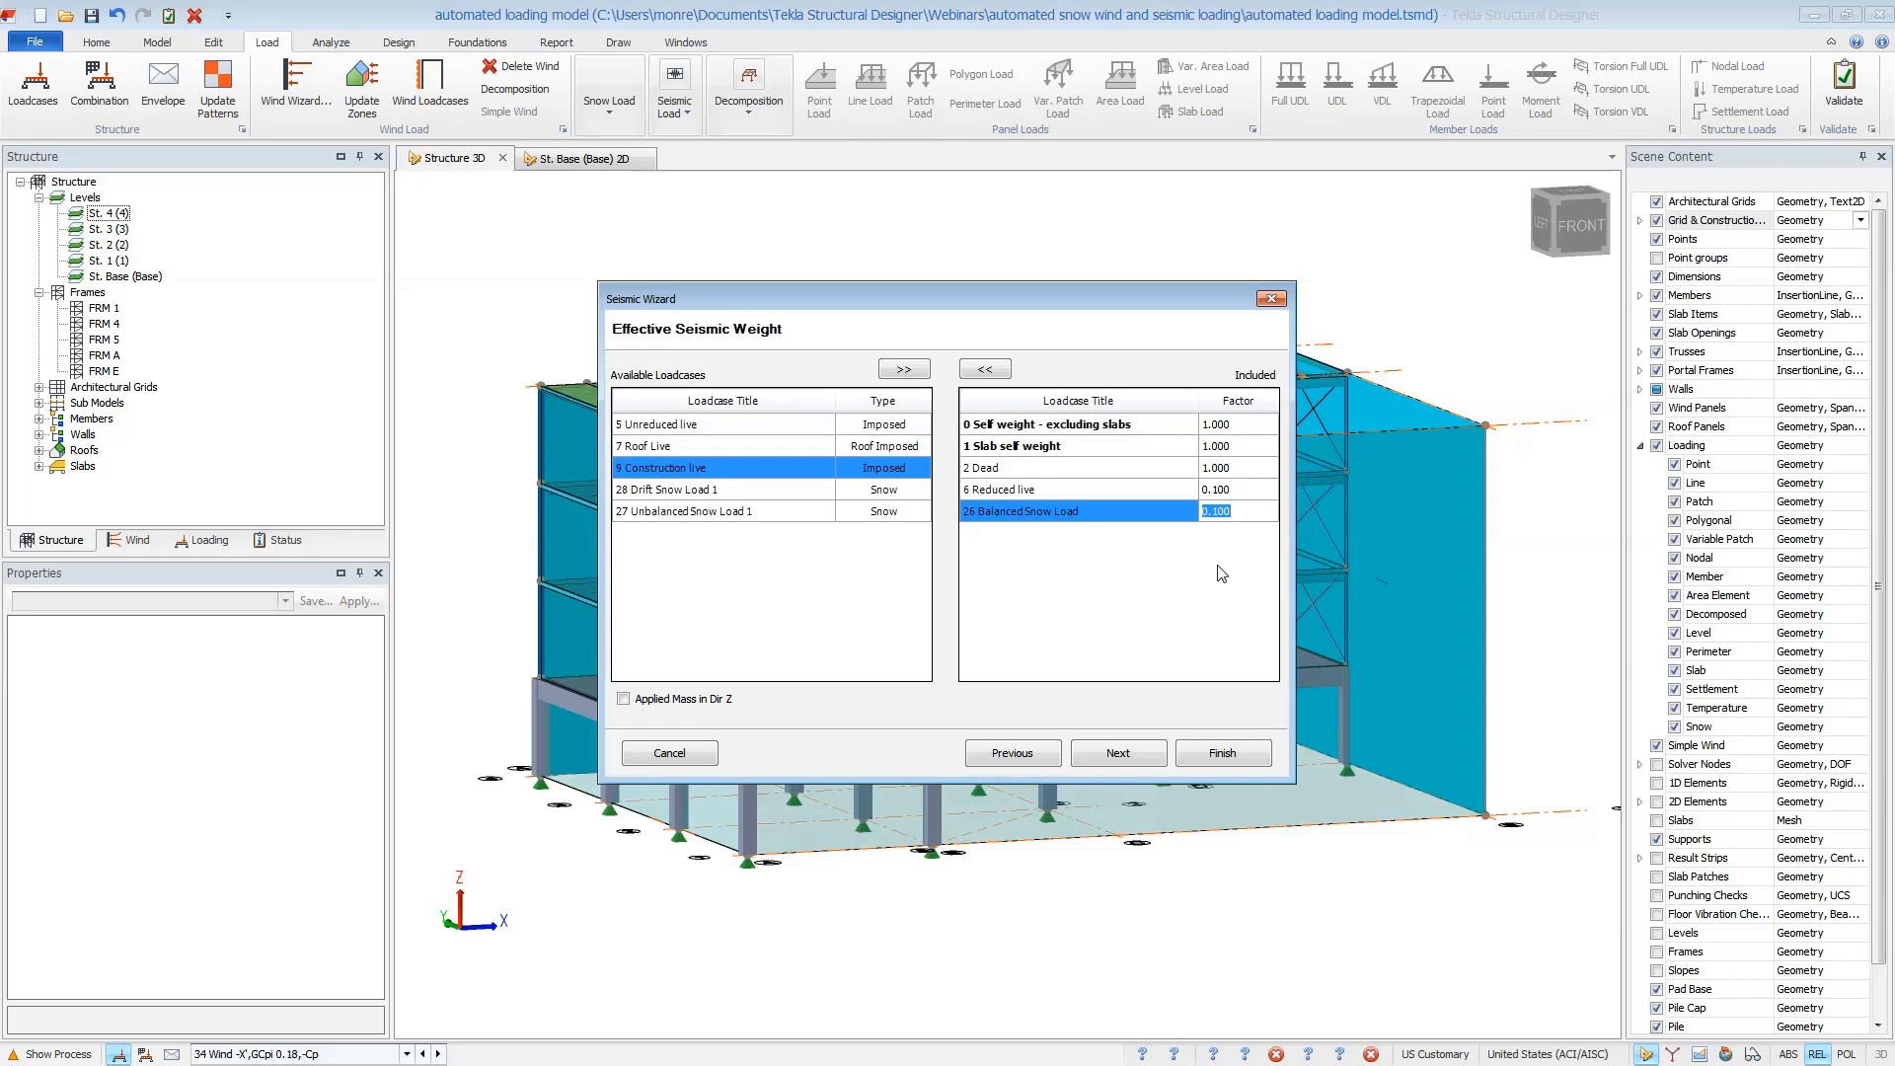
click(1234, 756)
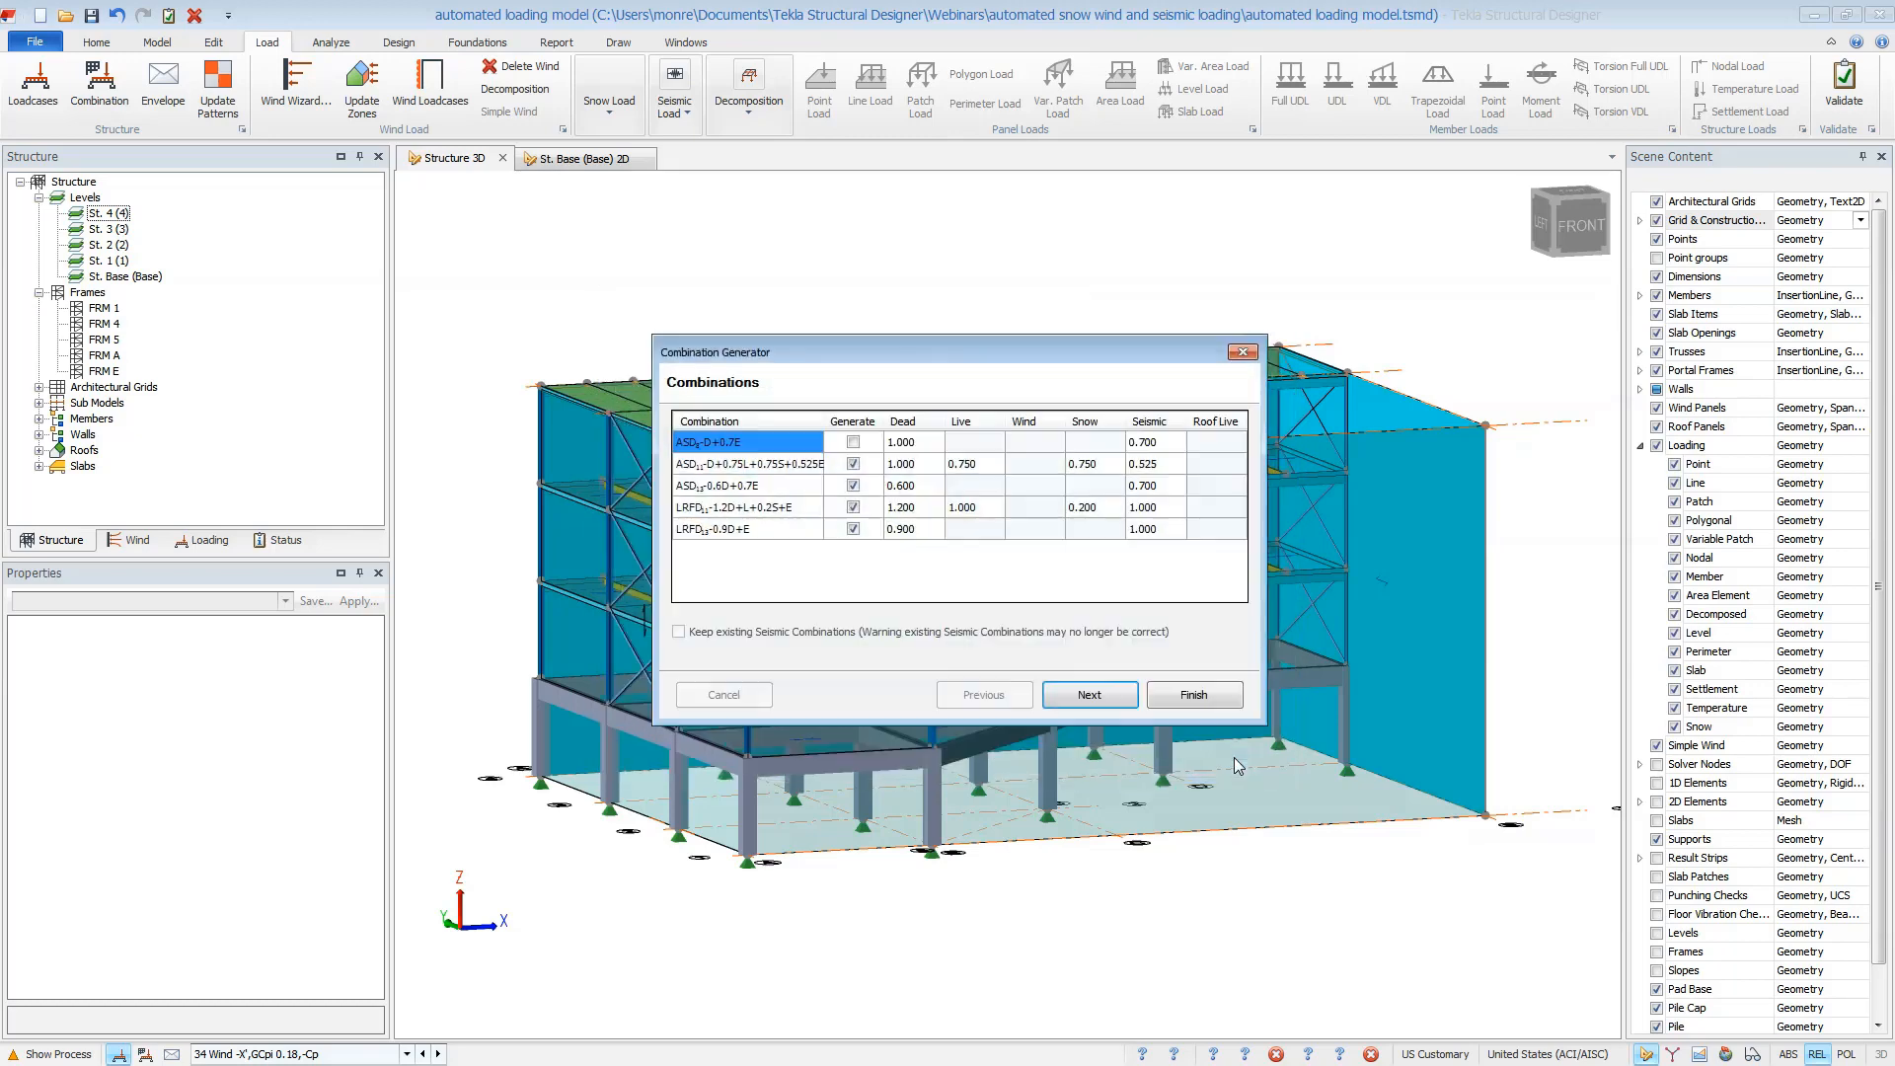
Exclude the ASD combinations D+0.75L+0.75S+0.525E and 0.6D+0.7E from generation, and finish generating the seismic combinations
click(853, 463)
click(852, 485)
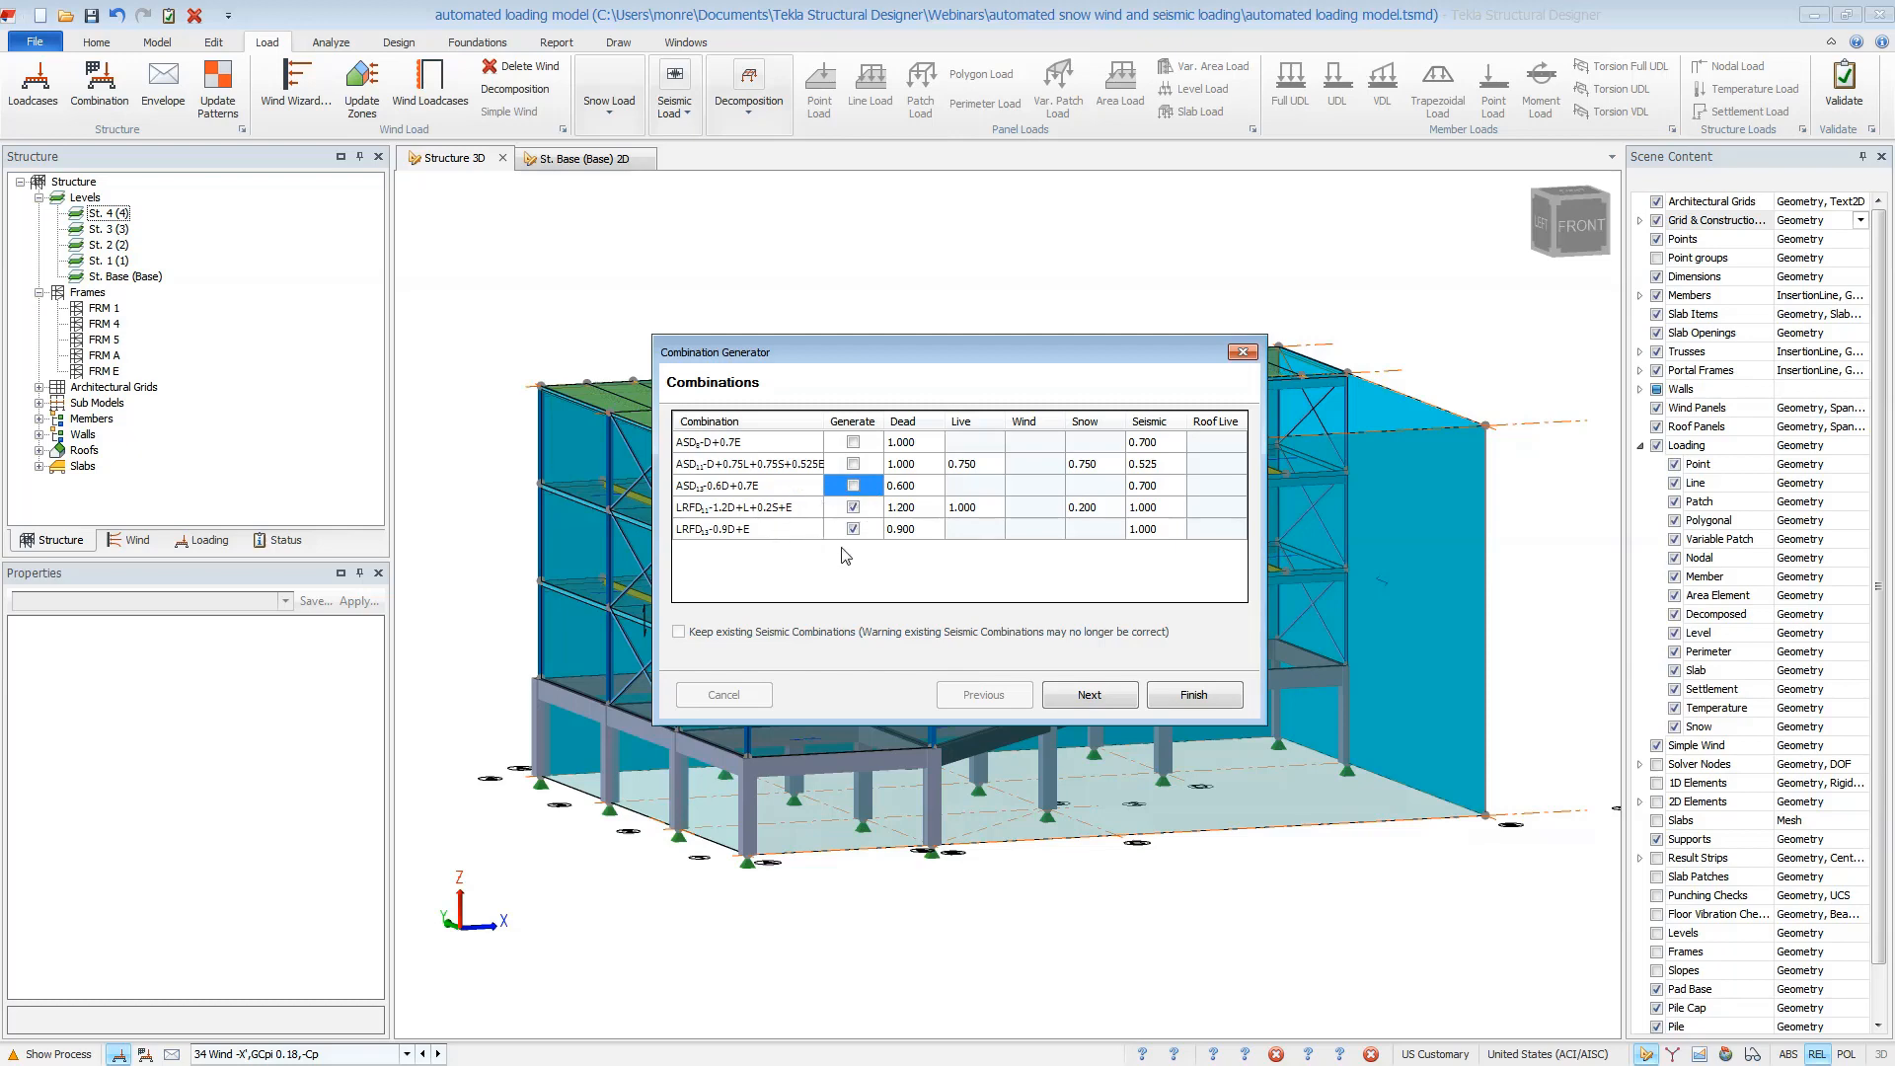
click(1191, 694)
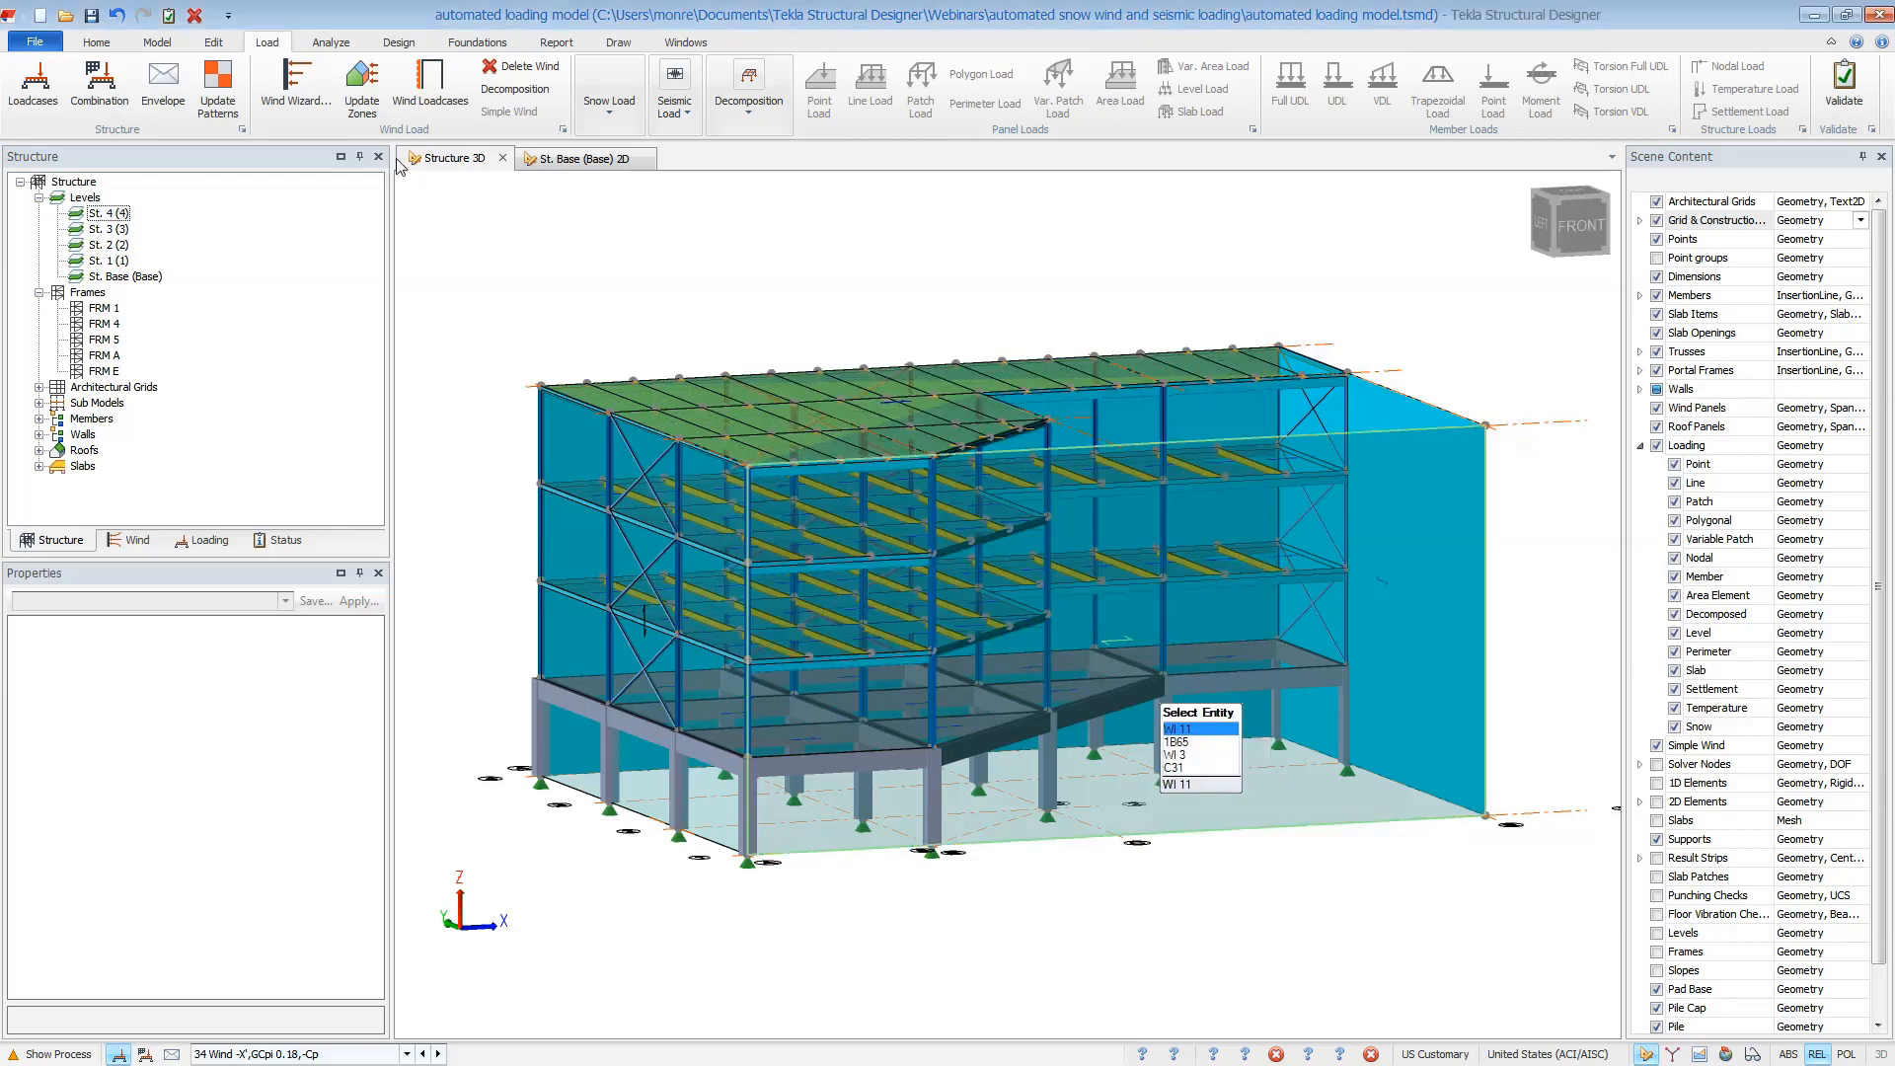
Review the generated seismic design combinations at the end of the combination list, and close it without changes
click(122, 111)
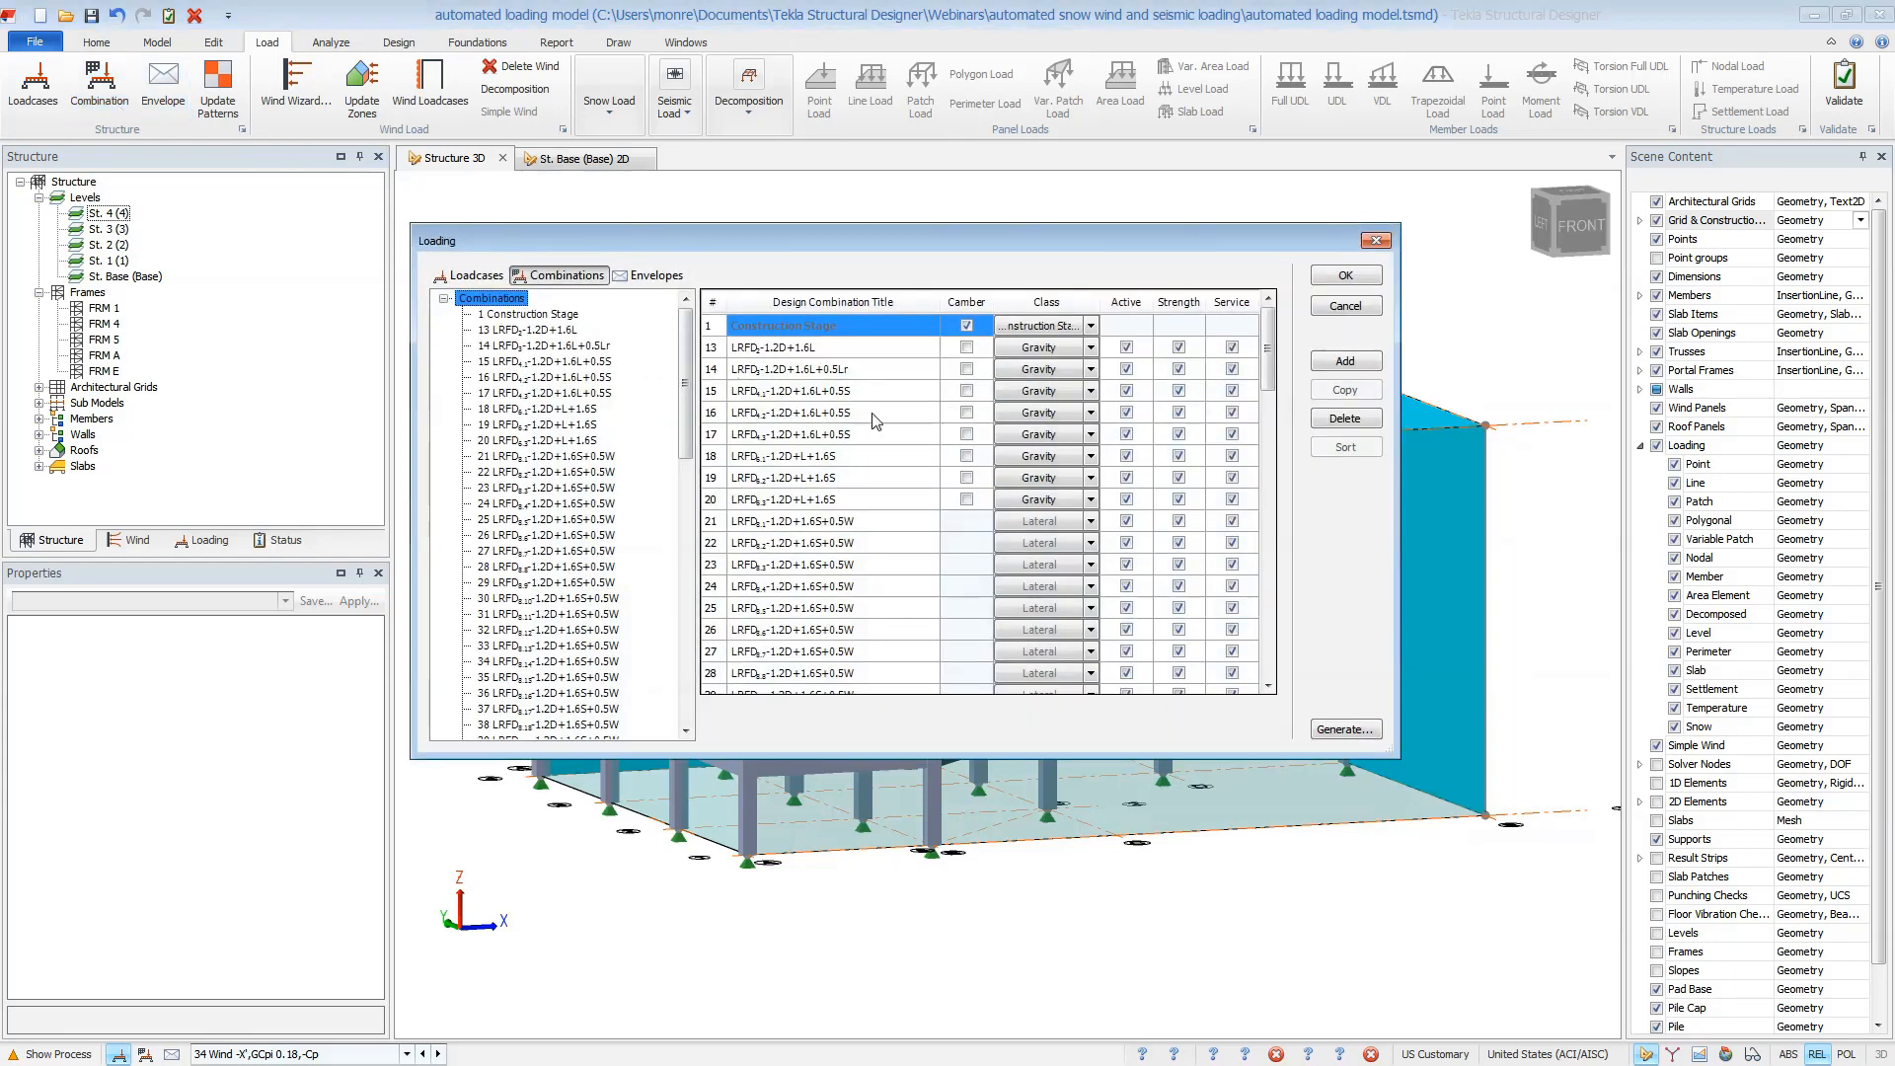
drag(1267, 371, 1268, 656)
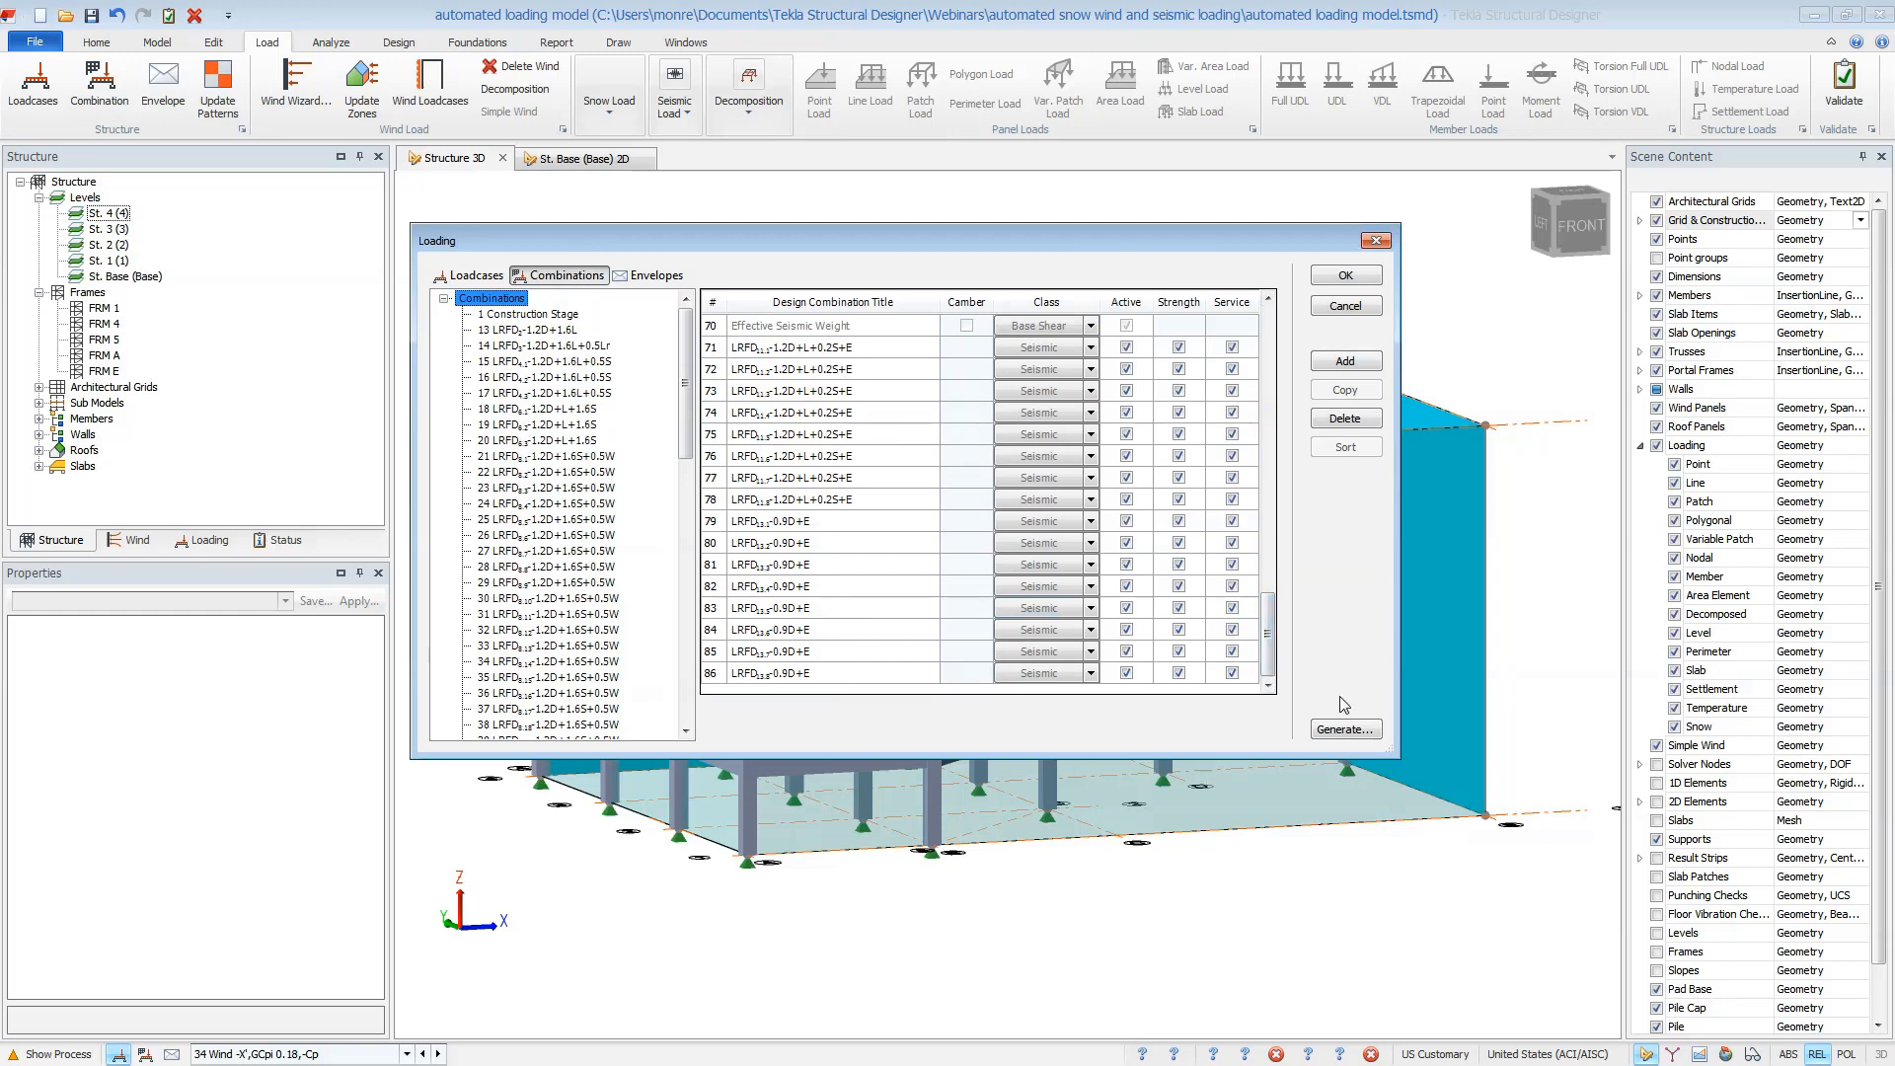
click(1374, 310)
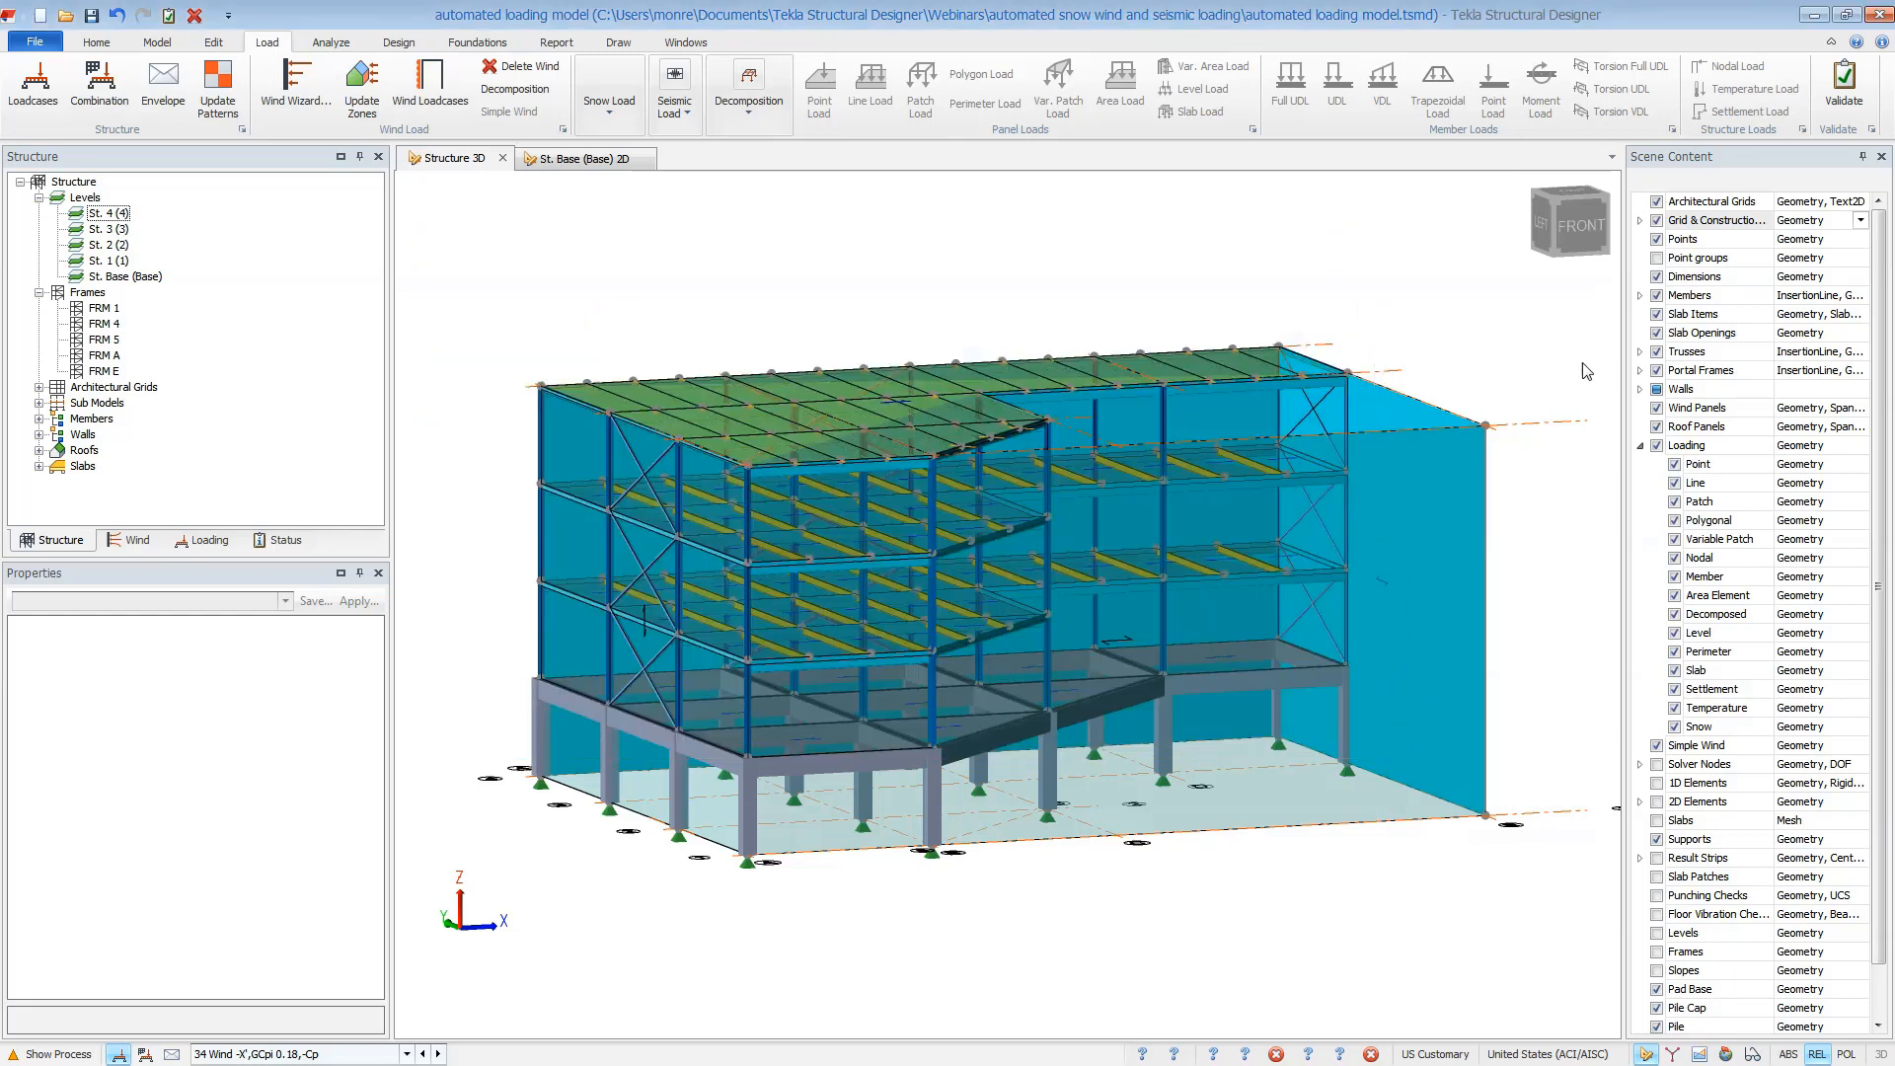
Hide the wind panels and put the three stacked X-brace pairs in frame E in a seismic force resisting system with direction Dir2
click(1657, 409)
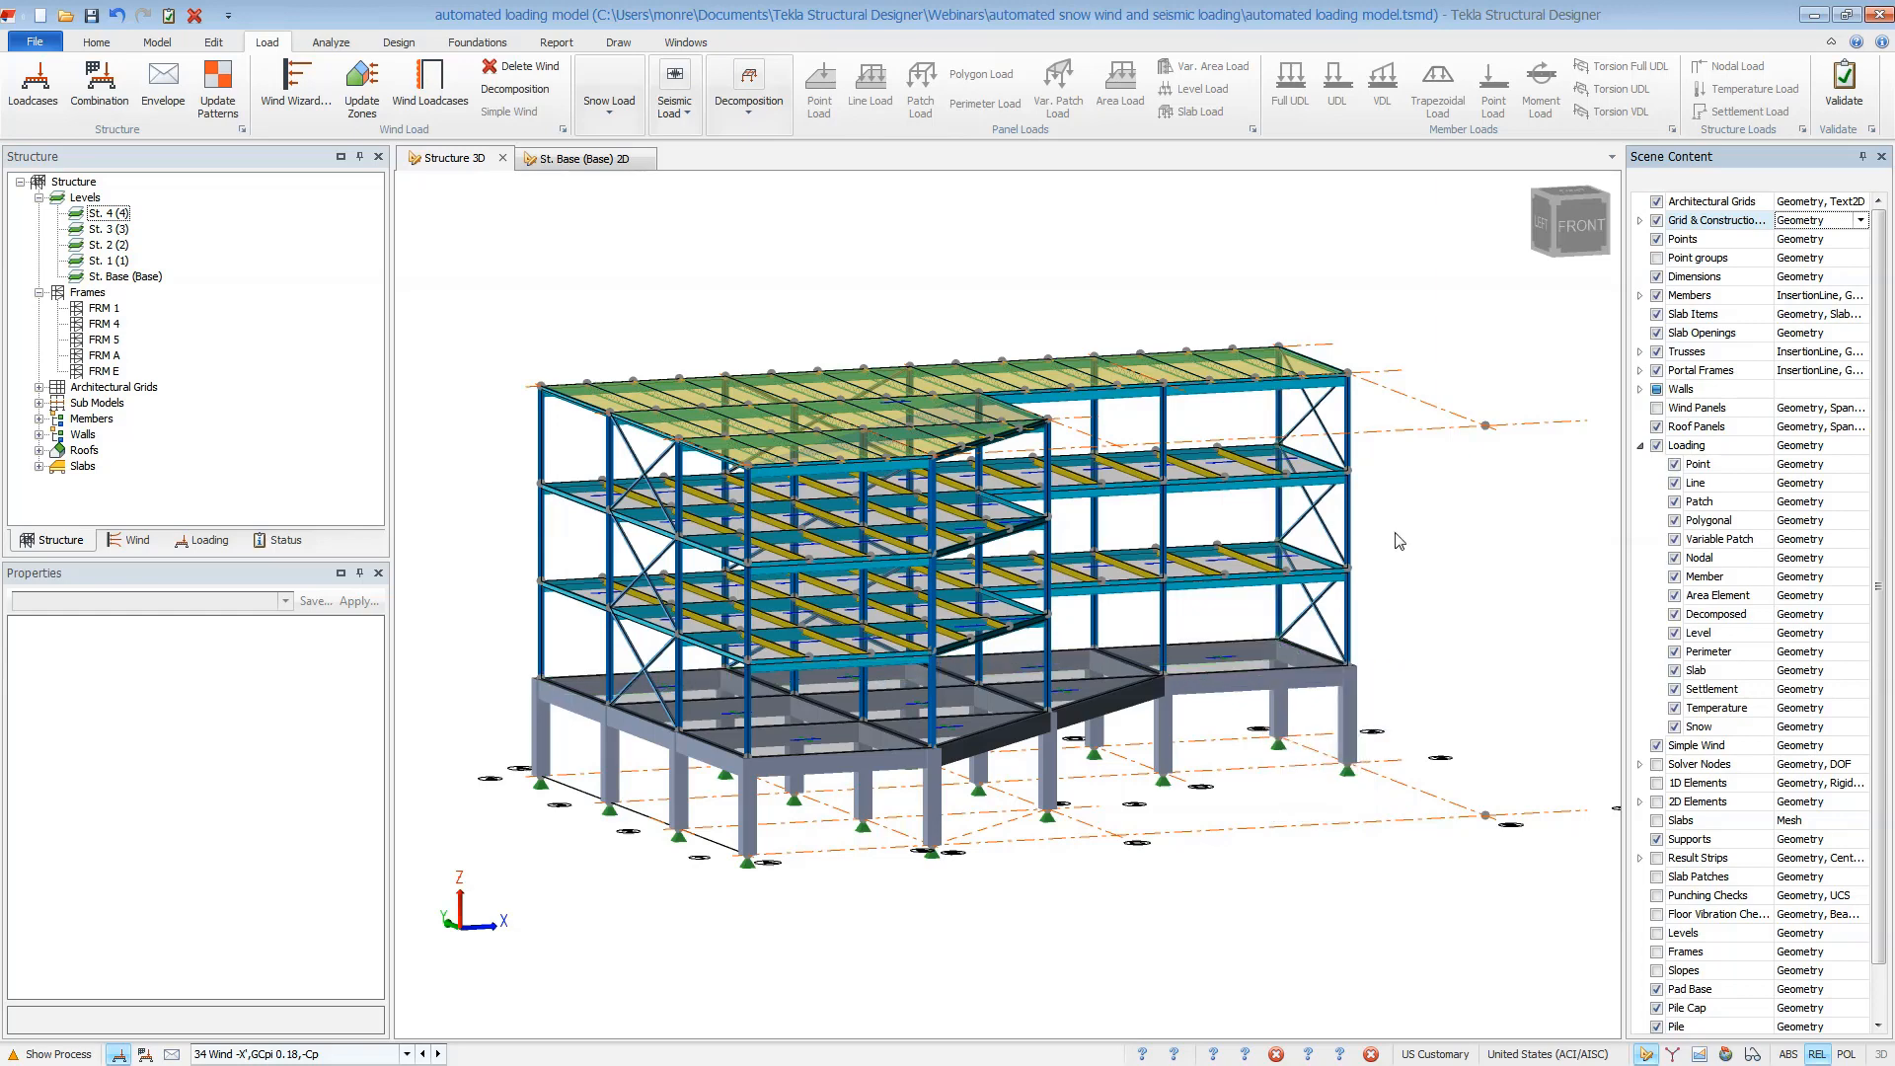
click(1332, 526)
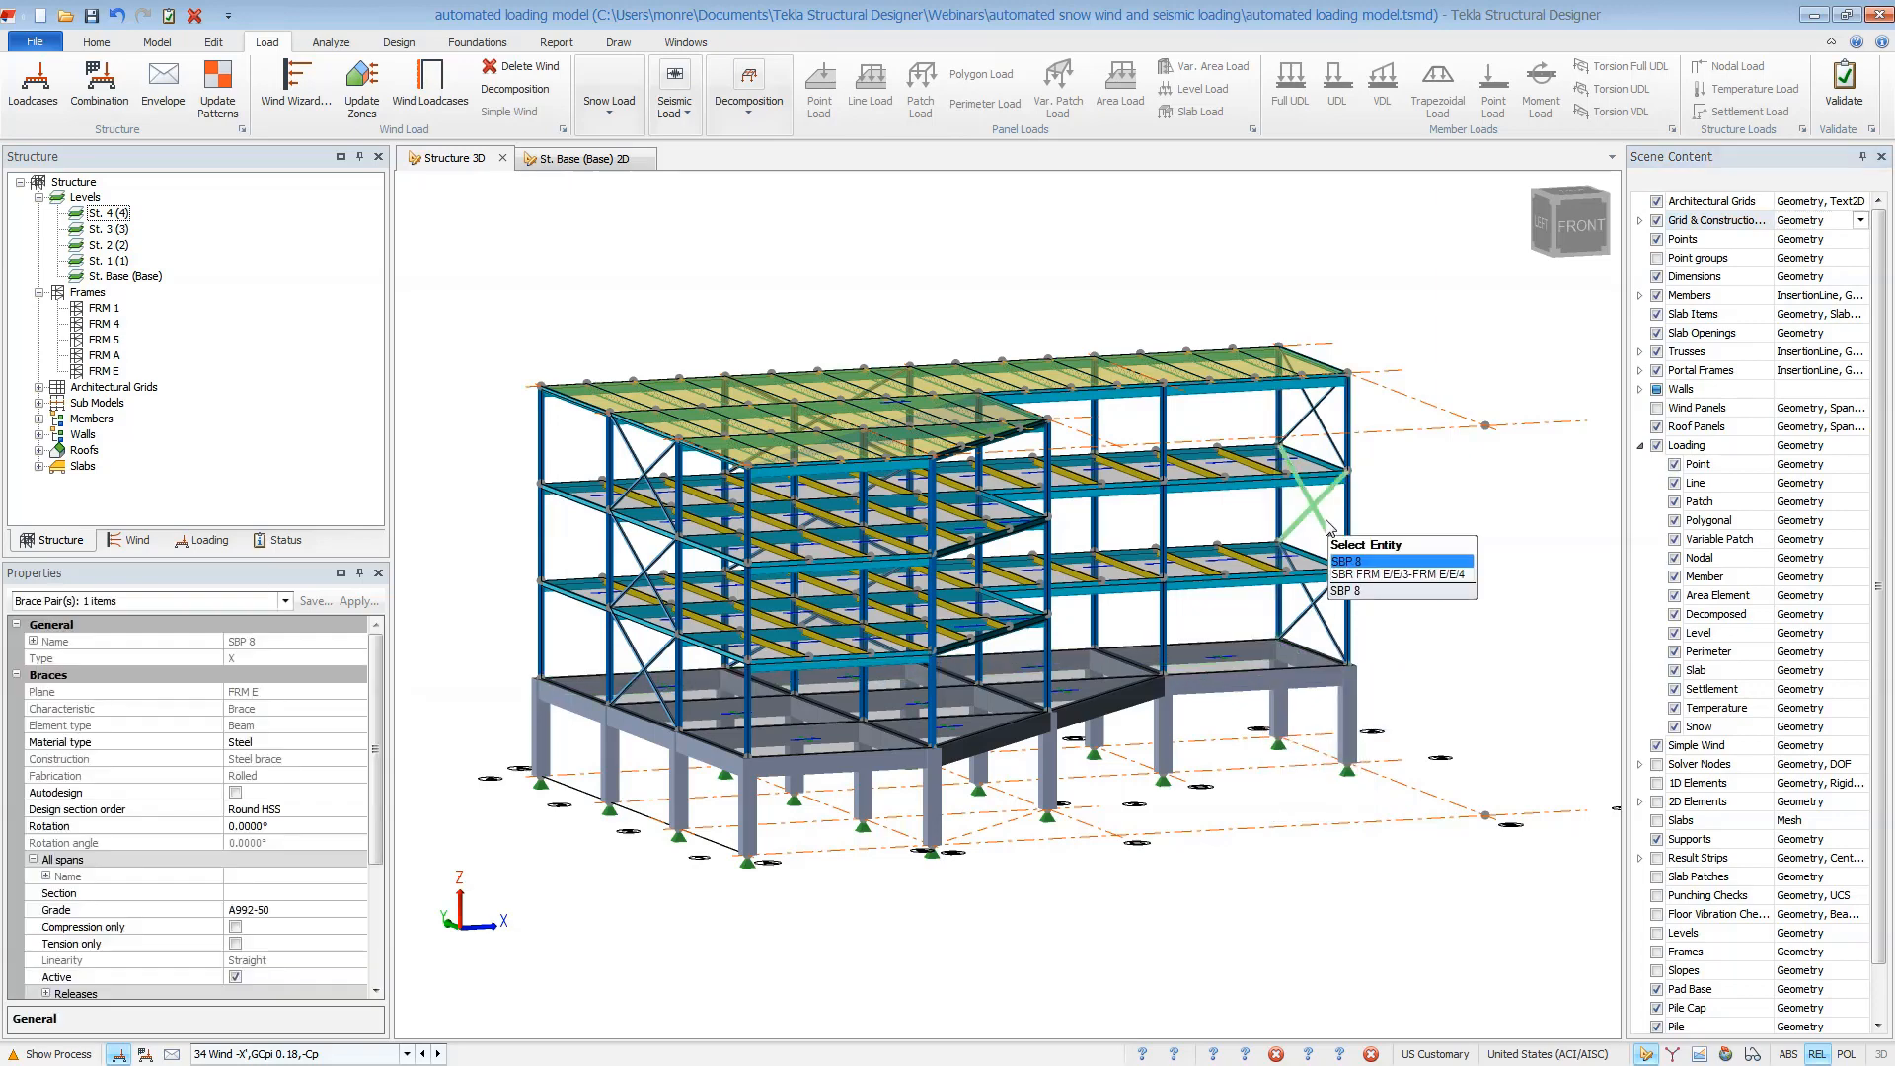
ctrl+click(1318, 424)
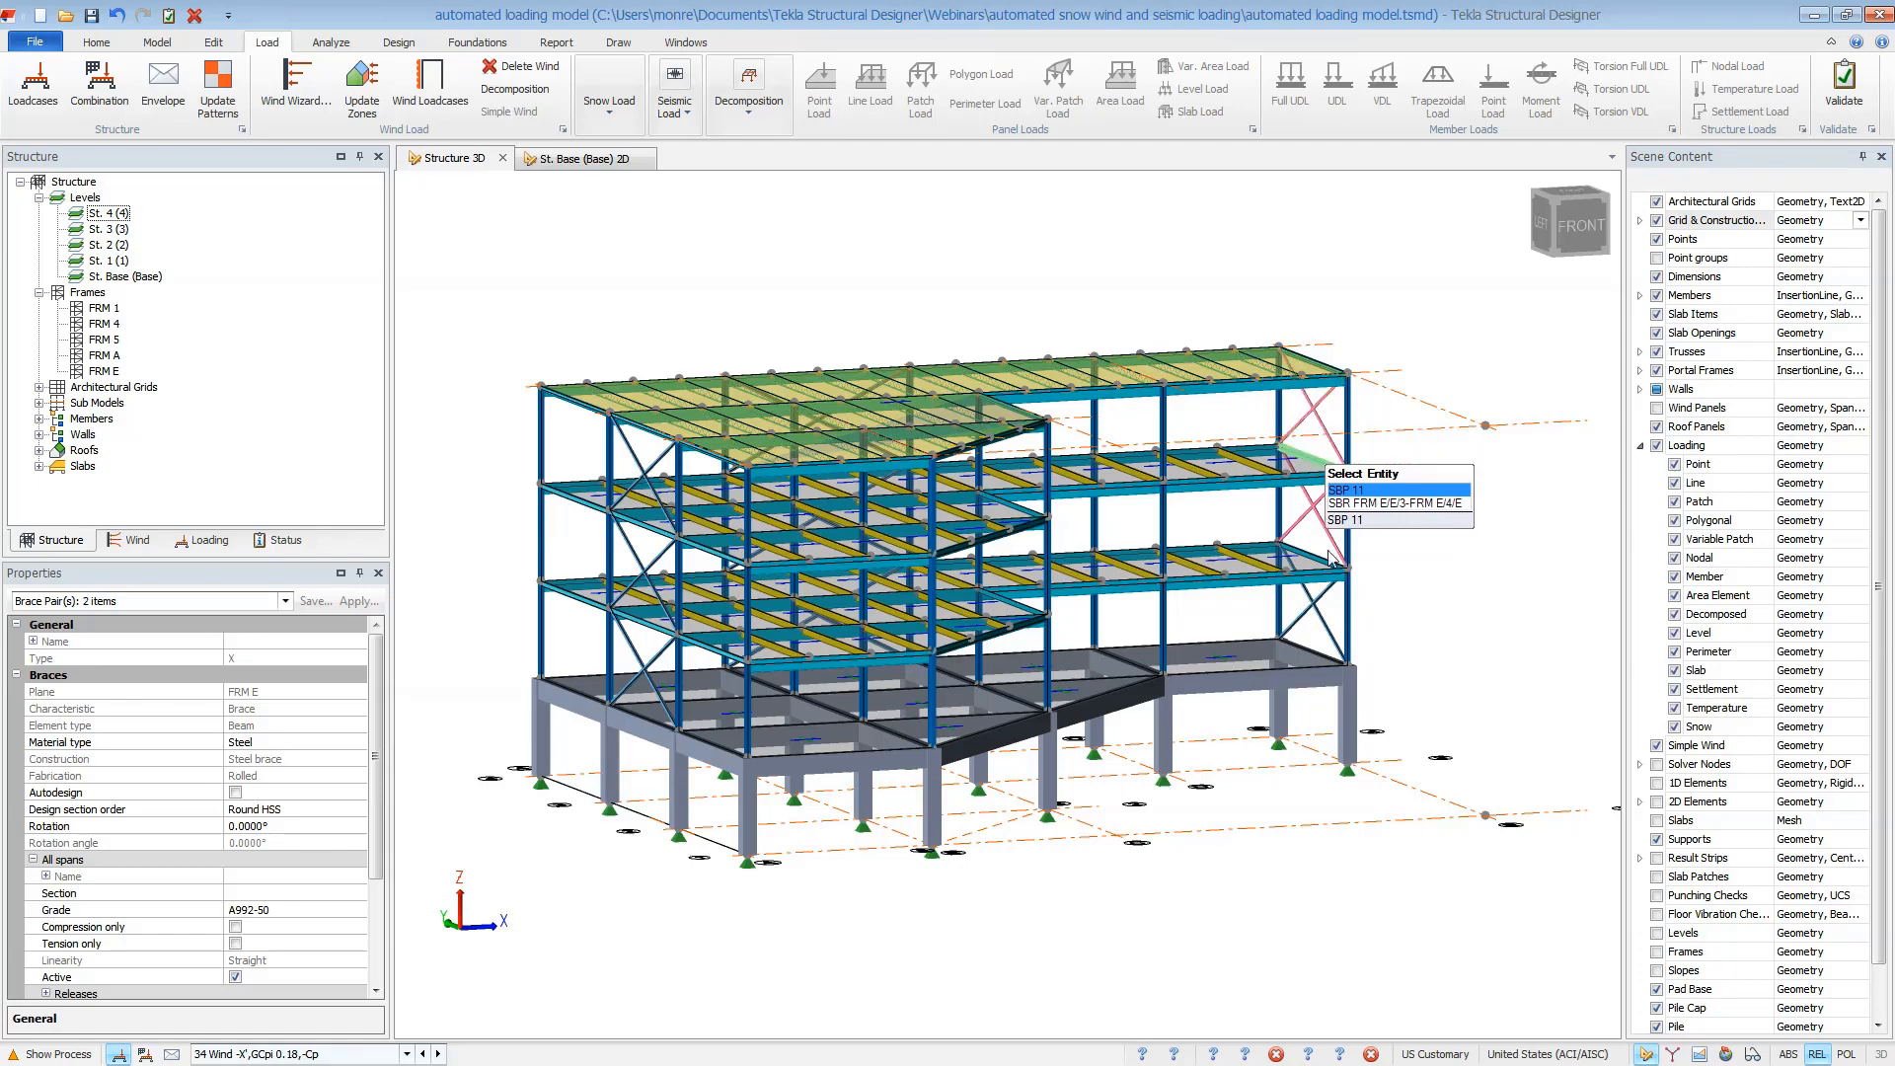
ctrl+click(1317, 613)
scroll(1360, 590, up, 5)
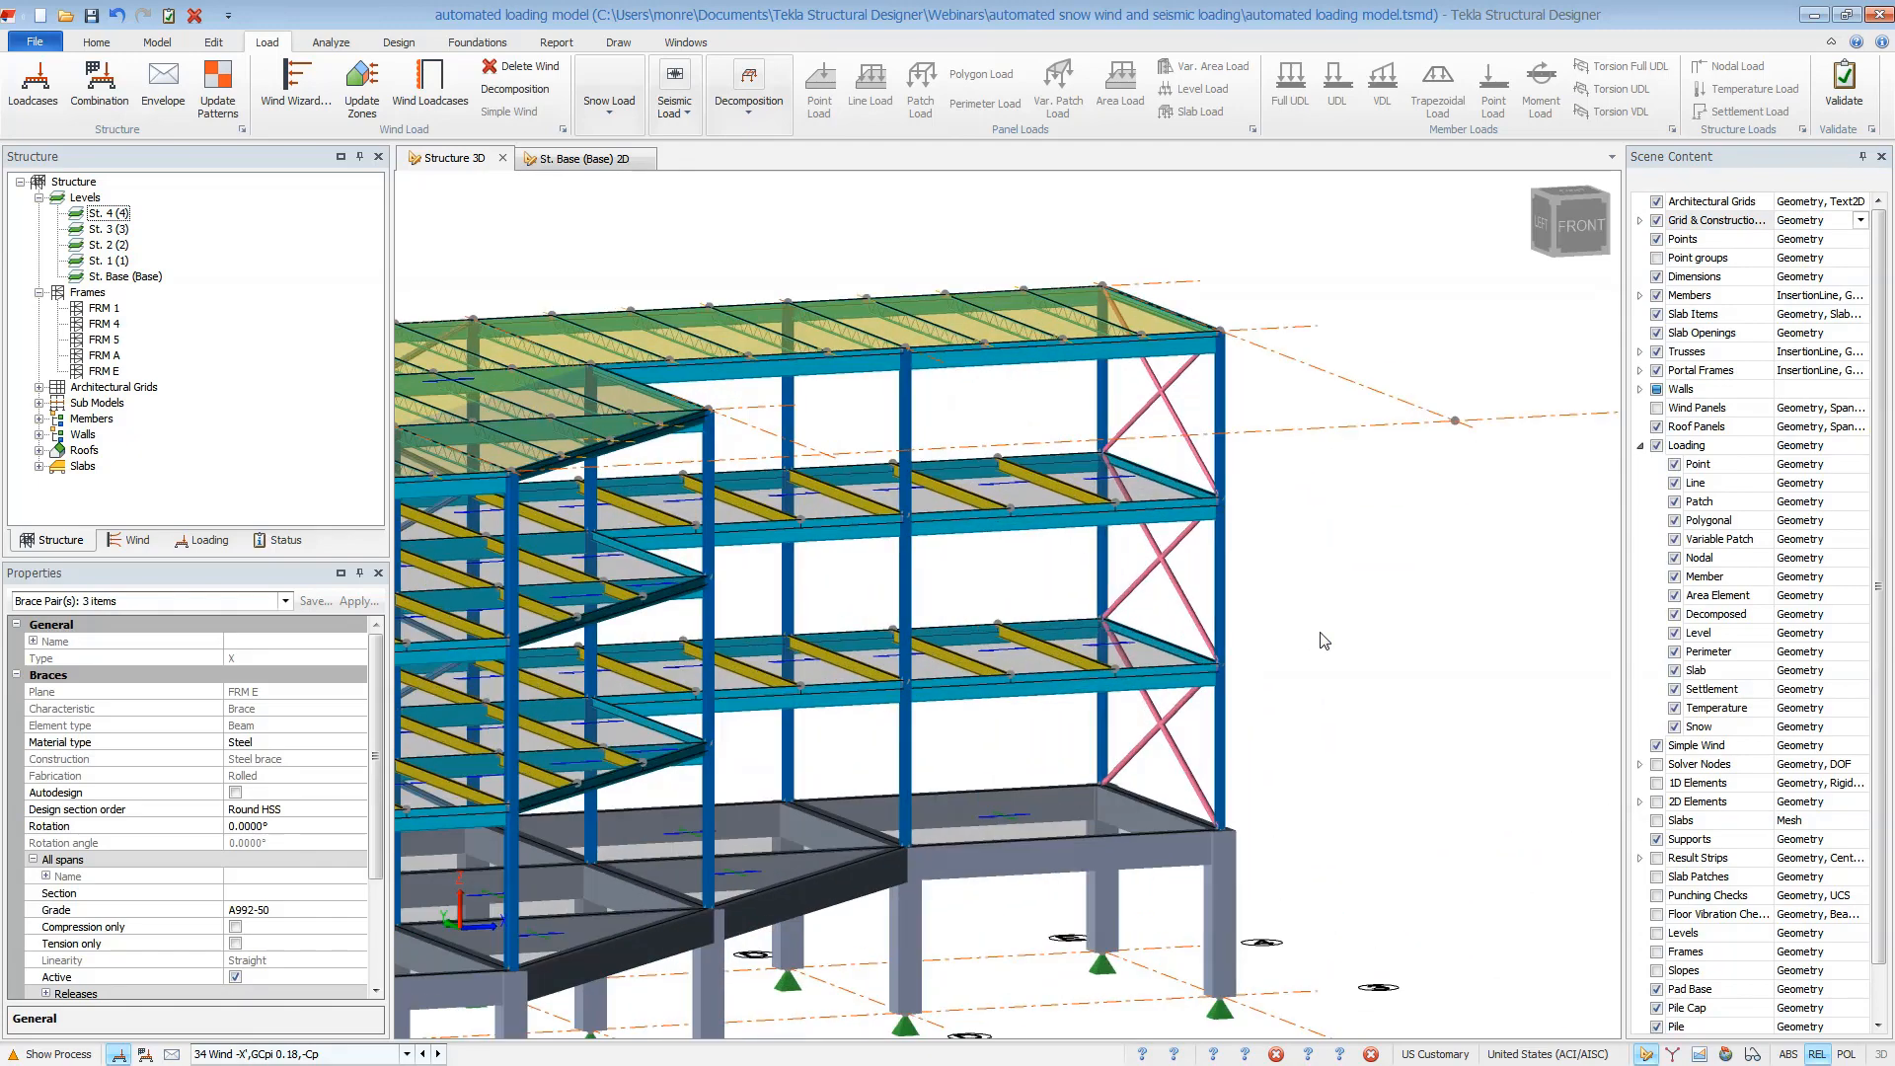
drag(376, 650, 383, 826)
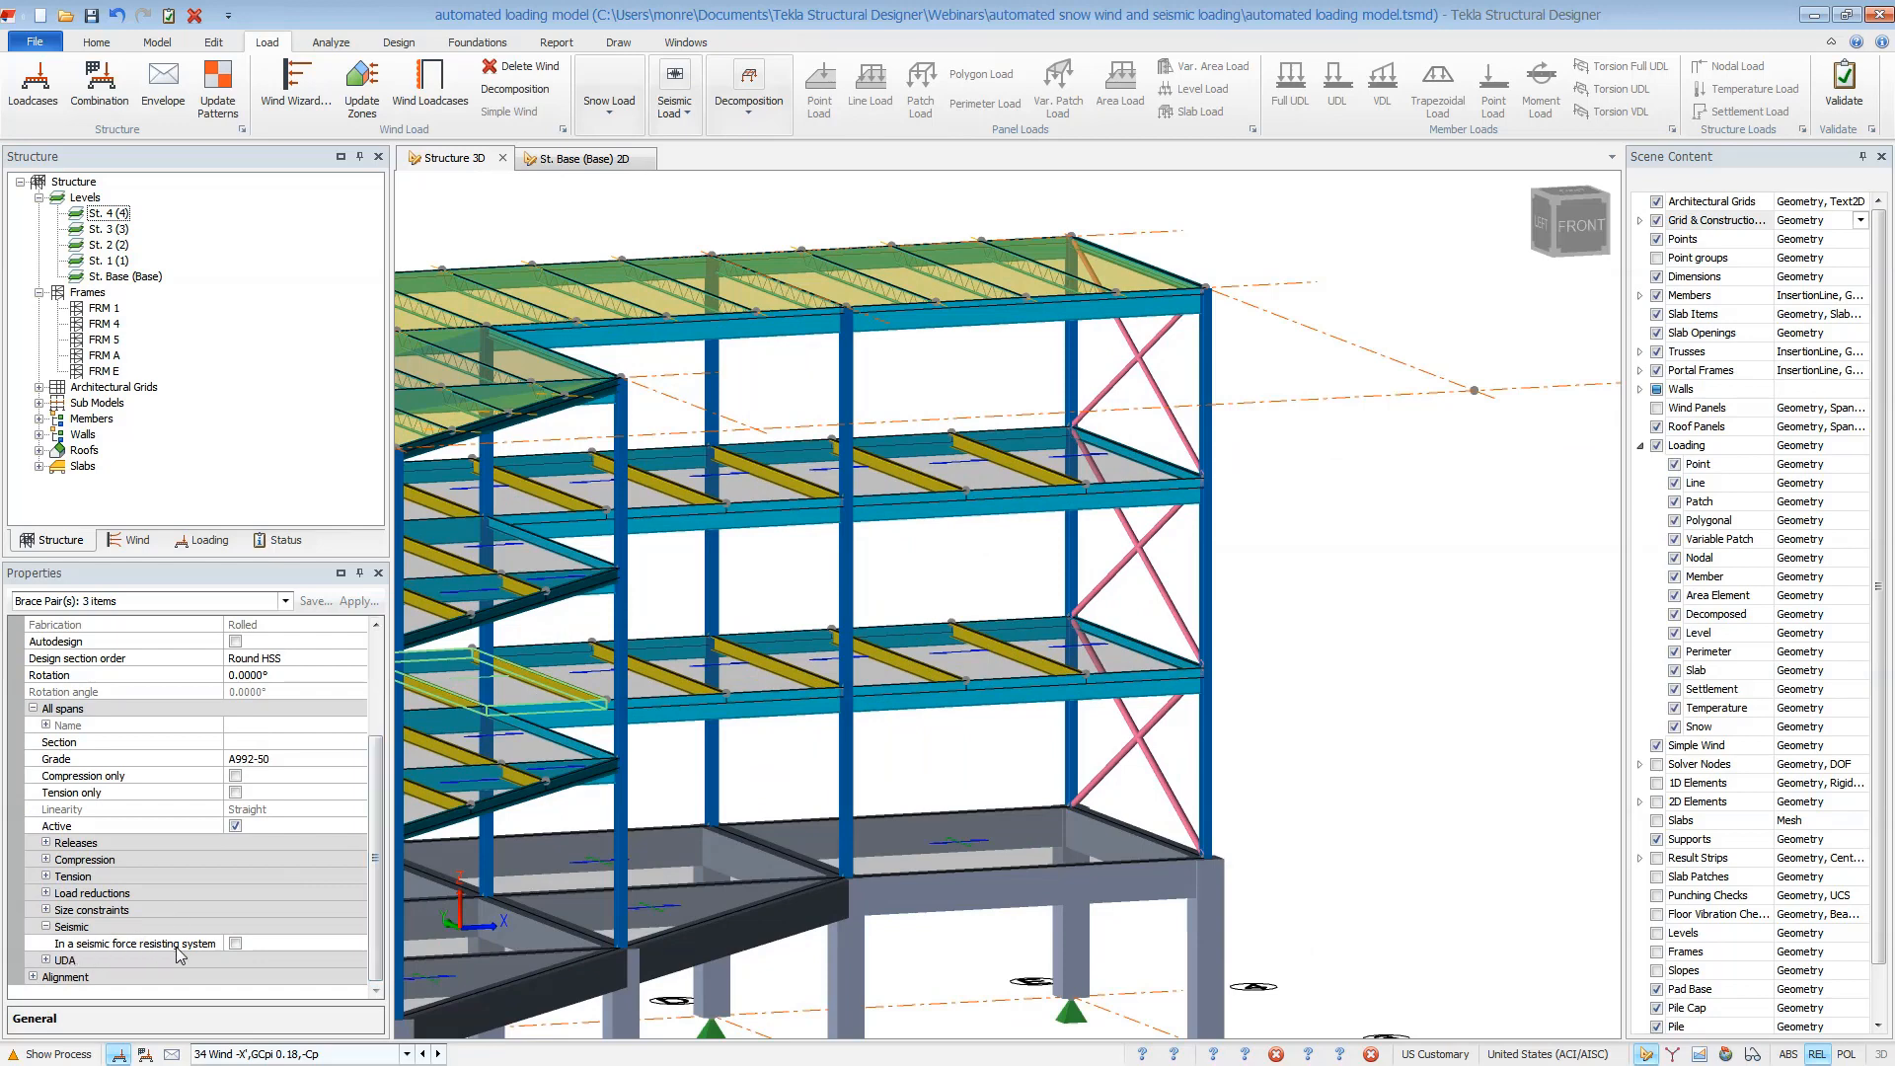
click(235, 943)
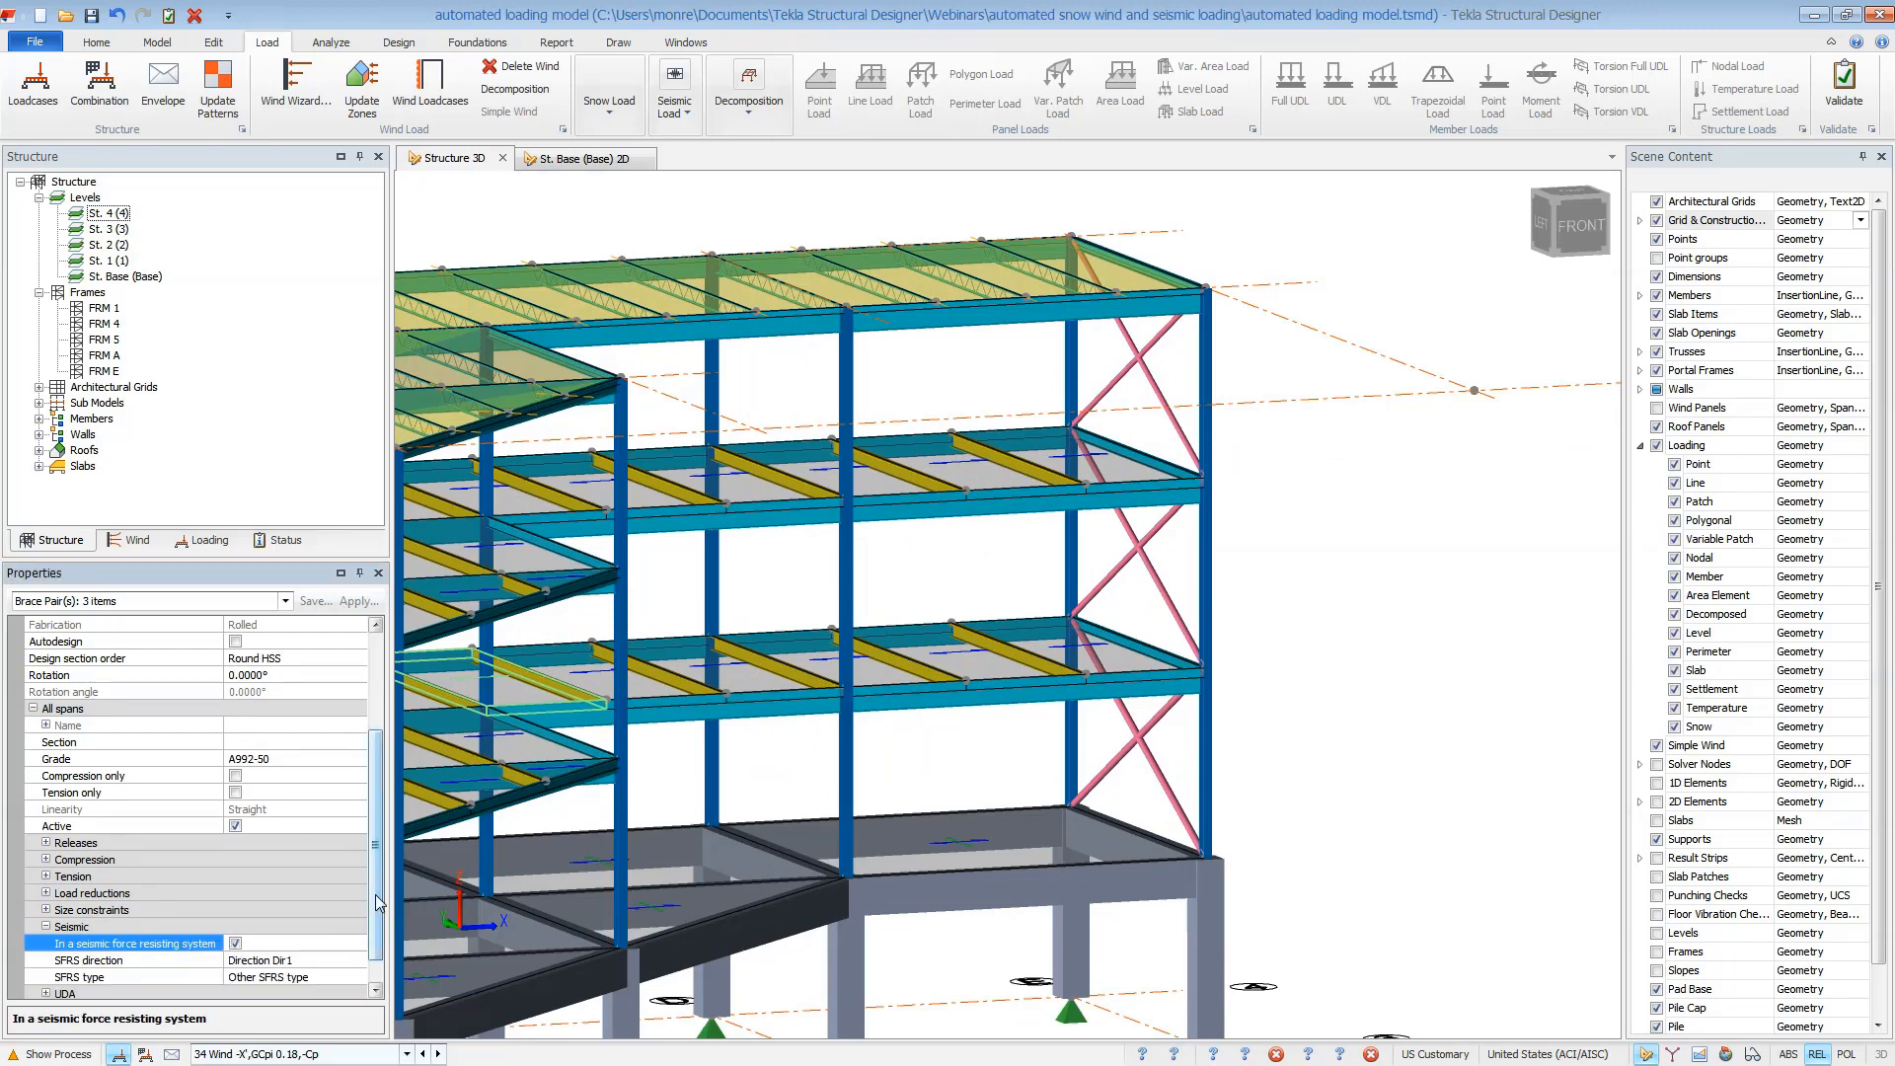
click(373, 962)
click(297, 927)
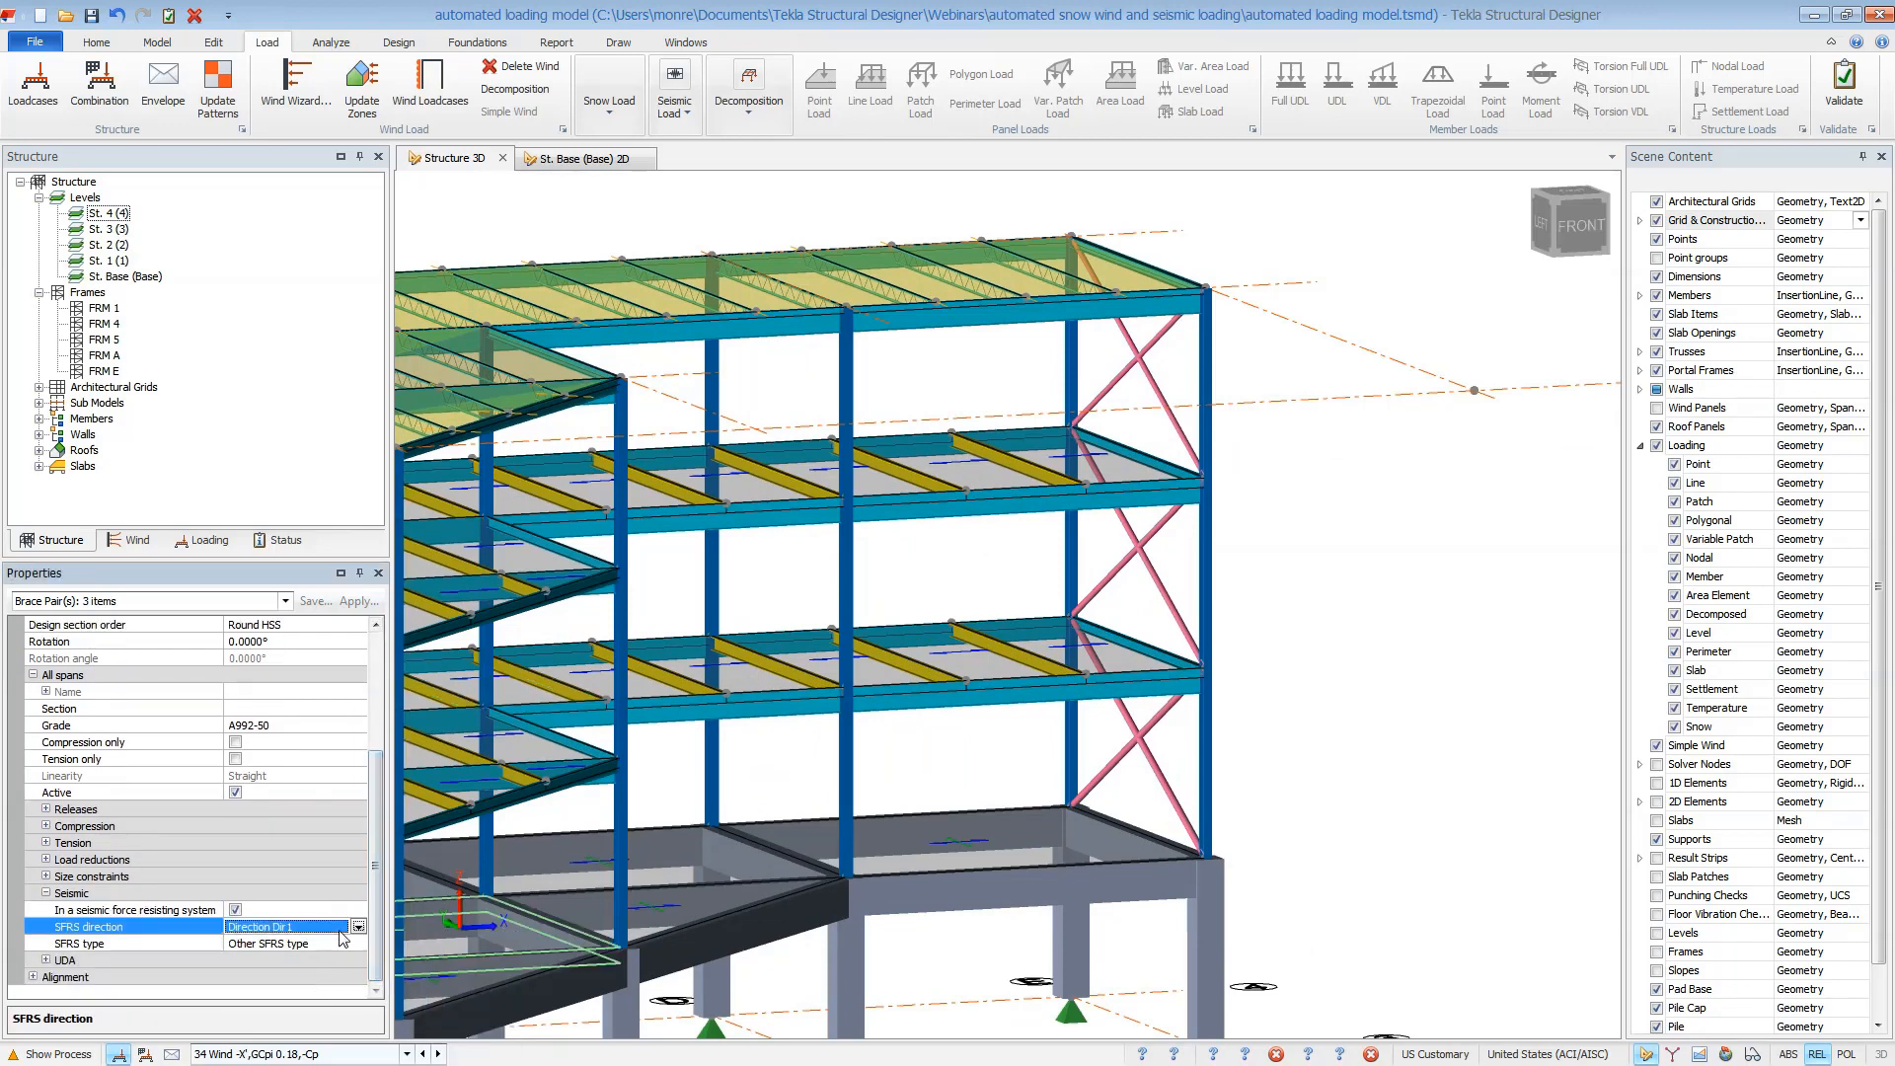
click(358, 928)
click(308, 967)
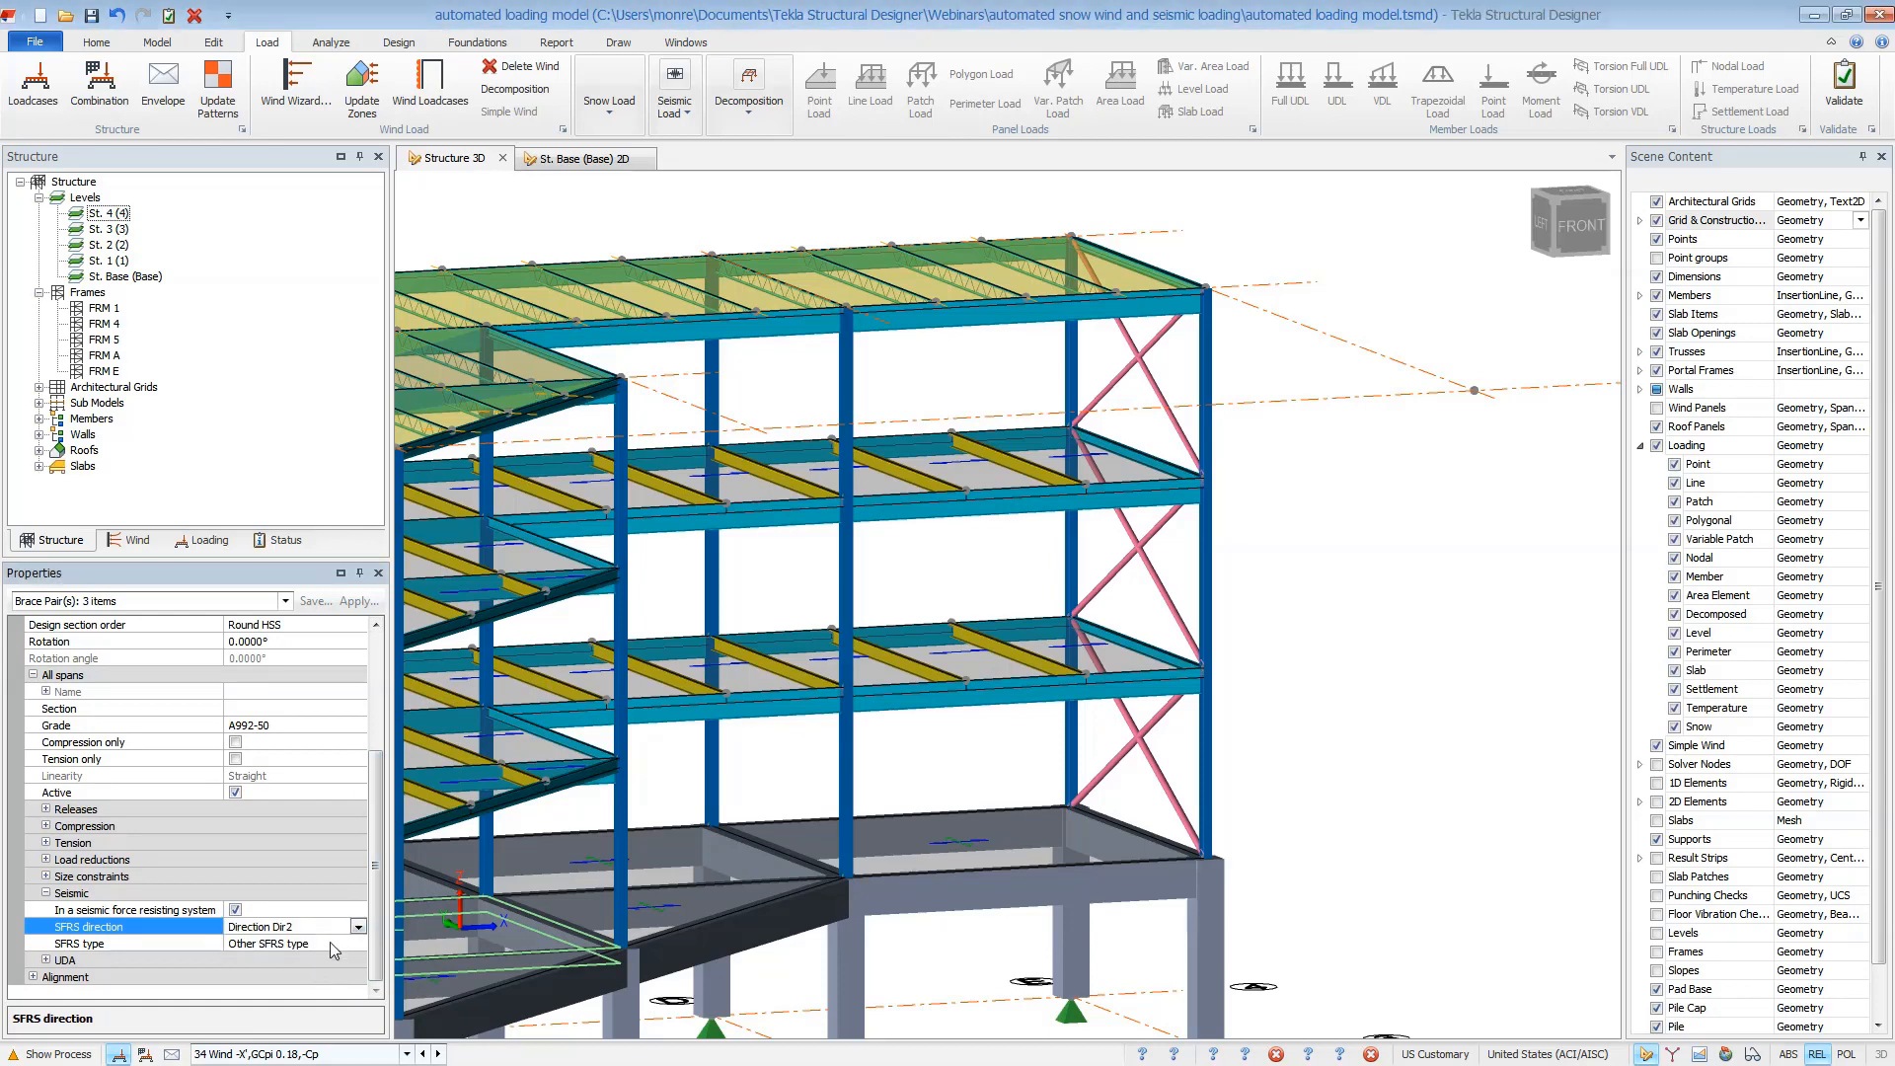
Set the SFRS type of the three selected brace pairs to Special concentrically braced frame
click(359, 944)
click(358, 945)
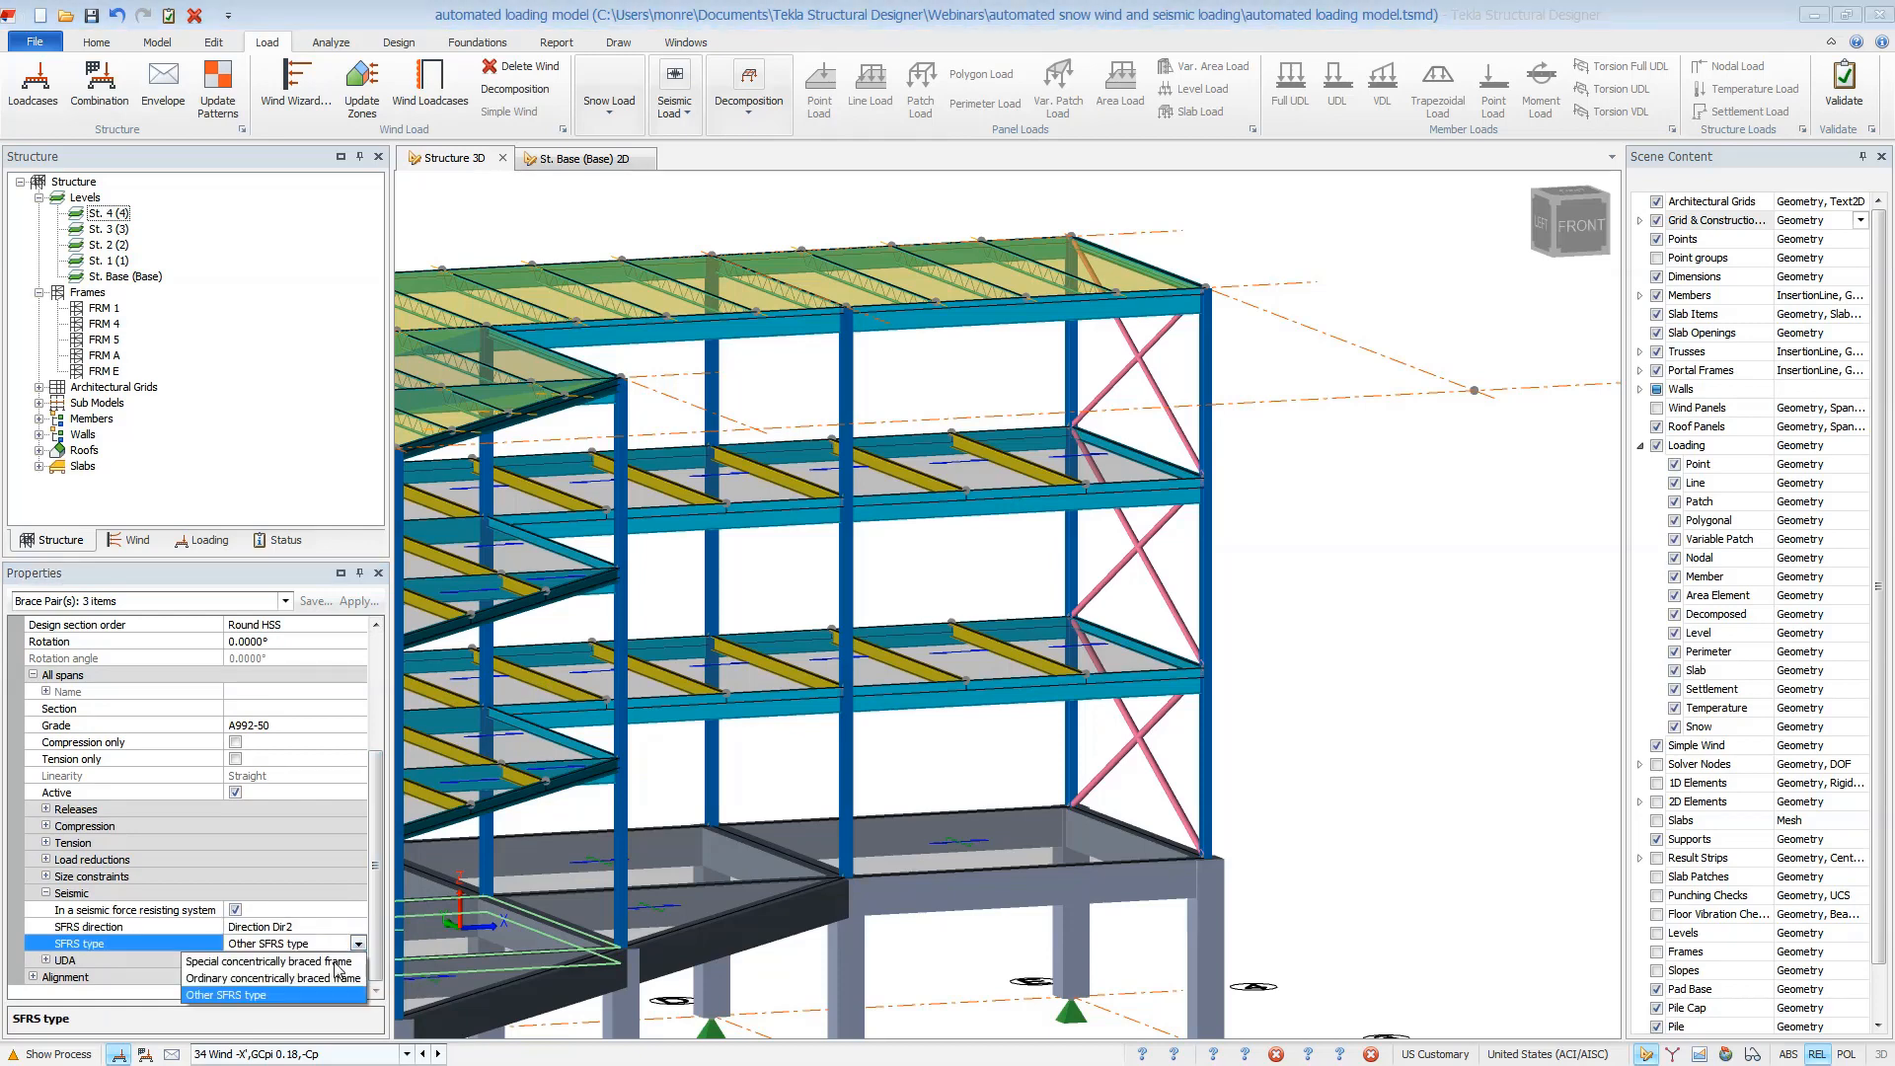
click(334, 963)
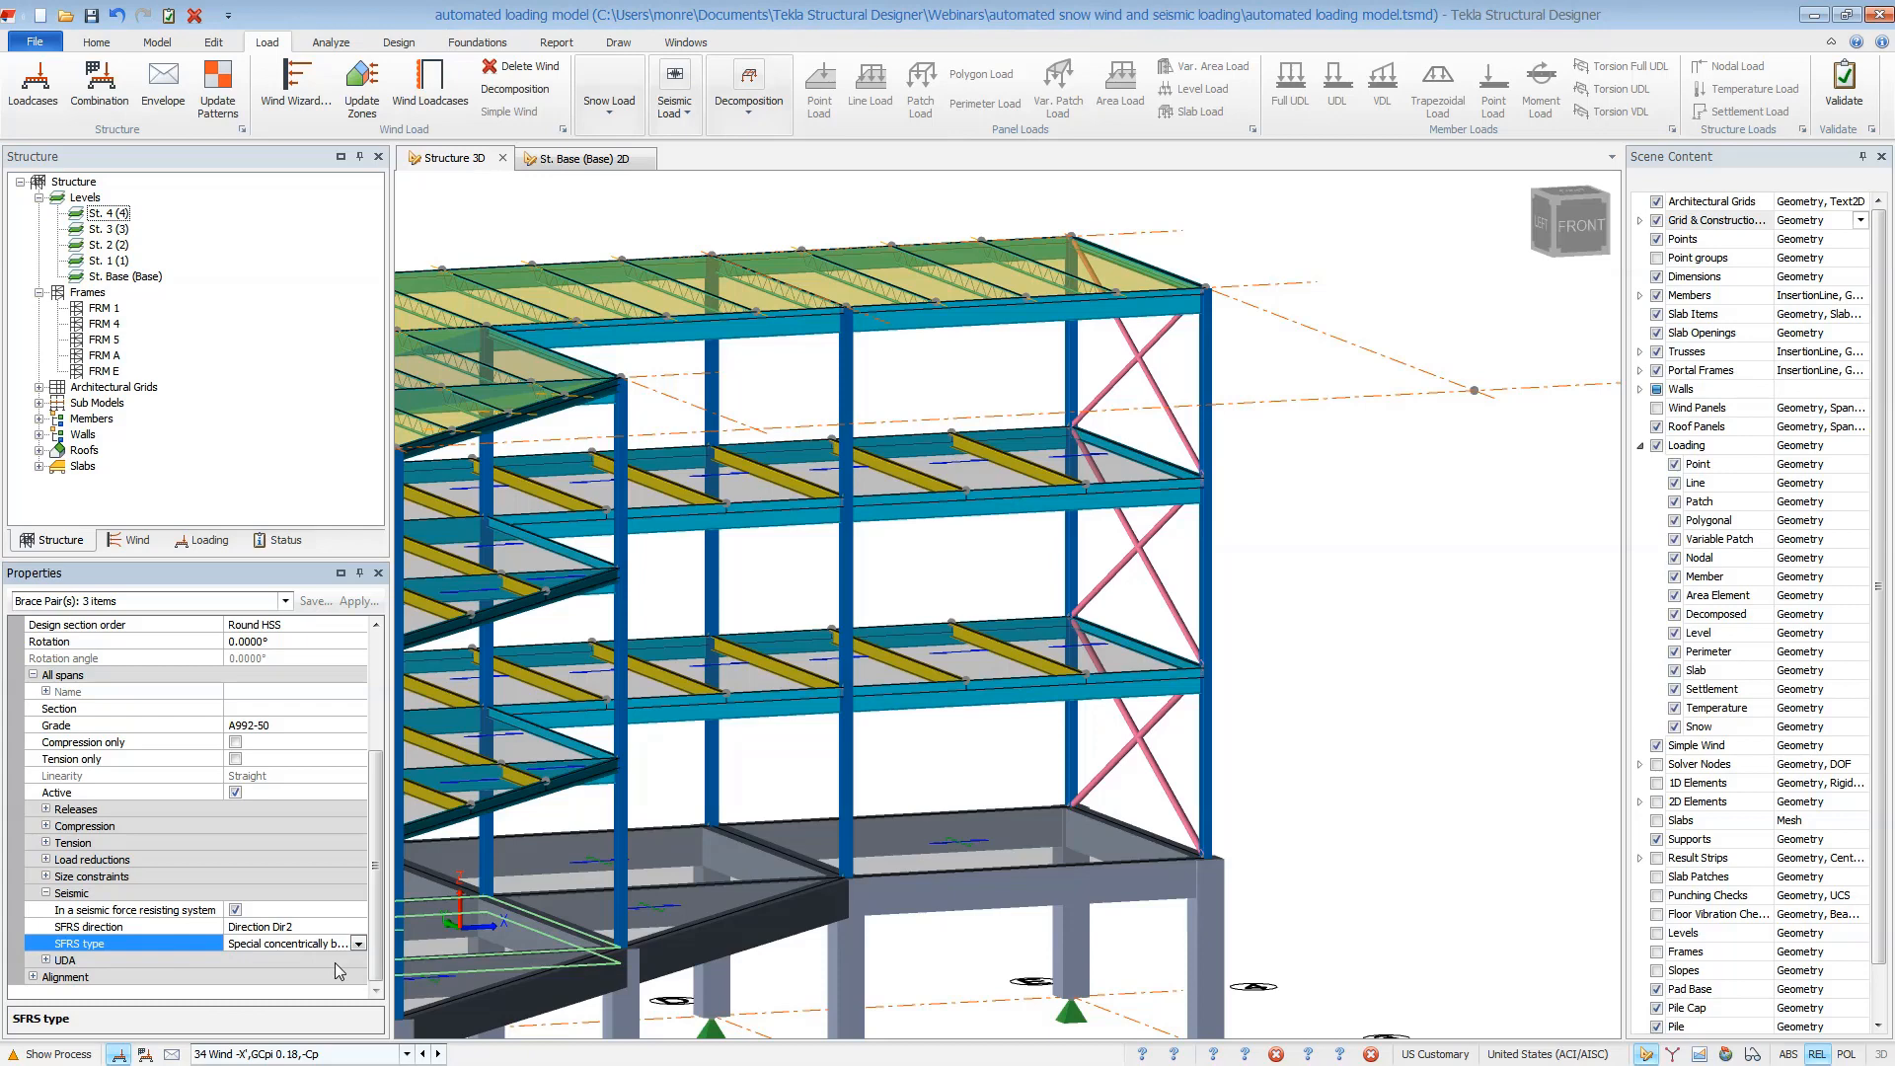
Put the two columns flanking the frame E braces in a seismic force resisting system with direction Dir2 and type Special concentrically braced frame
click(1203, 681)
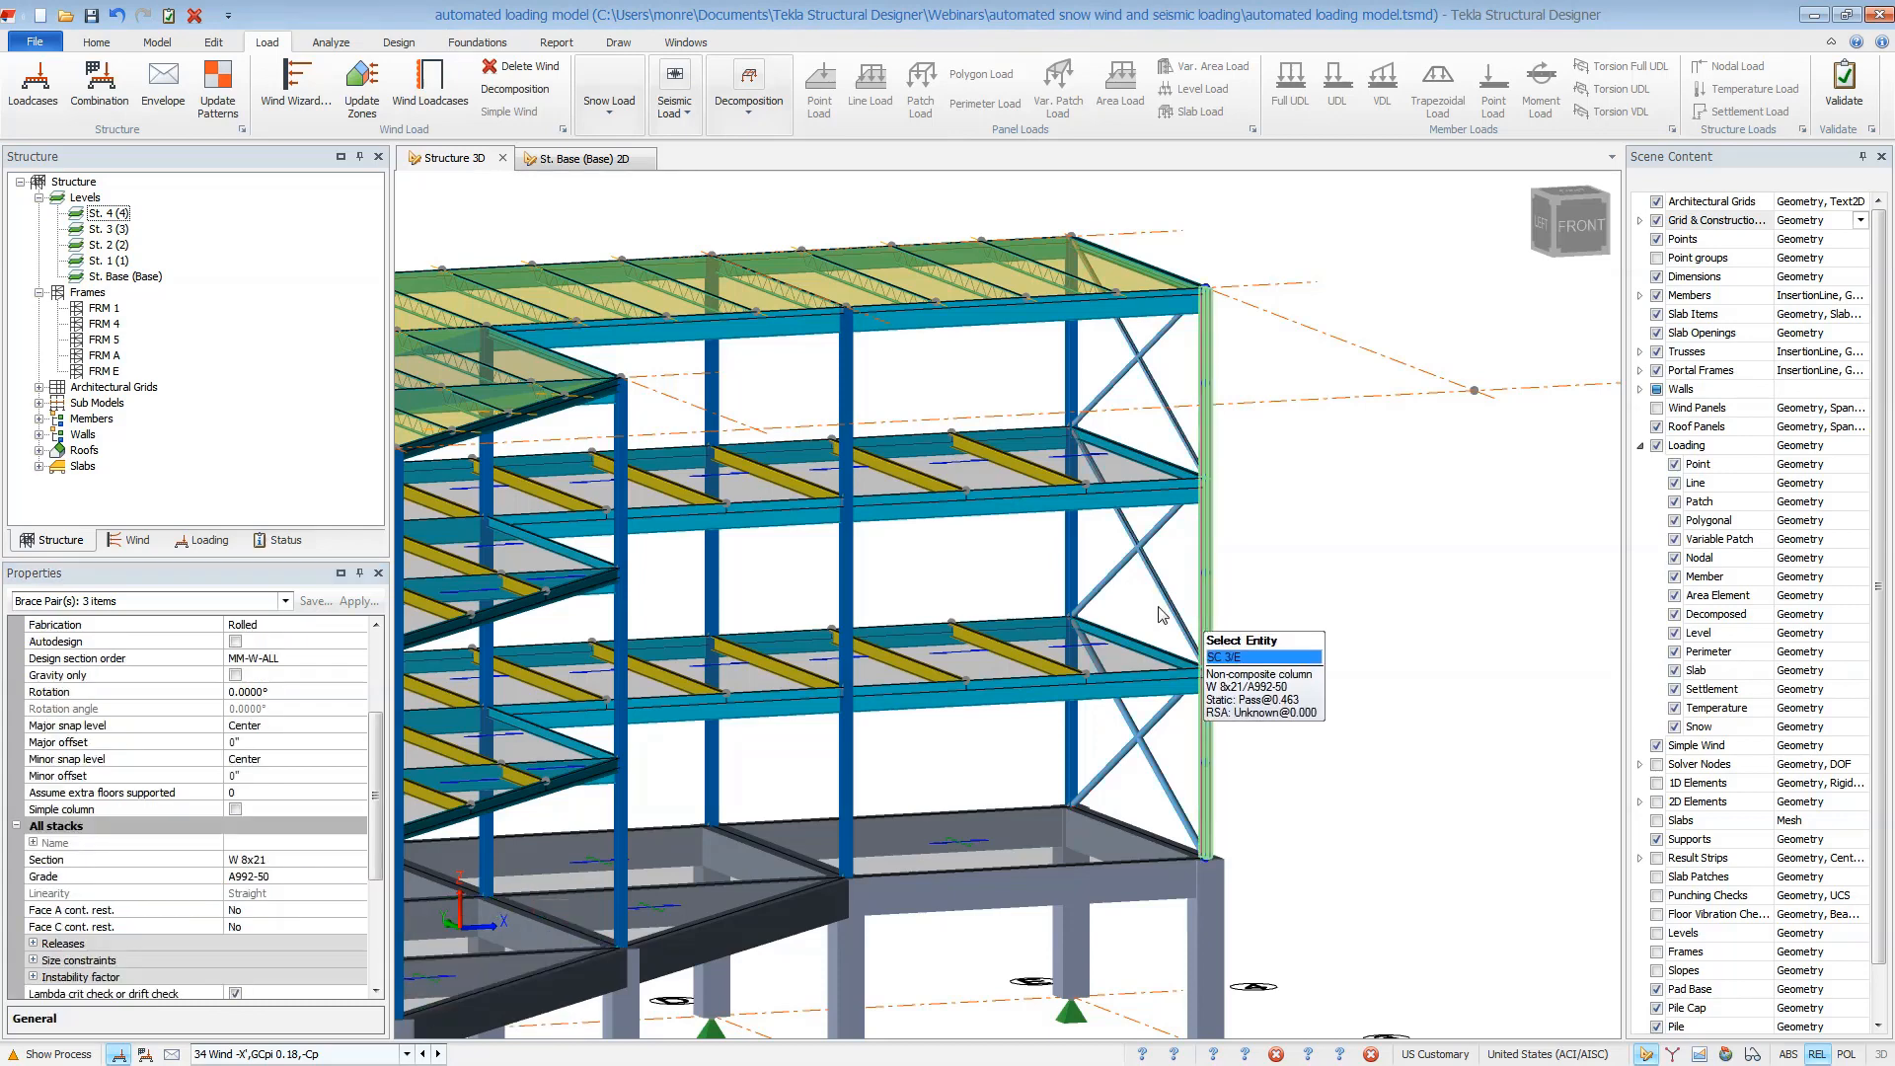
click(1066, 577)
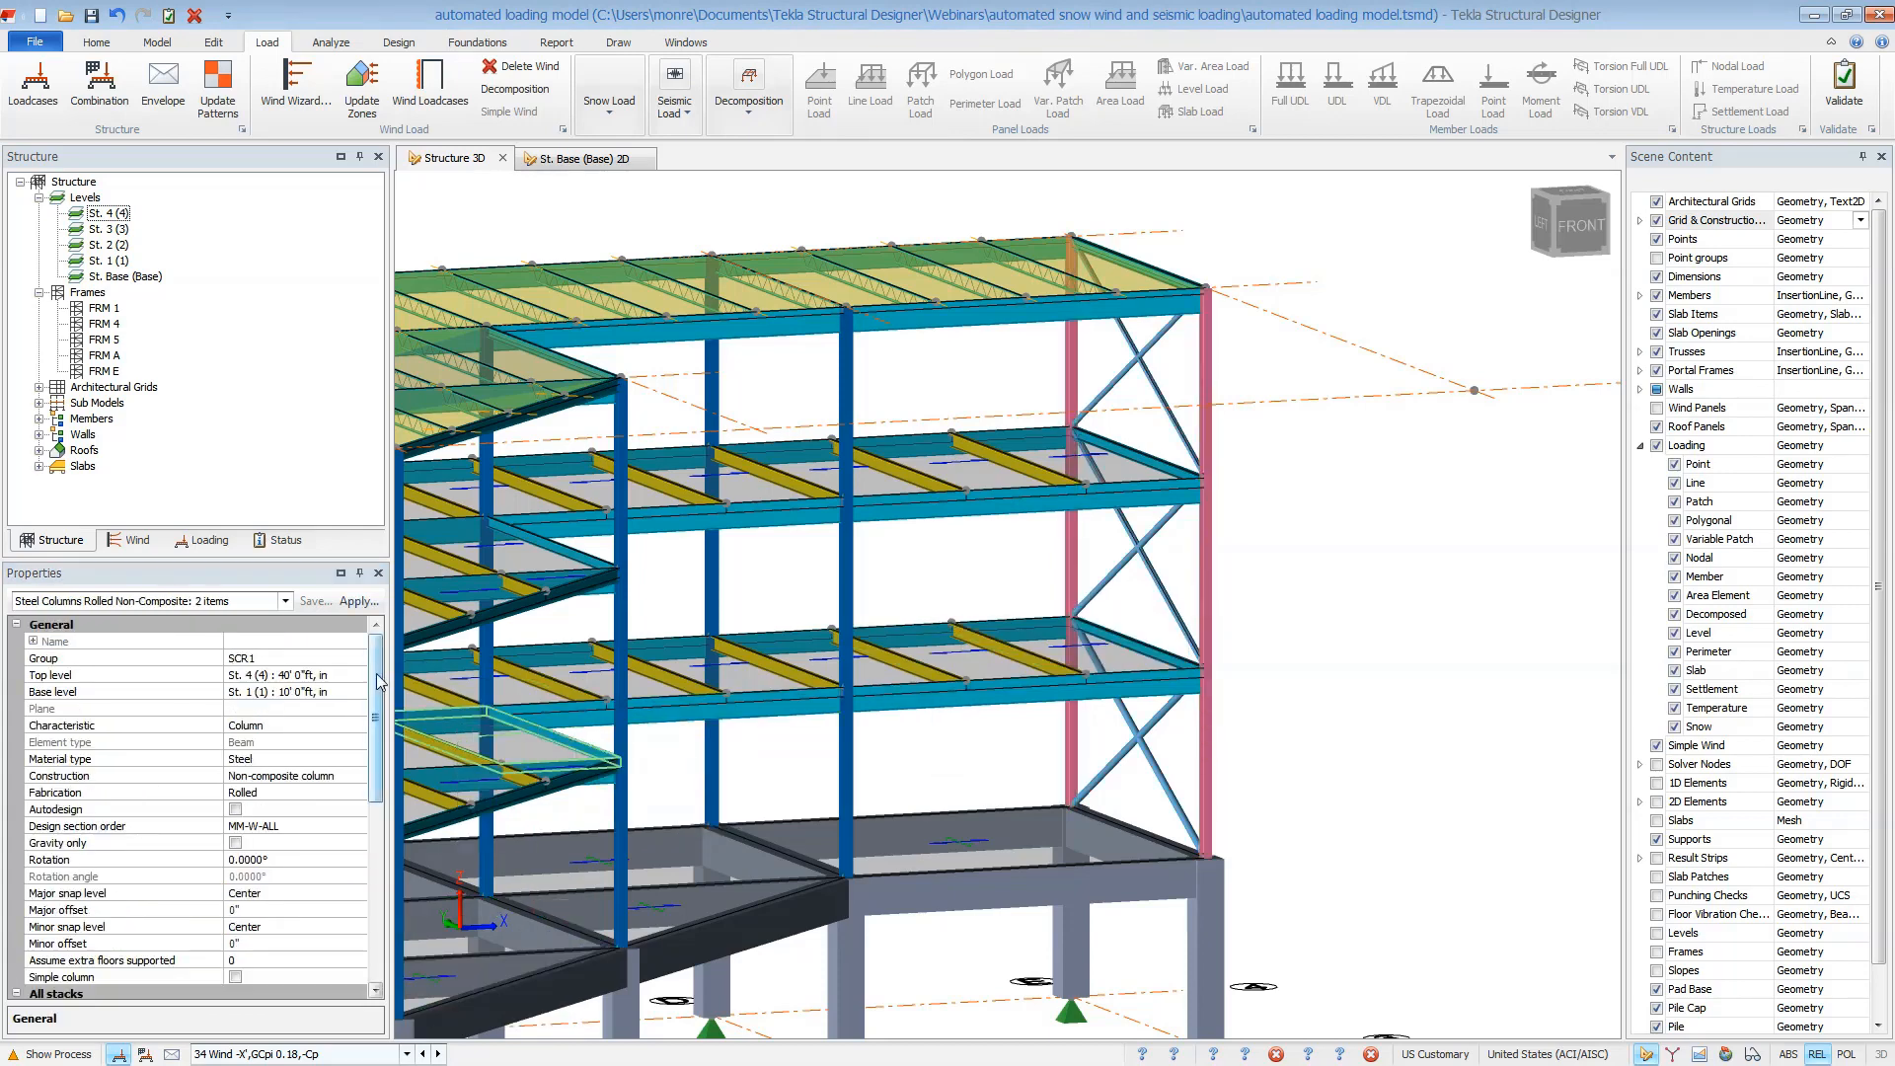
scroll(375, 886, down, 5)
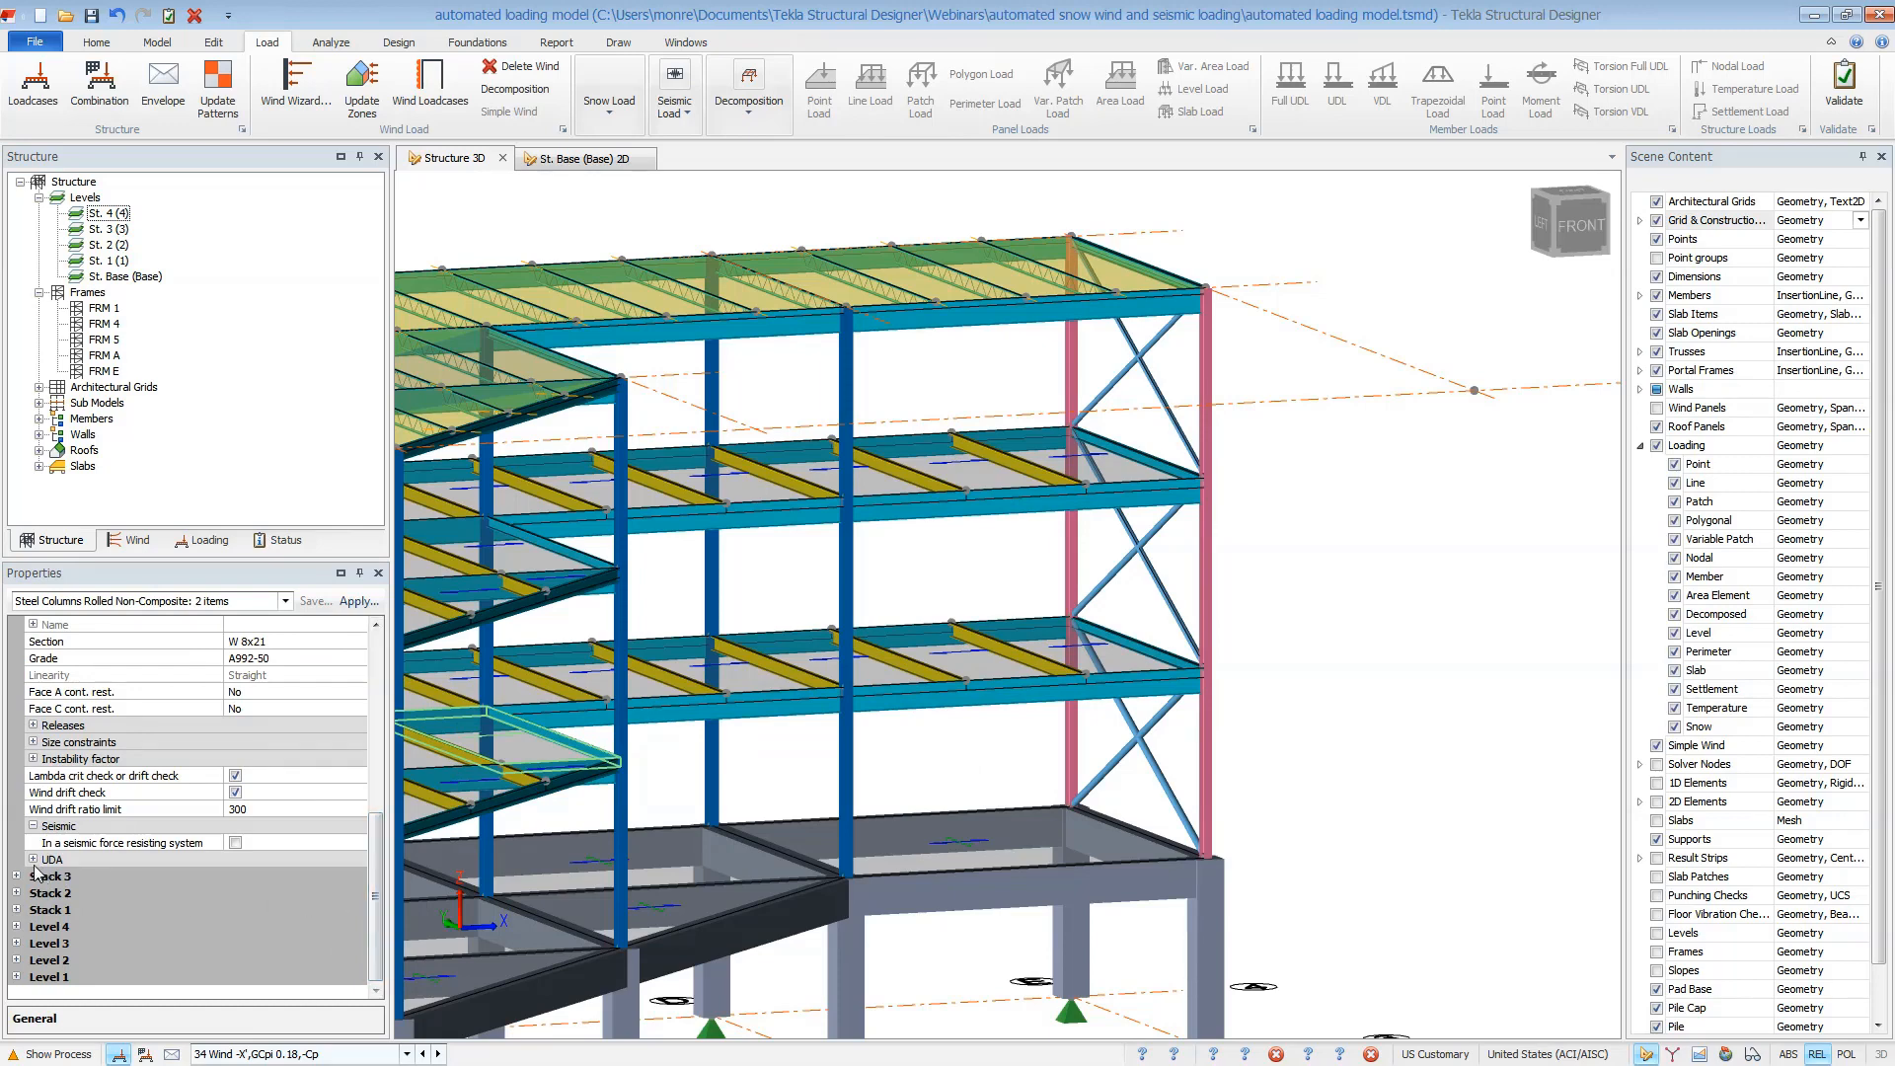
click(235, 842)
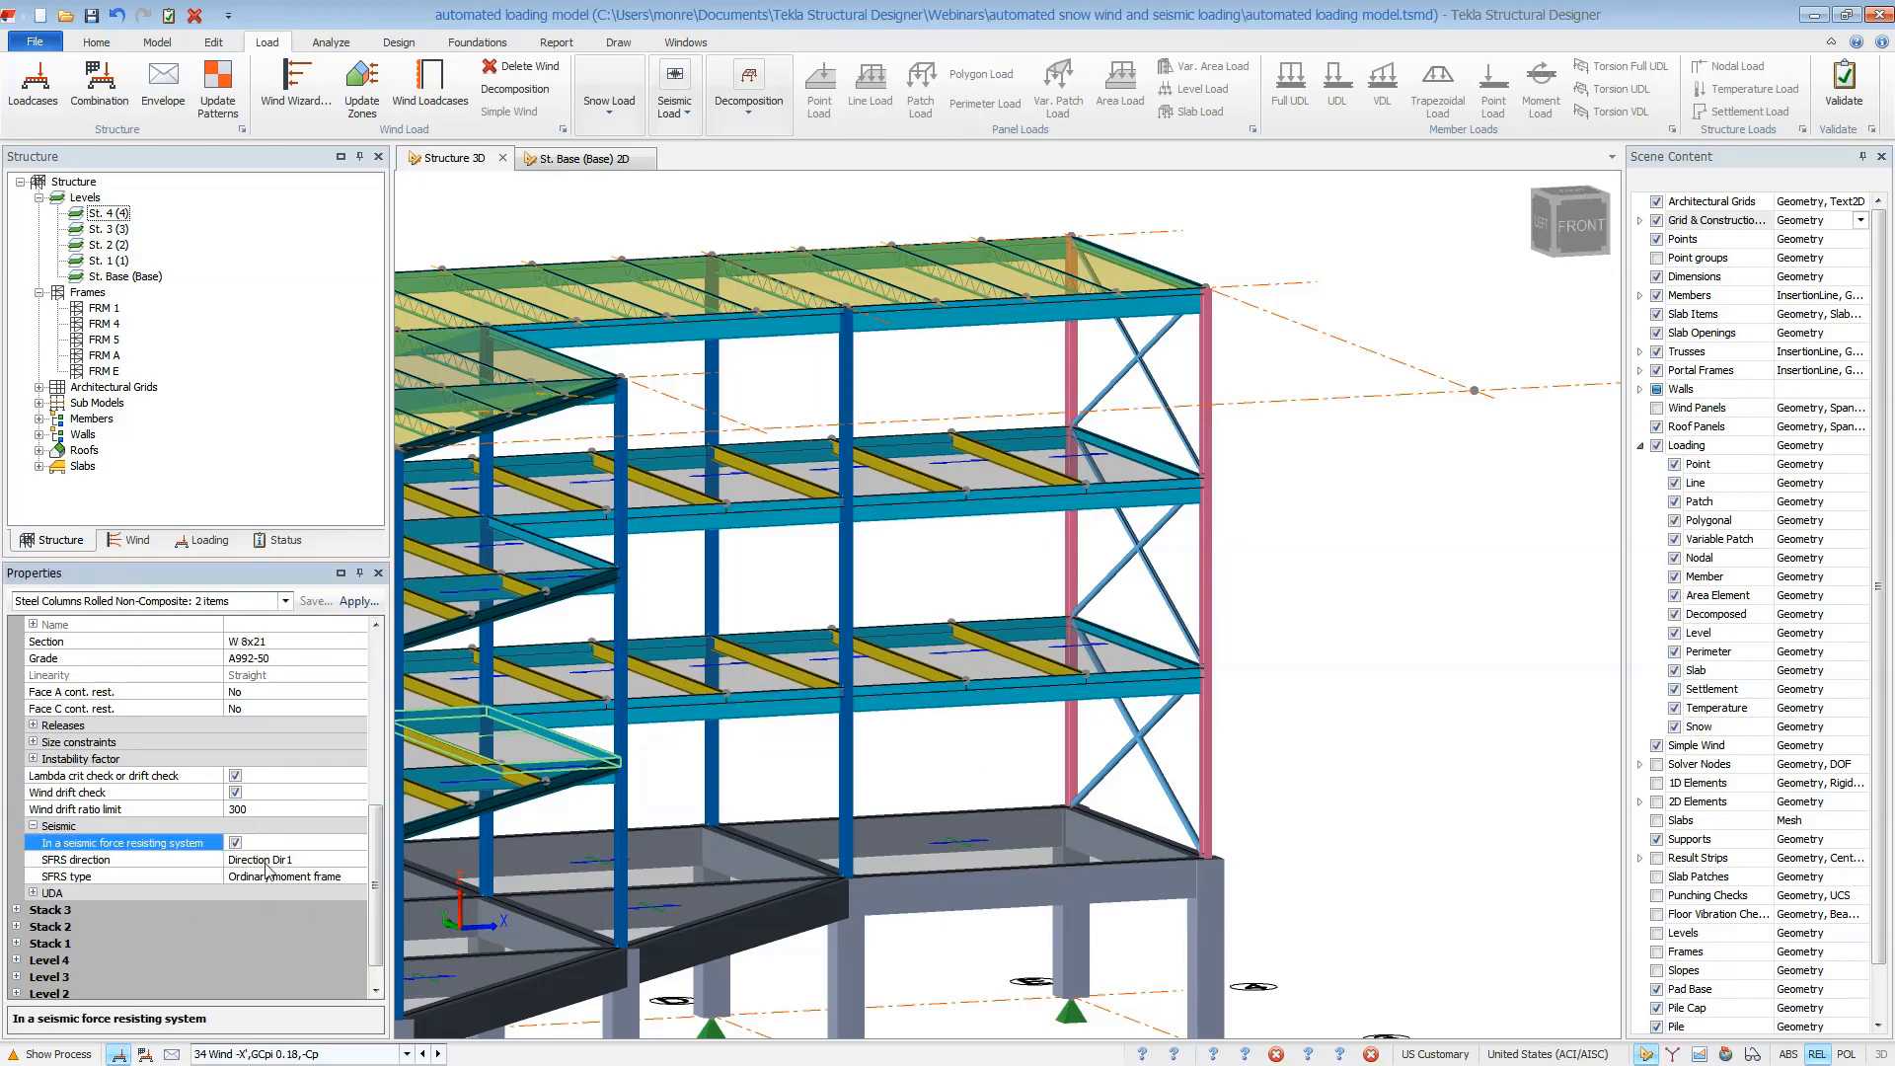
click(345, 865)
click(359, 859)
click(289, 890)
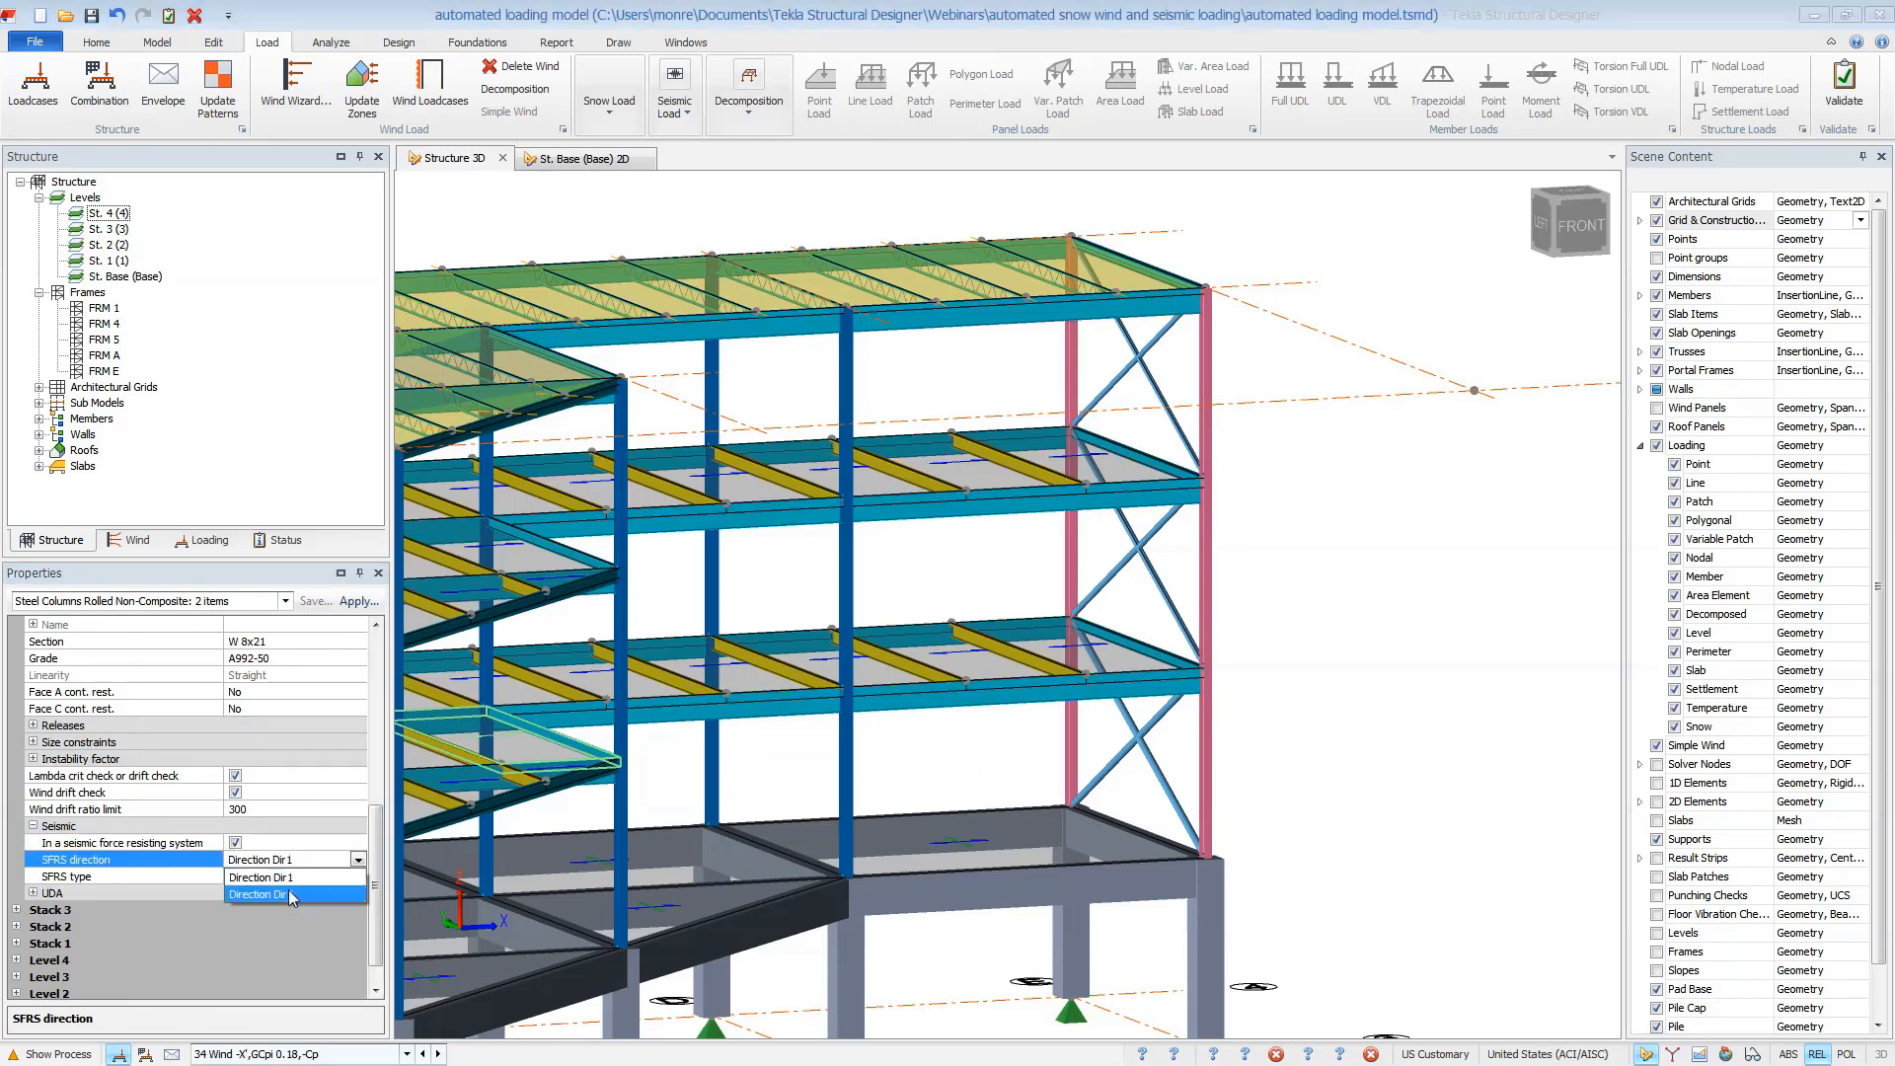
click(361, 878)
click(358, 876)
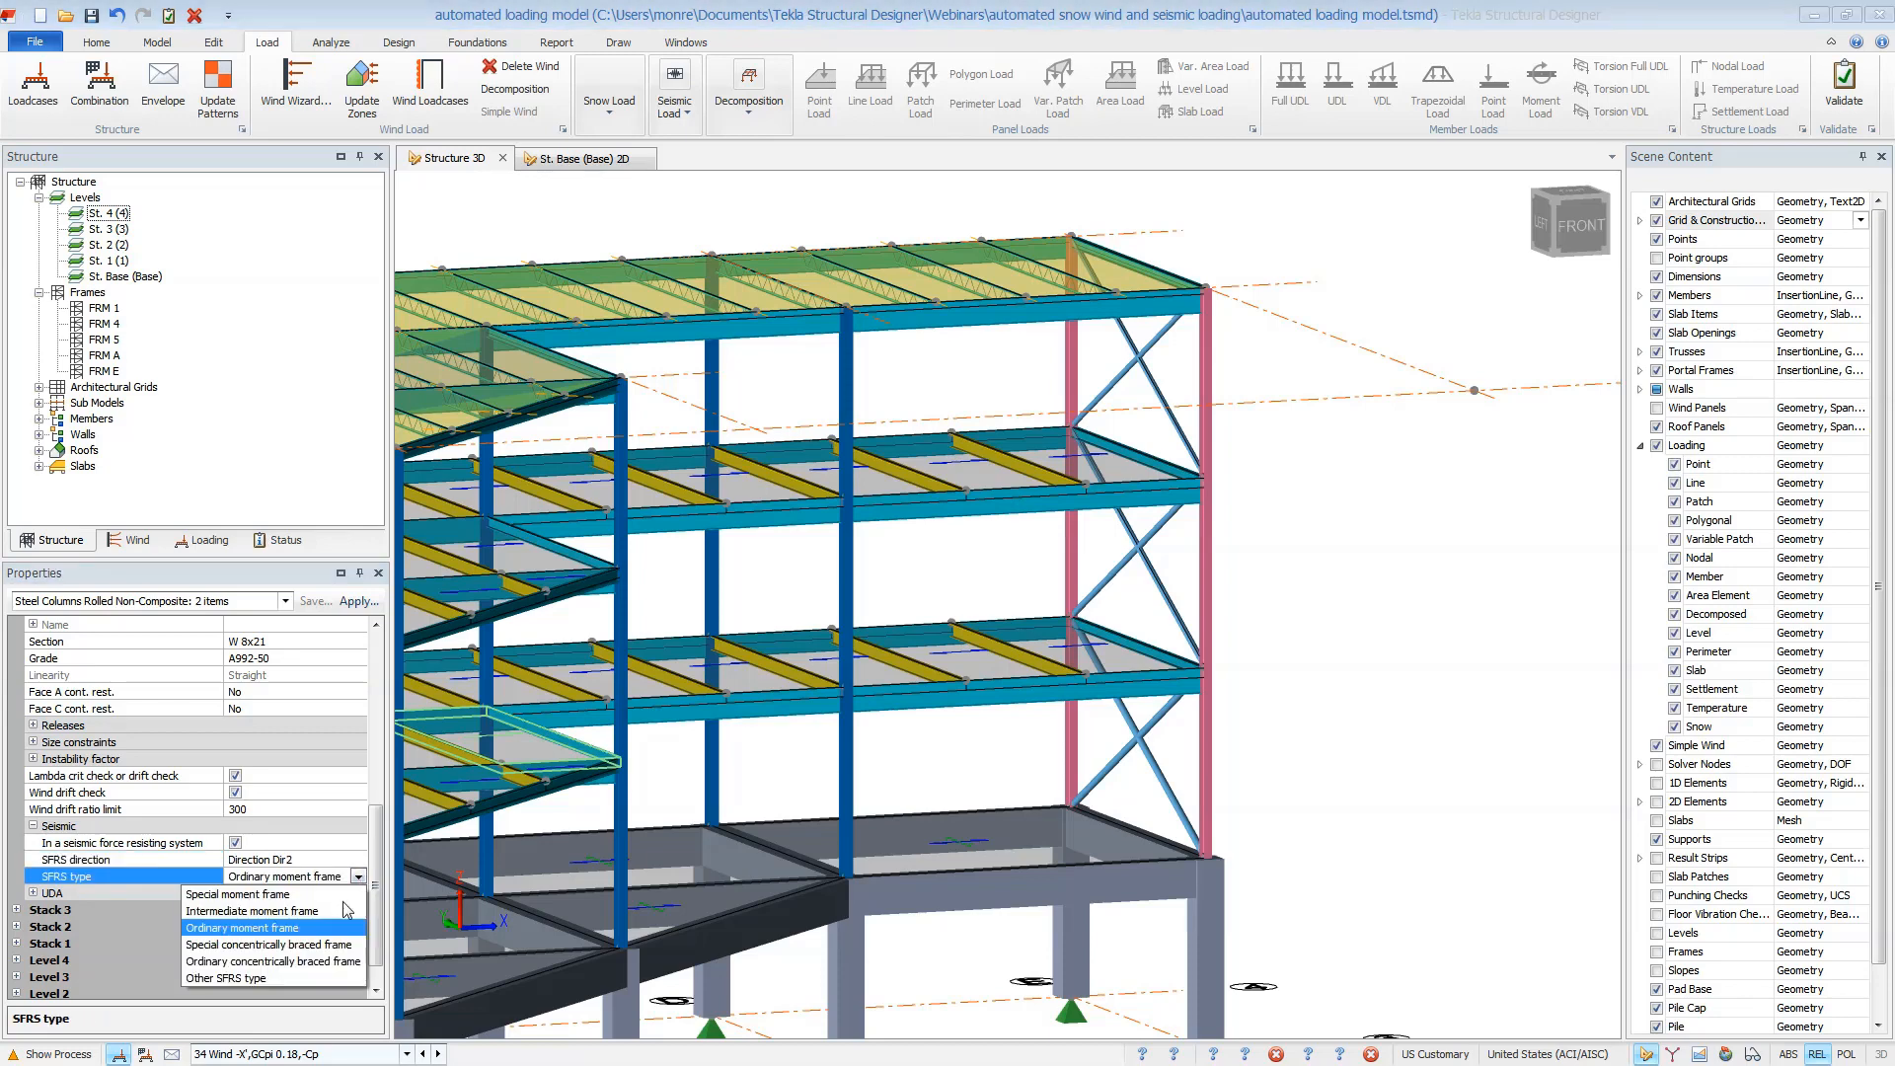
click(314, 945)
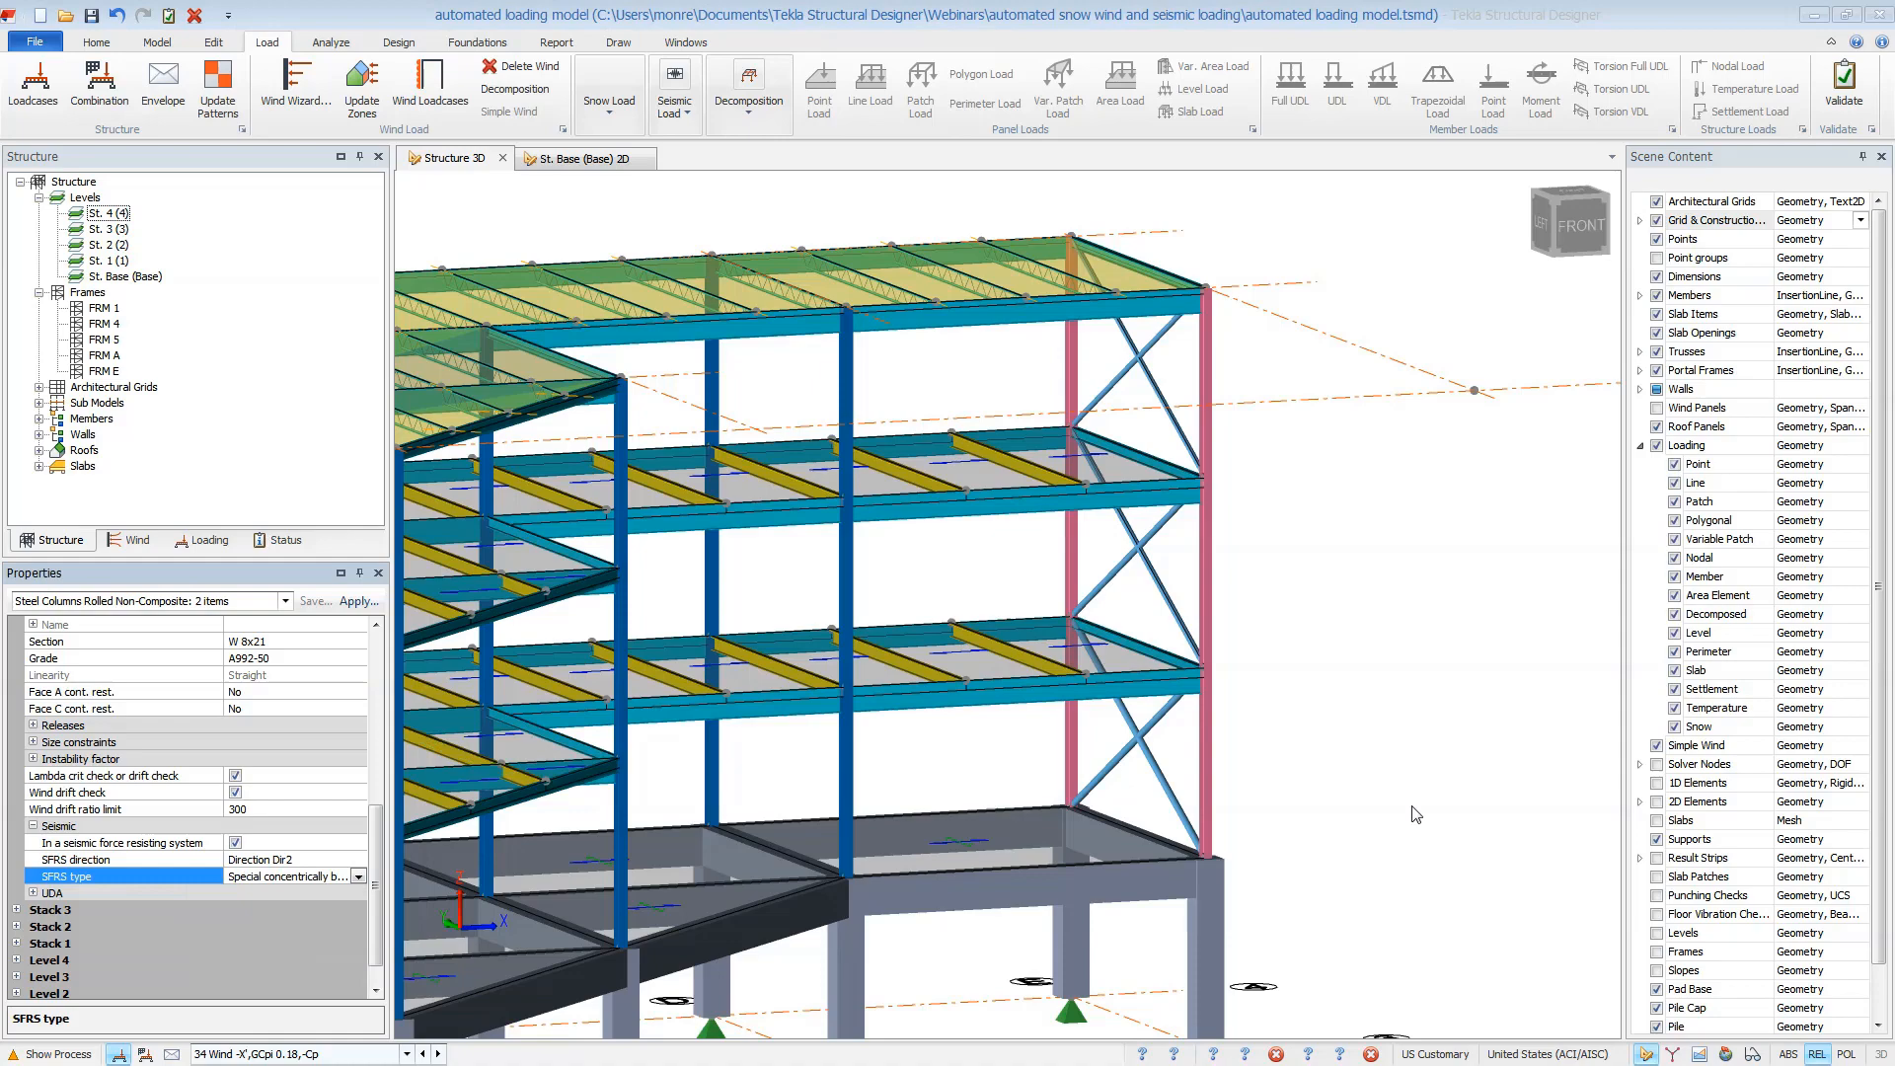
Run Design All (Static) on the whole model with the process log open and enlarged
click(1336, 713)
scroll(1347, 632, down, 5)
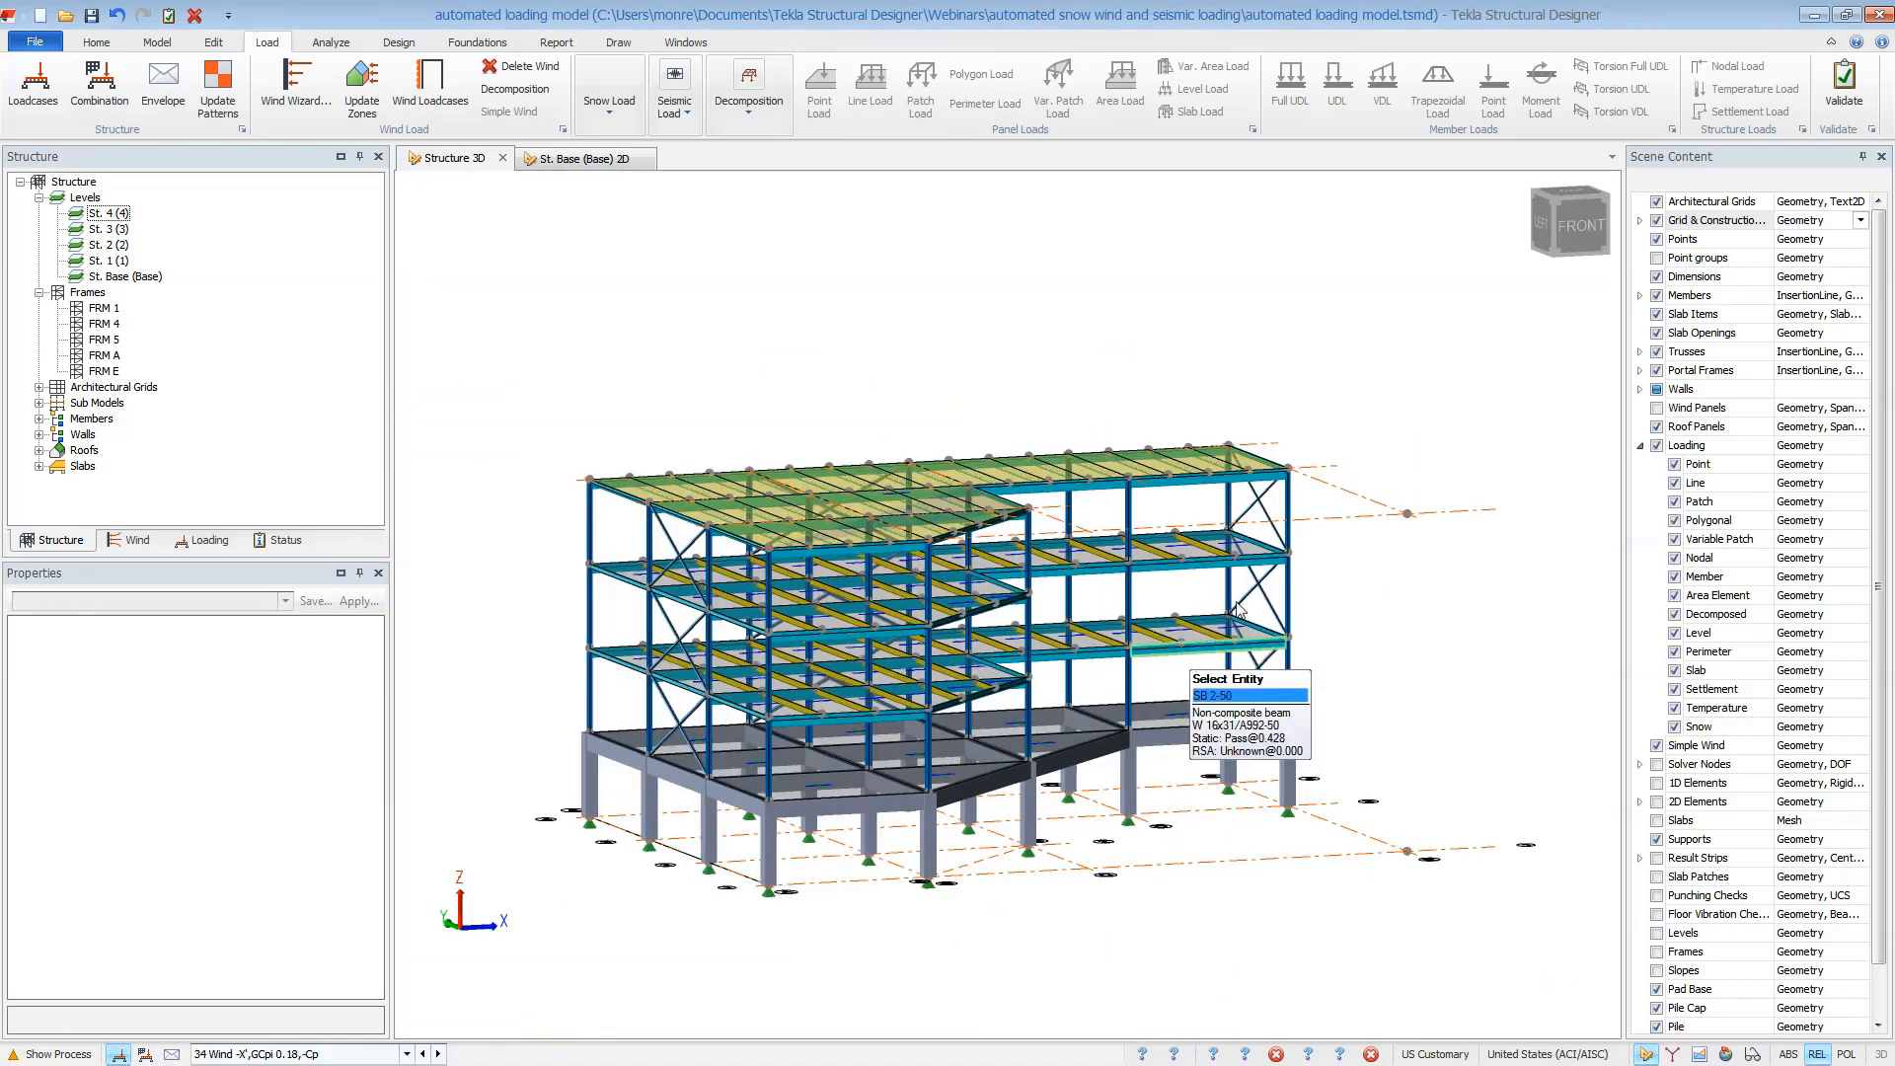
scroll(1163, 609, up, 3)
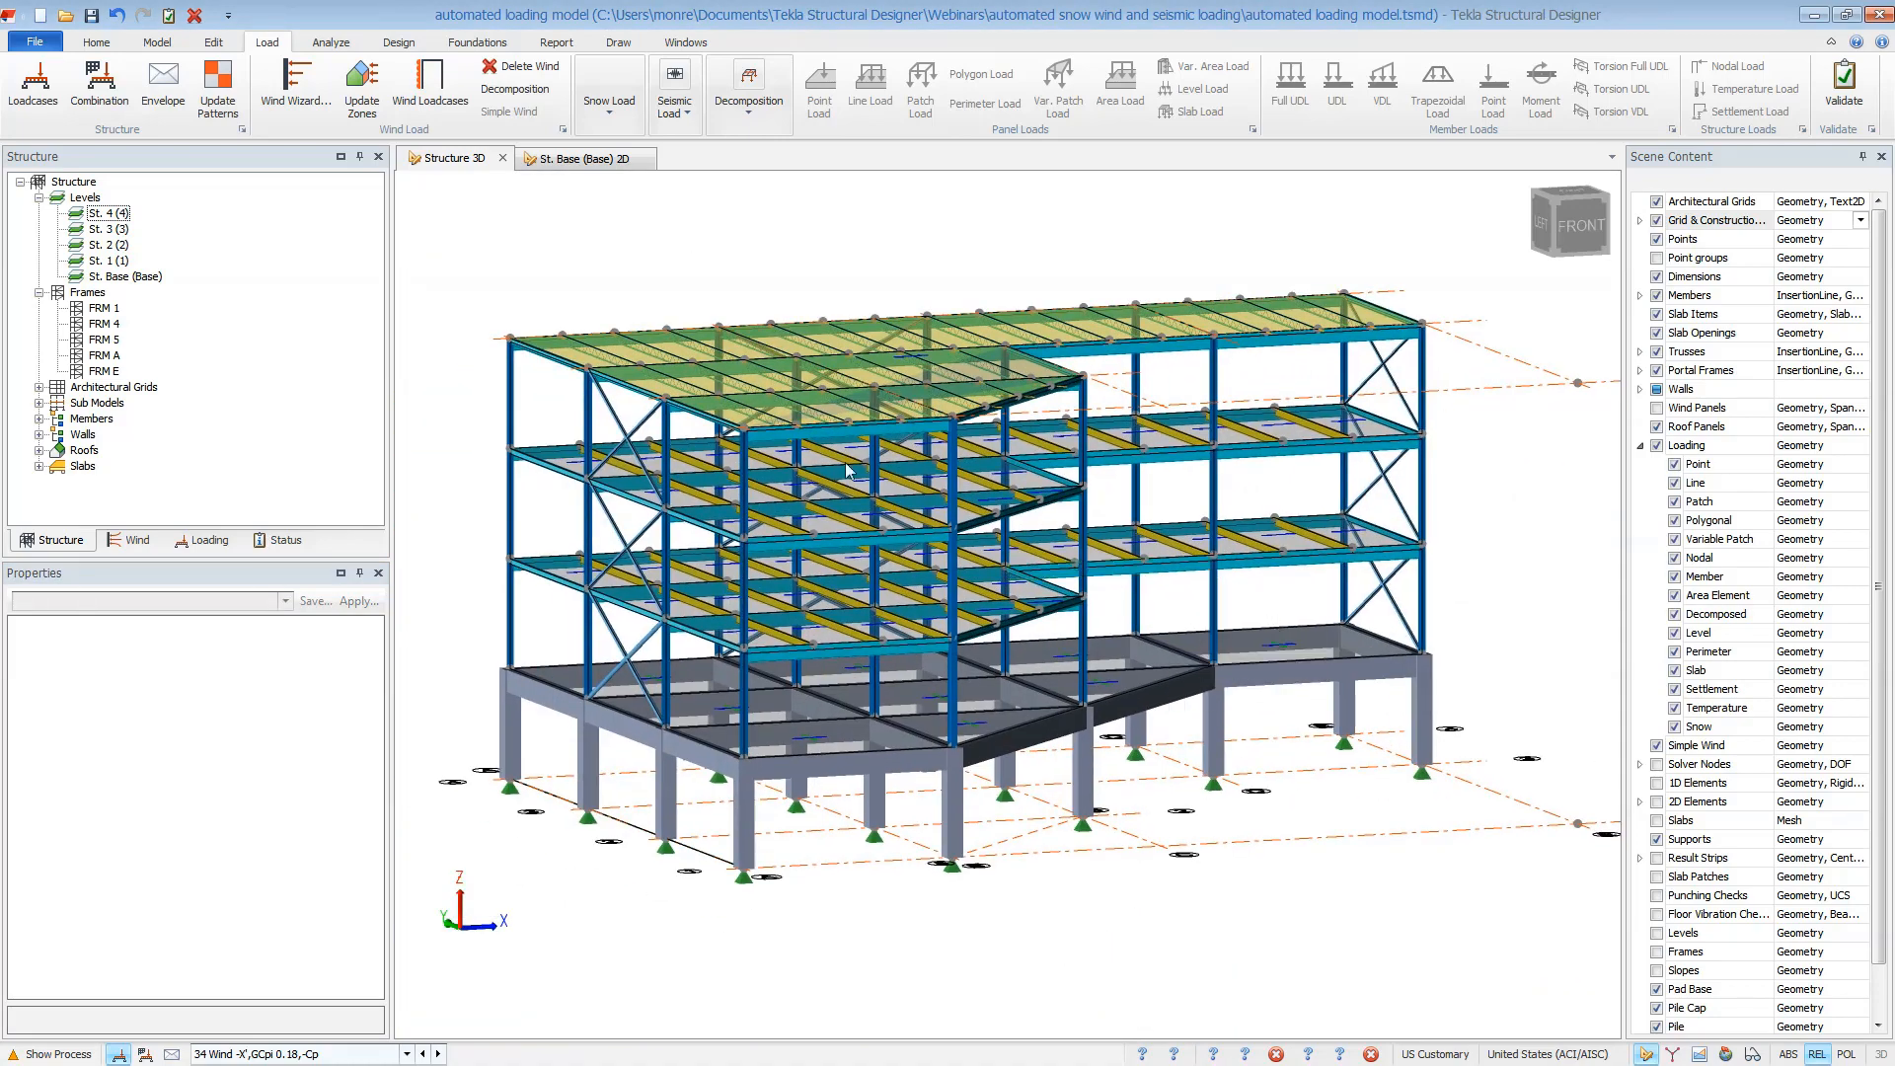
click(399, 42)
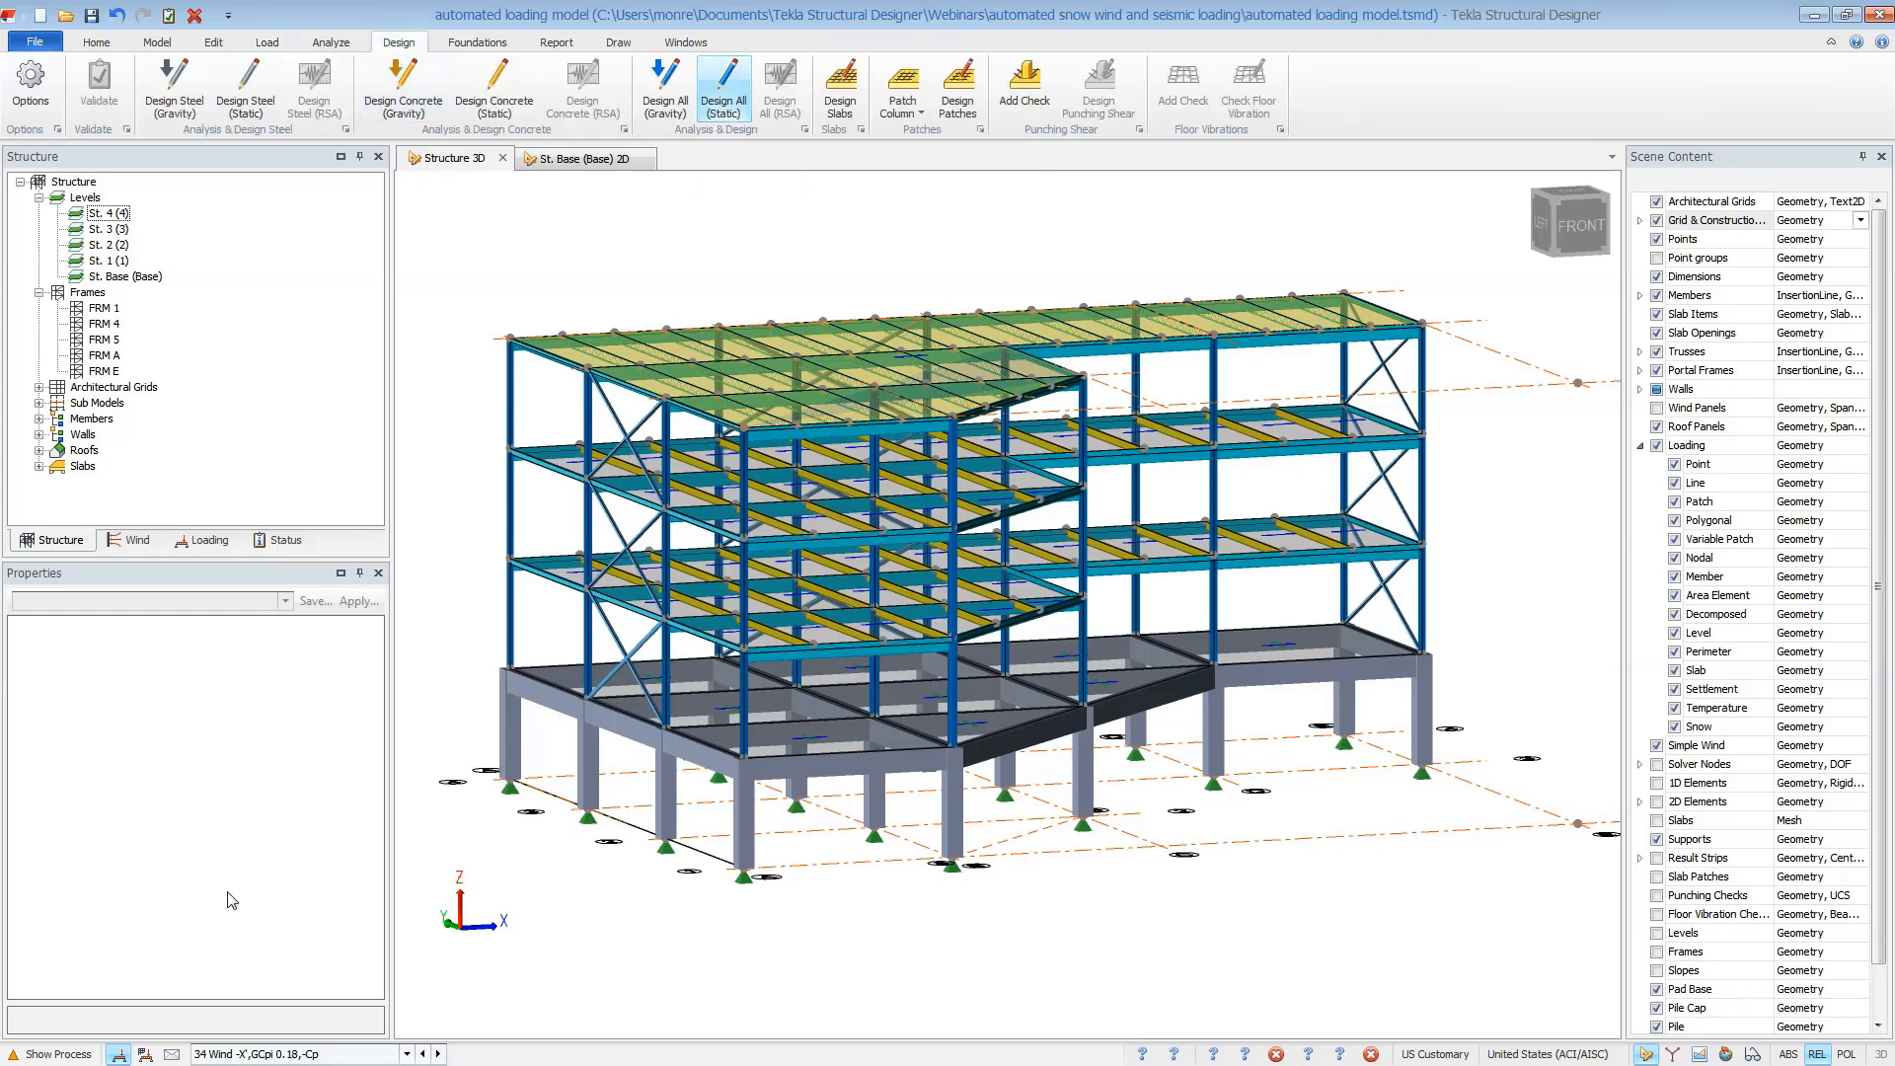
click(61, 1054)
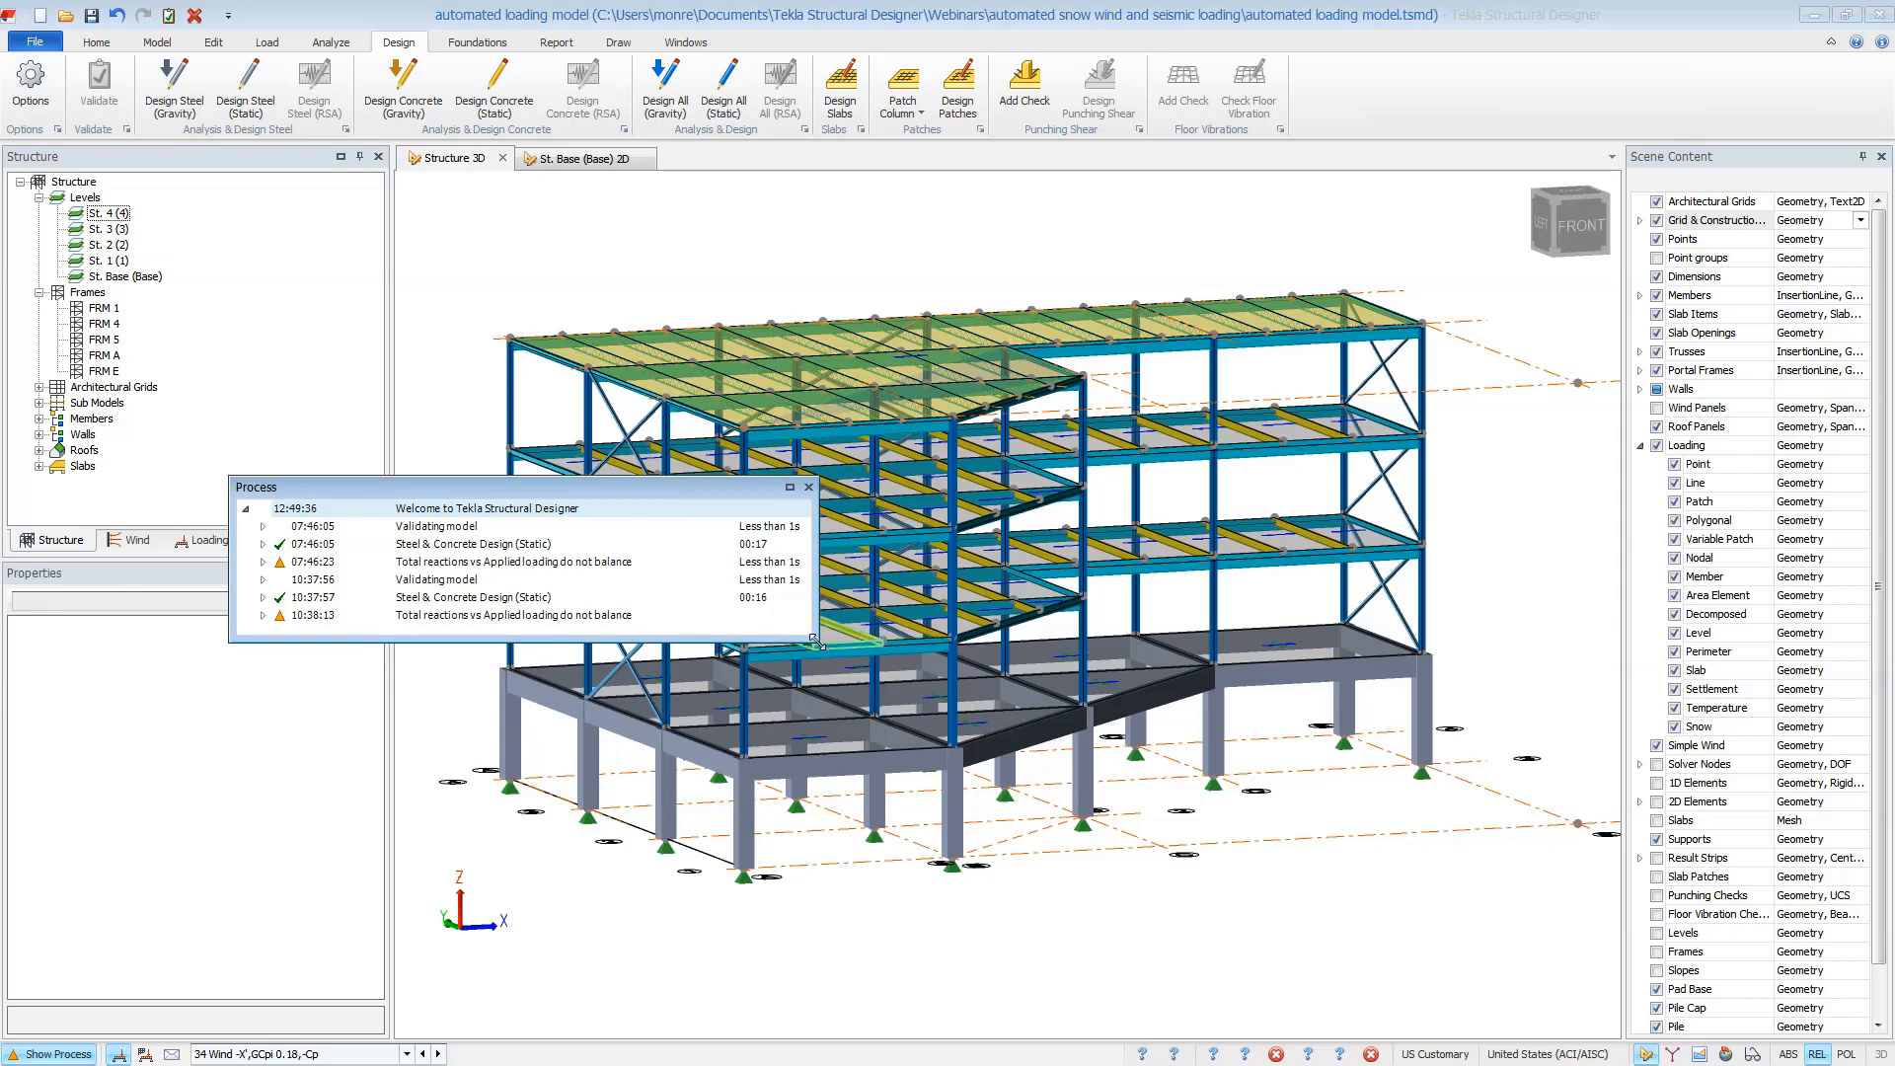
drag(815, 642, 975, 885)
click(732, 105)
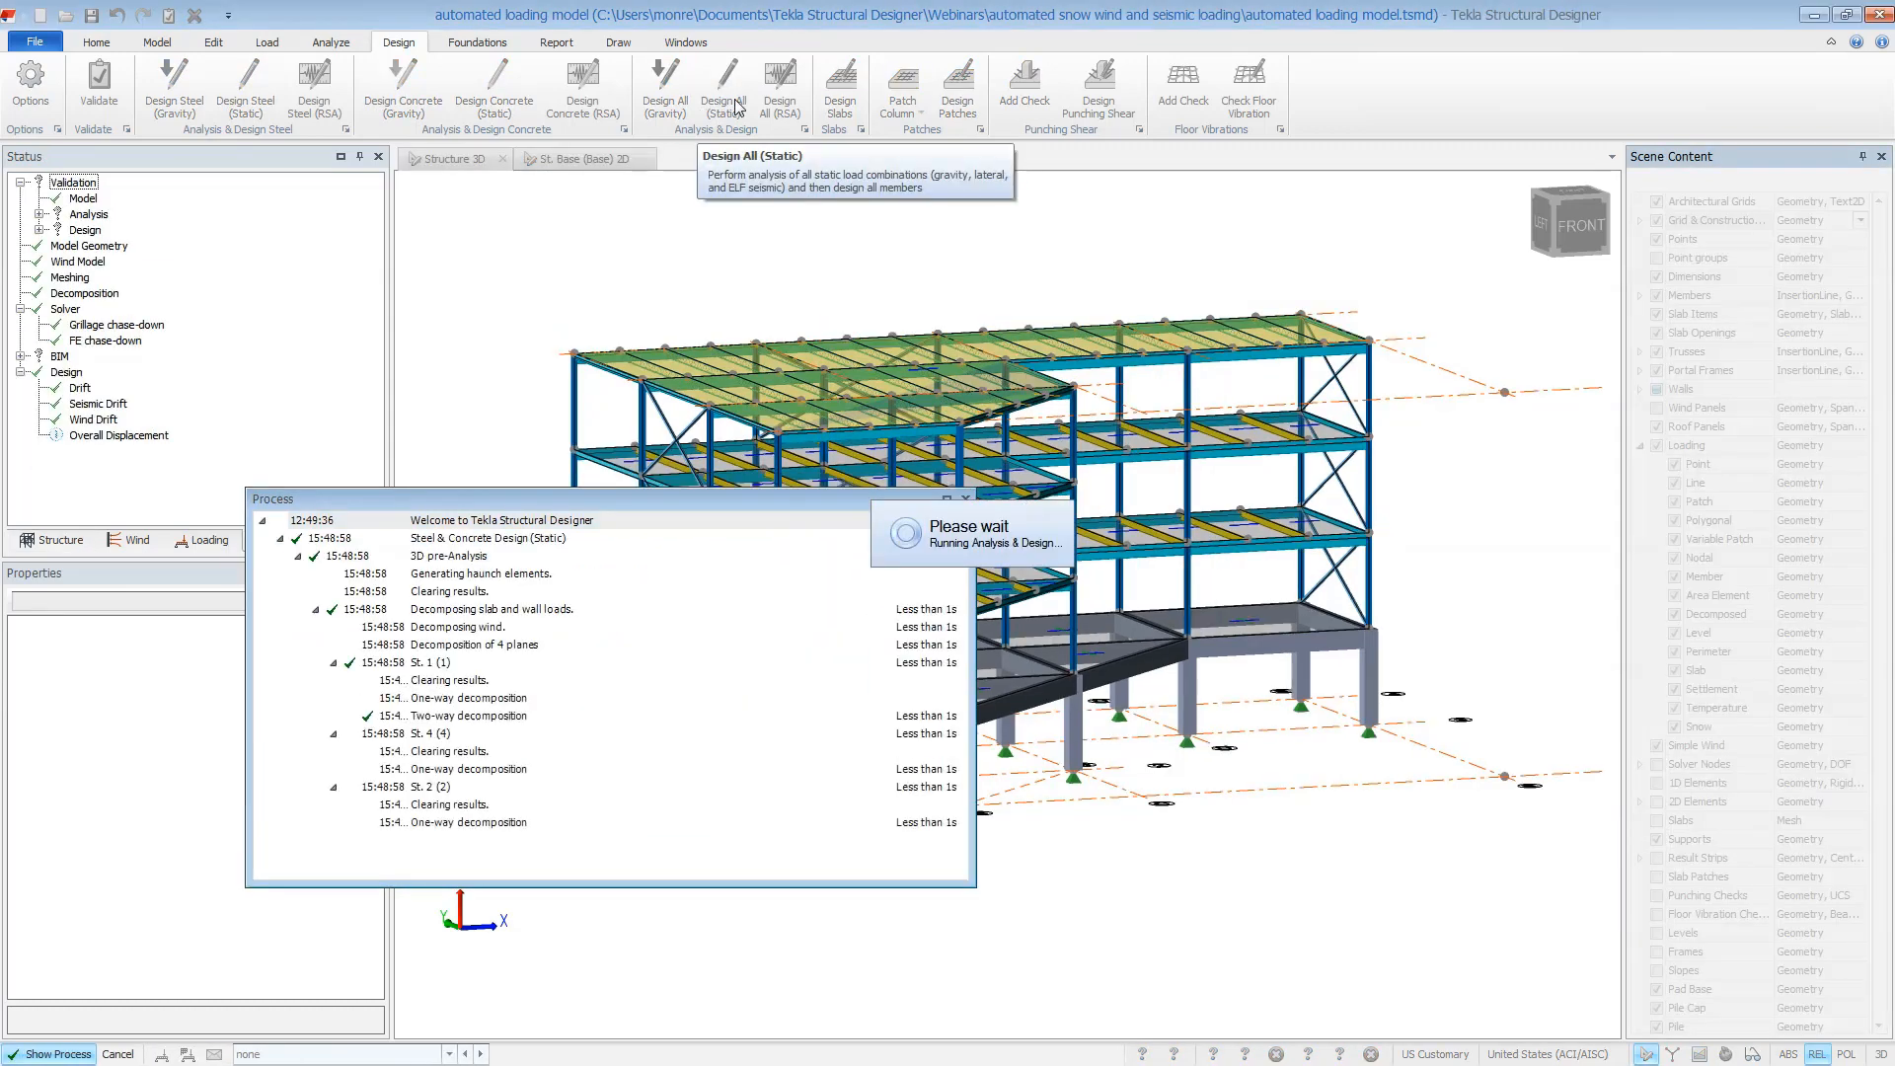
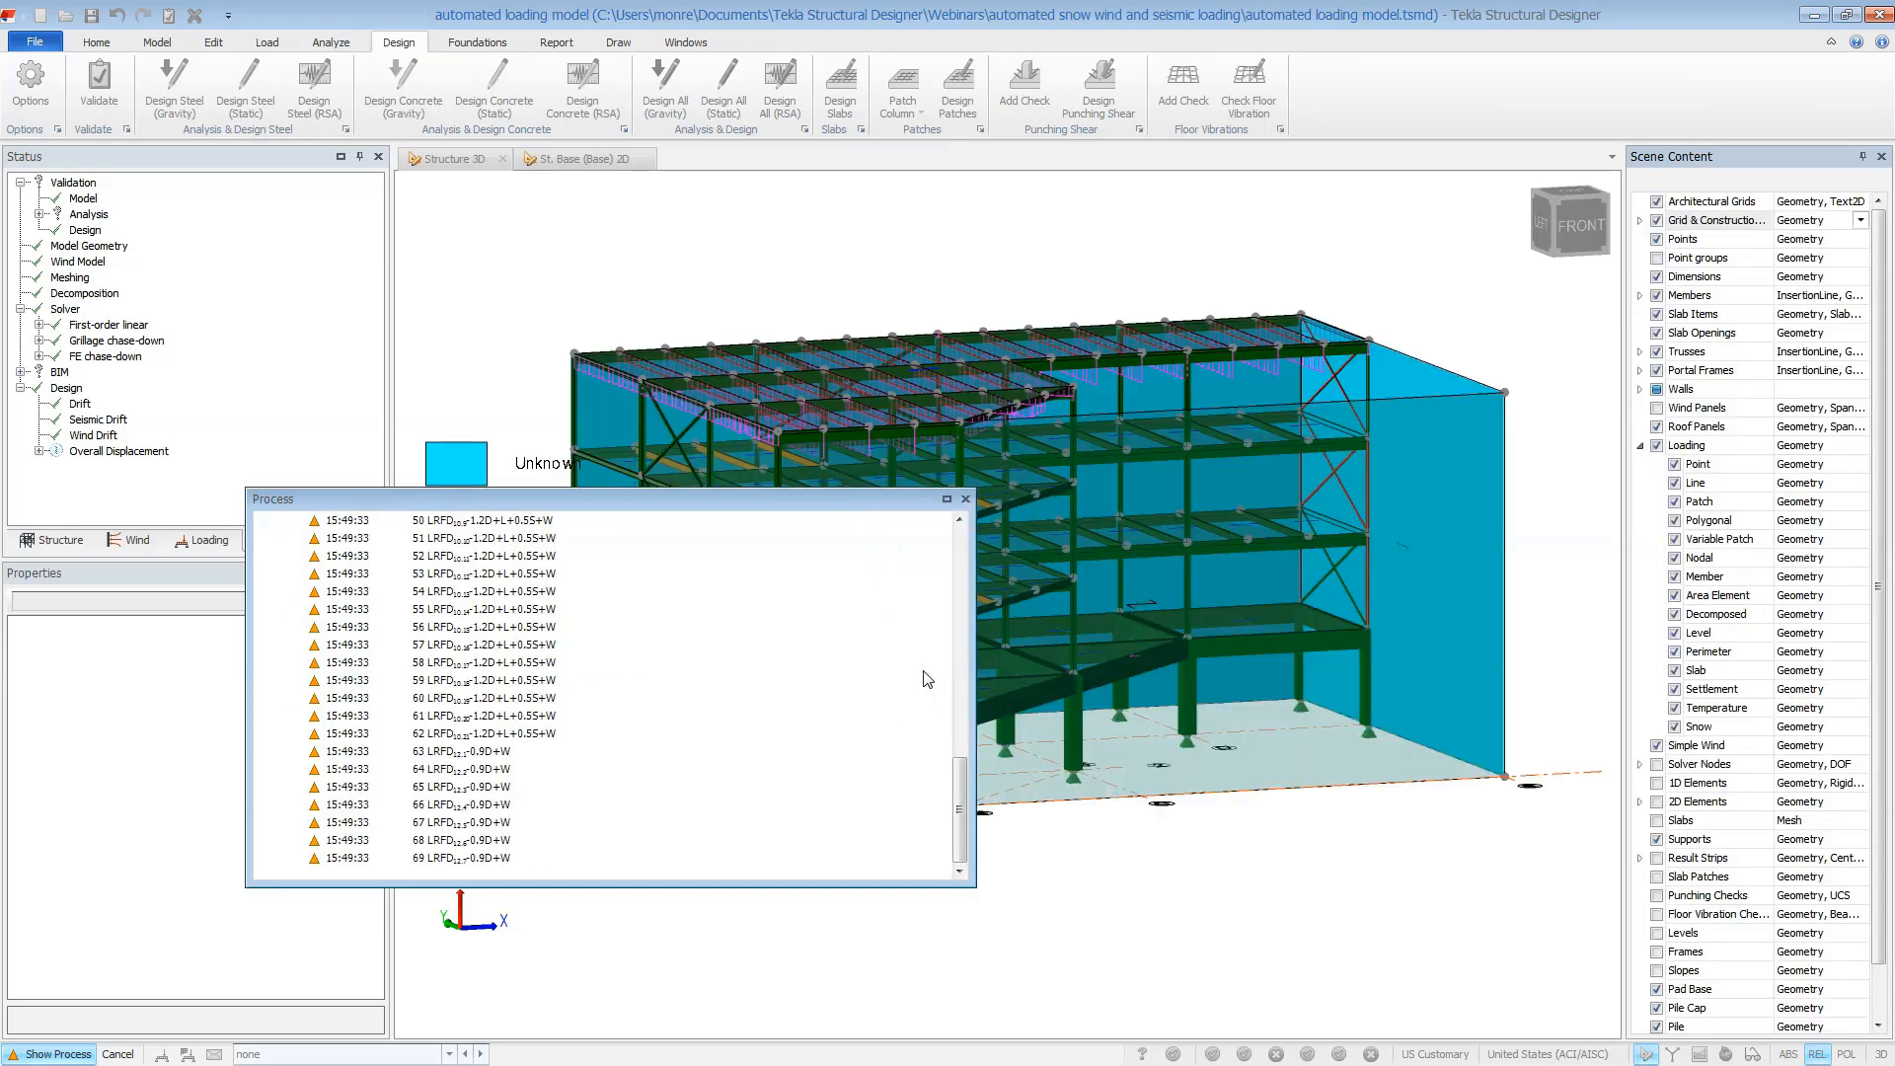
Close the process log, set the displayed loading to none, and hide the wind panels in the design status view
click(965, 501)
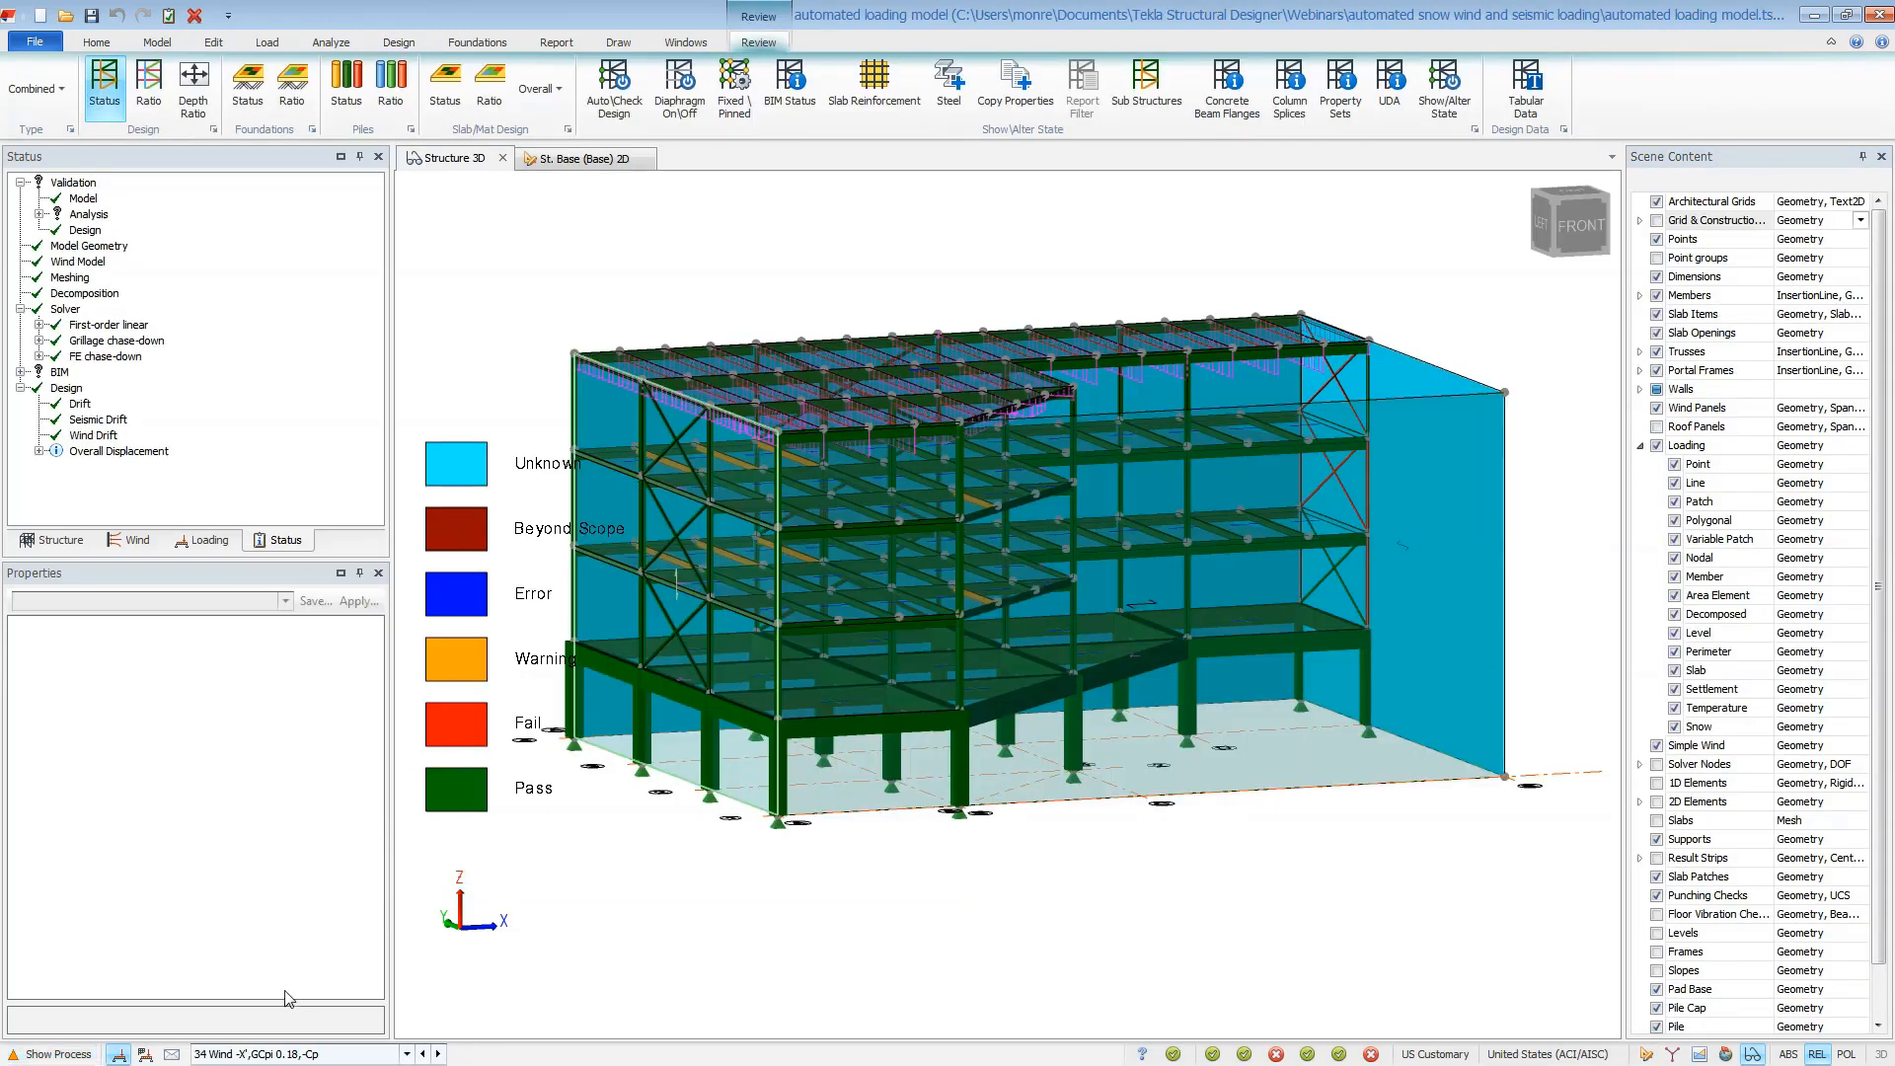
click(267, 1054)
click(237, 1027)
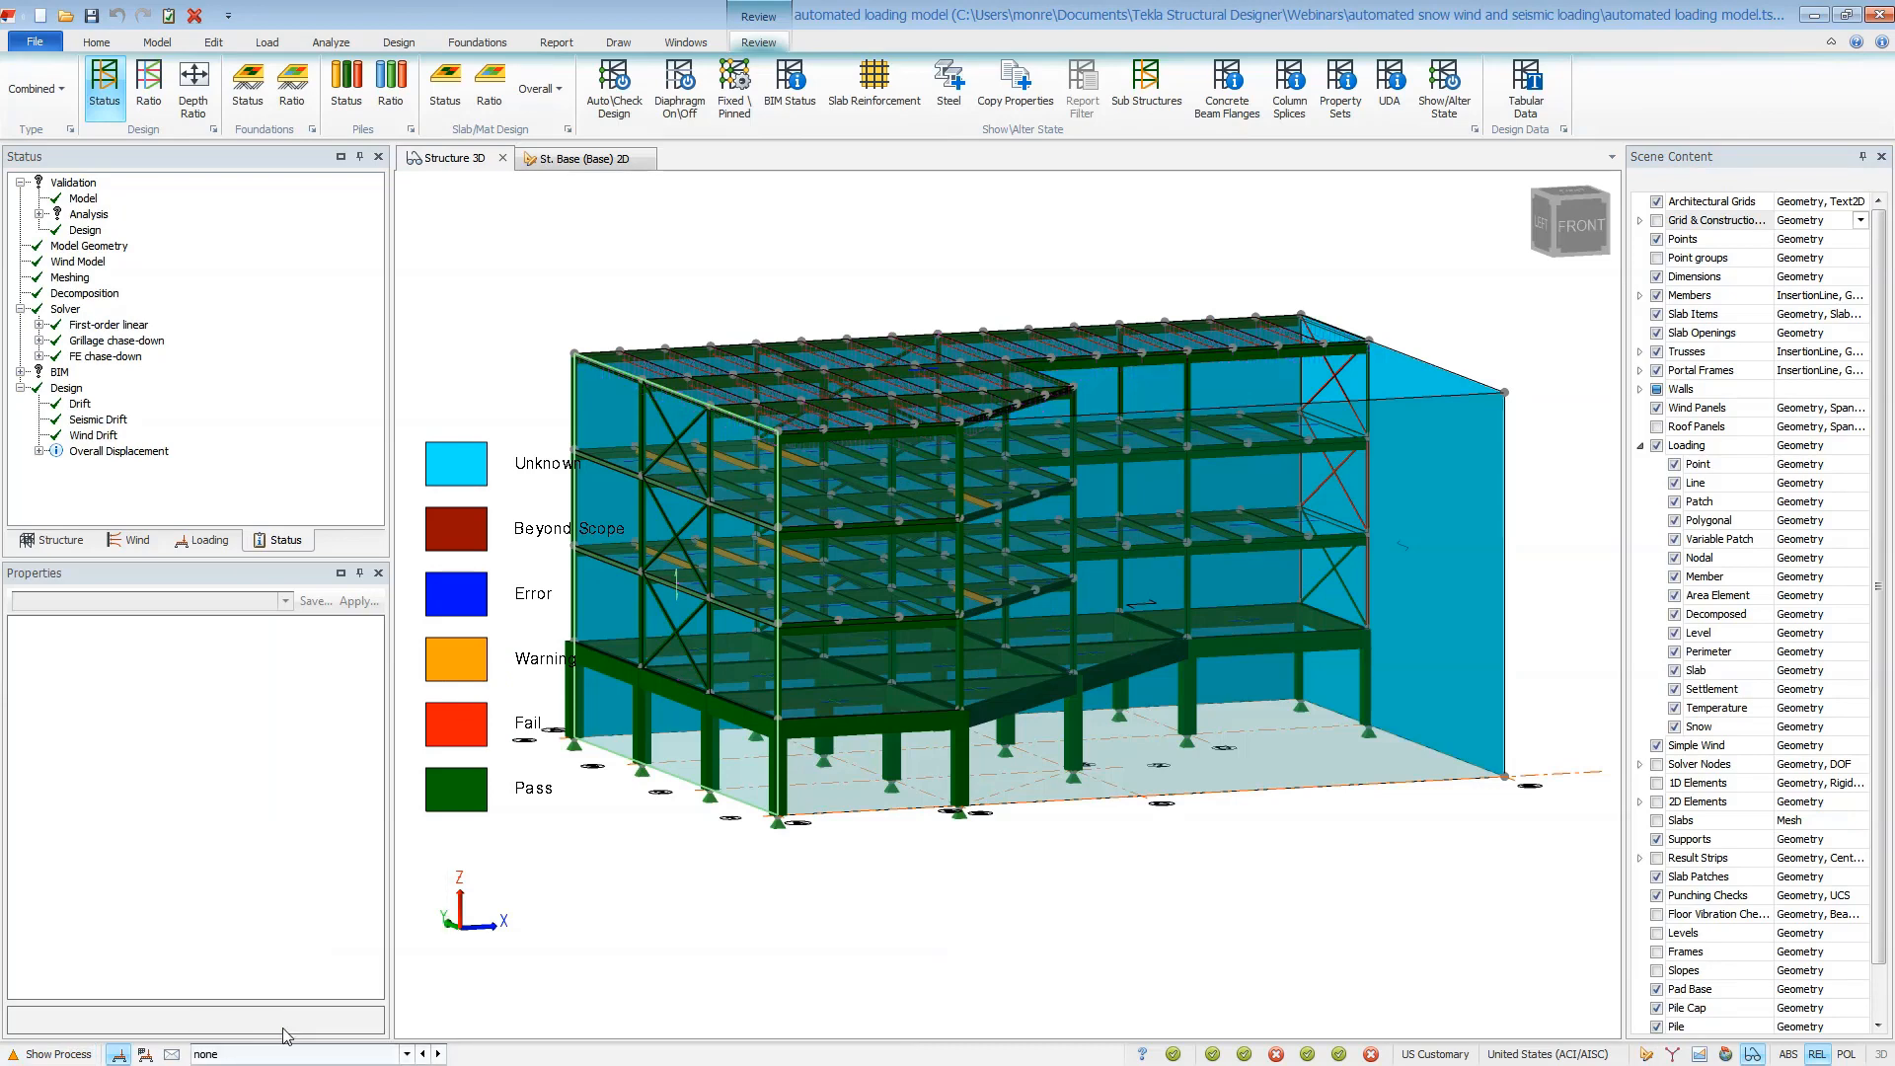
click(1656, 409)
Check the column at grid 4/E beside the frame E braces, and enlarge its results to show the full design summary
right_drag(1425, 506, 1549, 594)
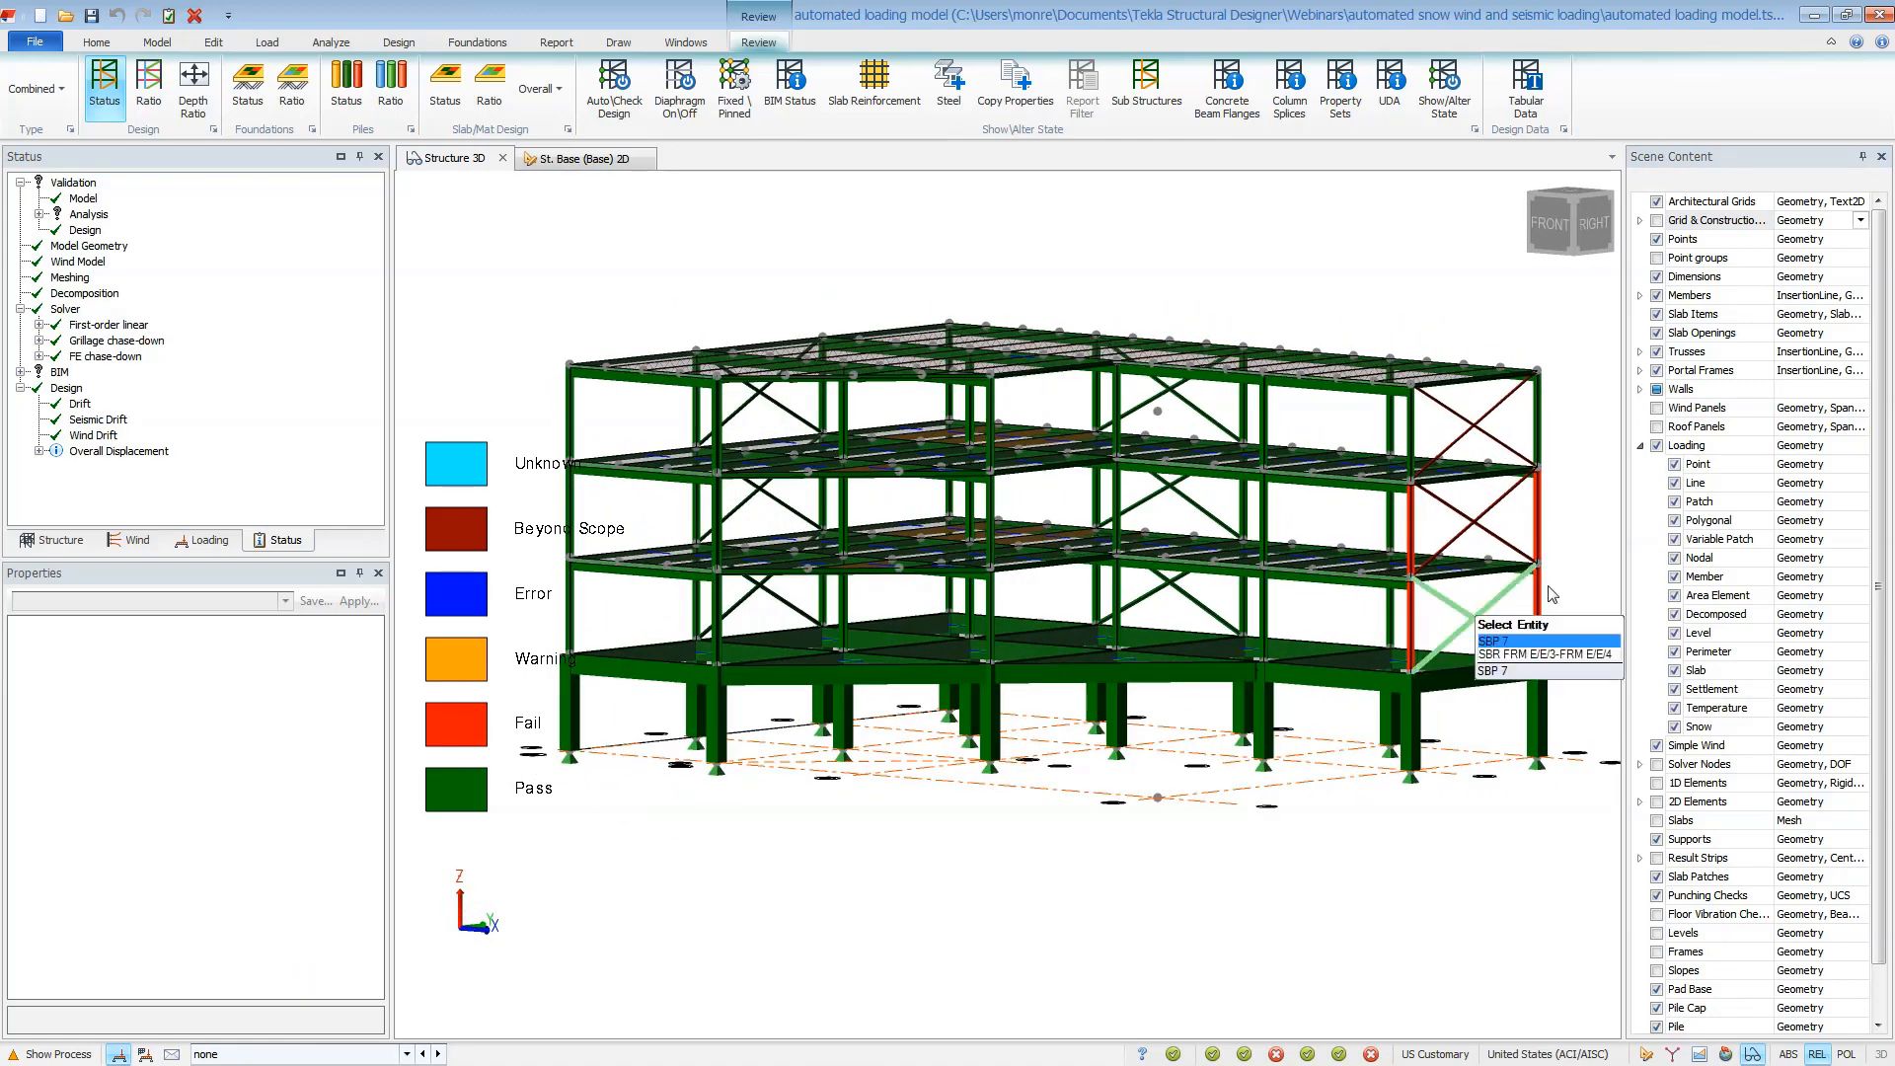
scroll(1549, 593, up, 5)
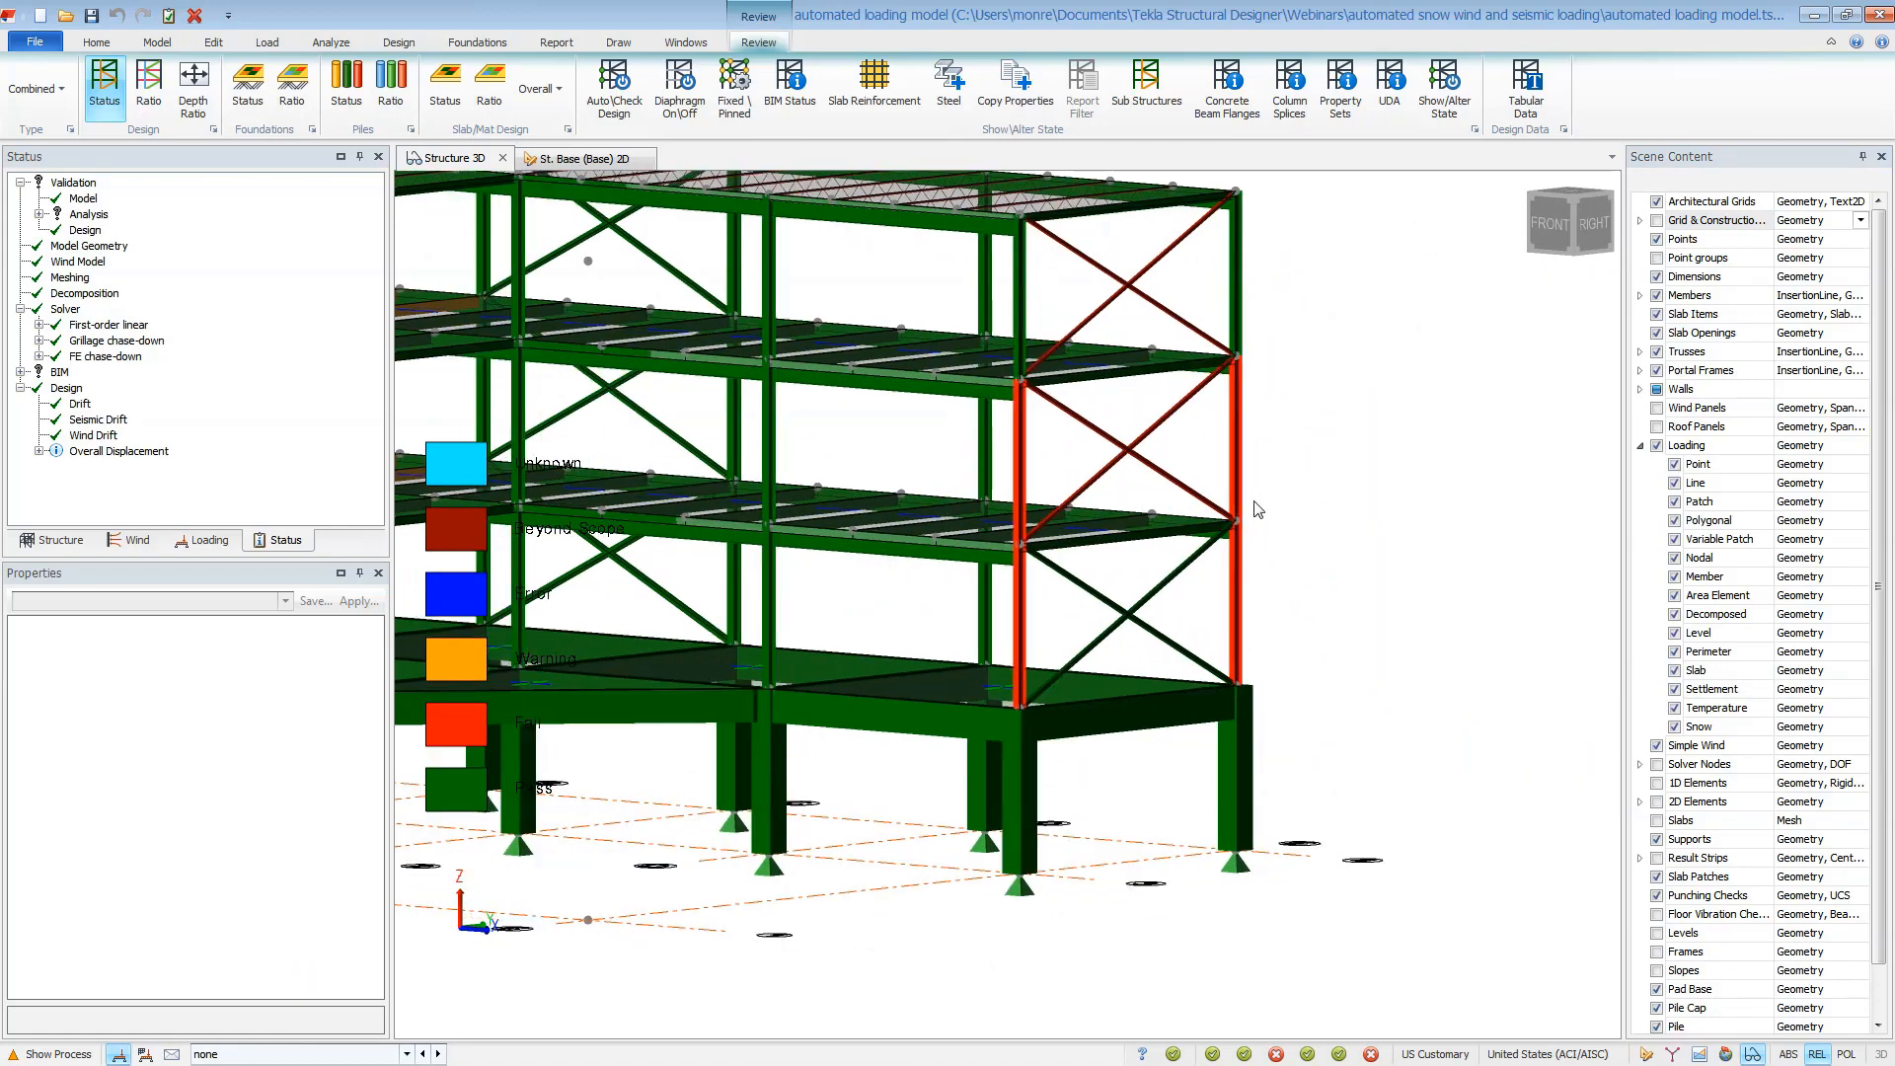
scroll(1257, 509, up, 2)
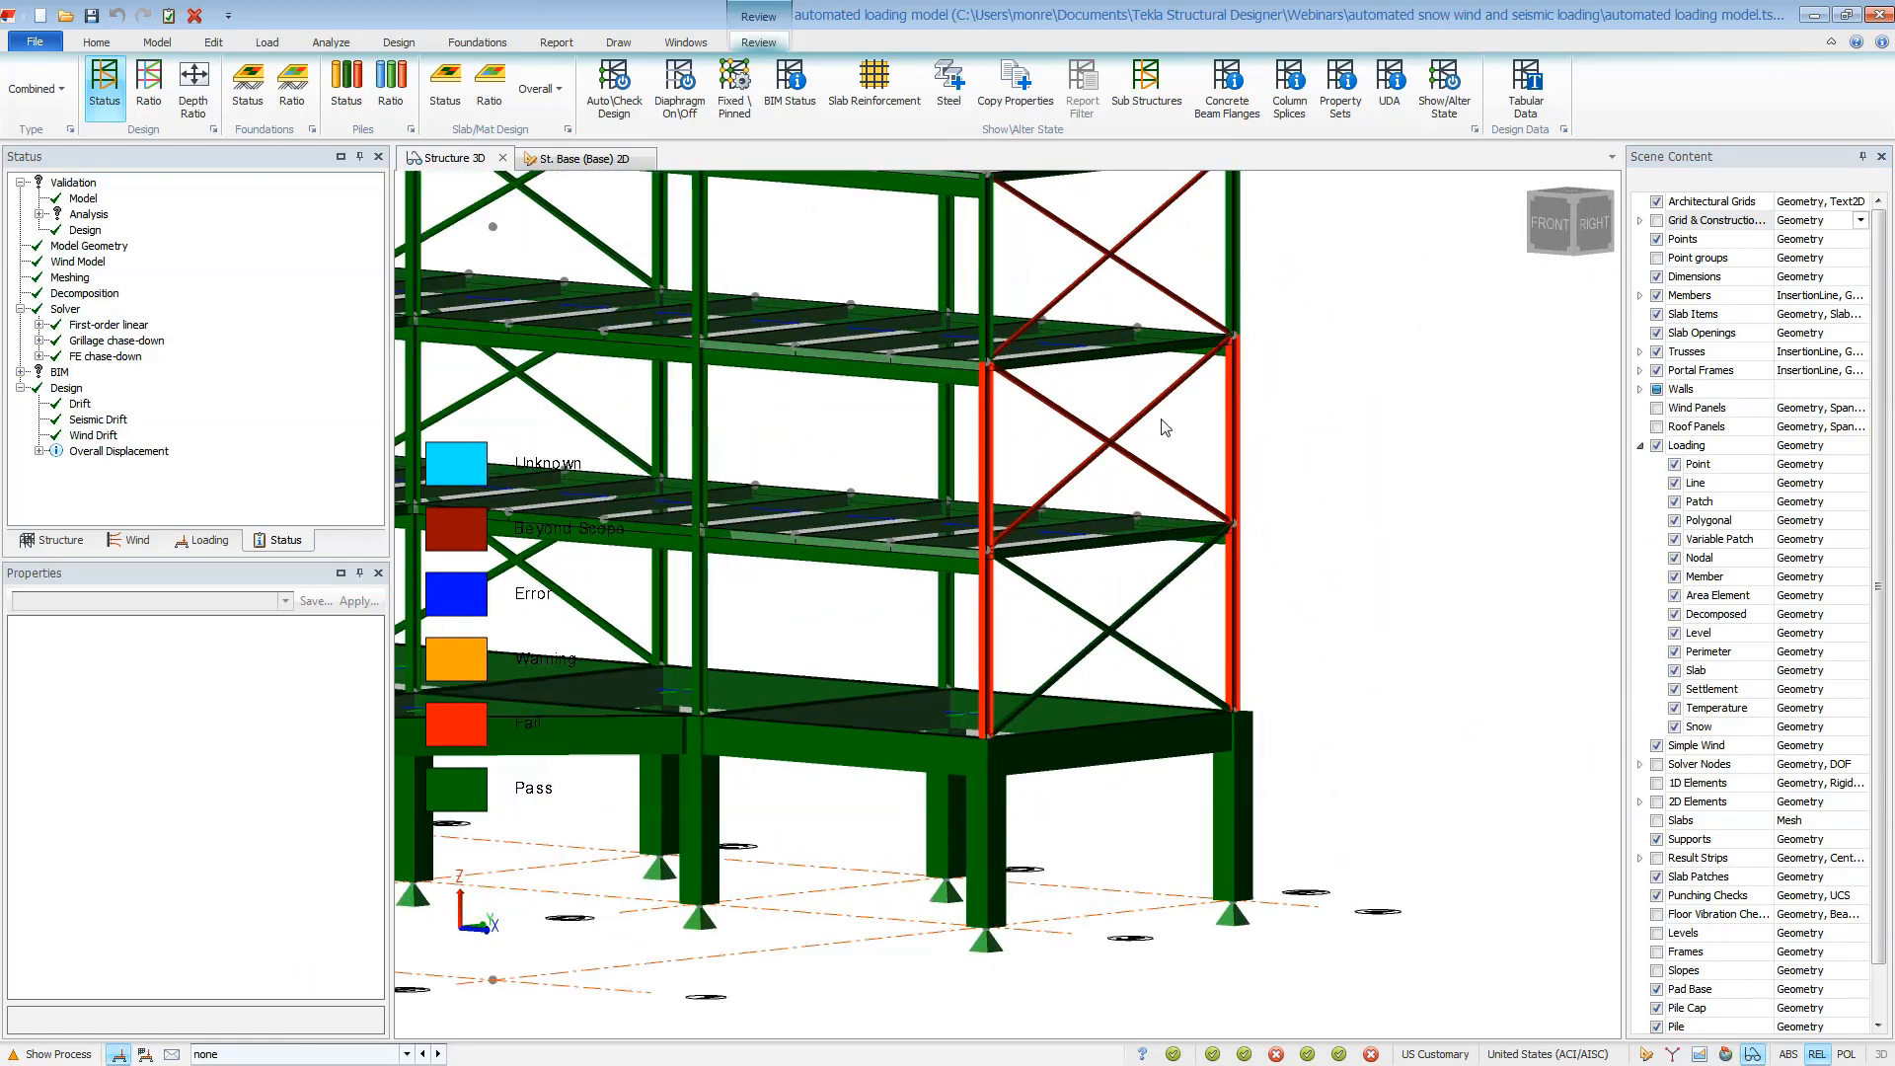
right_click(1236, 419)
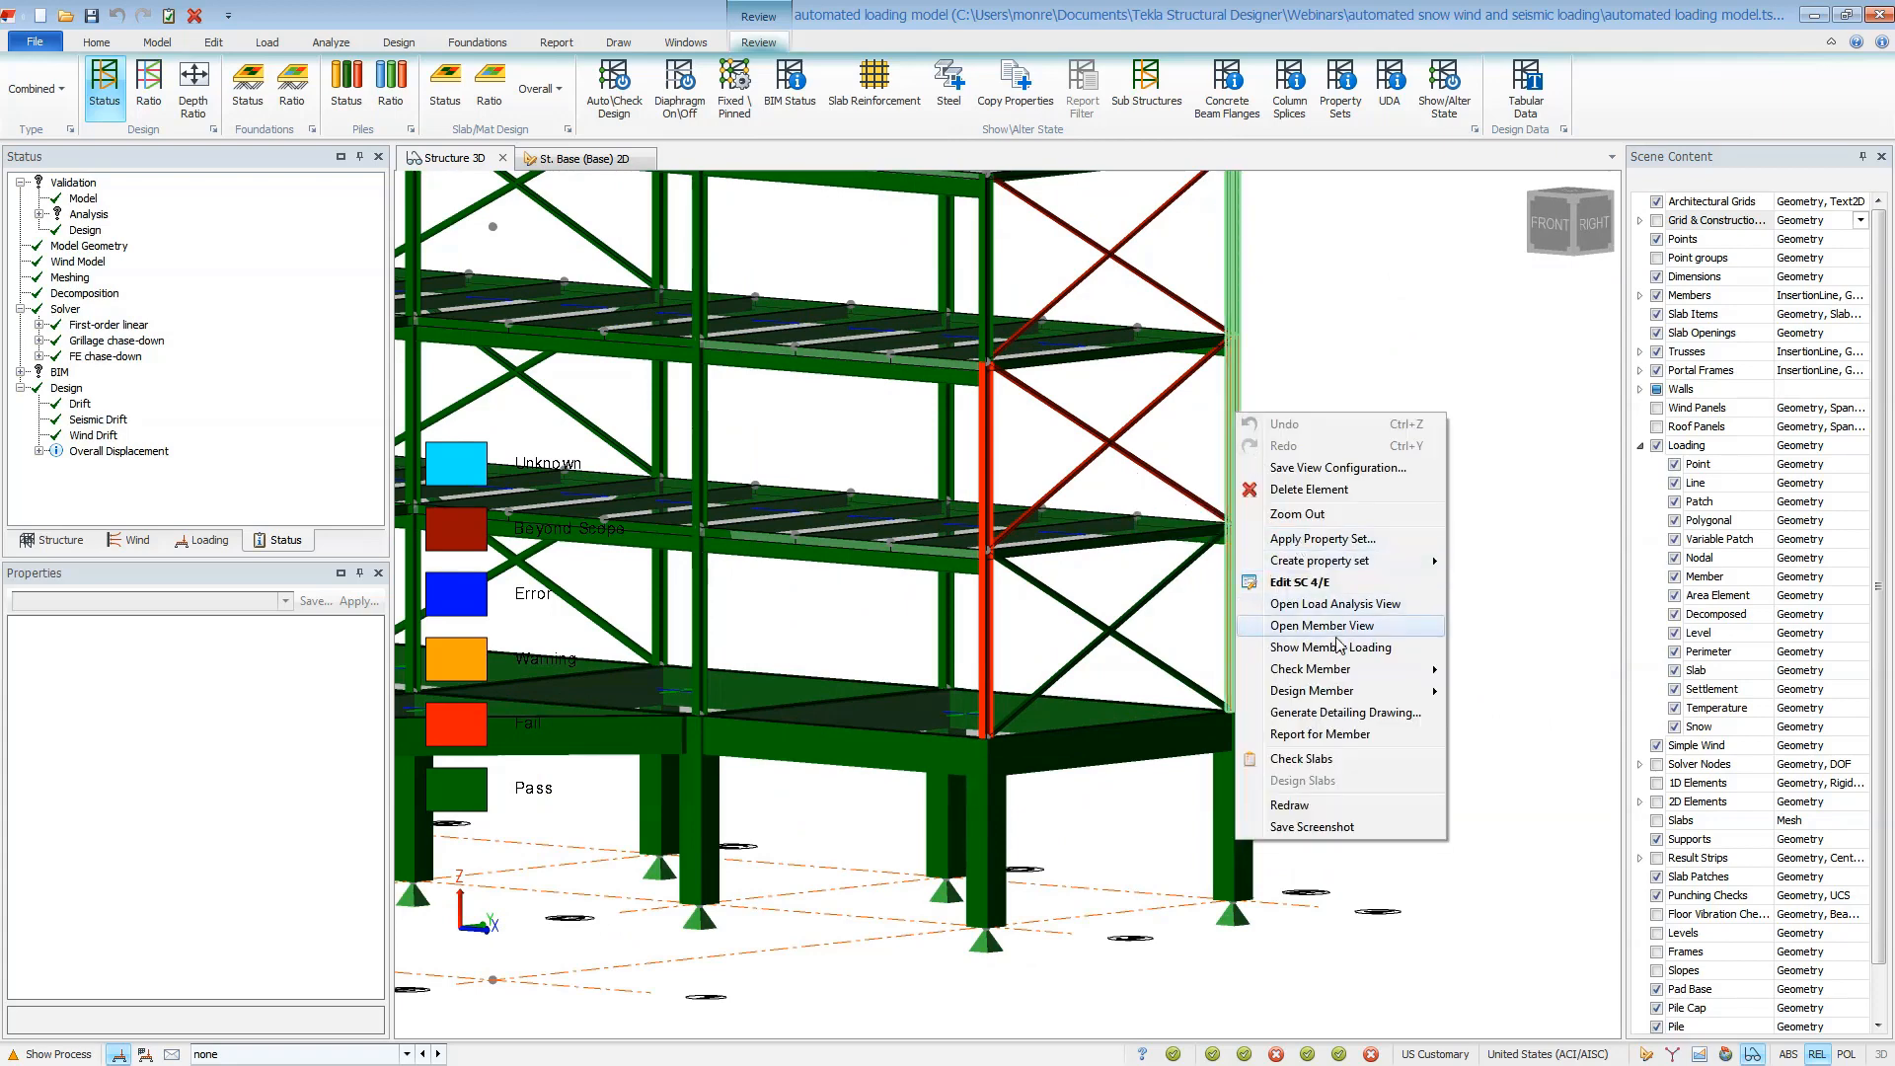
mouse_move(1421, 669)
click(1485, 680)
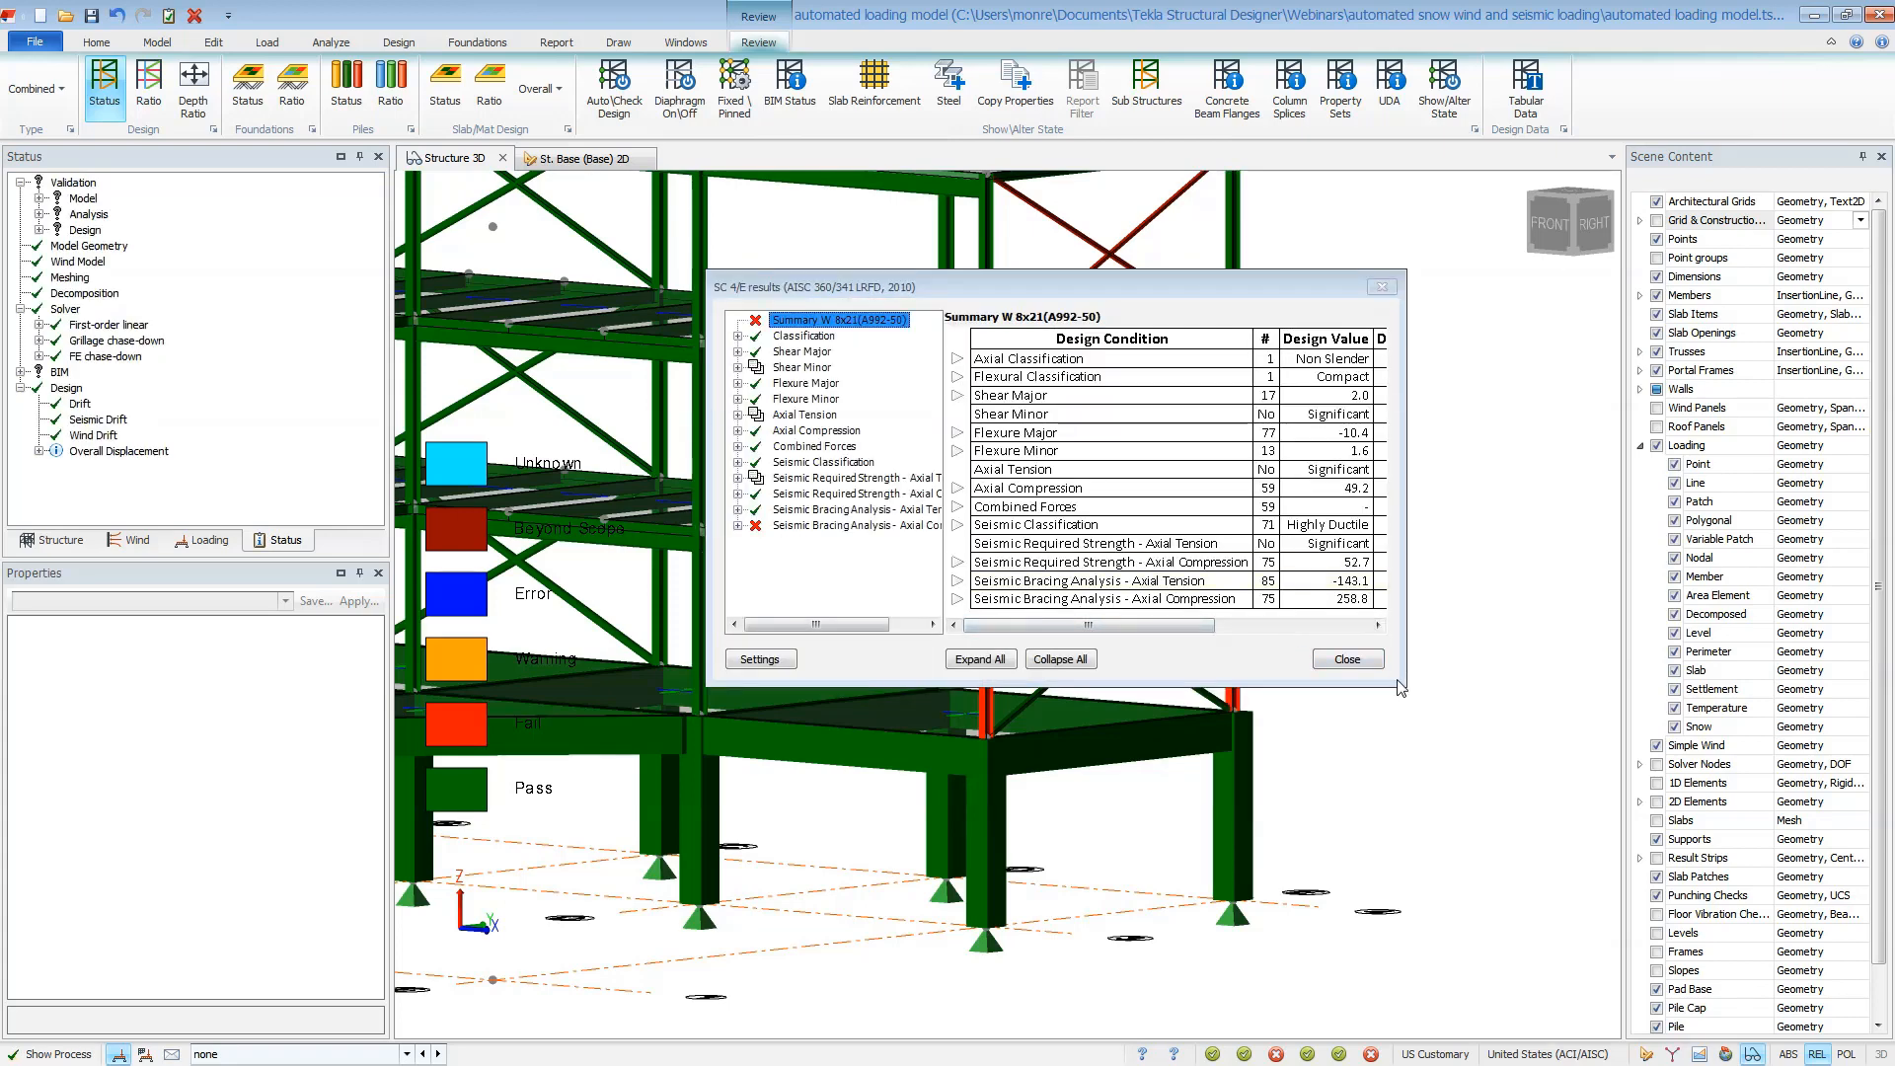
drag(1406, 684, 1678, 804)
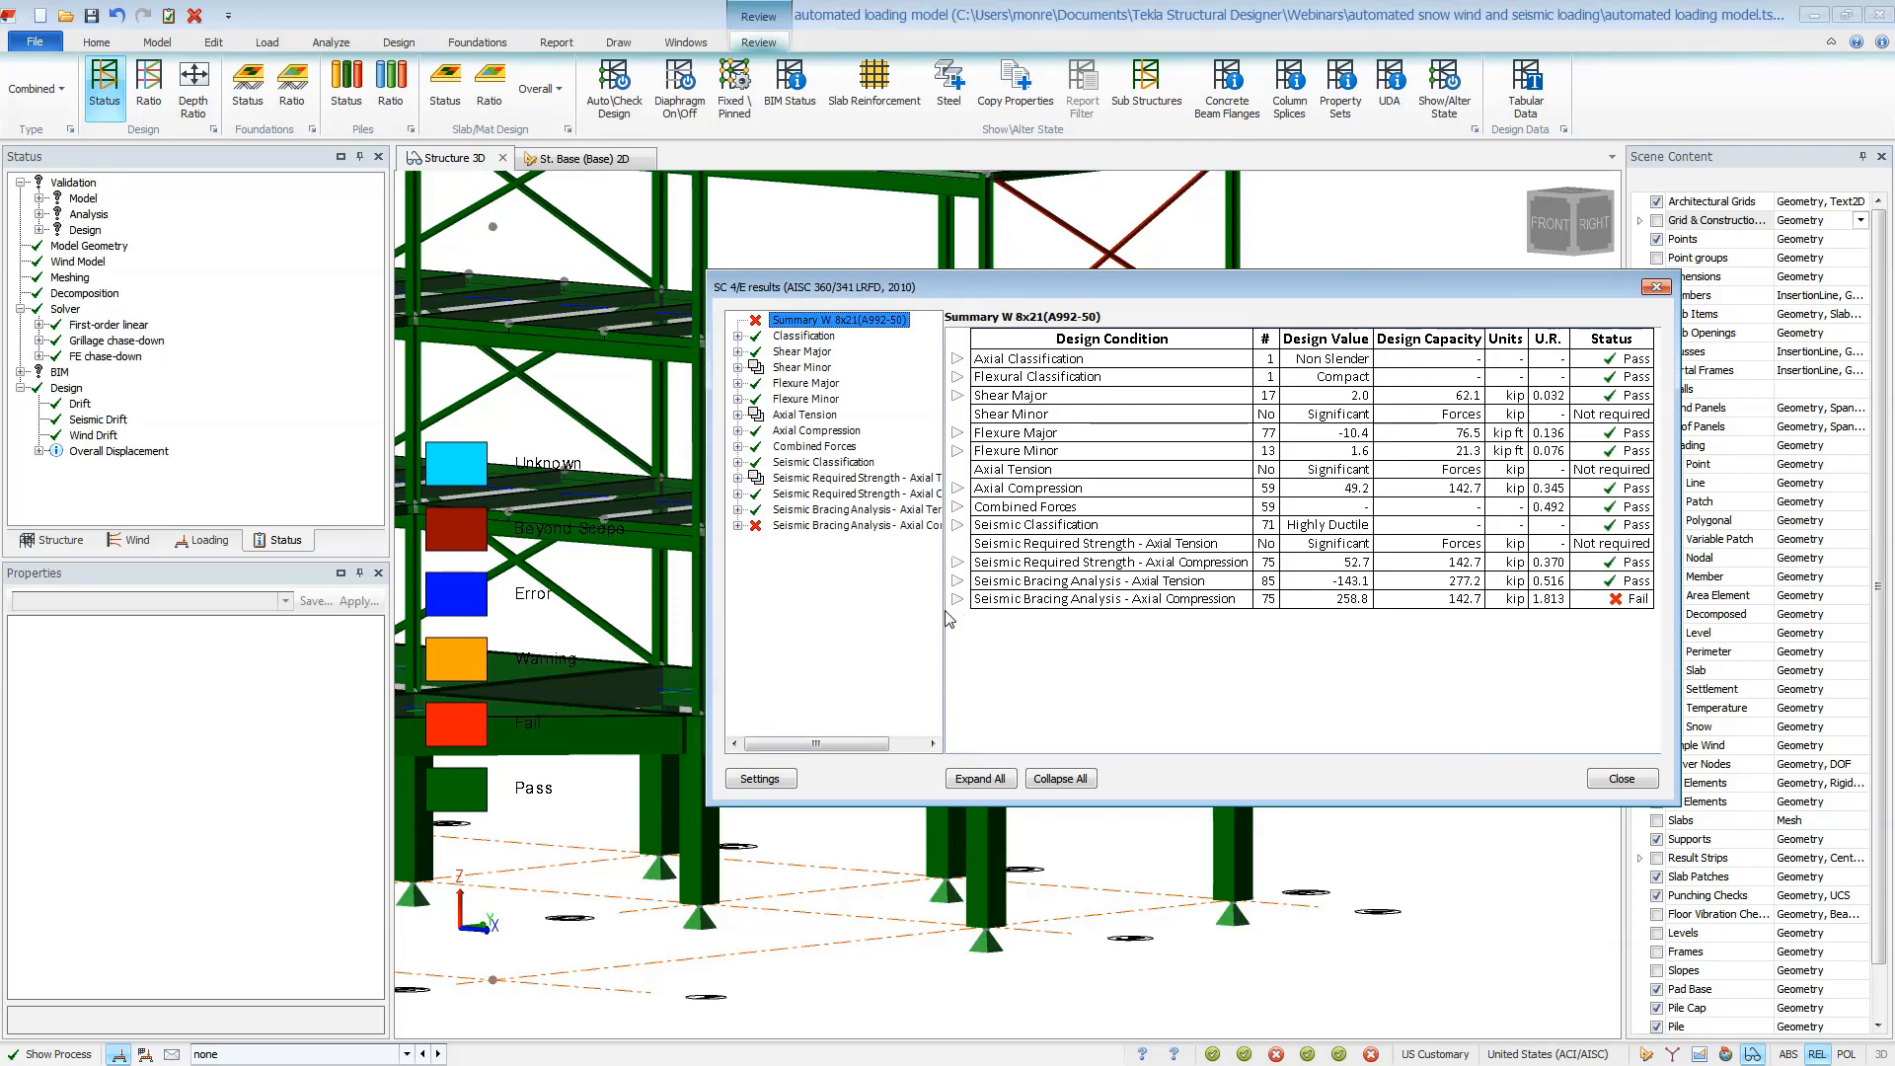
Examine the expanded Seismic Bracing Analysis axial compression calculation for Stack 1 flexural torsional buckling F2.3 (ii), combination 75, and close the results
drag(944, 607, 1042, 607)
click(820, 525)
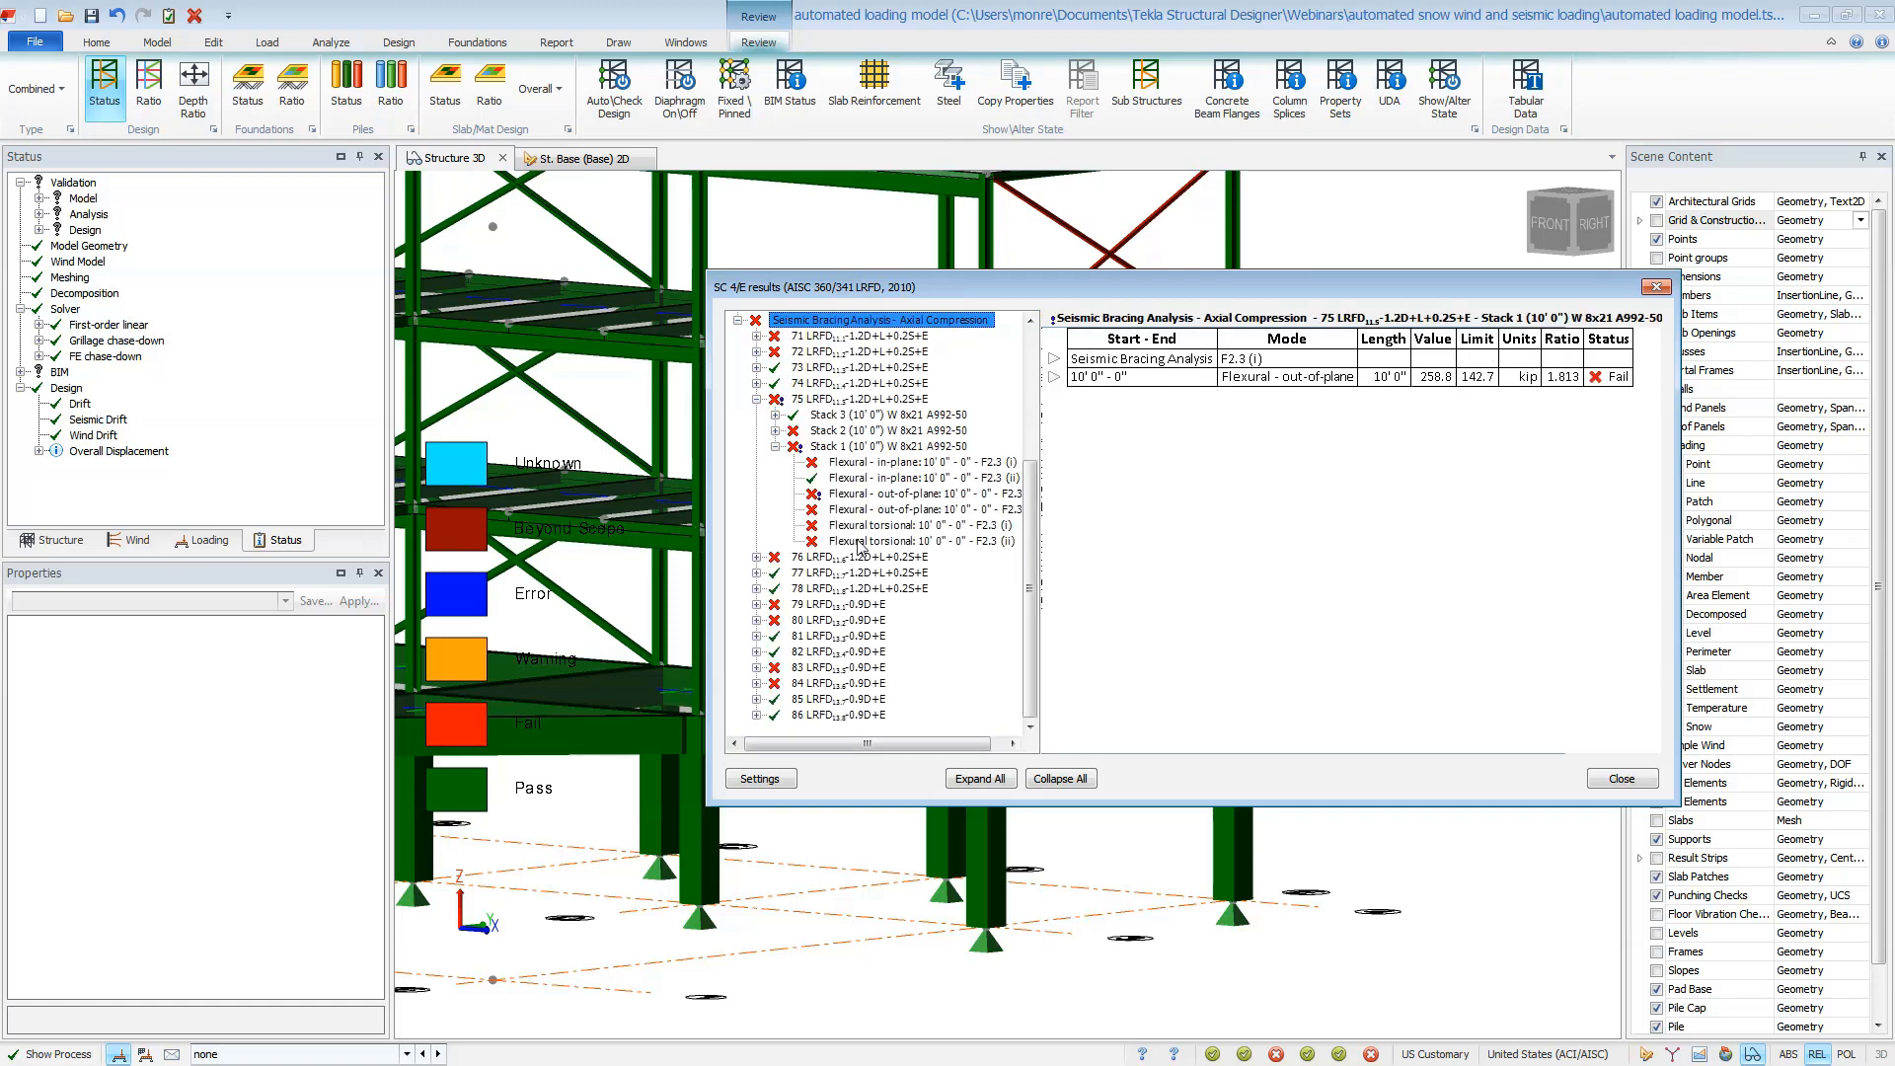
click(861, 541)
click(977, 779)
drag(1248, 296, 1032, 186)
drag(1462, 694, 1480, 807)
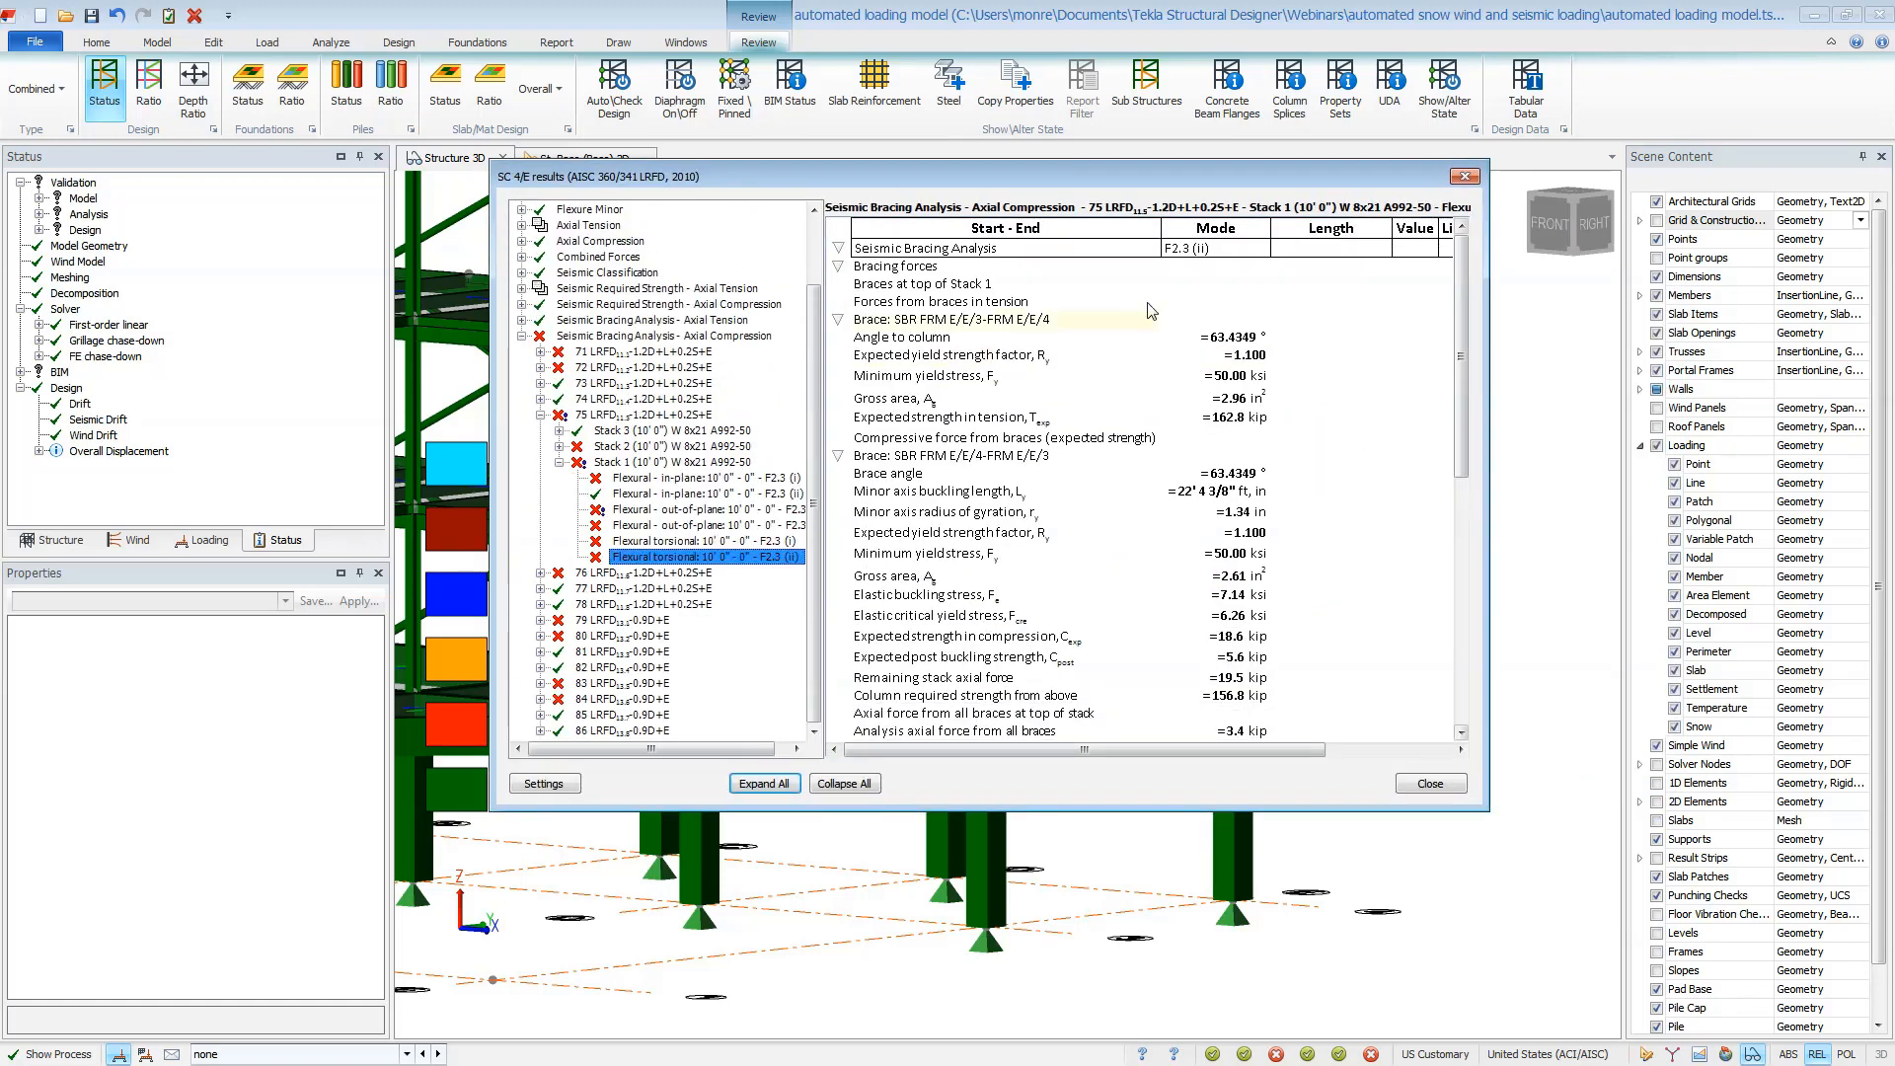
drag(1461, 407, 1459, 487)
scroll(1459, 488, down, 5)
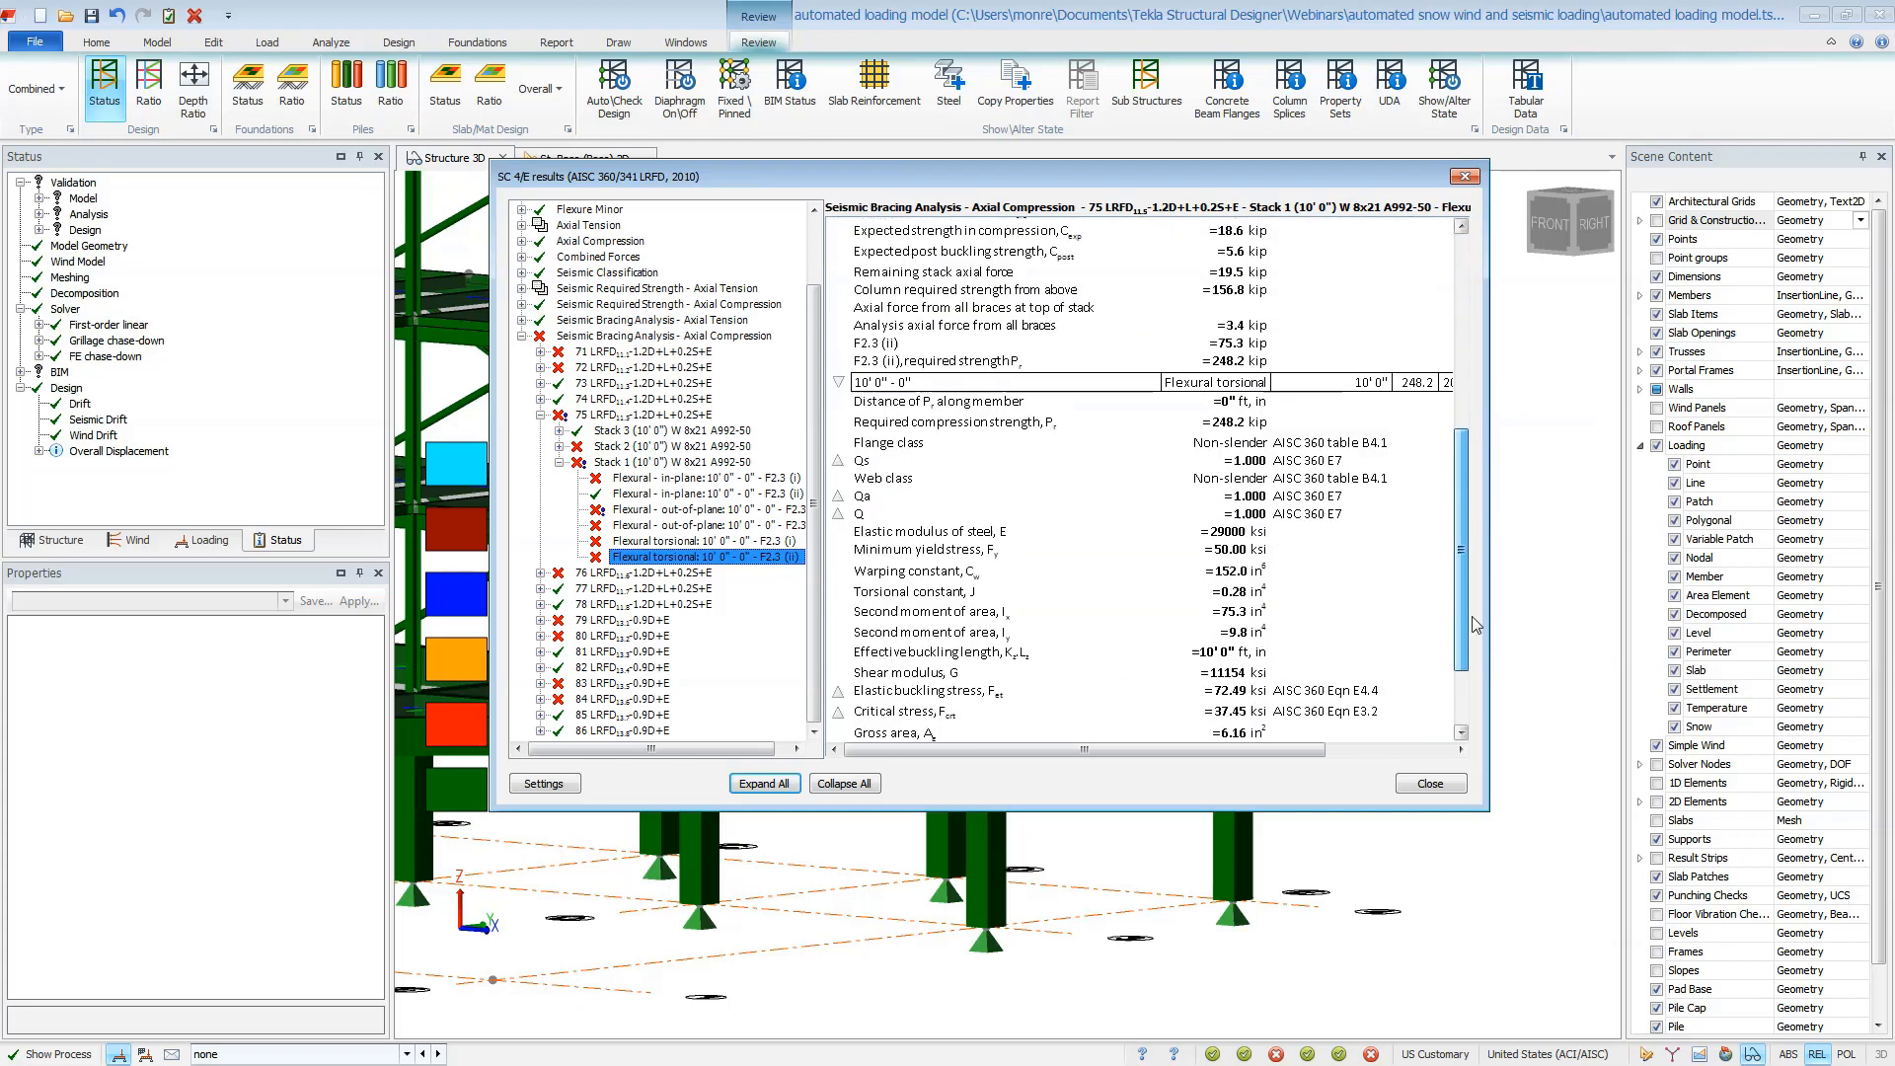
scroll(1464, 529, down, 1)
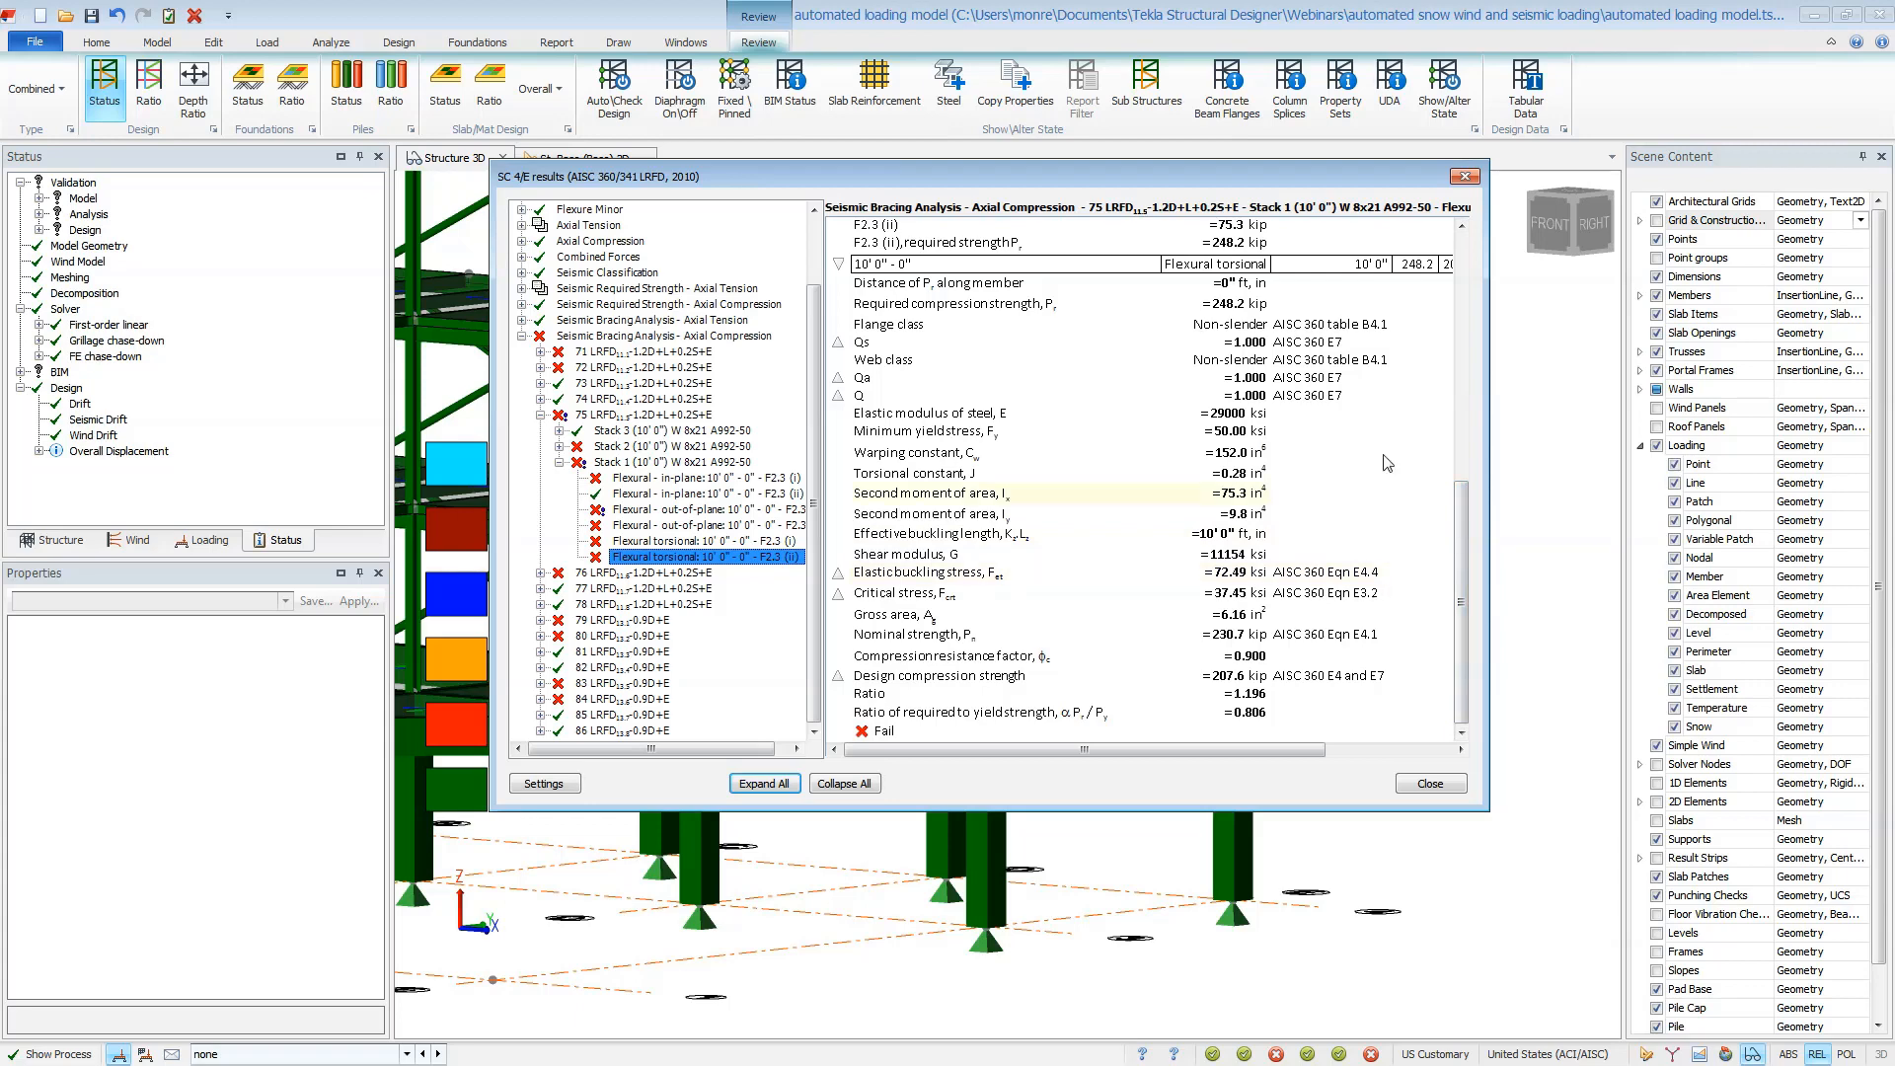
click(1464, 178)
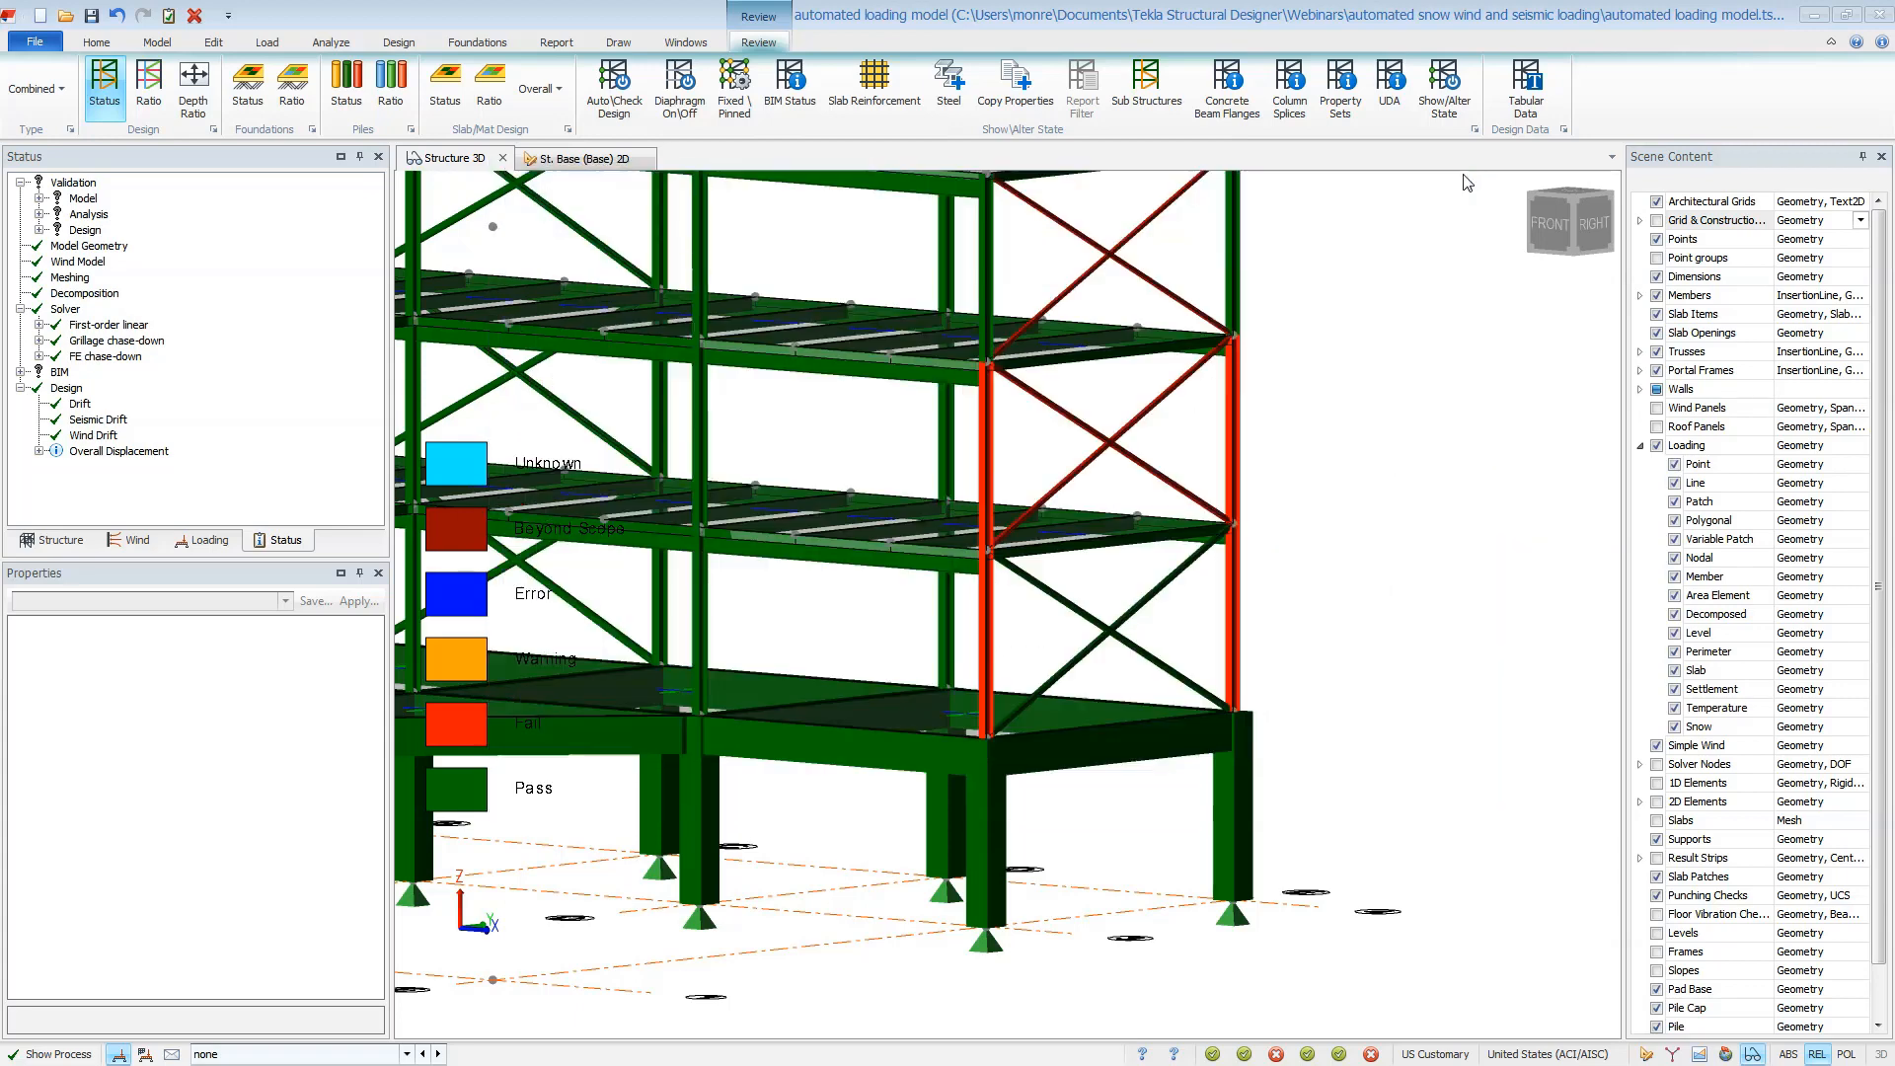
Review the Seismic Drift table in the tabular design data, including the Dir 1 drift details of column C17
click(269, 540)
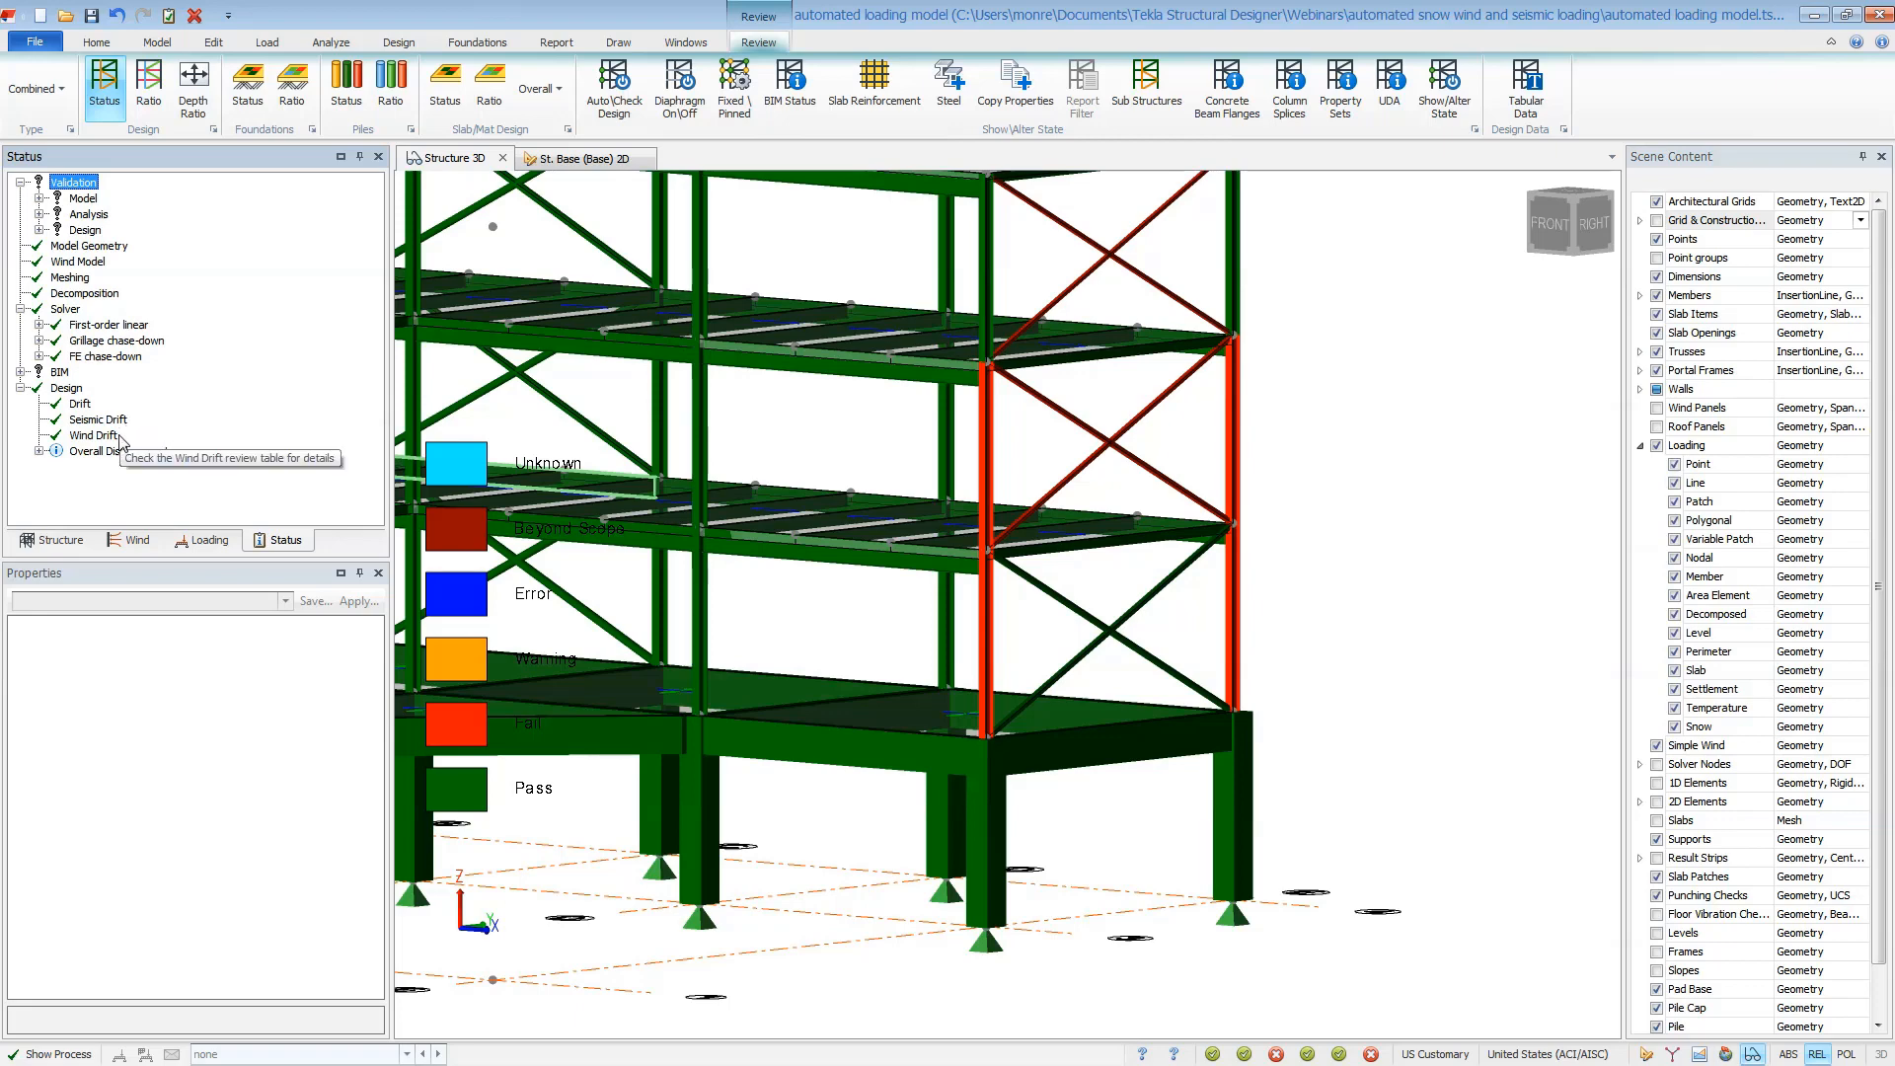
click(1527, 109)
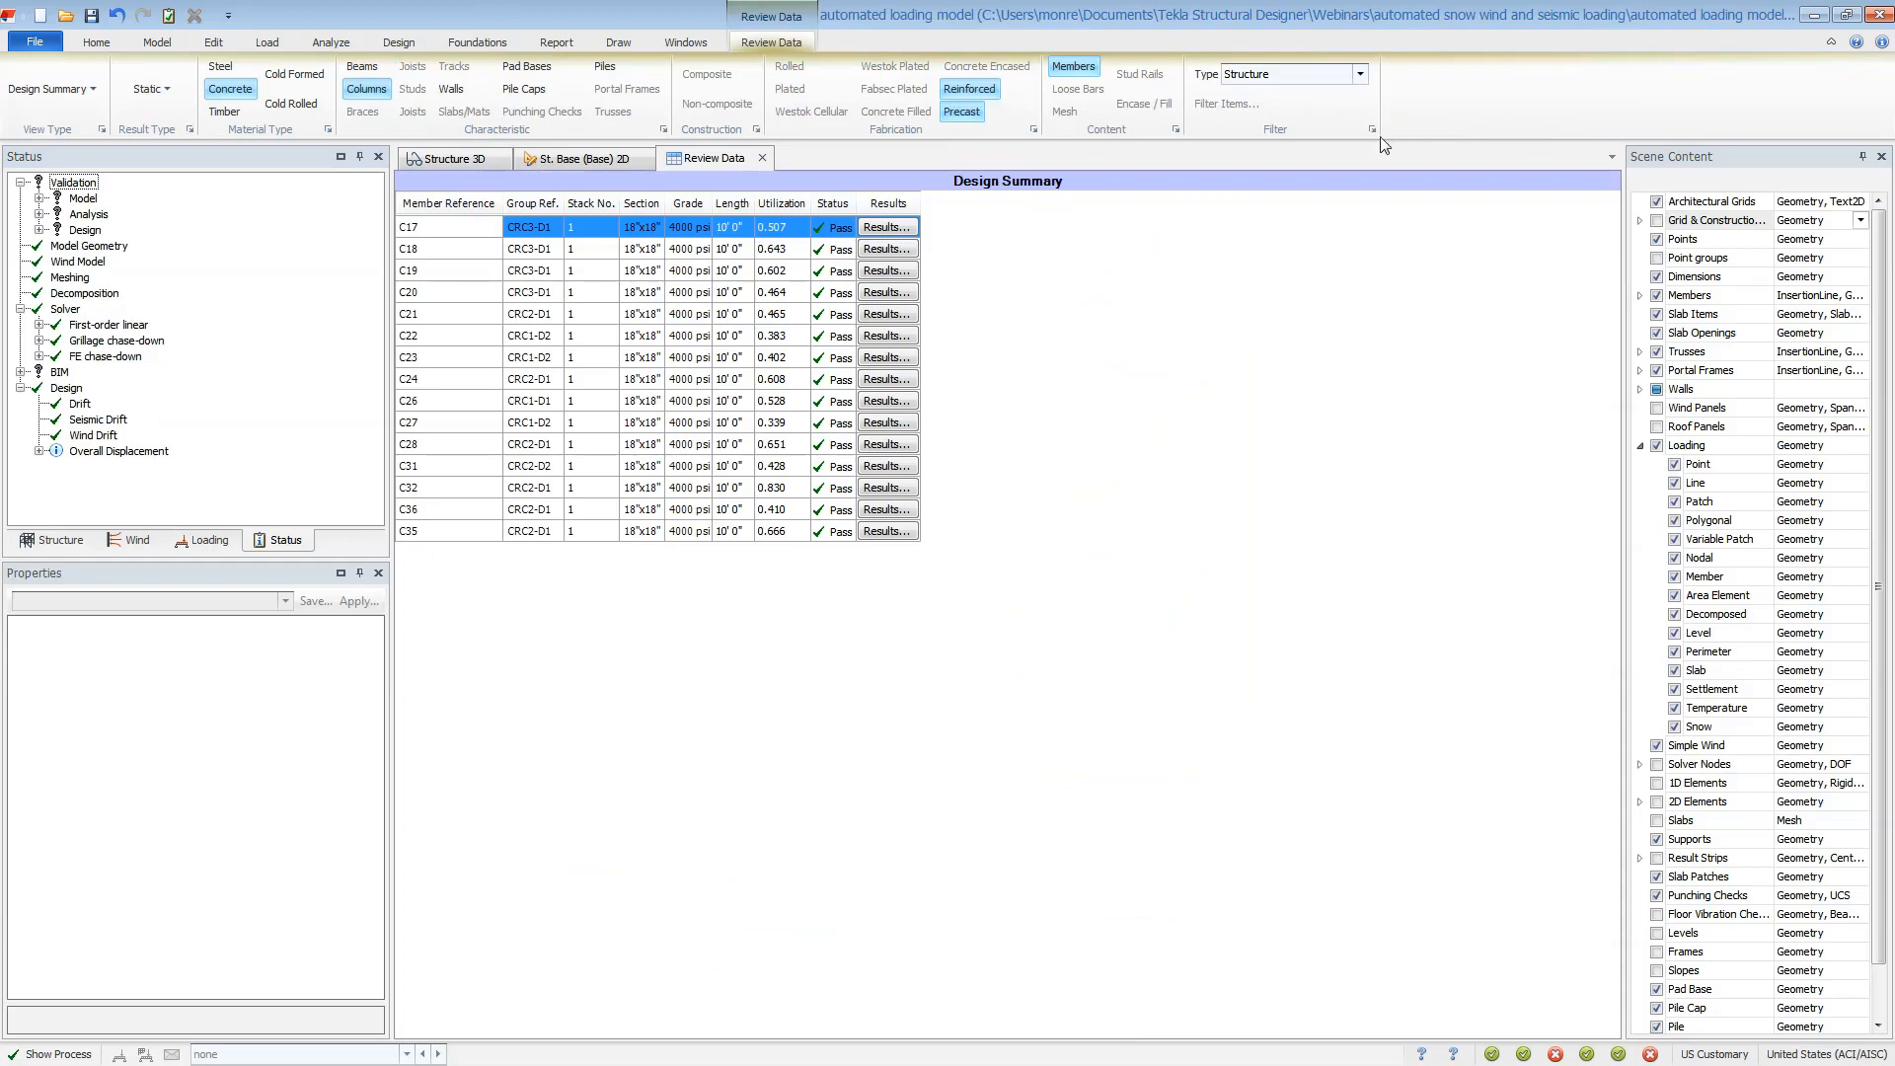
click(54, 90)
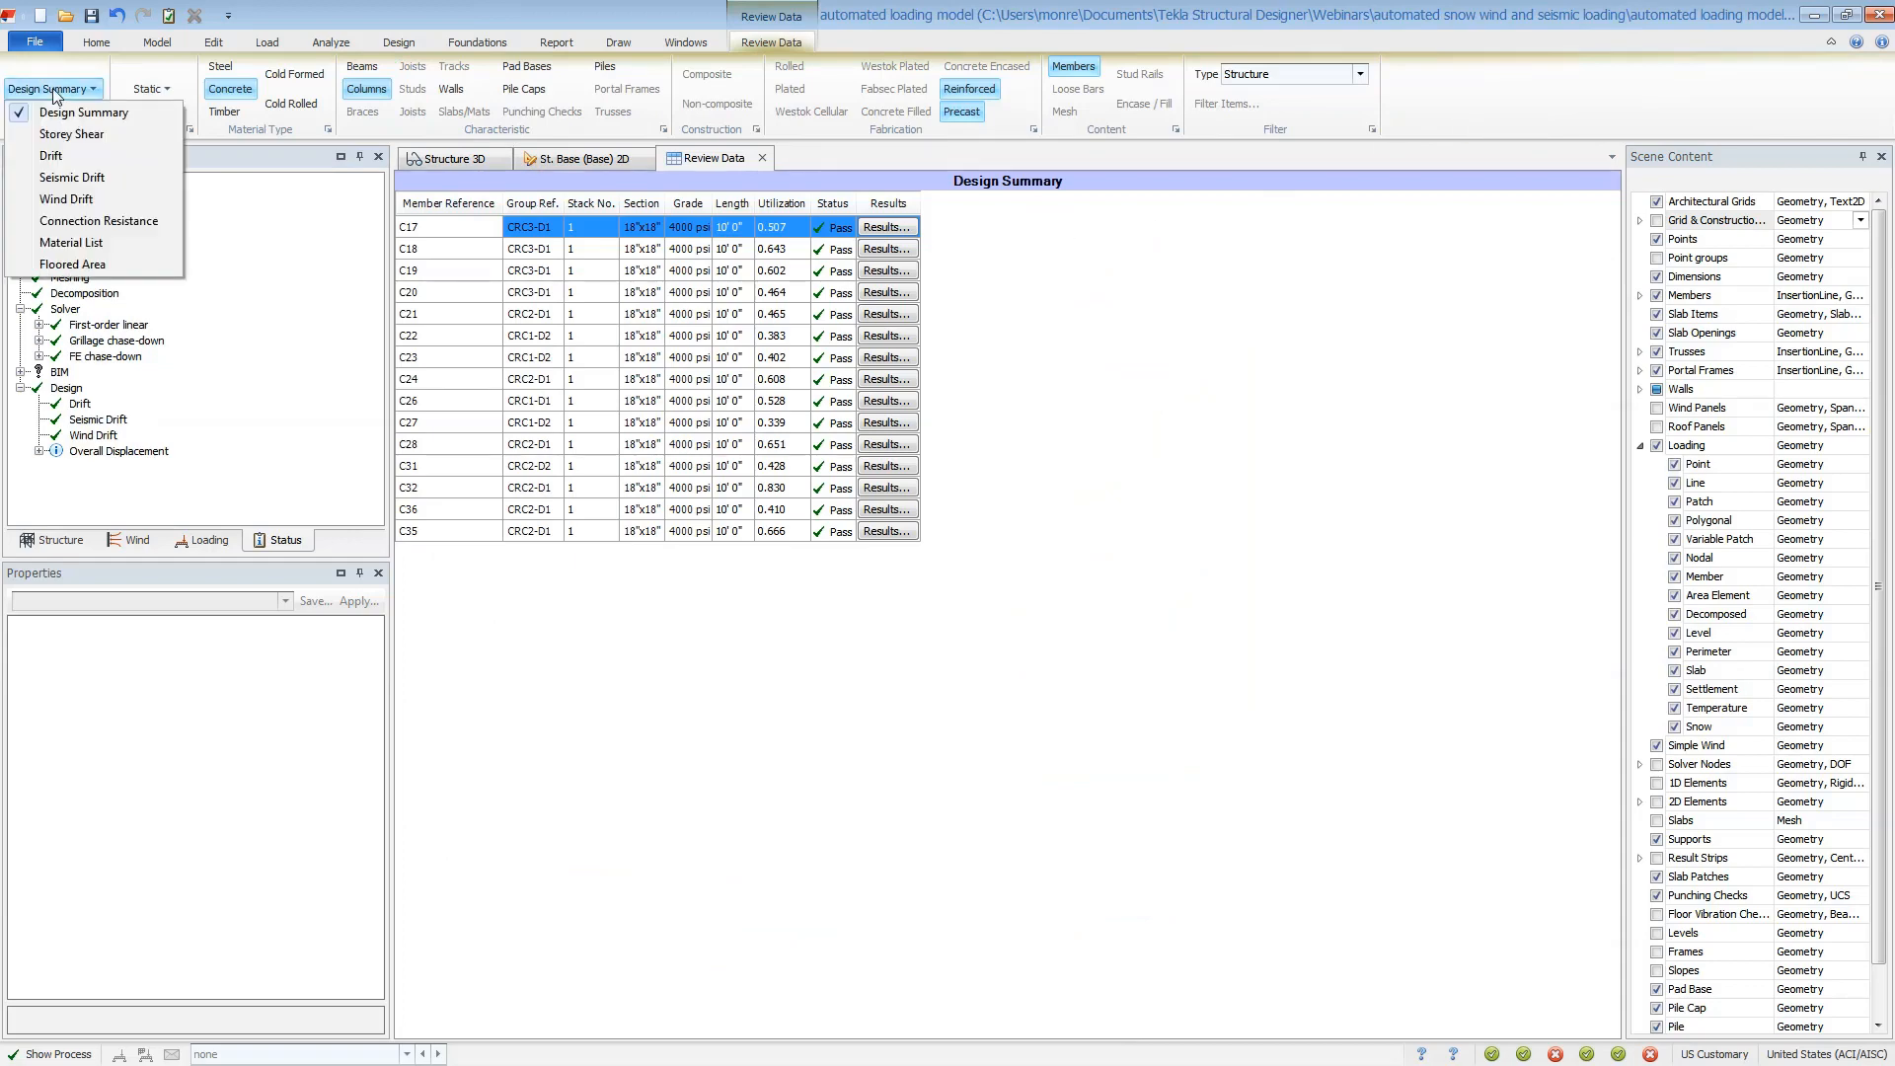
click(70, 177)
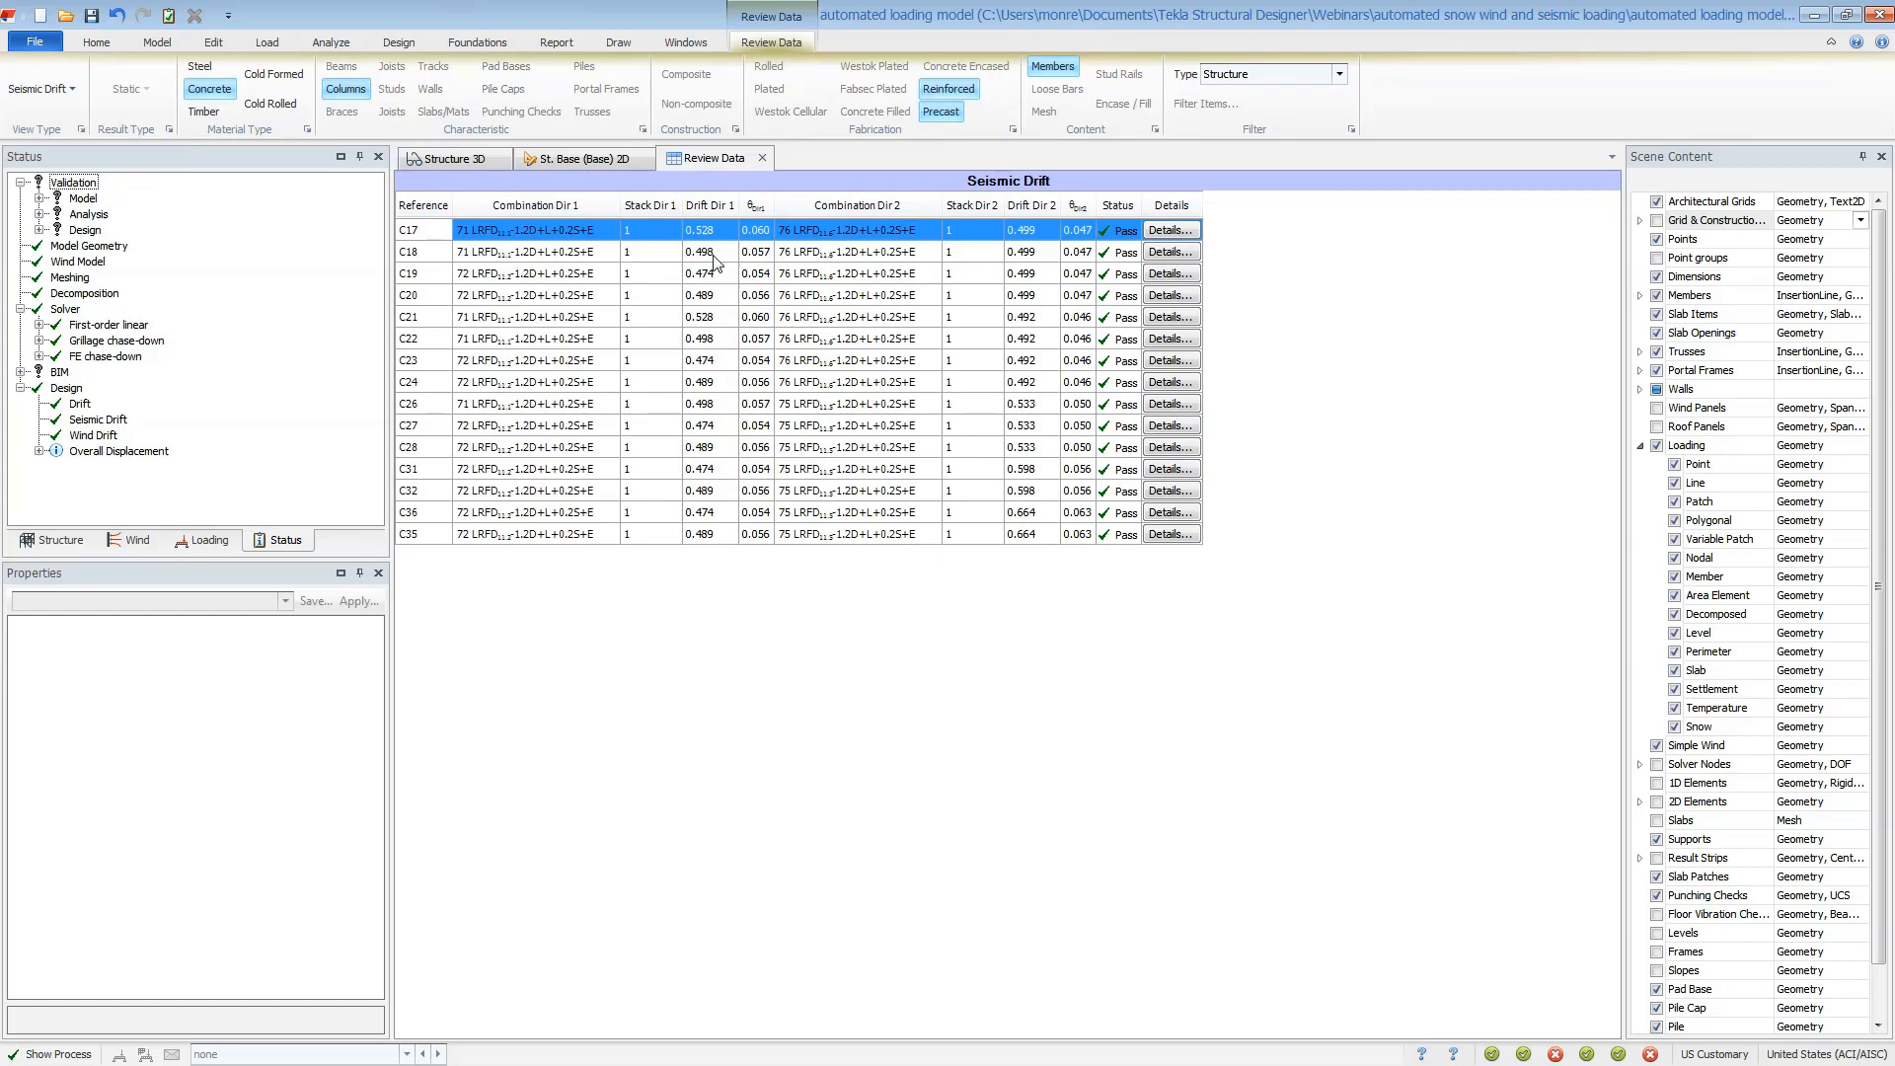
click(1185, 231)
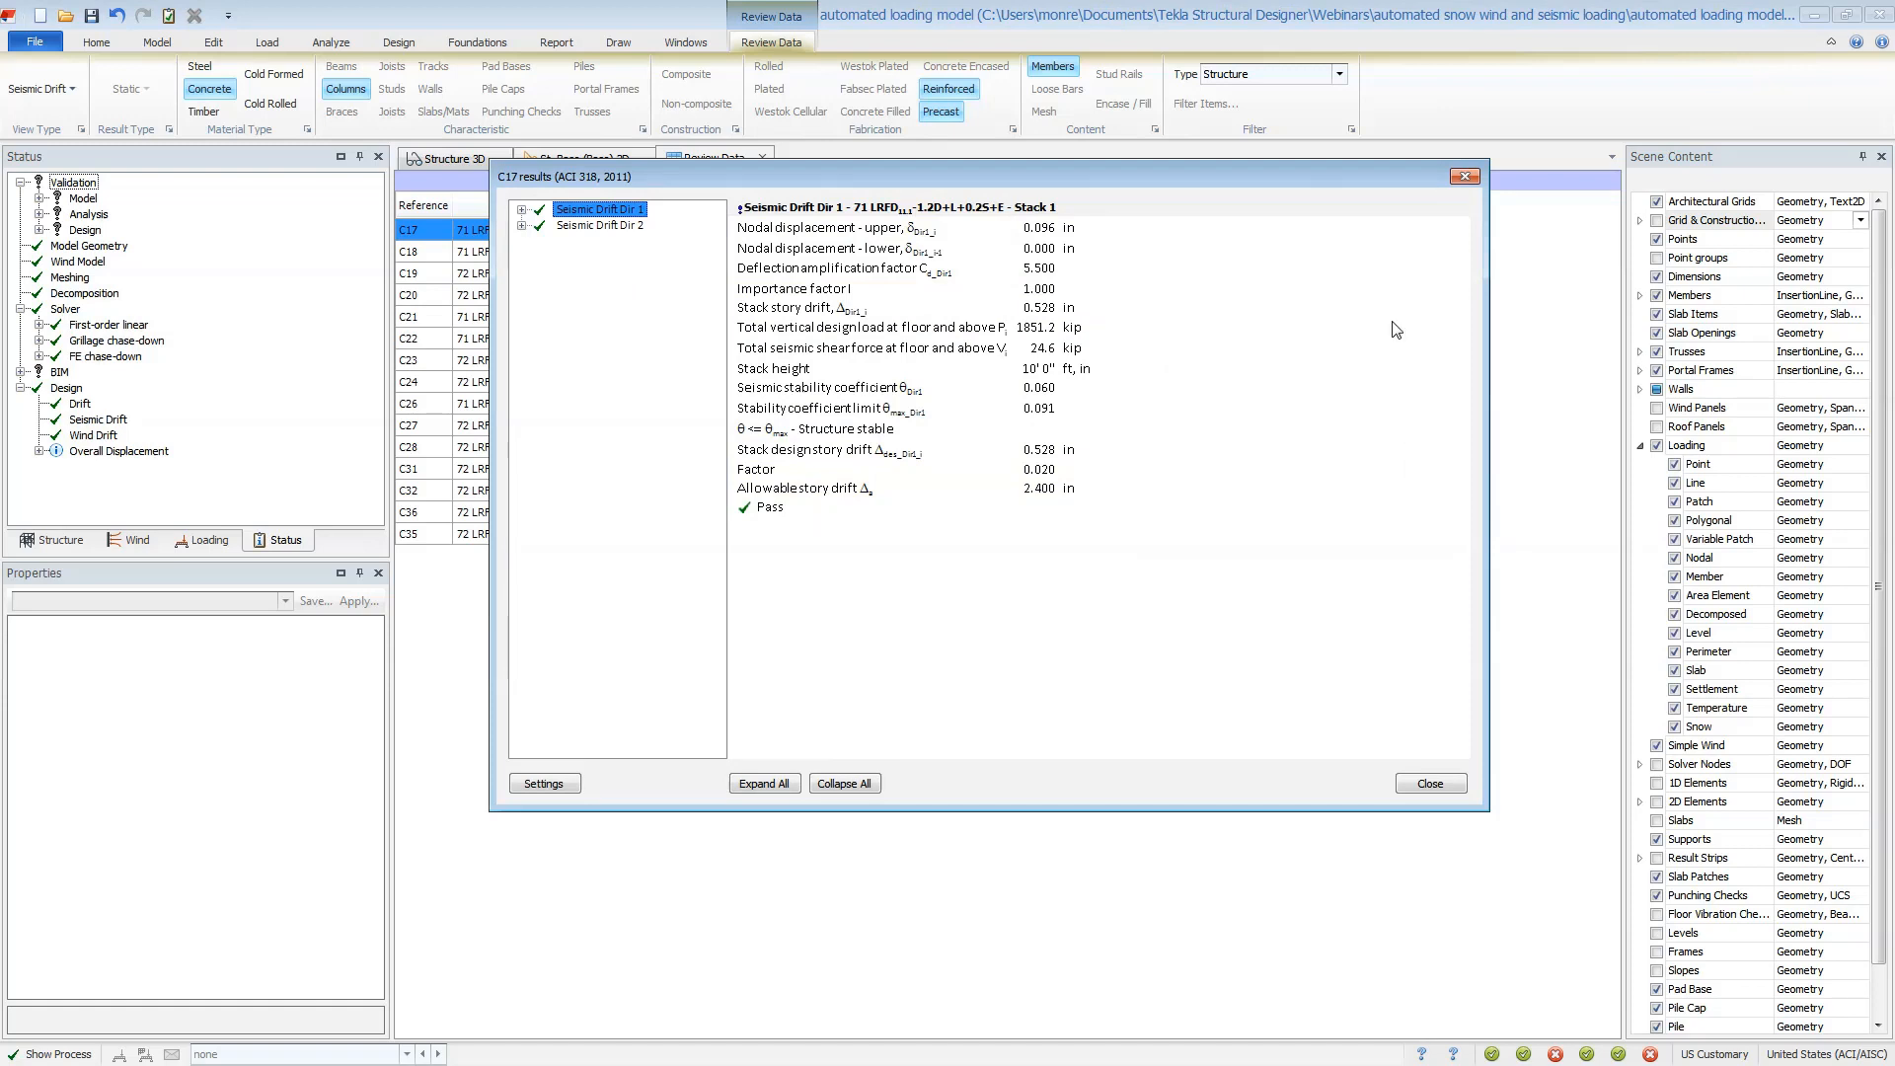
click(1461, 182)
Show the Wind Drift review table with steel members included
click(39, 88)
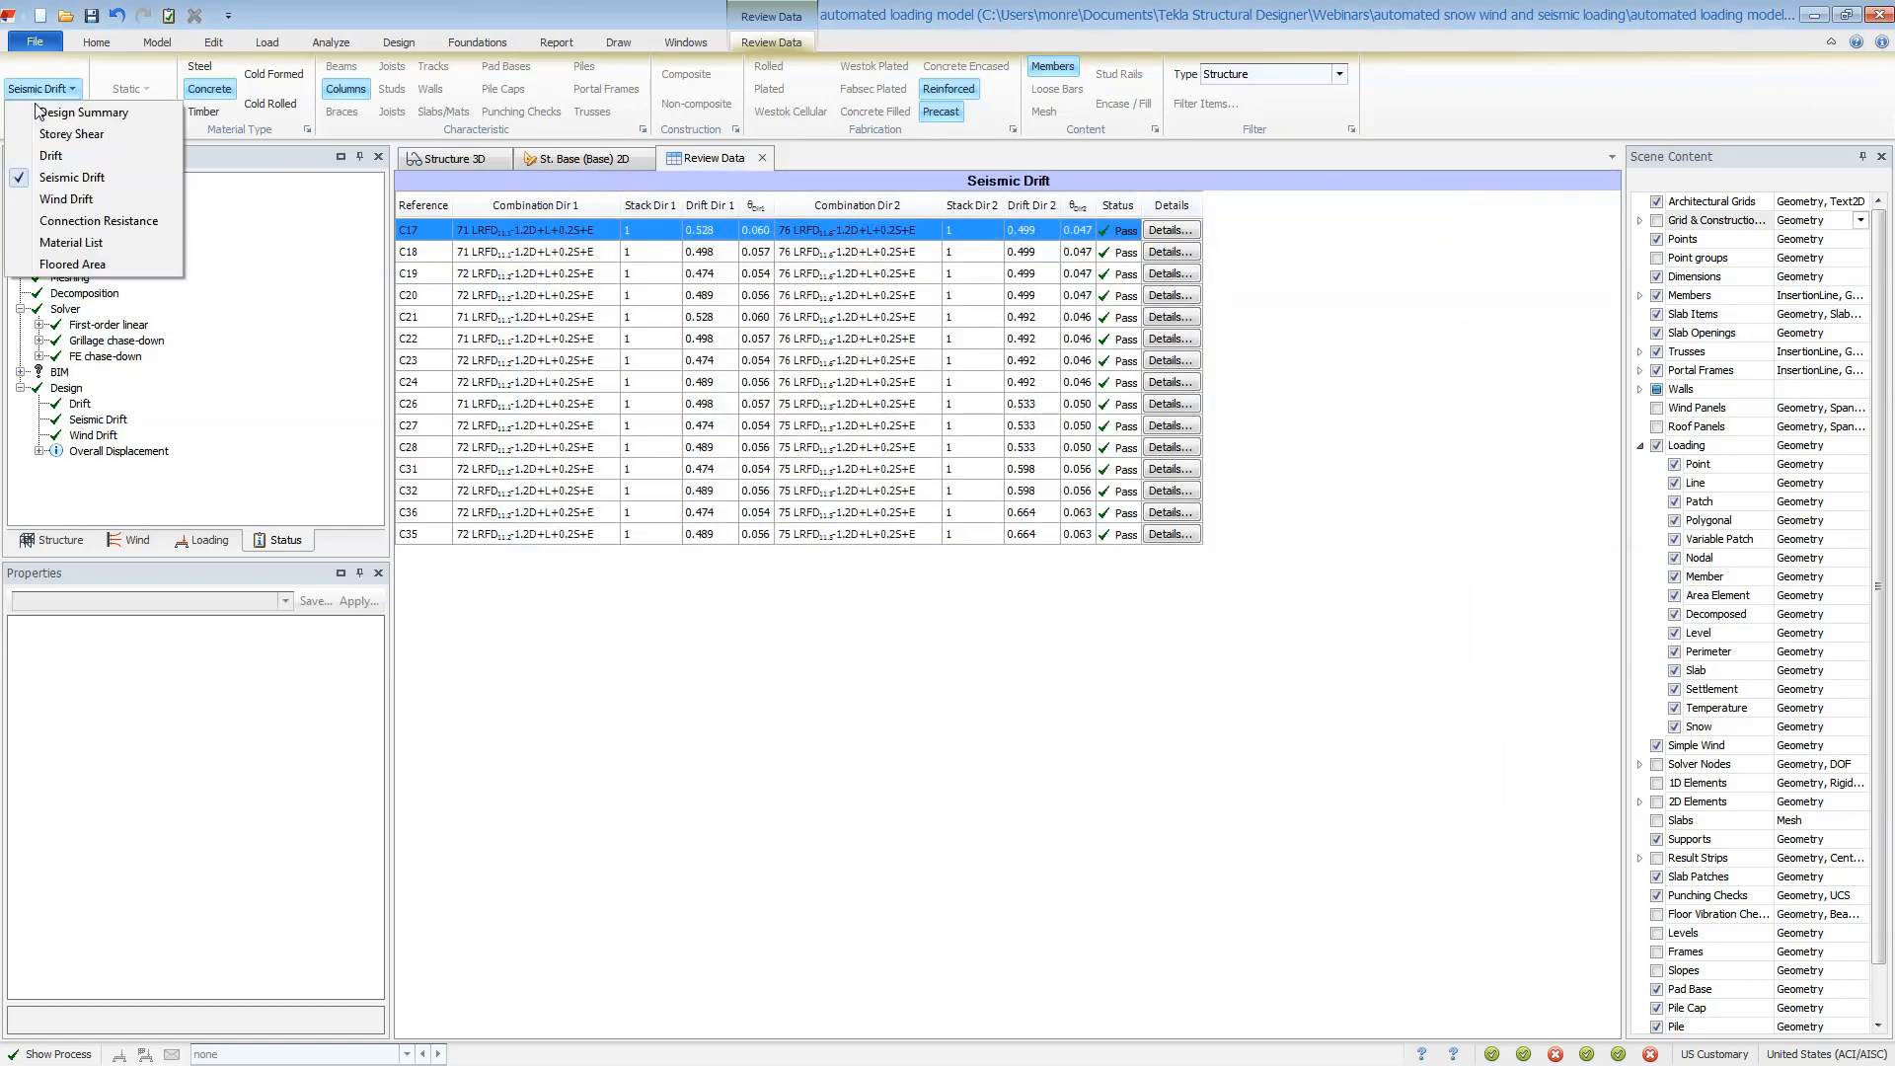
click(37, 198)
click(188, 67)
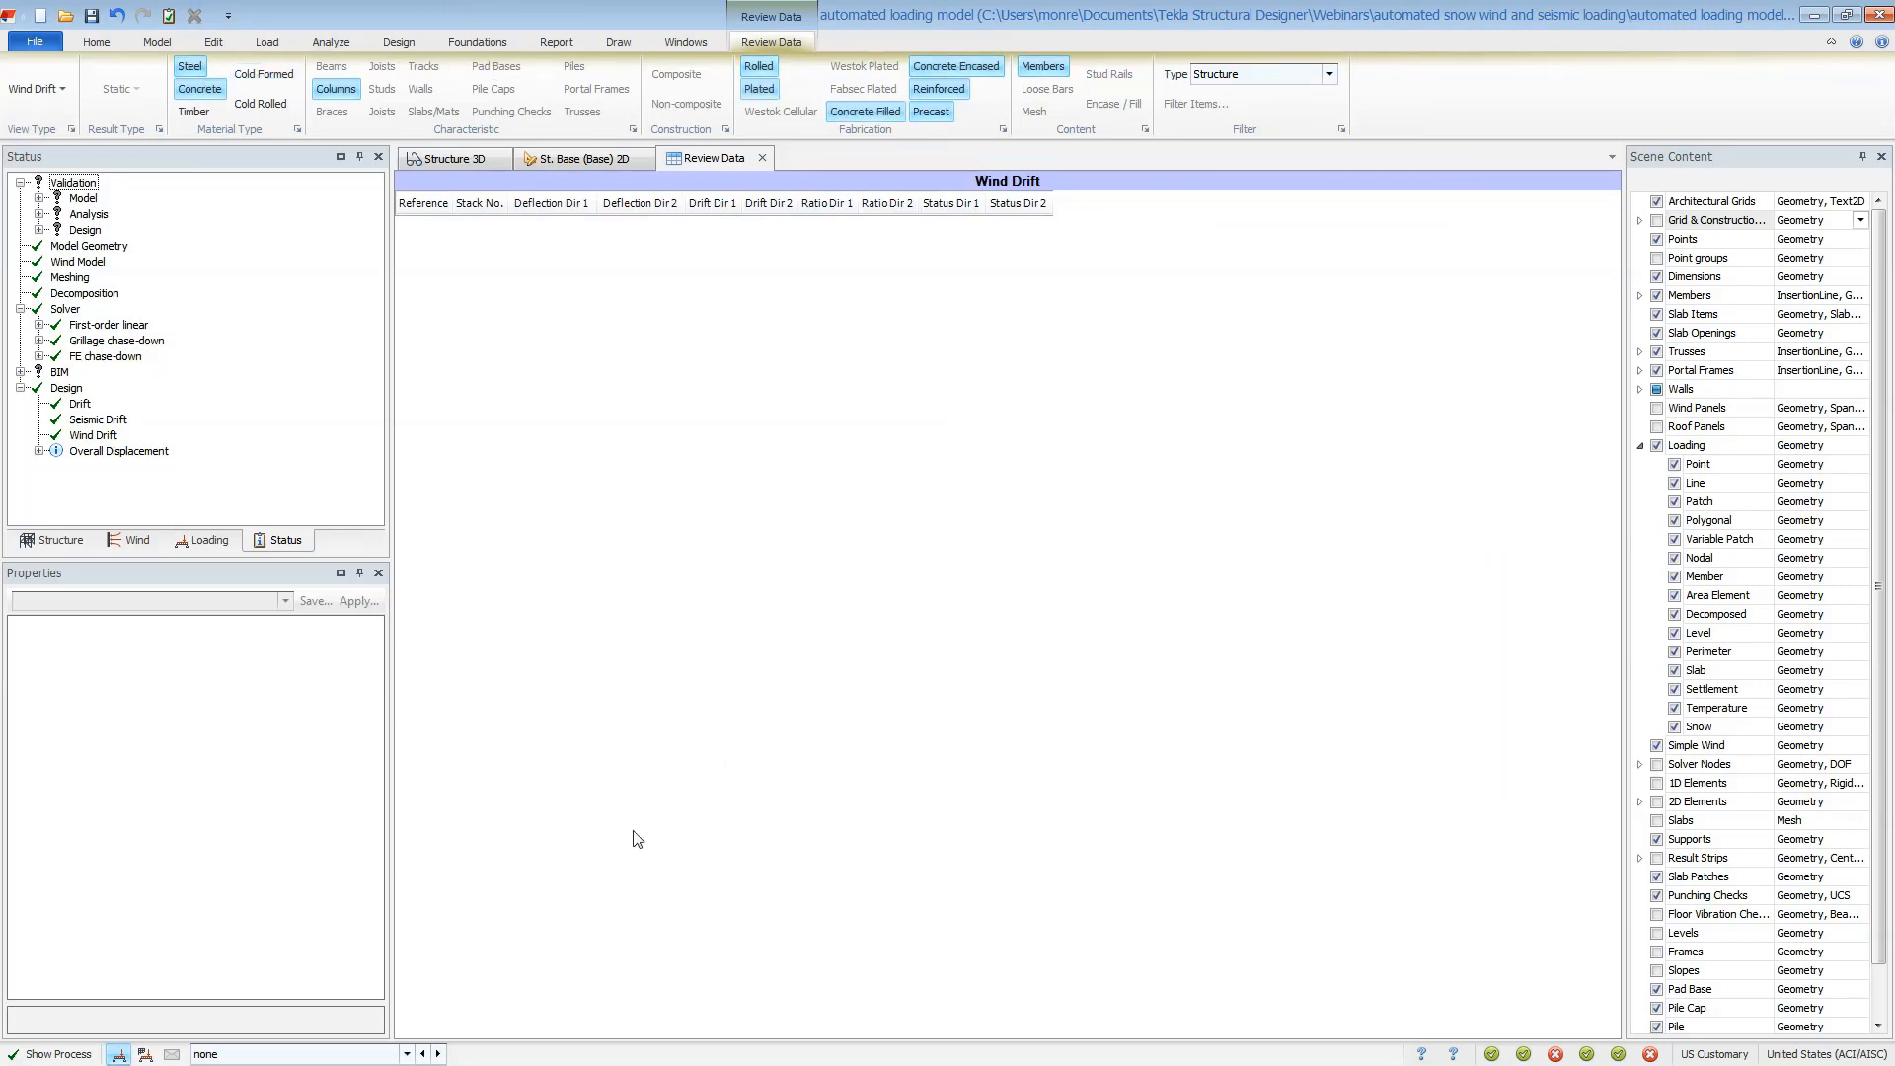
Display the Wind Drift table results for design combination 36, 1.2D+1.6S+0.5W
click(145, 1054)
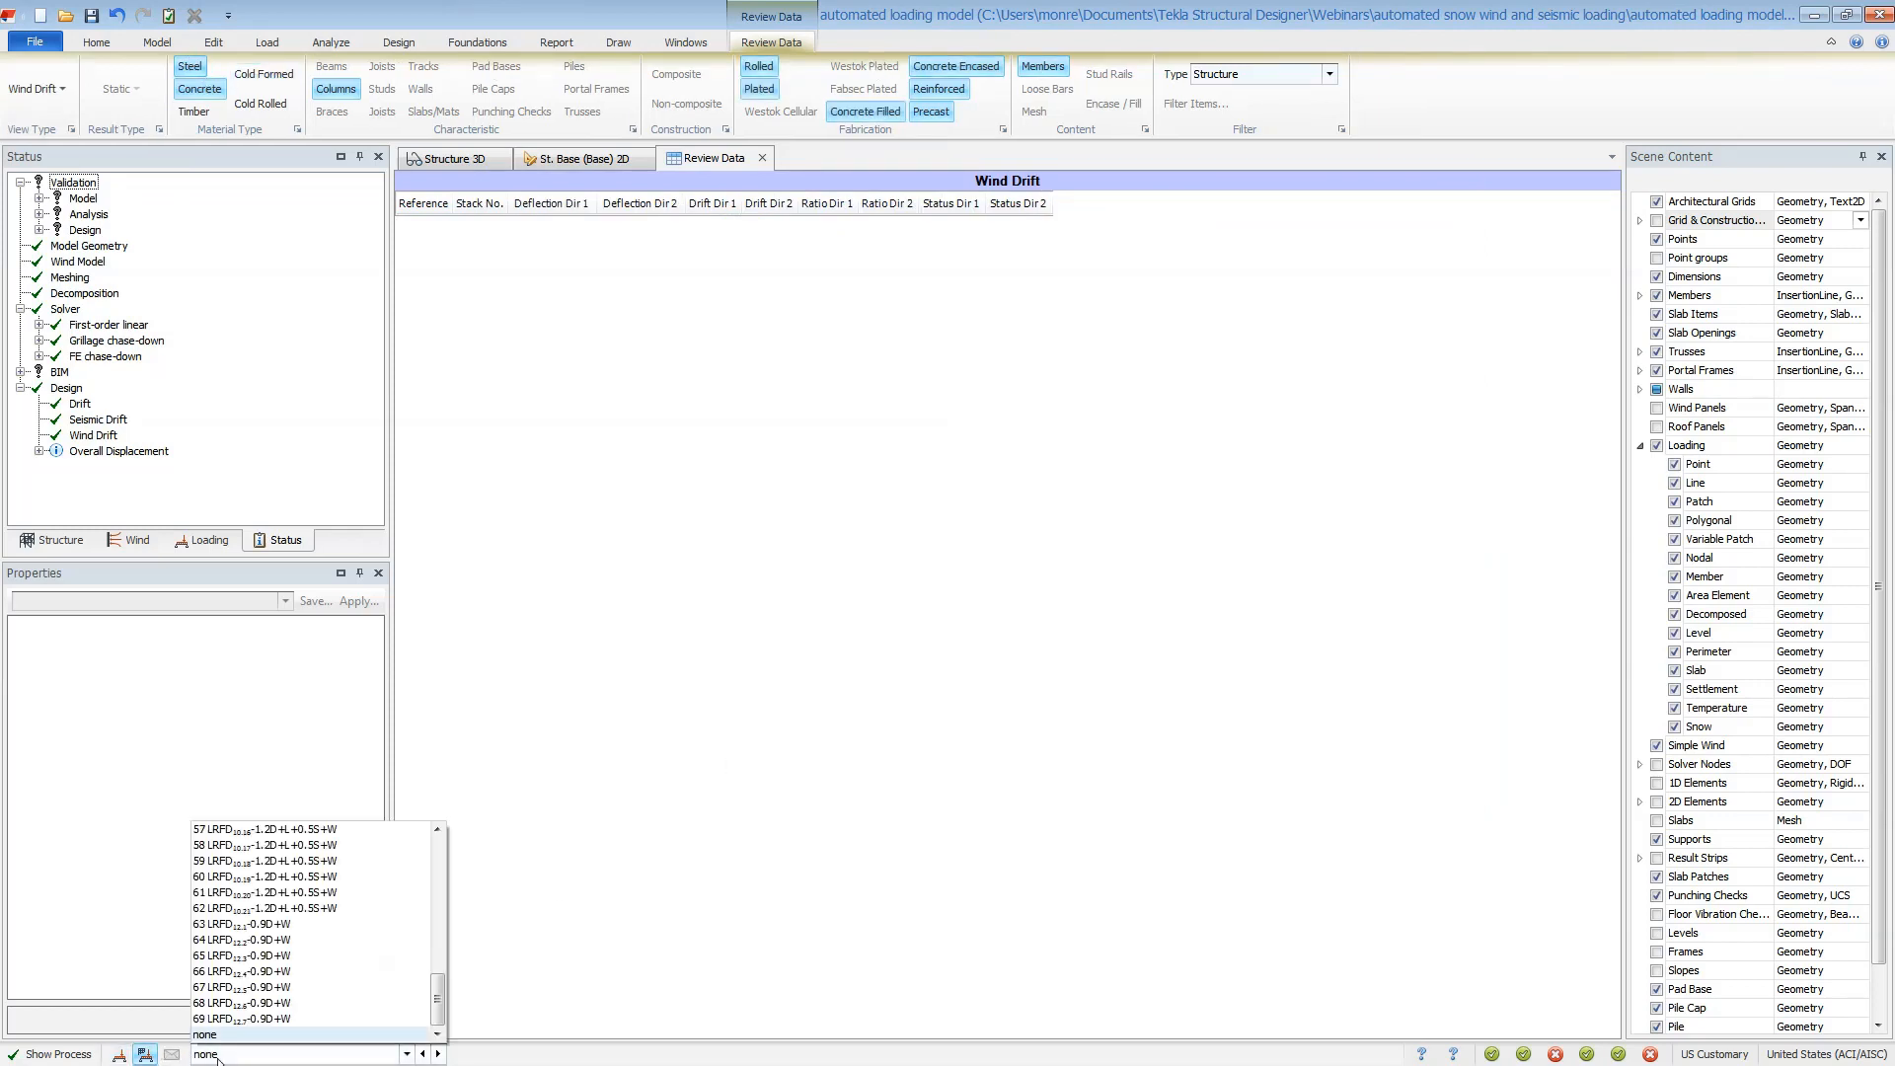
click(405, 1054)
scroll(306, 941, up, 8)
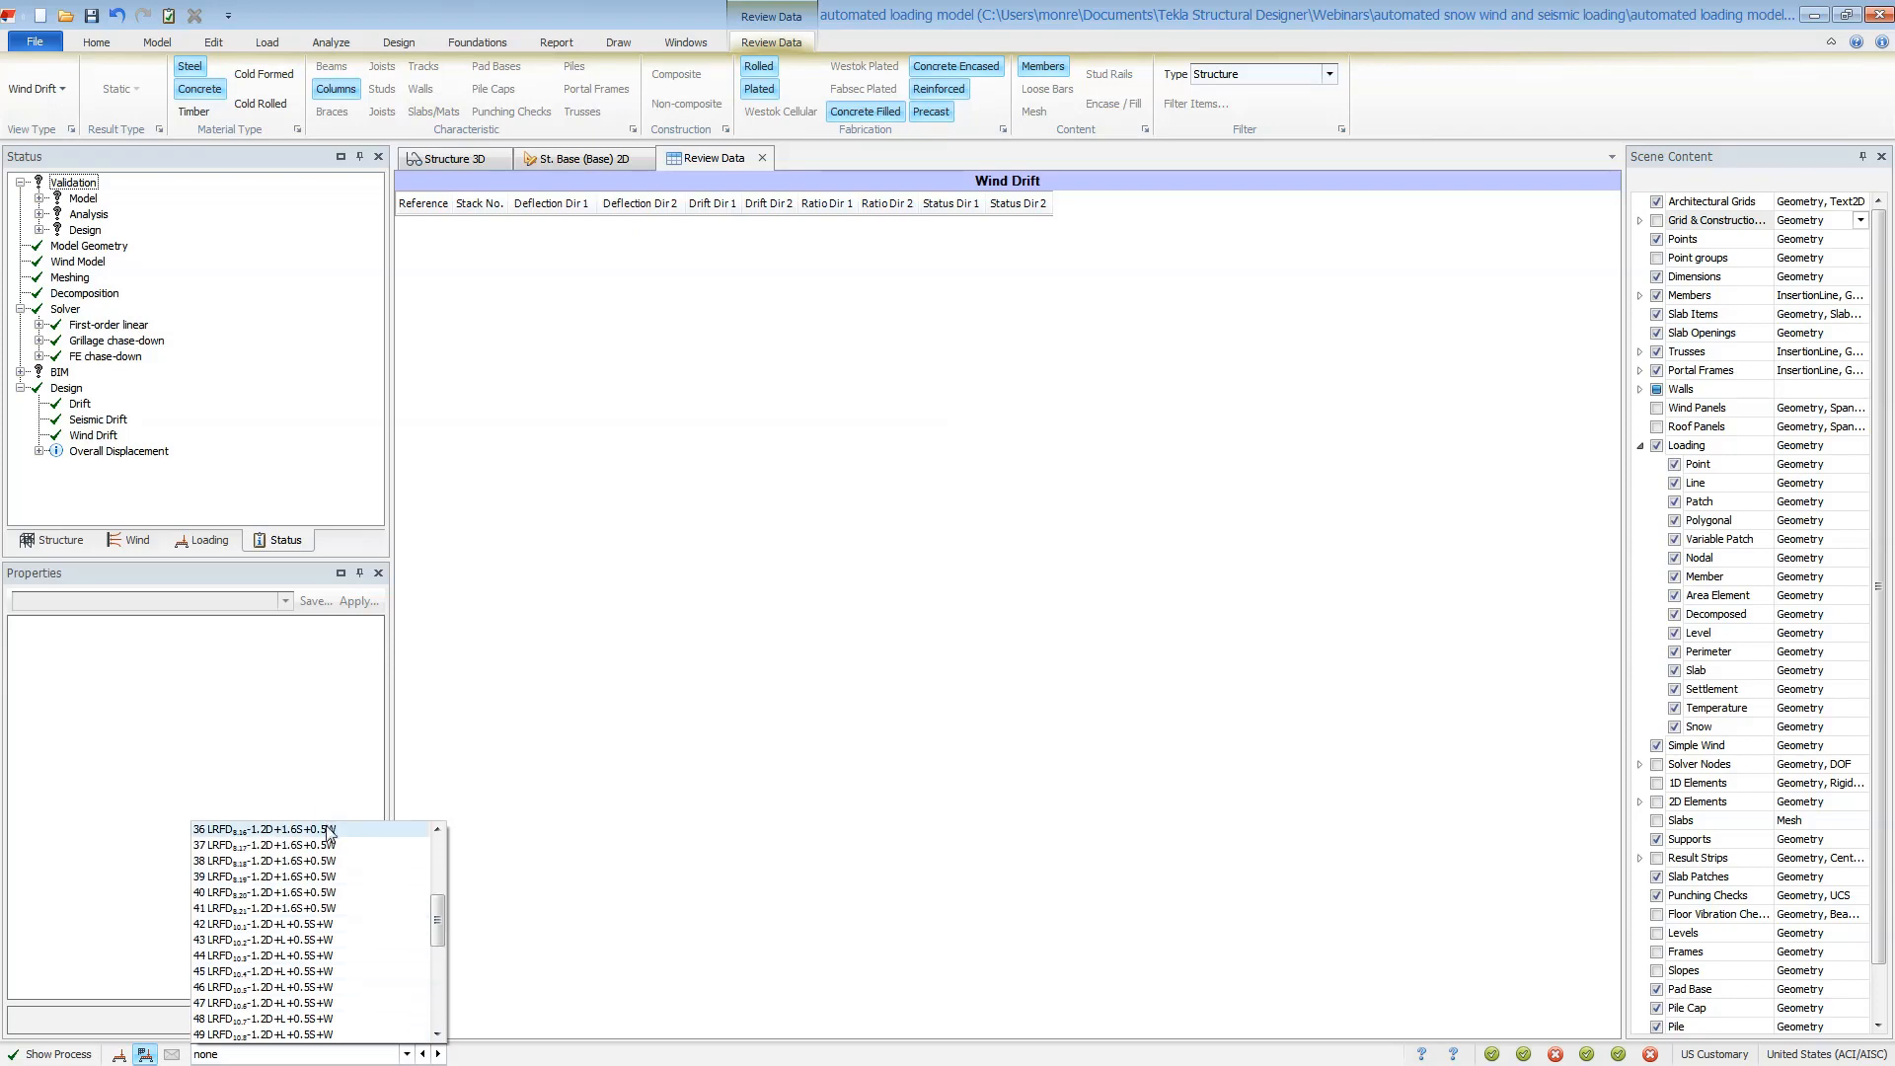
click(329, 832)
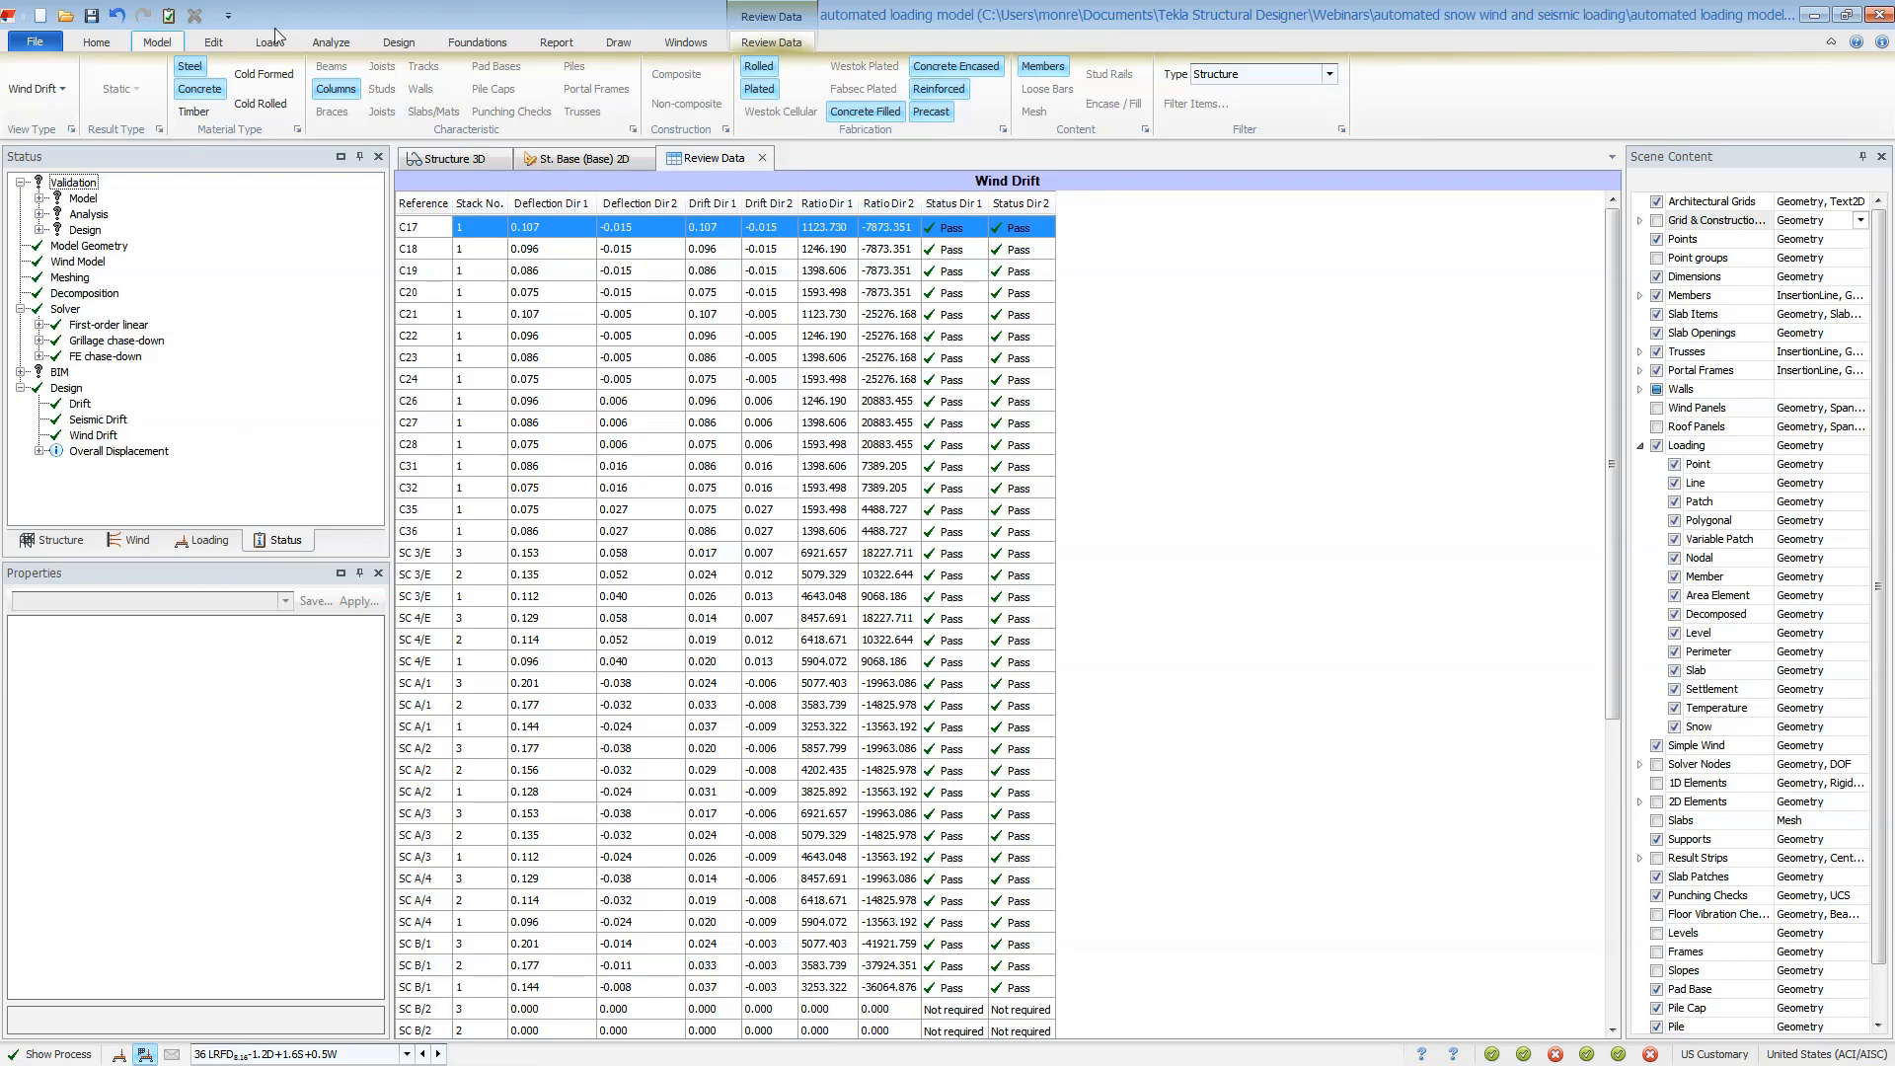
Check the Wind Drift settings in the design options and leave them without changes
click(406, 39)
click(30, 103)
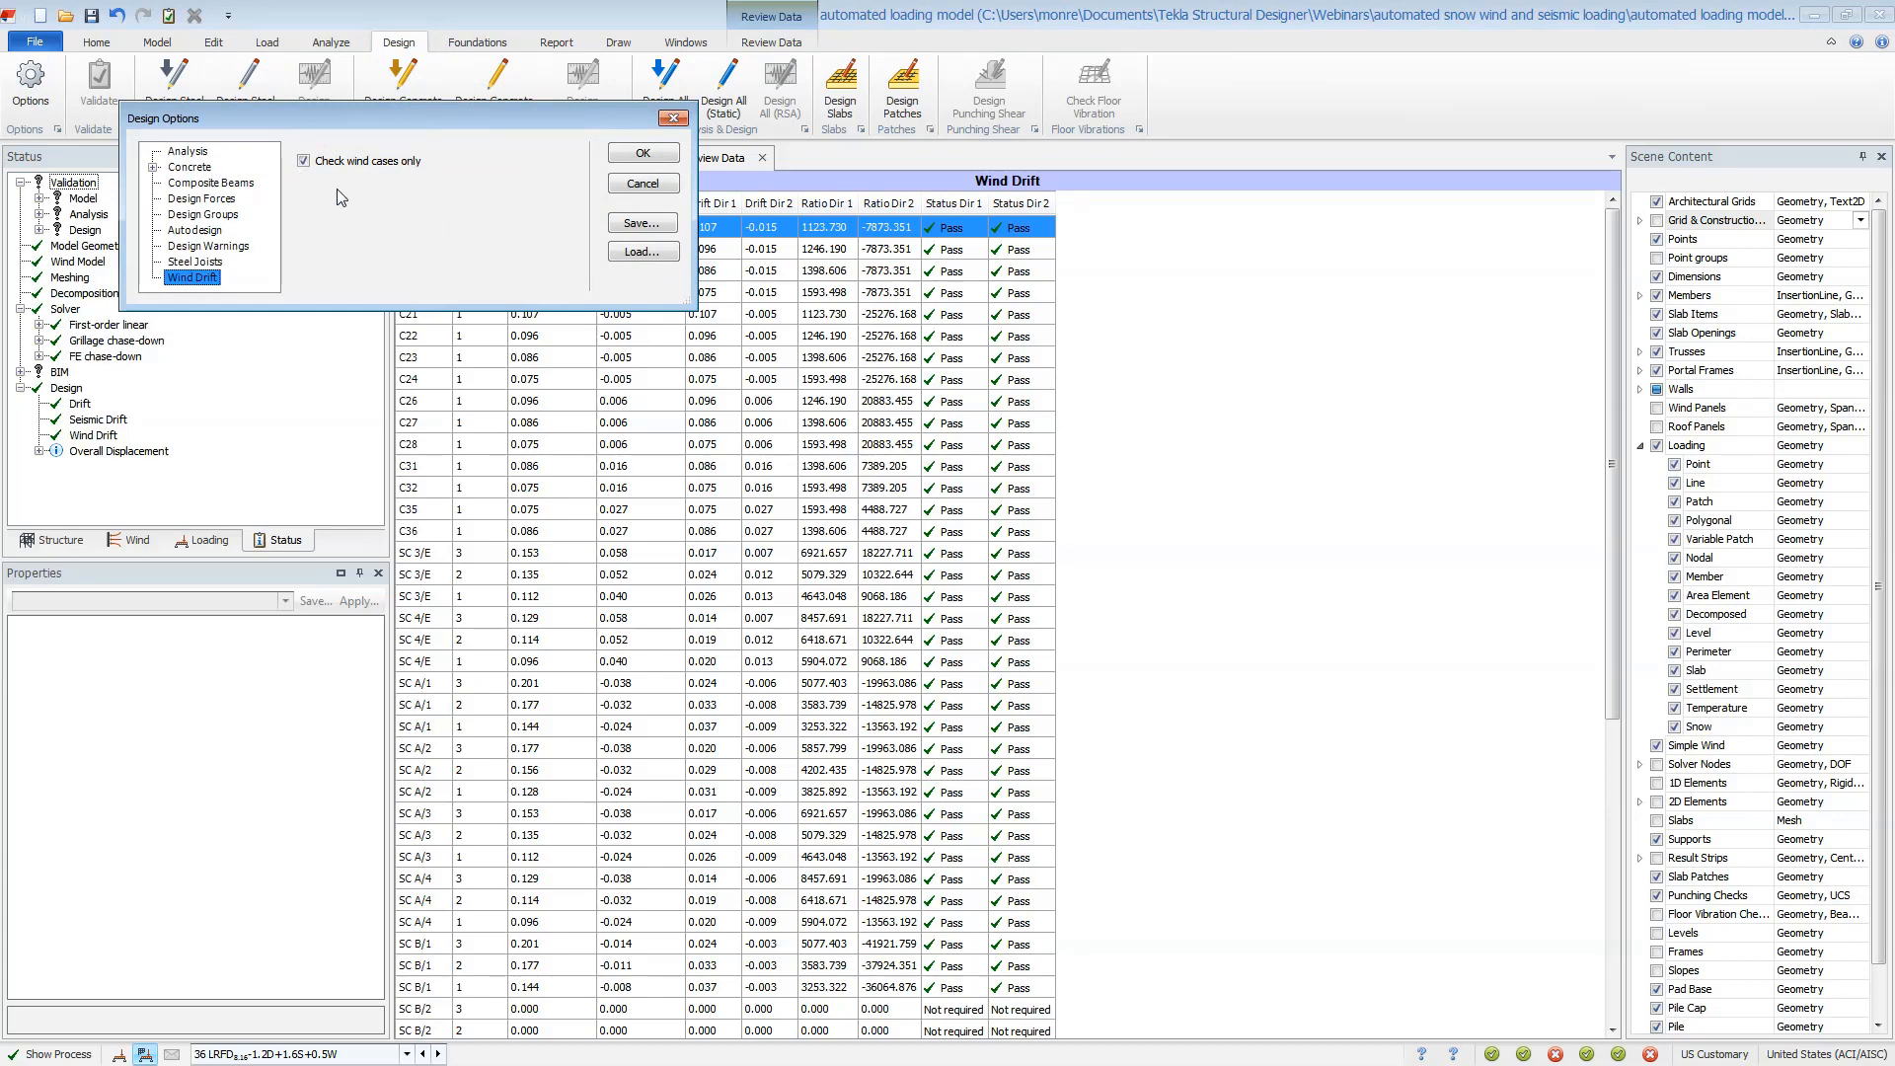
click(642, 185)
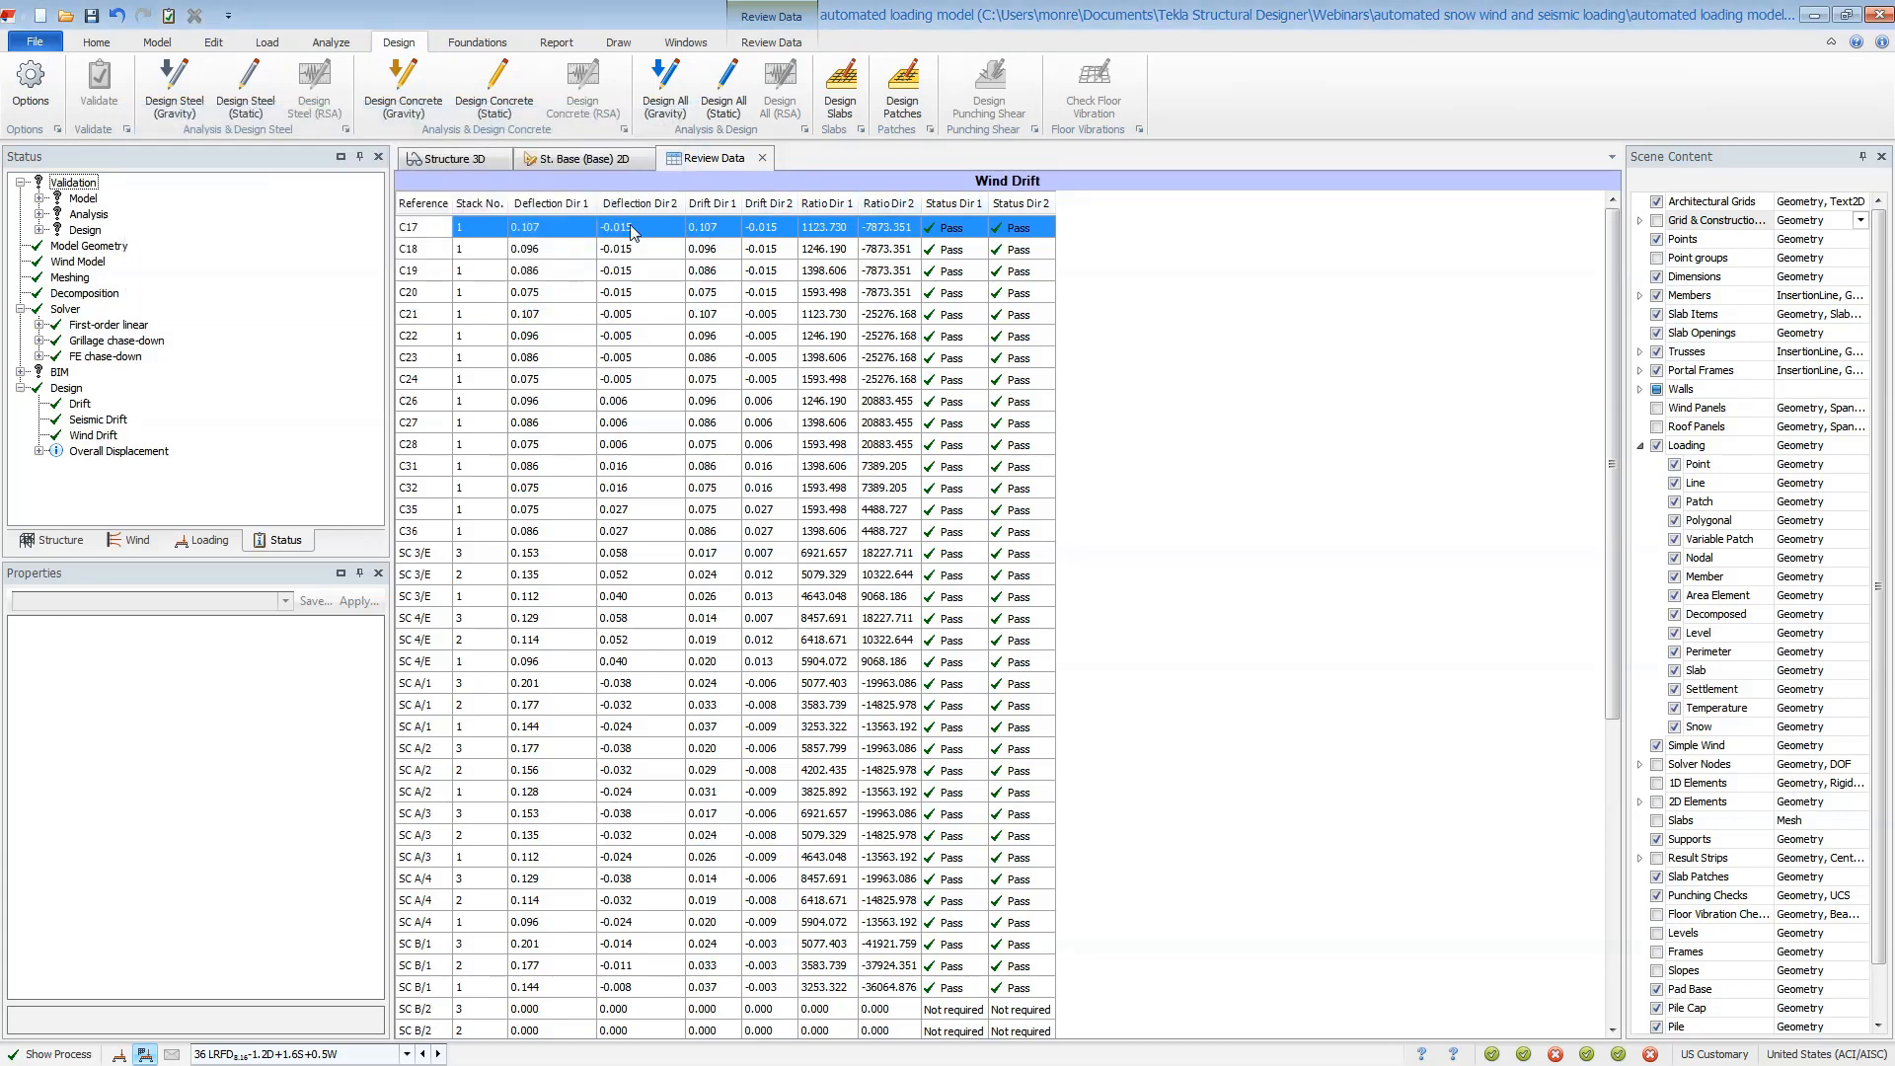
Open the load combinations and inspect the strength and service factors of the wind loadcase in combination 21, 1.2D+1.6S+0.5W
click(265, 41)
click(106, 99)
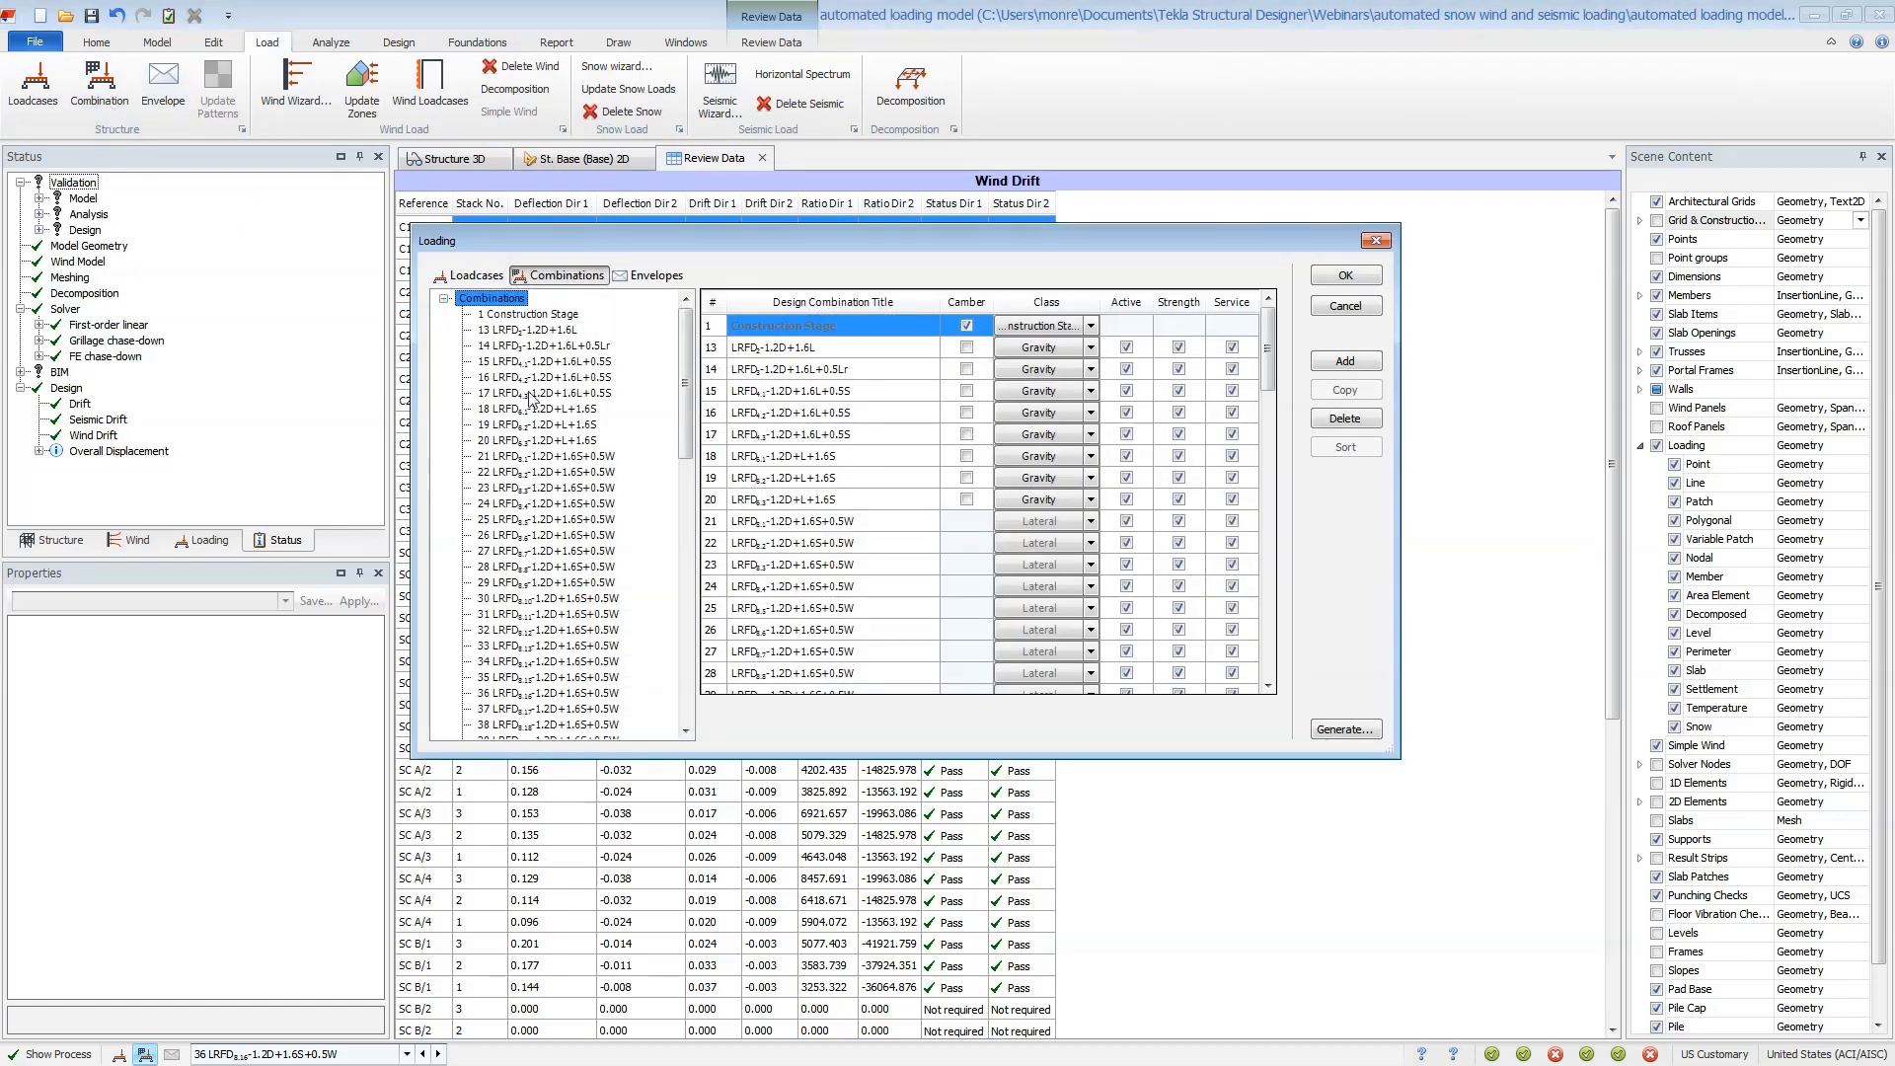
click(598, 456)
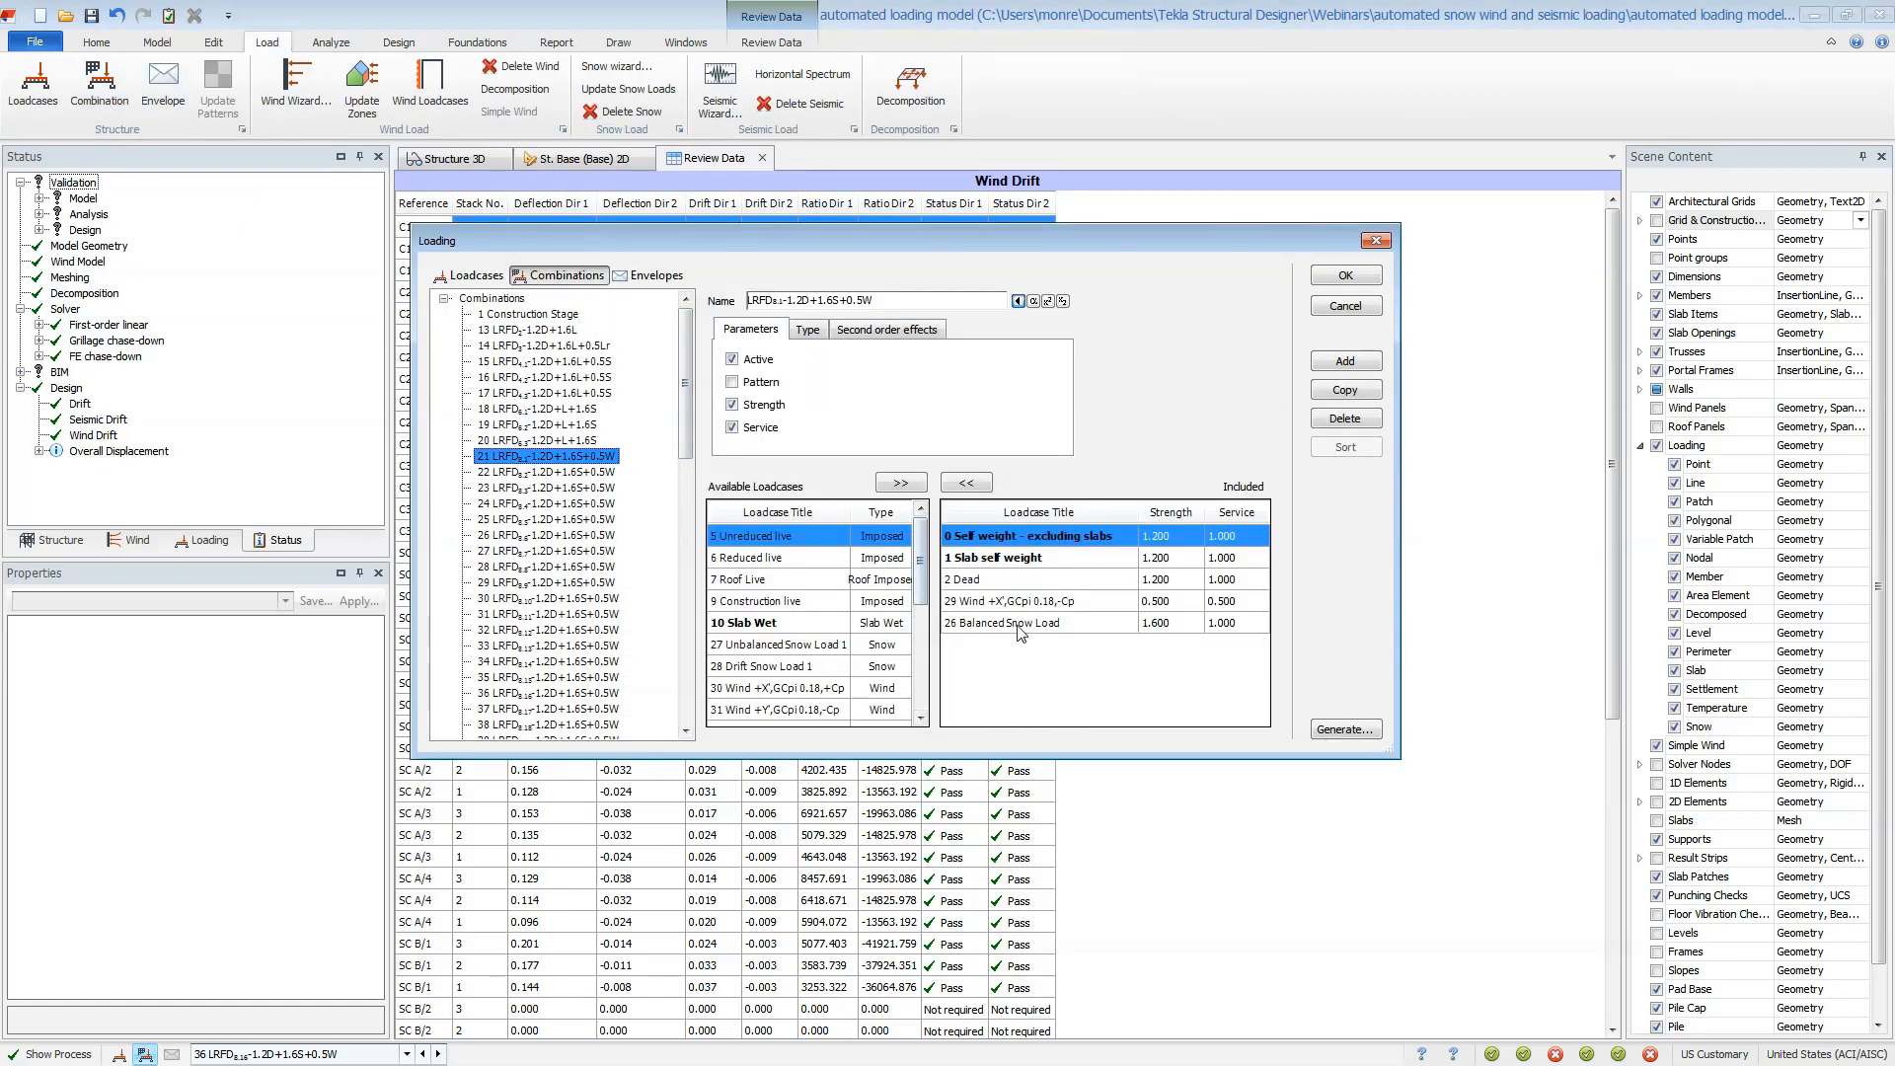
click(993, 601)
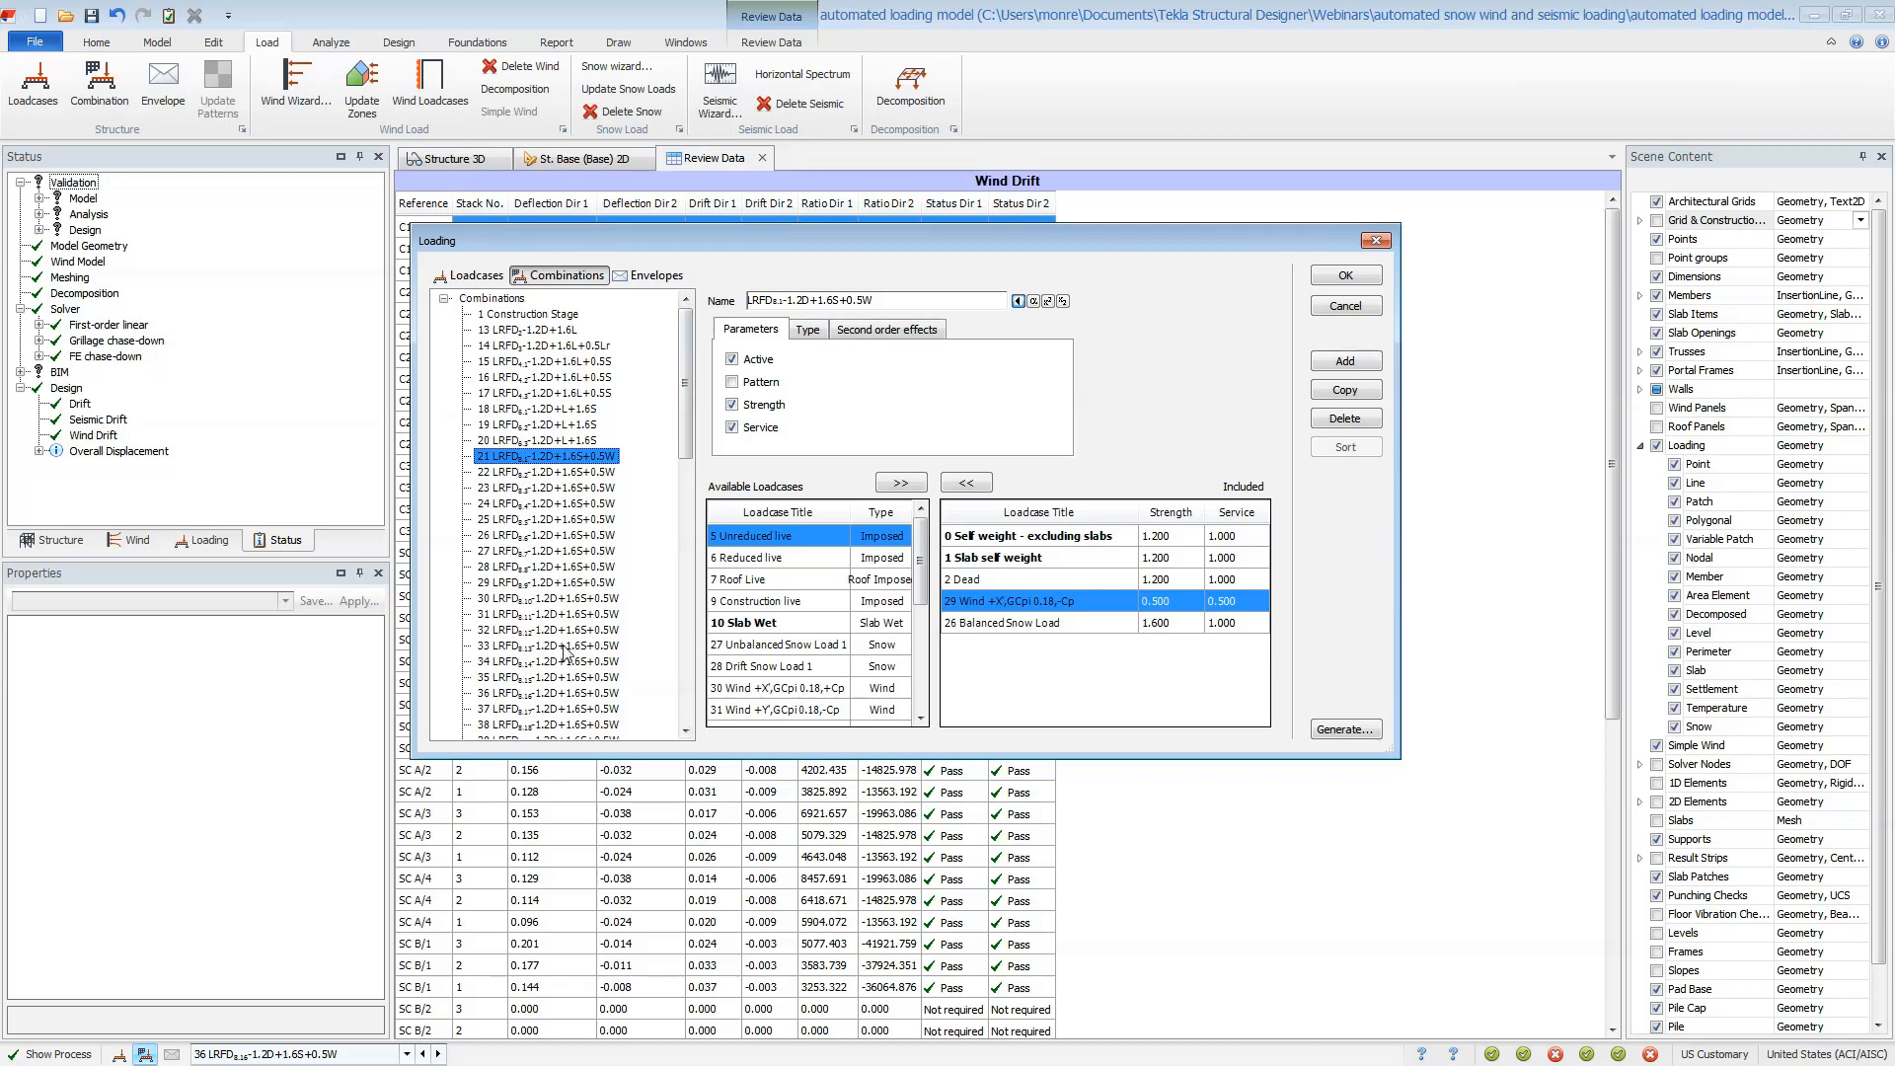
Inspect the service factor of the wind loadcase in combination 63, 0.9D+W, and leave the combinations without changes
scroll(670, 401, down, 6)
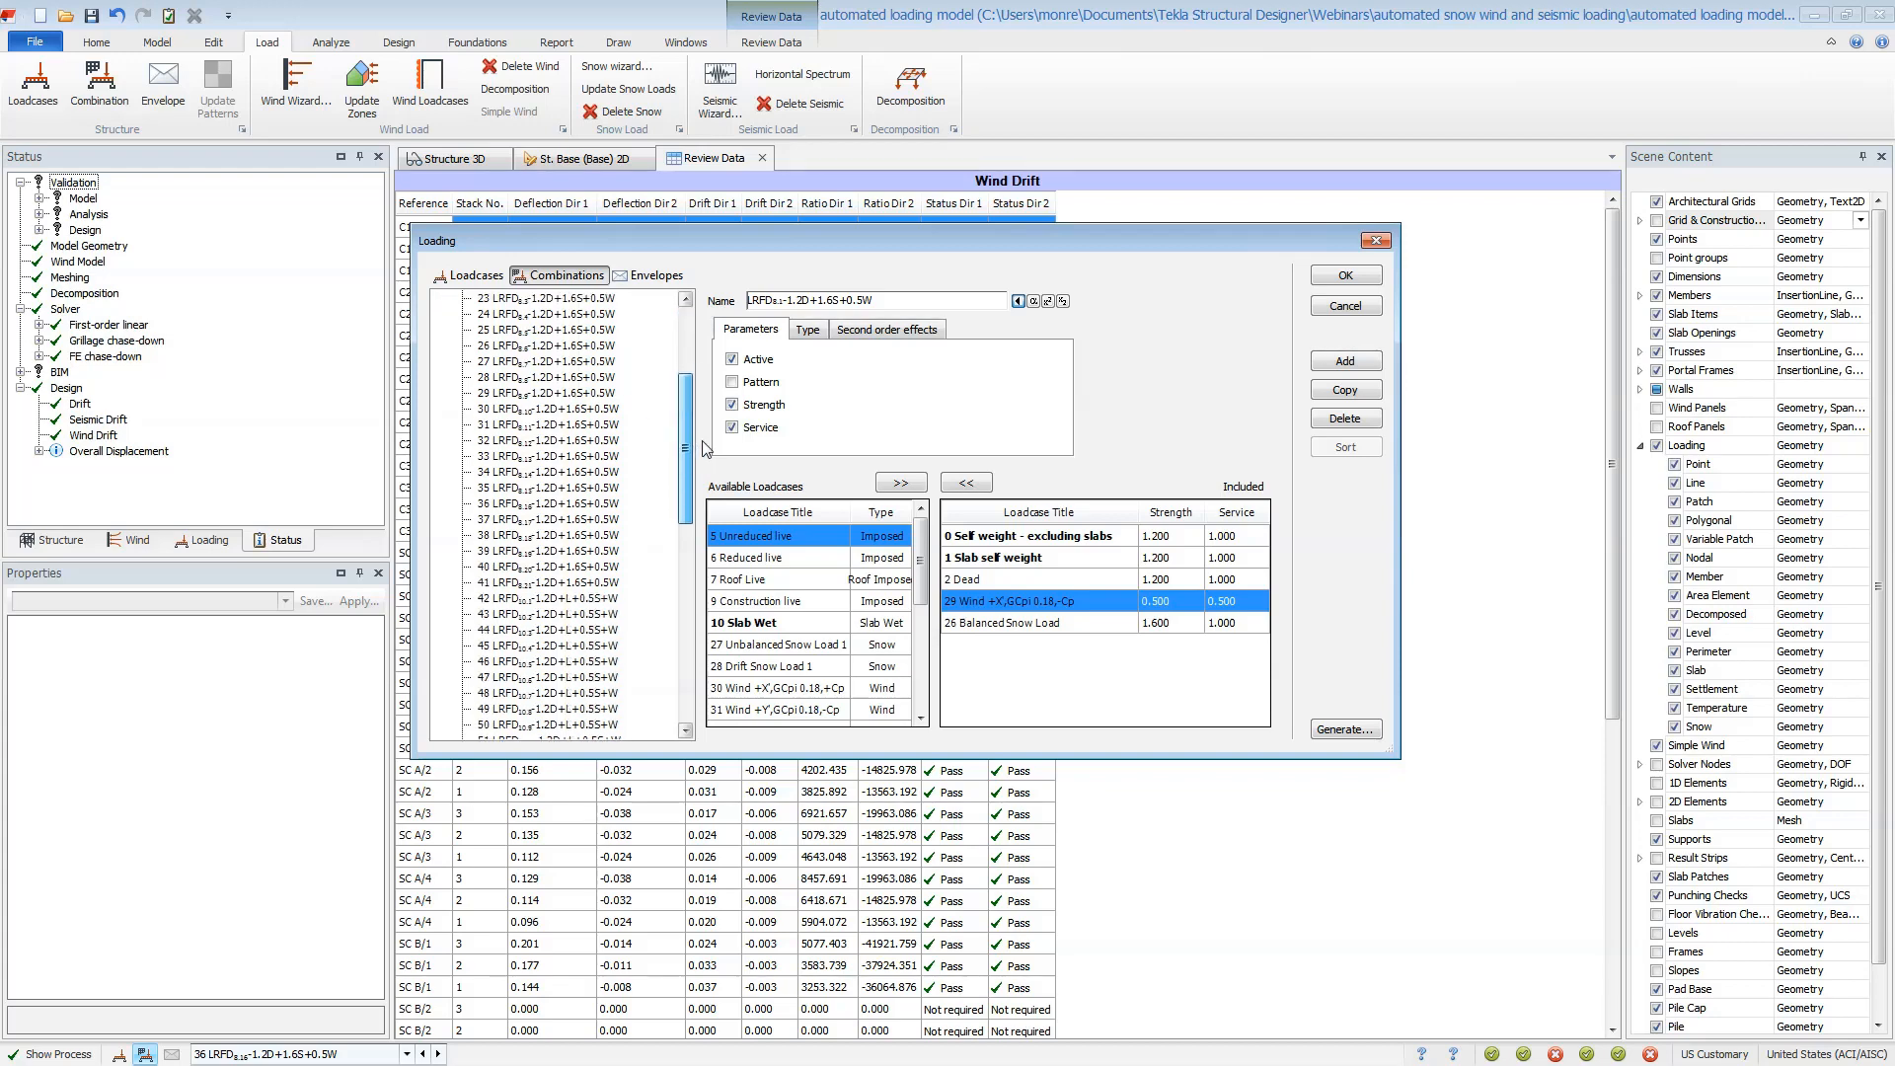
scroll(607, 580, down, 9)
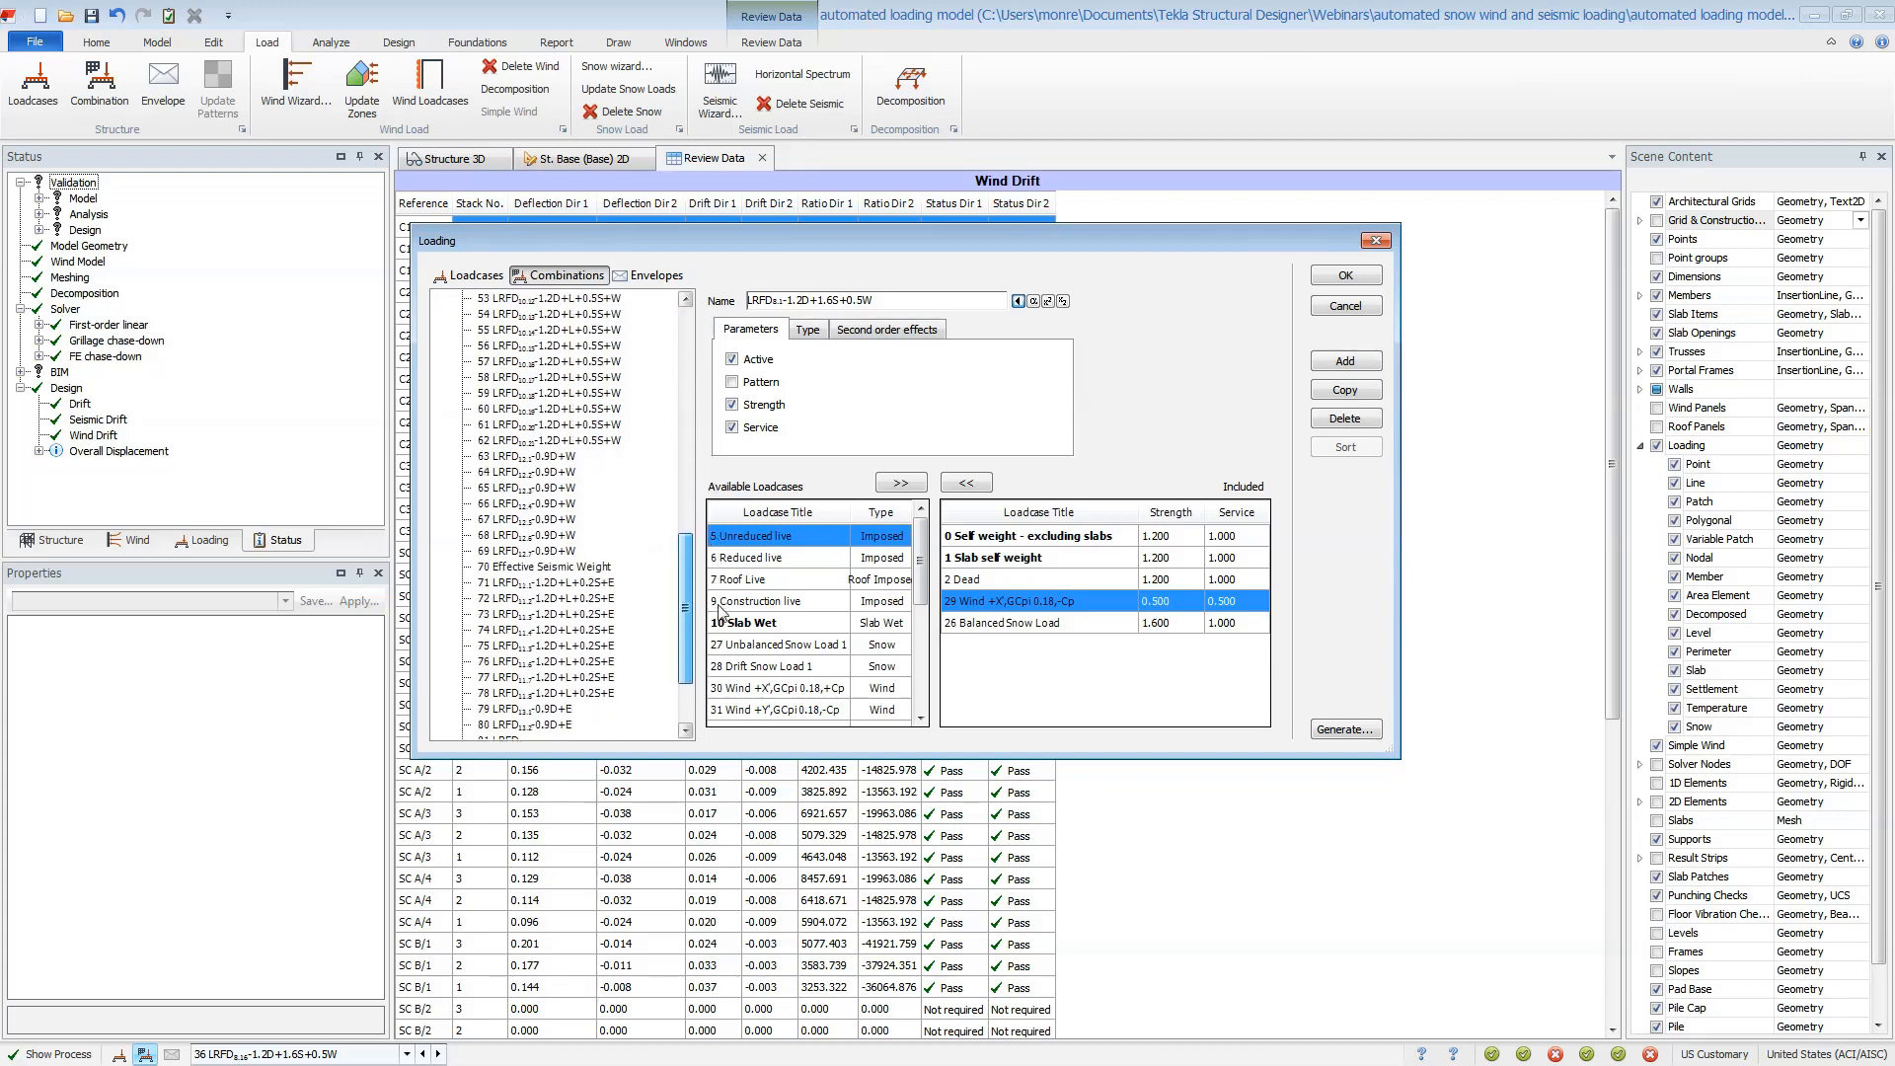
click(520, 441)
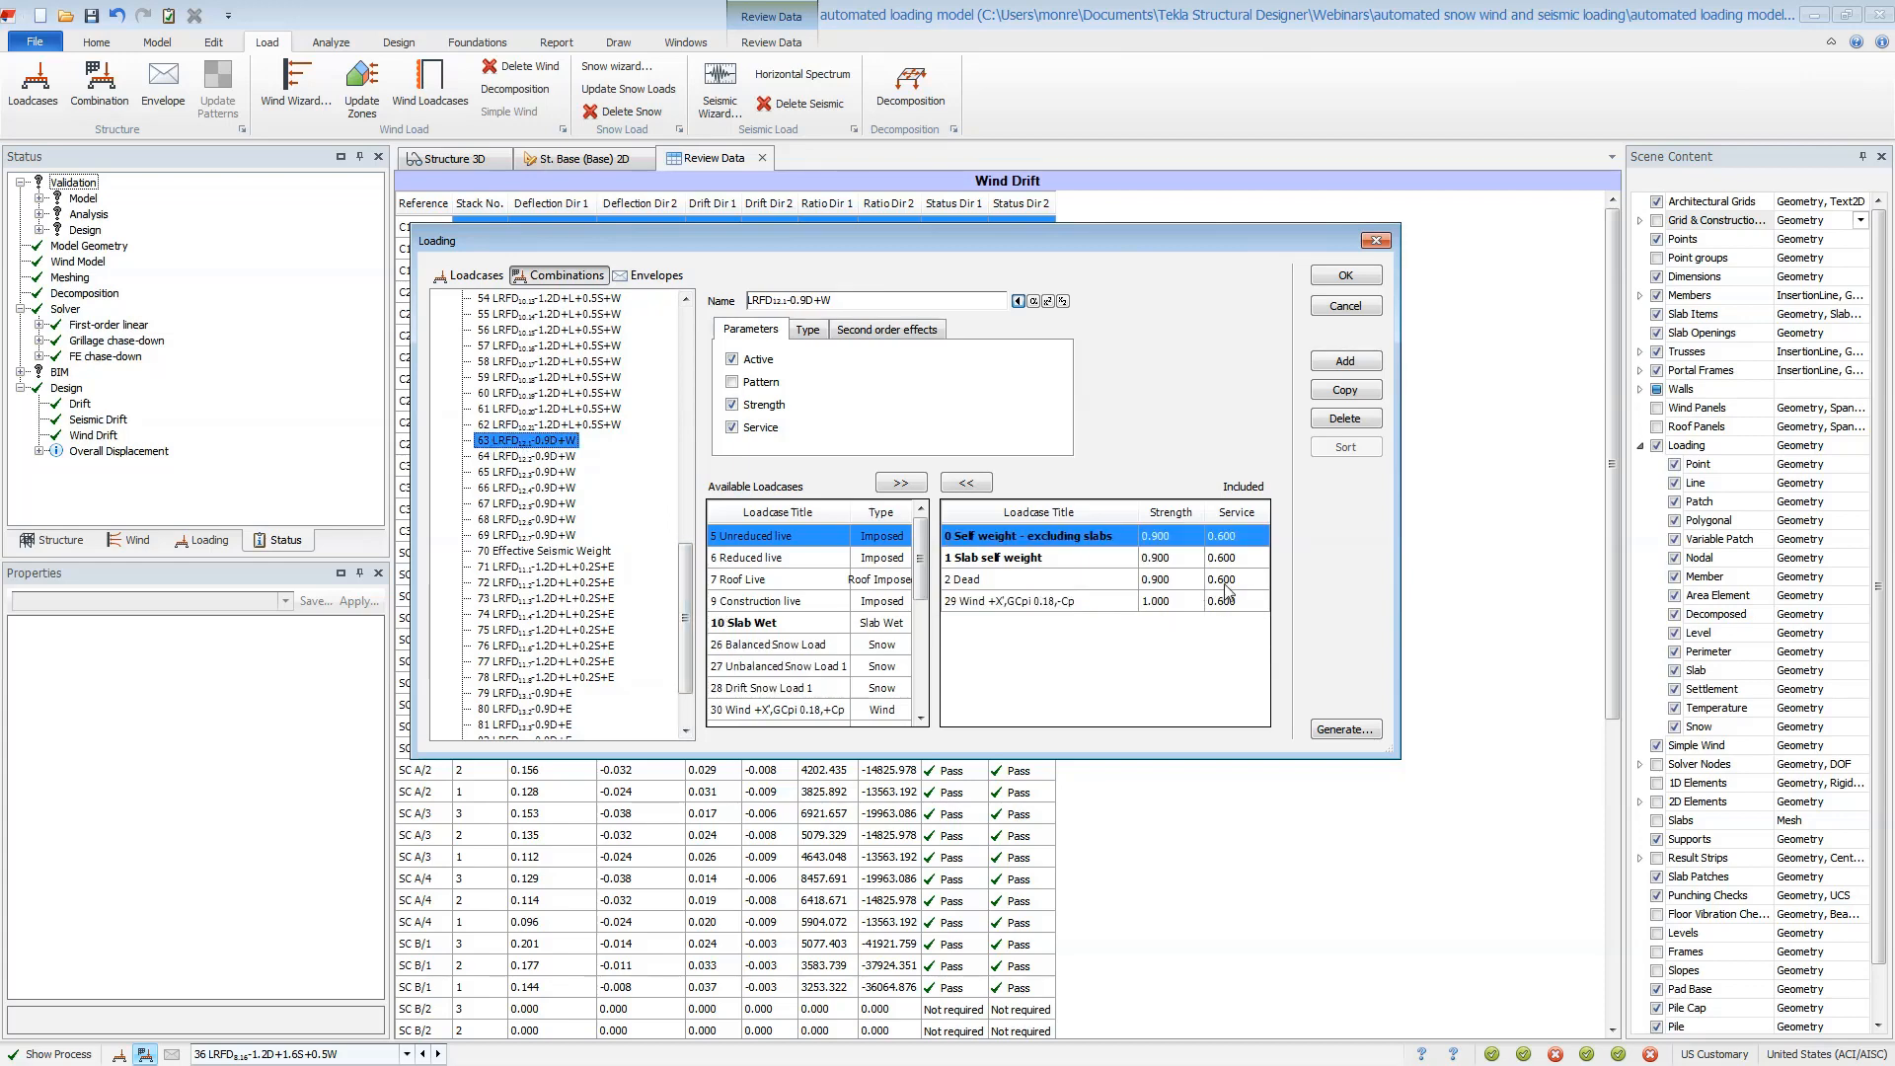
click(1224, 601)
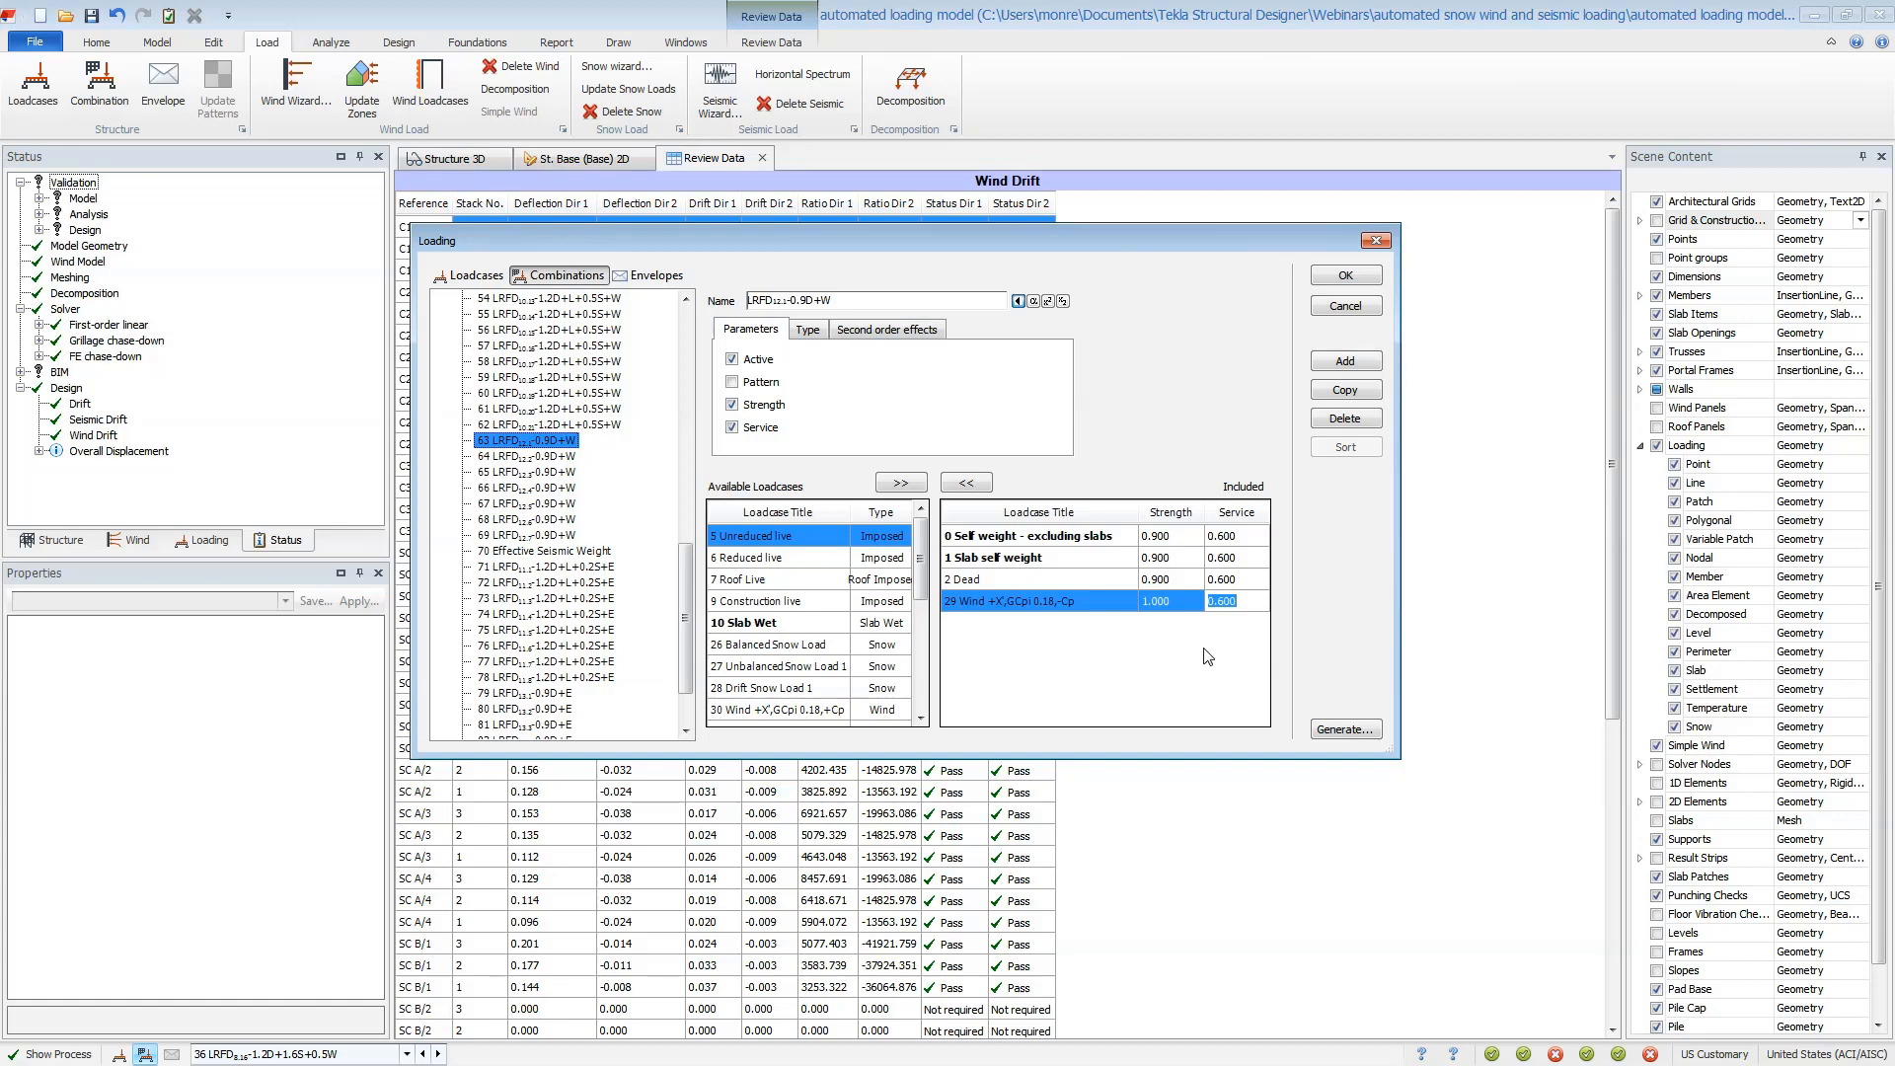
click(1346, 307)
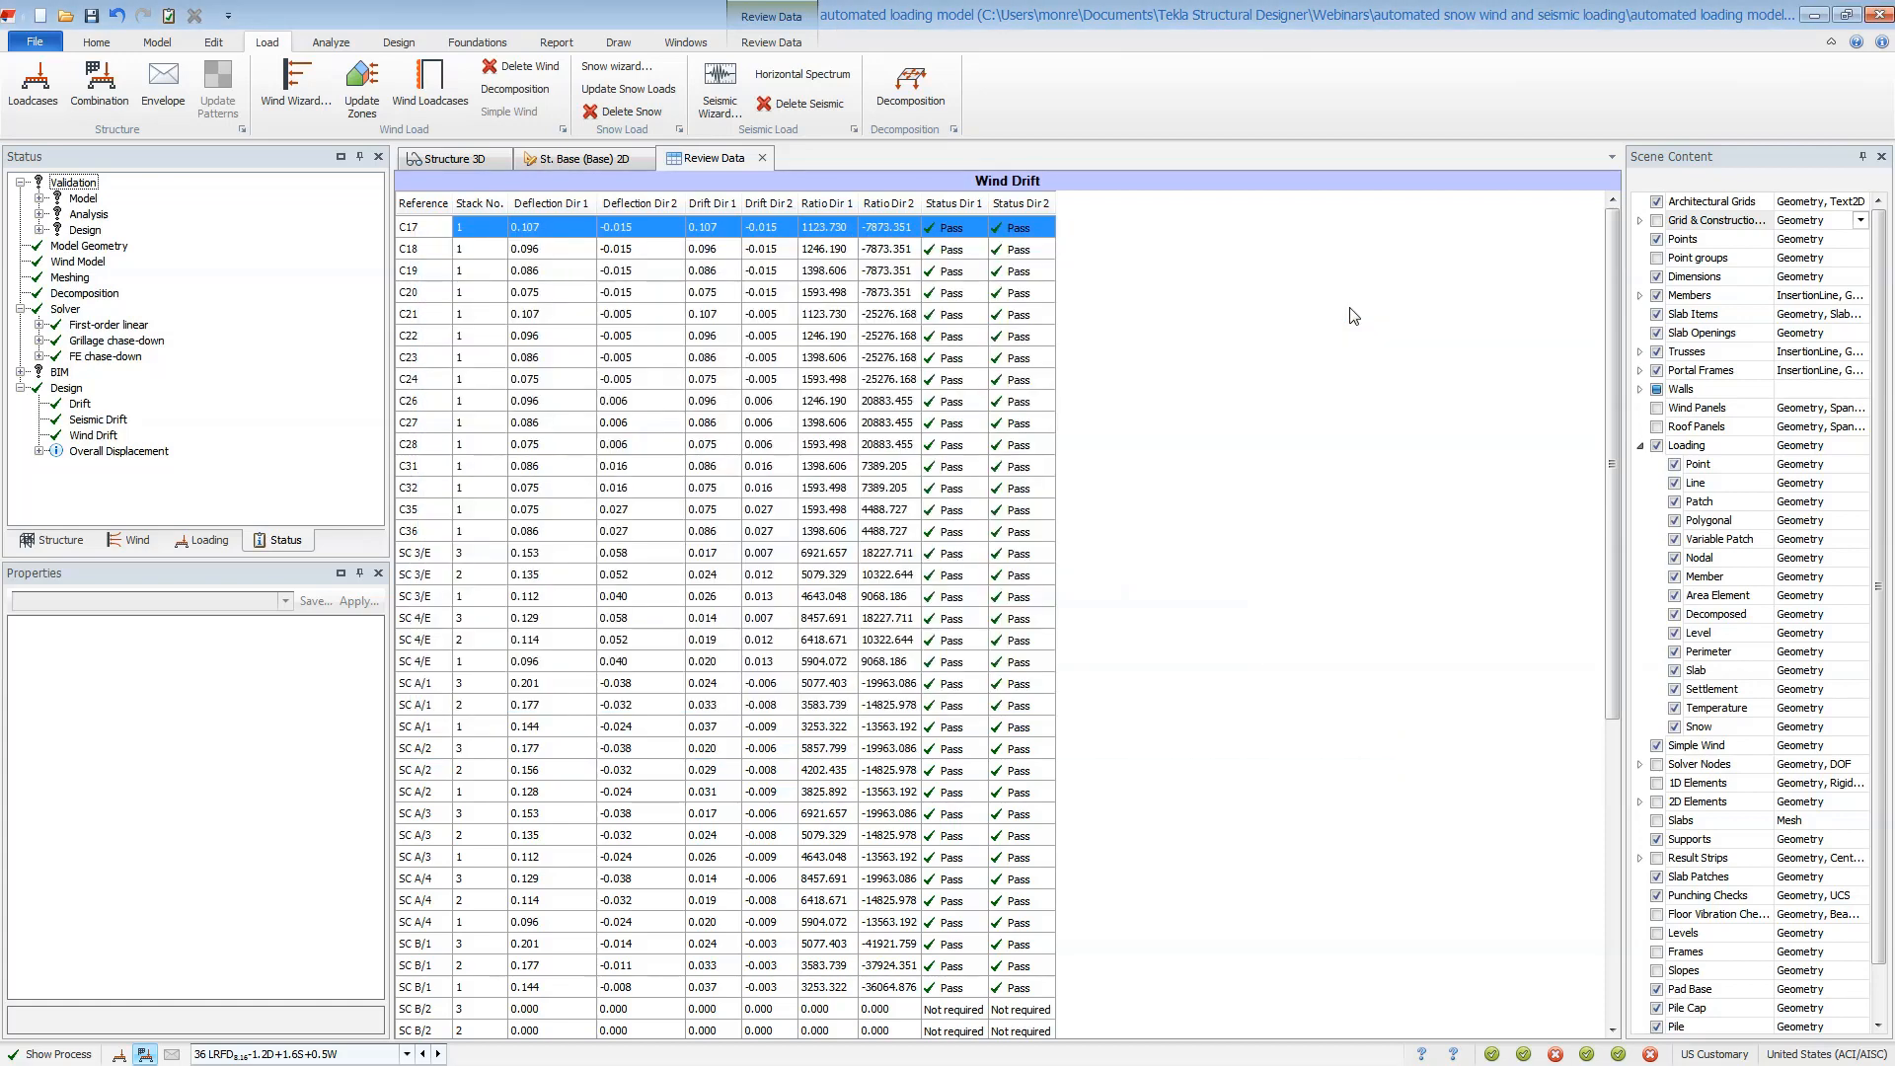
Close the Review Data table and switch Structure 3D to the structural view, showing the whole building
click(761, 158)
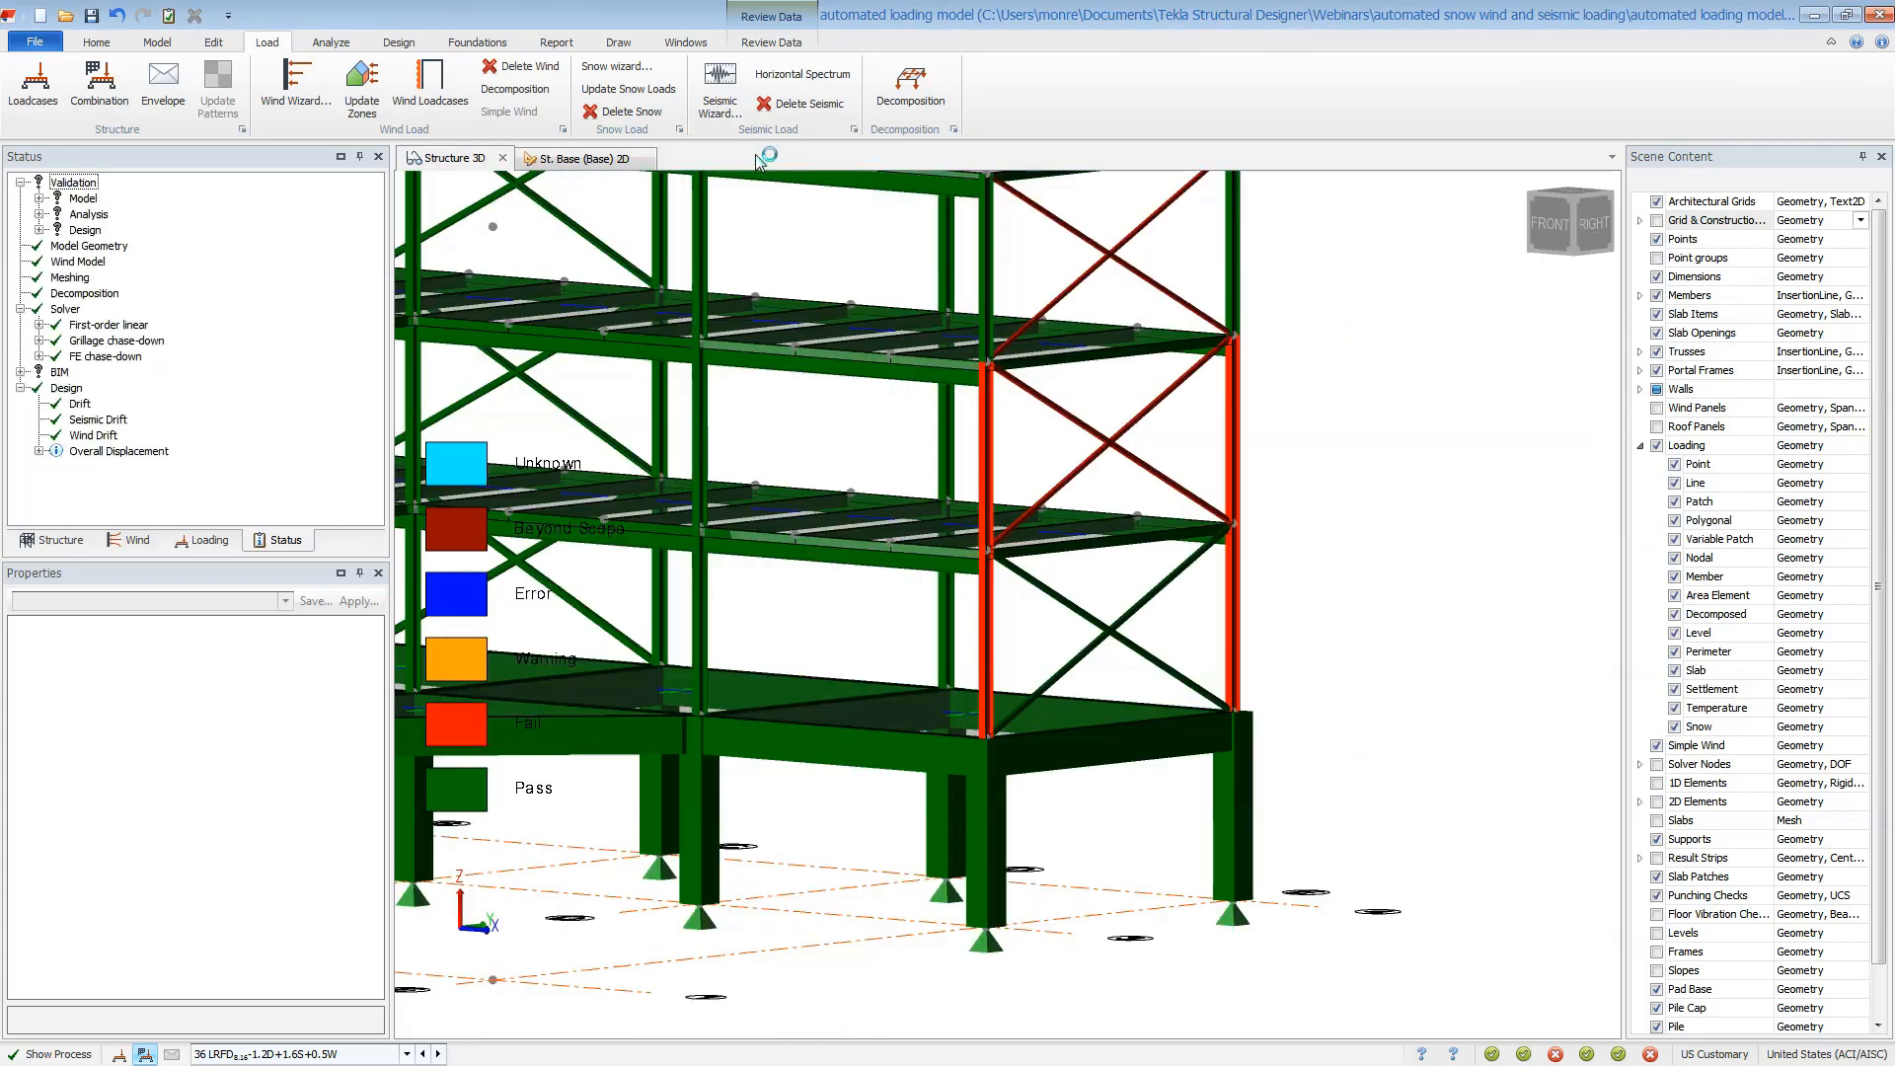
right_click(457, 162)
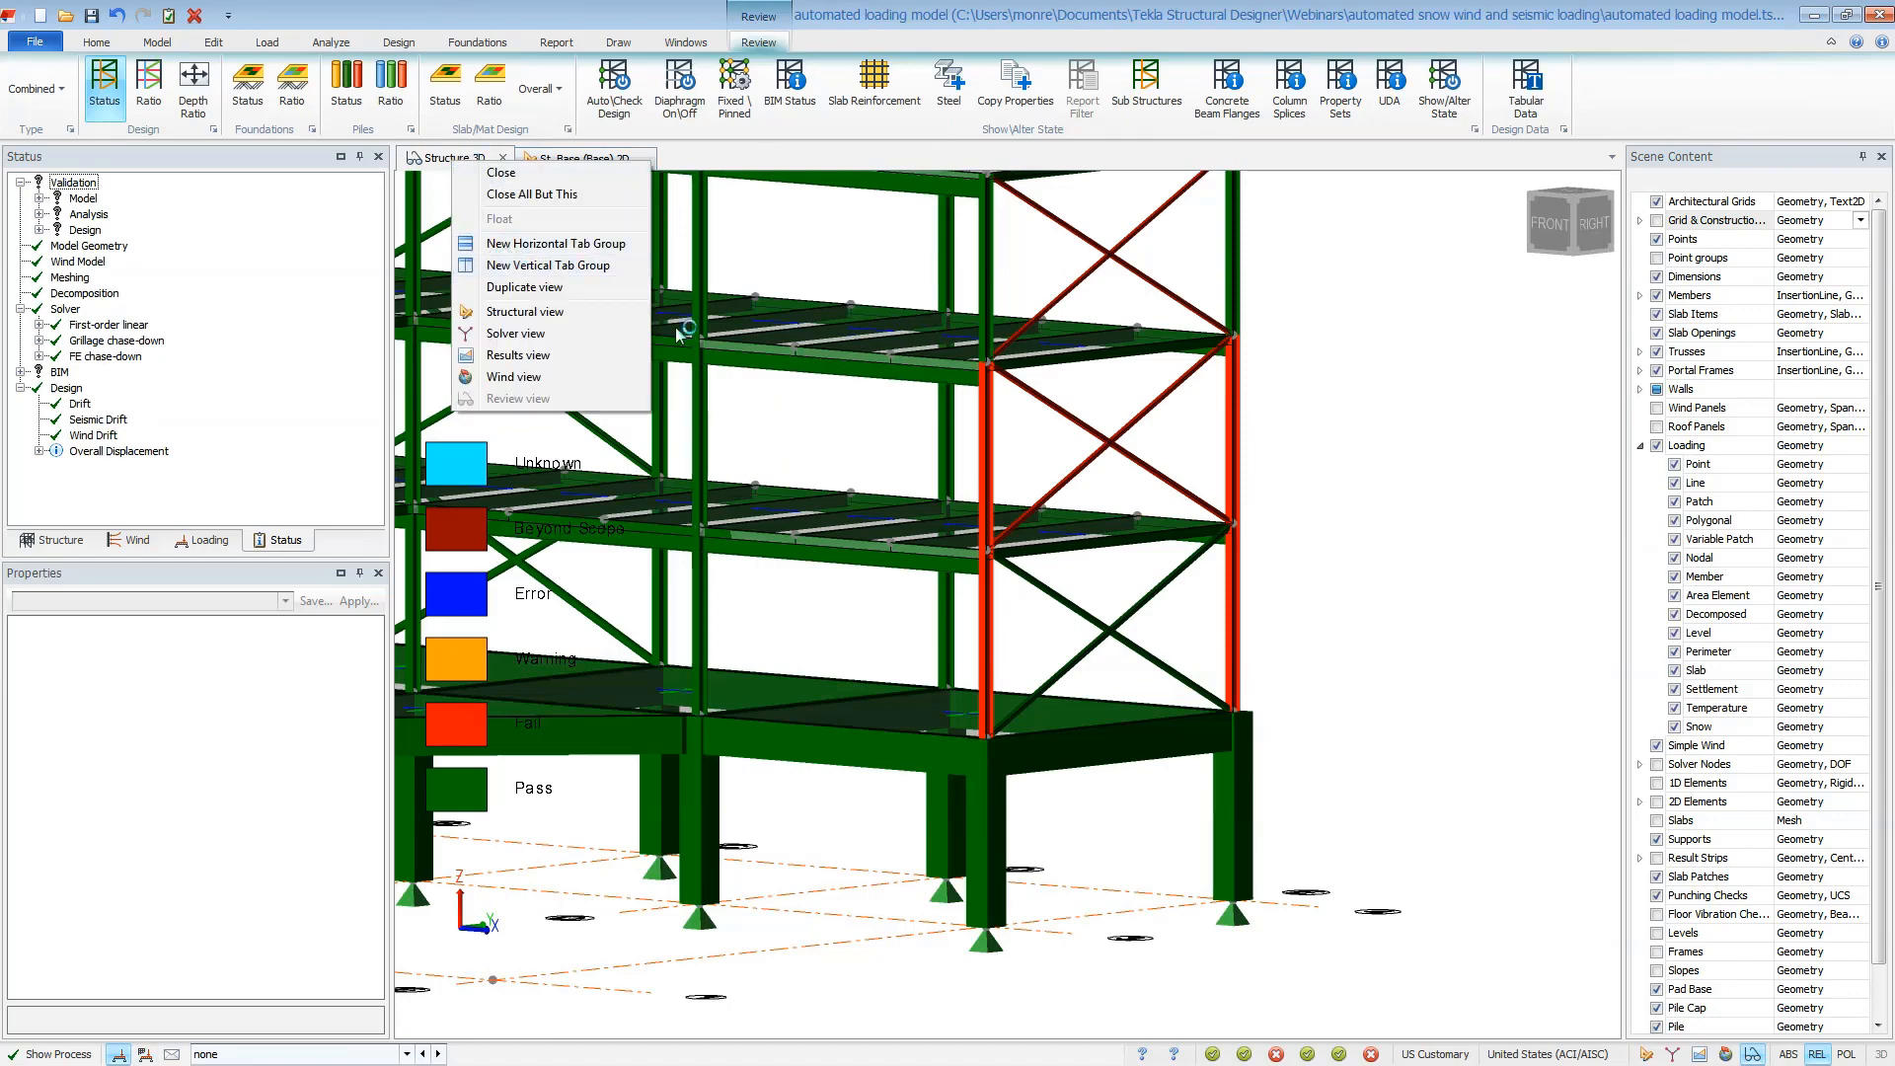
click(552, 314)
middle_drag(550, 337, 1042, 497)
scroll(1041, 497, down, 4)
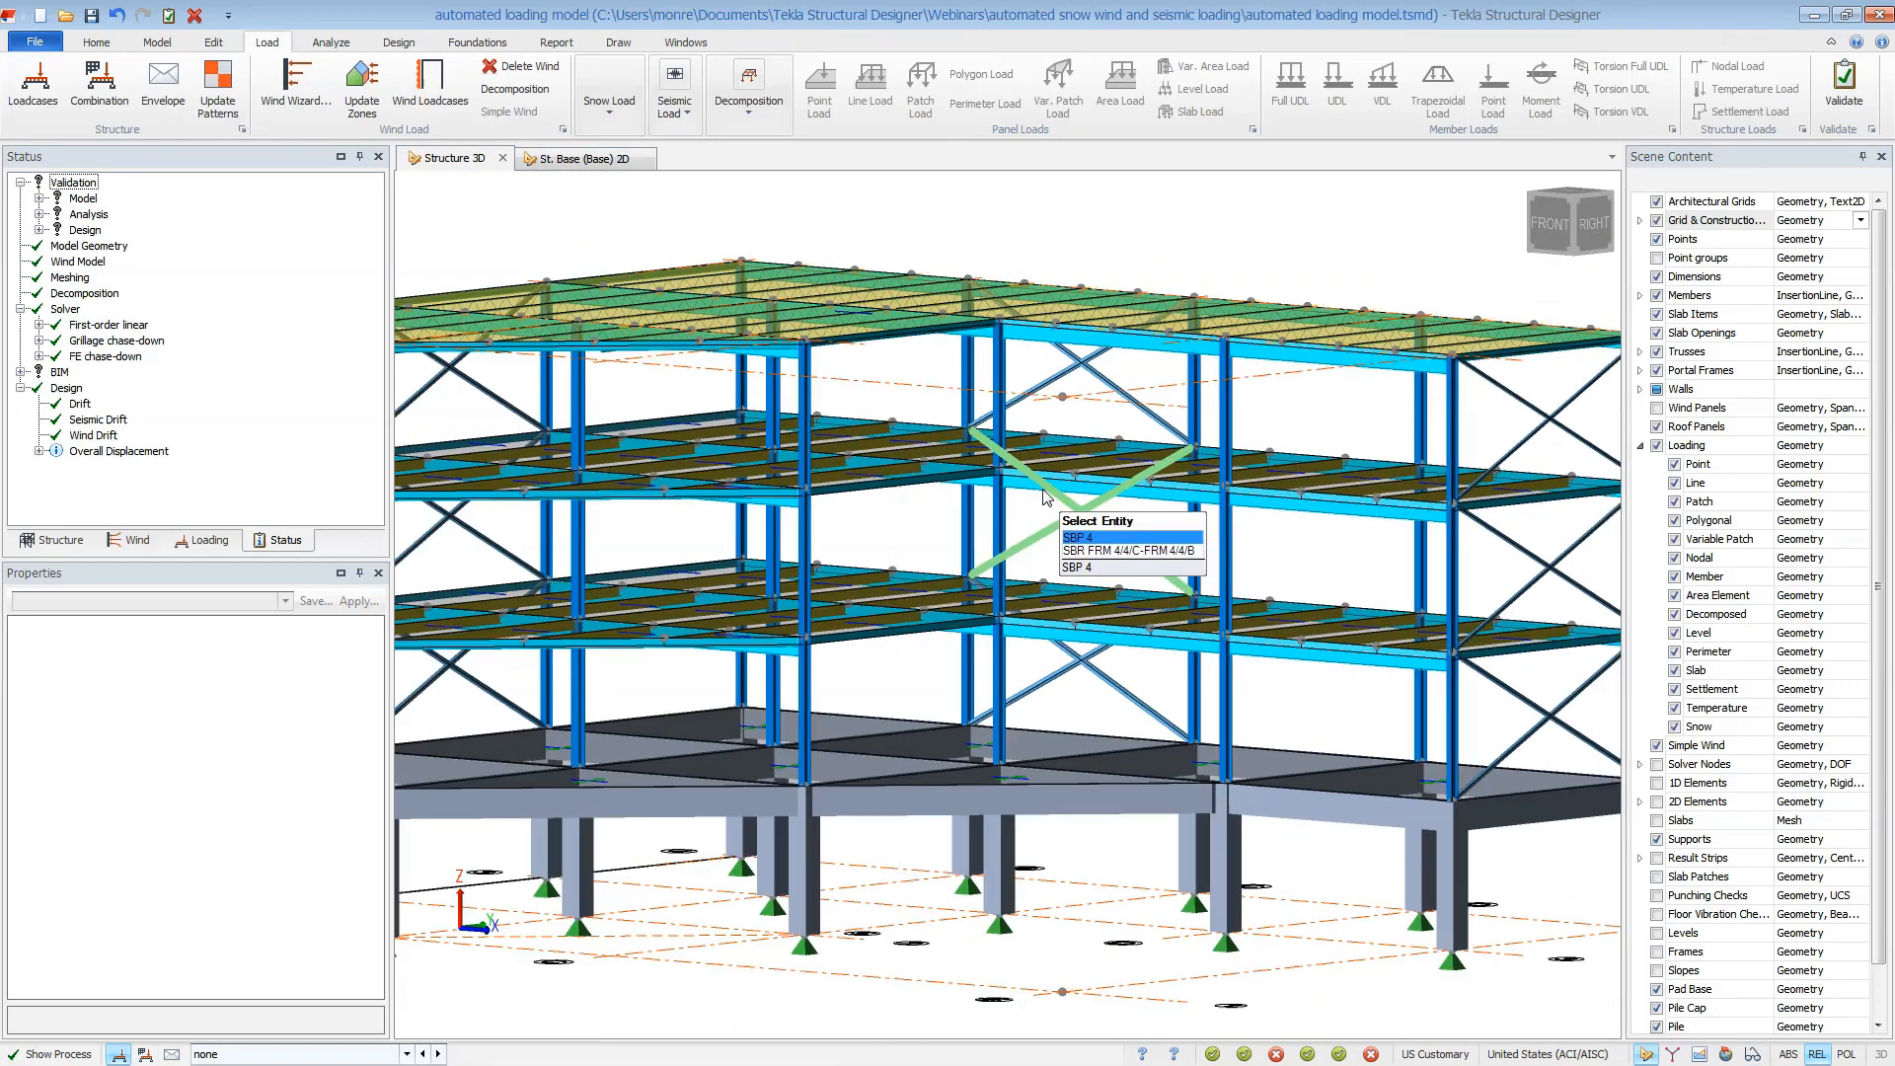
right_drag(876, 546, 1304, 566)
middle_drag(1427, 529, 1212, 557)
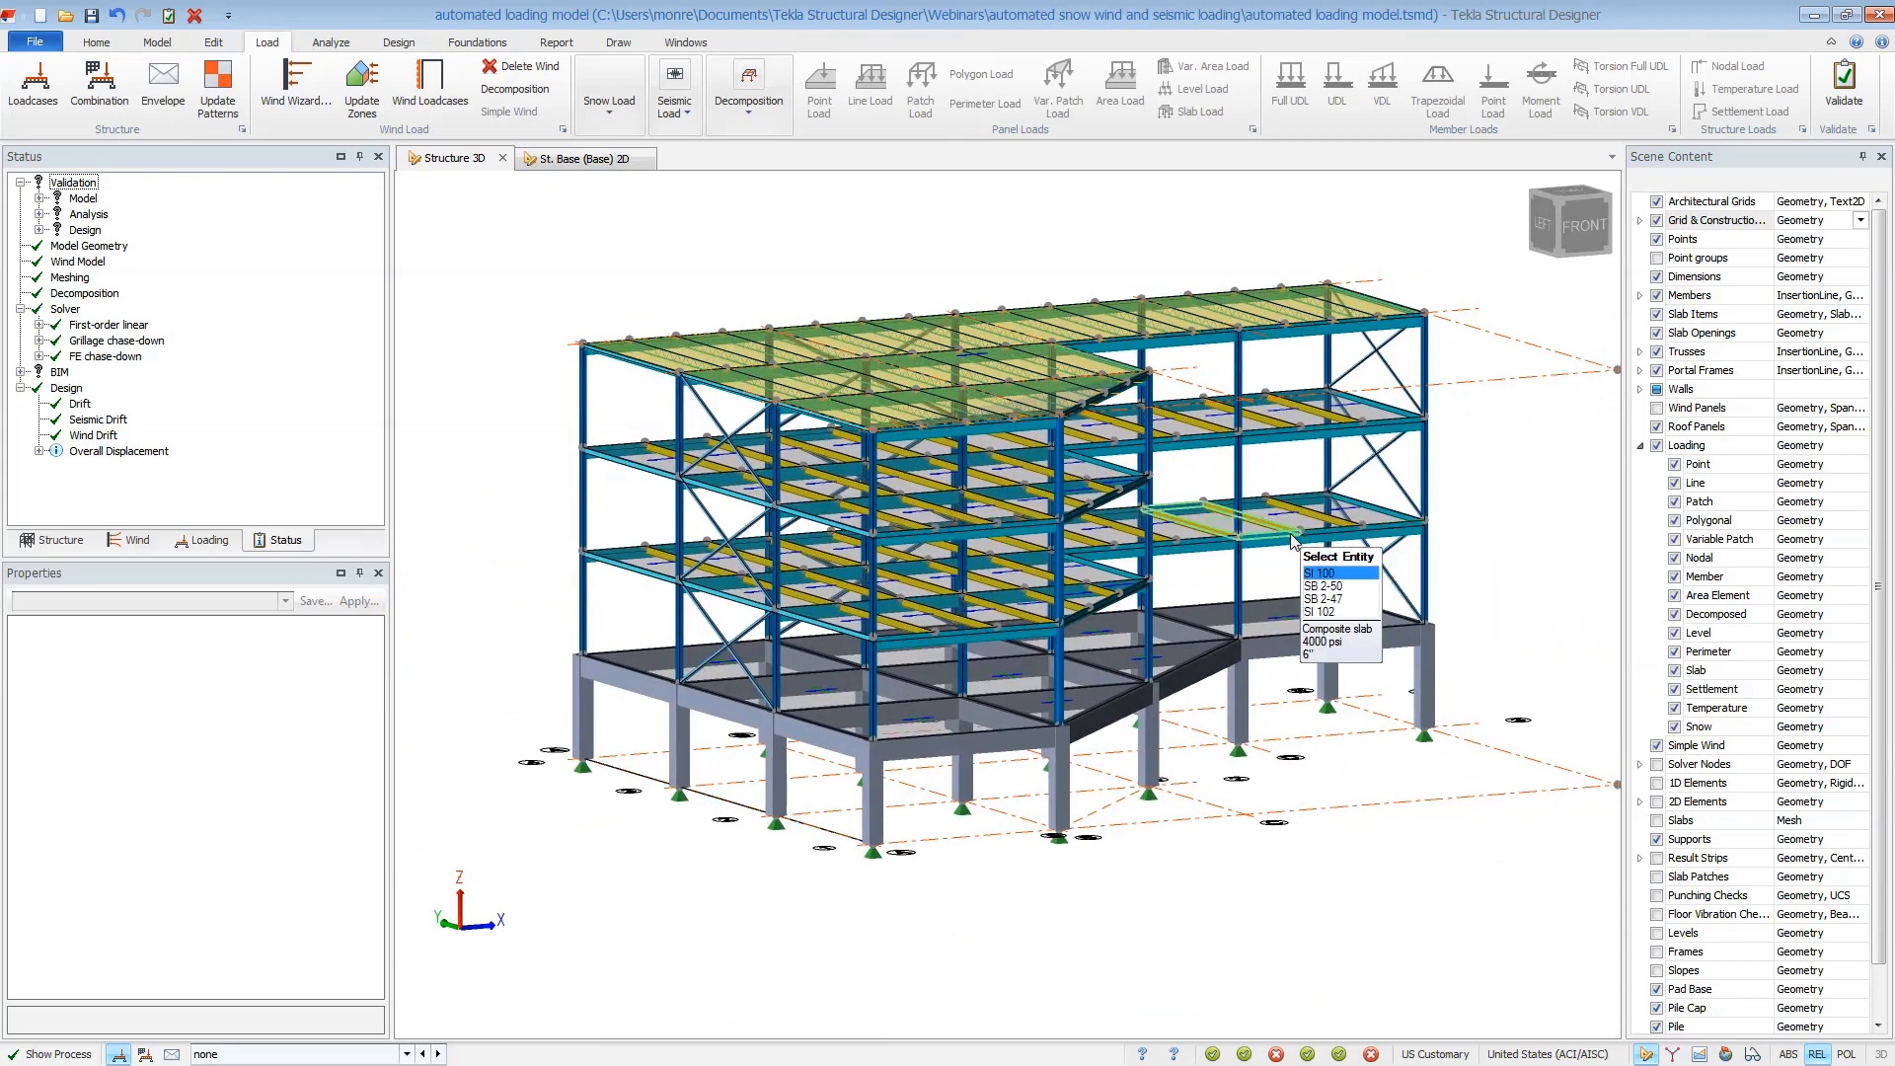
Limit the displayed loading to decomposed loads and select loadcase 29 Wind +X',GCpi 0.18,-Cp
click(1656, 445)
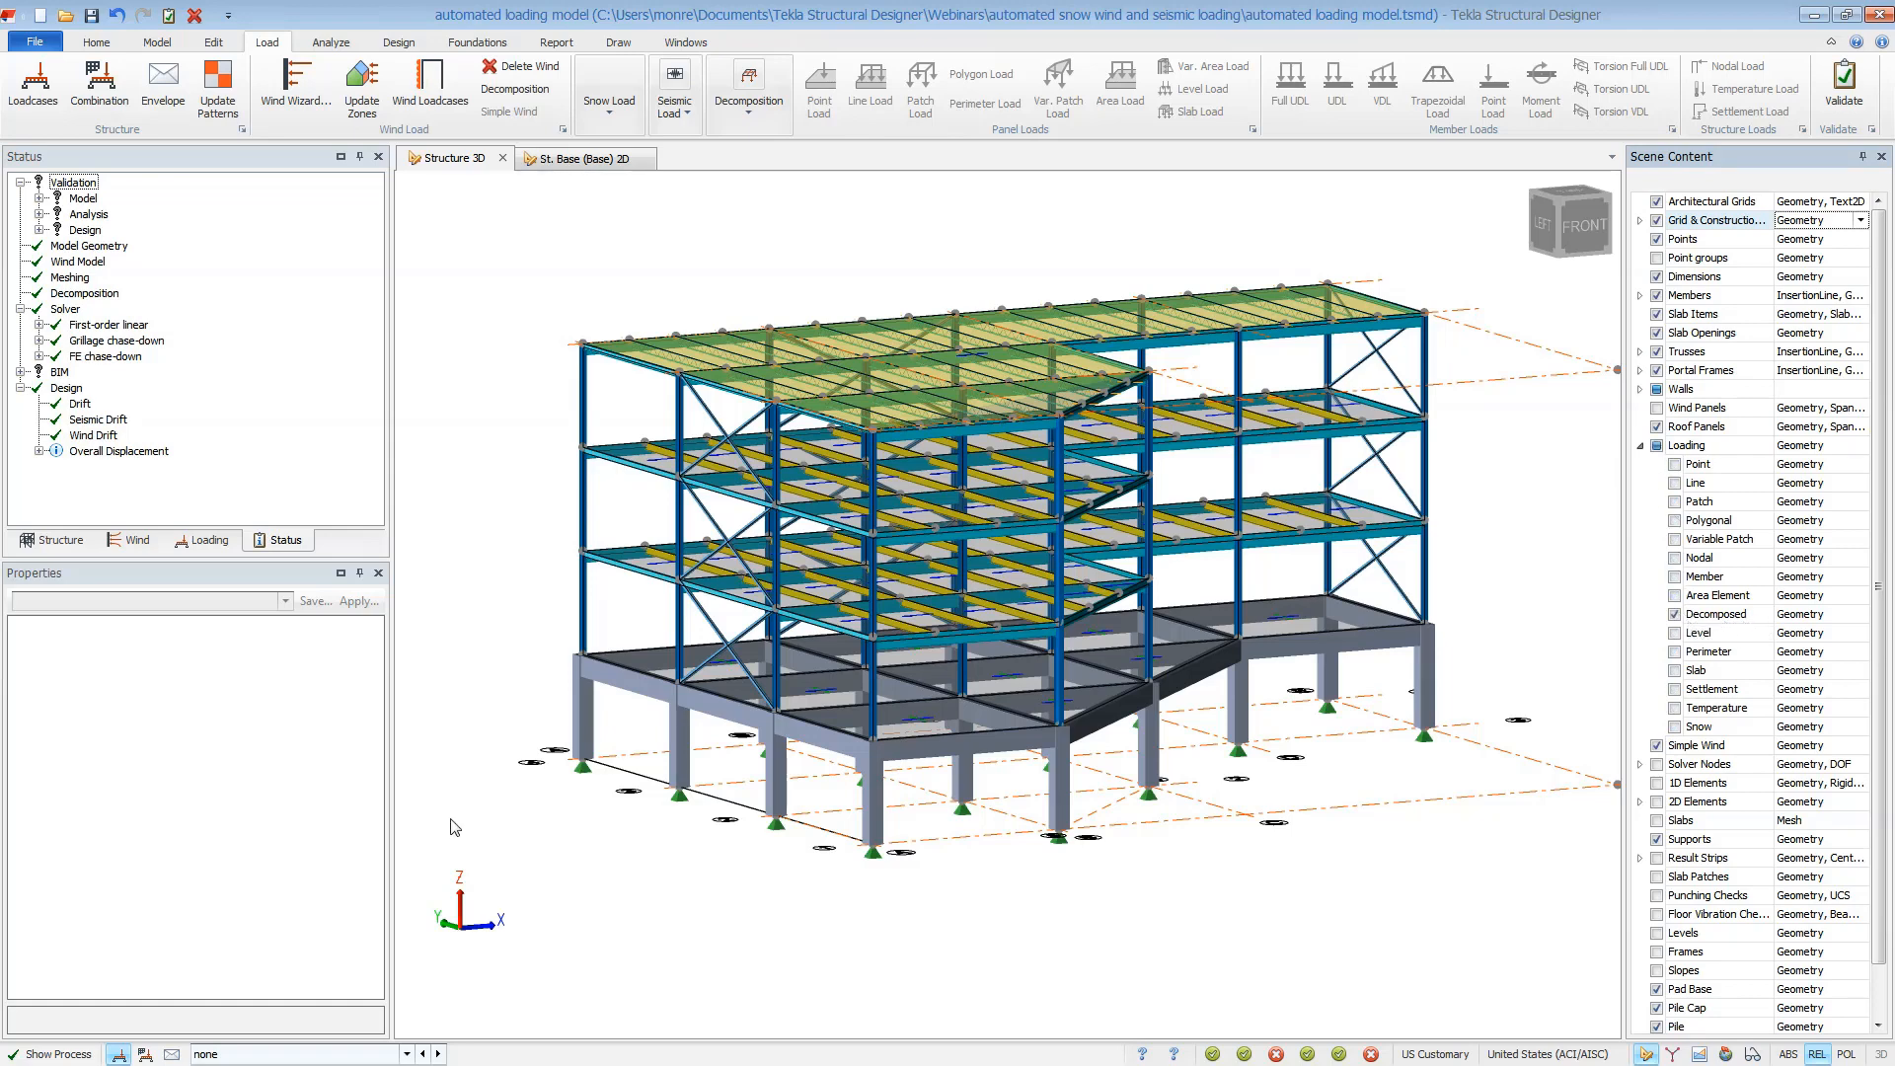
click(298, 1054)
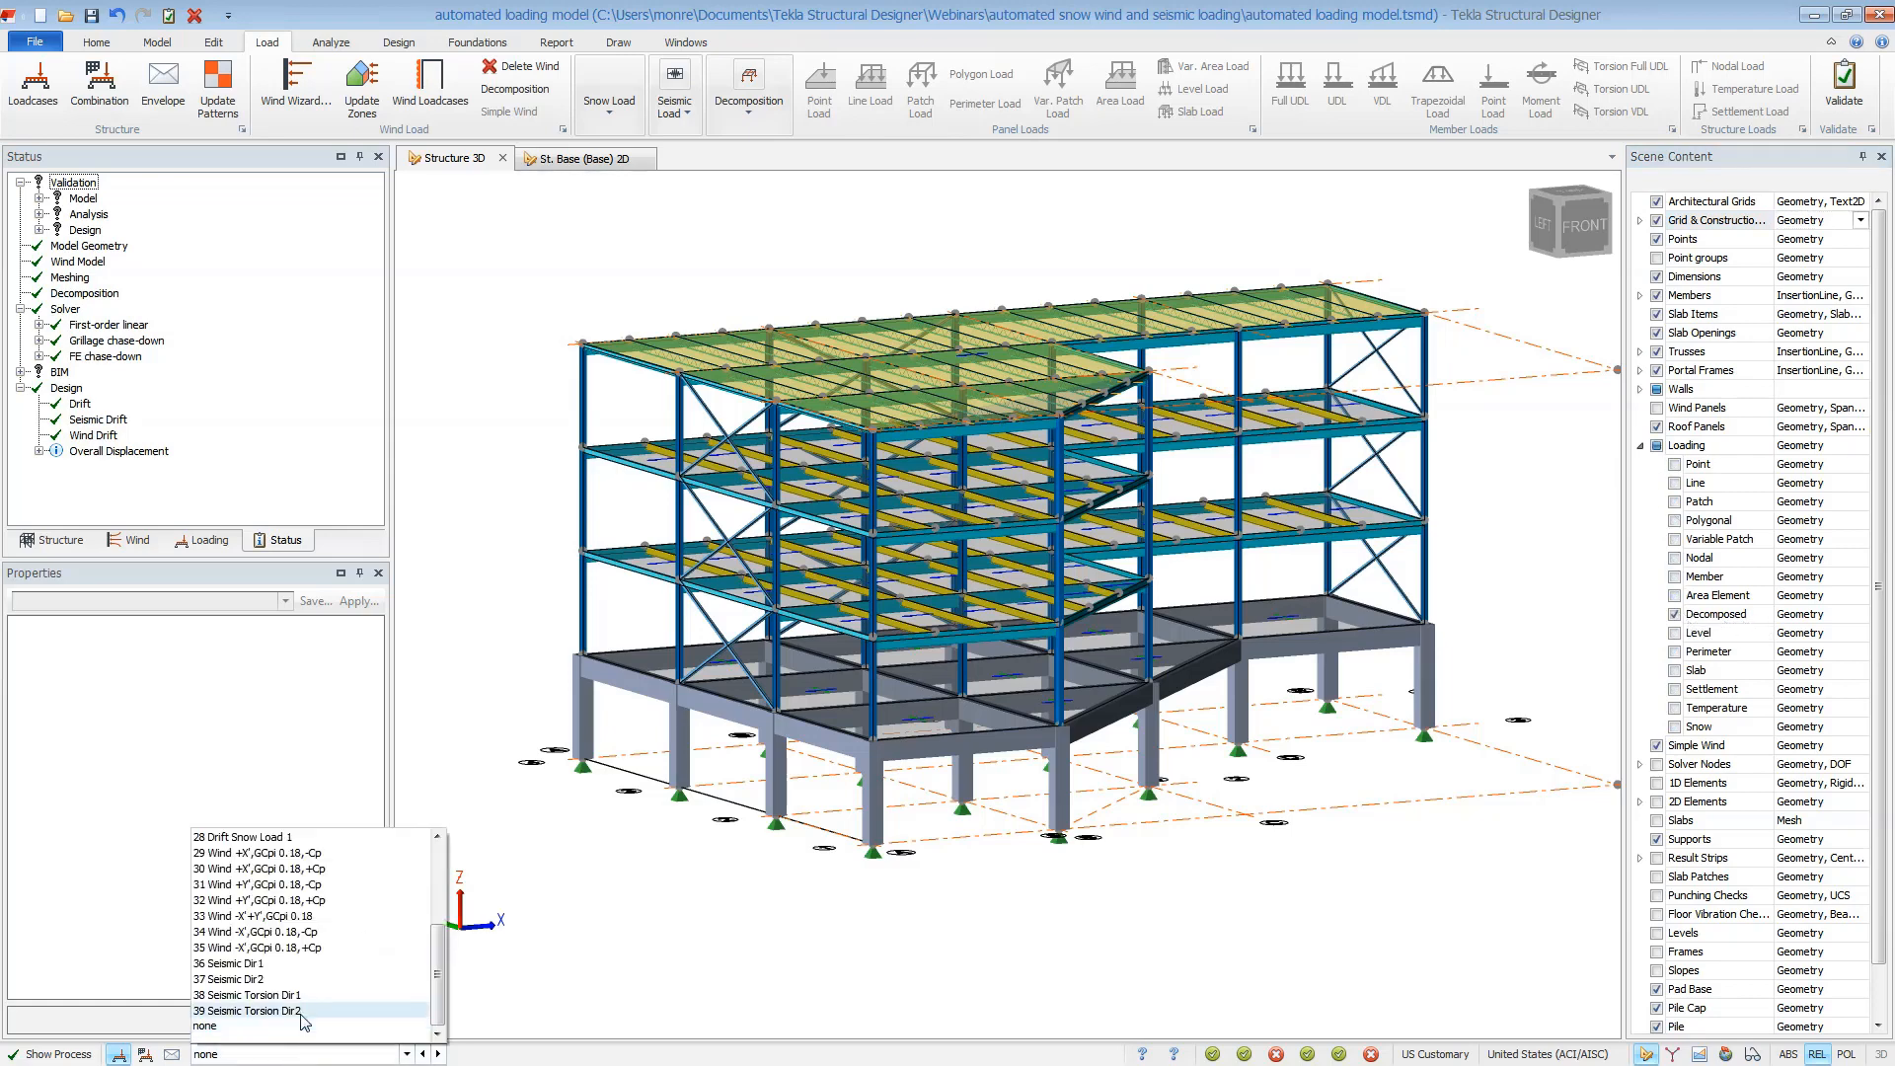
scroll(296, 986, up, 1)
click(278, 910)
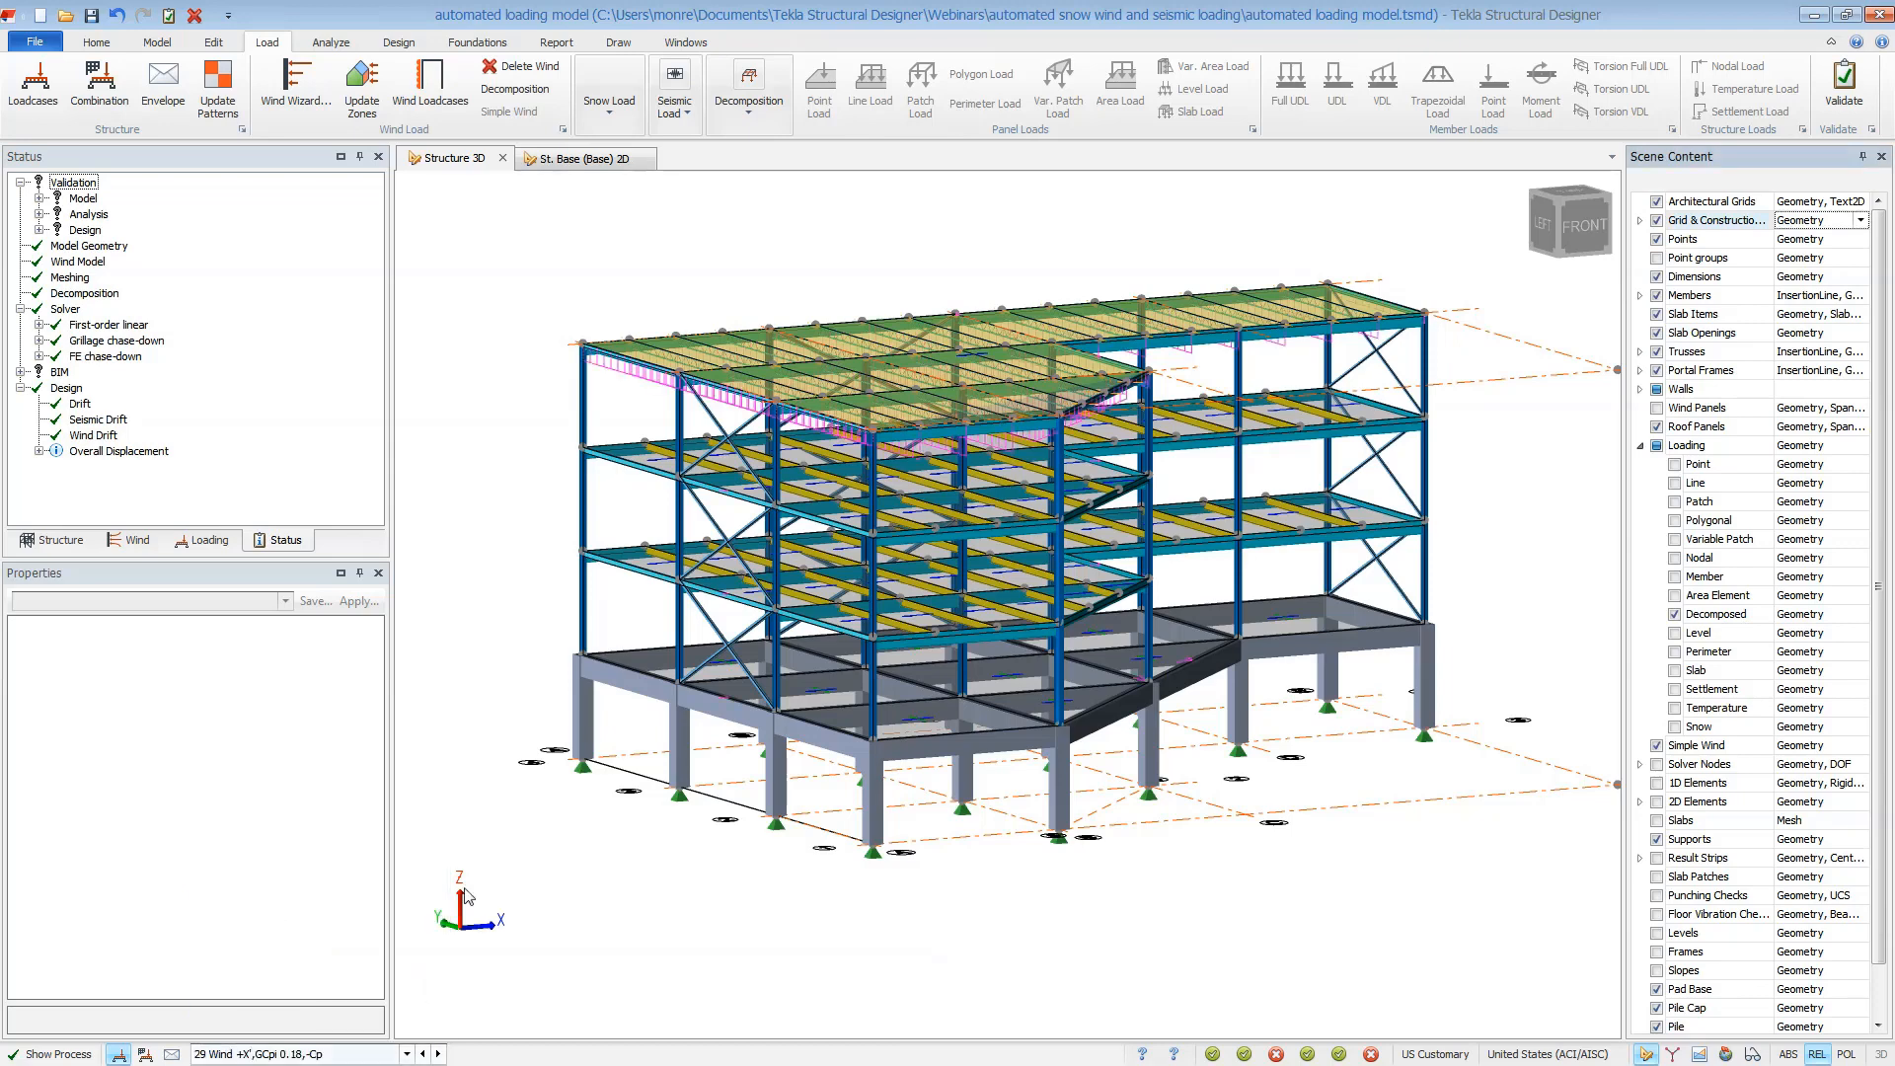
Add text labels to the decomposed loads and examine the wind loads on the roof edge beams and braced bays
click(1807, 616)
click(1722, 665)
click(1797, 689)
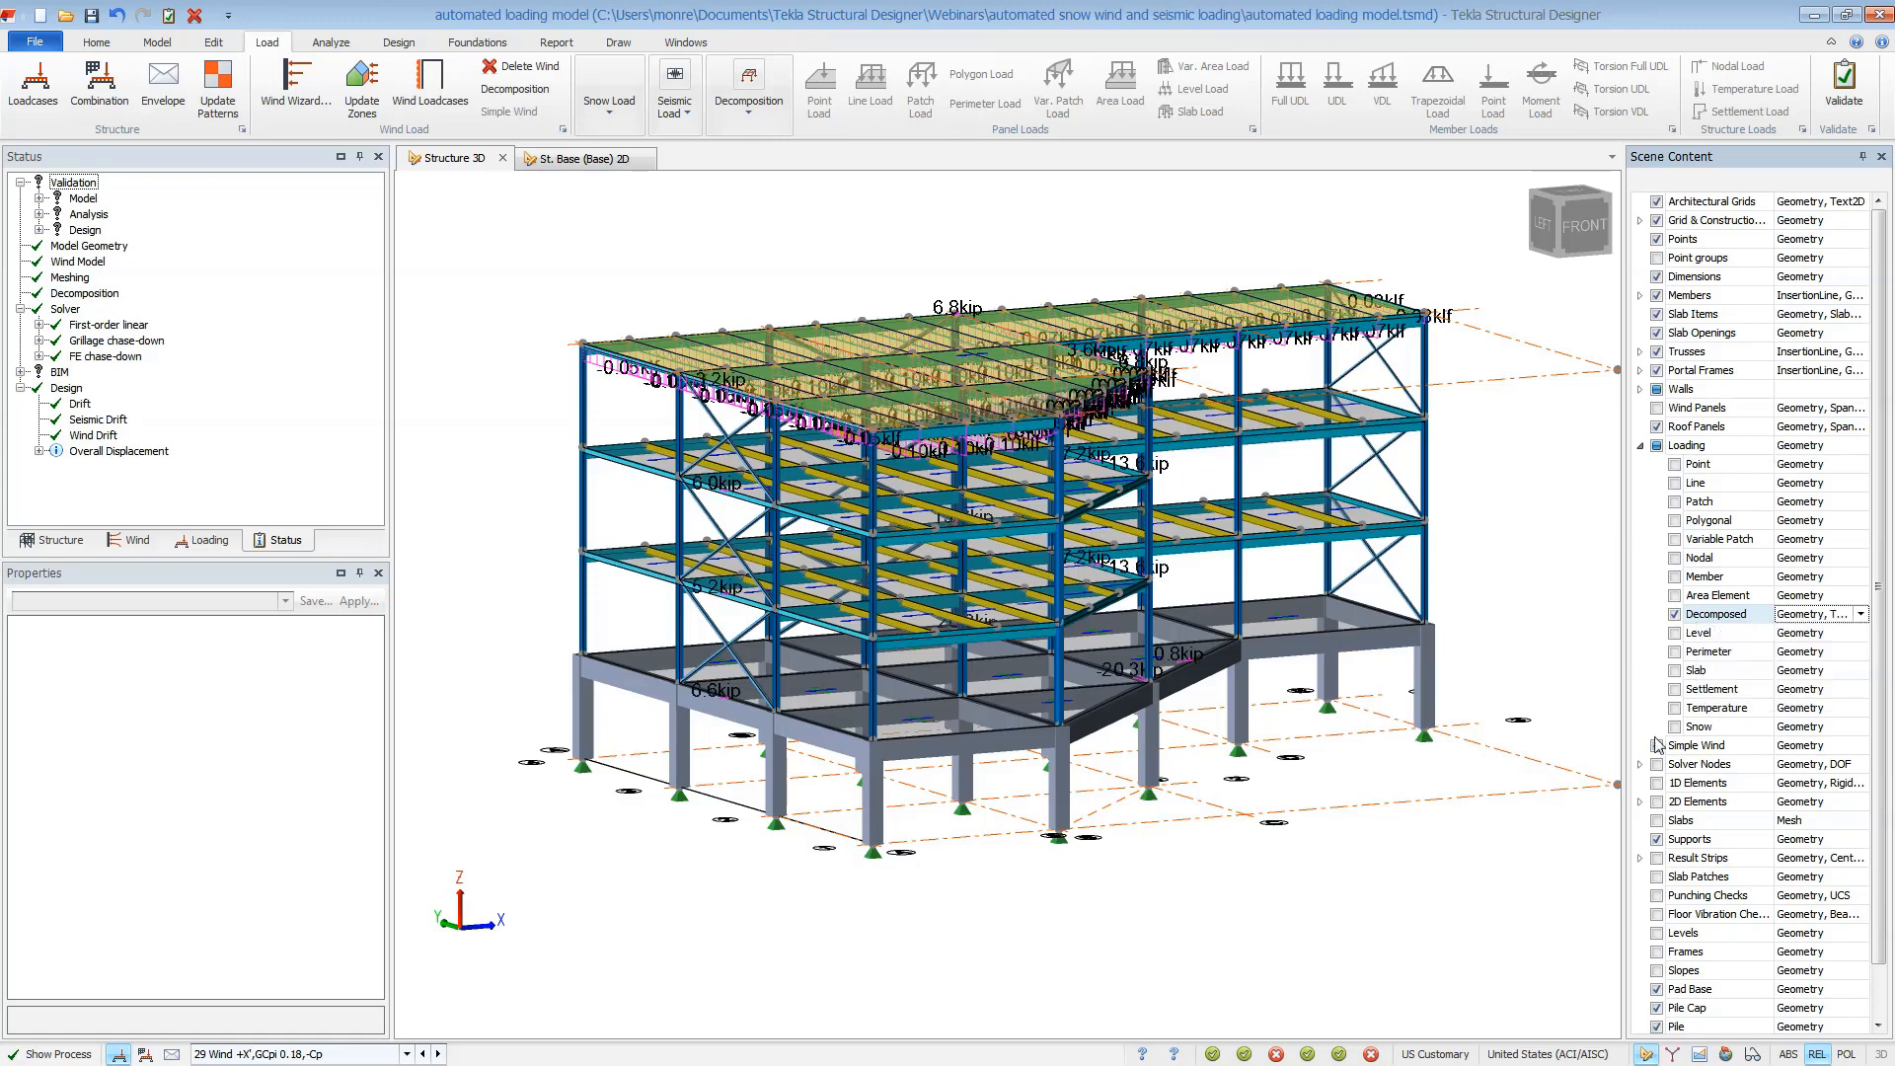
right_drag(955, 681, 1027, 736)
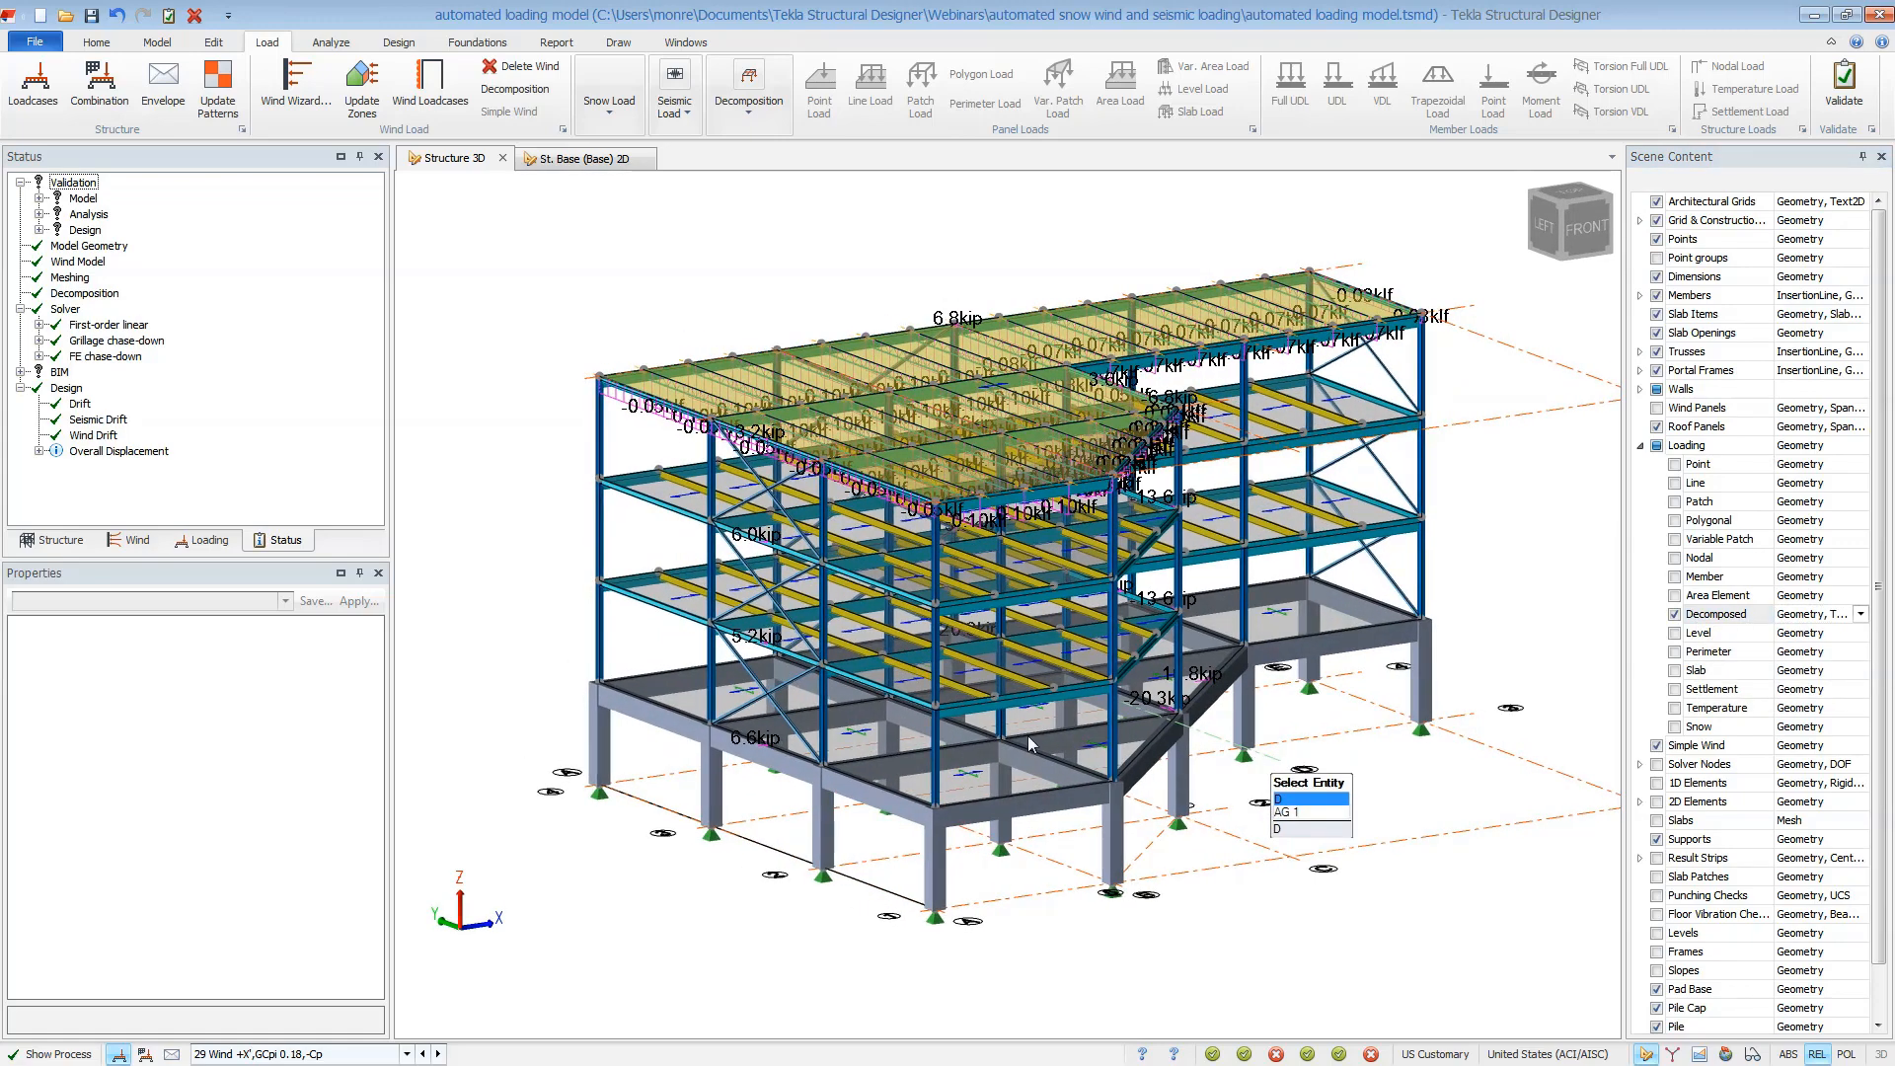
scroll(642, 774, up, 10)
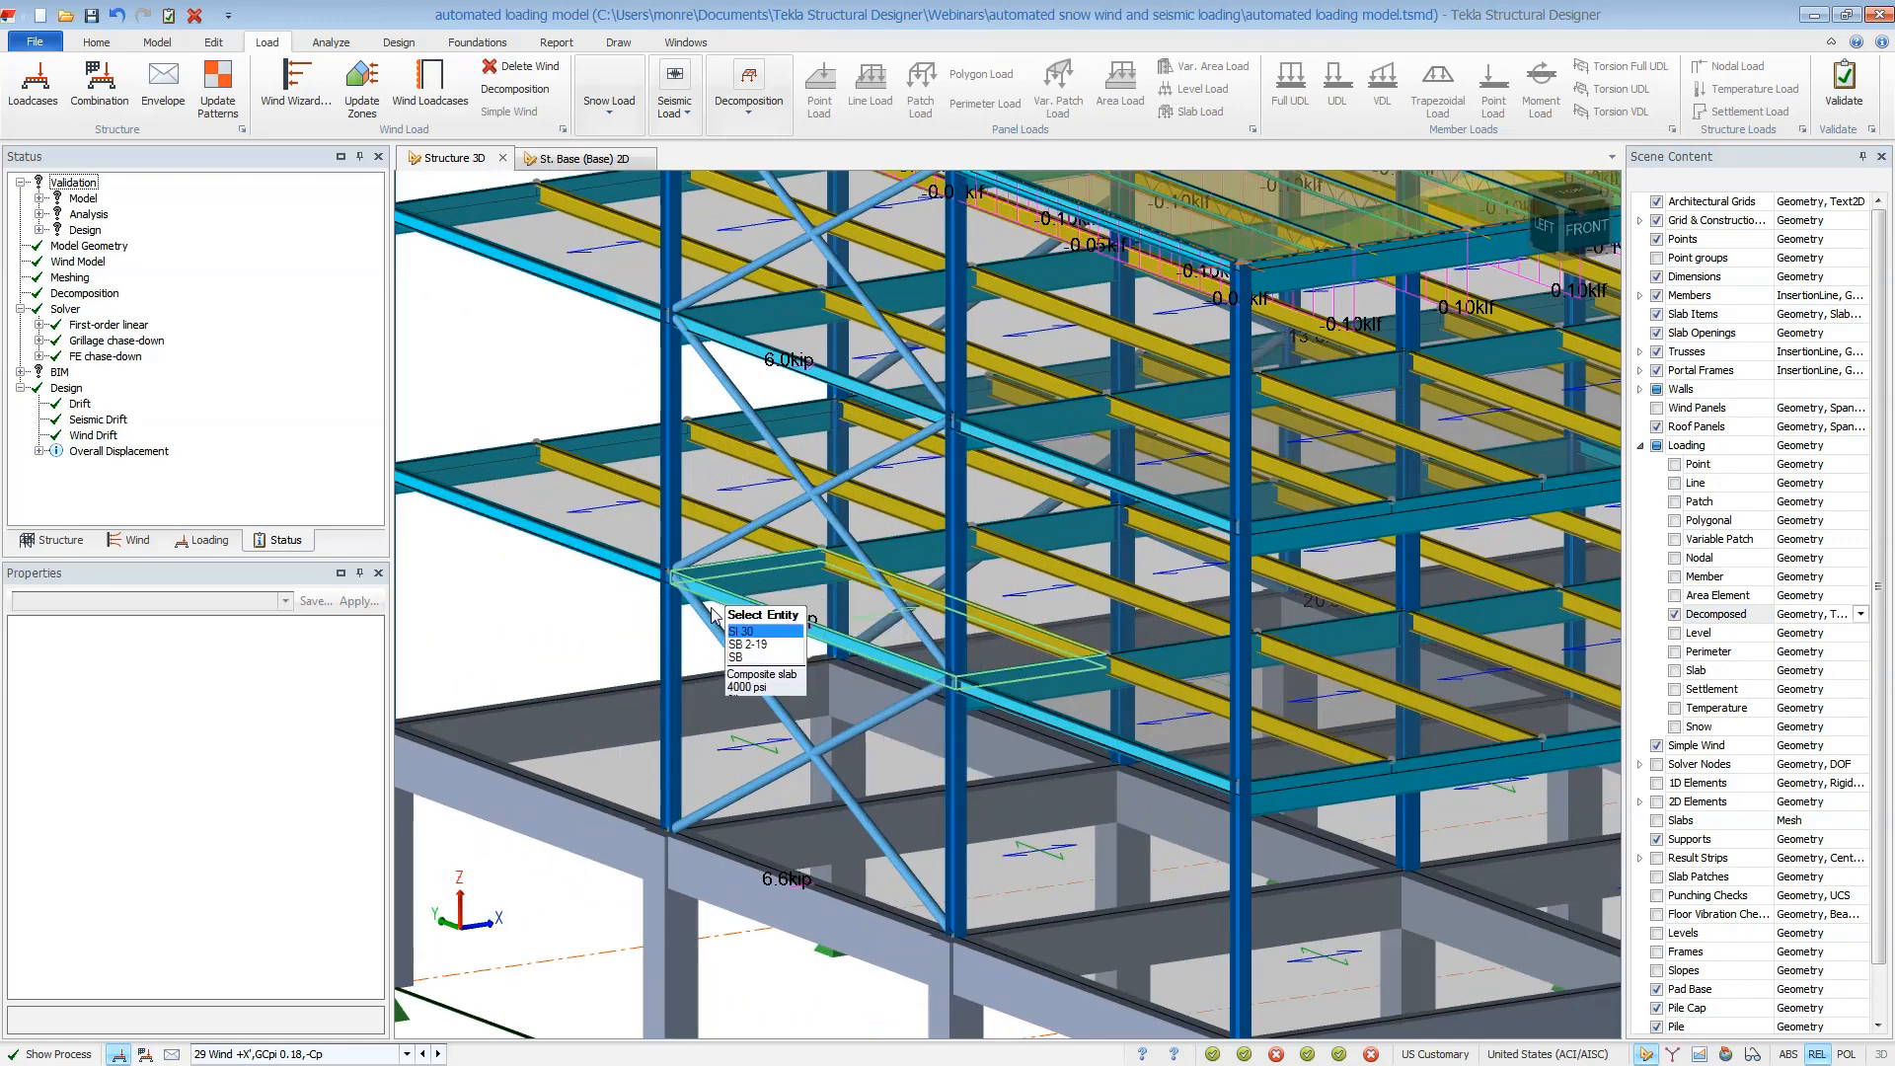
scroll(773, 568, down, 2)
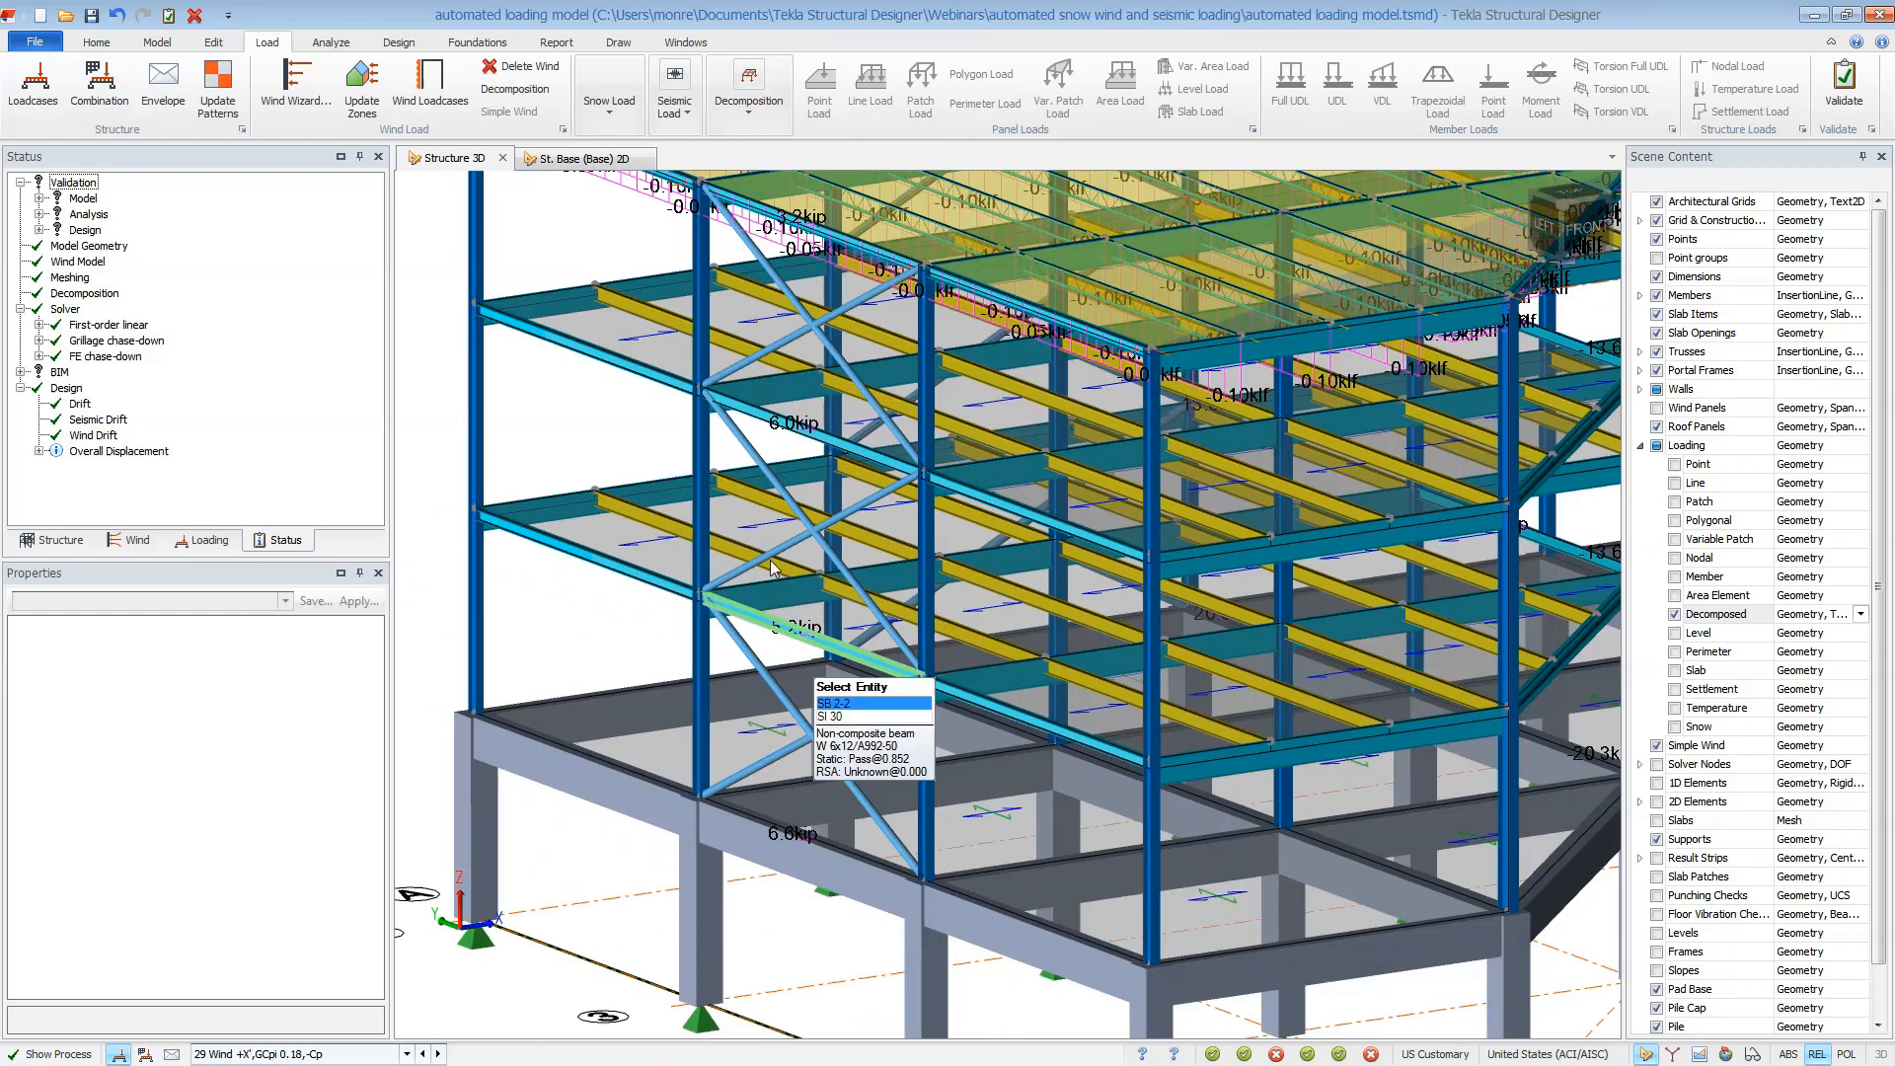
middle_drag(839, 365, 932, 631)
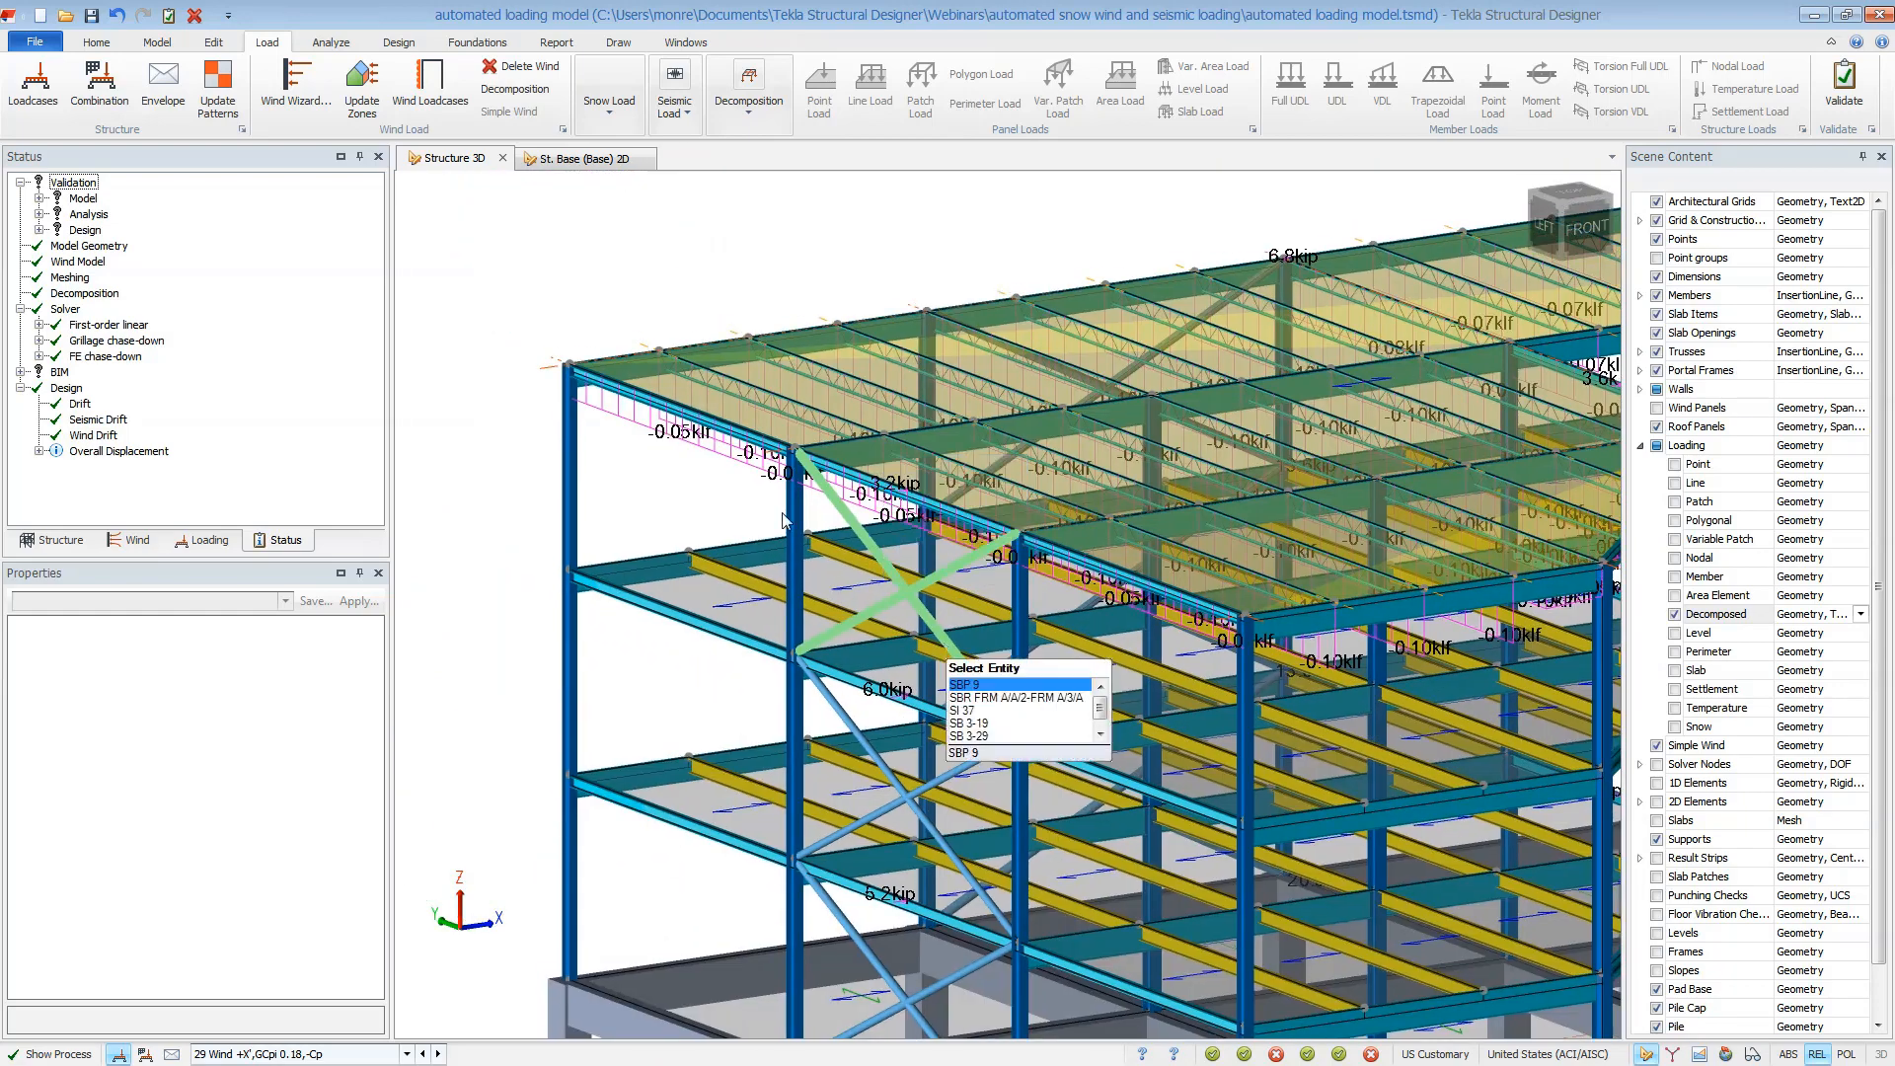
scroll(774, 513, up, 3)
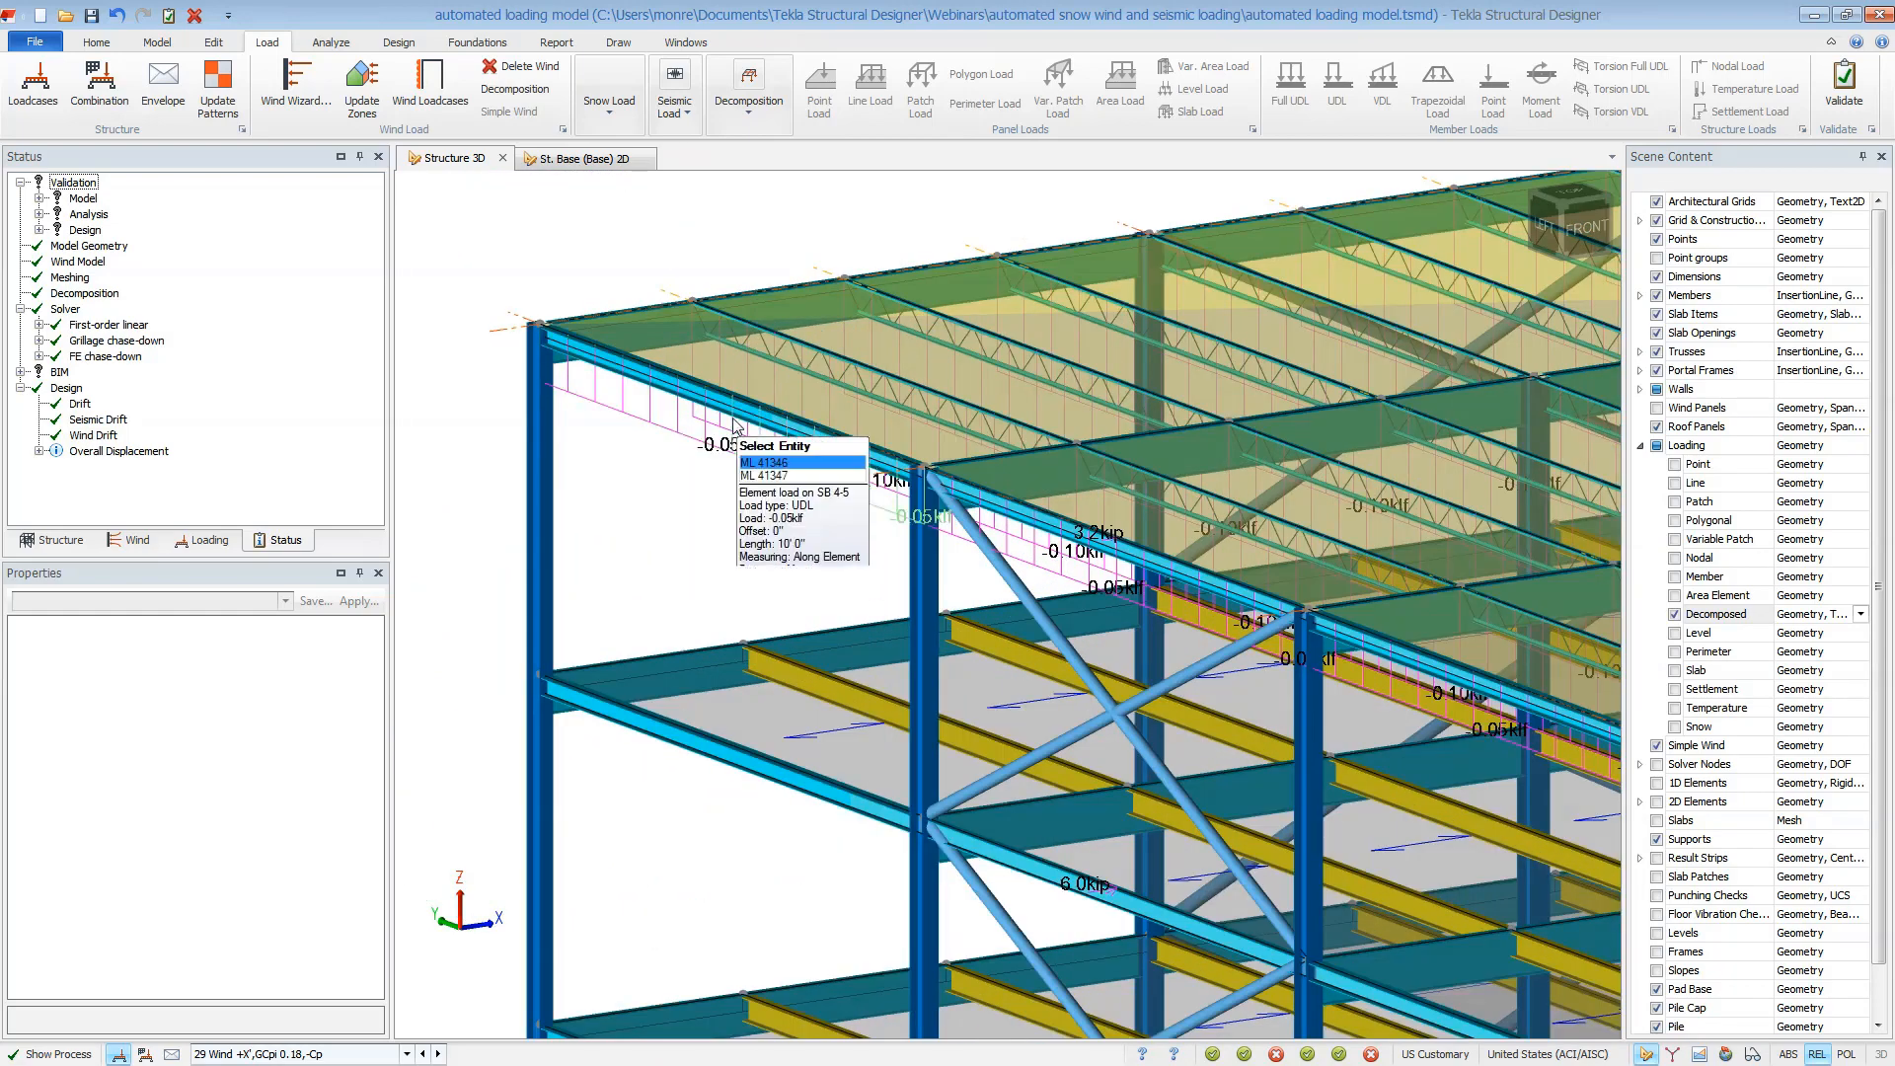
scroll(718, 496, down, 5)
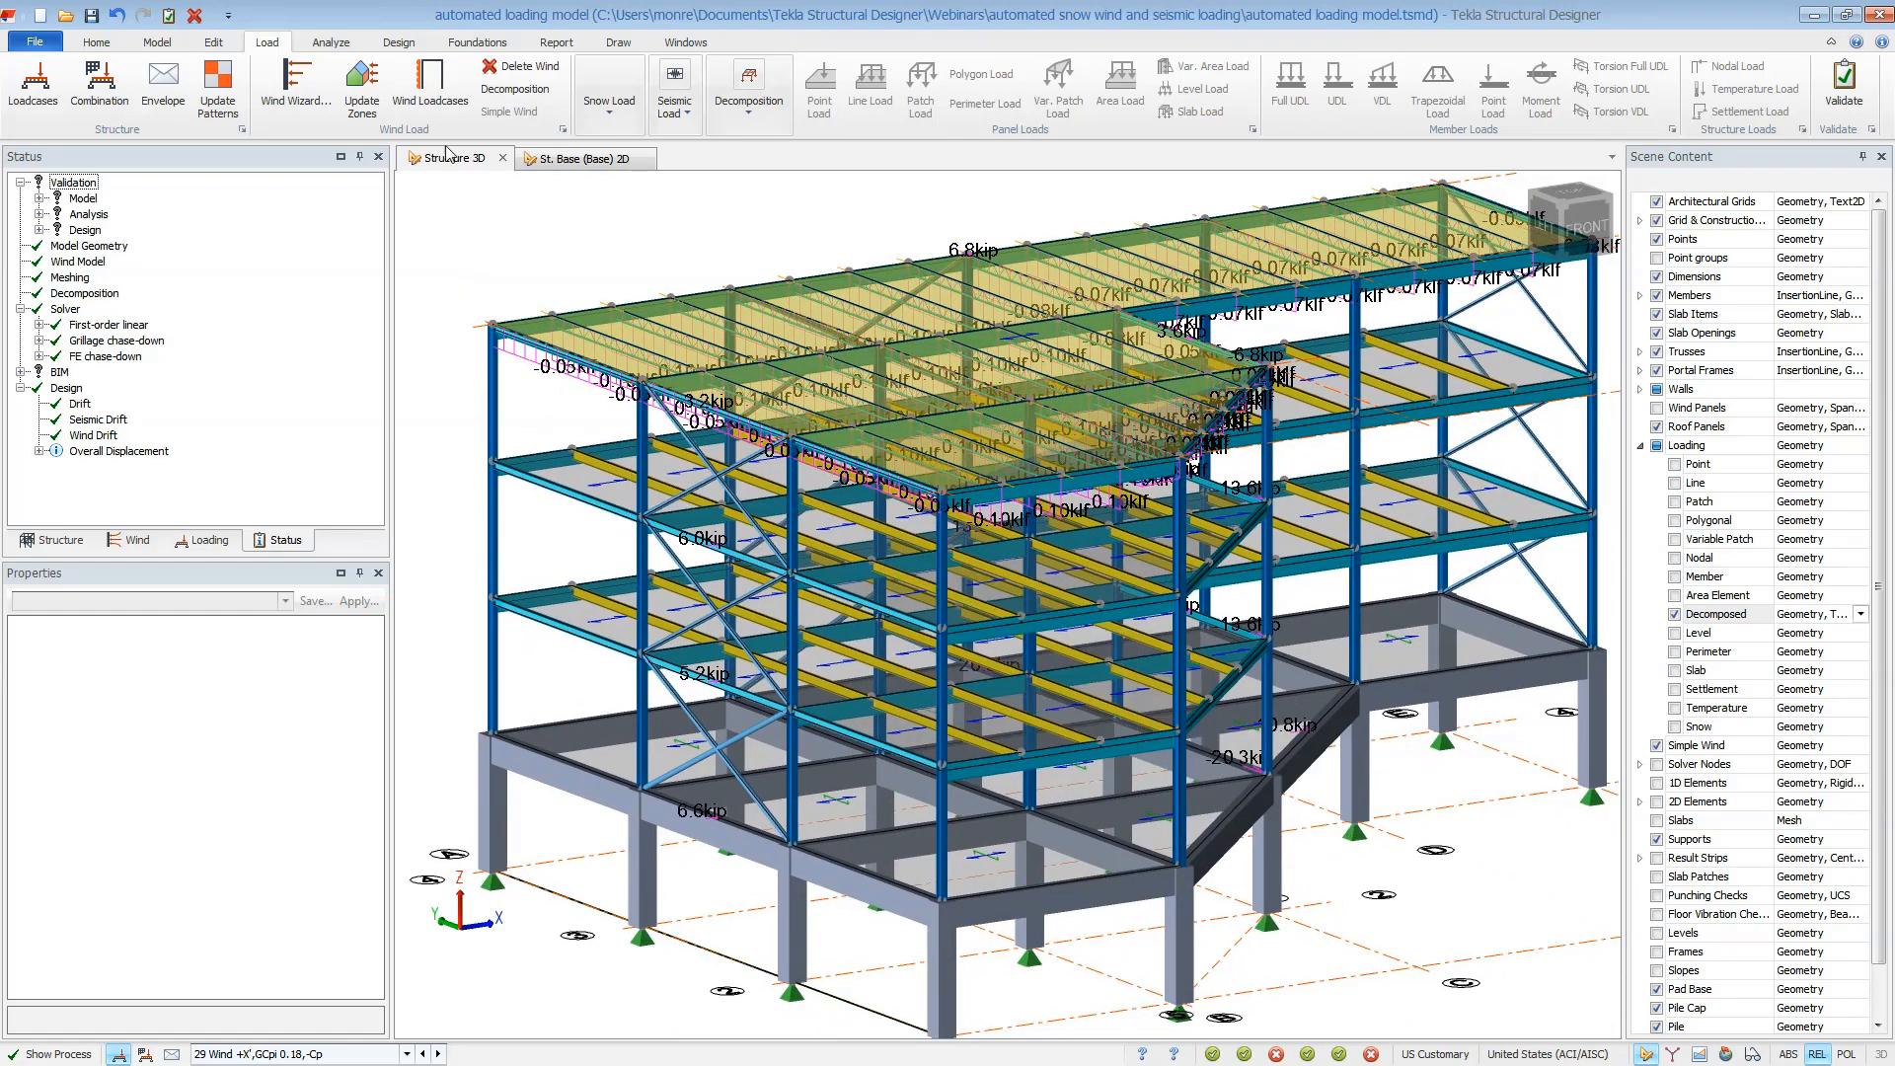
Switch Structure 3D to the results view and select loadcase 36 Seismic Dir1
right_click(449, 161)
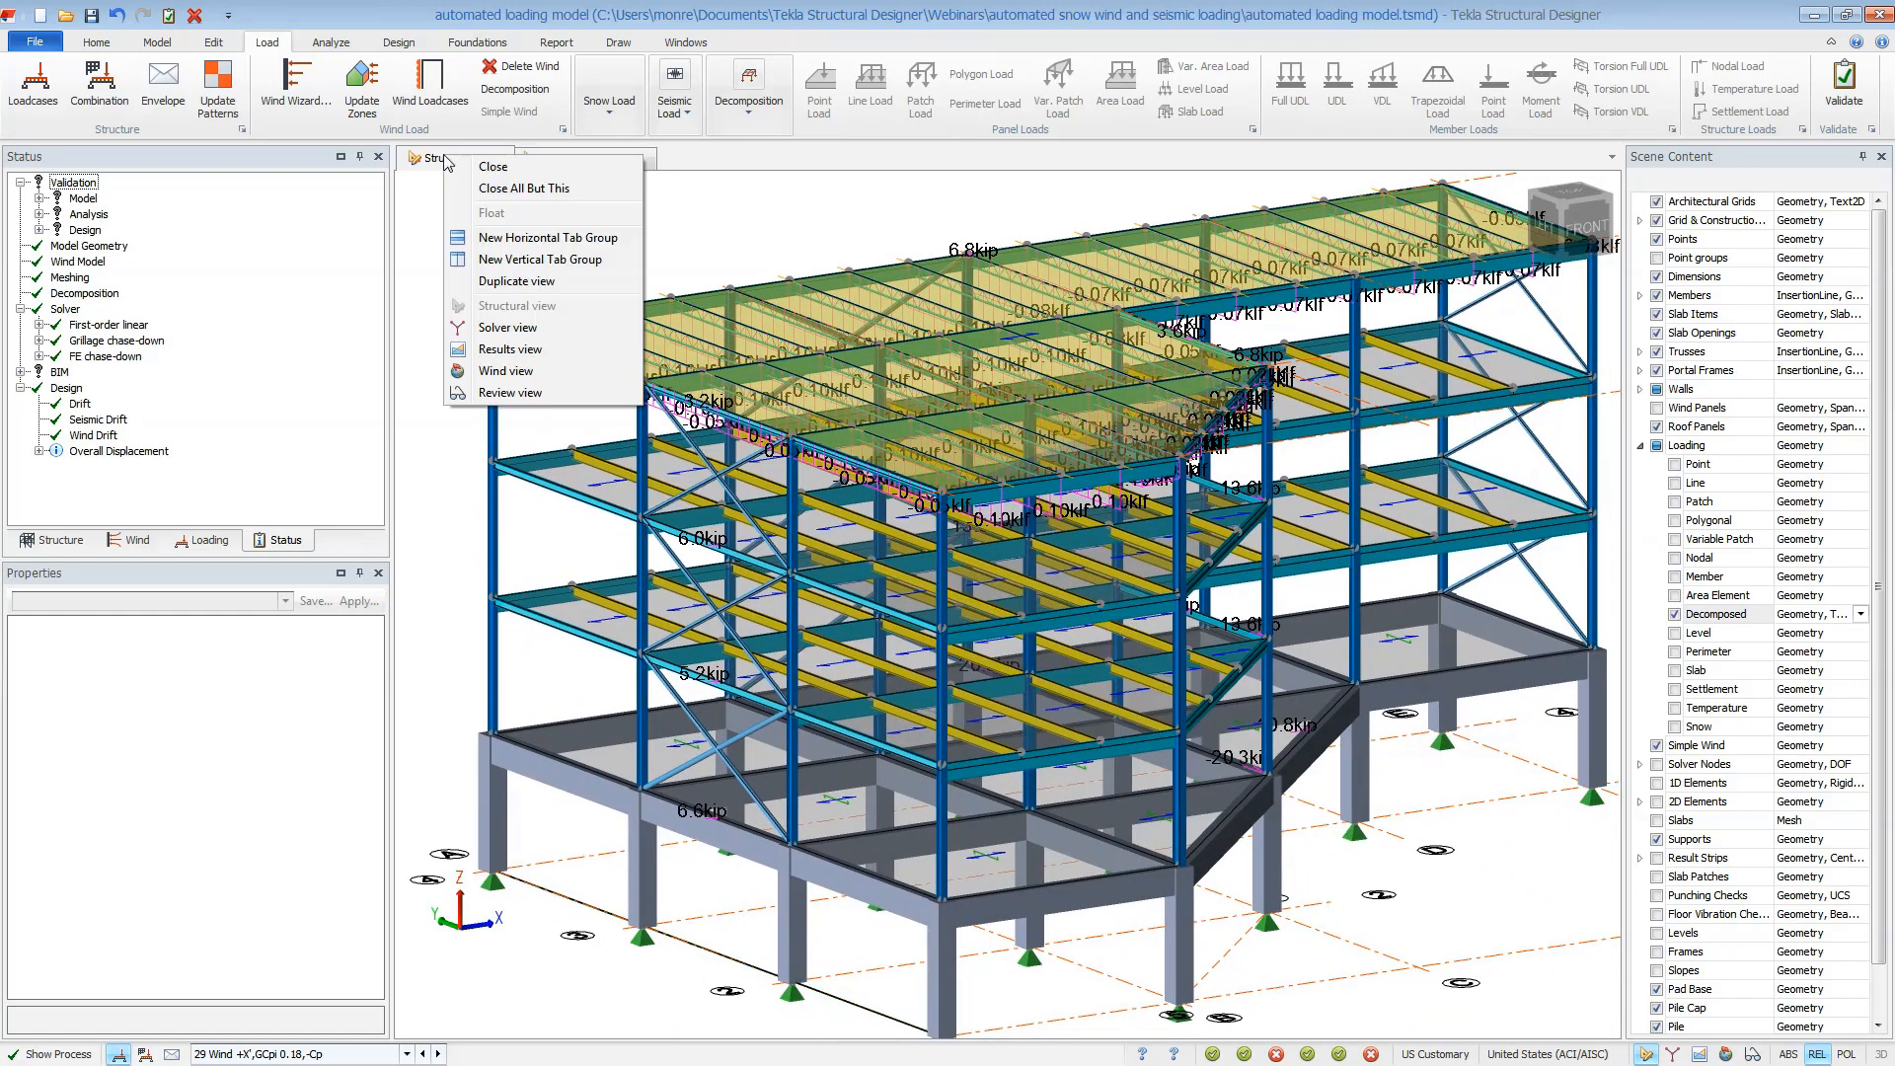
click(486, 350)
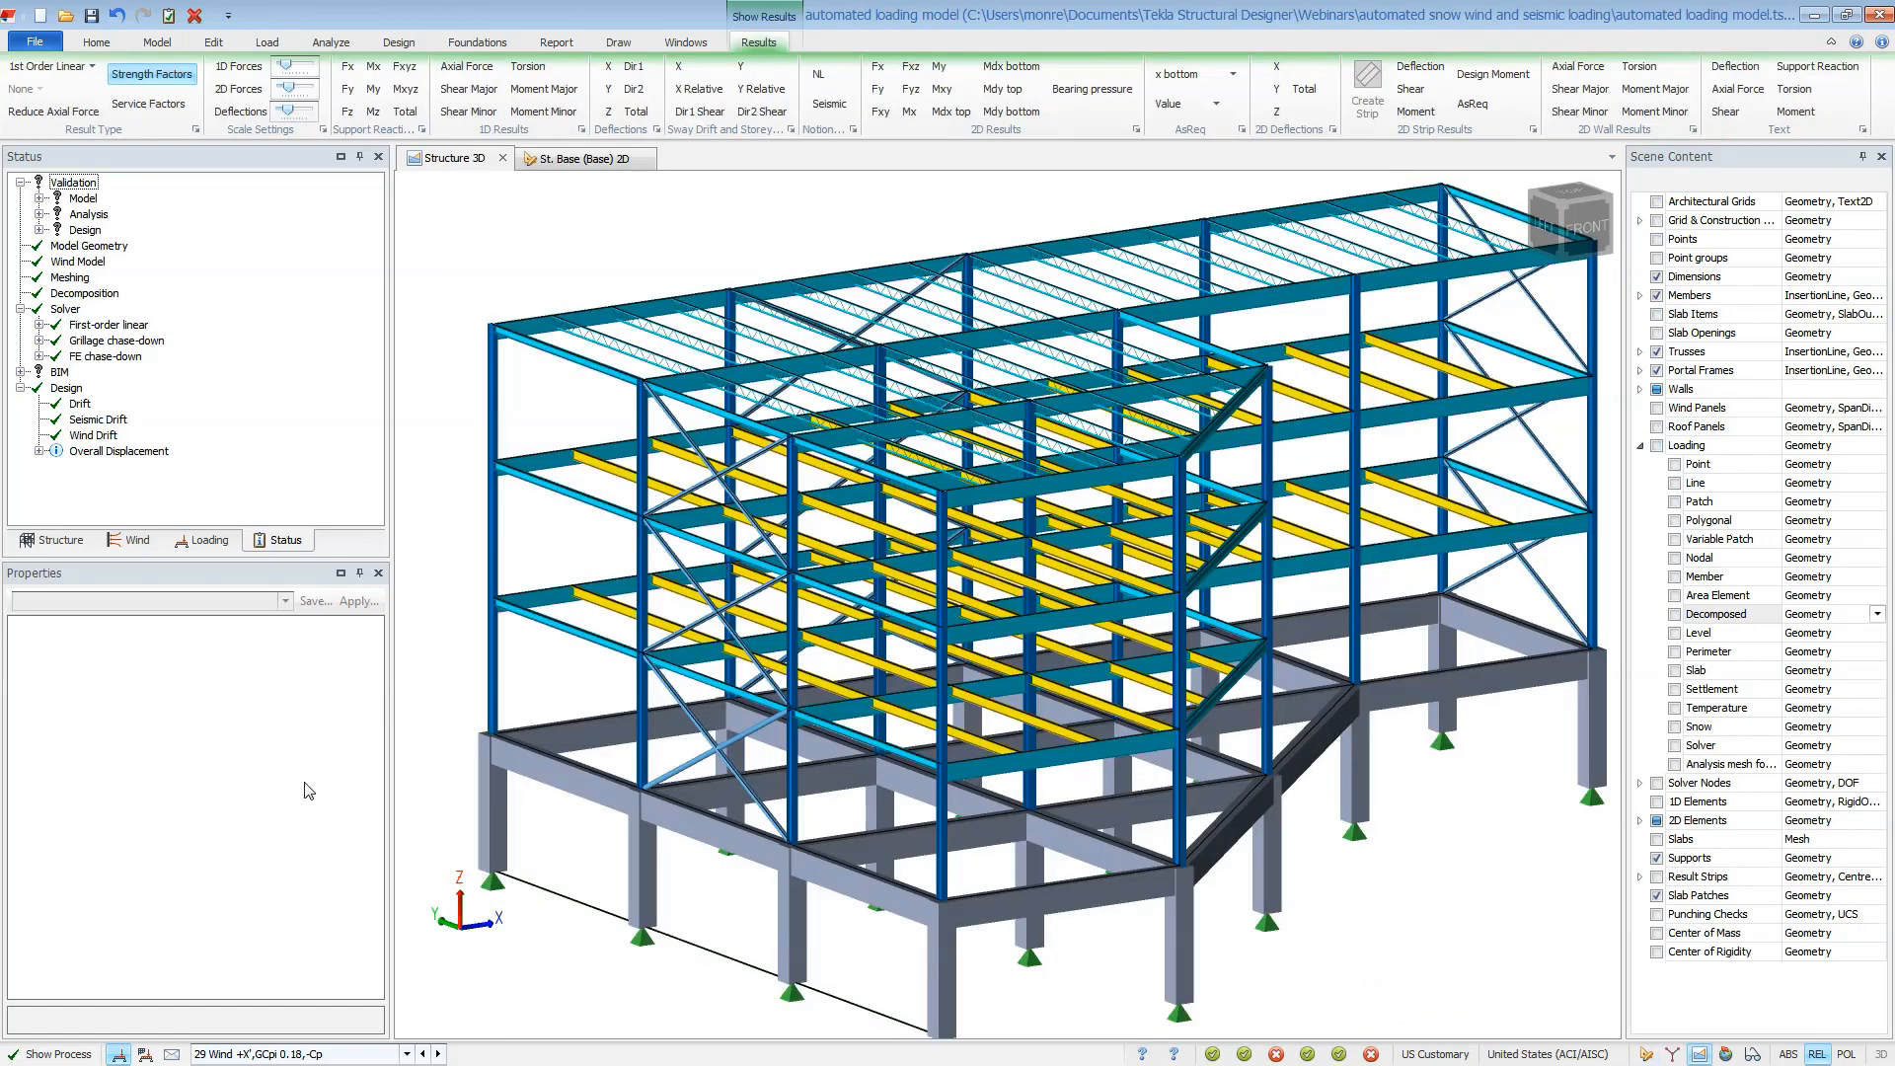
click(296, 1054)
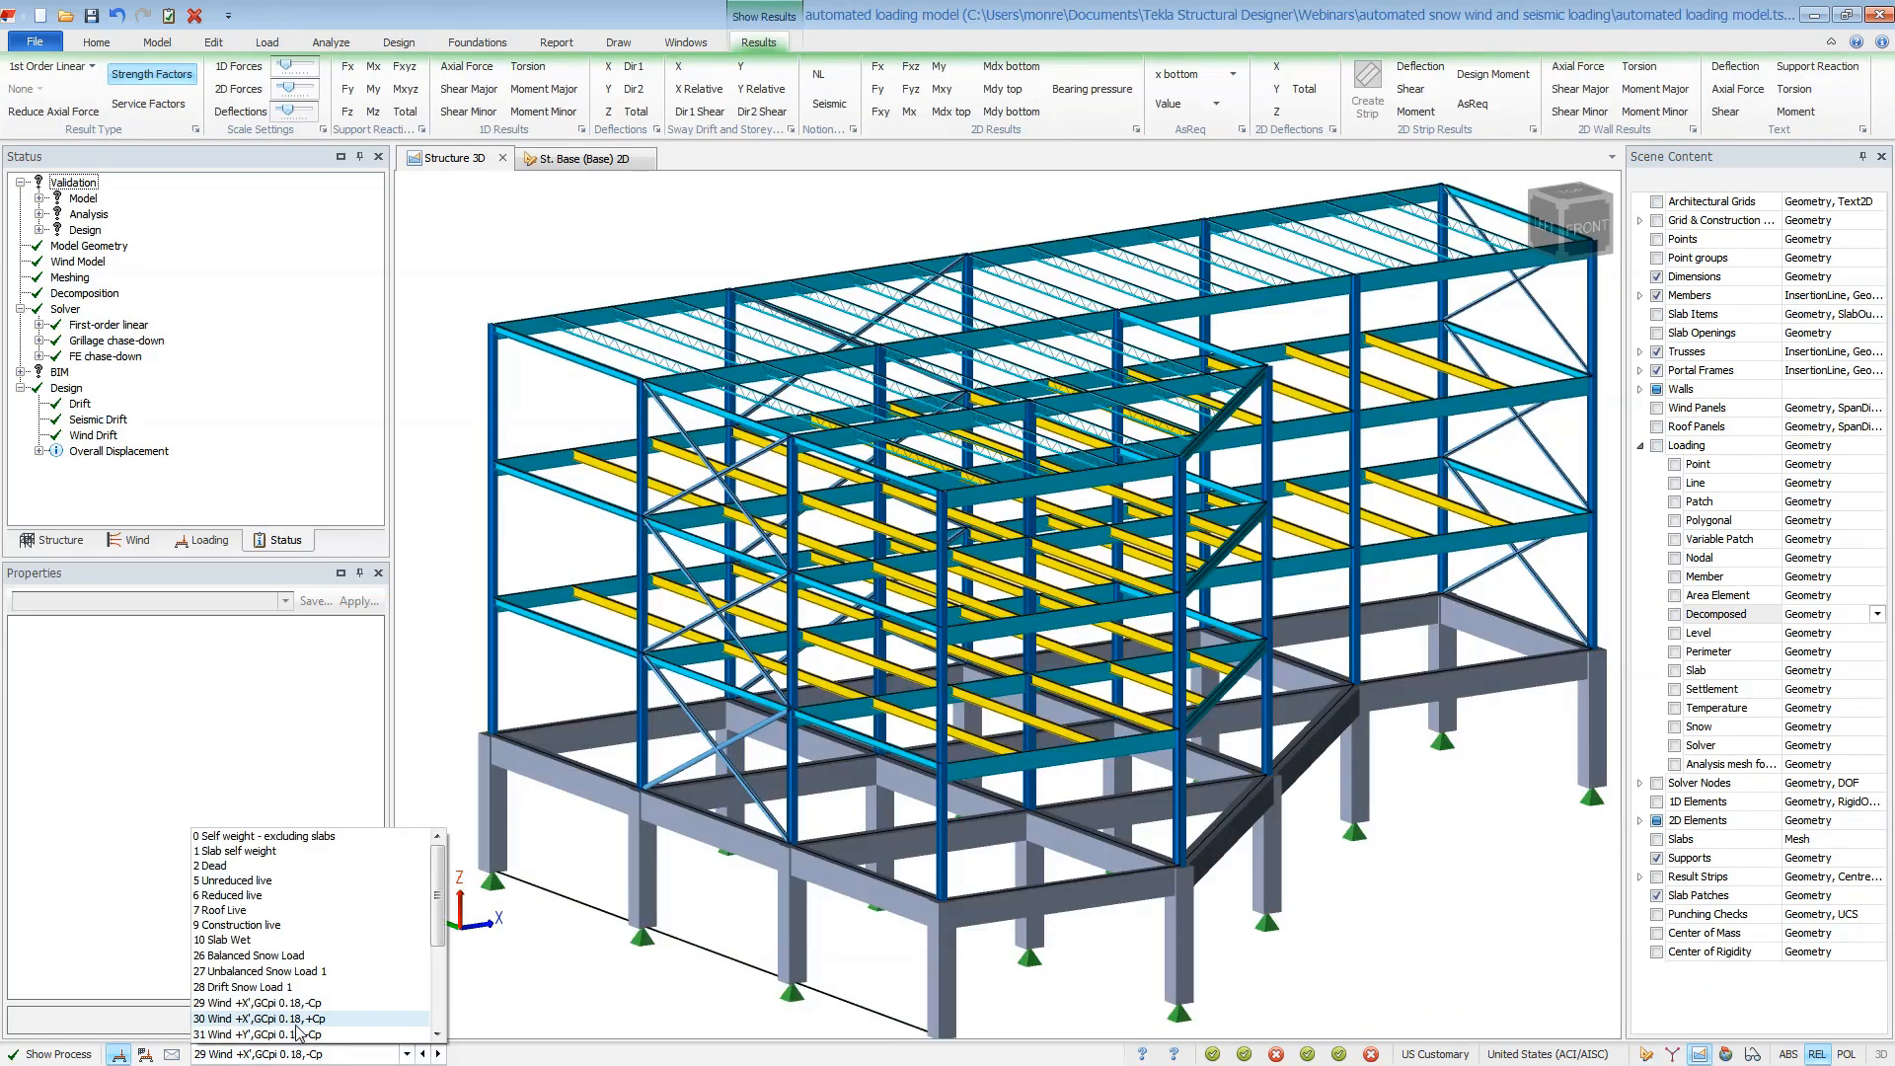
scroll(299, 1030, down, 3)
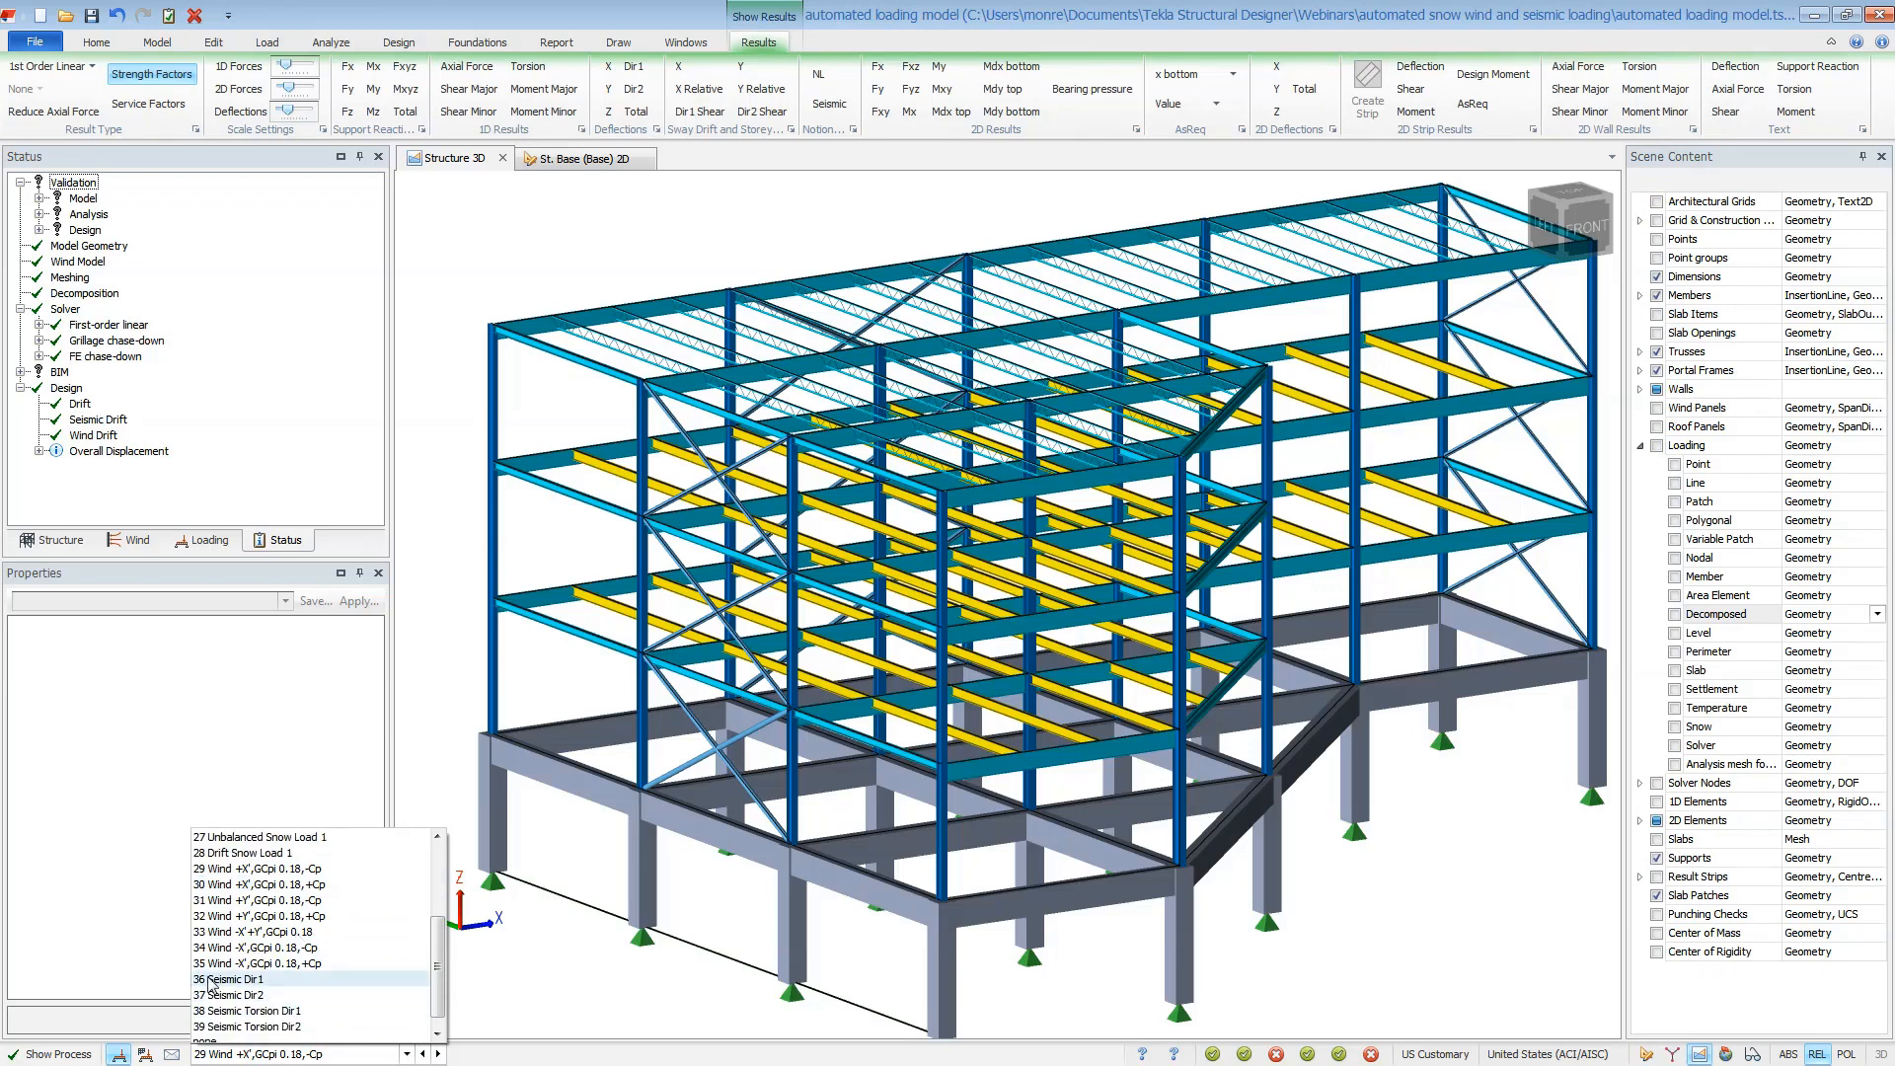
click(233, 979)
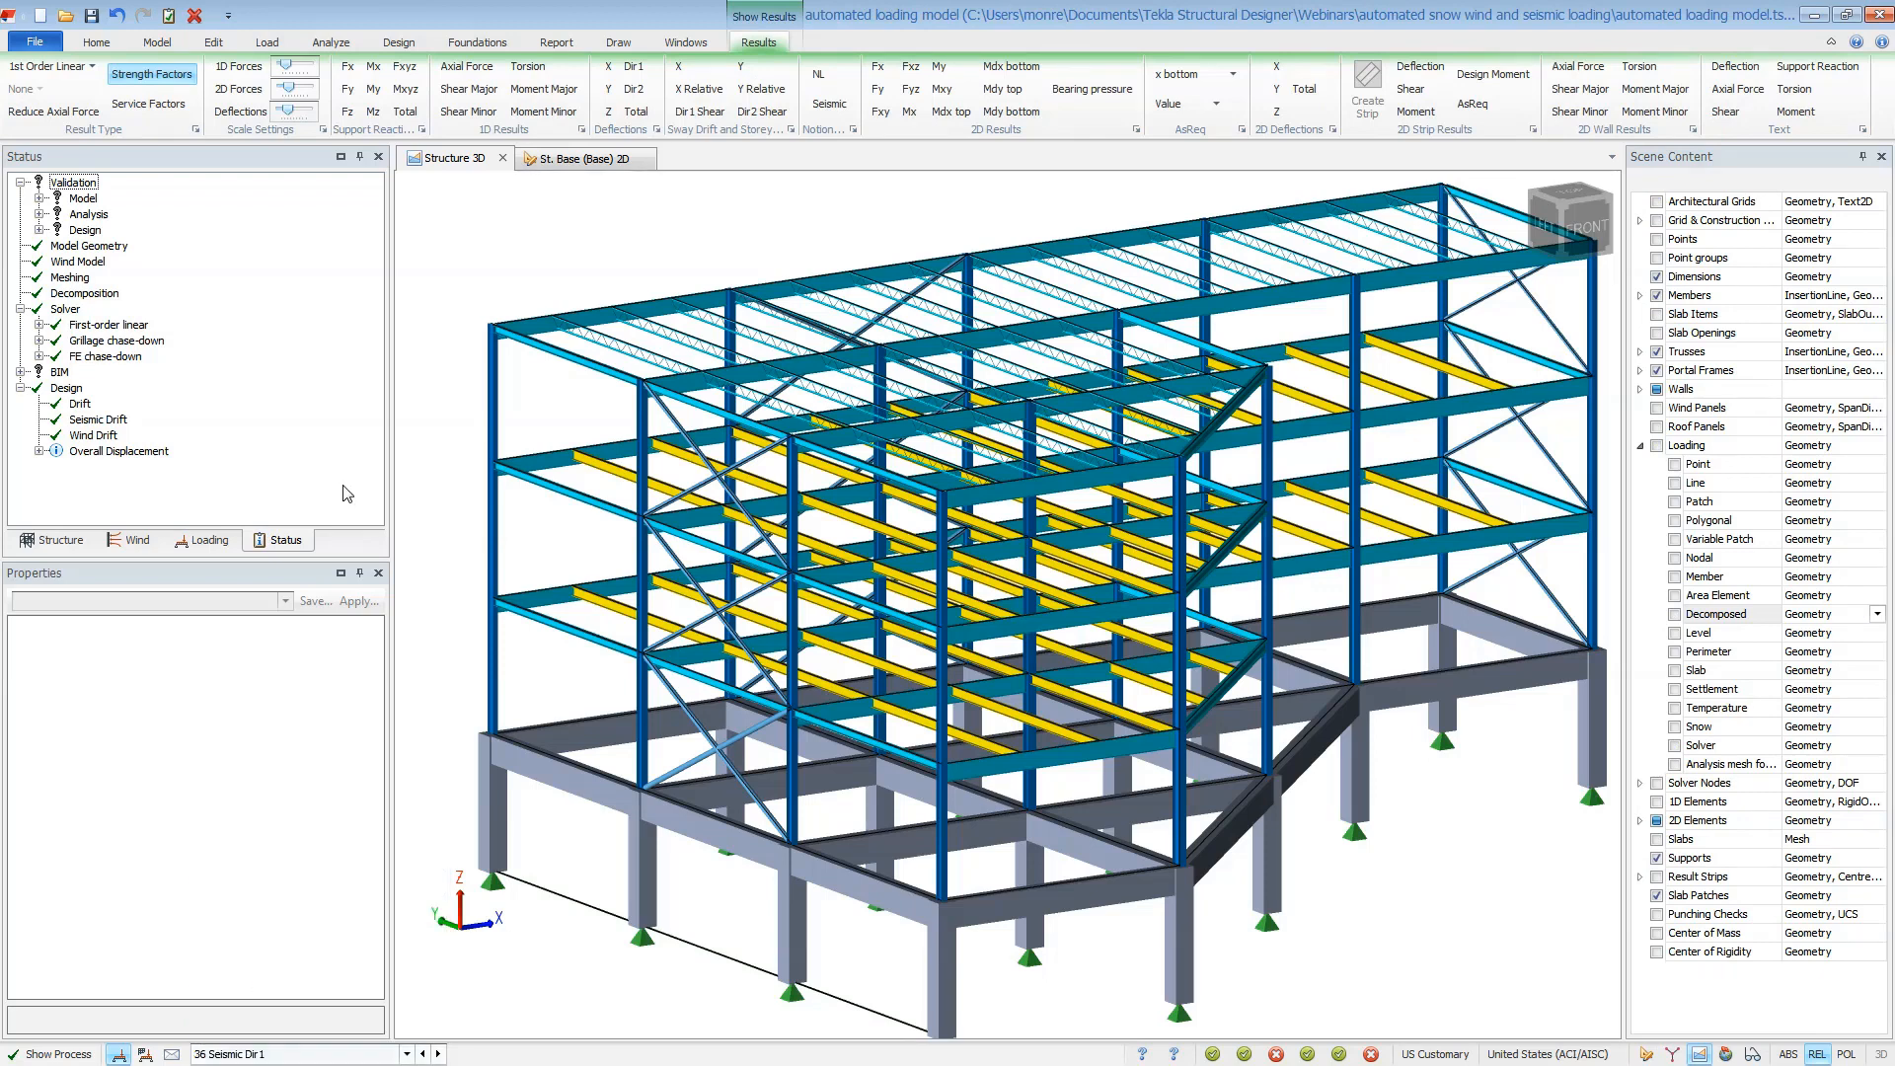
Display the seismic forces at the nodes for Seismic Dir1 and examine their distribution over the whole frame
click(830, 106)
mouse_move(1171, 584)
right_down()
mouse_move(1163, 549)
mouse_move(1168, 593)
right_up()
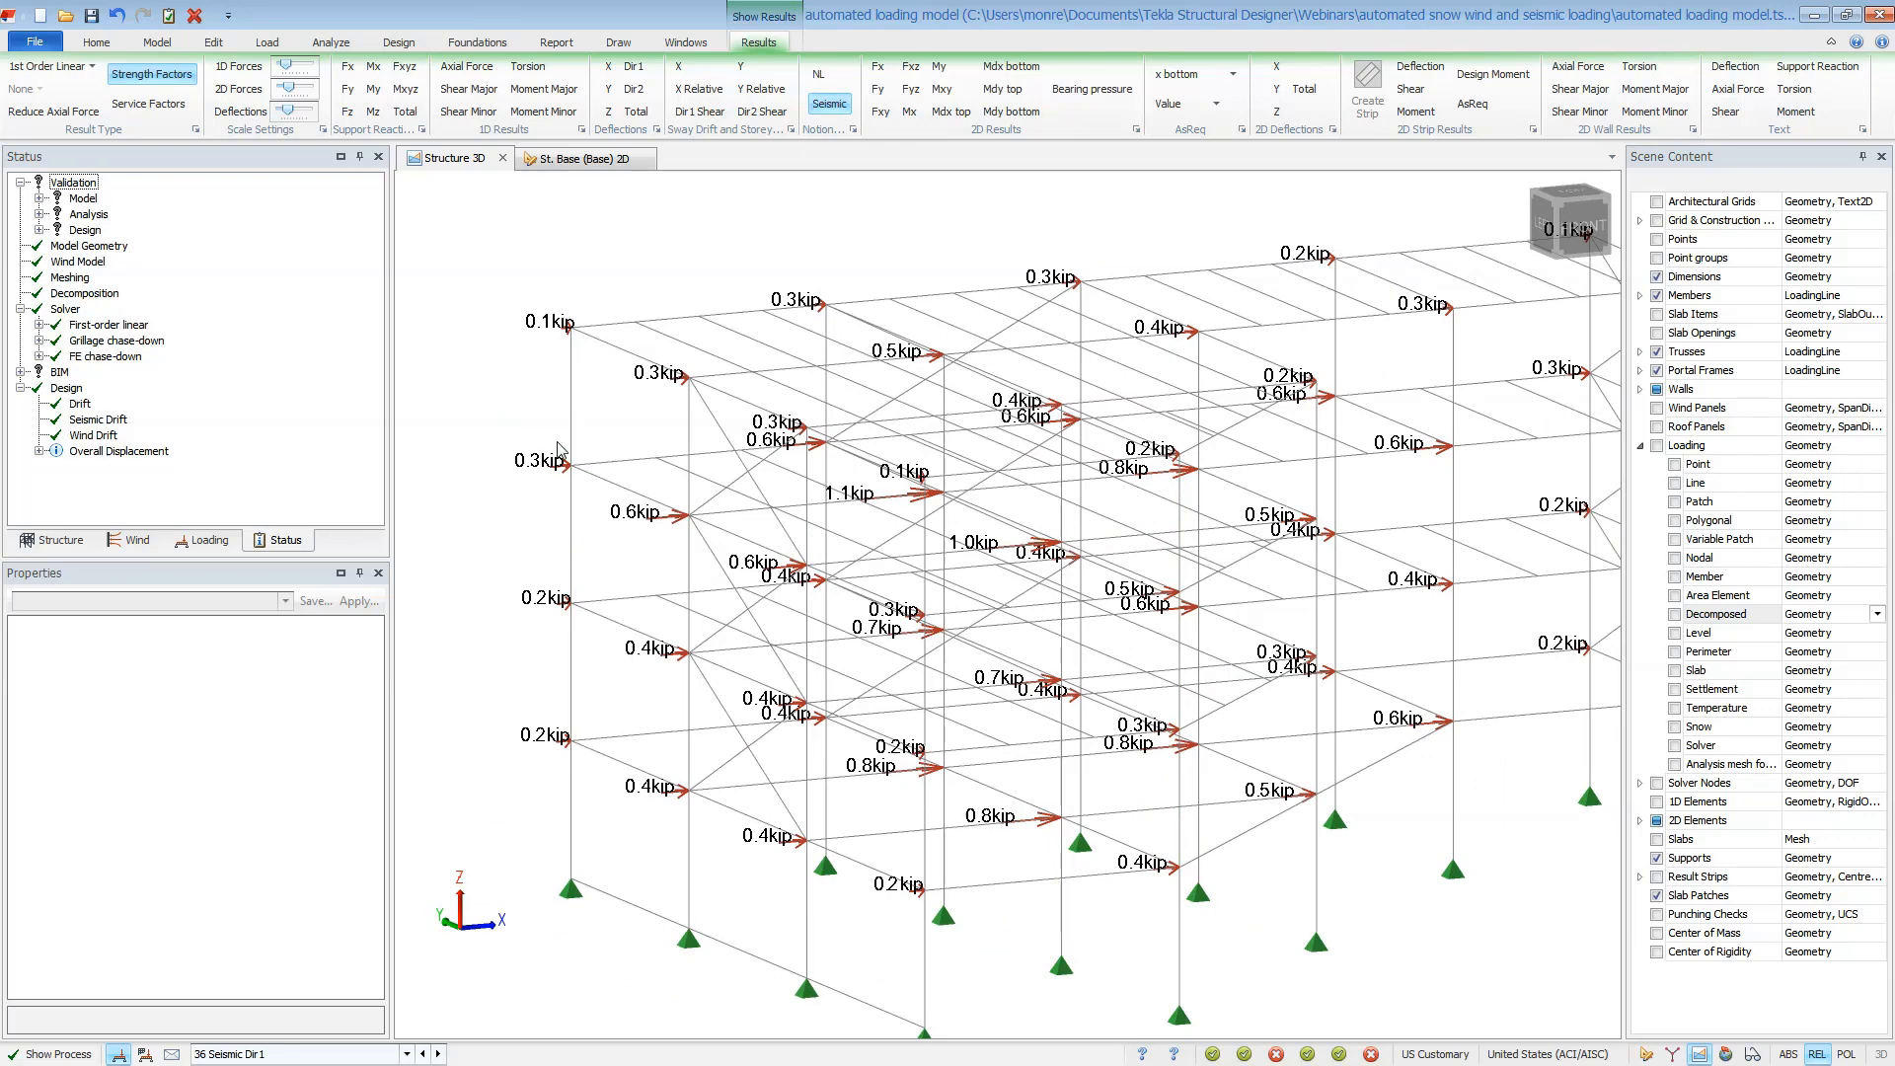
middle_drag(558, 443, 518, 421)
right_drag(518, 426, 531, 432)
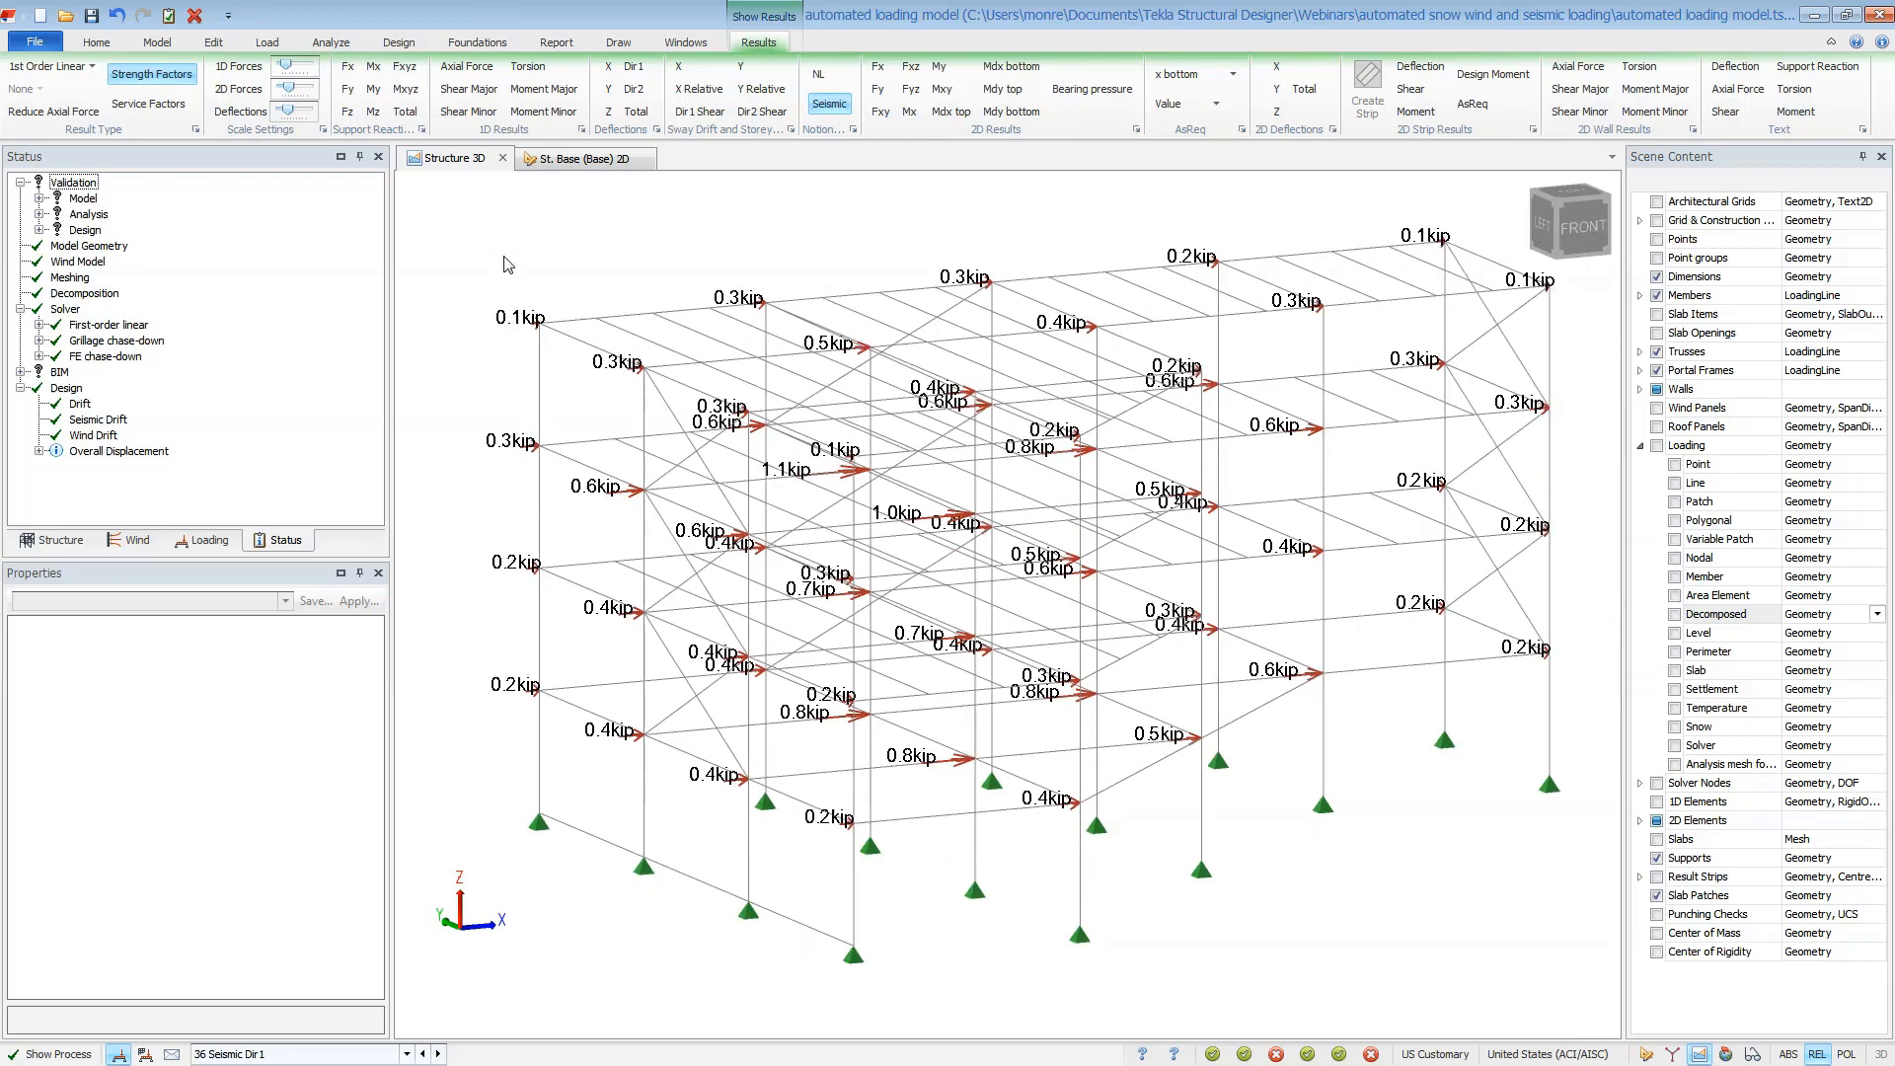
Return Structure 3D to the structural view and generate the Seismic Design report
right_click(456, 159)
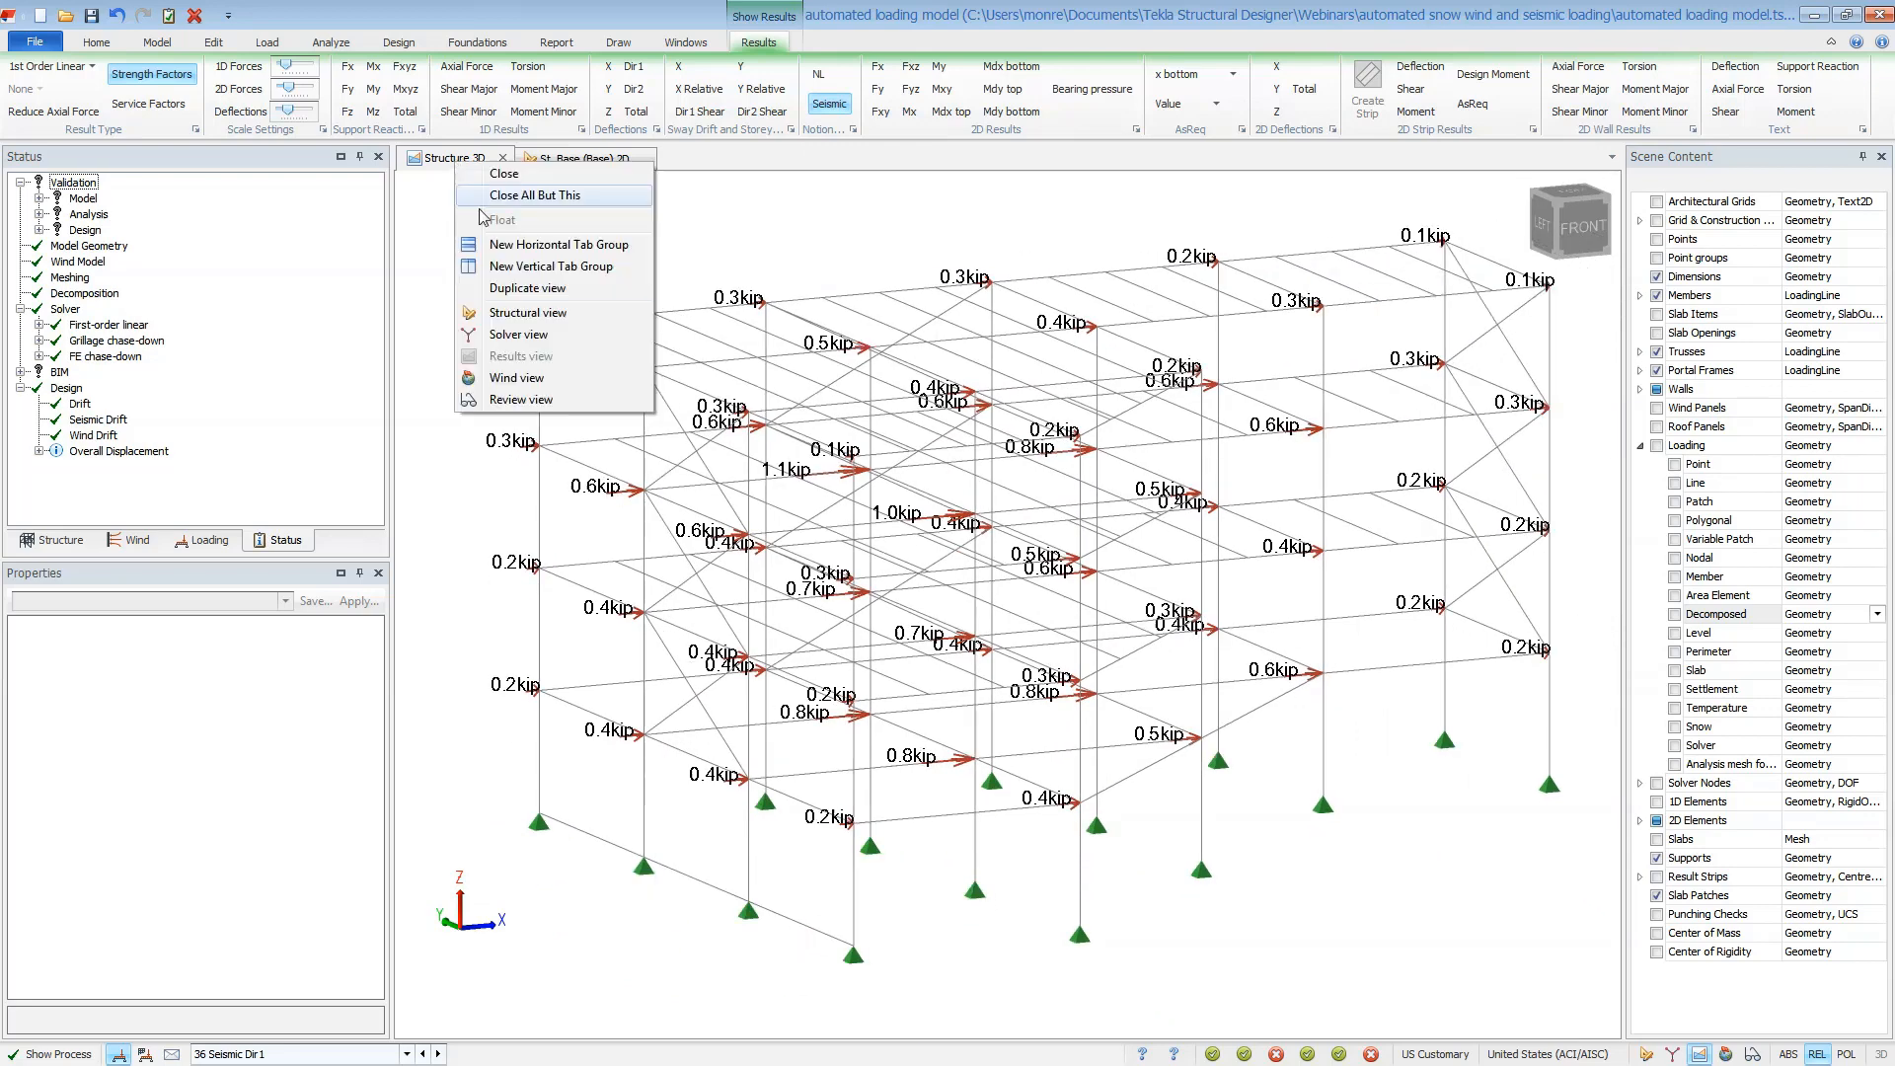
click(525, 313)
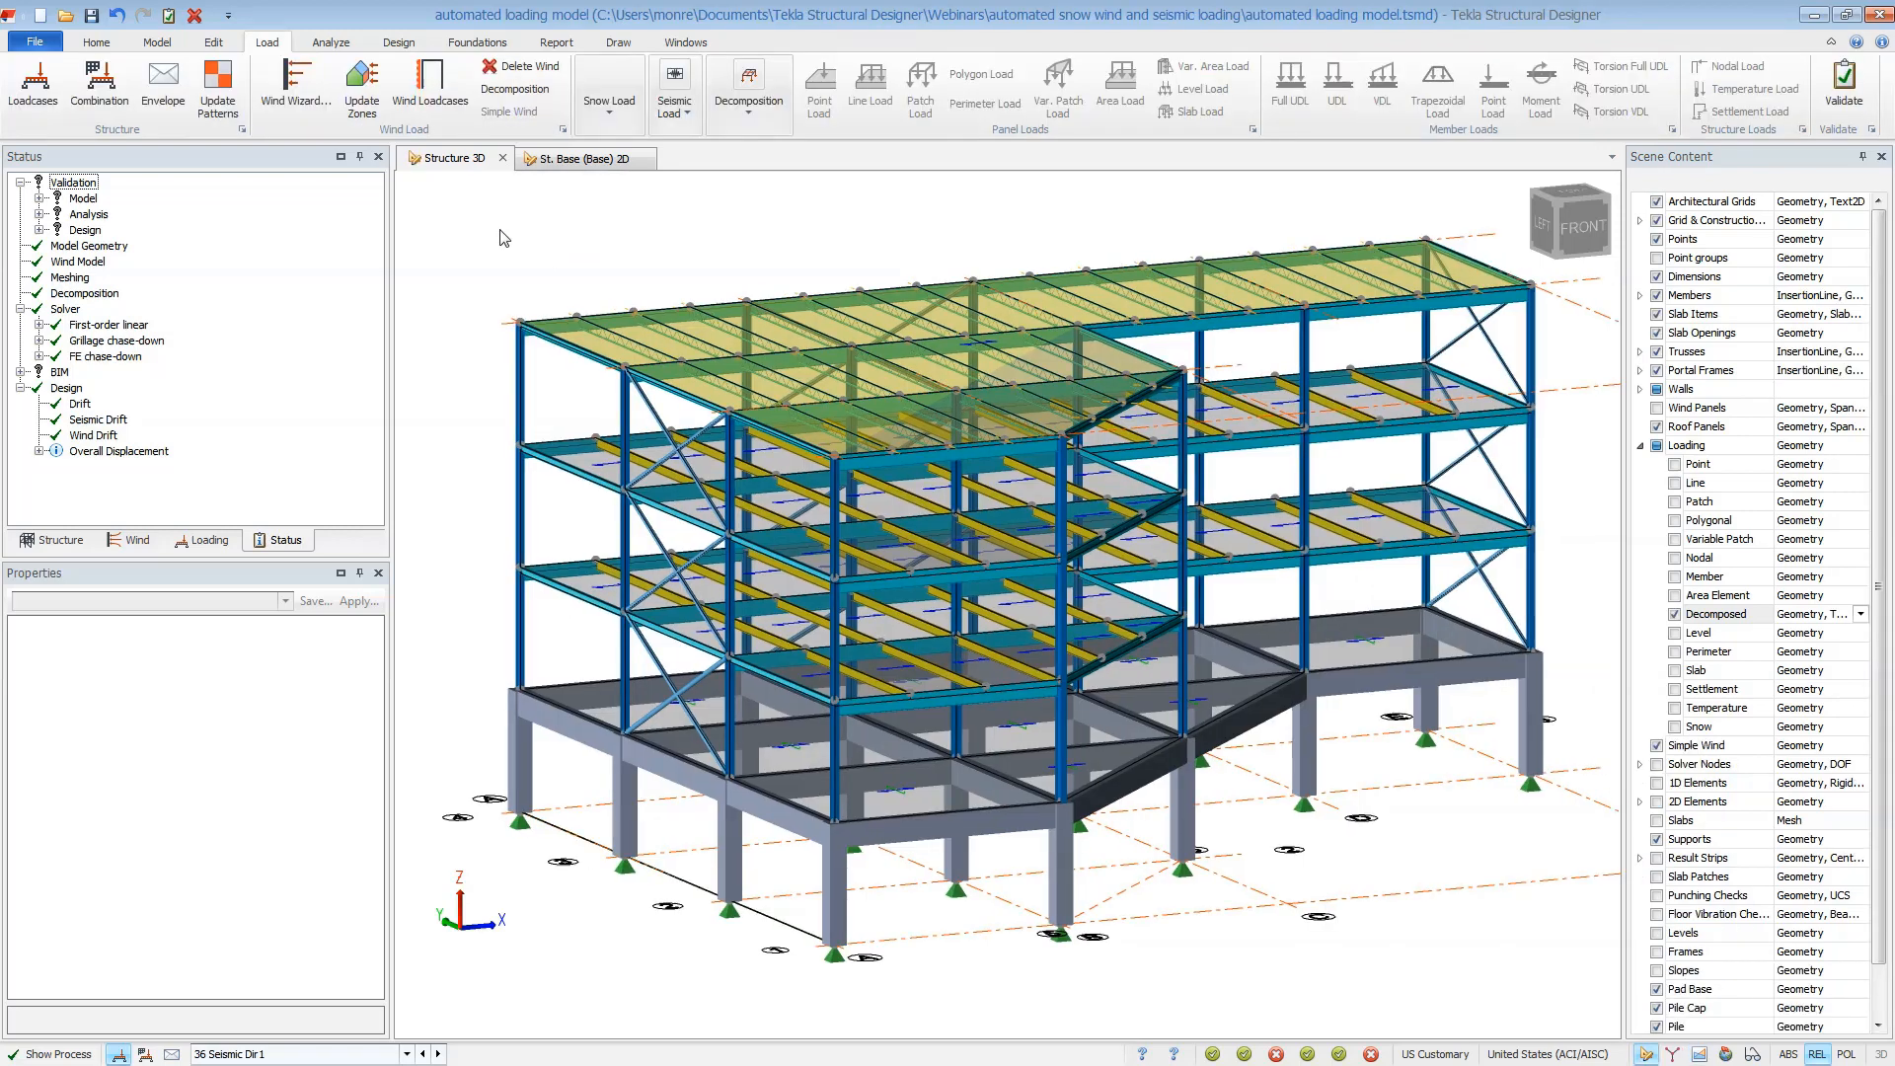
click(576, 45)
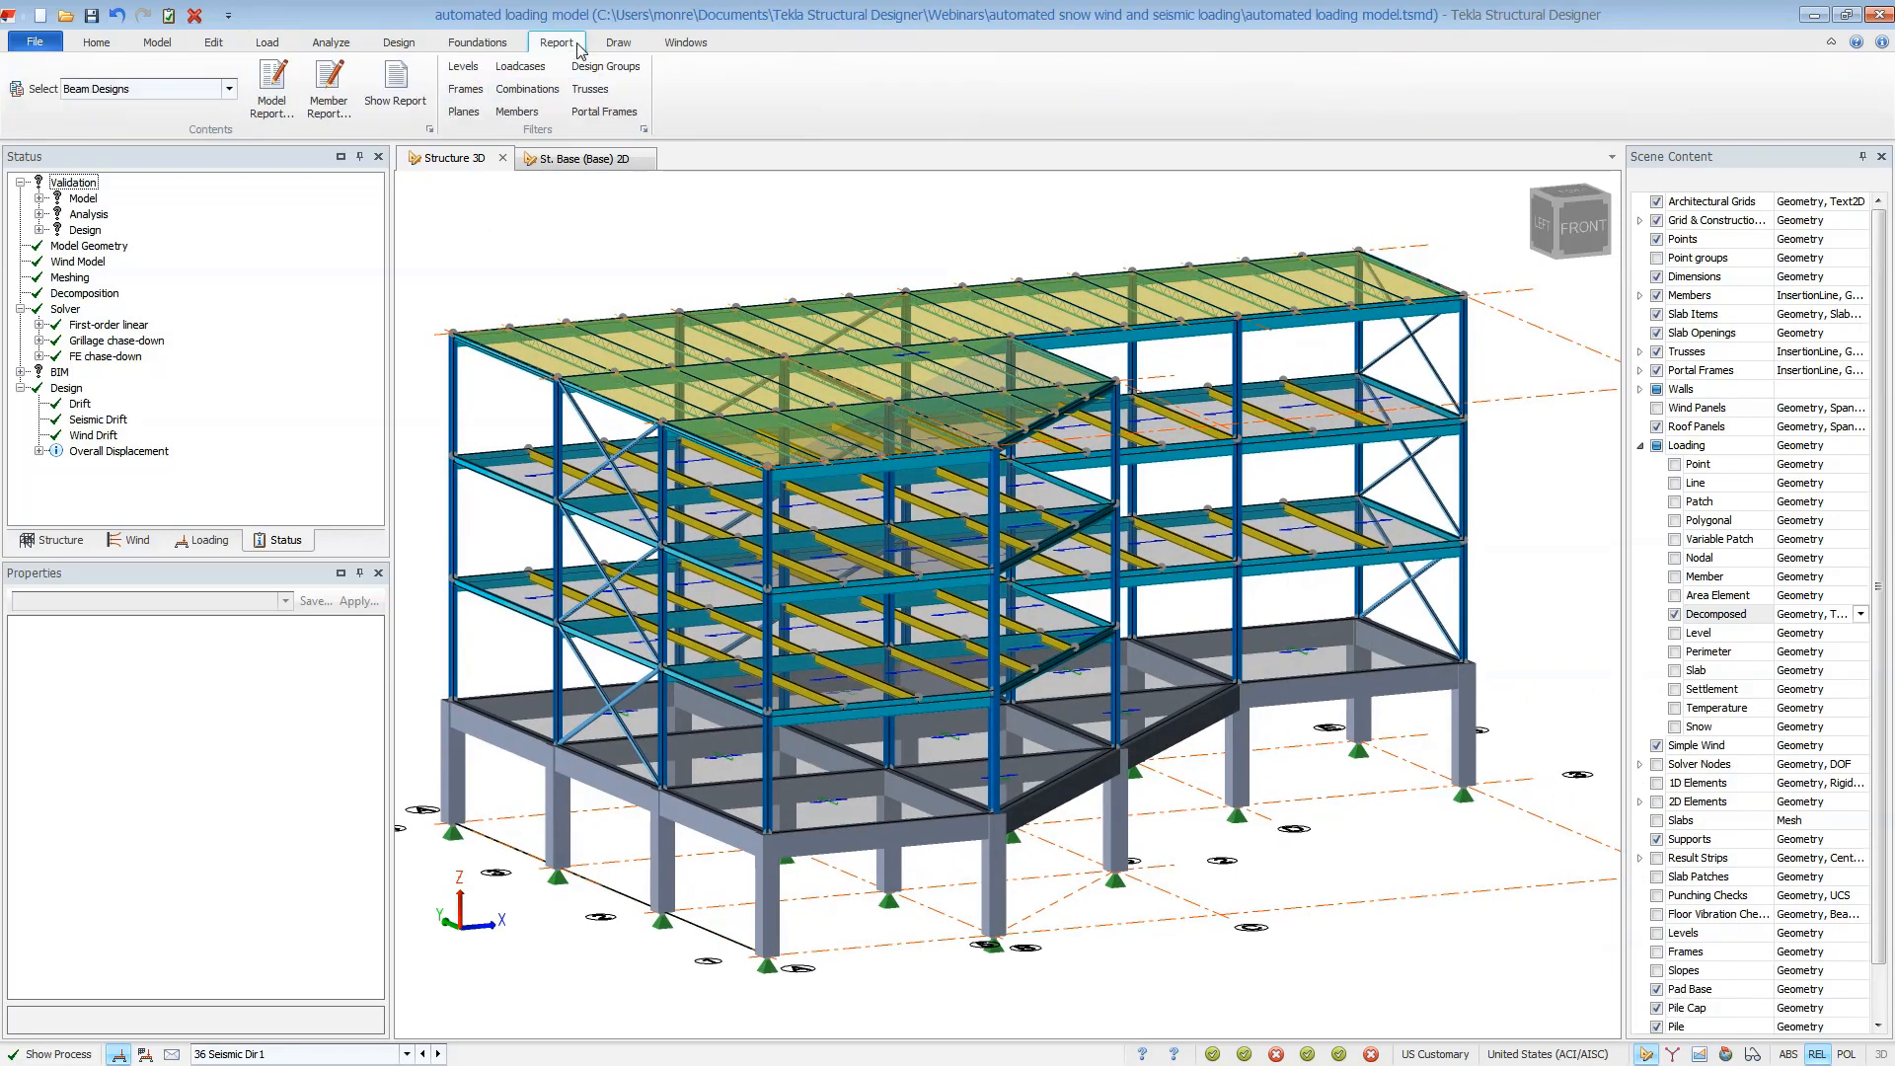
click(229, 88)
drag(233, 172, 233, 146)
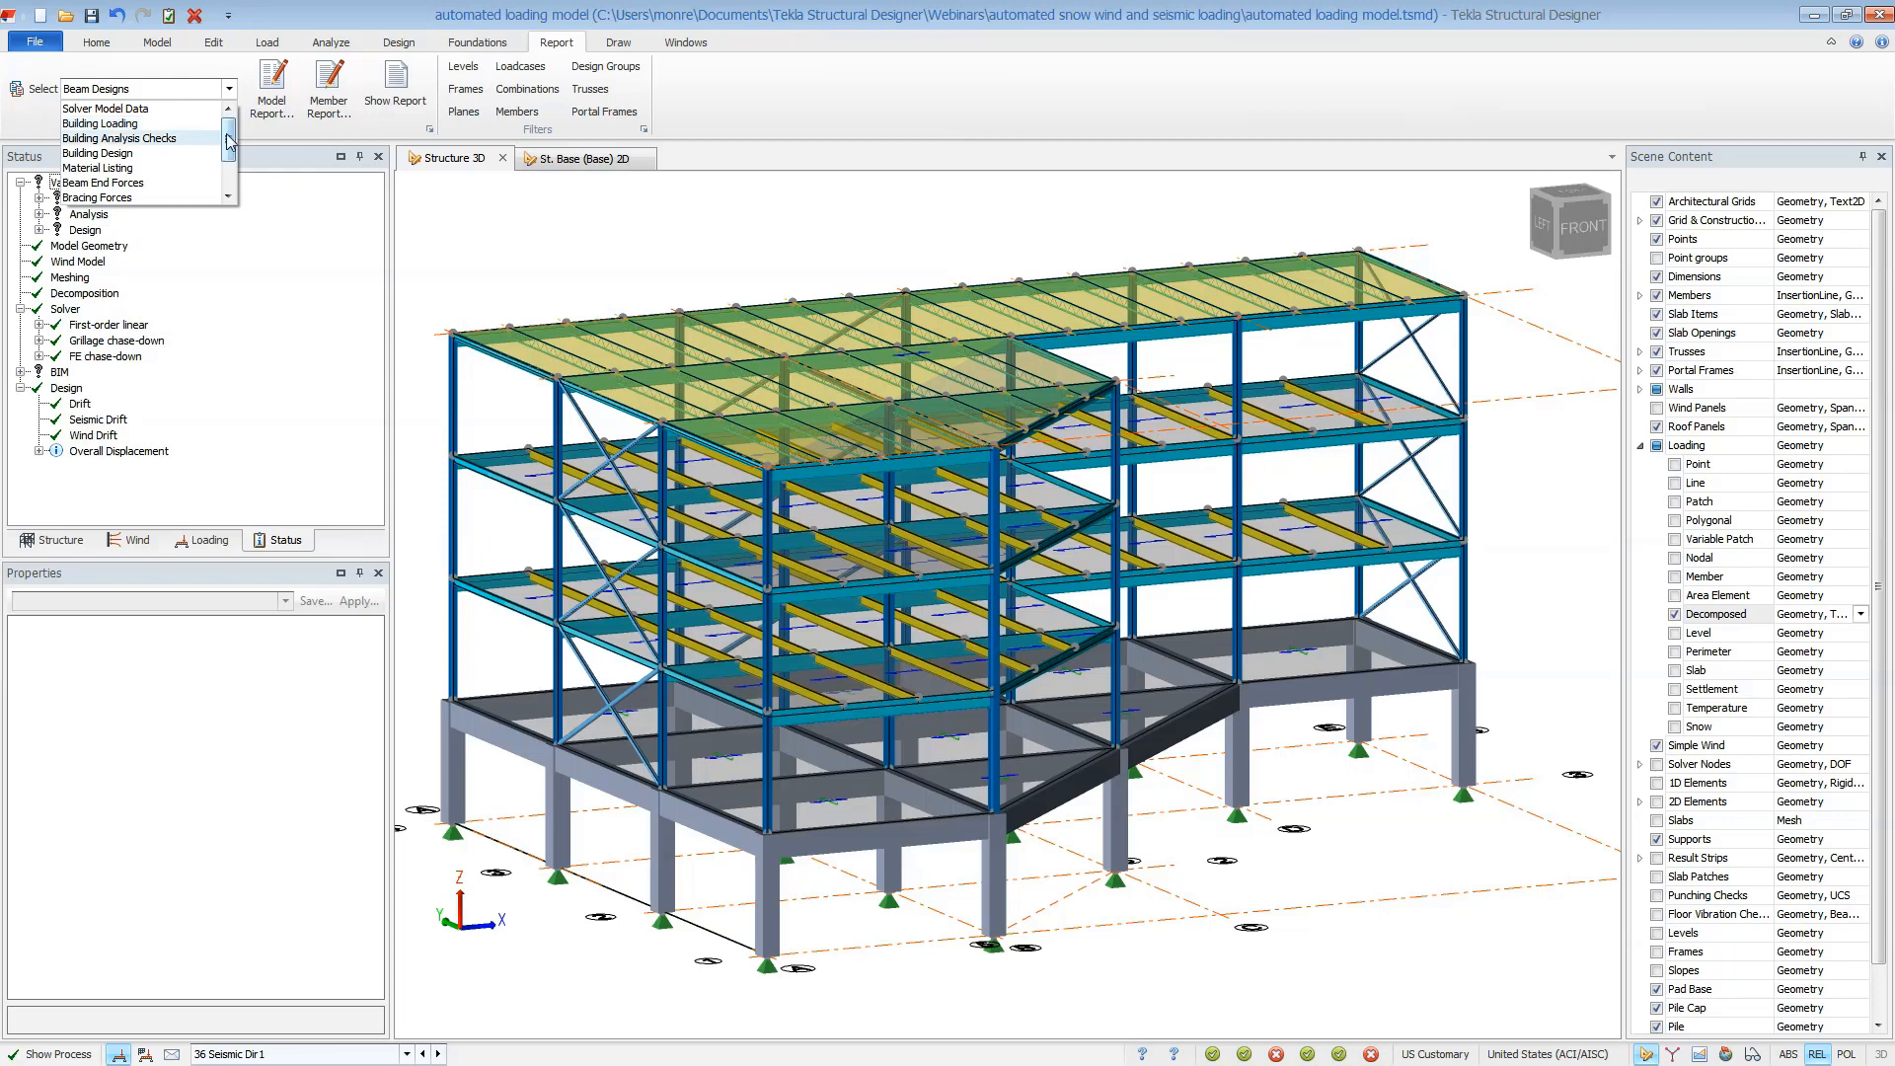
scroll(197, 167, down, 2)
click(200, 170)
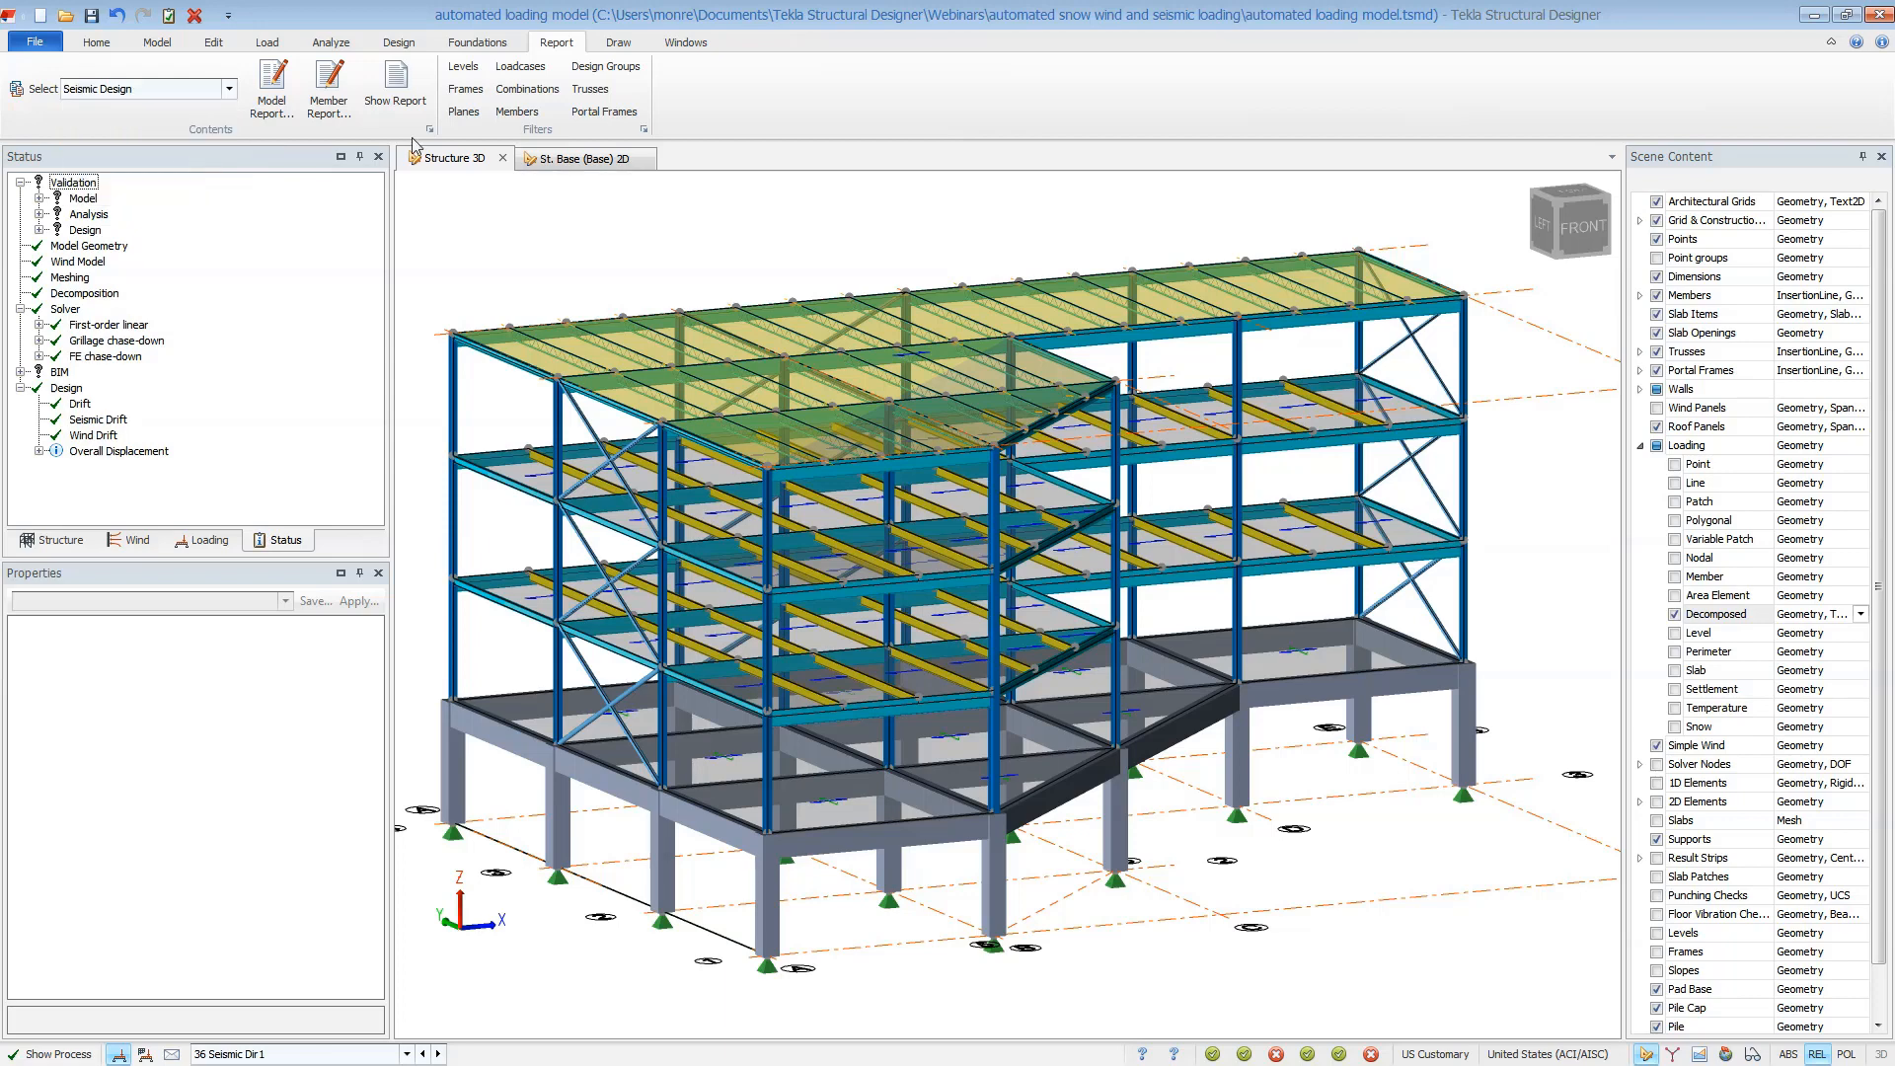
click(406, 107)
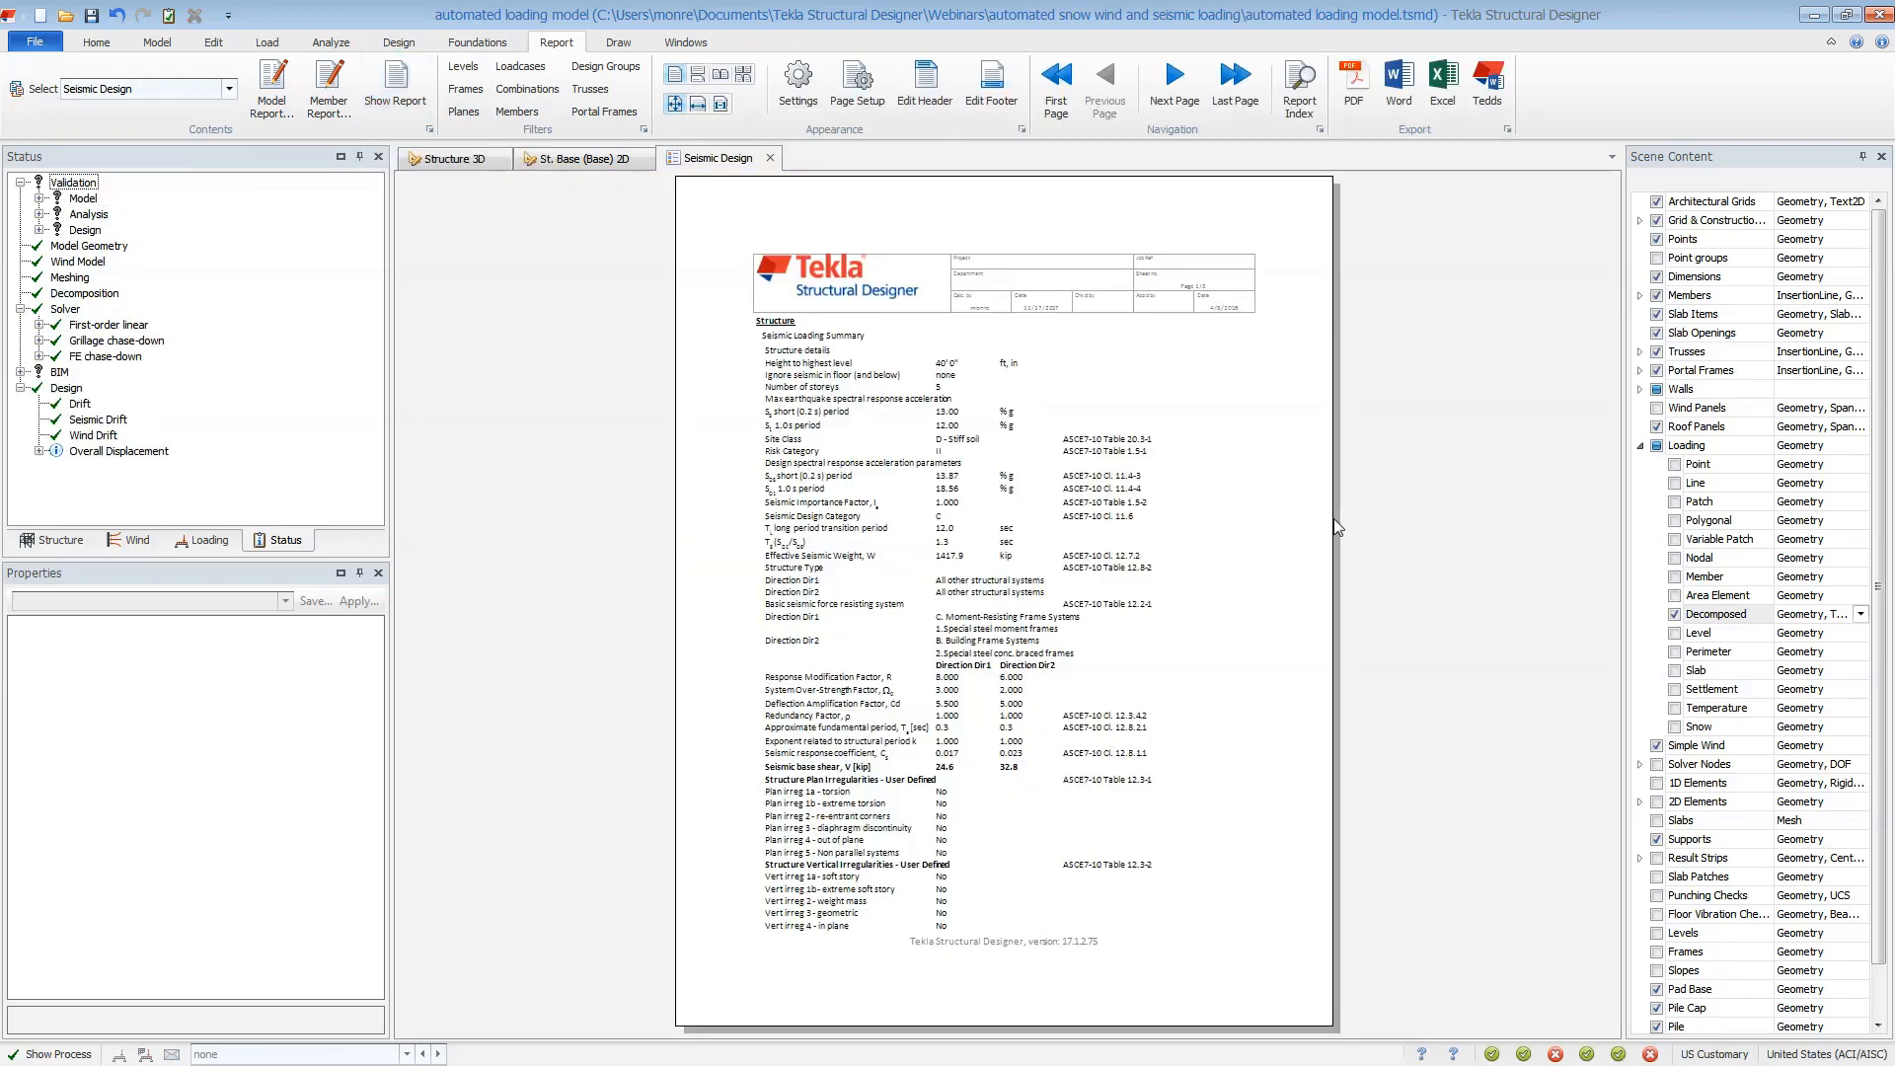
Examine the report's seismic loading summary, the lateral forces per level and the seismic drift table, and close the report
ctrl+scroll(1321, 533, up, 2)
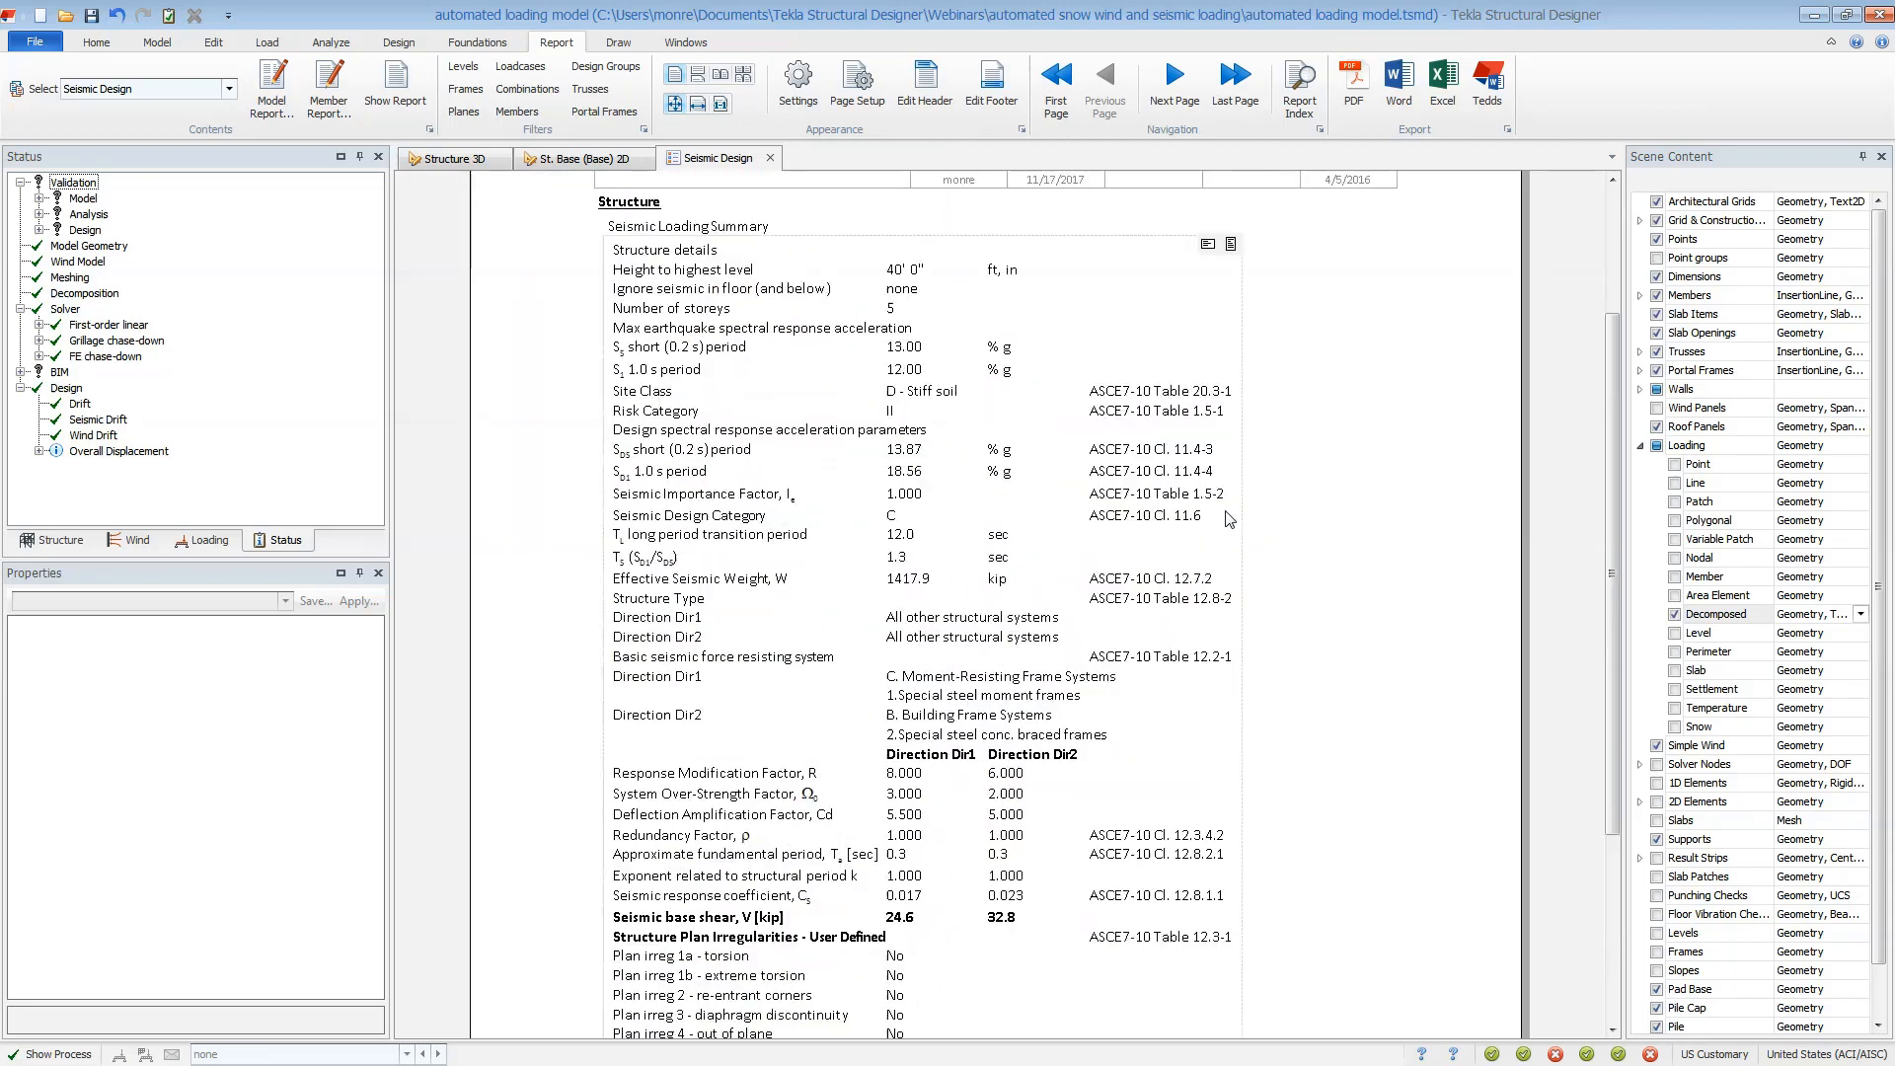
scroll(1223, 520, down, 3)
click(1174, 81)
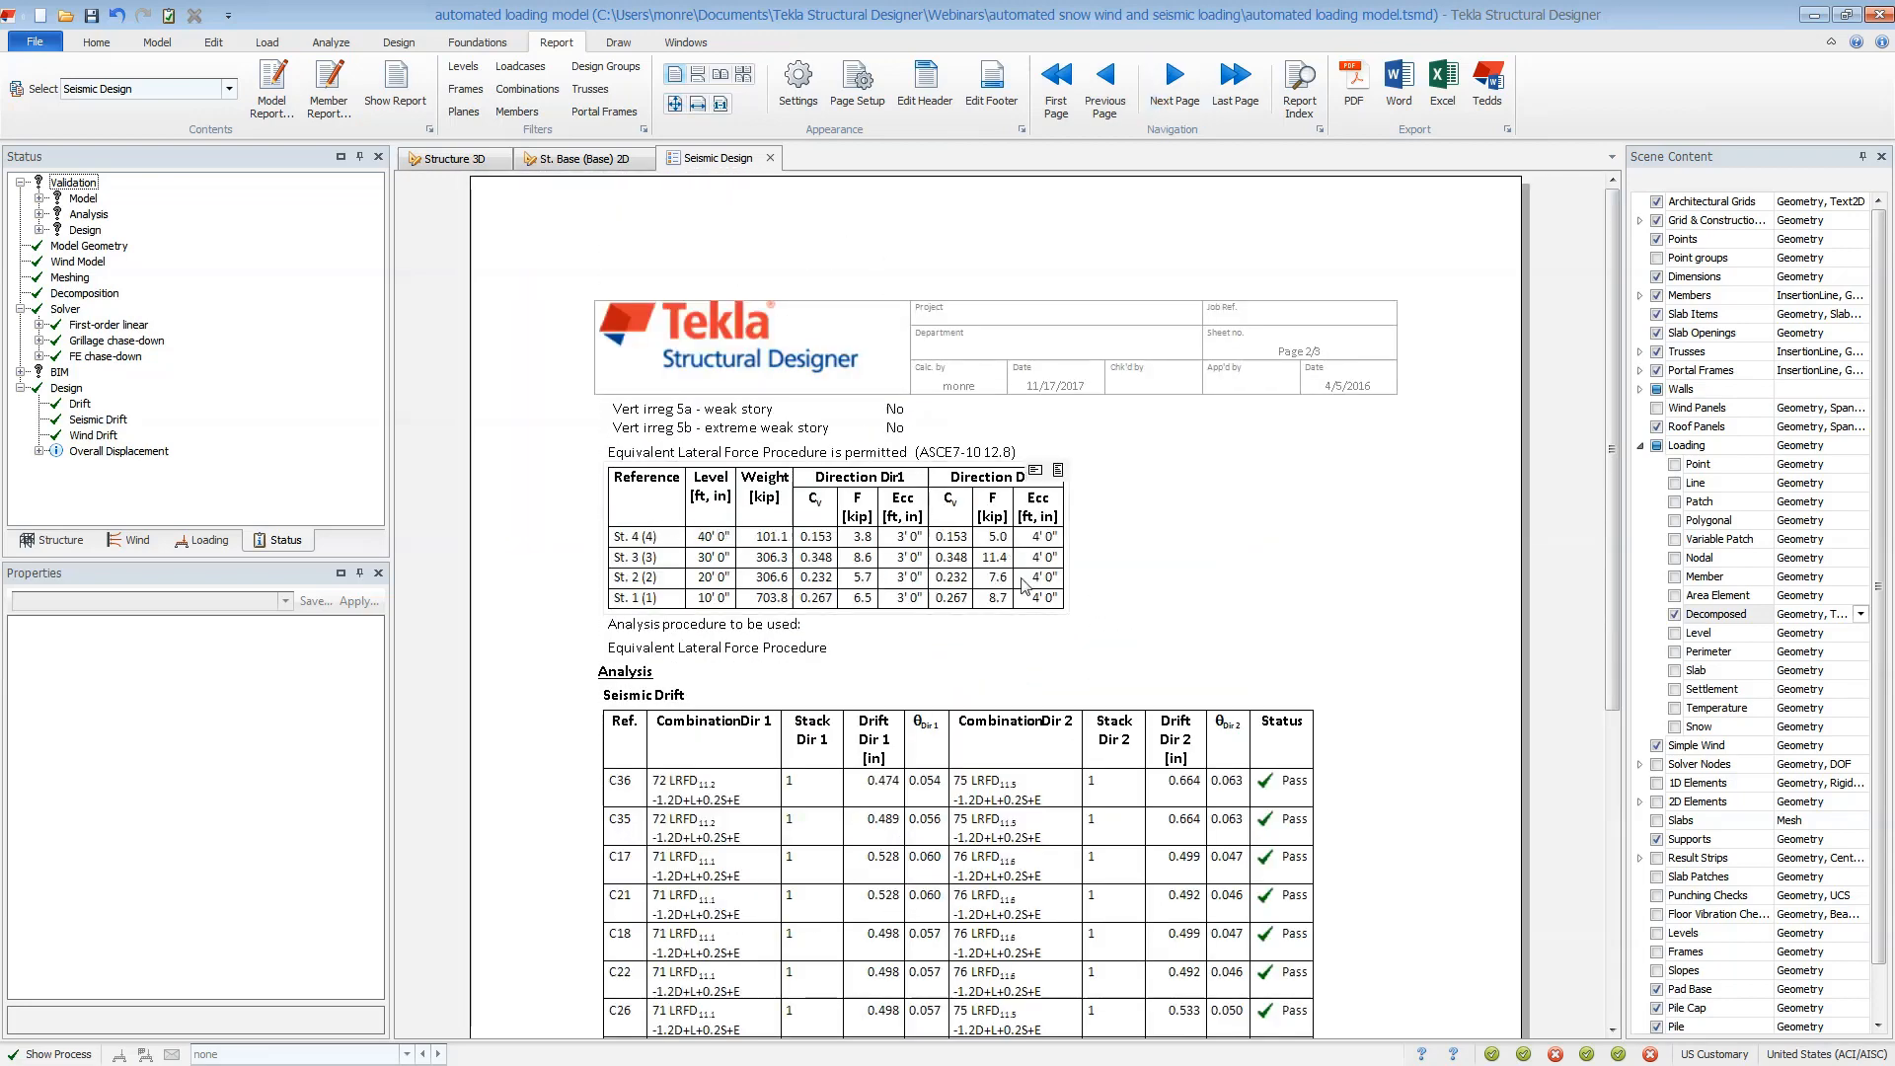
scroll(1328, 629, down, 4)
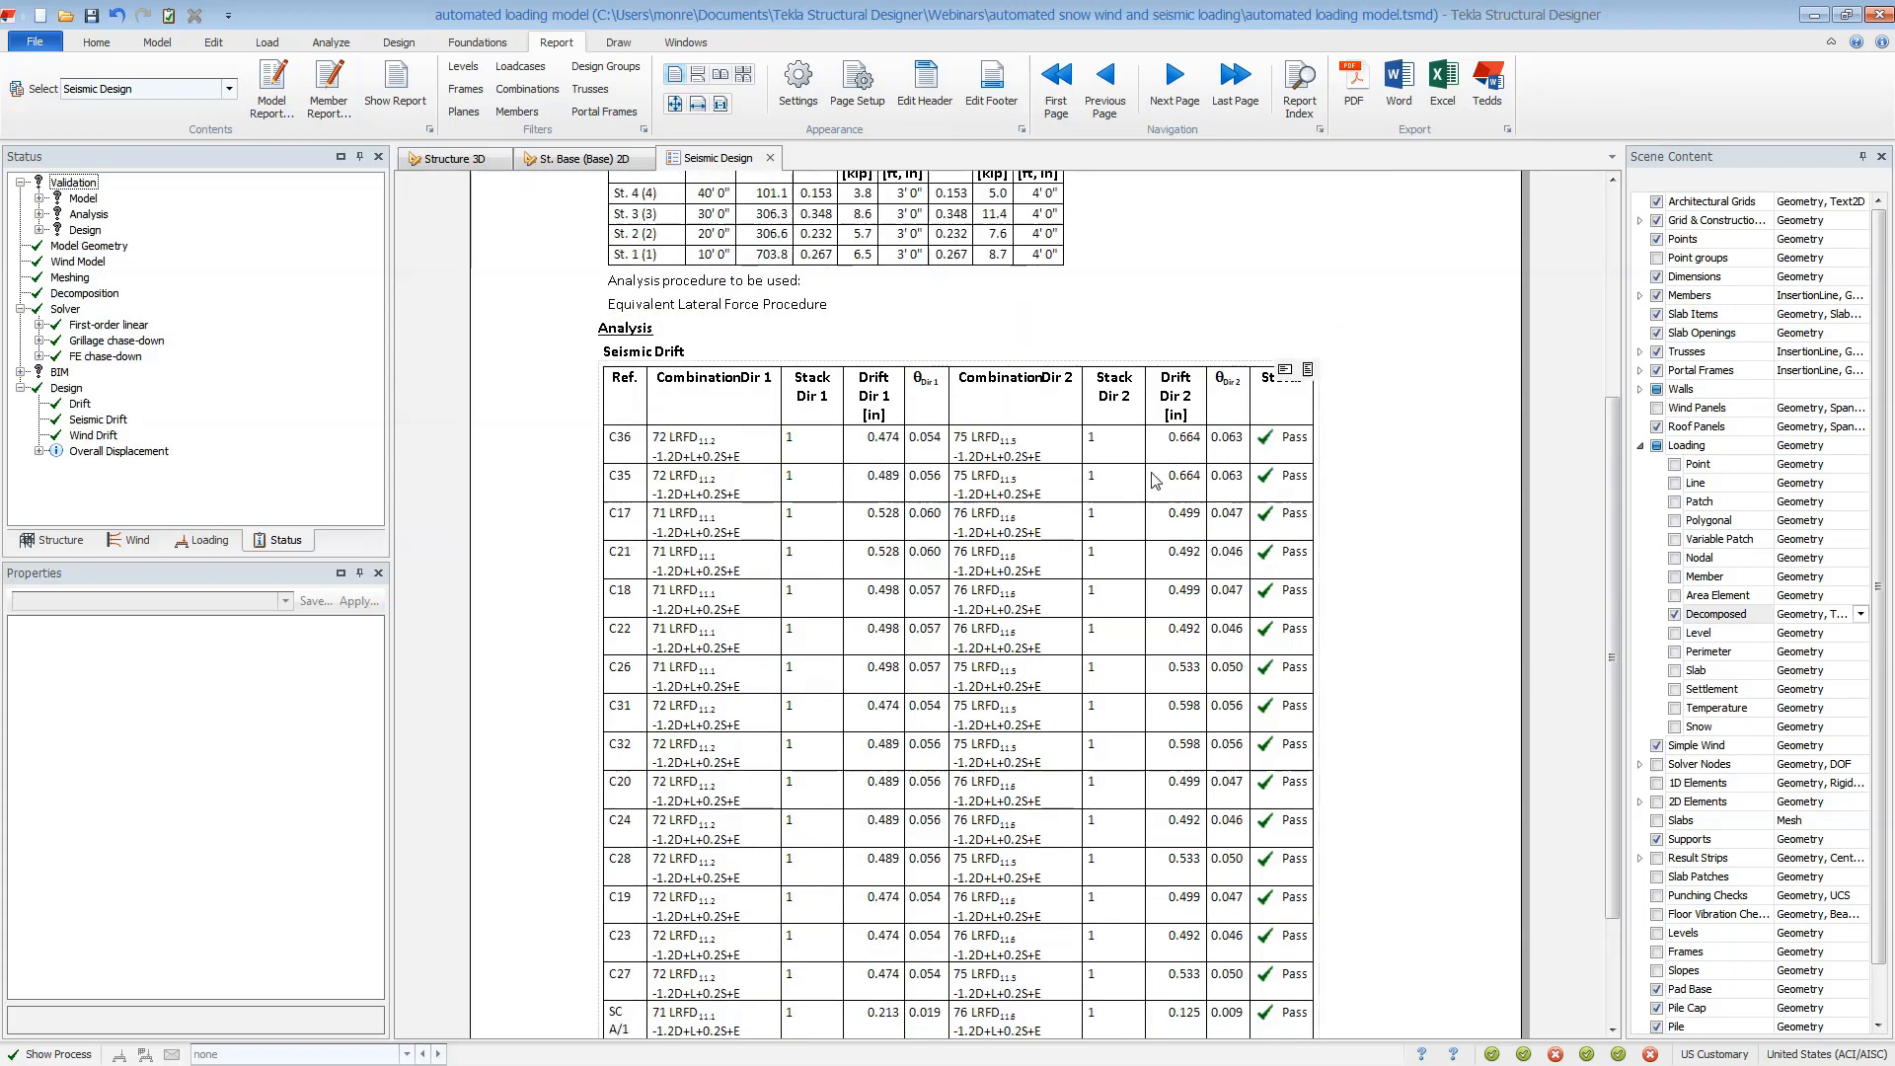
click(769, 158)
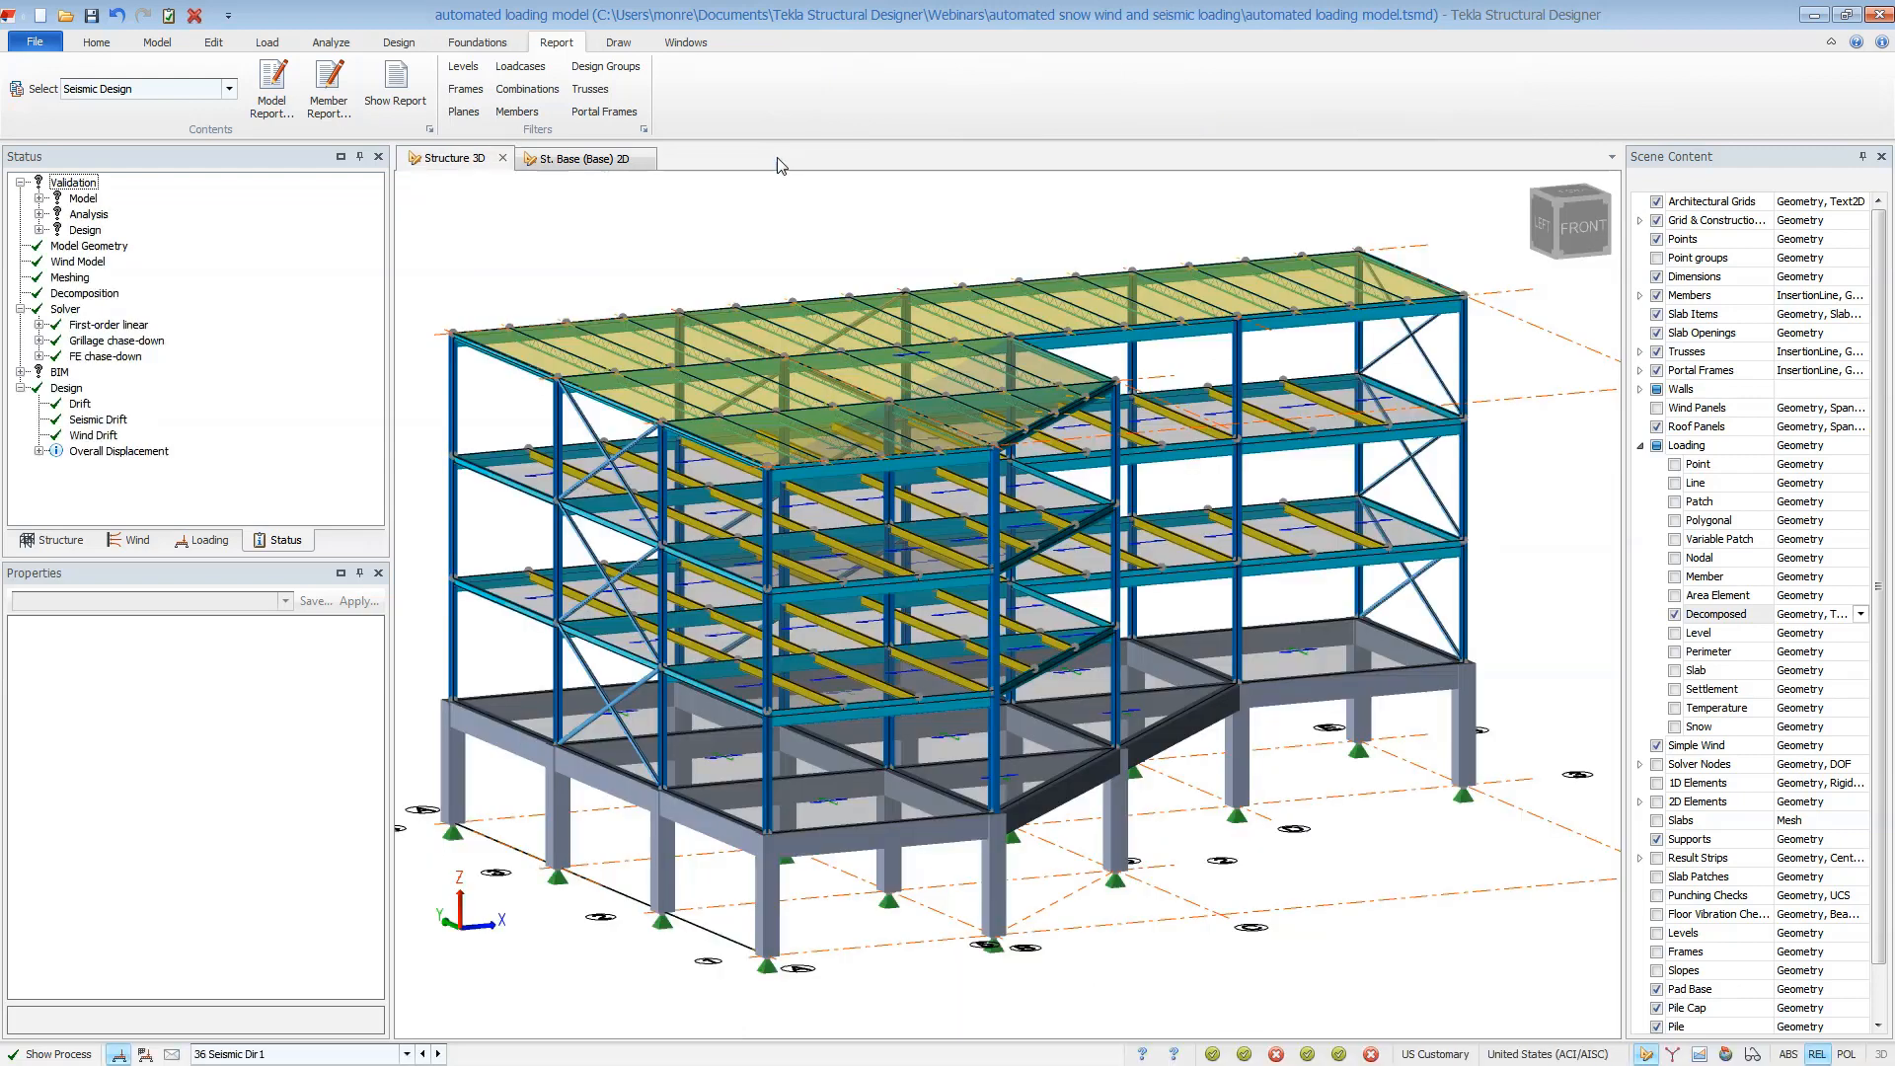